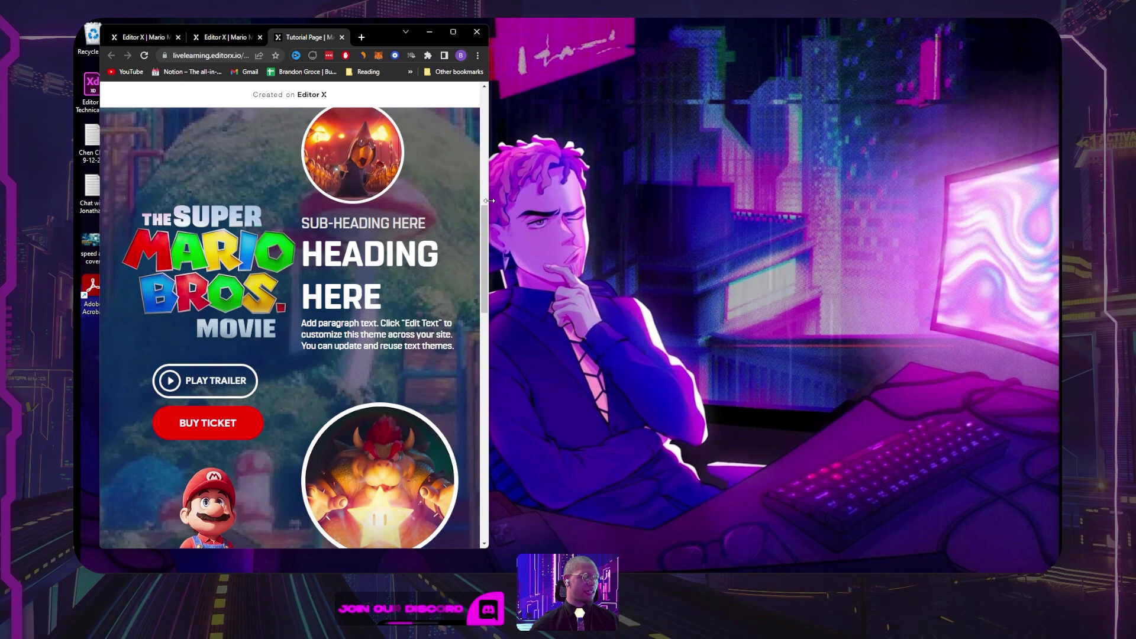
Step: Maximize the browser window and return to the hero area of the Tutorial Page in the editor
click(453, 32)
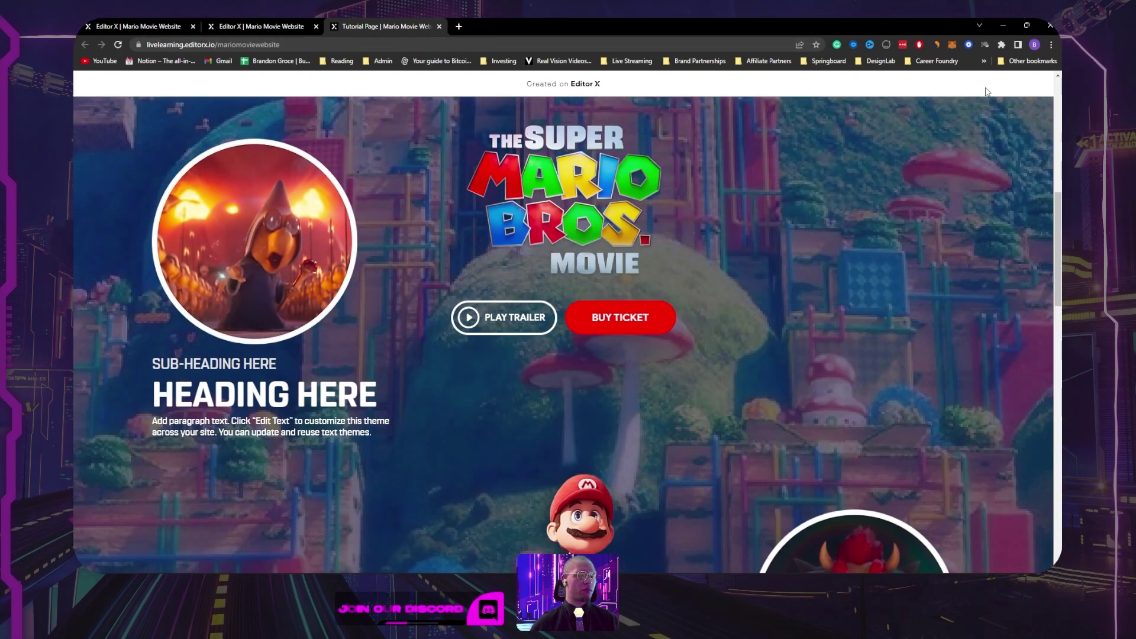
click(249, 27)
click(199, 27)
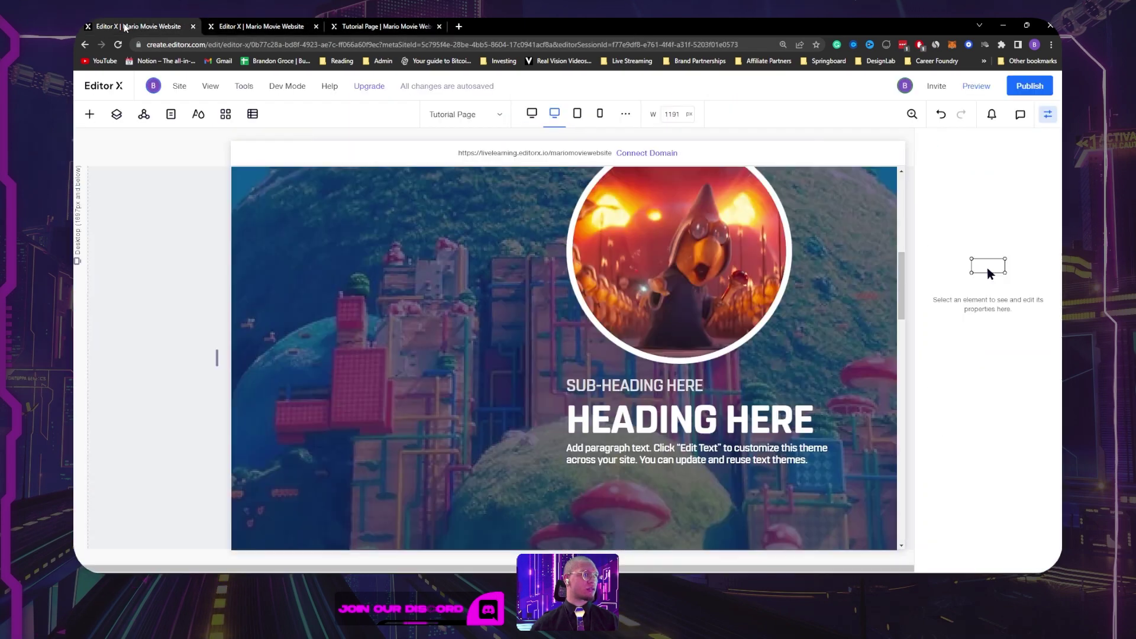
scroll(379, 267, up, 8)
Step: Try removing the logo image's minimum height, undo that, and try out proportional scaling in the second desktop breakpoint
click(408, 281)
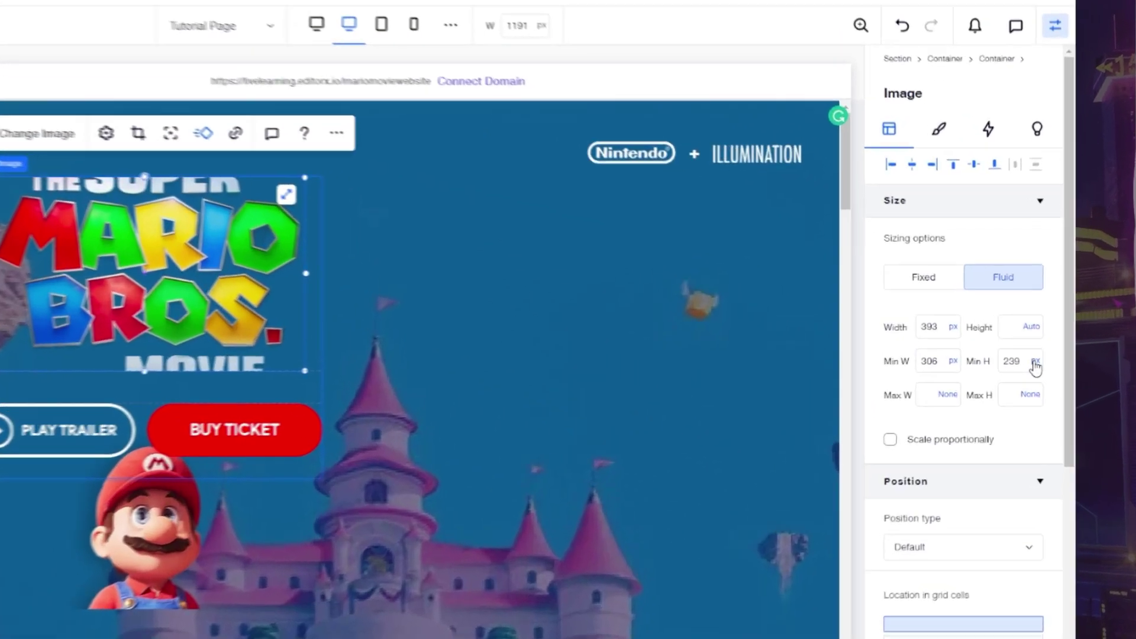
click(1034, 349)
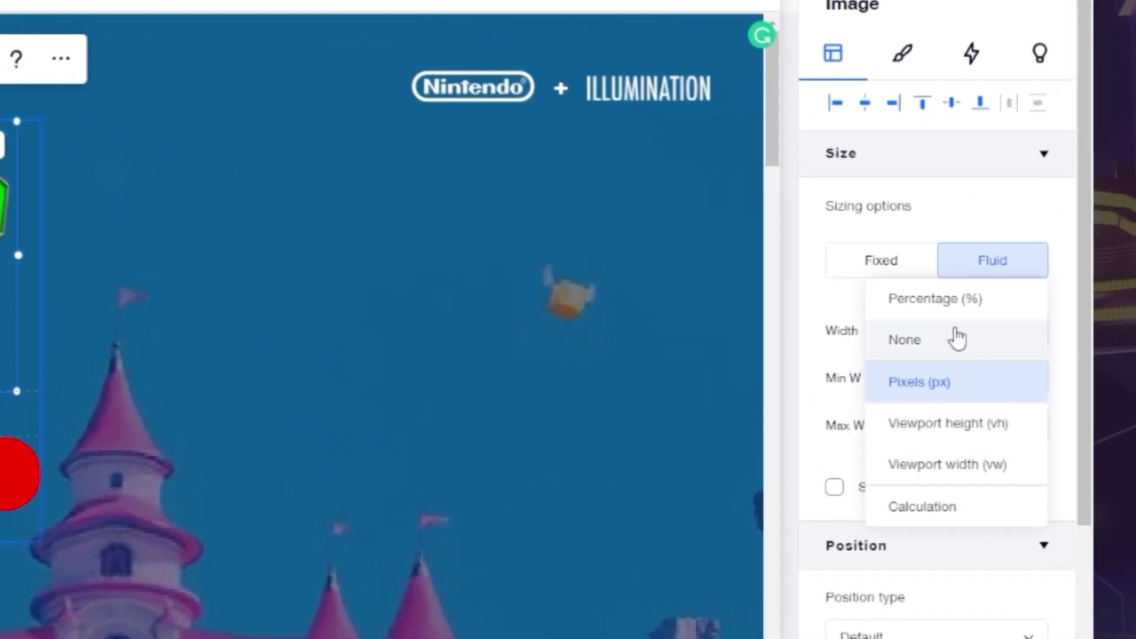
click(993, 330)
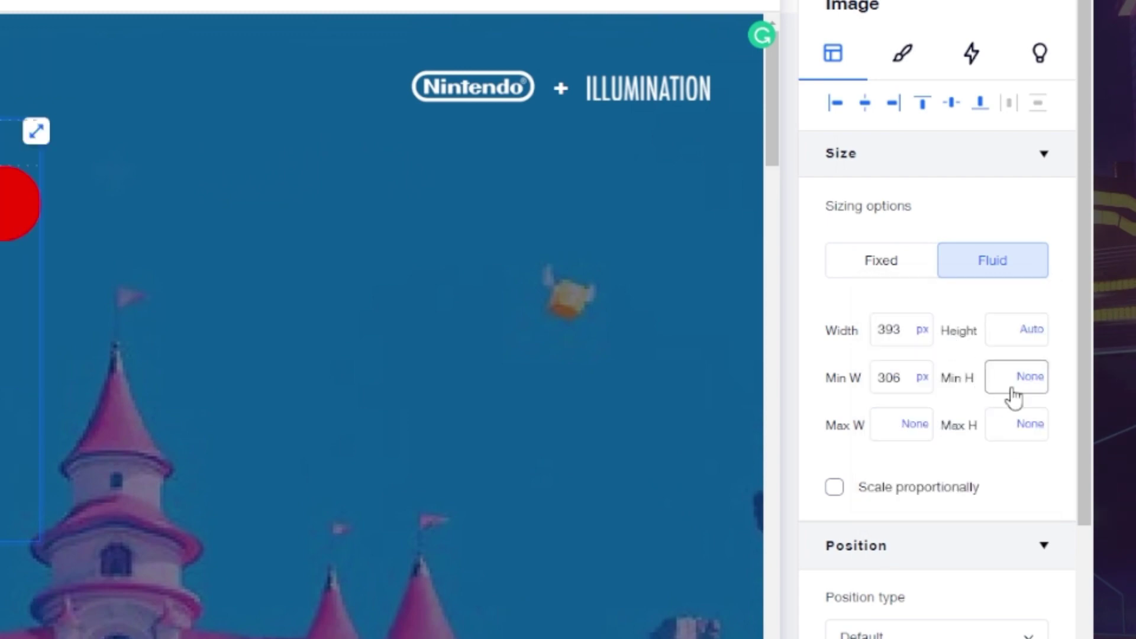
key(ctrl+z)
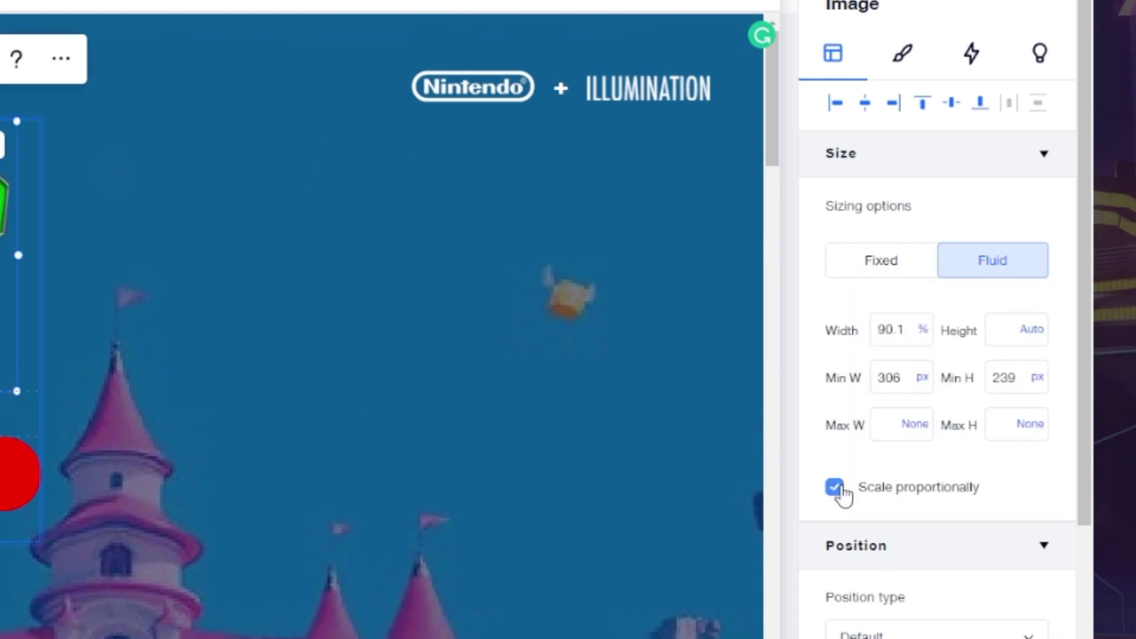
click(836, 488)
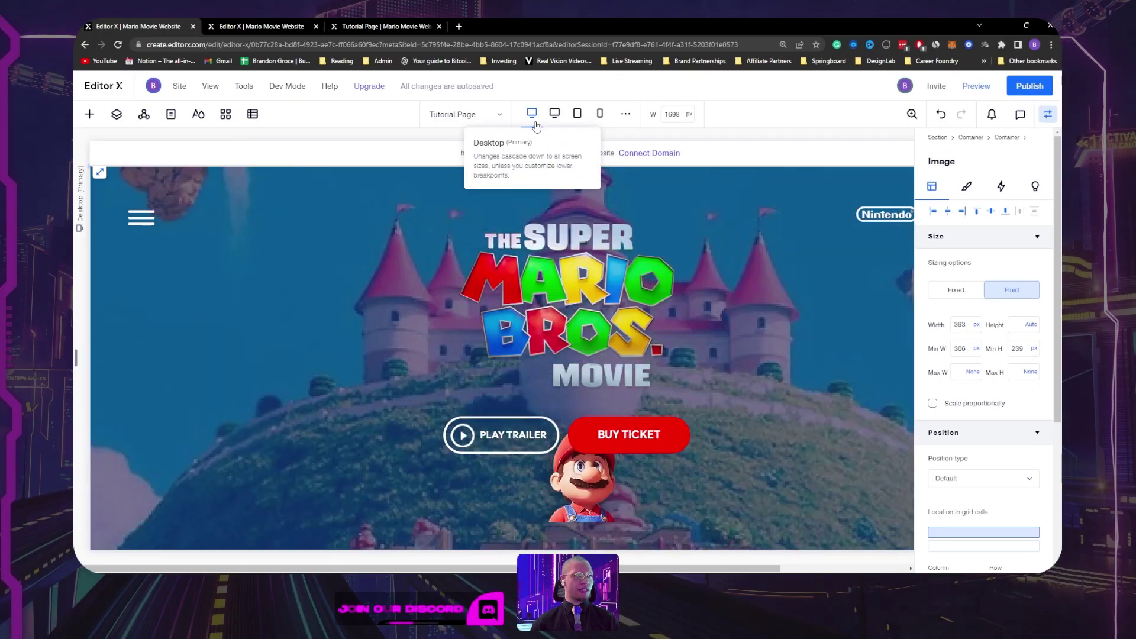
Step: Compare the logo image's sizing between the primary and second desktop breakpoints and review the rest of the page
click(574, 300)
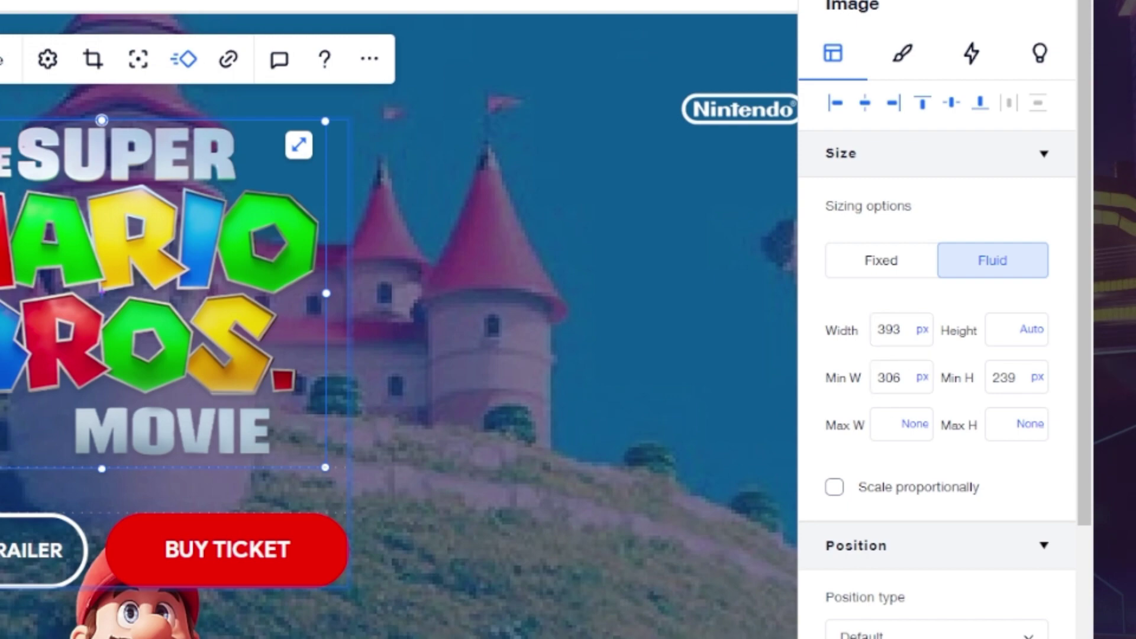
click(400, 51)
click(373, 277)
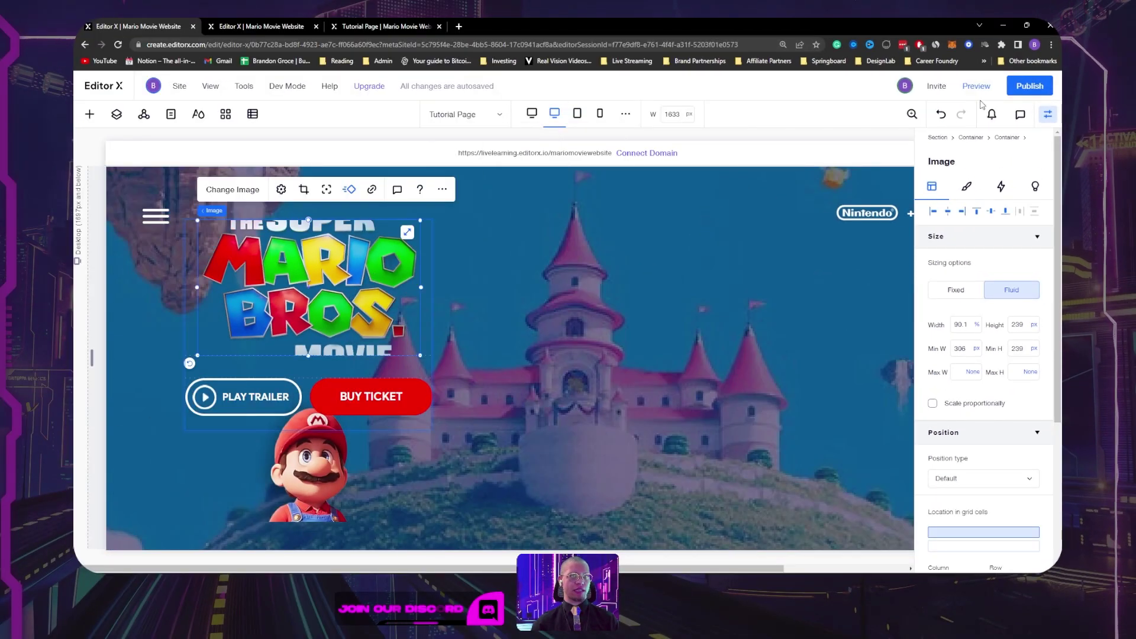
scroll(508, 314, down, 10)
scroll(497, 314, up, 10)
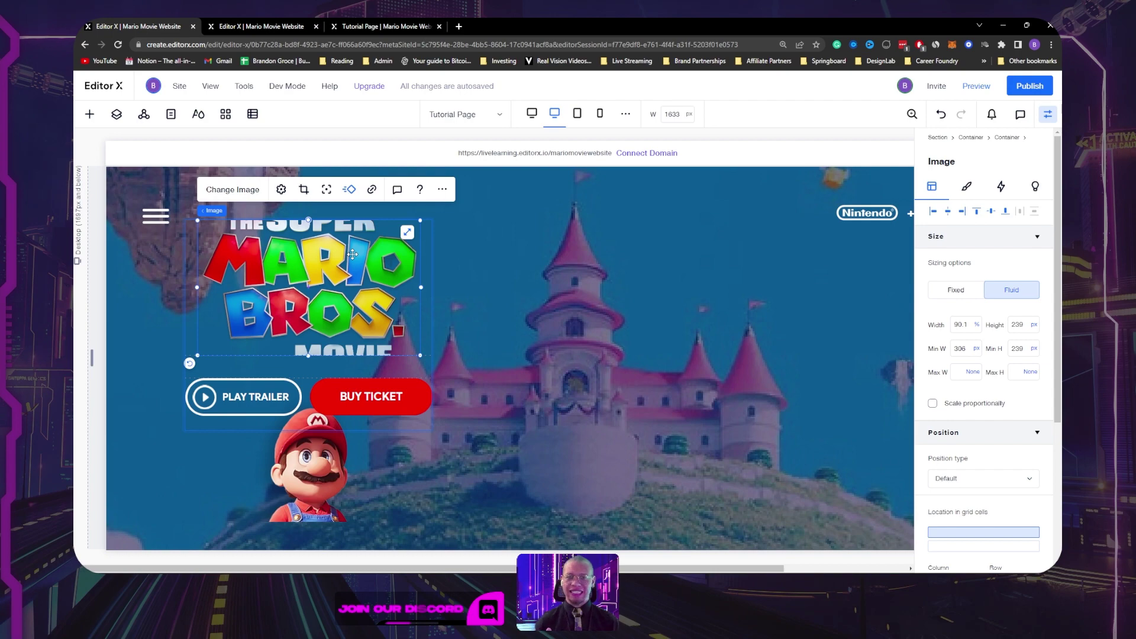
scroll(364, 235, down, 4)
scroll(642, 265, up, 4)
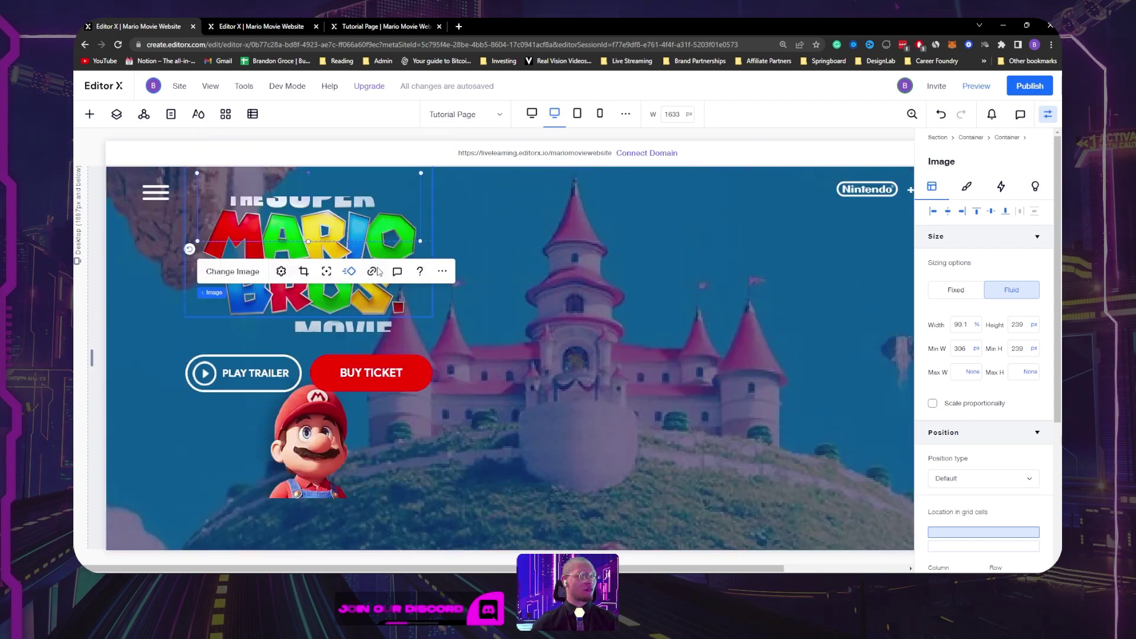
scroll(642, 265, down, 10)
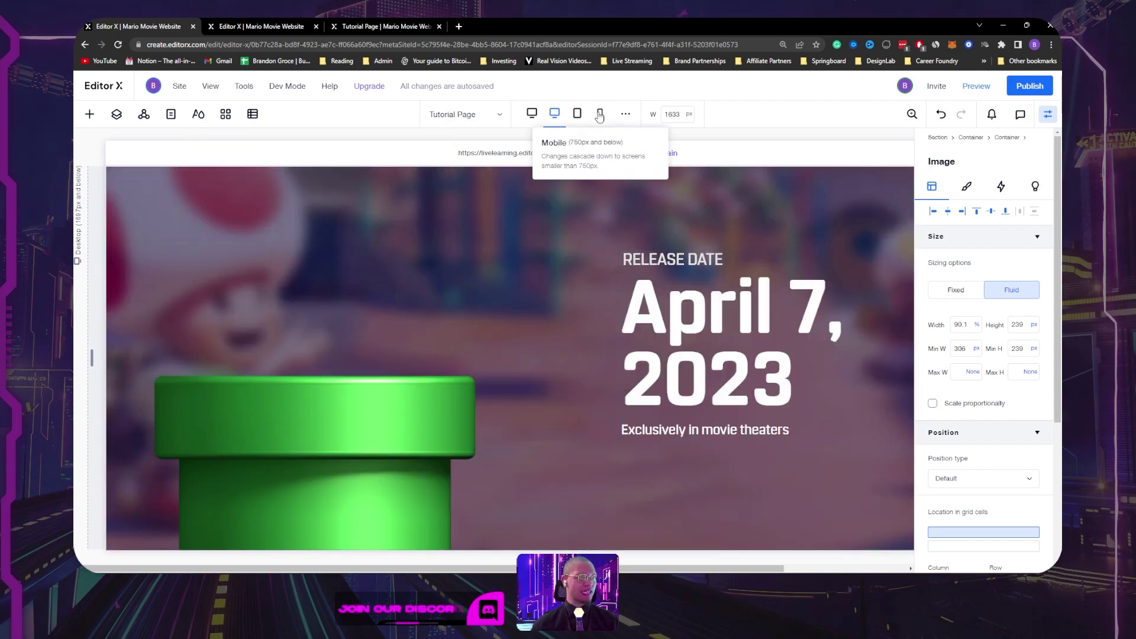
Step: Switch to the mobile breakpoint and widen the canvas to 750 px to review the hero layout
click(599, 114)
scroll(628, 286, down, 3)
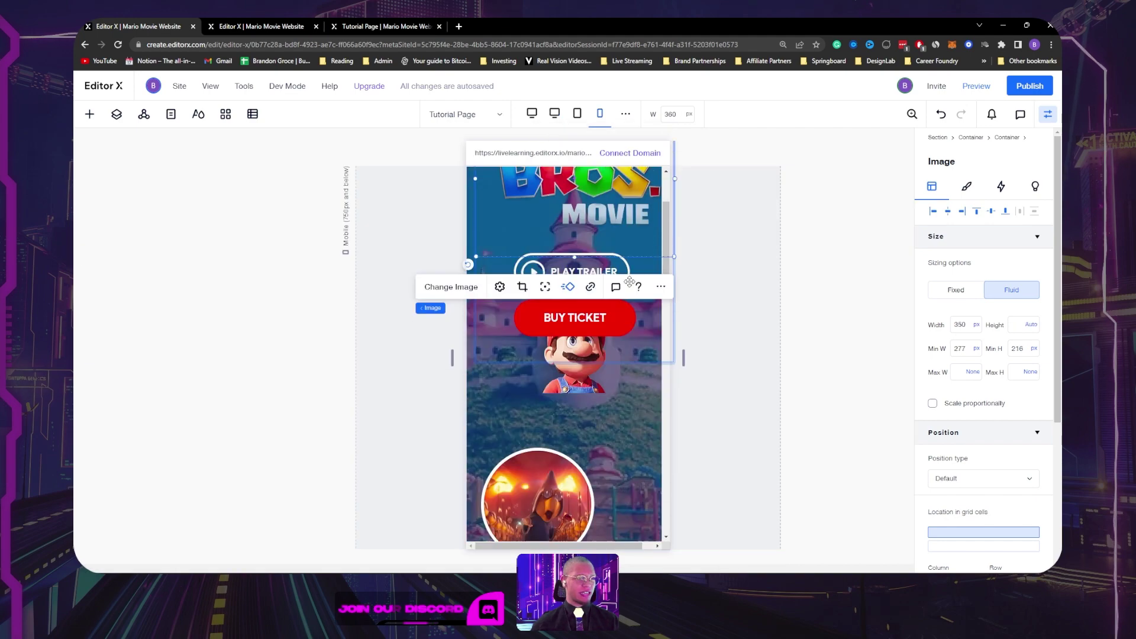
scroll(627, 286, up, 3)
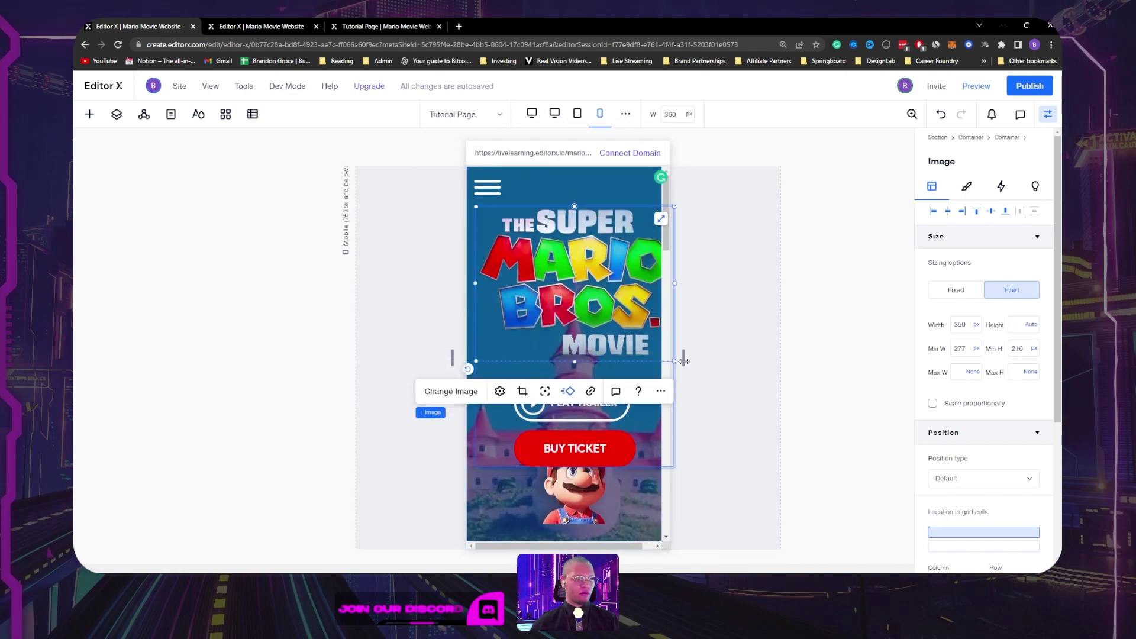
drag(683, 361, 794, 355)
scroll(704, 299, down, 5)
scroll(703, 300, up, 5)
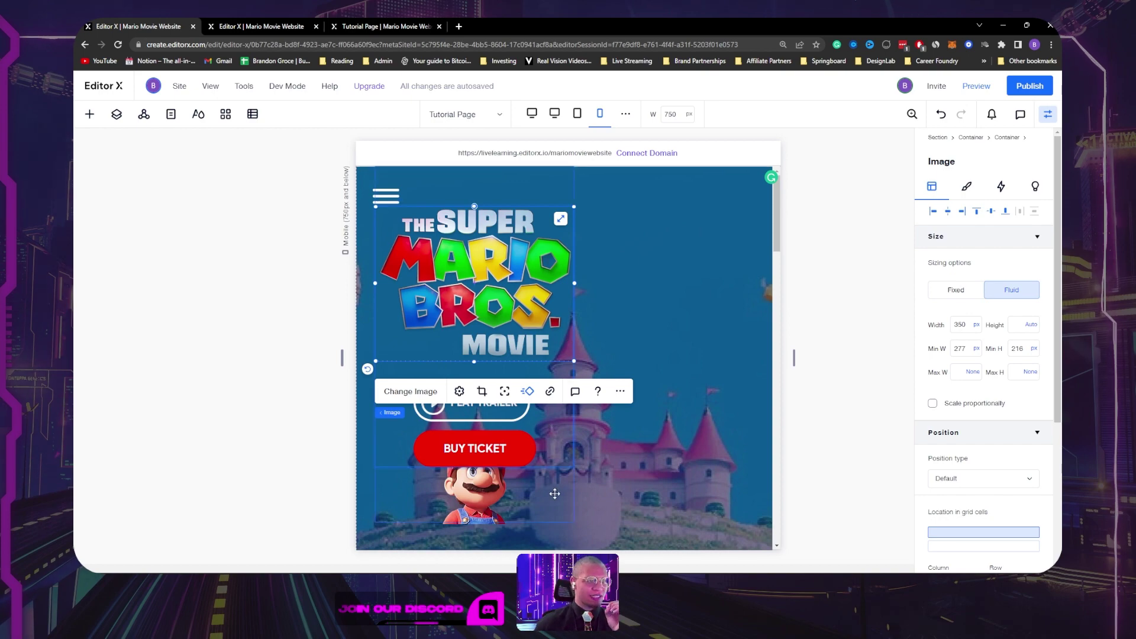
Step: Hide the Desktop 2 Hero container holding the logo, buttons and Mario on the mobile breakpoint
click(555, 426)
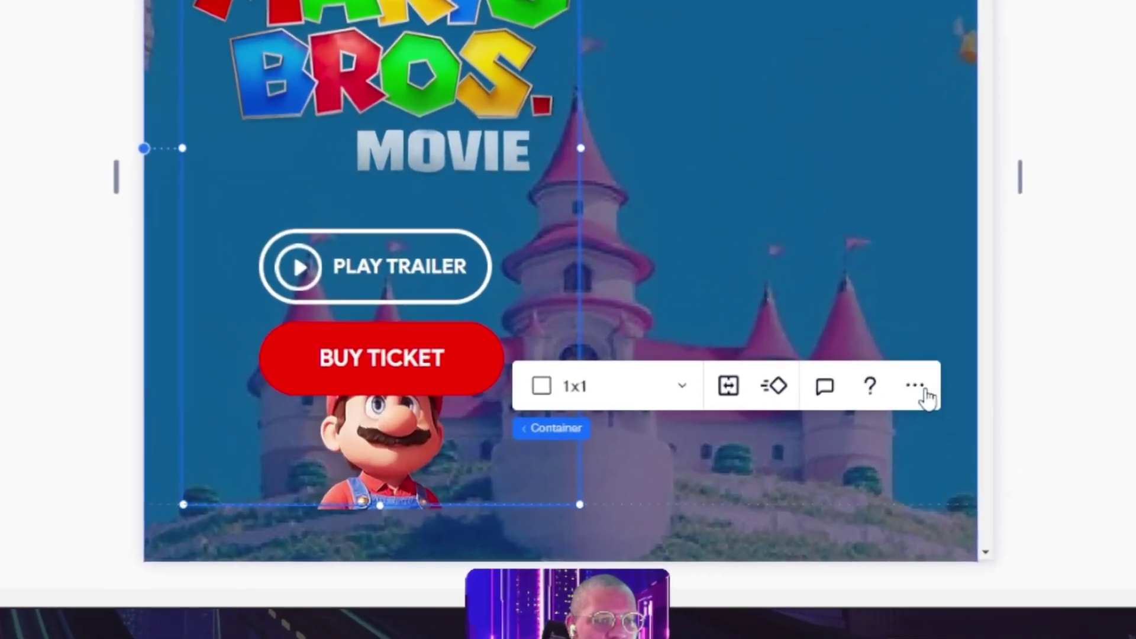
click(809, 433)
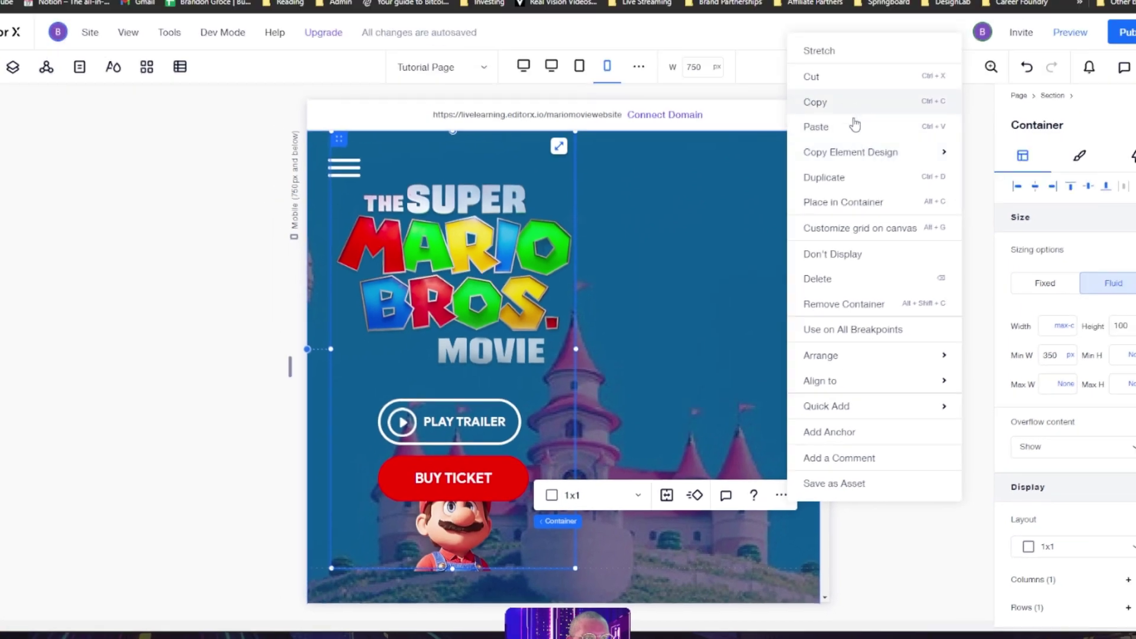
click(875, 254)
Step: Find the mario container among the page layers and display it on the mobile breakpoint
click(118, 116)
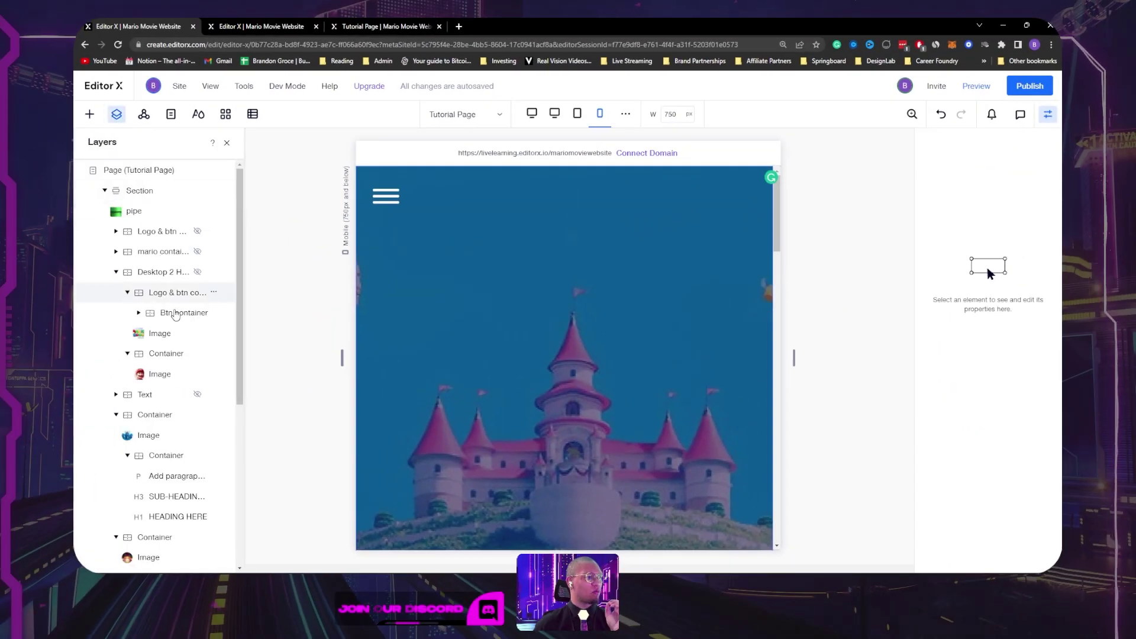
click(115, 274)
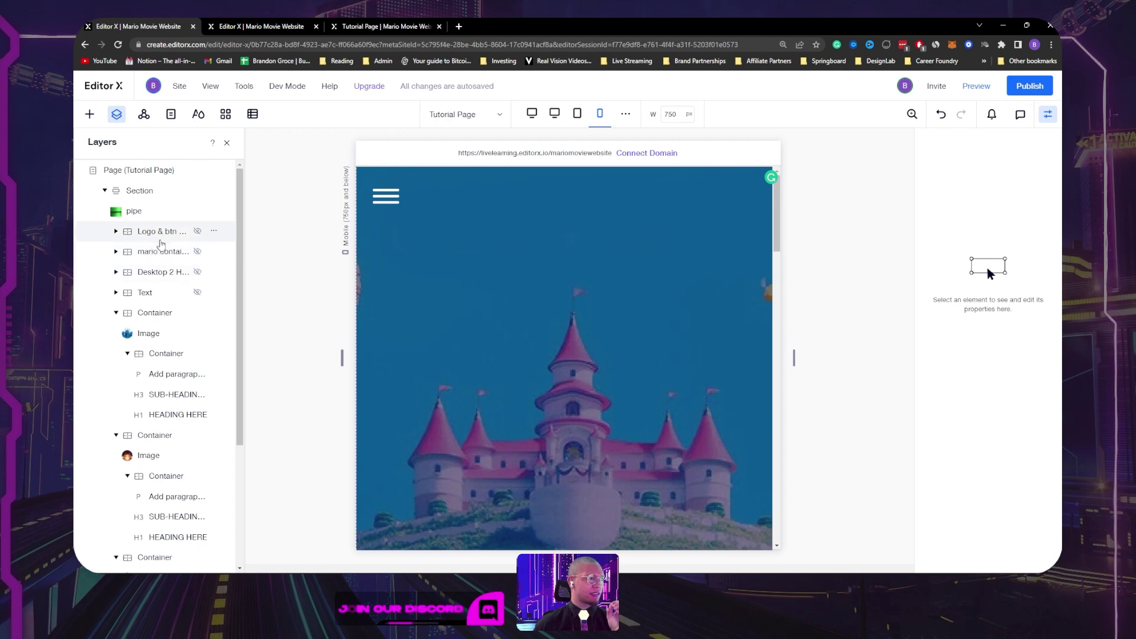
click(194, 253)
click(196, 253)
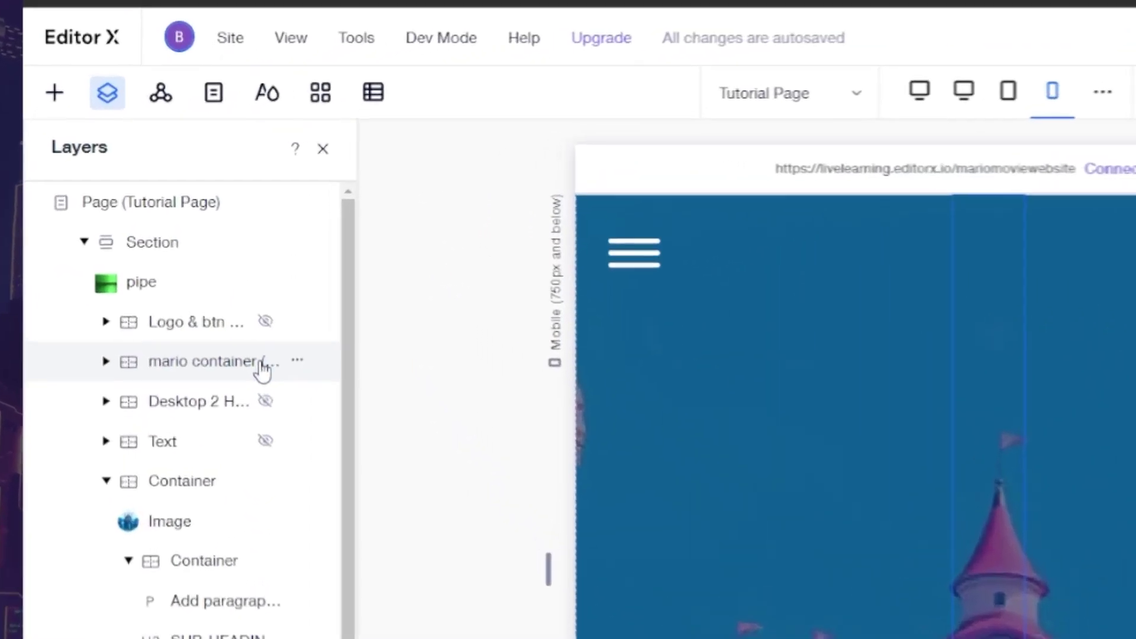
click(268, 408)
click(302, 407)
click(282, 307)
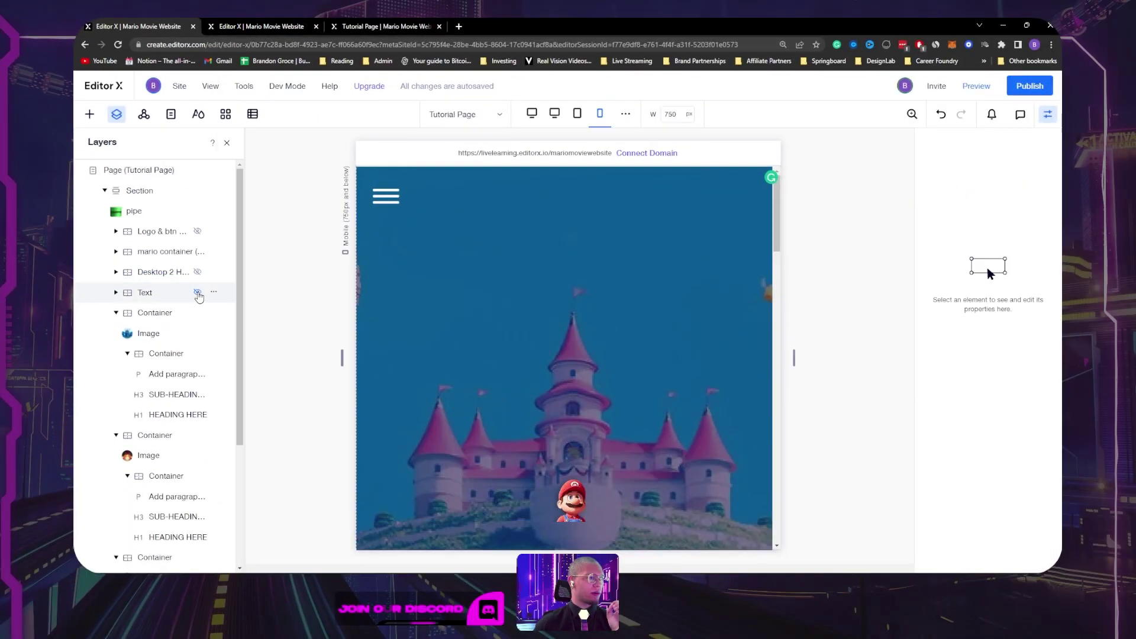
Step: Display the Text container and the Logo & btn container on the mobile breakpoint
click(197, 294)
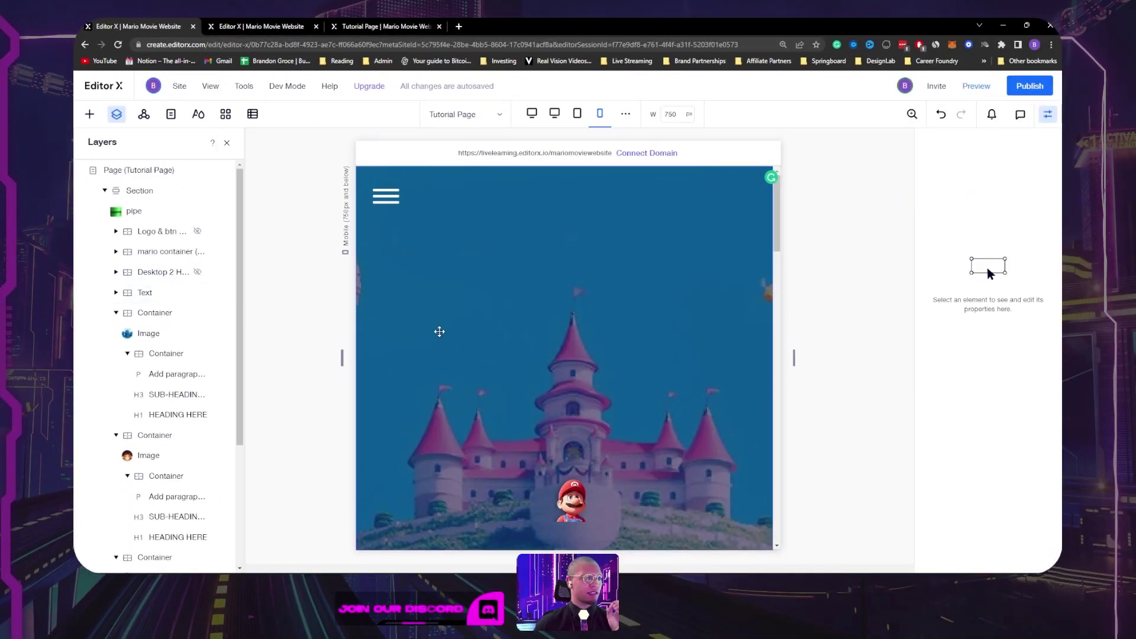
scroll(439, 331, down, 5)
scroll(545, 330, up, 3)
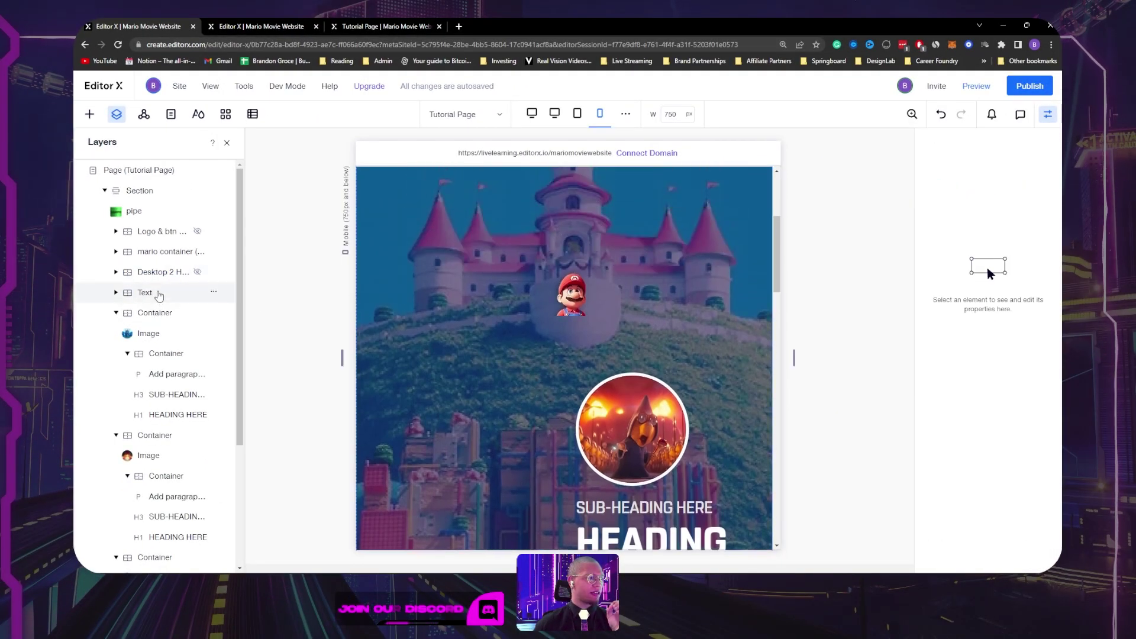
click(198, 231)
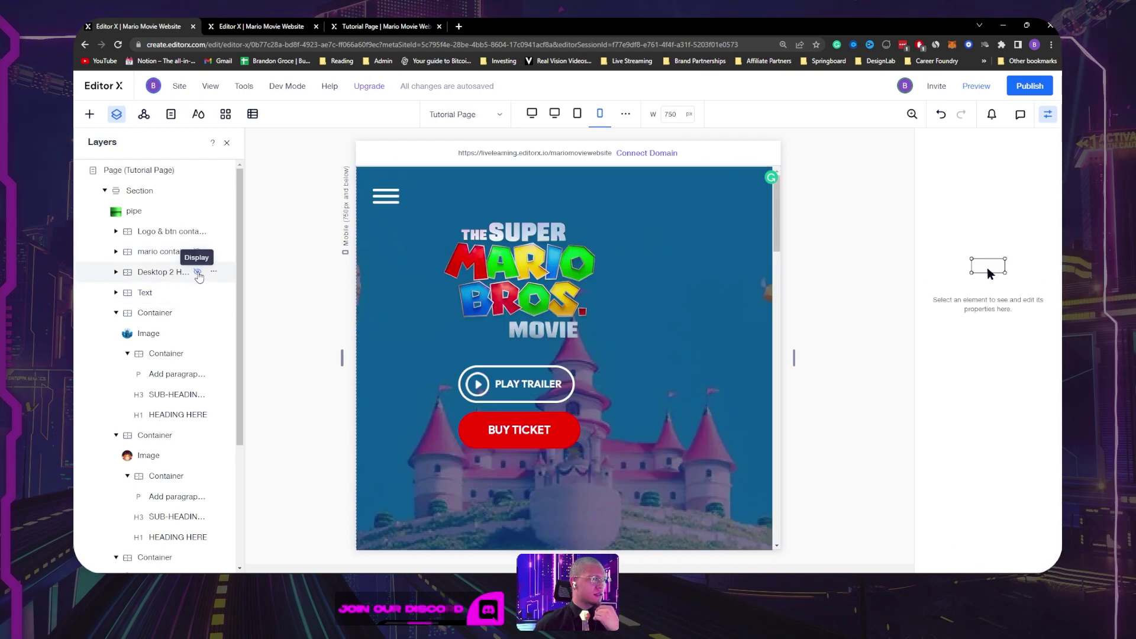
click(198, 272)
click(213, 271)
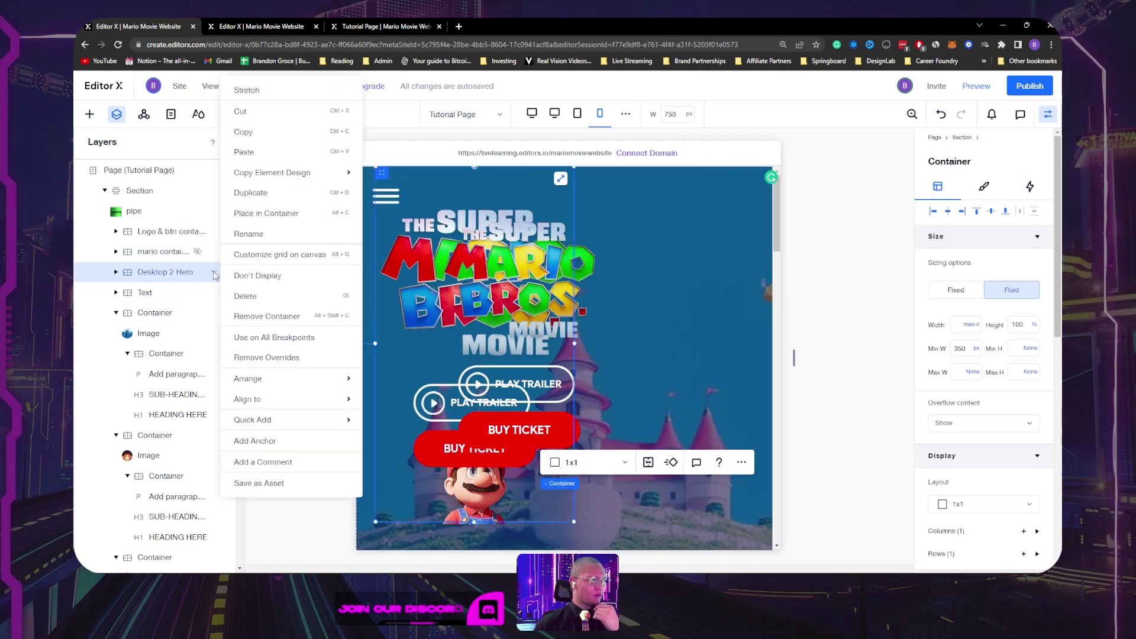
click(275, 284)
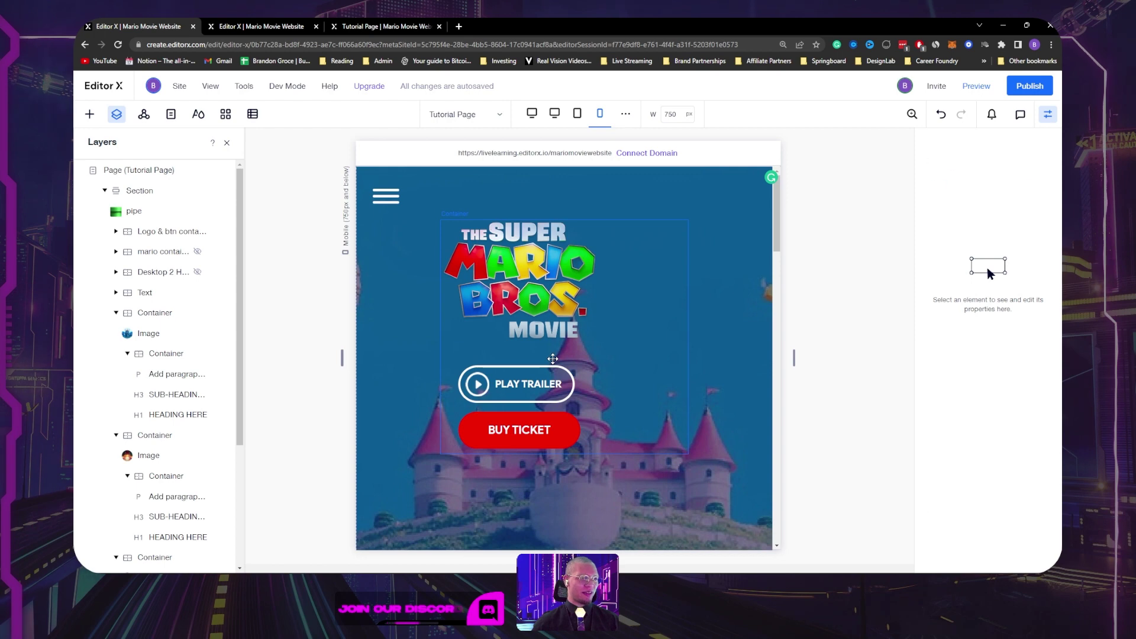
Step: Set the Logo & btn container's minimum width to None on the mobile breakpoint
click(165, 231)
click(117, 253)
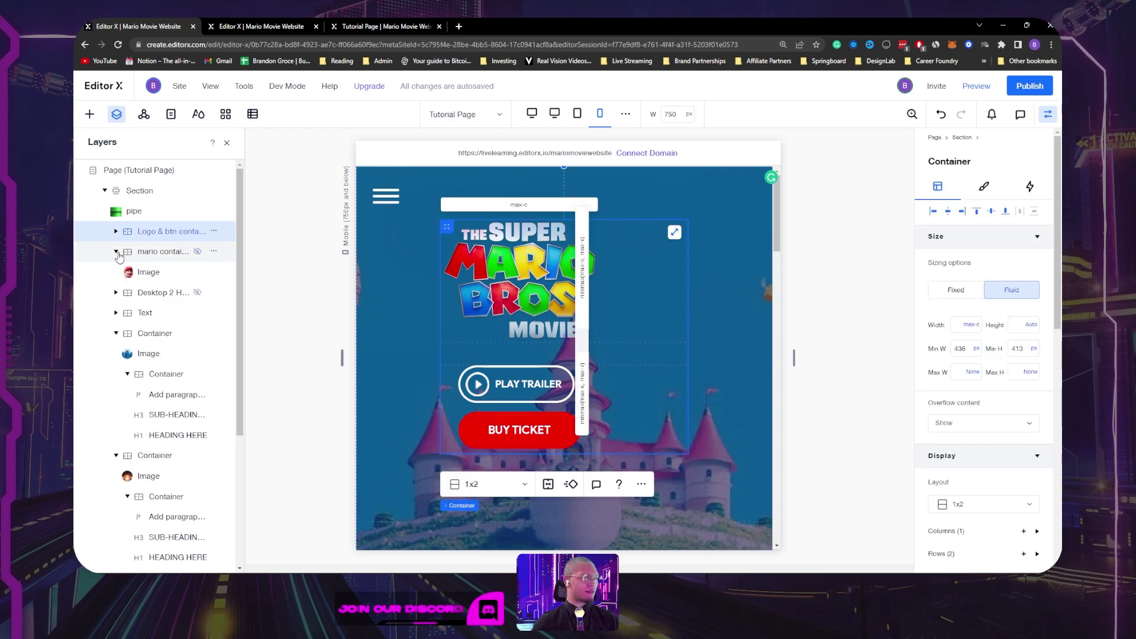
click(117, 253)
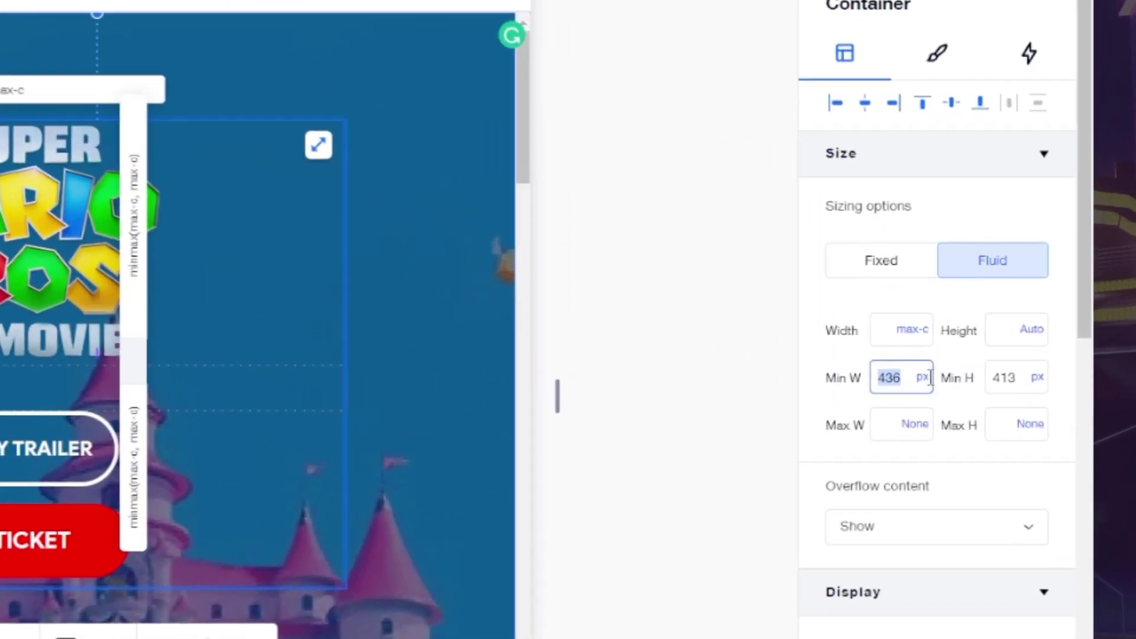
click(977, 350)
click(930, 383)
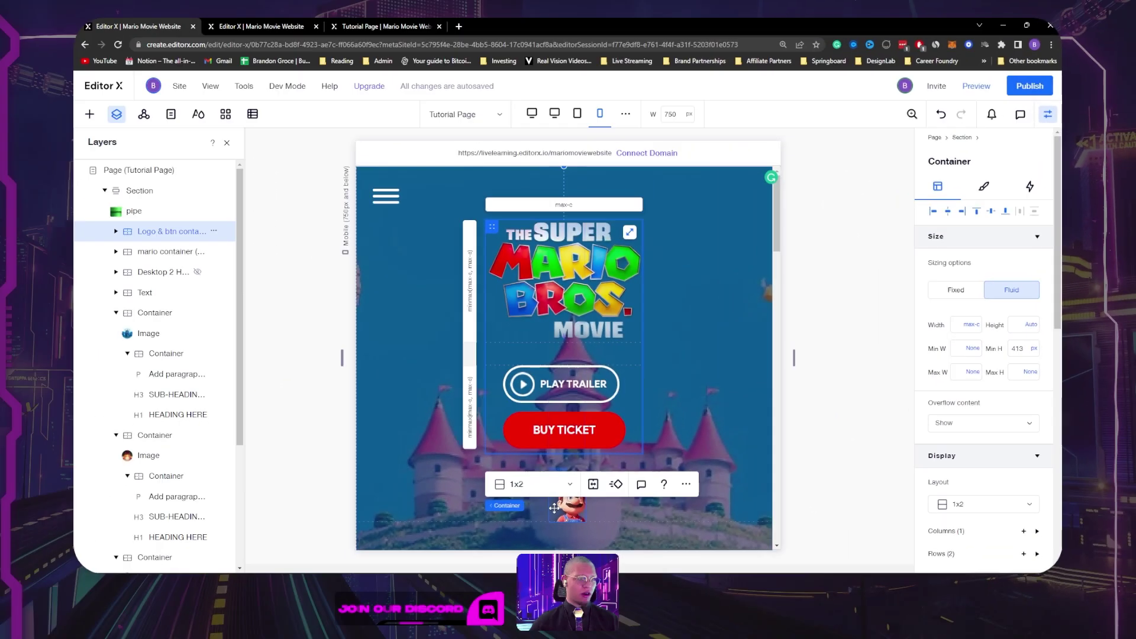
Step: Select the mario container and set its width to 25%
click(567, 492)
key(Escape)
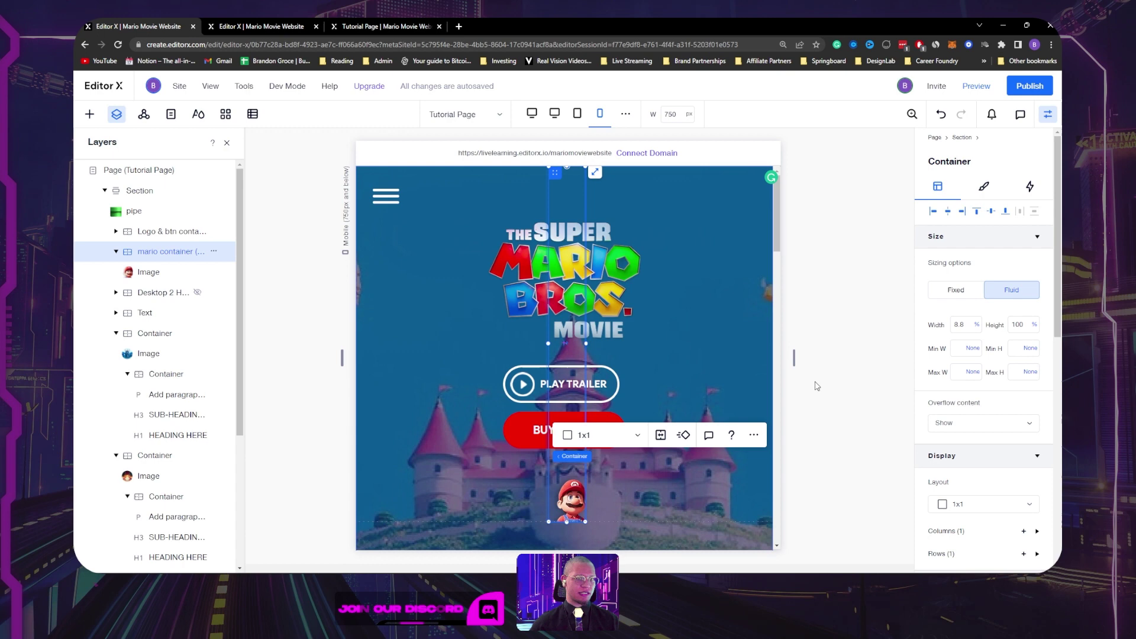
click(968, 324)
text(25)
key(Return)
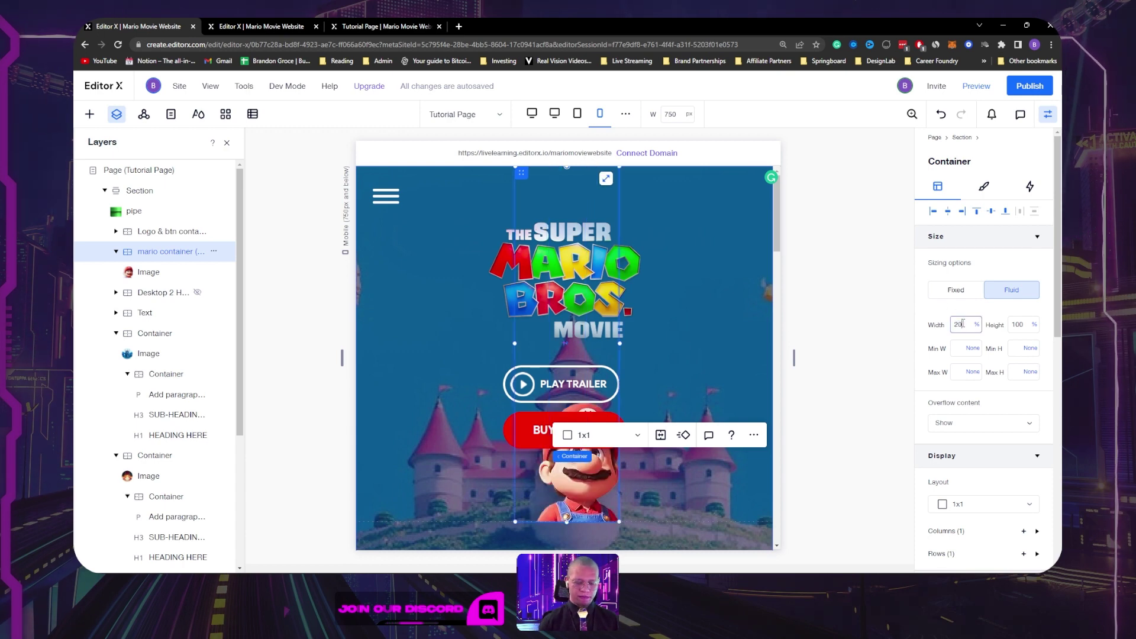
Step: Open the V2 page's mobile layout for reference and check the size settings of its hero container
click(266, 26)
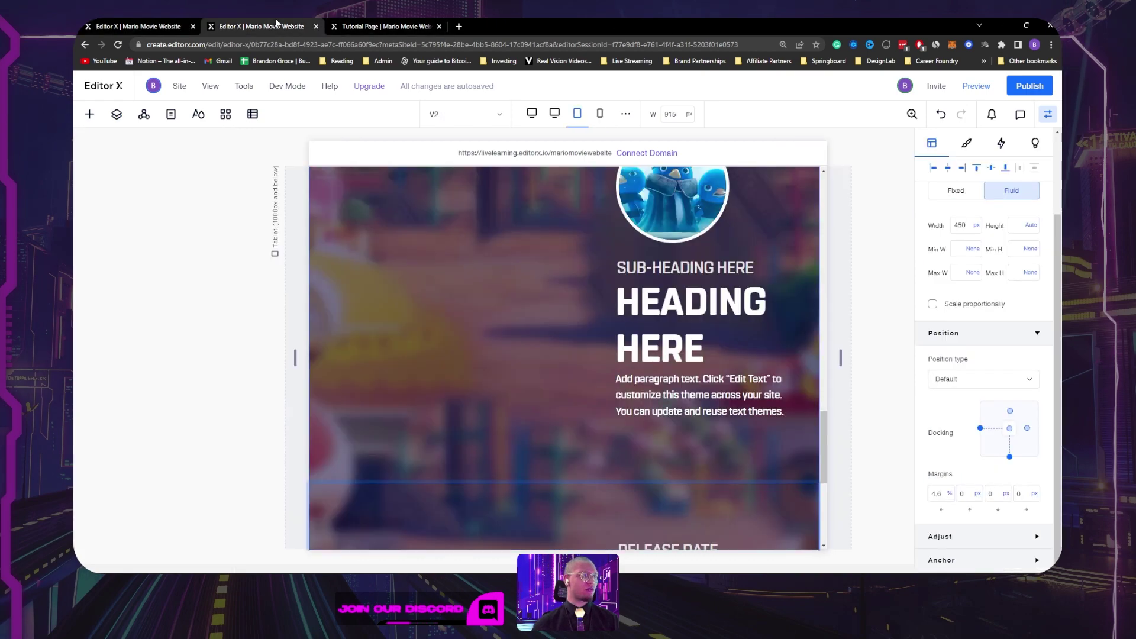
click(381, 18)
click(261, 26)
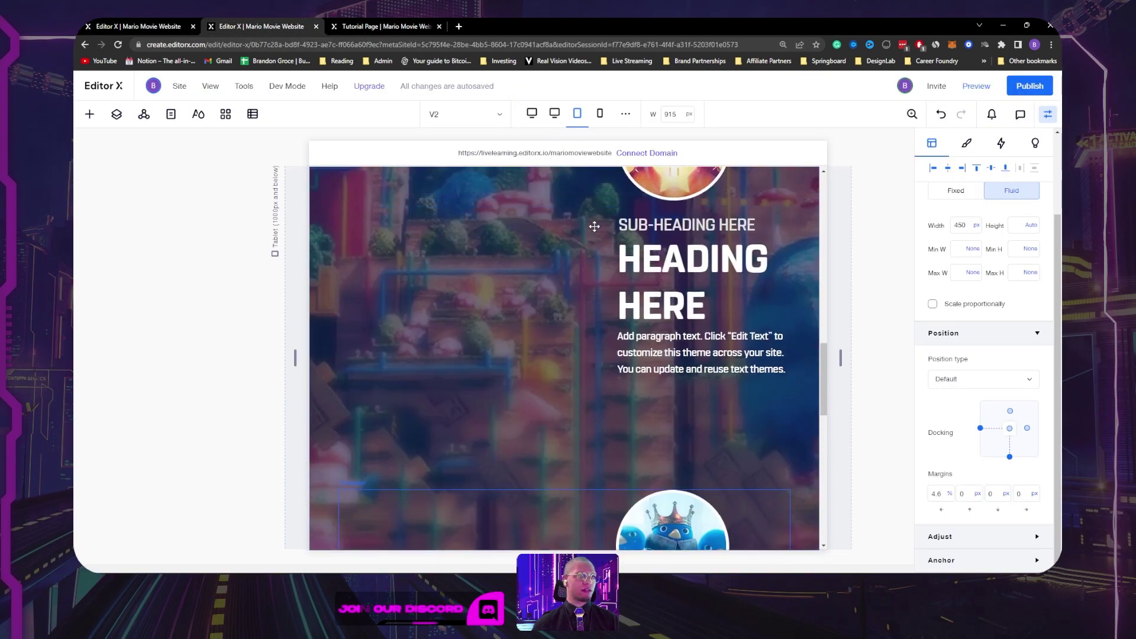
click(599, 114)
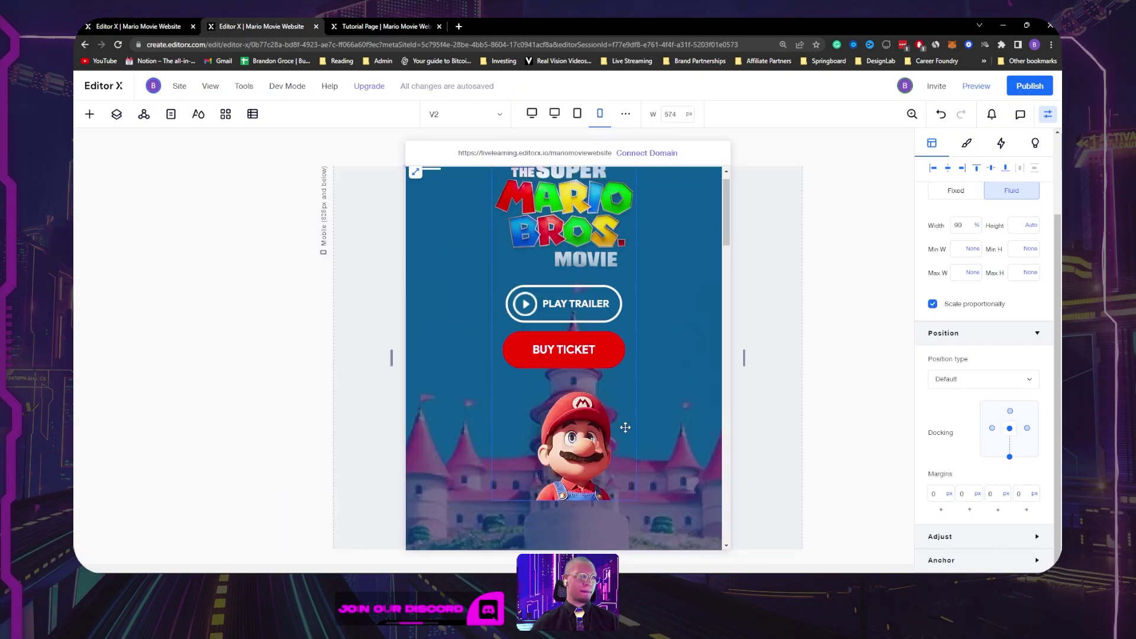
click(566, 441)
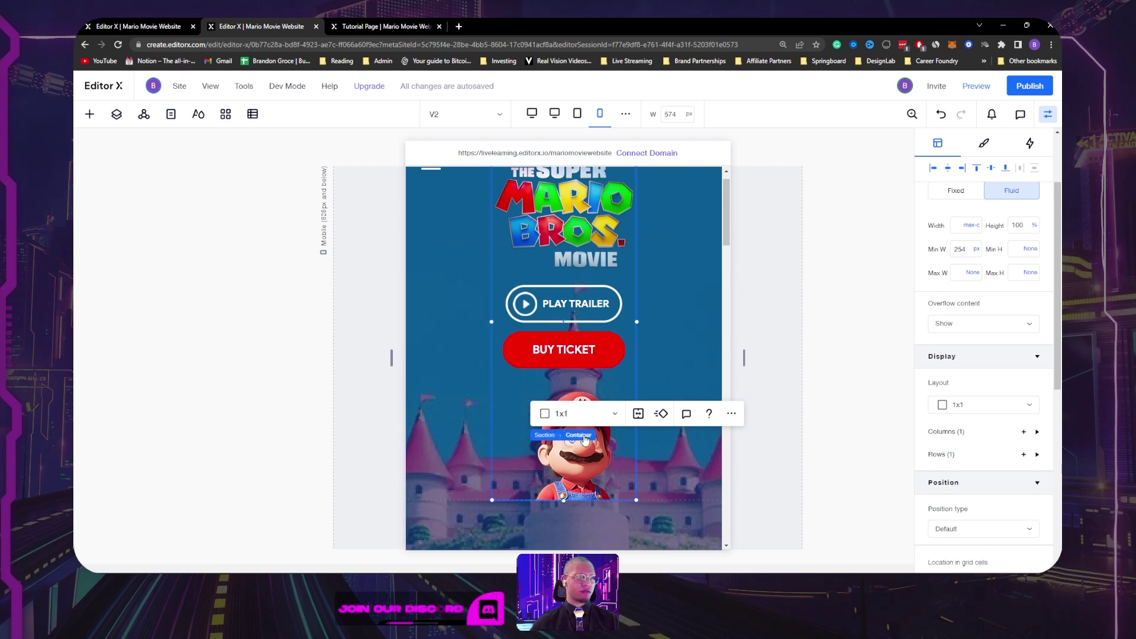
Step: Check the V2 page's Mario Container size settings, and set the tutorial page's mario container width to 30%
click(116, 114)
click(156, 375)
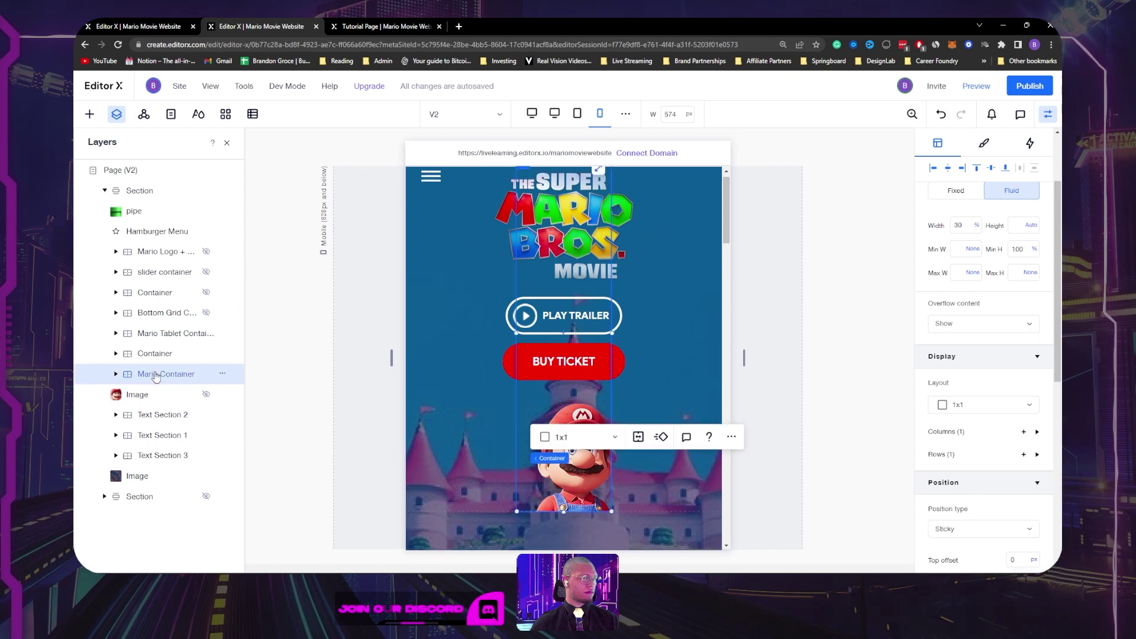
click(165, 27)
click(967, 329)
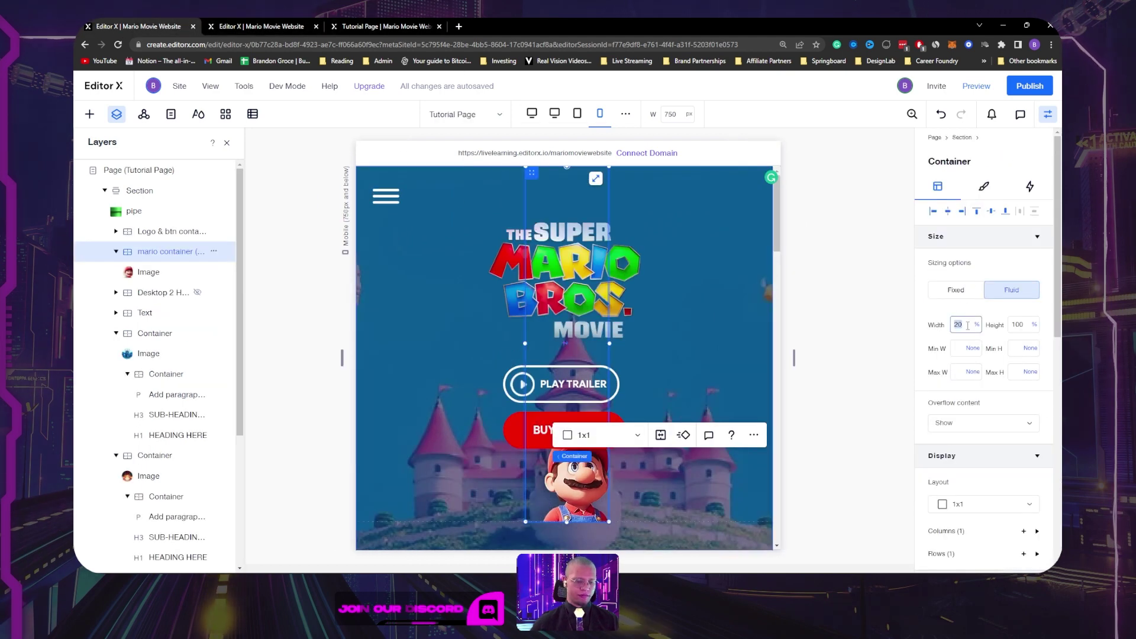
text(30)
key(Return)
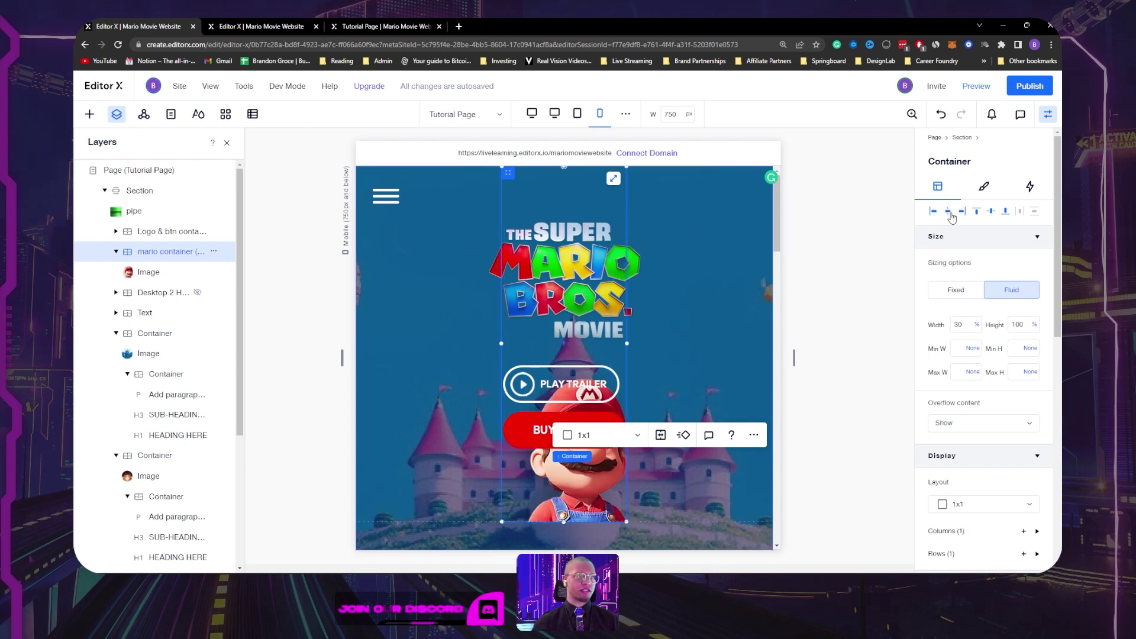
Step: Change the Logo & btn container's position type from Sticky to Default on the mobile breakpoint
scroll(716, 304, down, 2)
scroll(716, 304, up, 2)
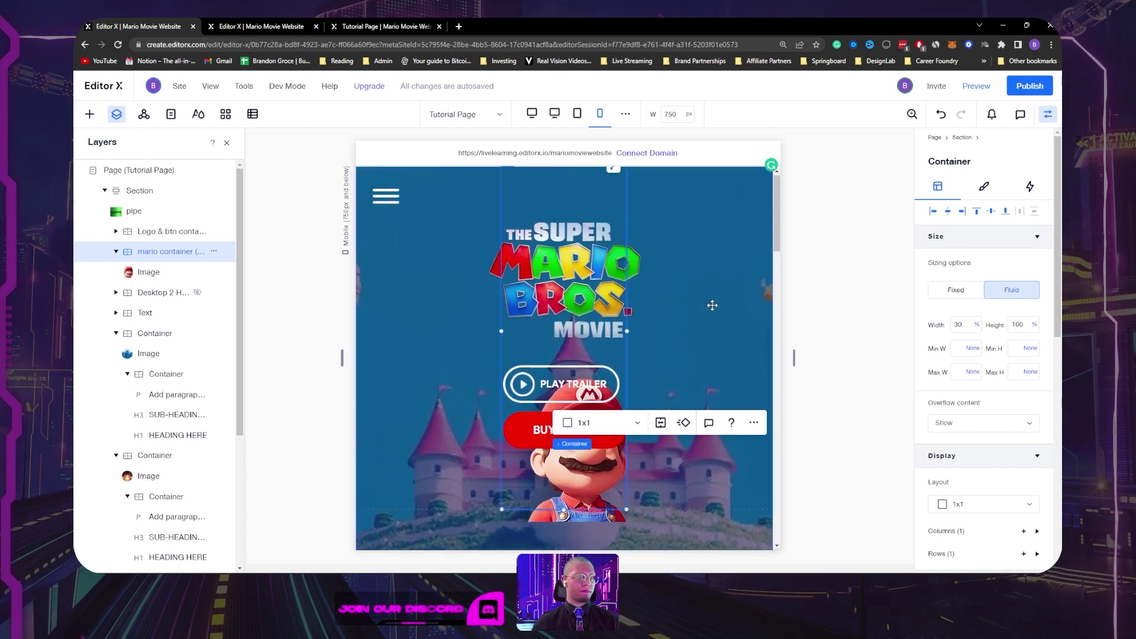
scroll(722, 303, down, 2)
scroll(996, 410, down, 4)
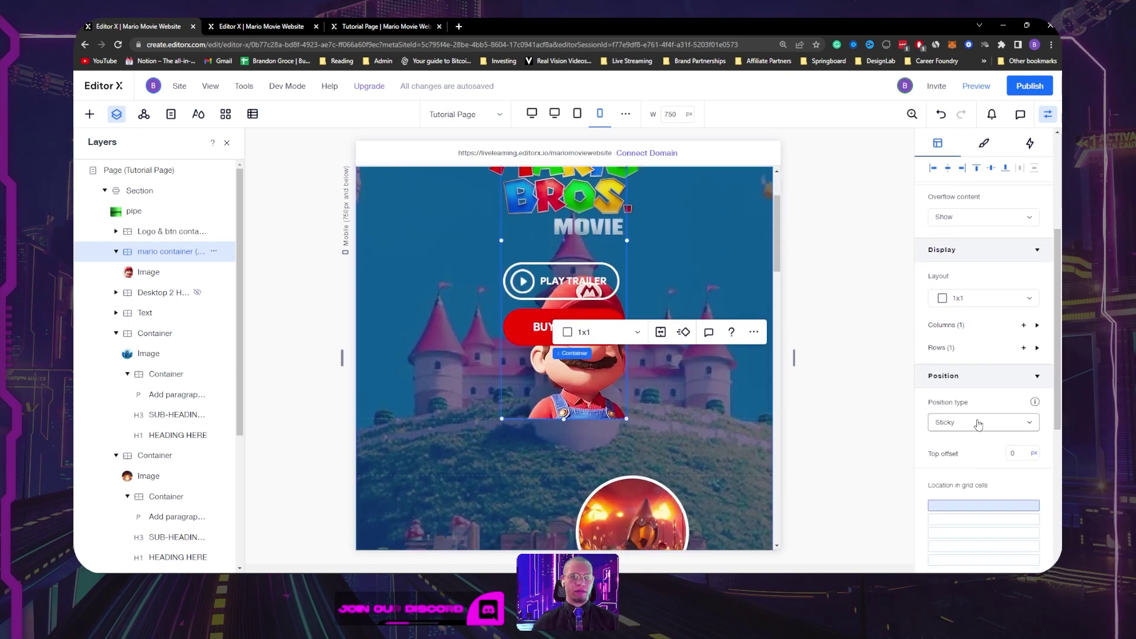
scroll(652, 369, up, 3)
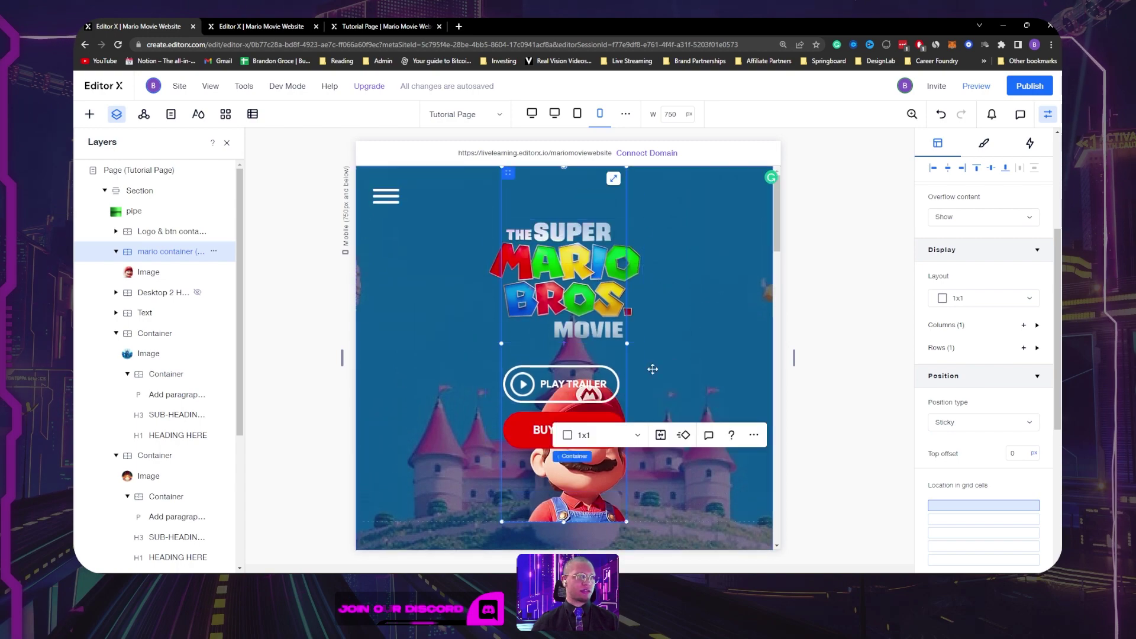
click(636, 373)
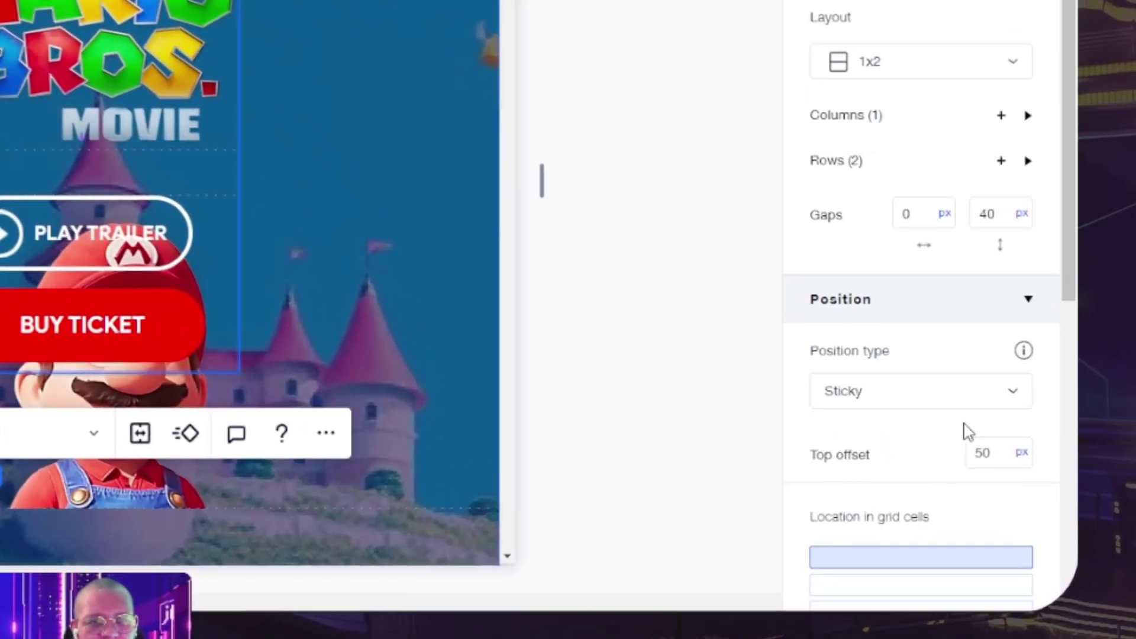
click(998, 465)
click(870, 355)
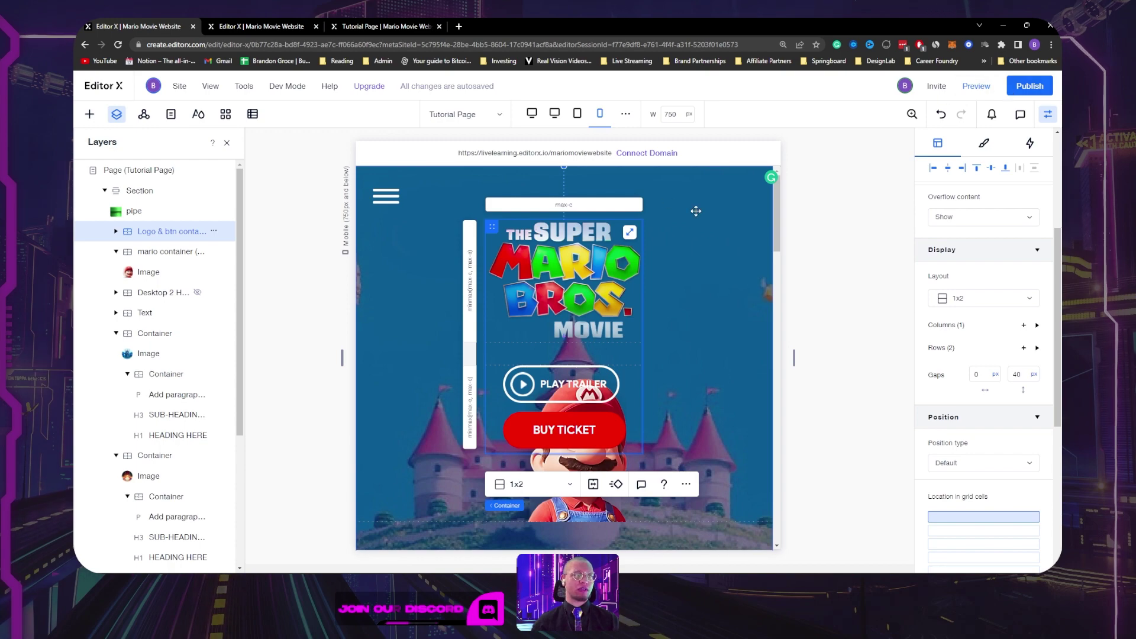
scroll(696, 211, down, 3)
scroll(696, 211, up, 3)
Step: Compare with the V2 hero, set the Logo & btn container's top margin to 50 px, and move the container up to about 29 px
click(284, 27)
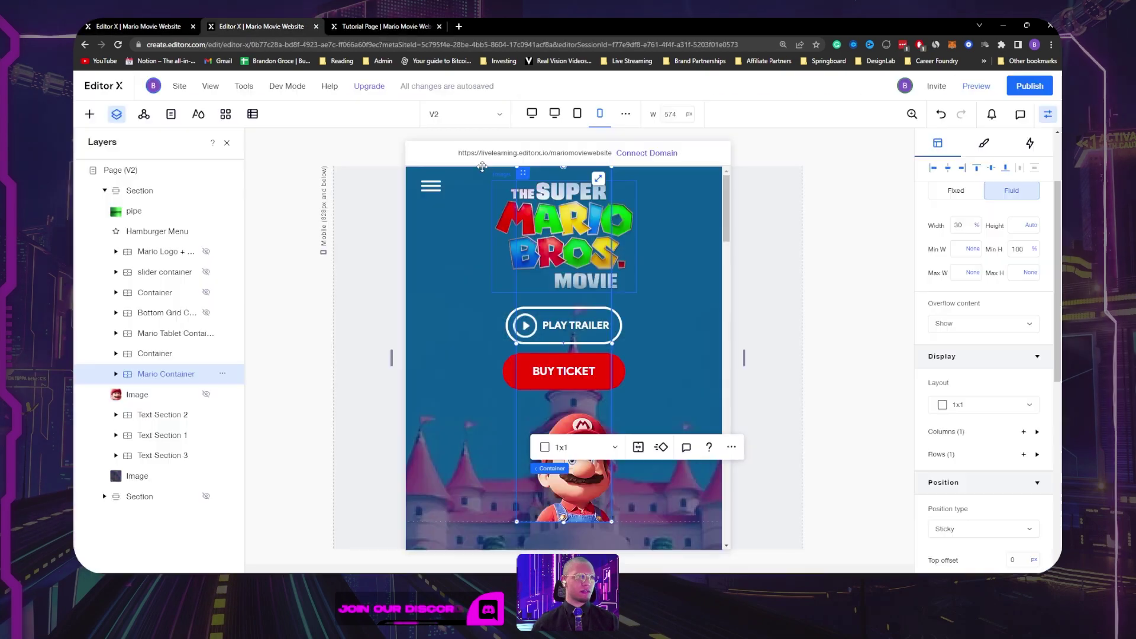
click(171, 27)
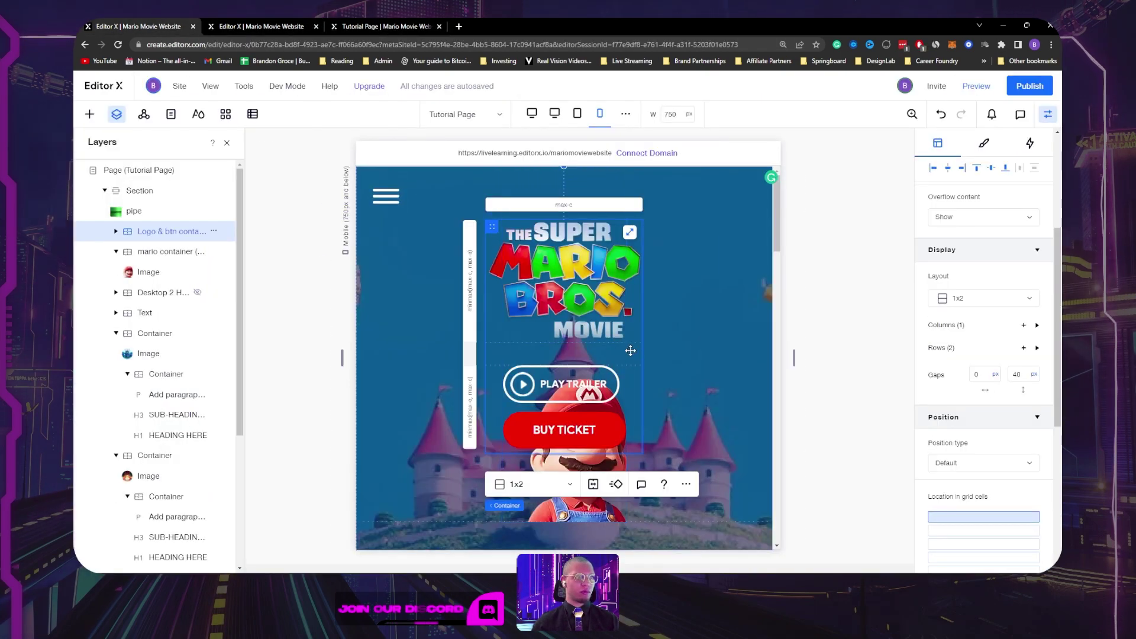
scroll(982, 421, down, 1)
scroll(993, 405, up, 2)
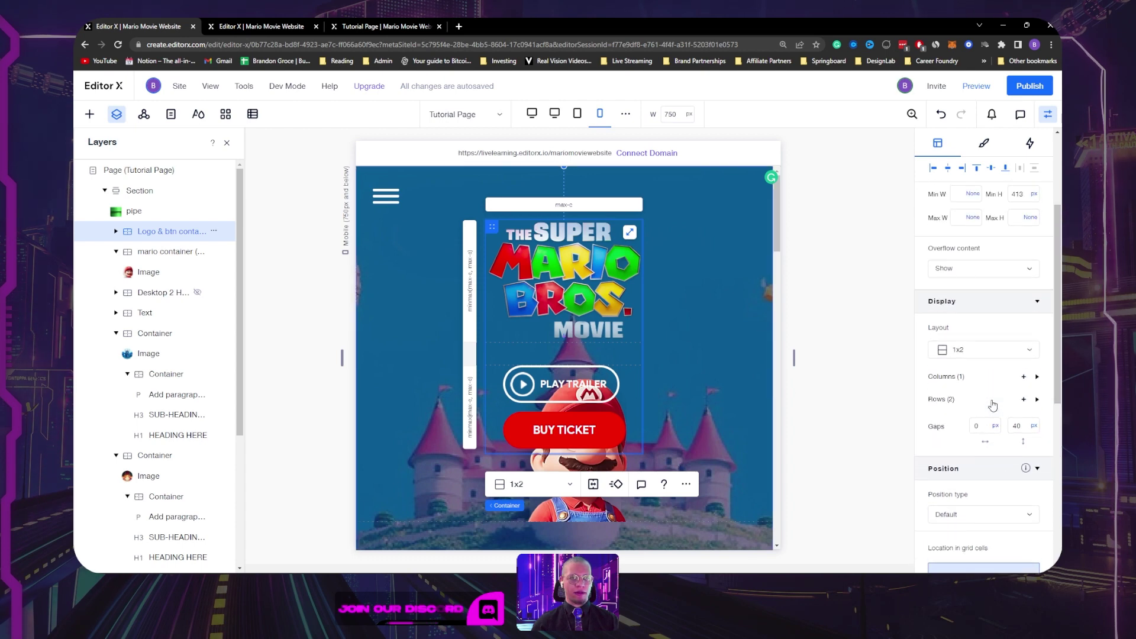
scroll(1006, 351, down, 6)
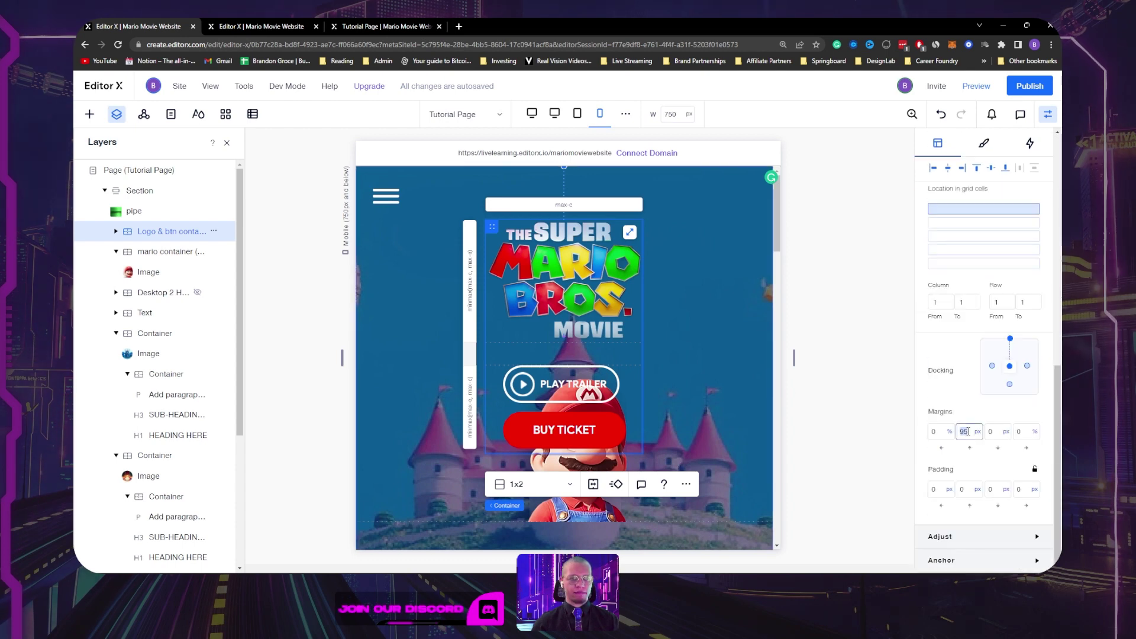
key(Return)
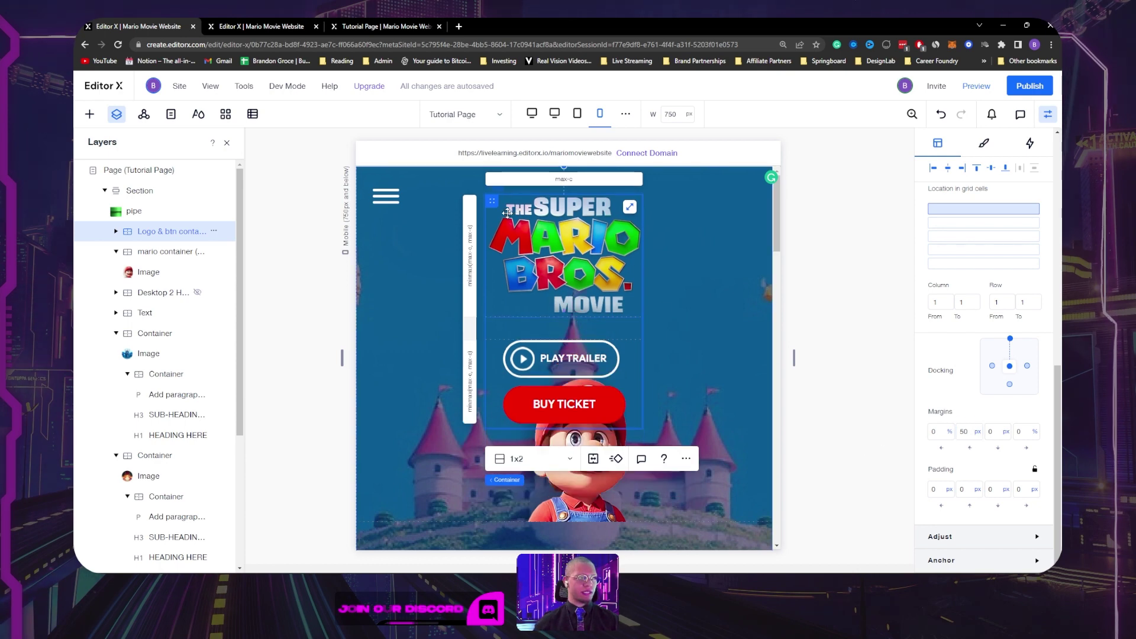
drag(490, 203, 492, 196)
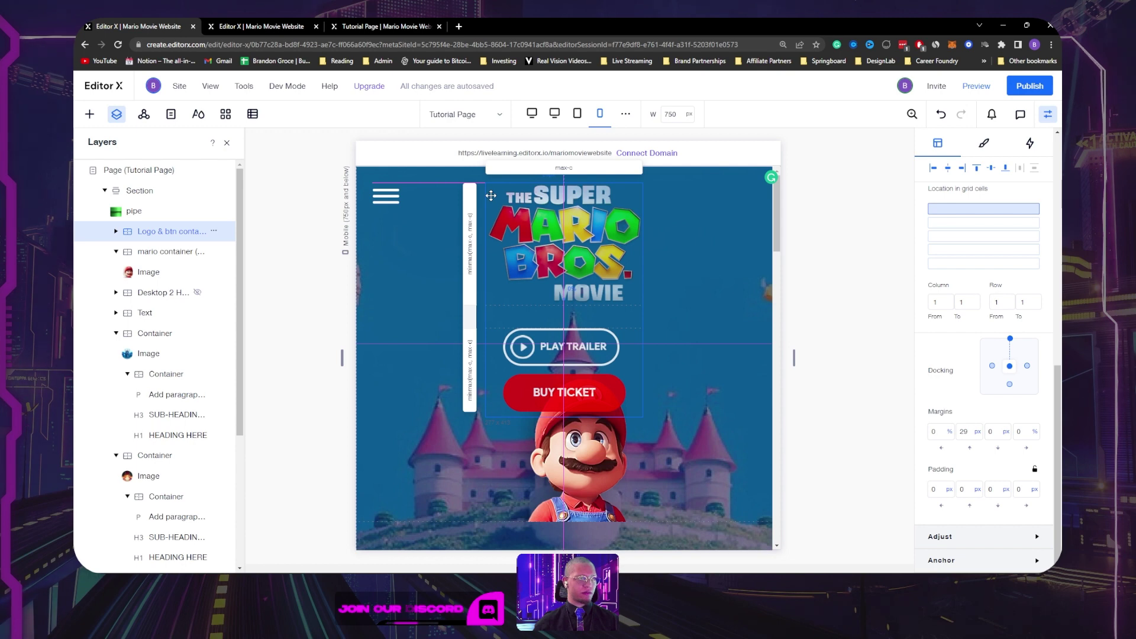
Step: Center the first character's image and text container horizontally on the mobile breakpoint
scroll(696, 341, down, 10)
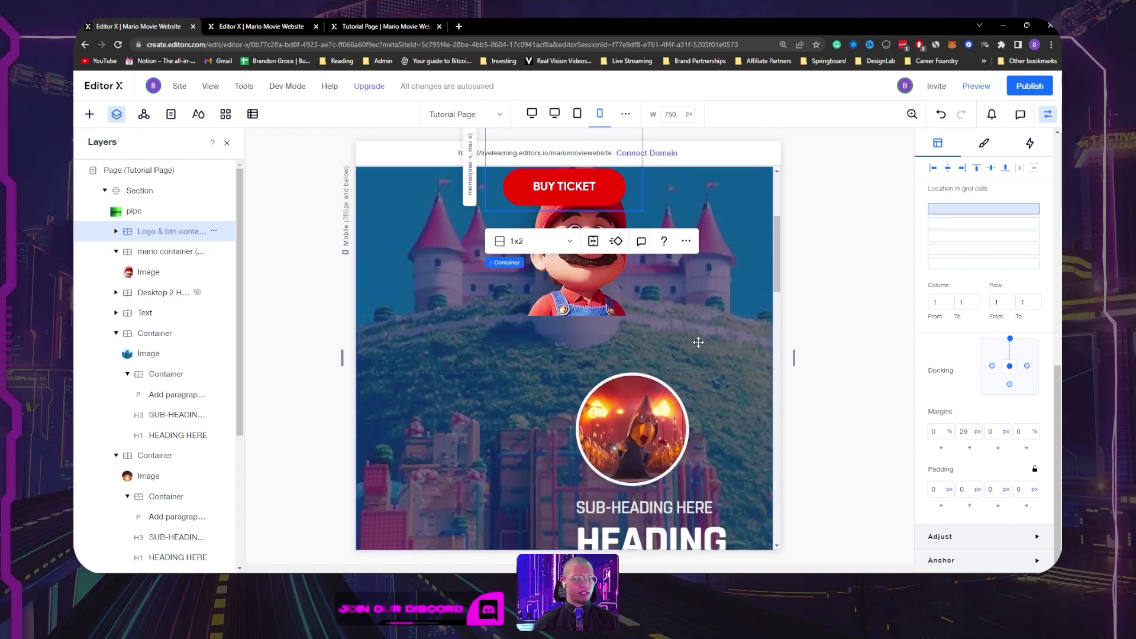
click(734, 320)
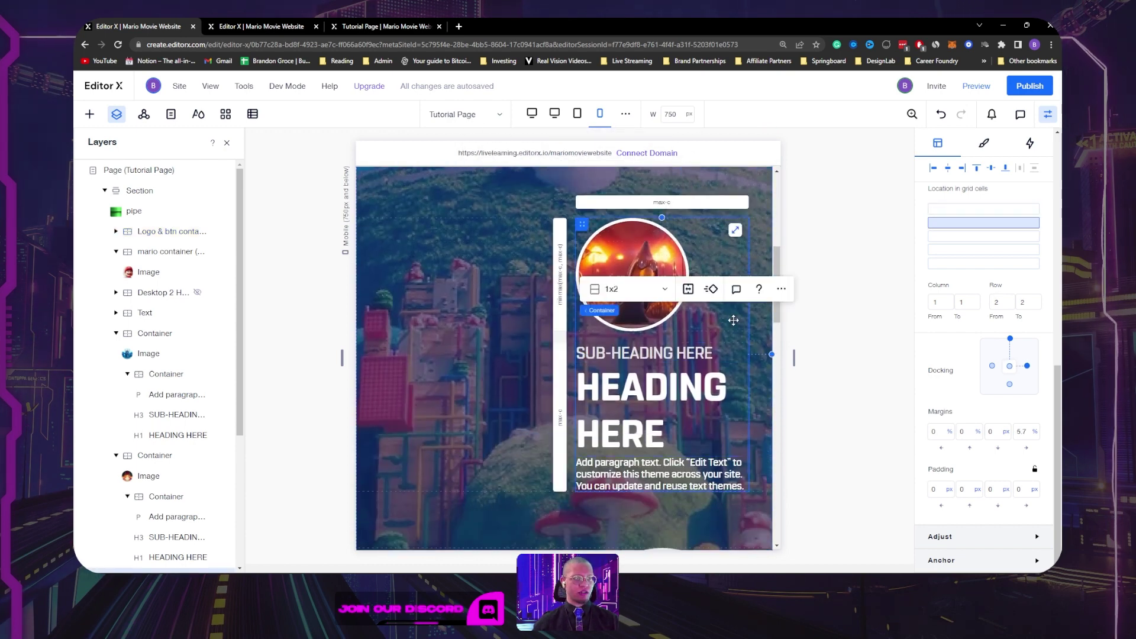
click(949, 171)
Step: Center the Bowser image and text container horizontally and place it in grid row 3 only
scroll(656, 373, down, 6)
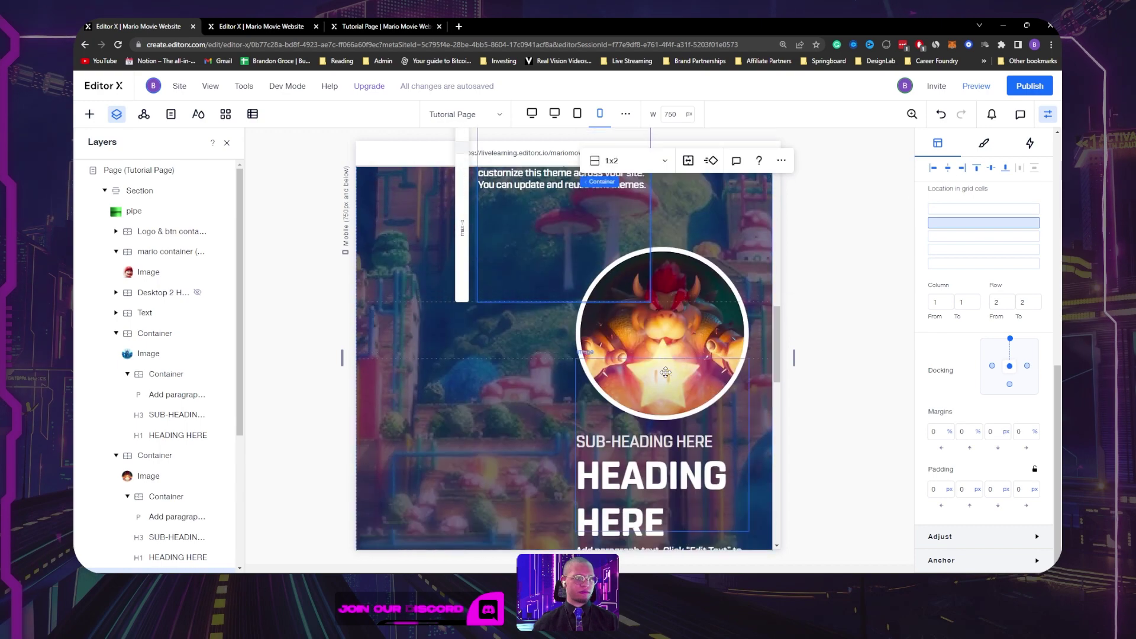
click(659, 375)
click(626, 341)
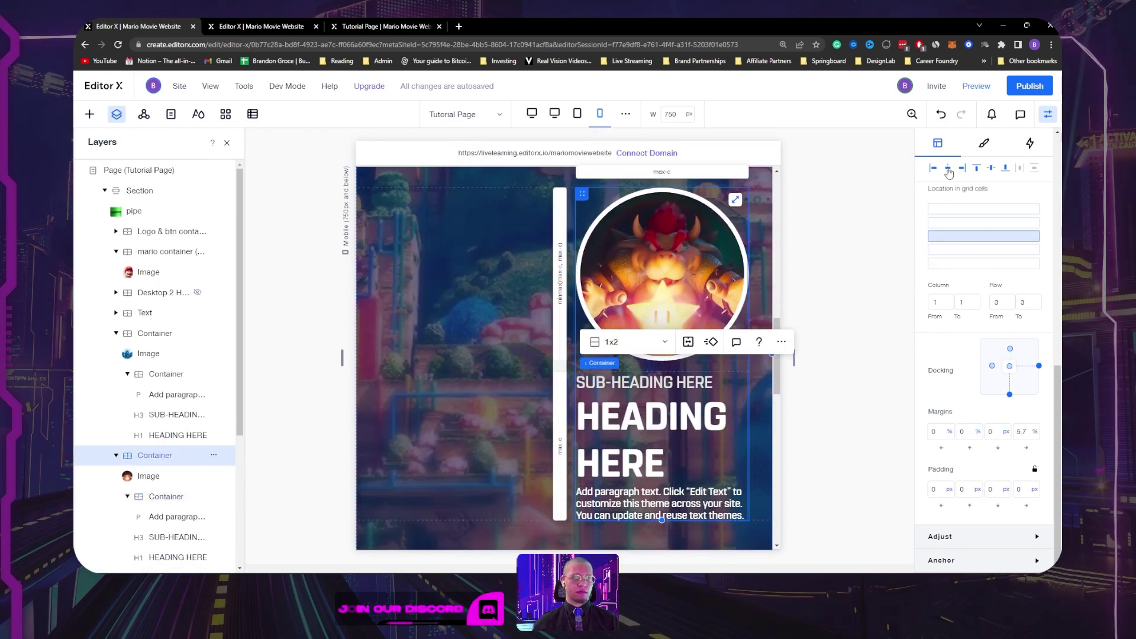
click(949, 171)
scroll(632, 444, down, 3)
scroll(704, 337, up, 4)
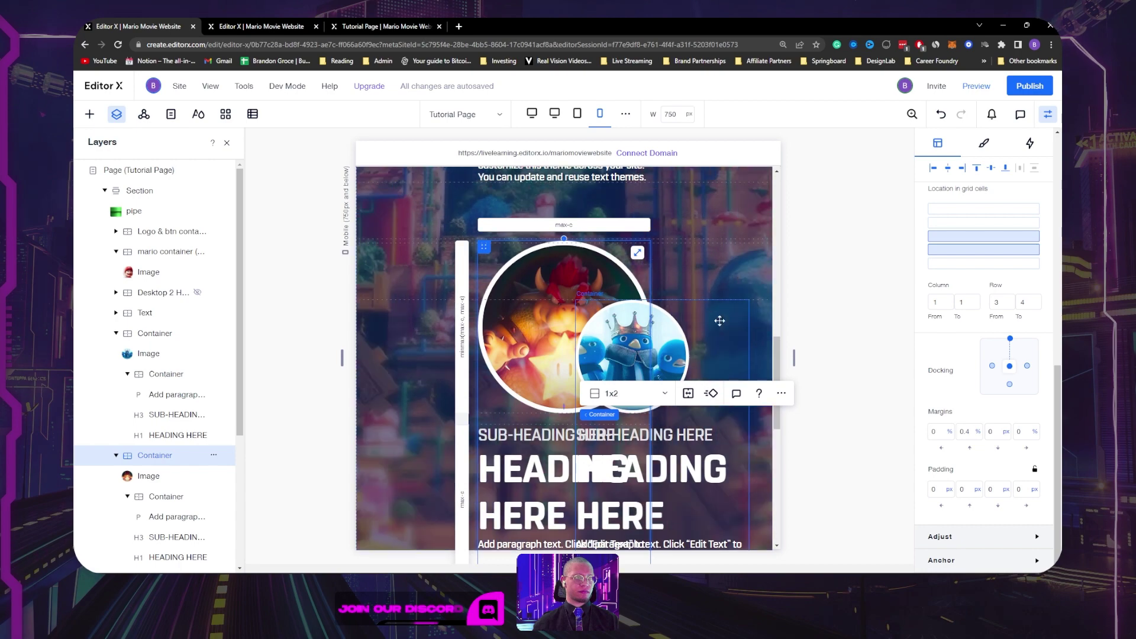
scroll(993, 429, up, 3)
click(985, 392)
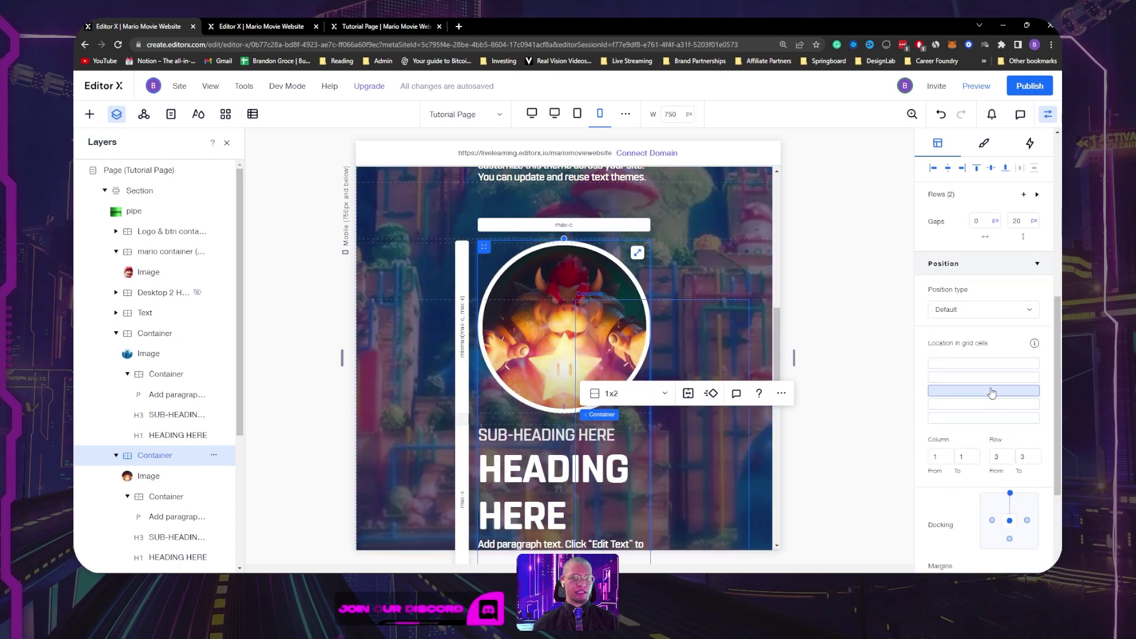
Step: Center the blue penguin image and text container horizontally on the mobile breakpoint
scroll(663, 371, down, 6)
click(718, 343)
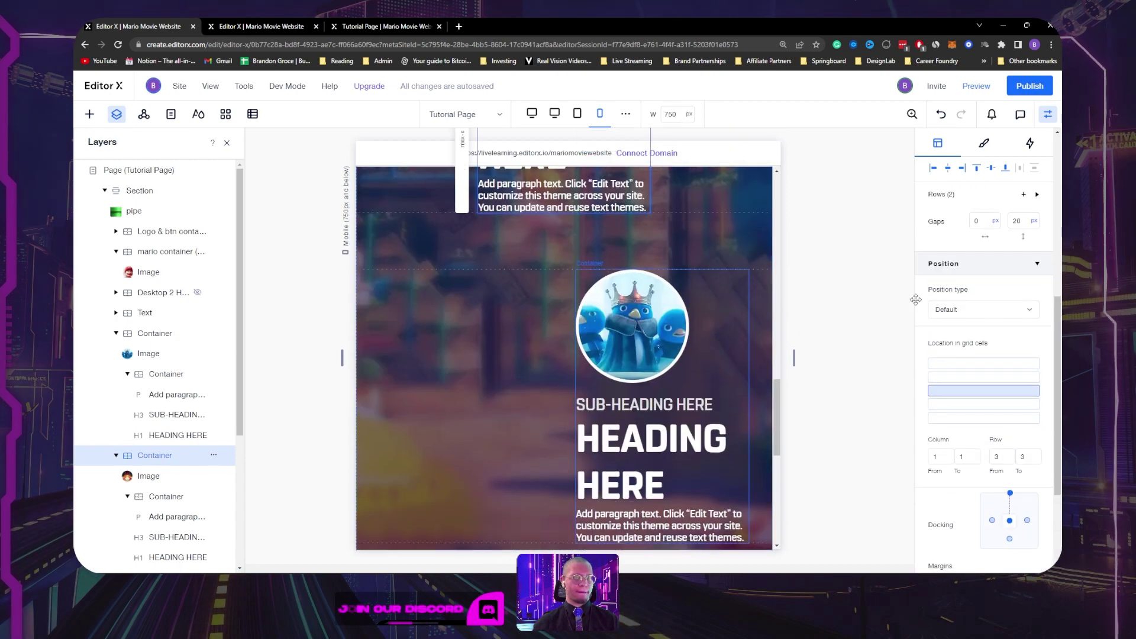
click(948, 172)
Step: Center the release date Text container horizontally and align it to the top of its grid cell
scroll(713, 266, down, 7)
click(713, 269)
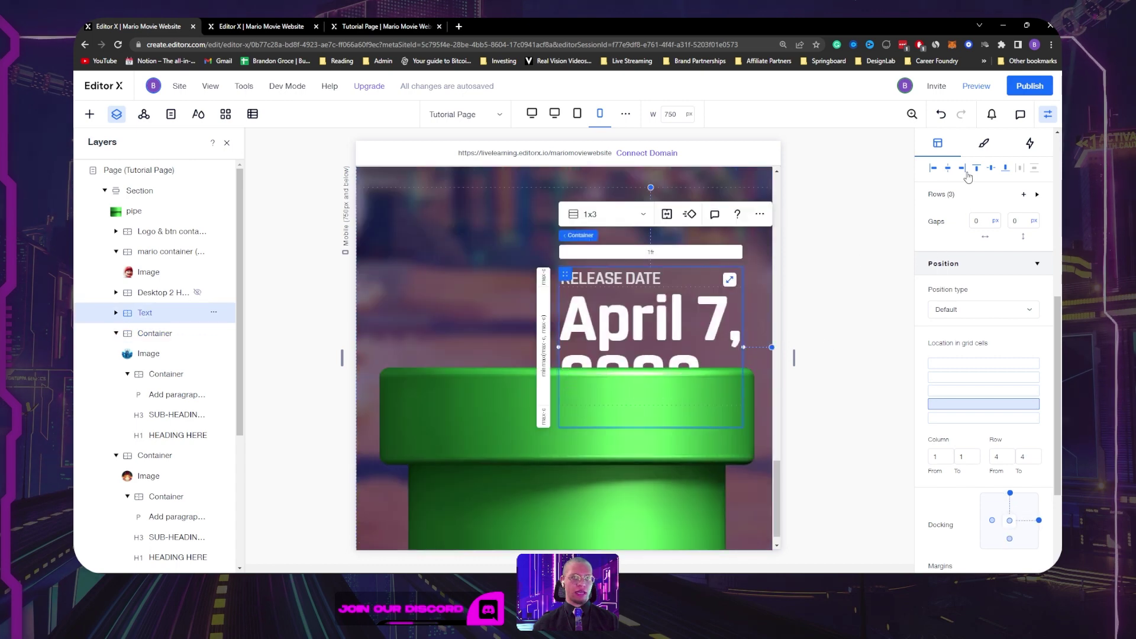
click(948, 169)
click(992, 168)
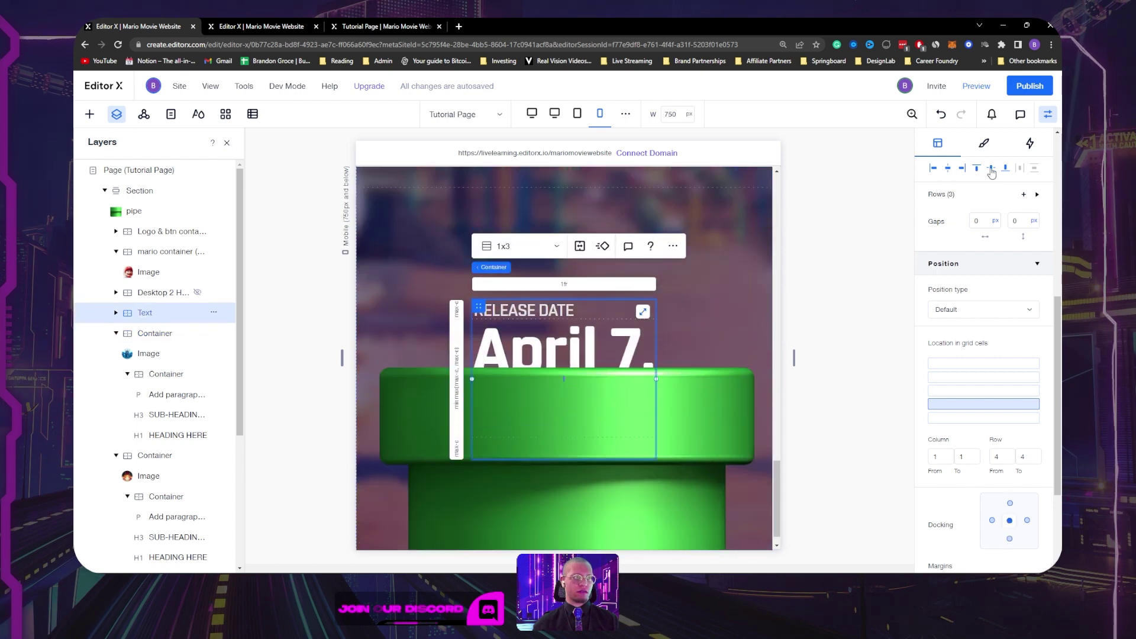
click(977, 168)
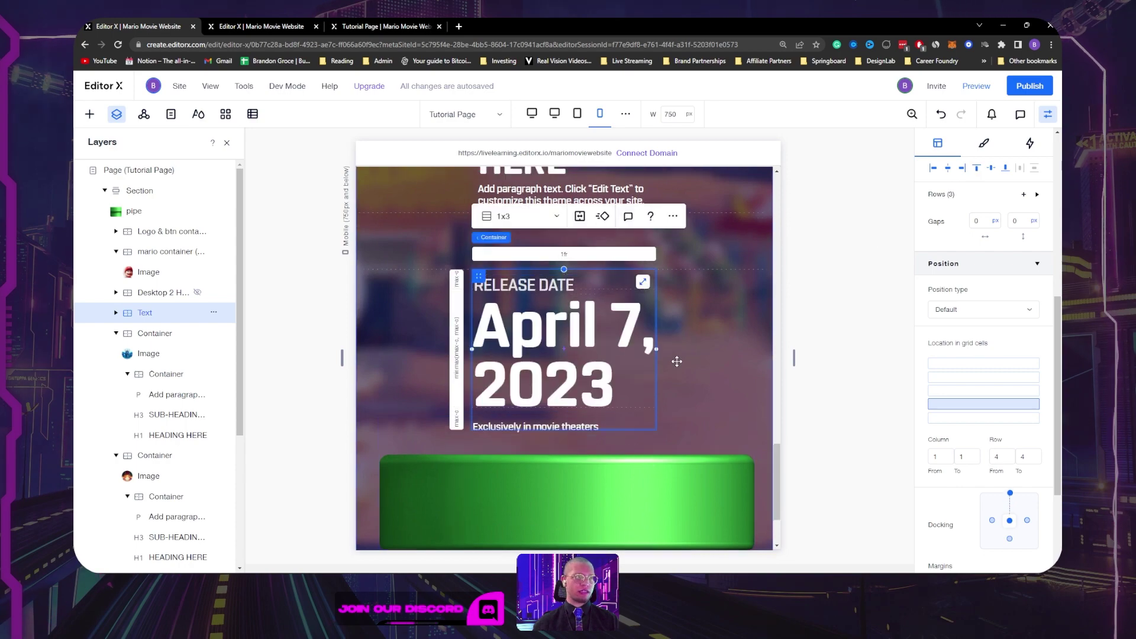
Step: Examine the first text section's image and heading on the V2 page's mobile layout for reference
scroll(717, 390, up, 10)
scroll(716, 399, up, 10)
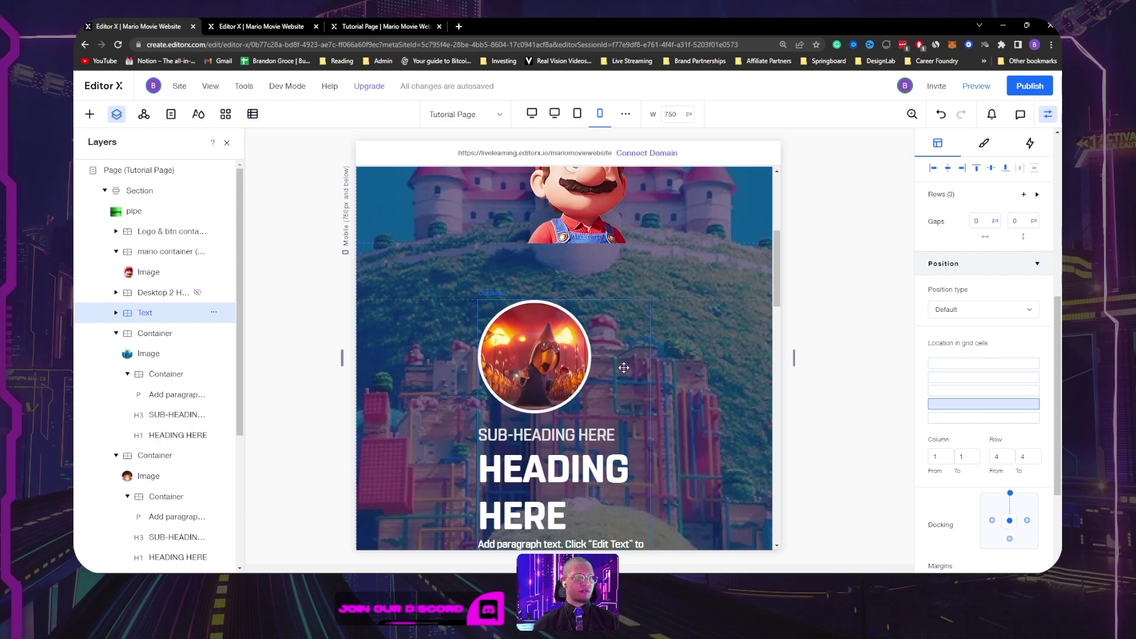
click(255, 26)
scroll(656, 391, down, 5)
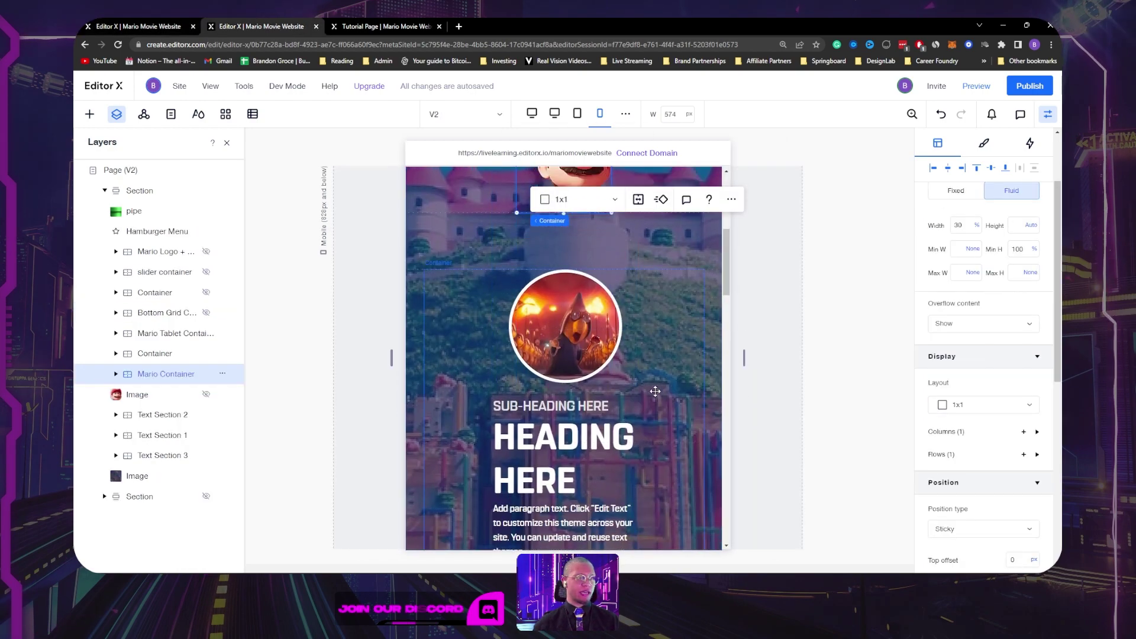
scroll(618, 384, down, 1)
click(582, 290)
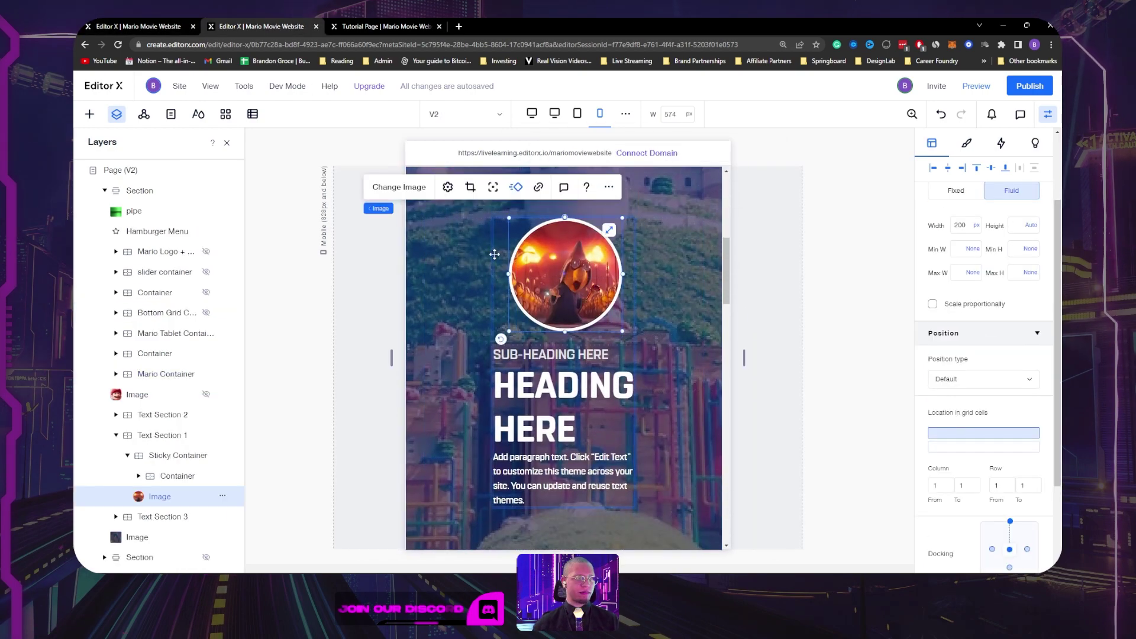
scroll(609, 414, down, 4)
scroll(616, 249, up, 1)
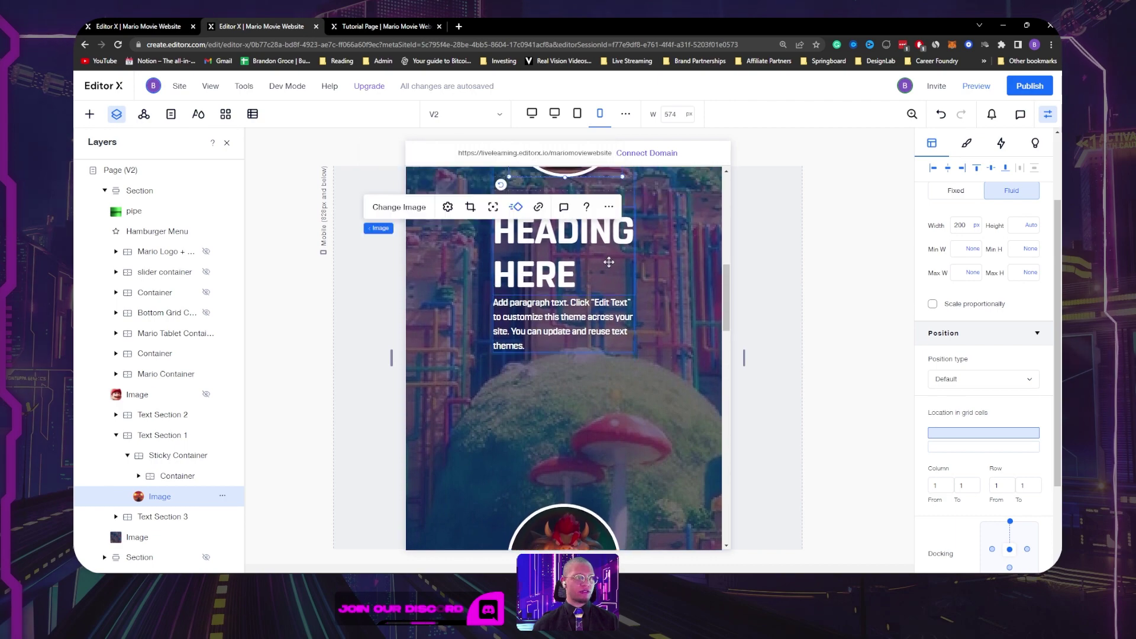
click(604, 273)
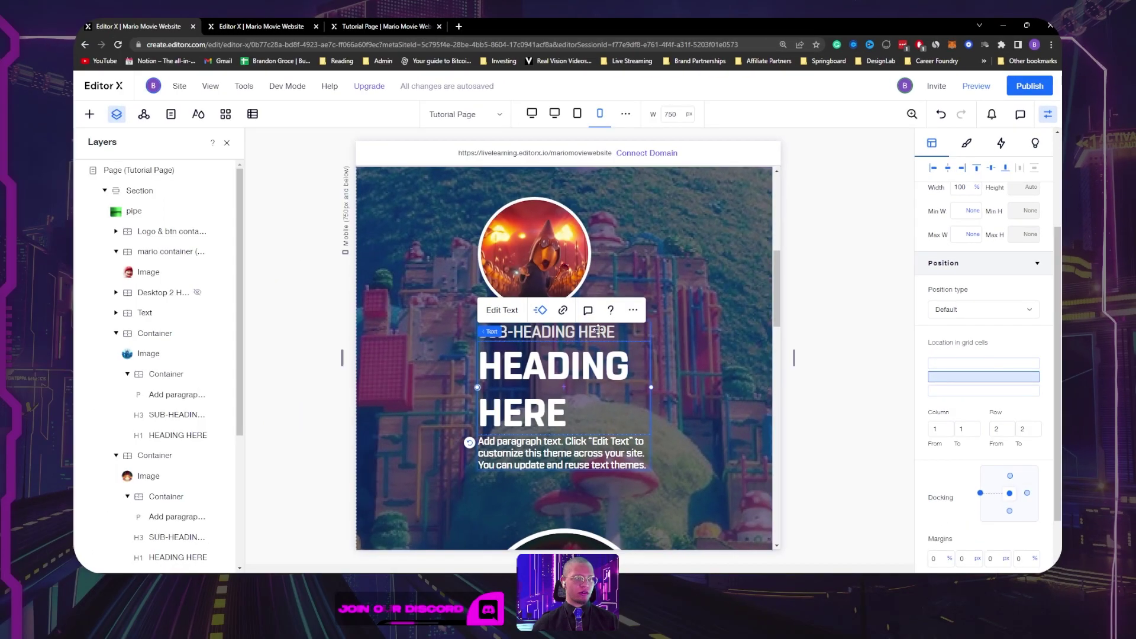
Step: Set the width of the container holding the first section's sub-heading, heading and paragraph to 250 px
click(561, 332)
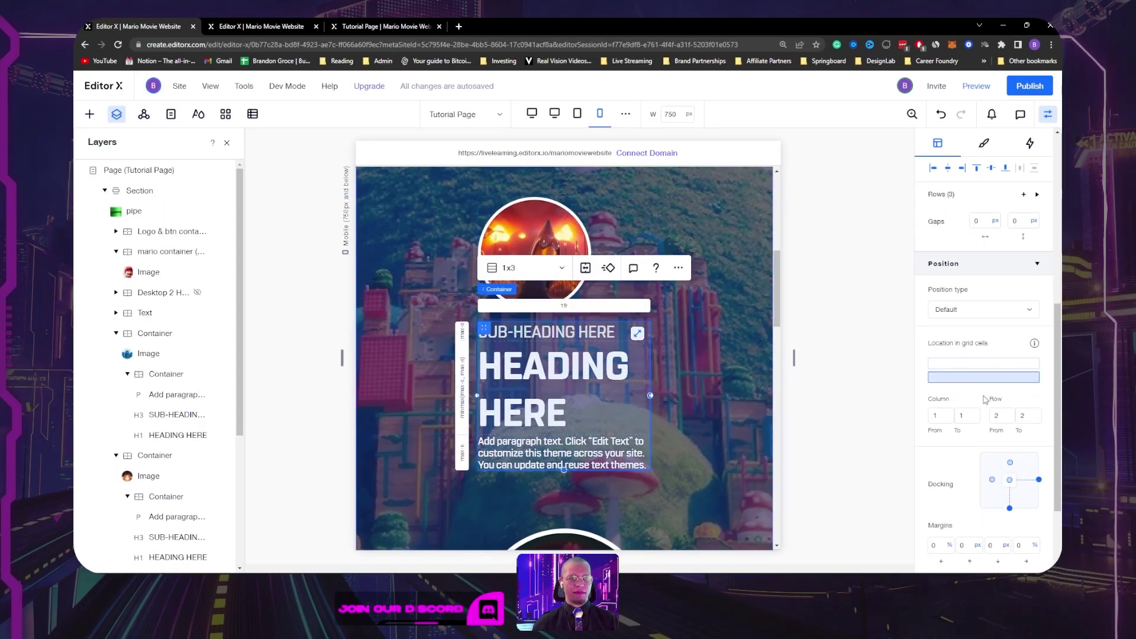
scroll(973, 263, up, 5)
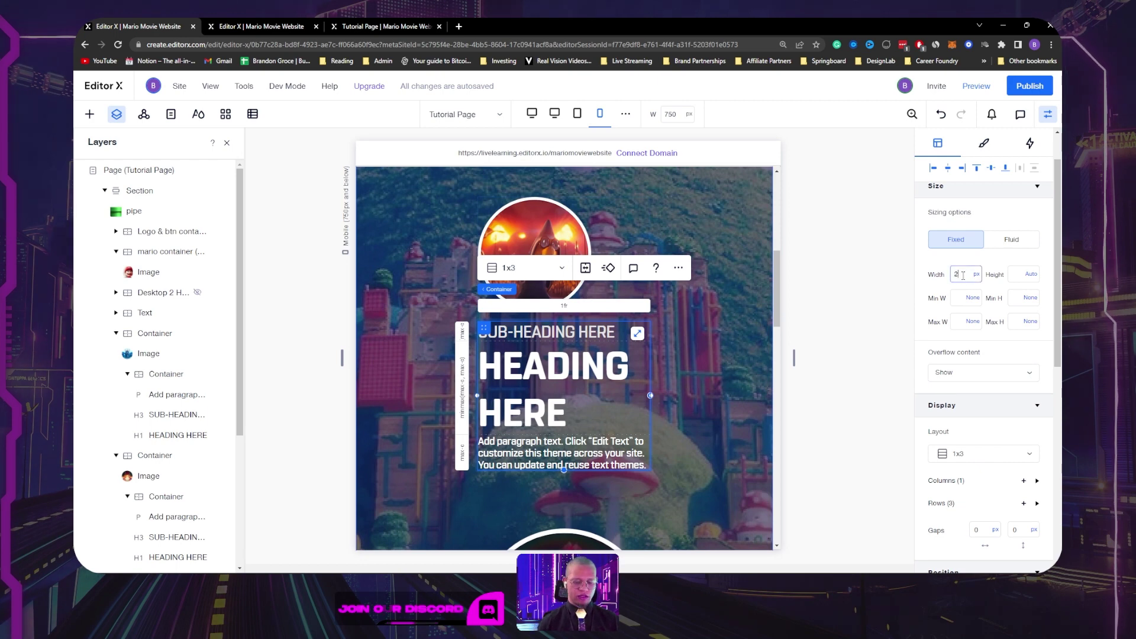
click(963, 275)
text(250)
key(Return)
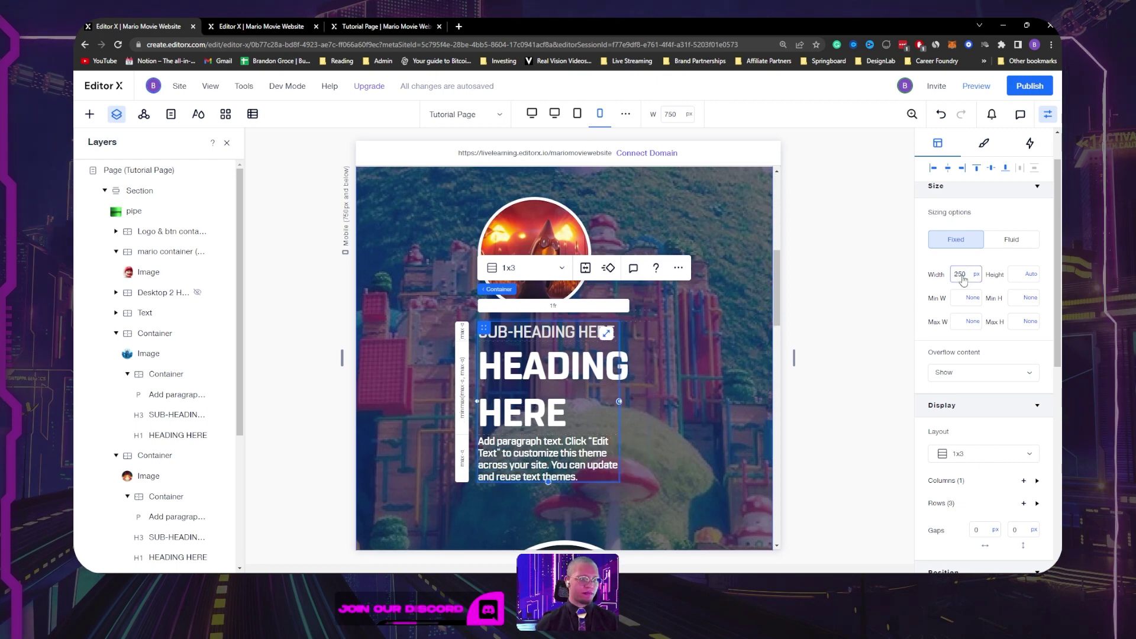
Step: Select the first section's heading and check the font and size settings of its counterpart on the V2 page
click(525, 375)
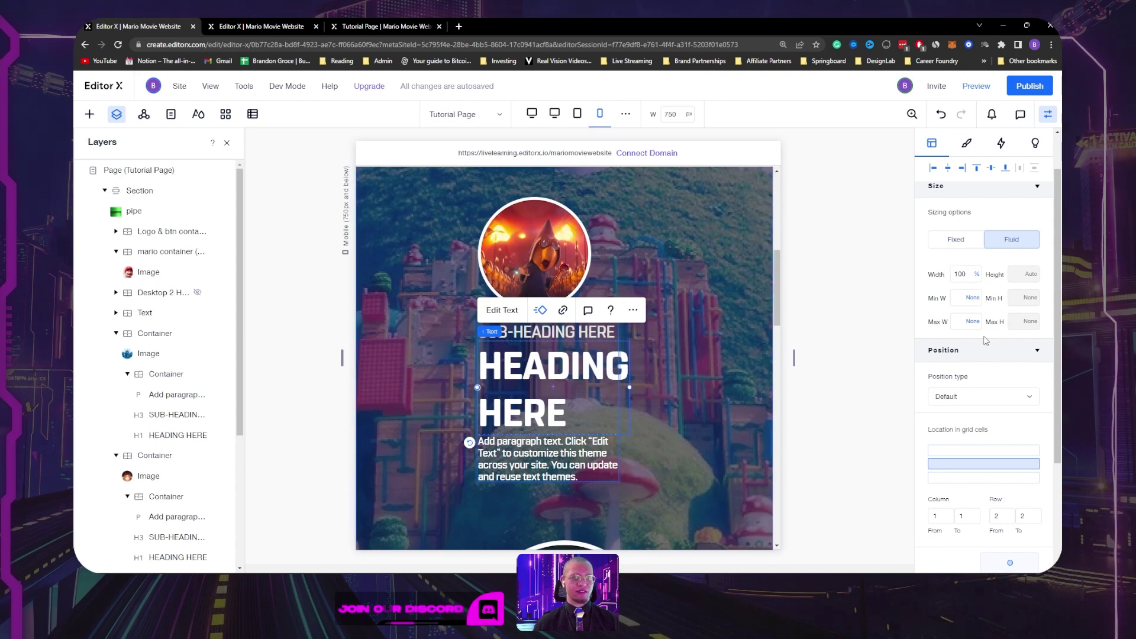
key(ctrl+Tab)
click(579, 316)
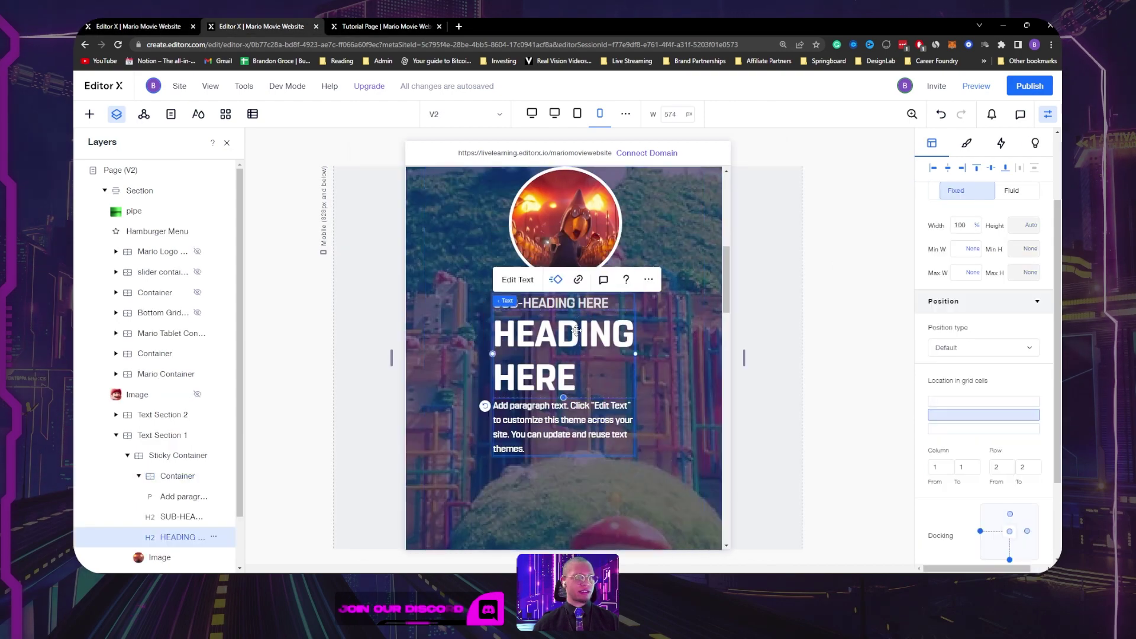
click(967, 189)
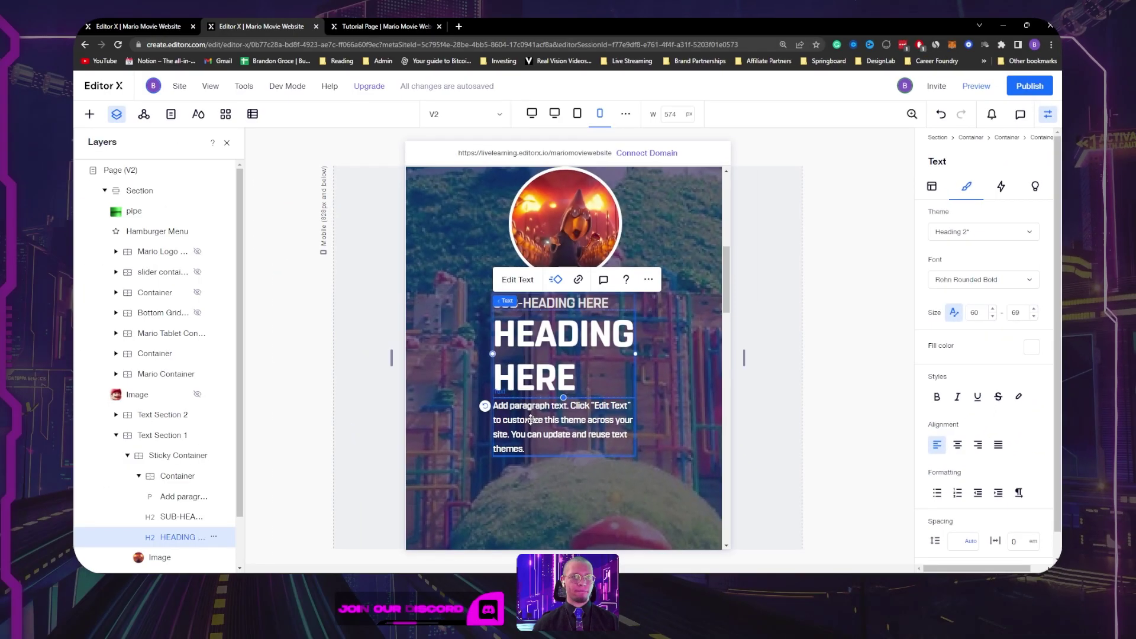
Step: Check the font and size settings of the first section's paragraph, heading and sub-heading on the V2 page
click(127, 500)
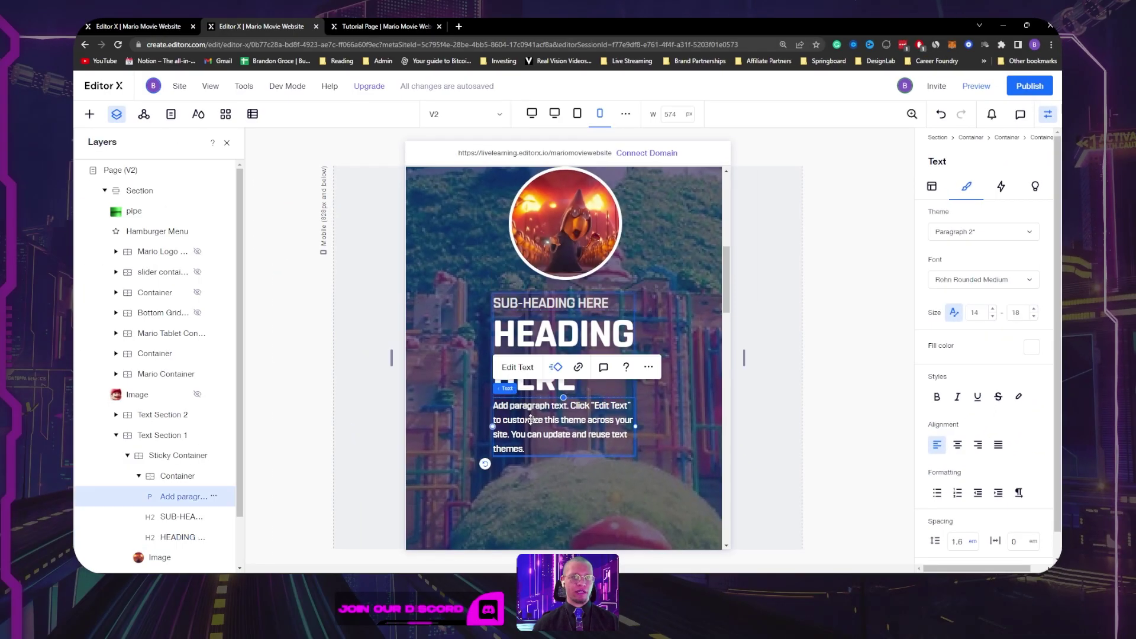
click(534, 335)
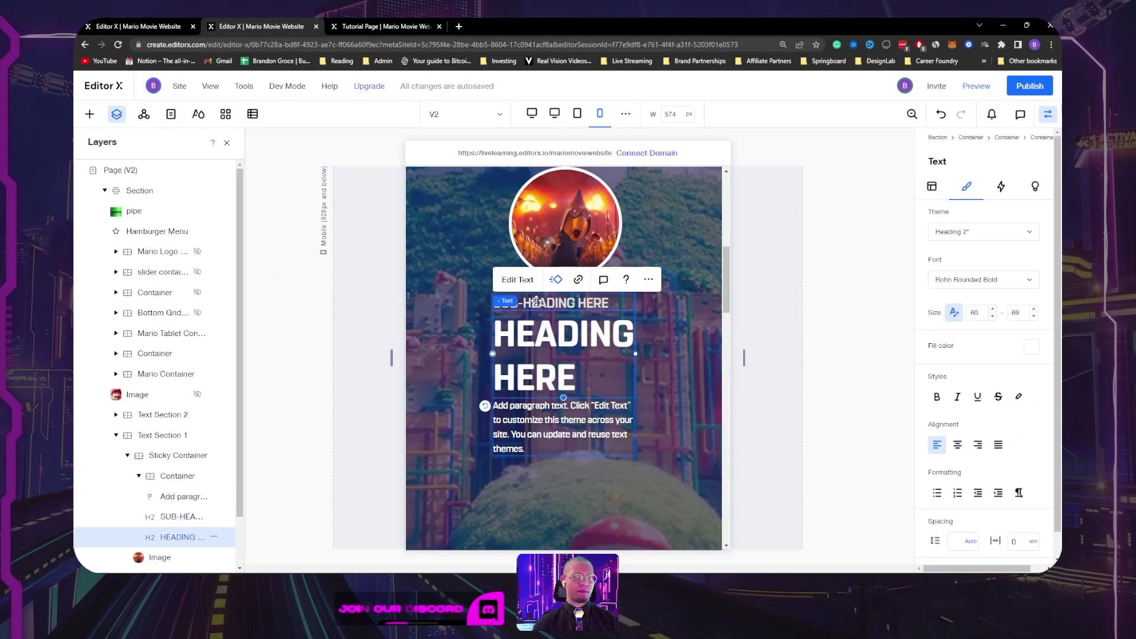
click(536, 301)
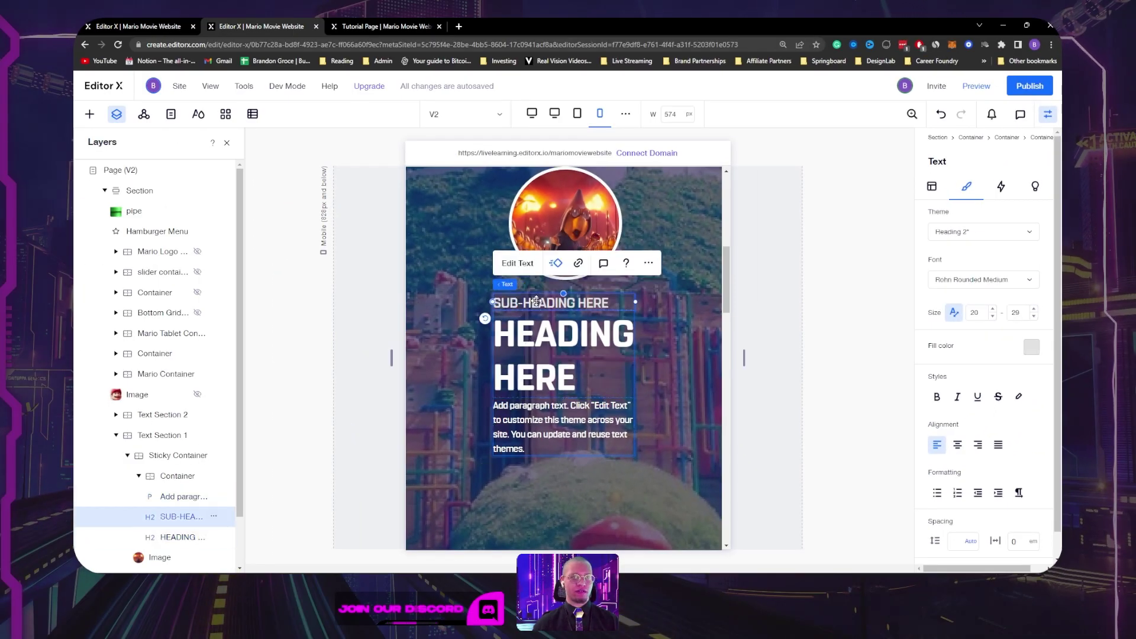
Step: Compare the font and size settings of the first section's heading, paragraph and sub-heading on the Tutorial Page with V2
click(136, 26)
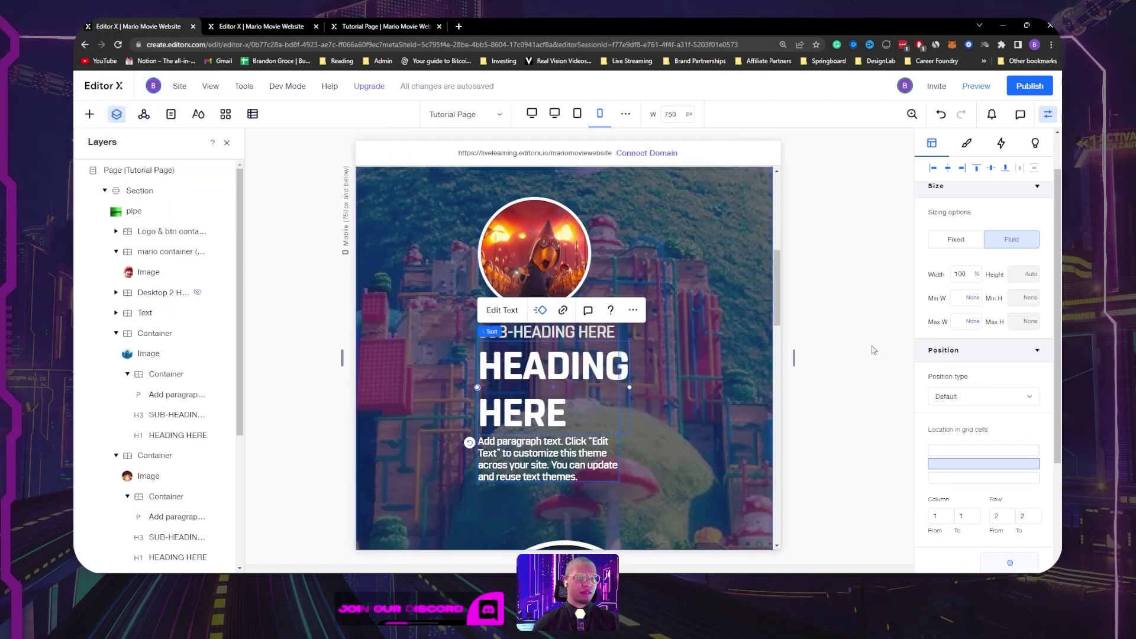
click(530, 312)
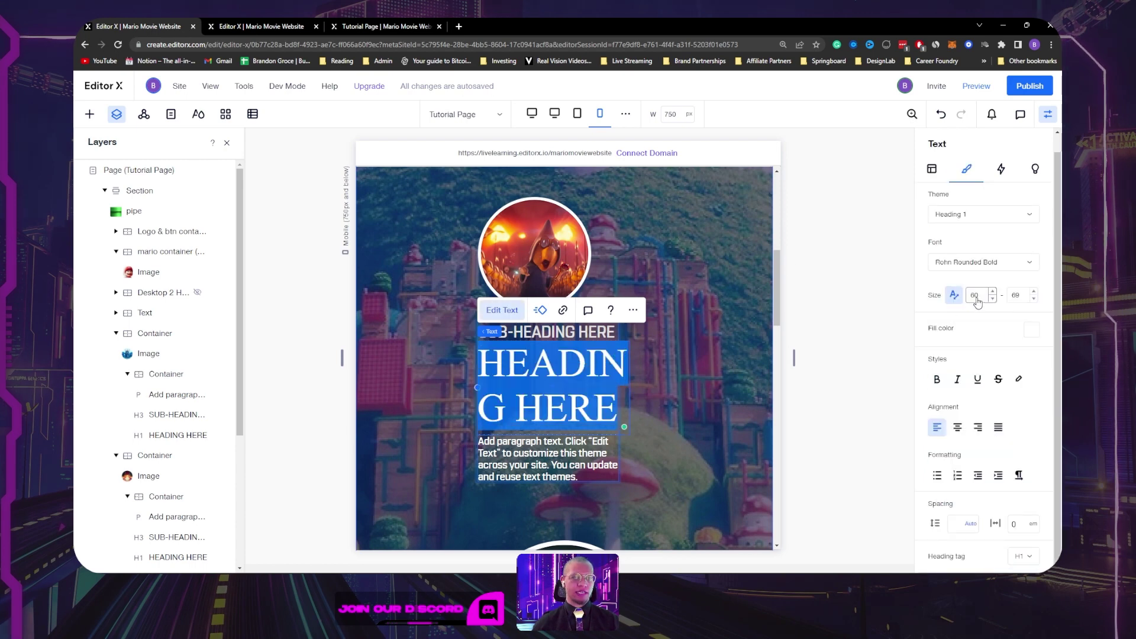
click(824, 310)
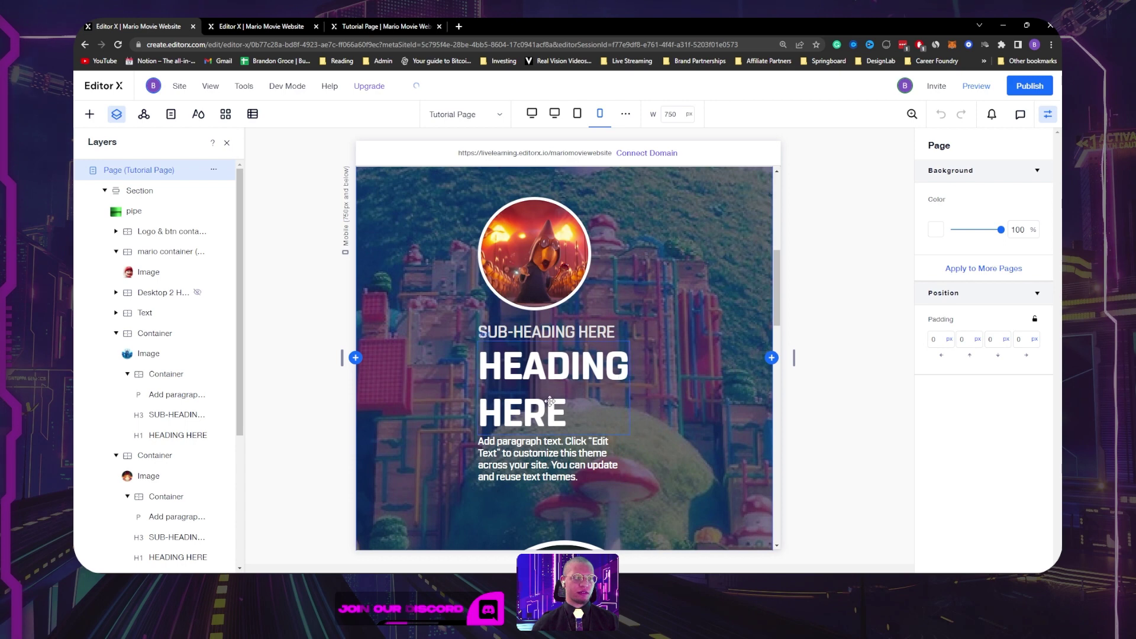
click(548, 458)
click(966, 186)
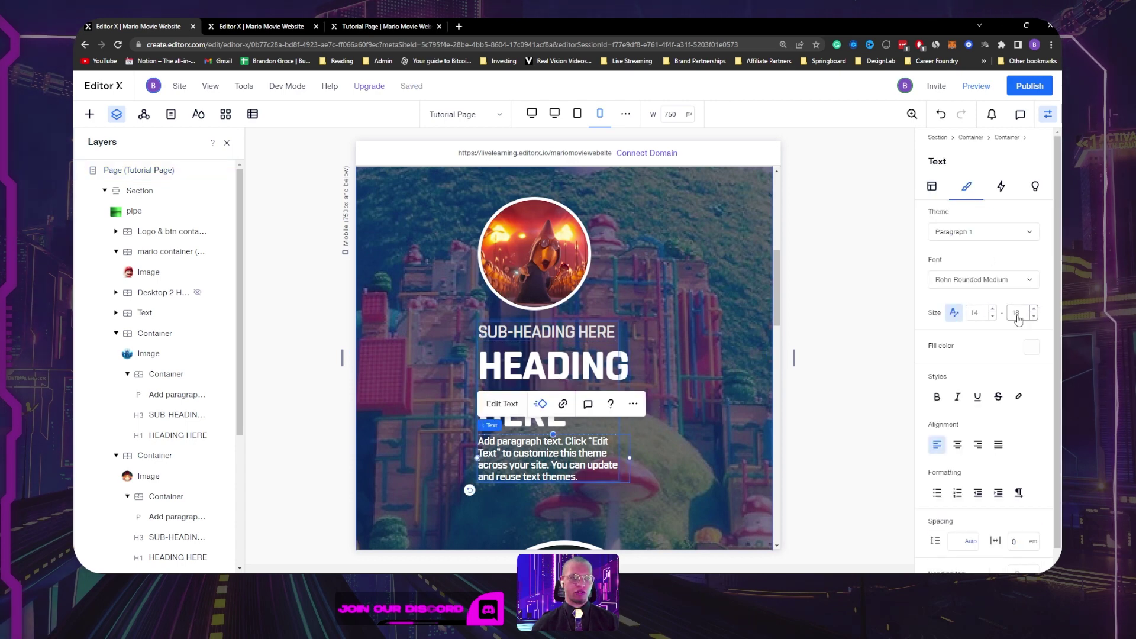
click(566, 333)
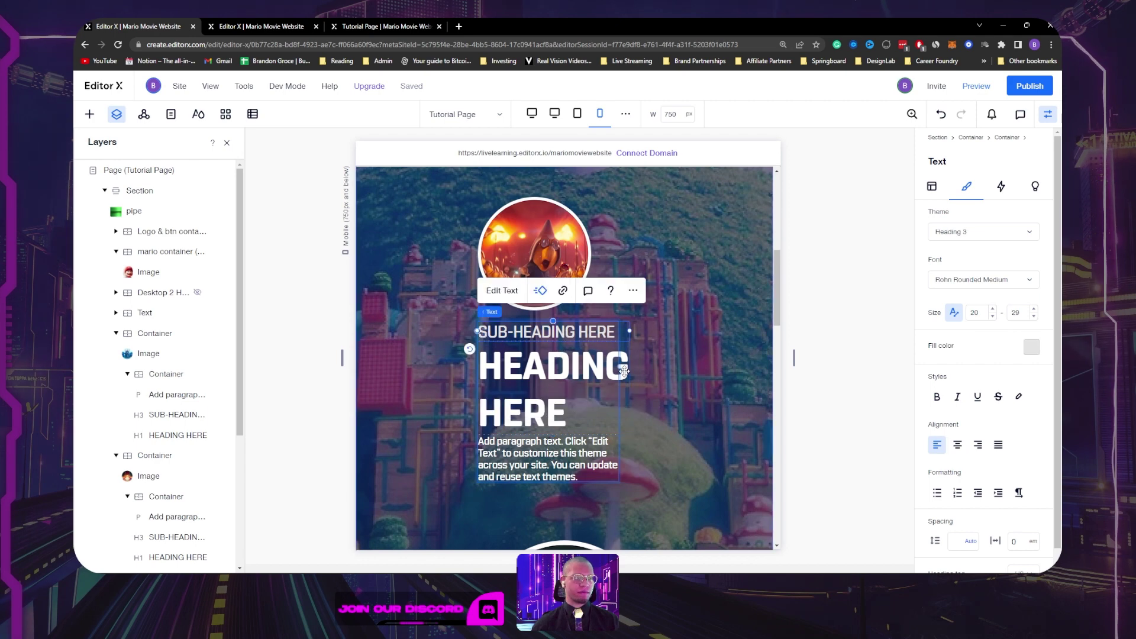
click(584, 375)
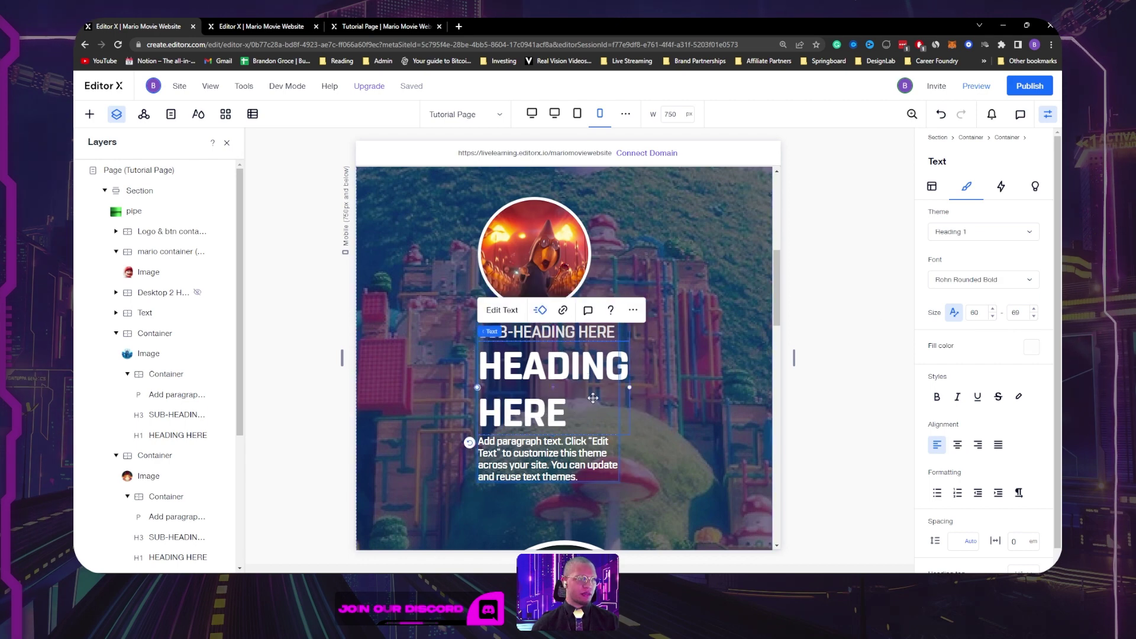
click(601, 469)
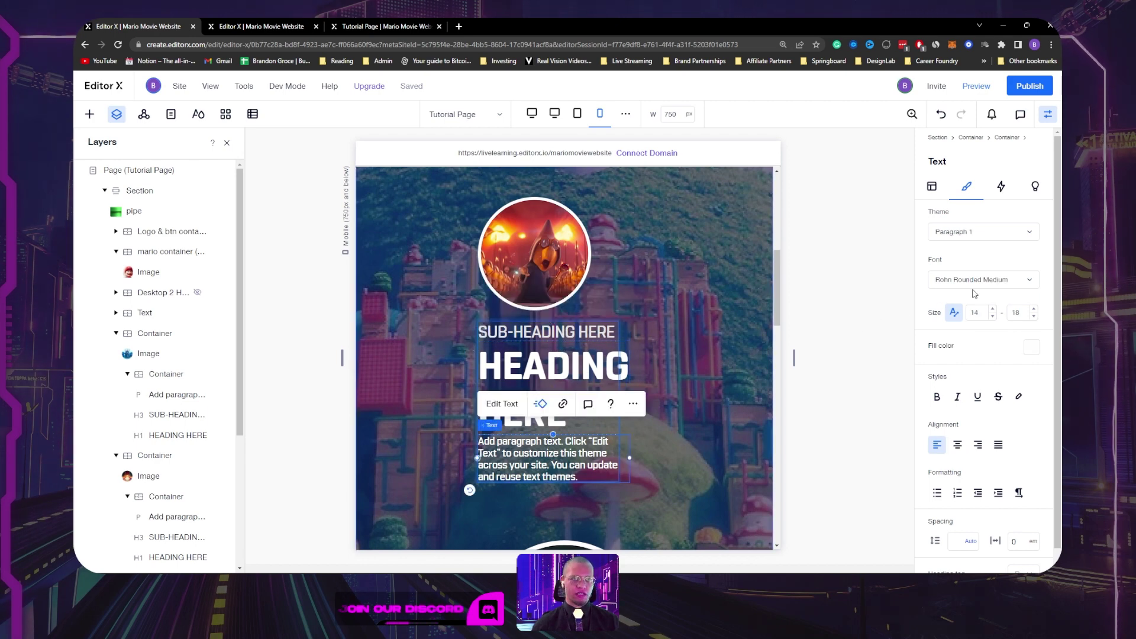
Step: Set the minimum width of the outer container holding the first section's image and text to None
click(625, 293)
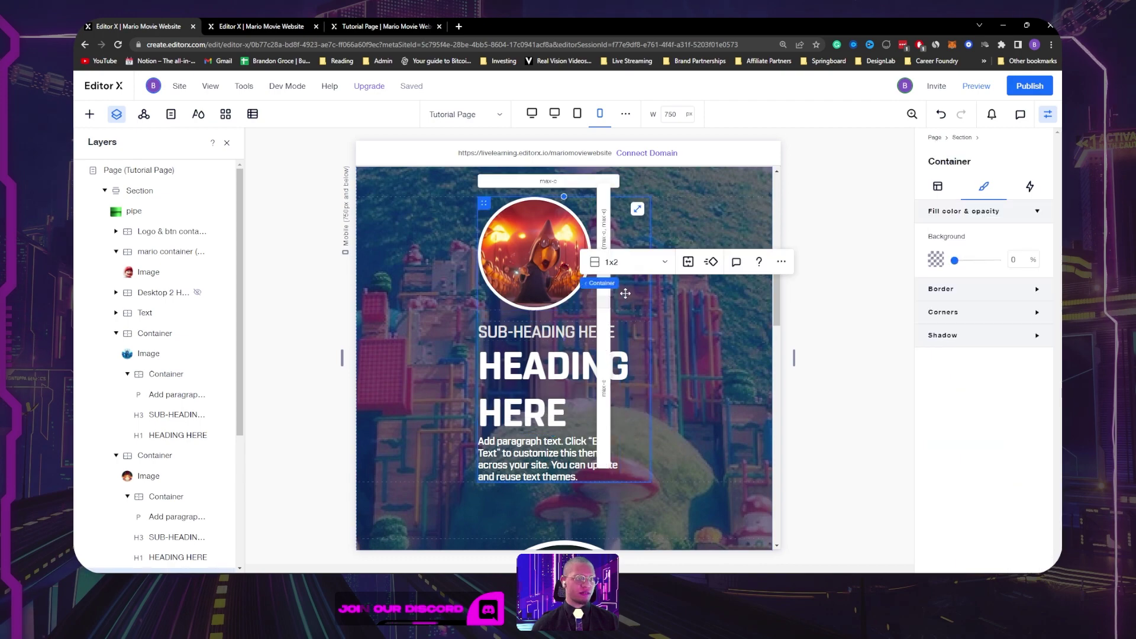
click(932, 187)
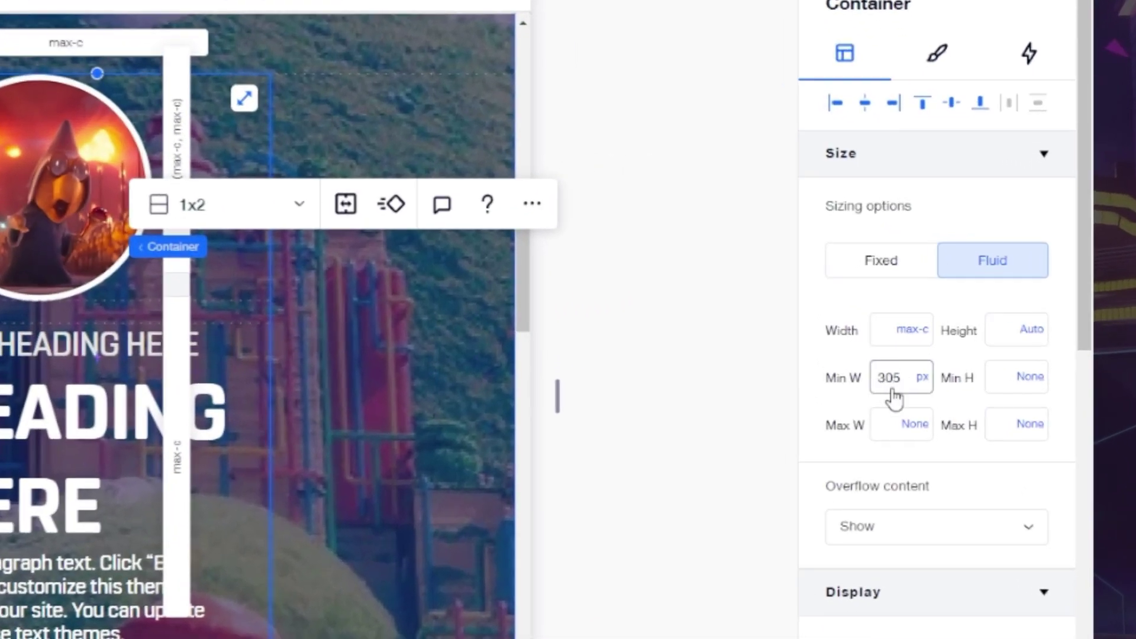
double_click(939, 362)
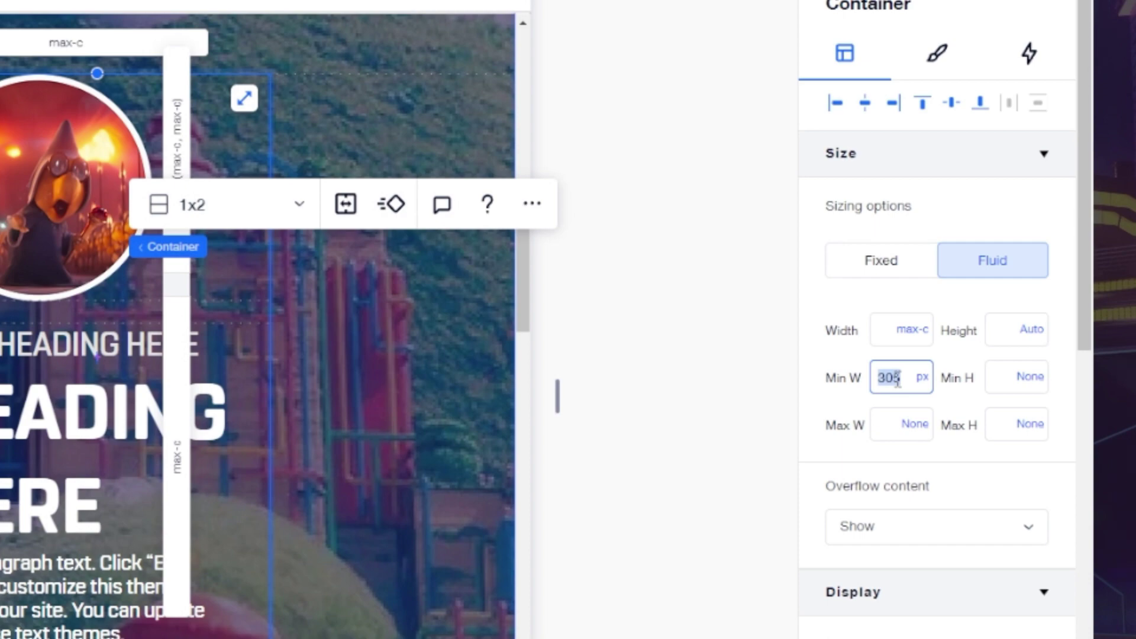
click(922, 377)
click(829, 354)
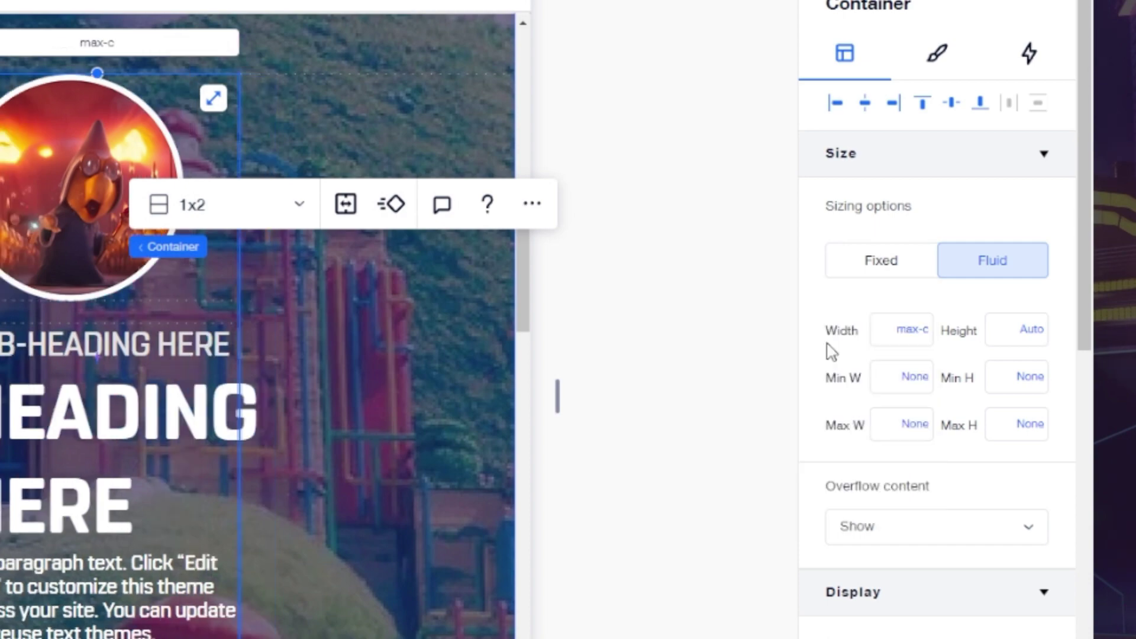
Step: Try to narrow the first section's heading text box slightly, and undo the resize
click(173, 423)
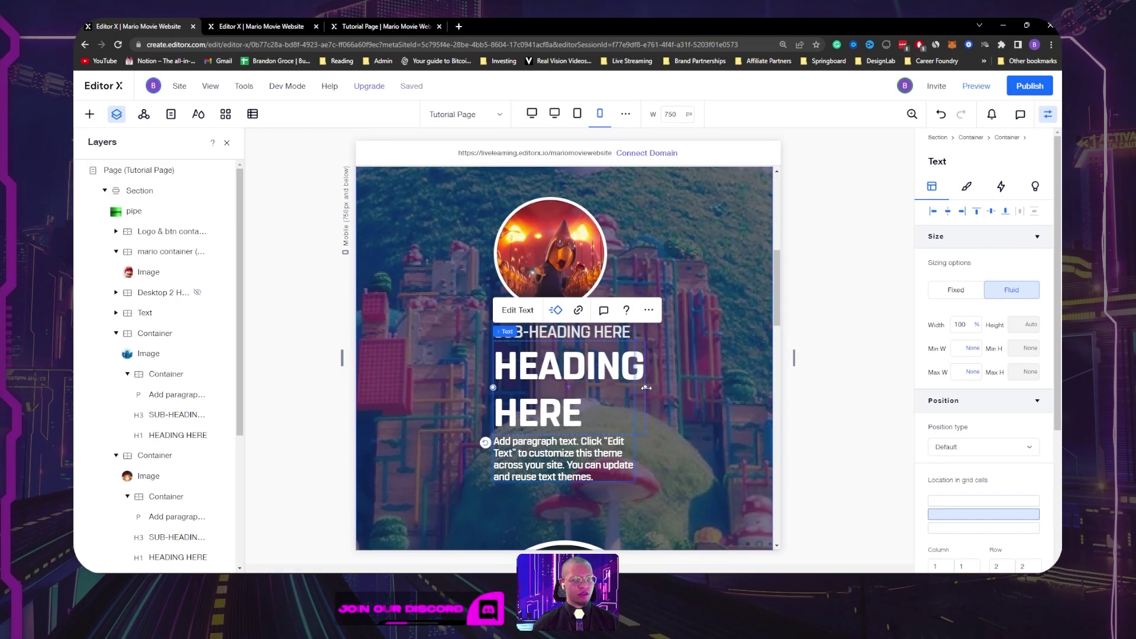
drag(647, 388, 634, 386)
key(ctrl+z)
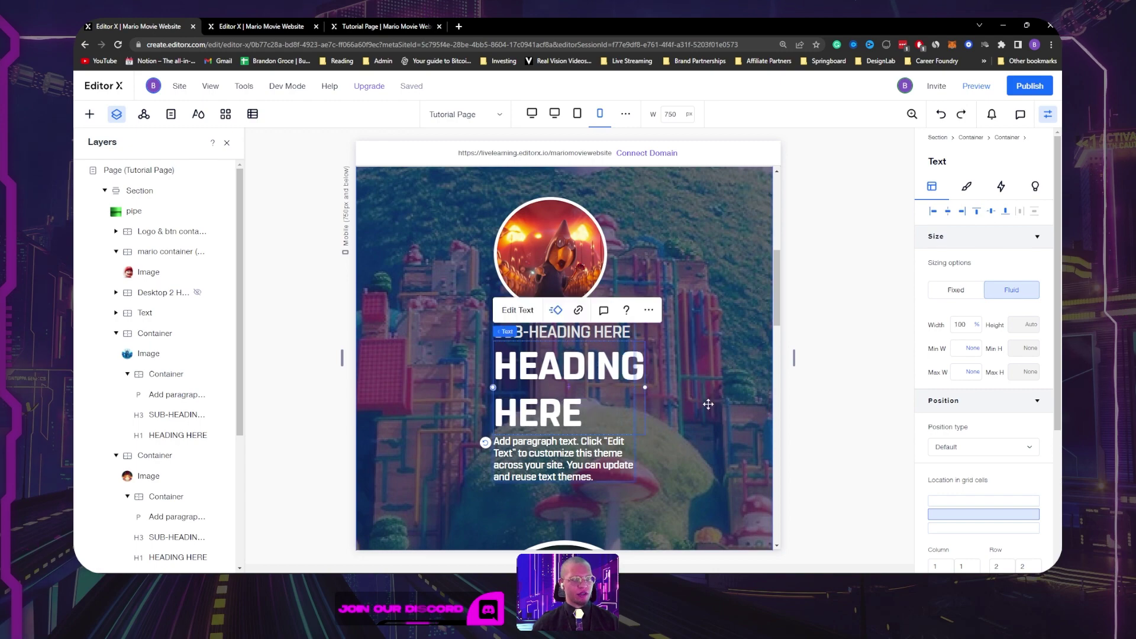
Step: Check the layout and sizing settings of the first section's paragraph, sub-heading, heading and sticky container on the V2 page
click(585, 226)
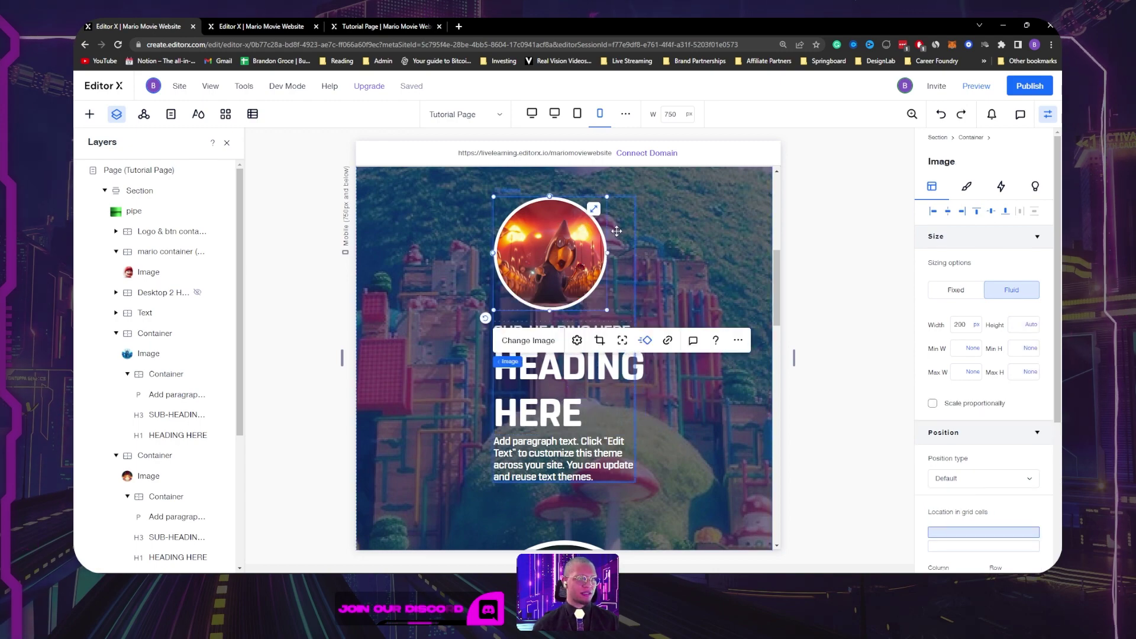
click(263, 26)
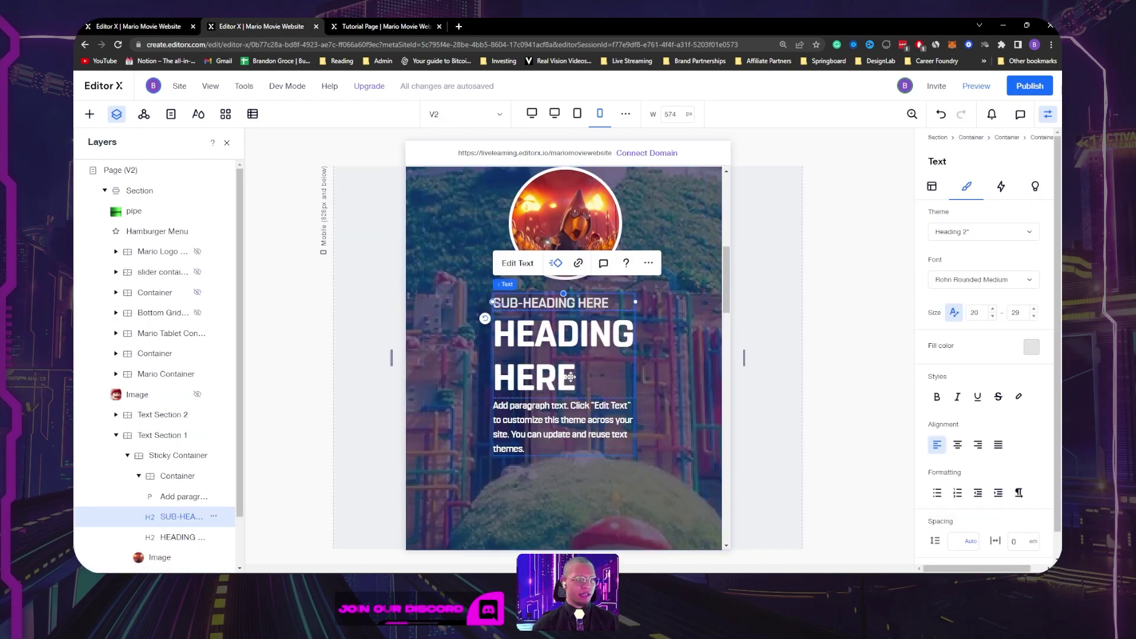
click(574, 423)
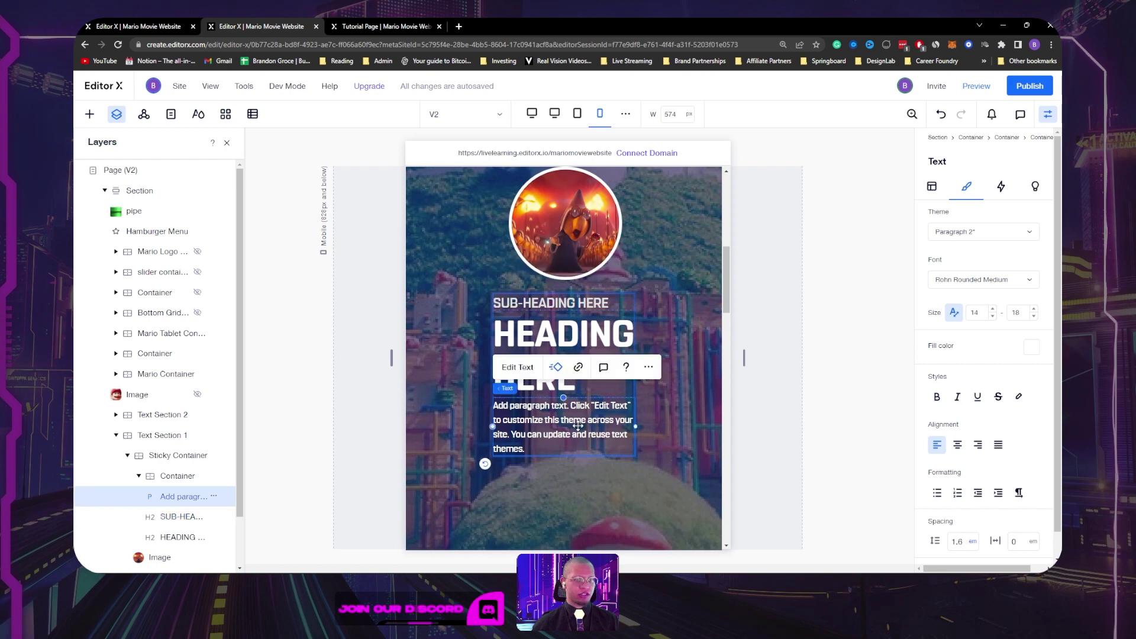
click(933, 187)
click(585, 316)
click(583, 303)
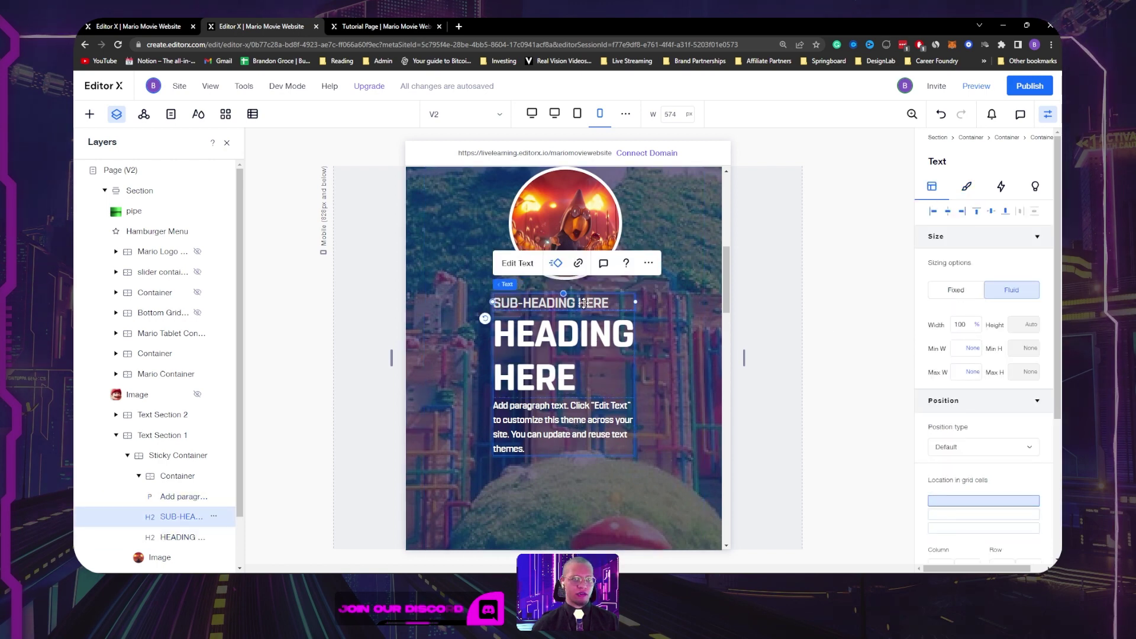
click(595, 232)
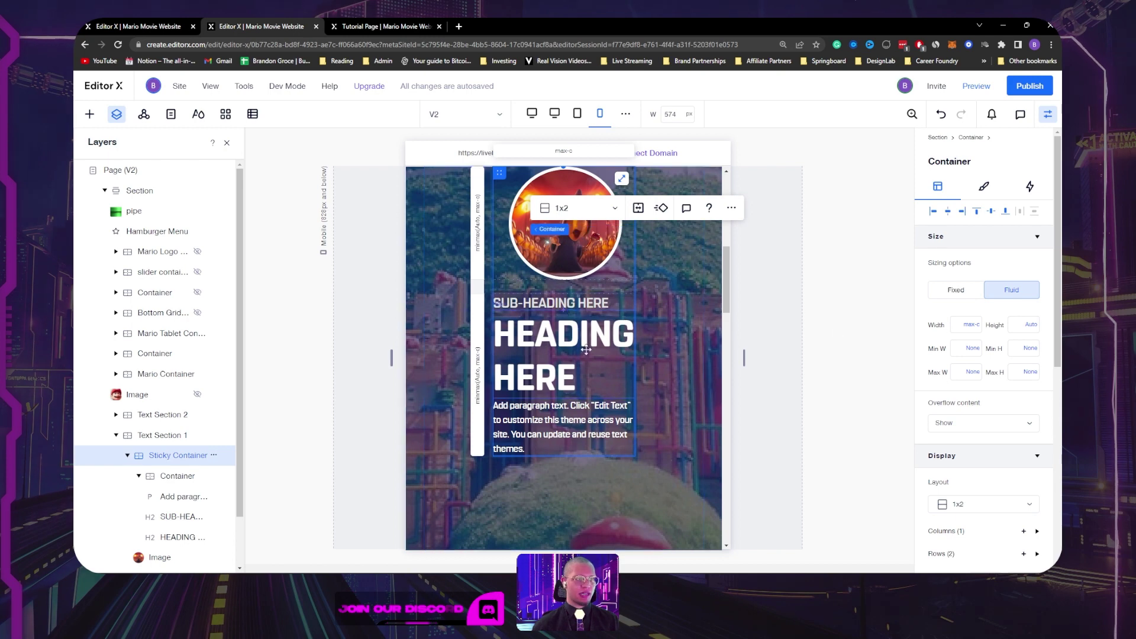
click(563, 339)
click(567, 302)
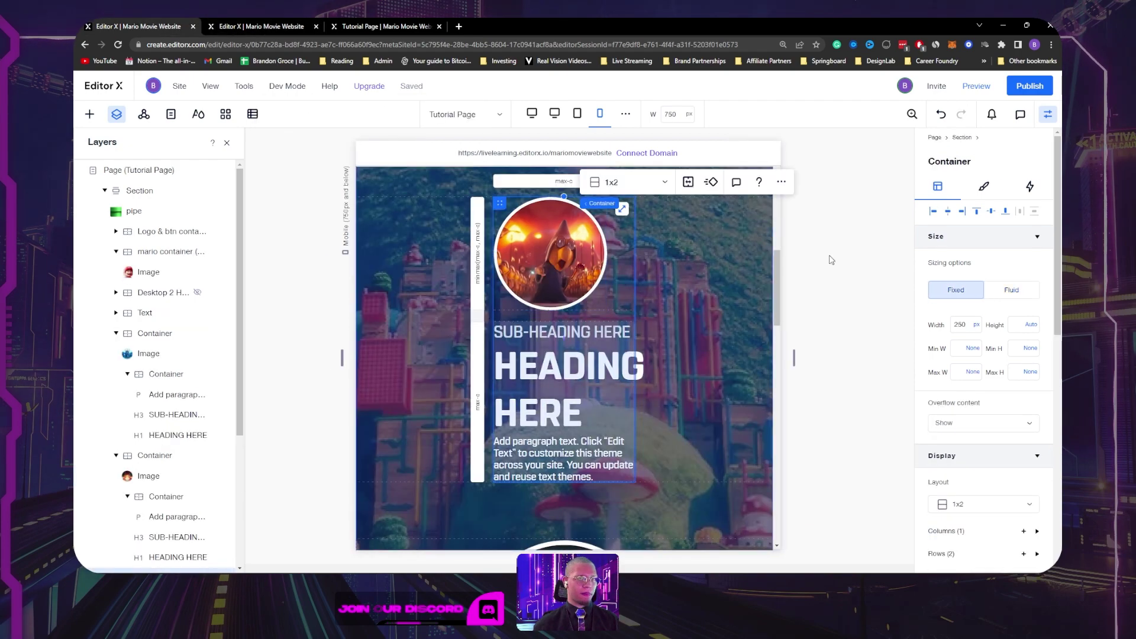
Step: Set the width of the first section's outer container to max content and center its image horizontally
click(976, 325)
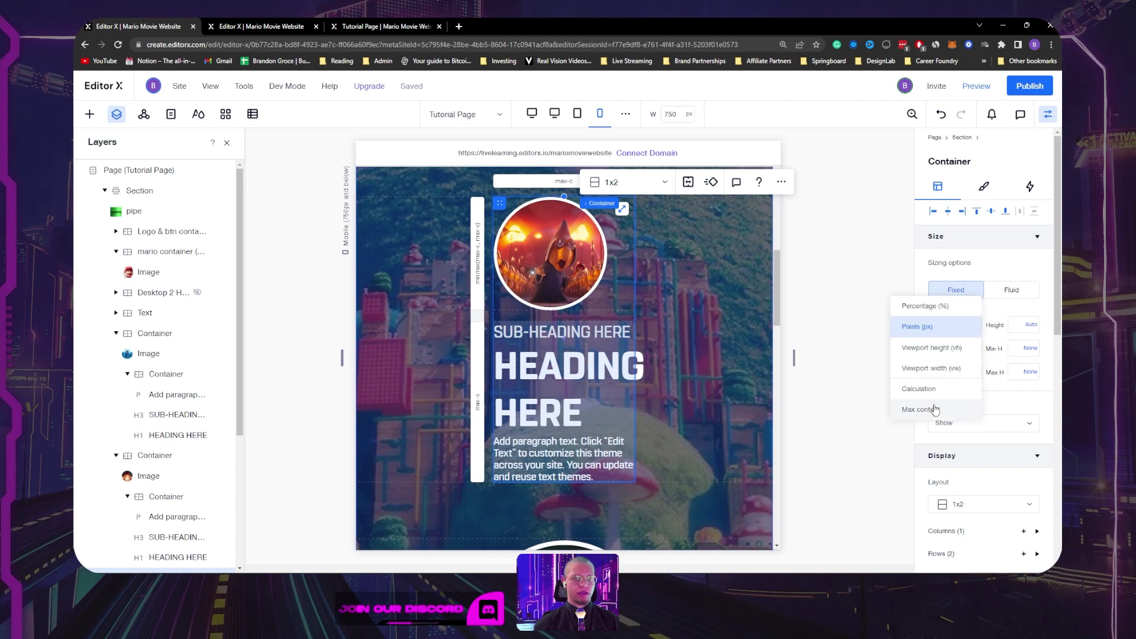
click(902, 408)
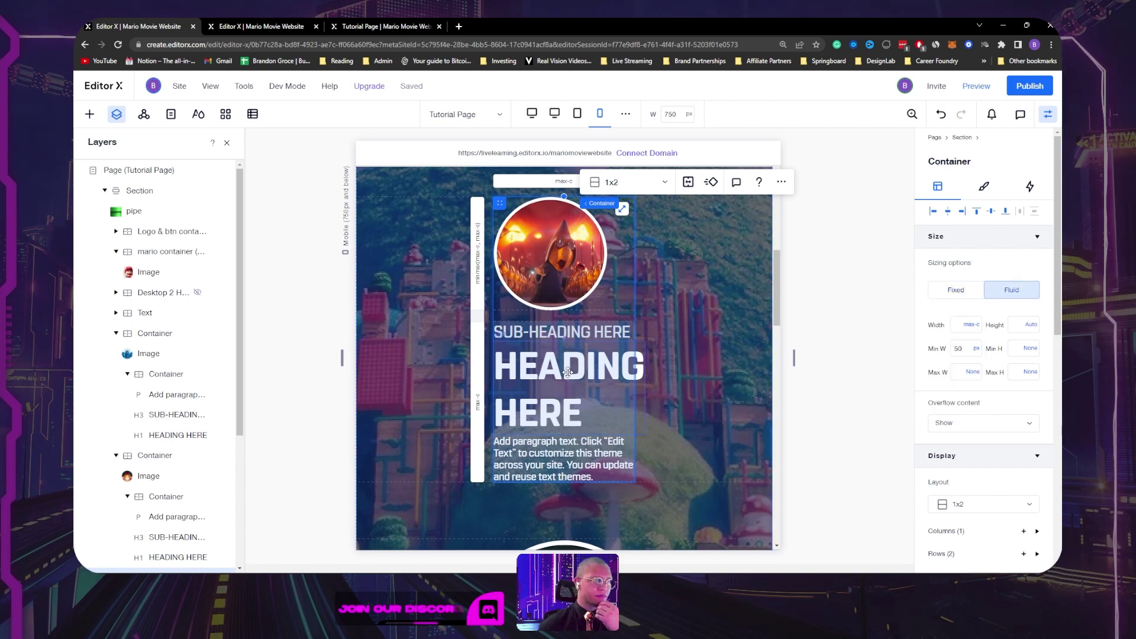
click(556, 268)
click(948, 213)
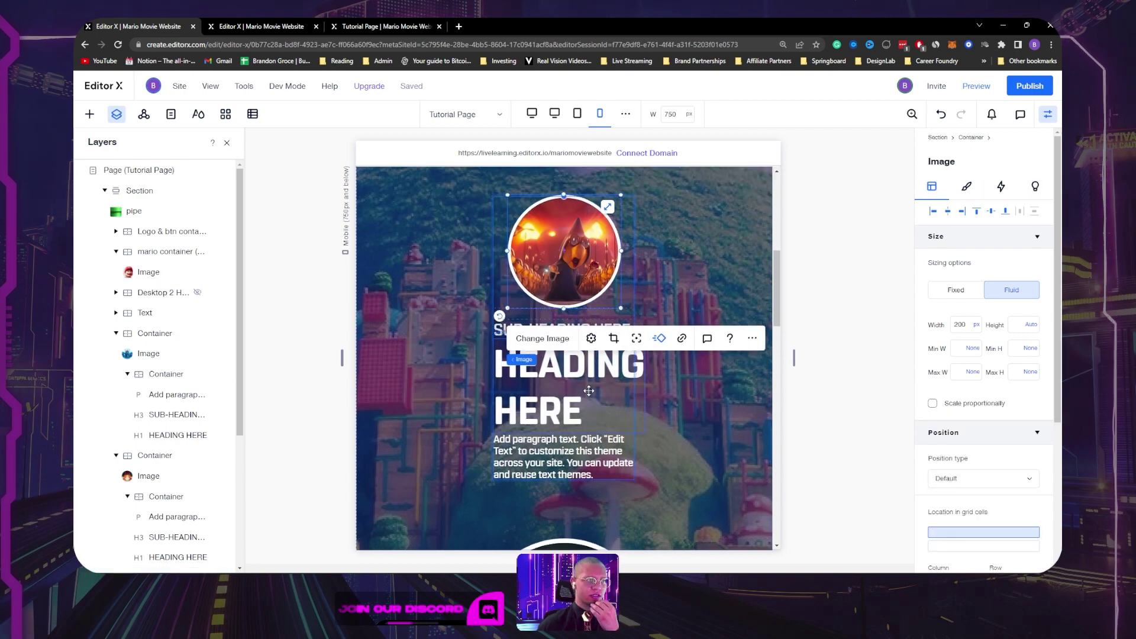
Step: Remove the 50 px minimum width from the container wrapping the first section's image and text
click(589, 391)
scroll(589, 391, down, 1)
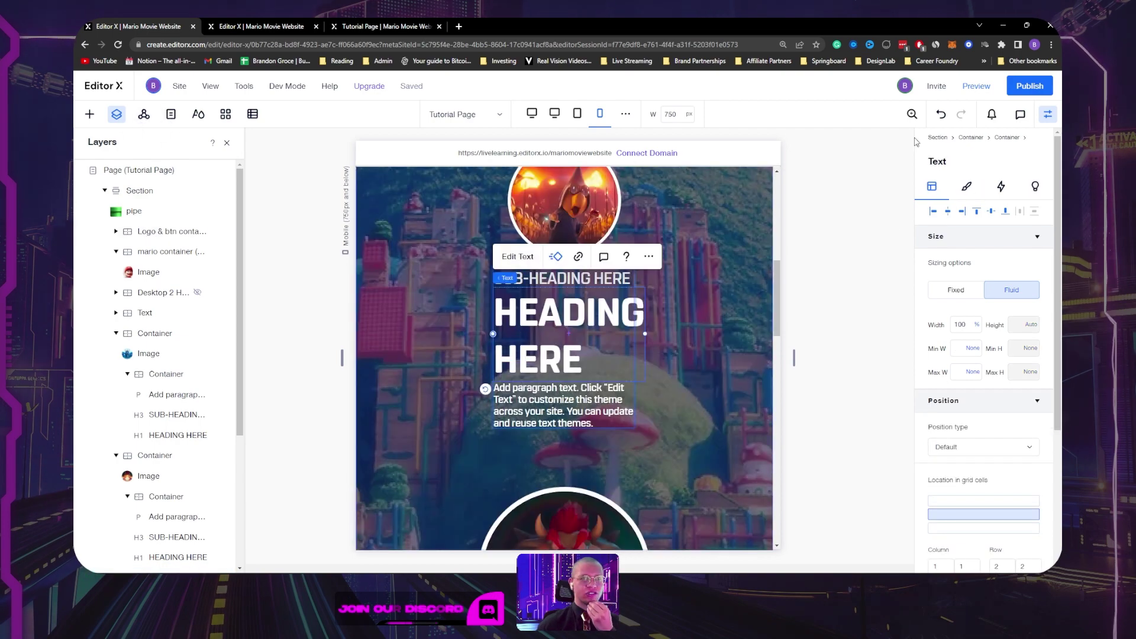
scroll(163, 379, down, 3)
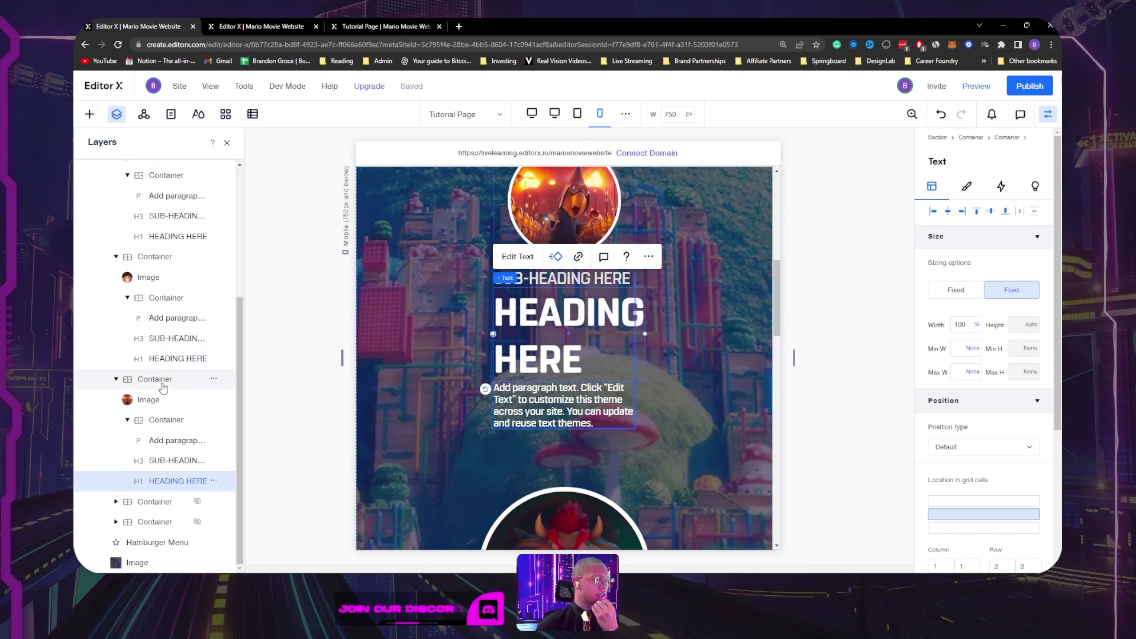
click(166, 421)
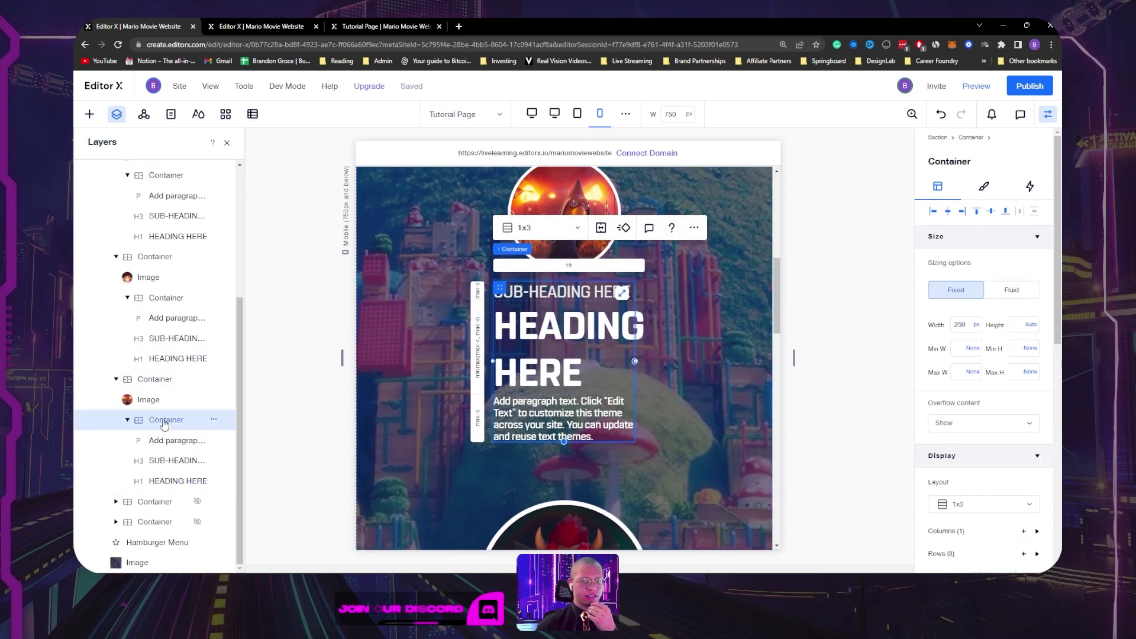
click(155, 379)
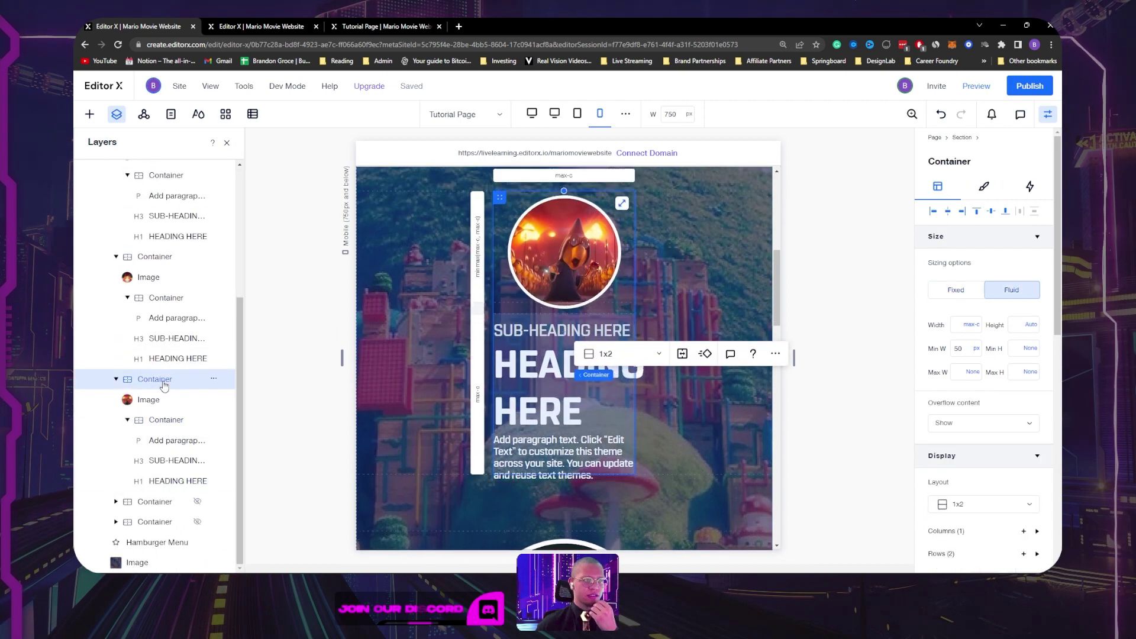
click(978, 348)
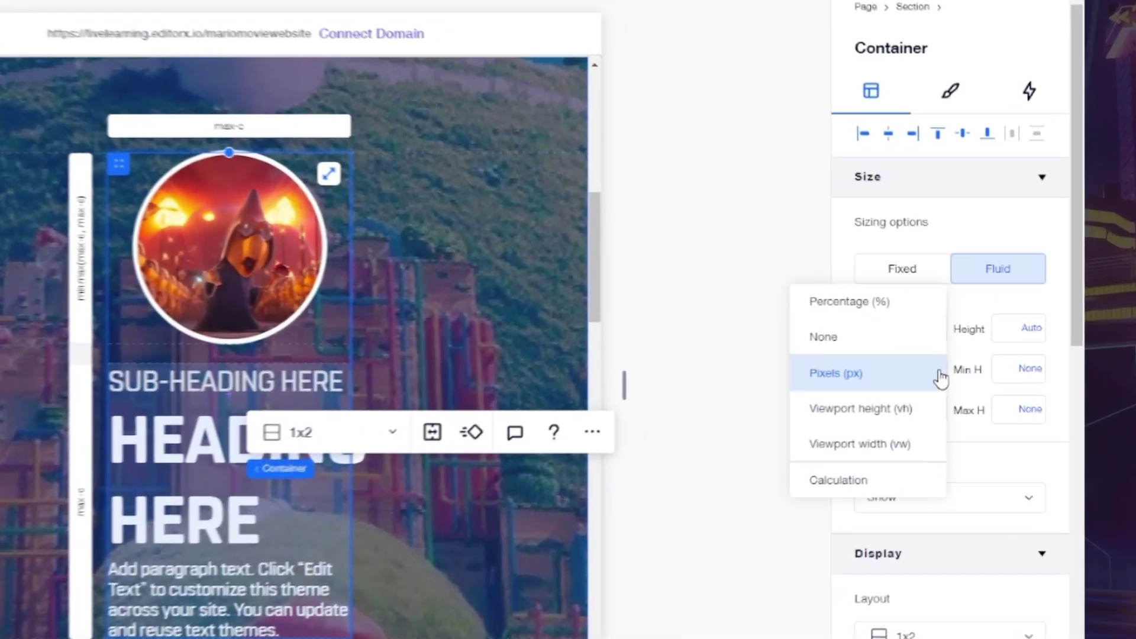
click(932, 329)
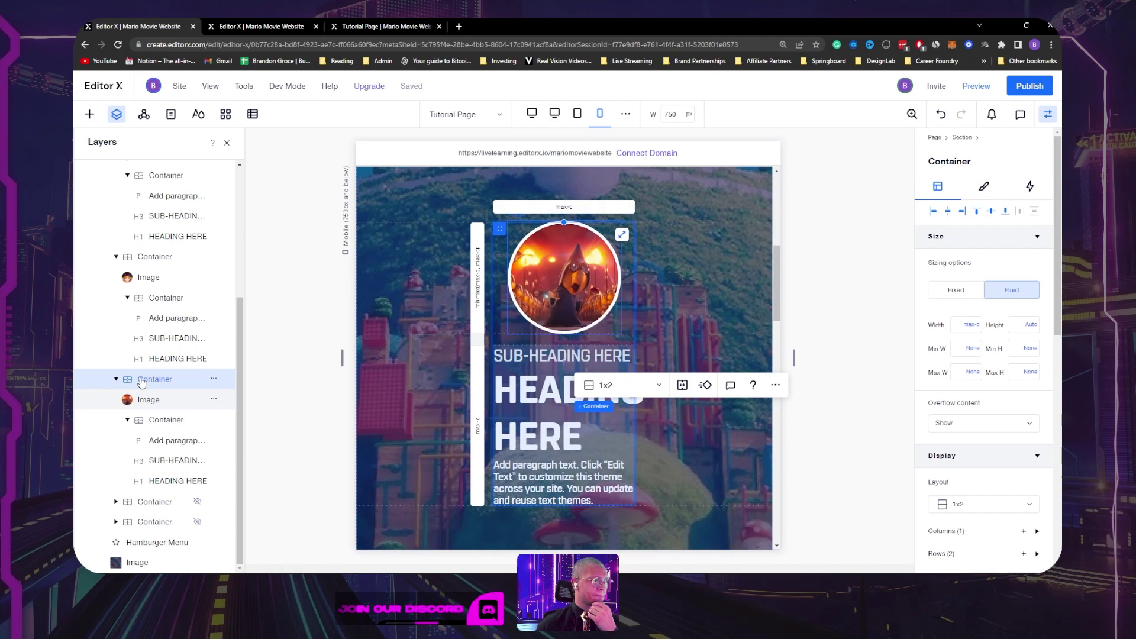
Step: Try widths of 300 px and 280 px for the first section's text container, and restore the 250 px width
click(177, 420)
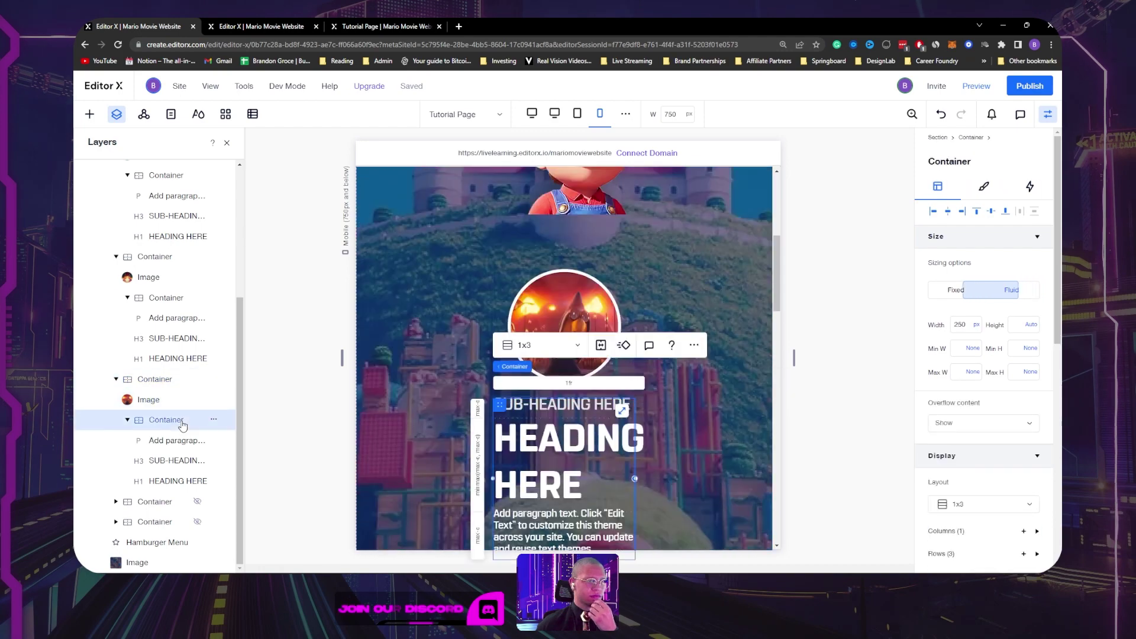
click(962, 325)
text(300)
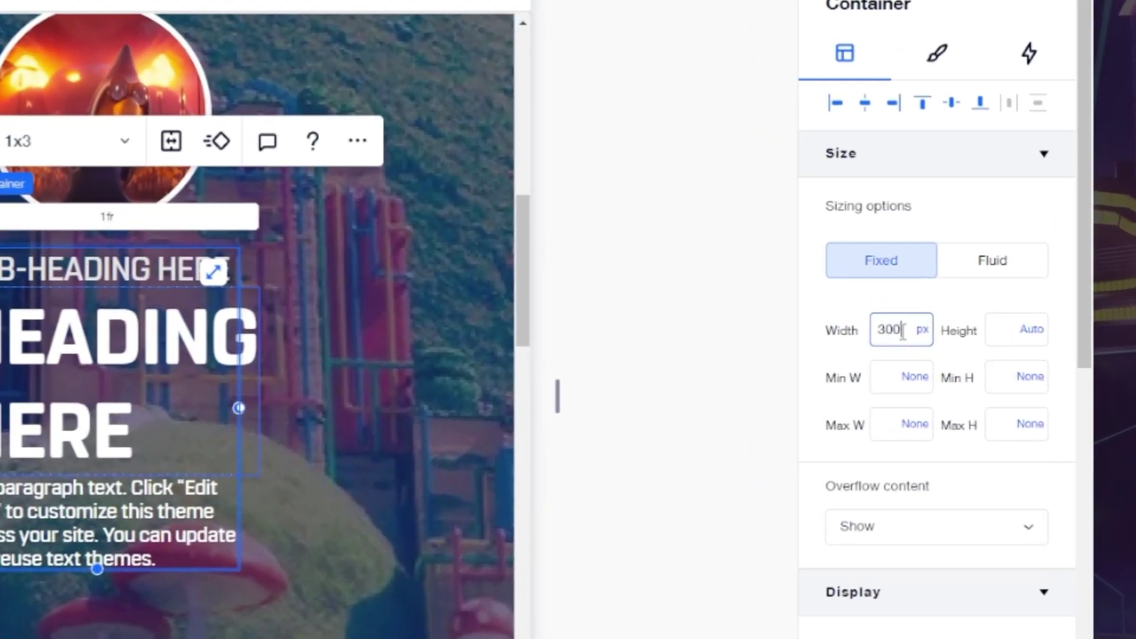
key(Return)
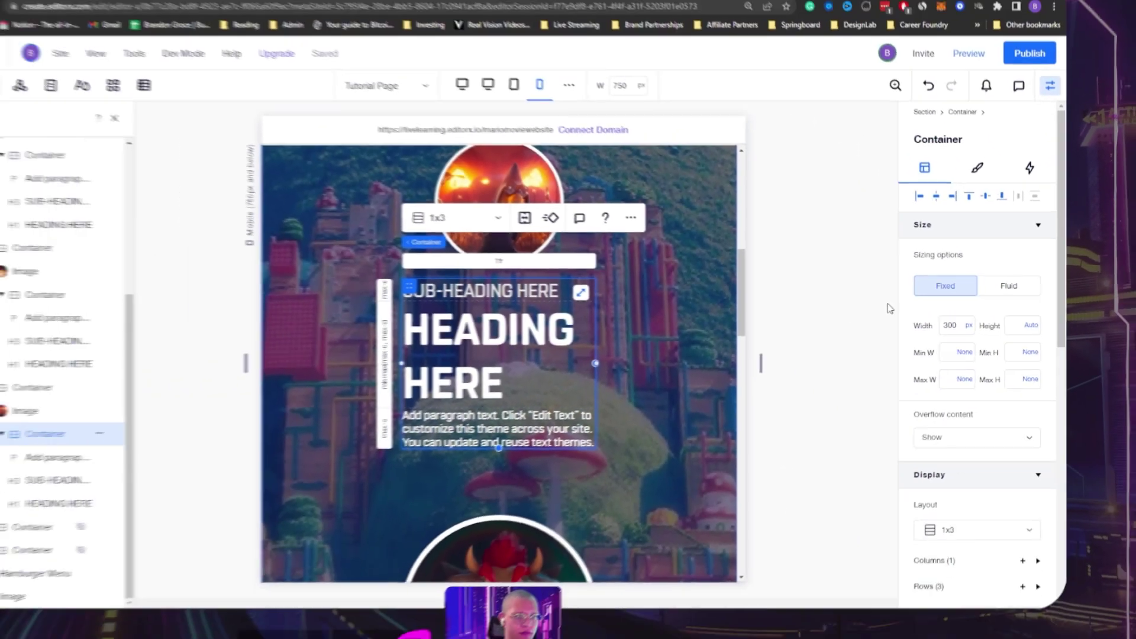
double_click(889, 329)
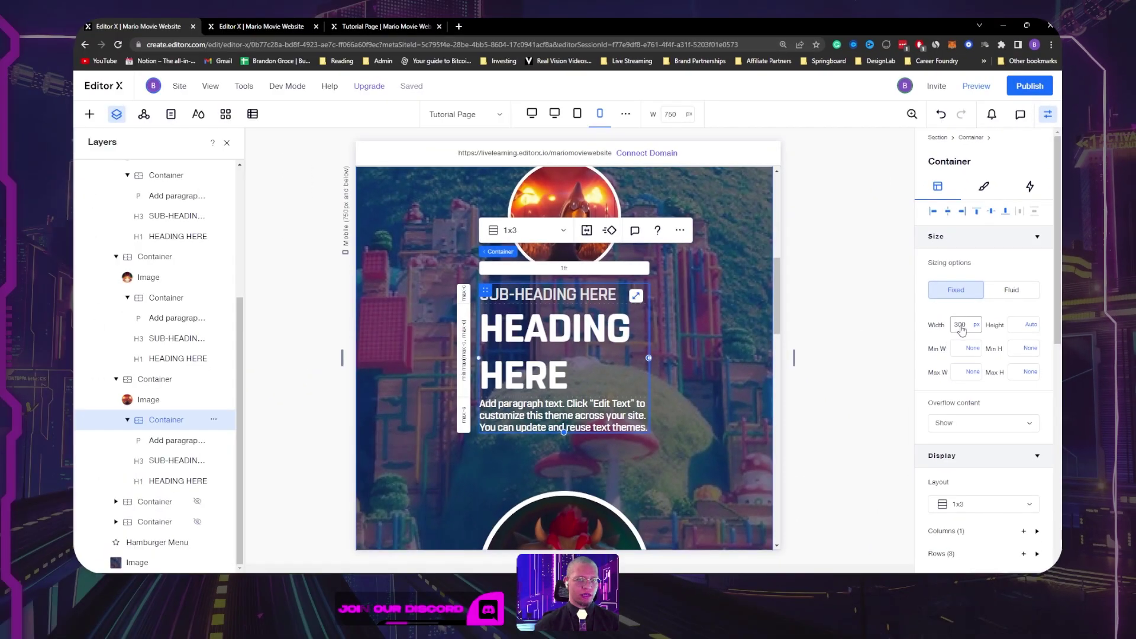
text(250)
key(Return)
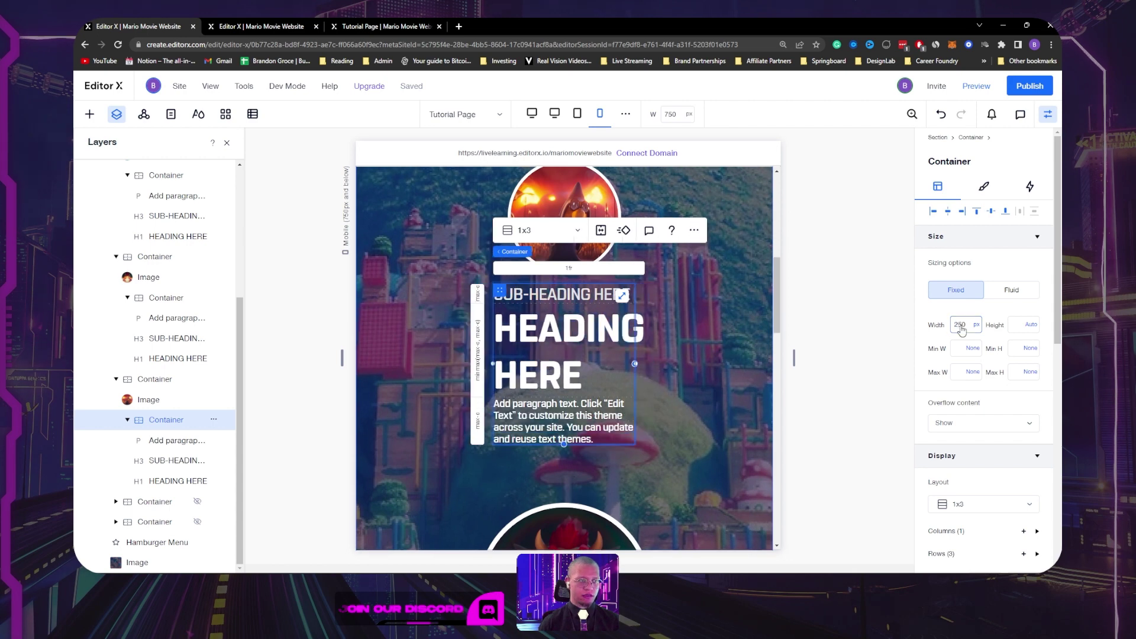
key(Return)
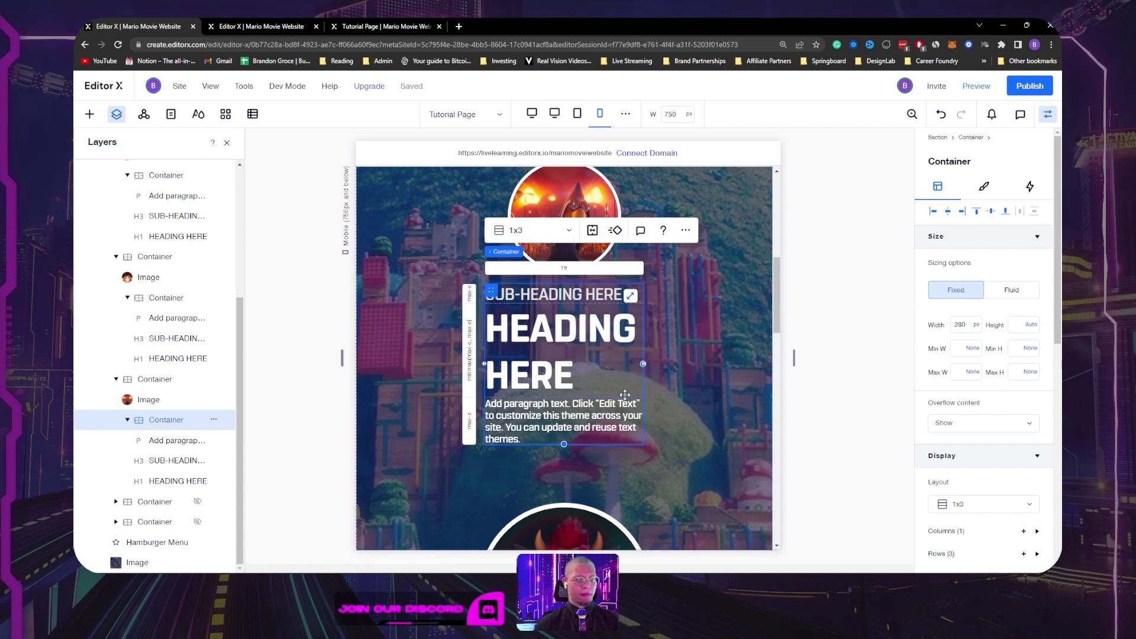
key(ctrl+z)
Step: Set the first section's heading font size range to 55–60
click(587, 343)
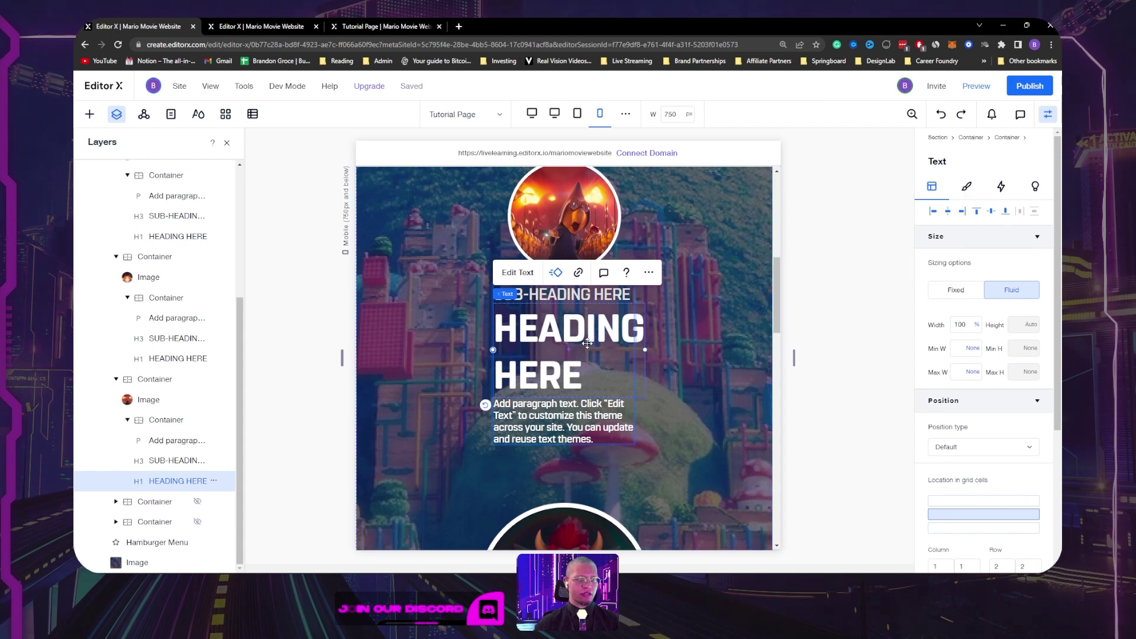
click(967, 186)
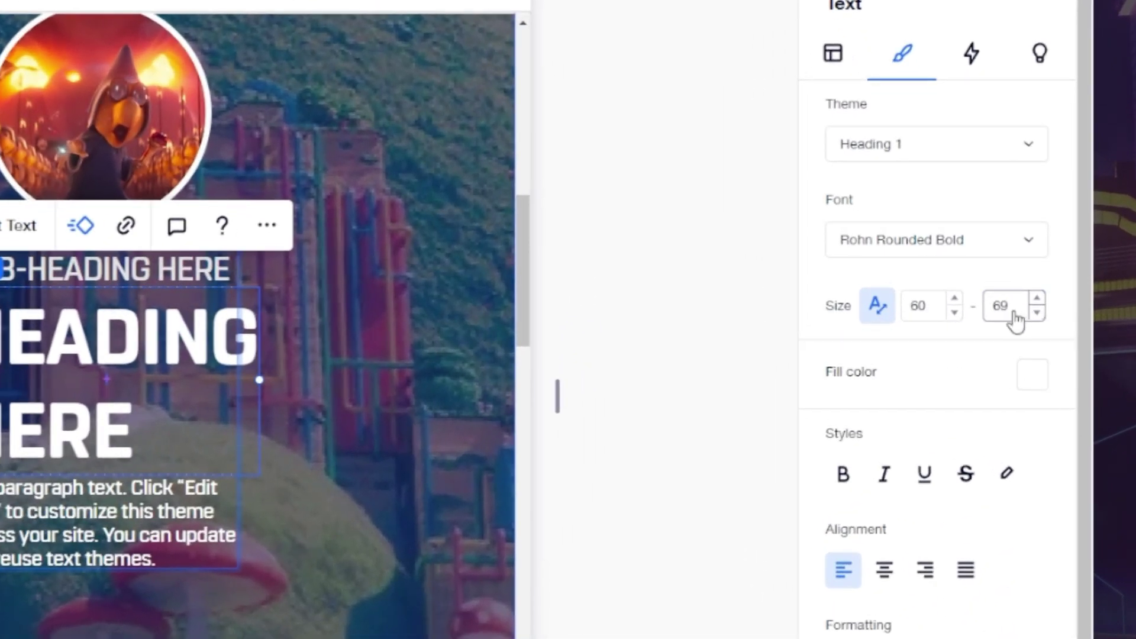
click(1014, 313)
text(60)
click(925, 306)
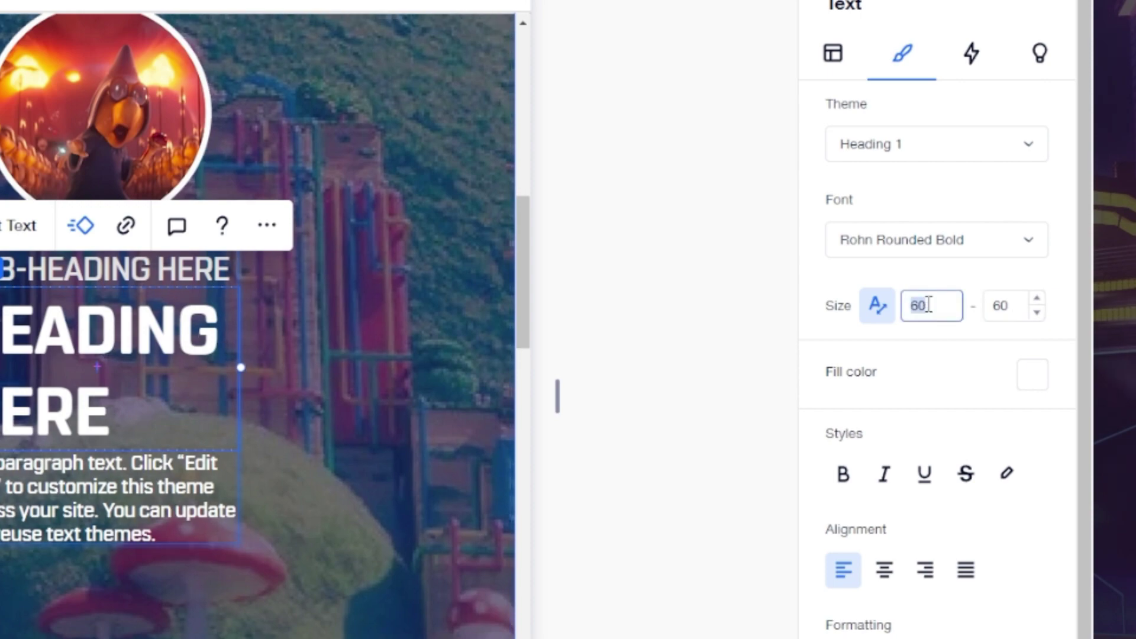
text(55)
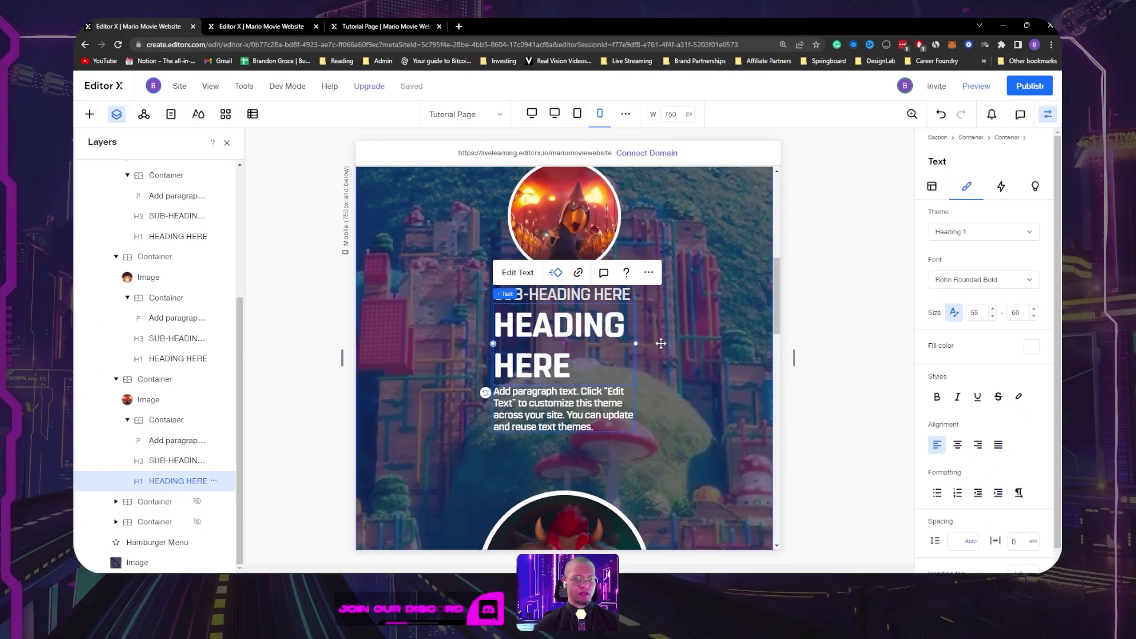
scroll(700, 317, down, 8)
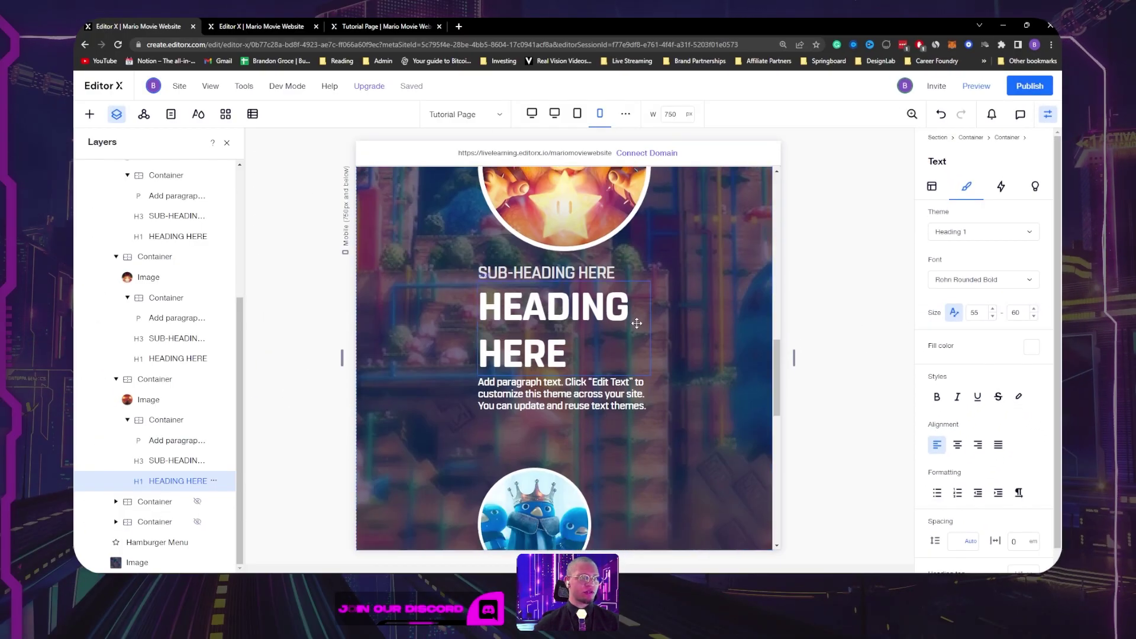
scroll(716, 349, up, 6)
scroll(716, 349, down, 4)
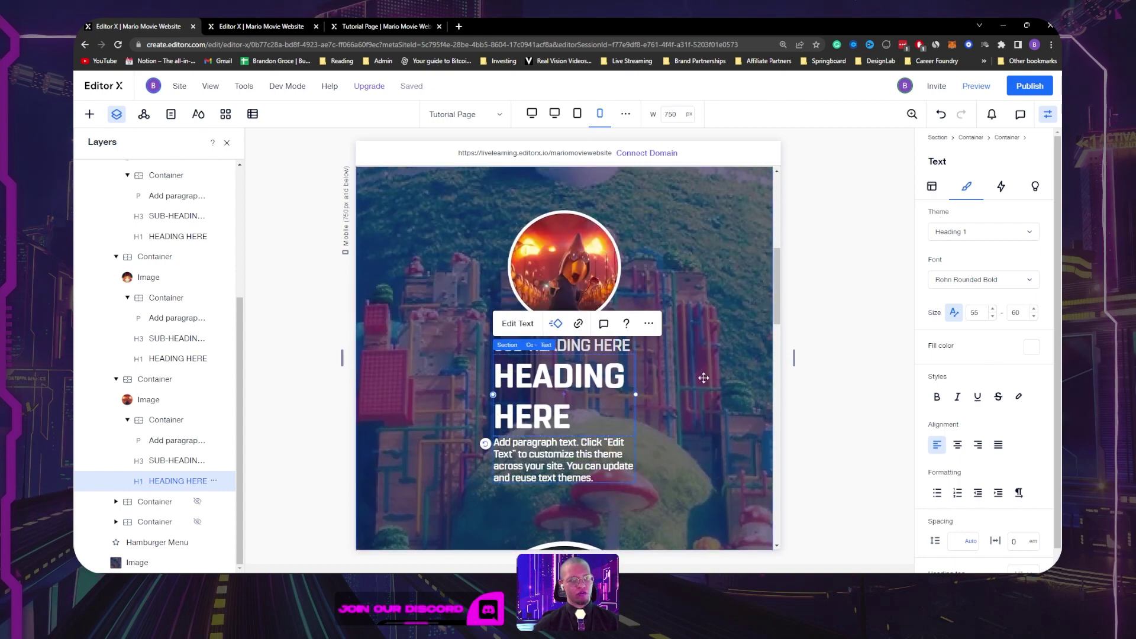
Step: Match the Bowser image to the first section's image by removing its minimum width and centering it horizontally
scroll(703, 375, up, 1)
scroll(704, 378, up, 5)
click(580, 204)
scroll(609, 438, down, 3)
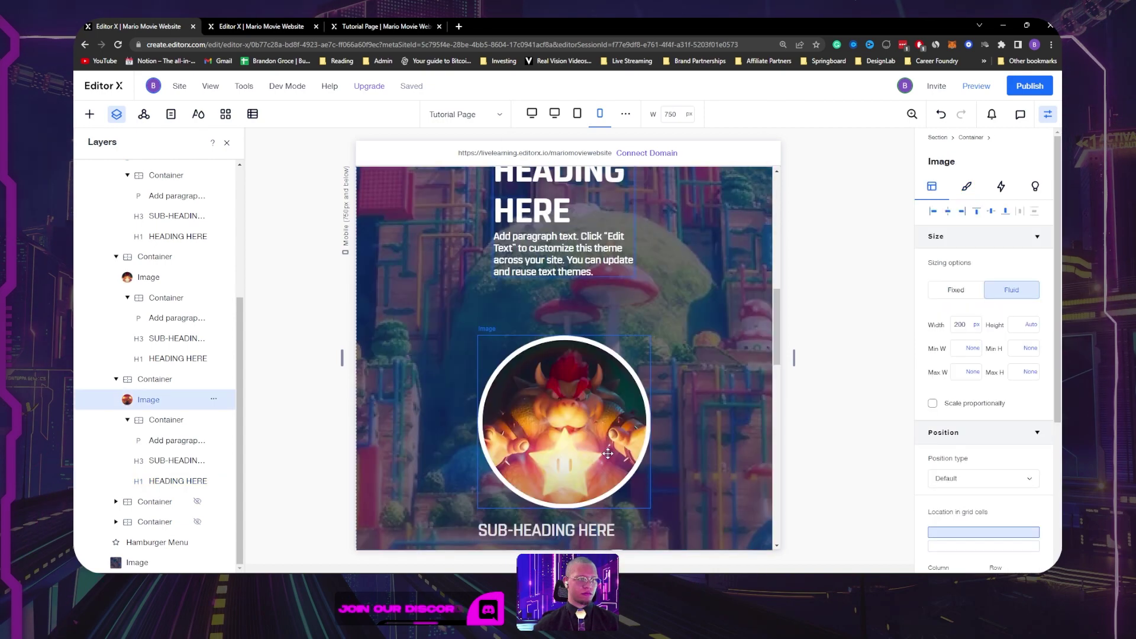
click(609, 453)
click(975, 348)
click(923, 413)
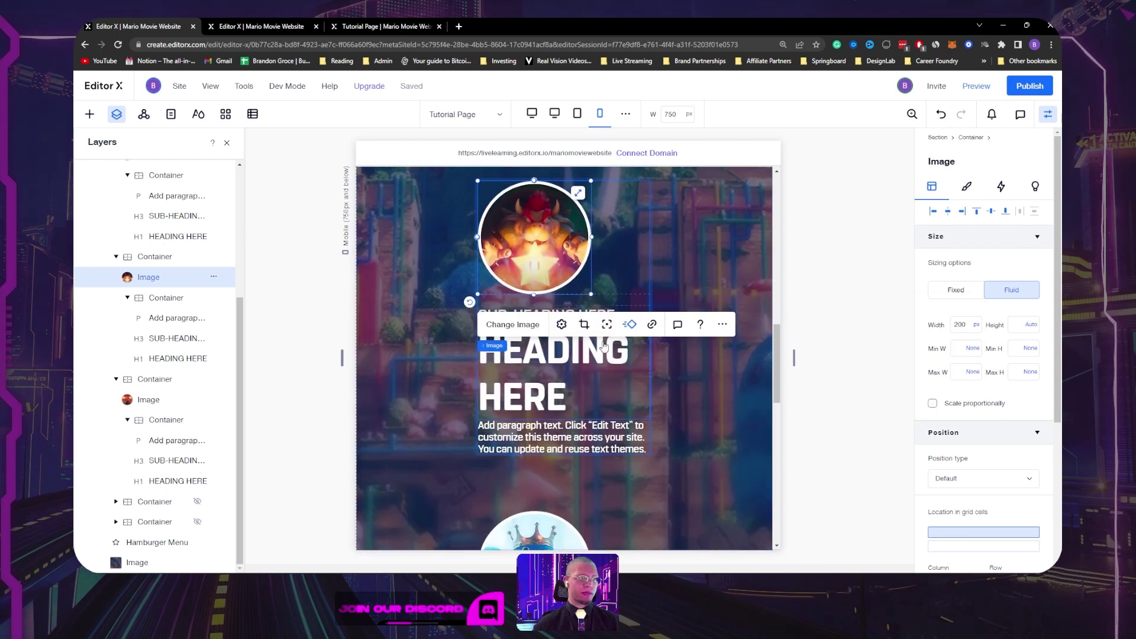
Step: Set the font size range of the heading below the Bowser image to 50–60
click(604, 349)
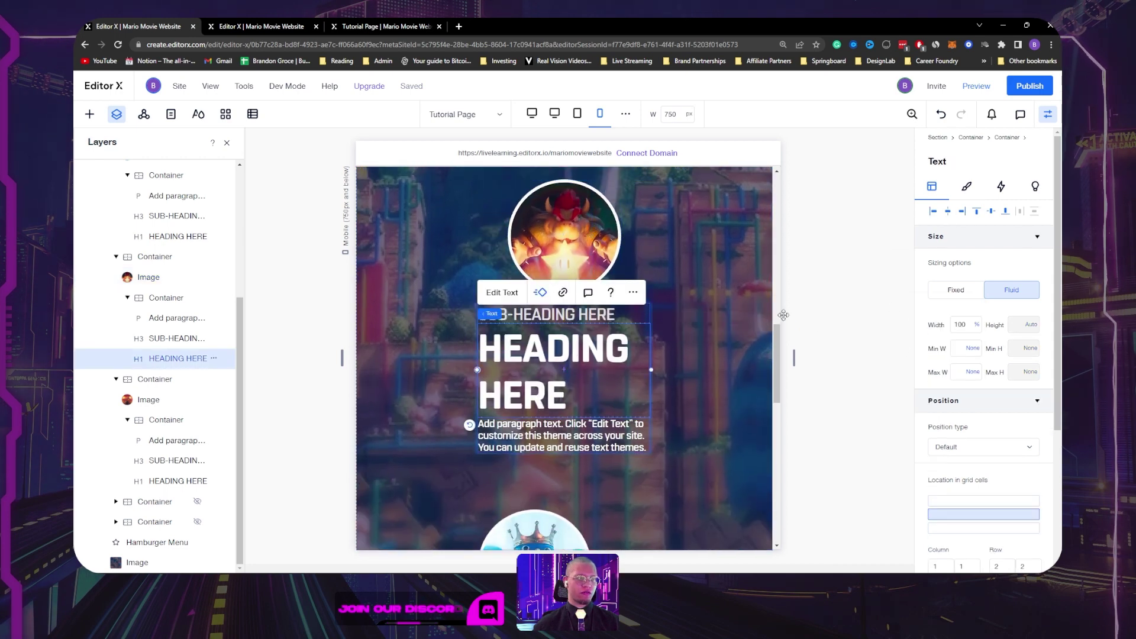
click(969, 187)
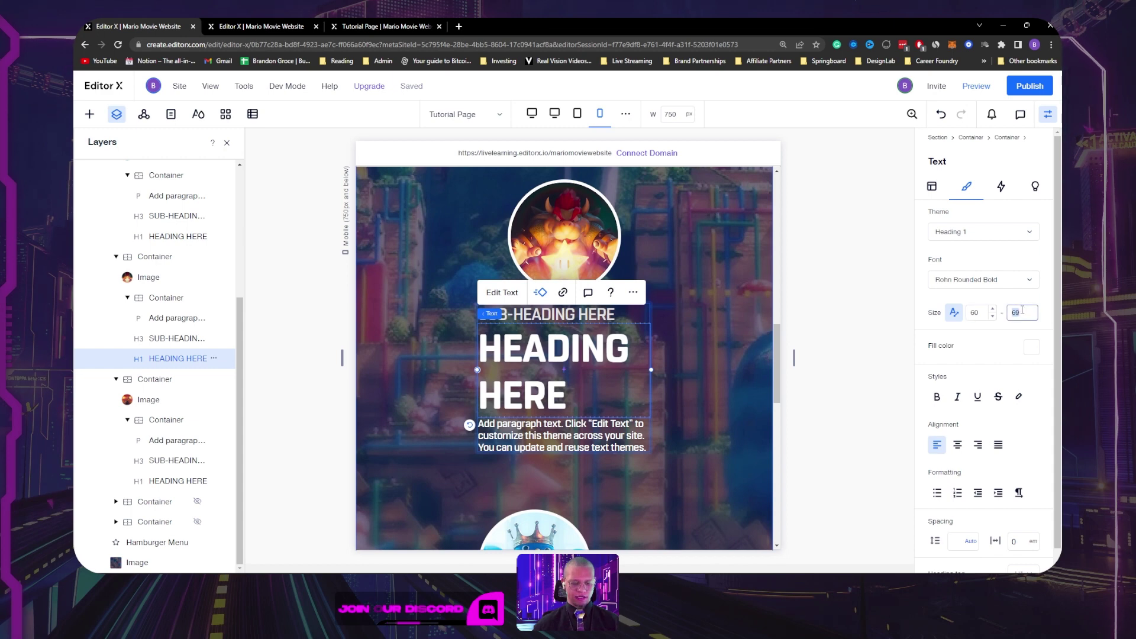
key(Return)
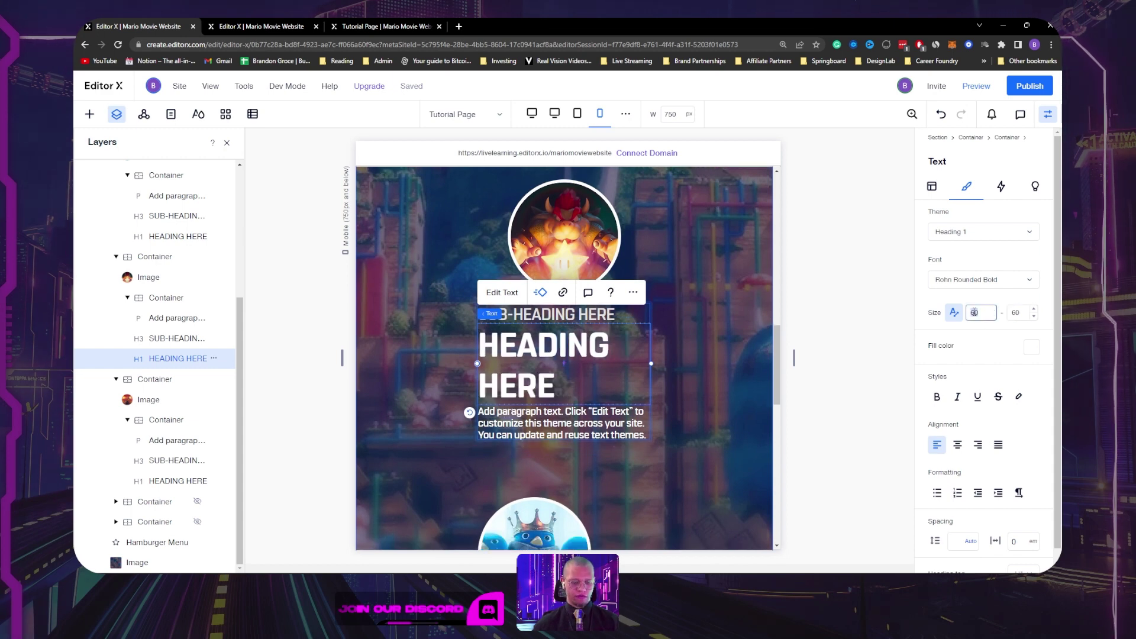
text(50)
key(Return)
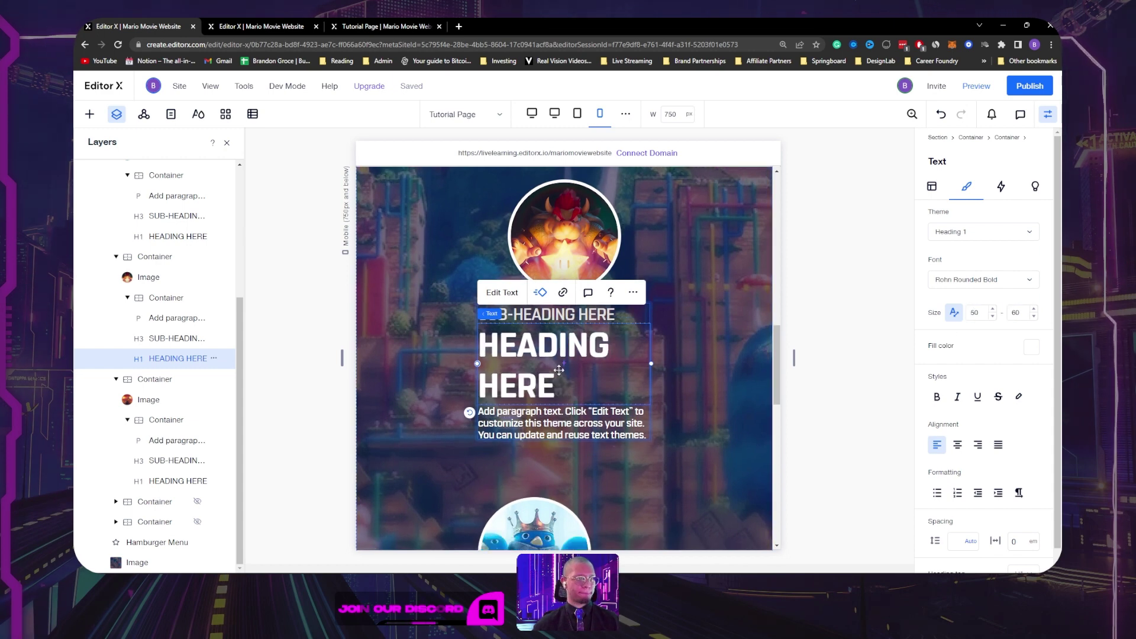
Step: Set the width of the text container below the Bowser image to 250 px
click(484, 313)
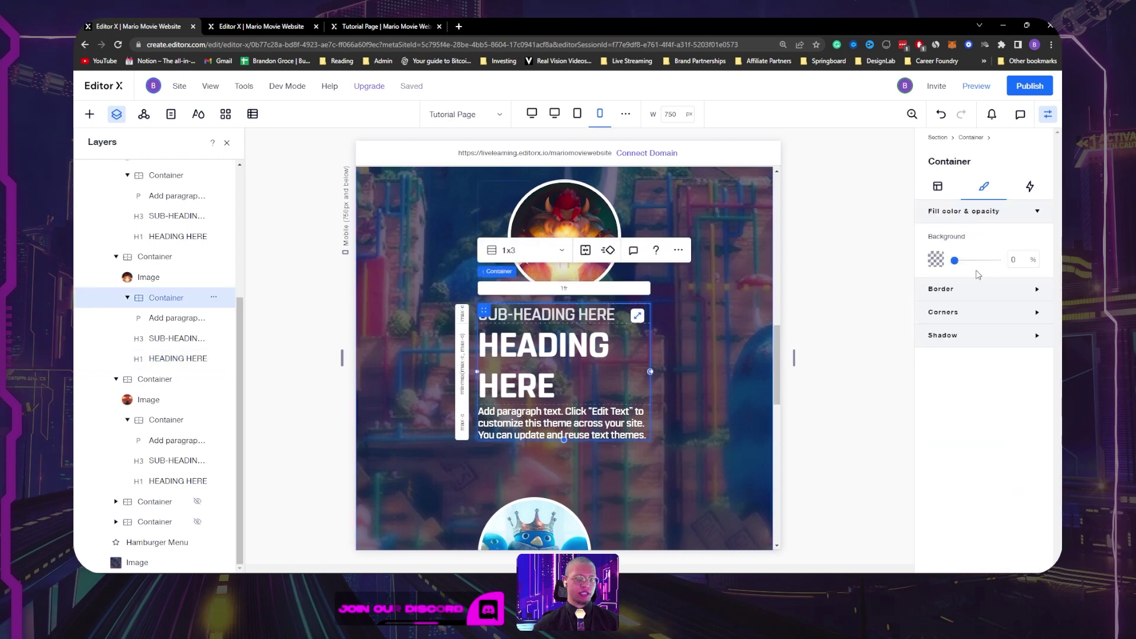
click(937, 187)
double_click(967, 322)
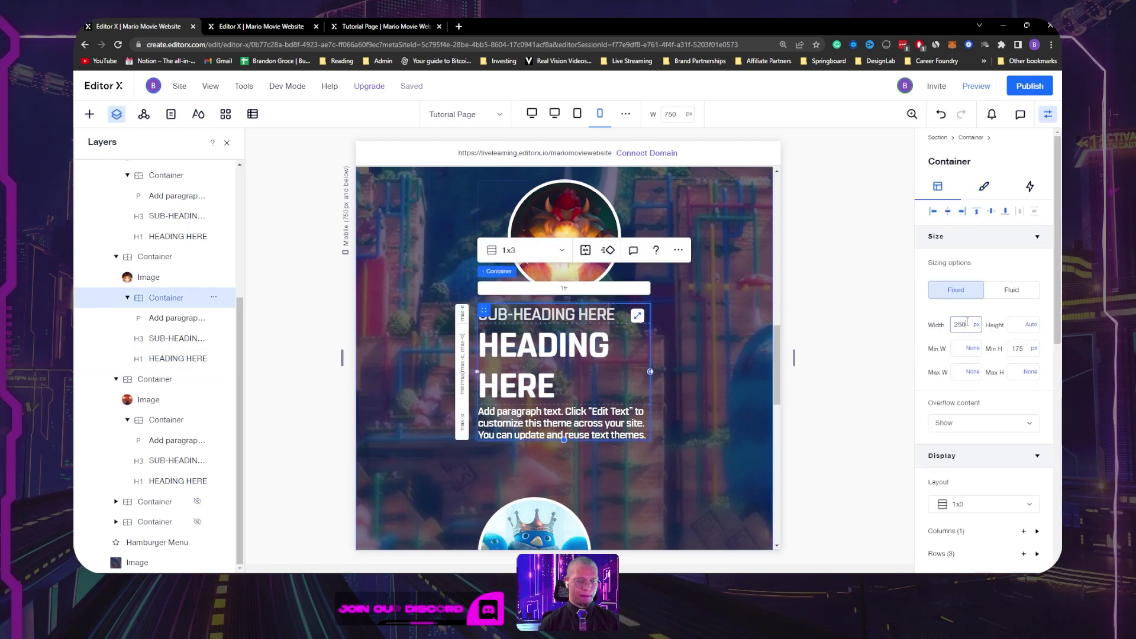
key(Return)
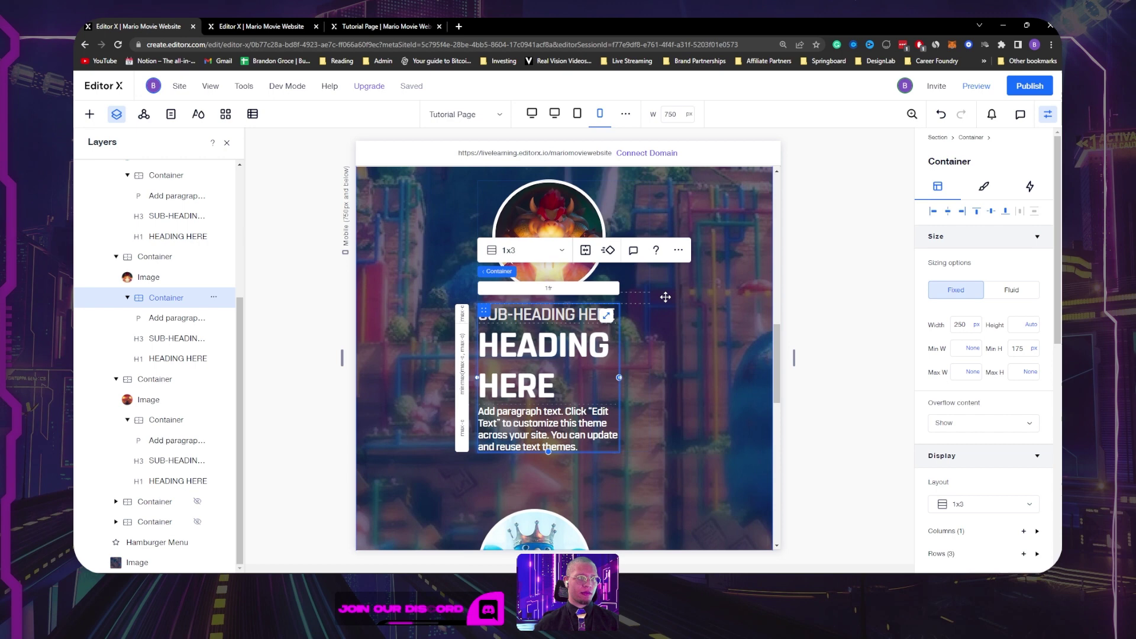
Step: Remove the minimum width of the outer container holding the Bowser image and its text
click(650, 332)
click(976, 353)
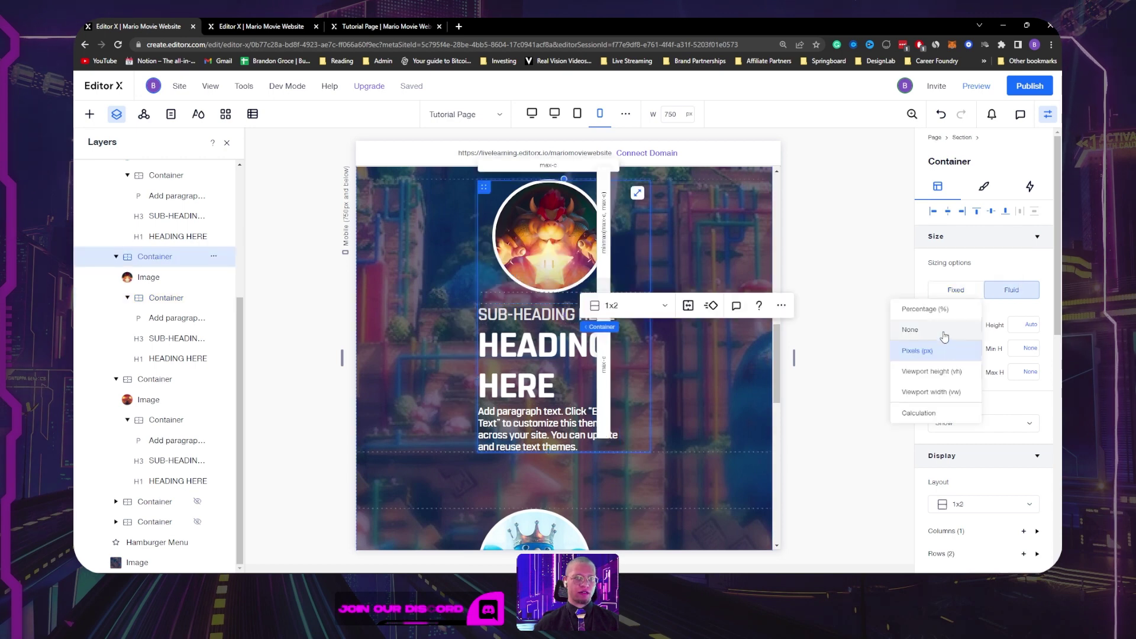
click(945, 335)
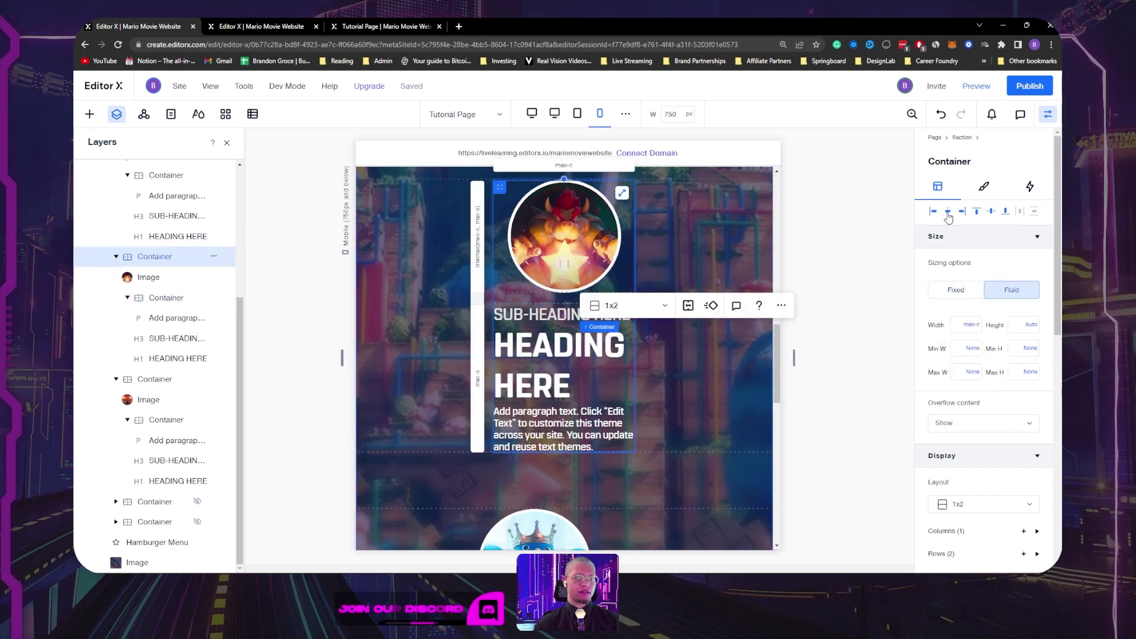
Step: Set the minimum width of the blue penguin section's outer container to 250 px
scroll(674, 331, down, 2)
scroll(680, 247, down, 1)
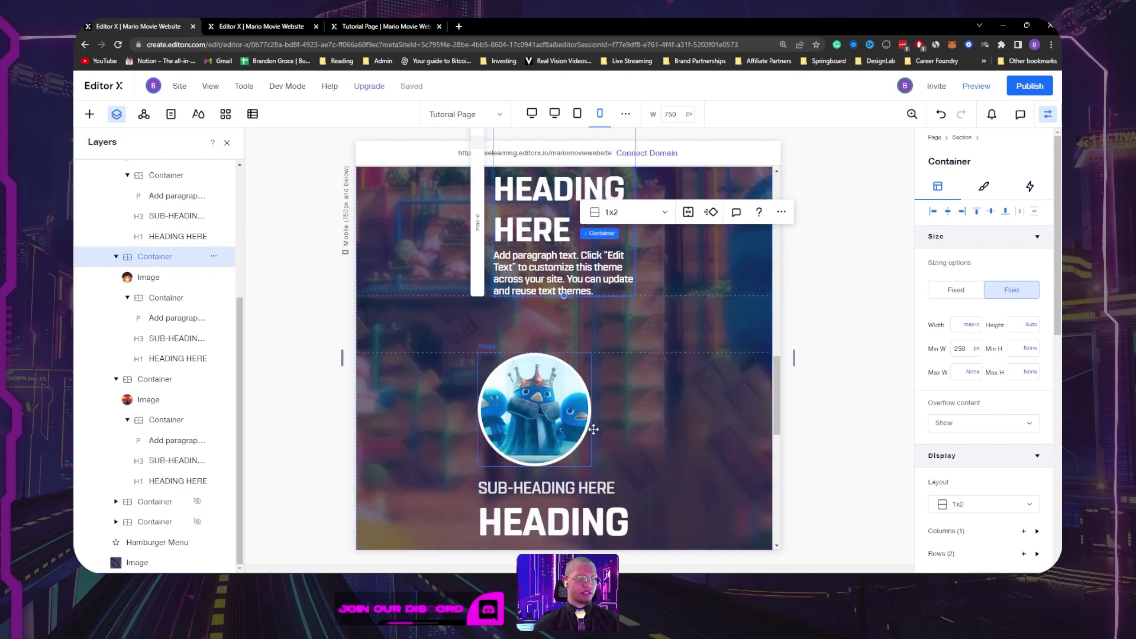
click(559, 431)
click(630, 448)
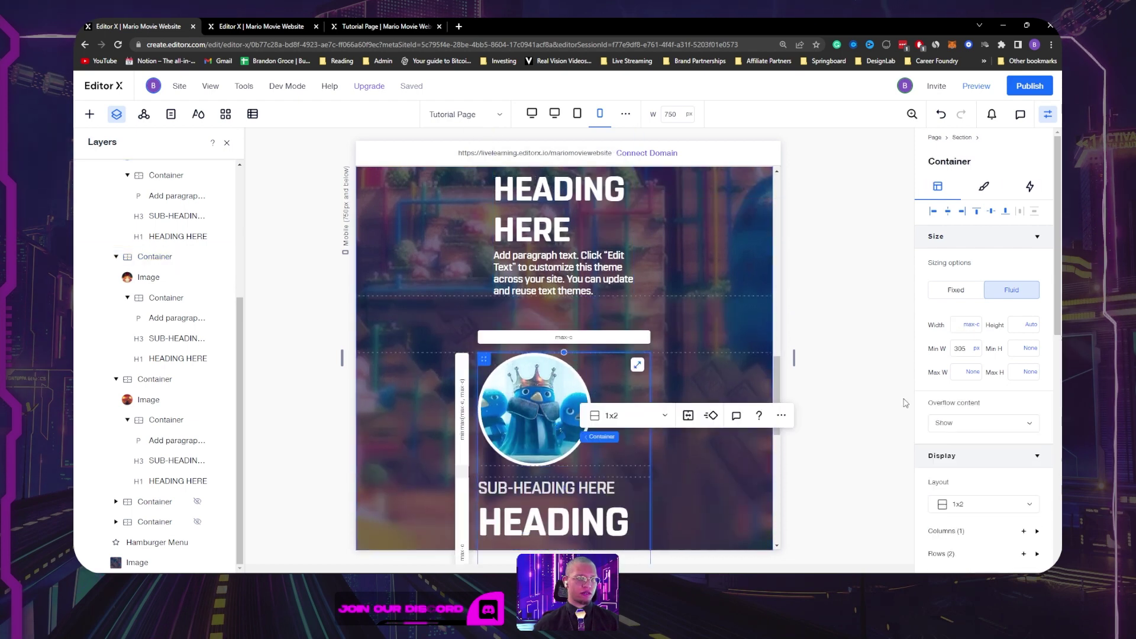
click(961, 349)
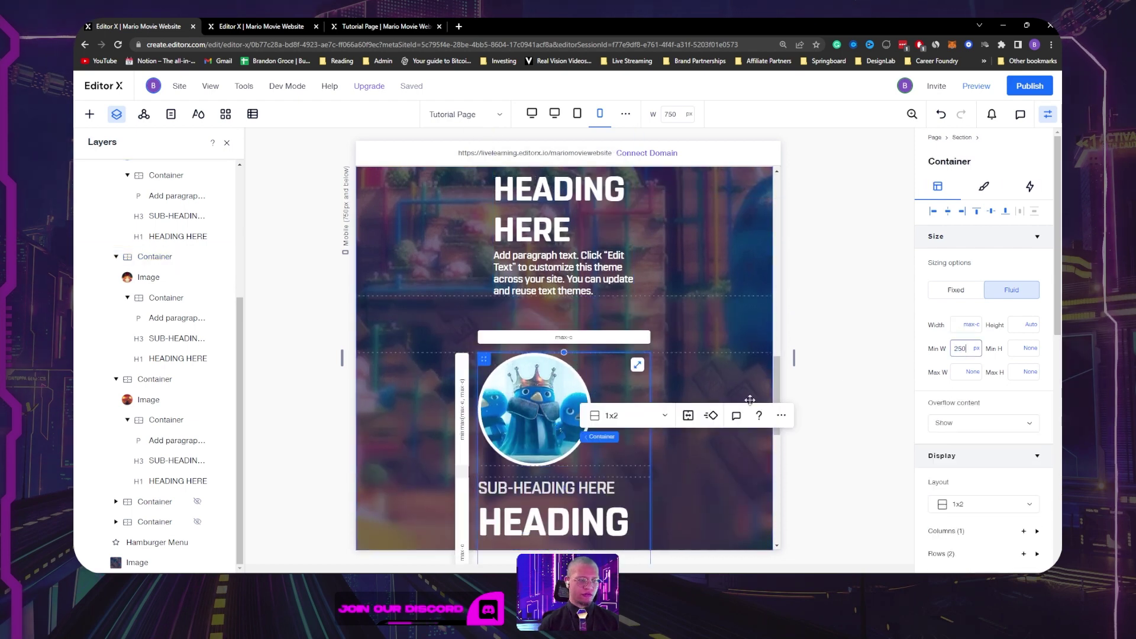
key(Return)
Step: Check the penguin section's heading text style and compare its layout with the sections above
click(615, 376)
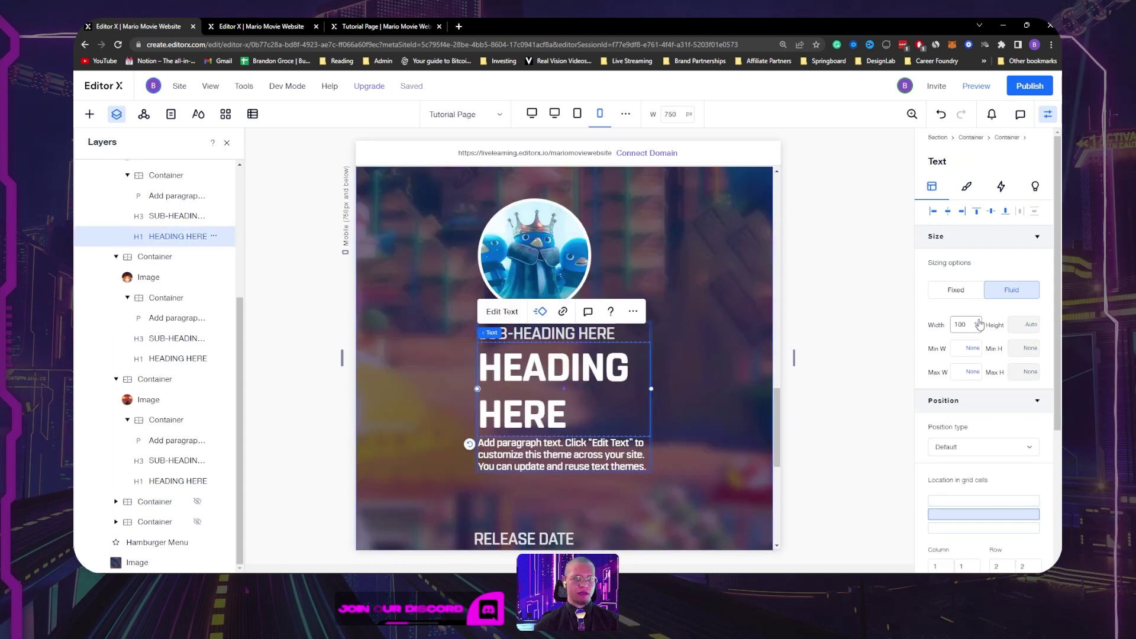
click(966, 187)
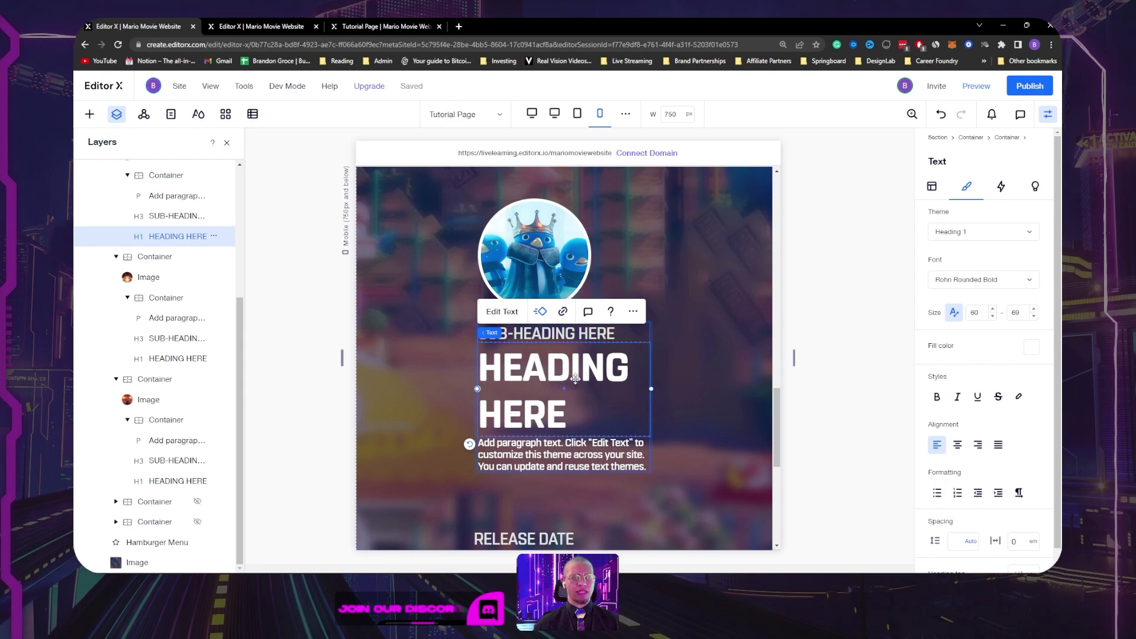
scroll(692, 278, up, 10)
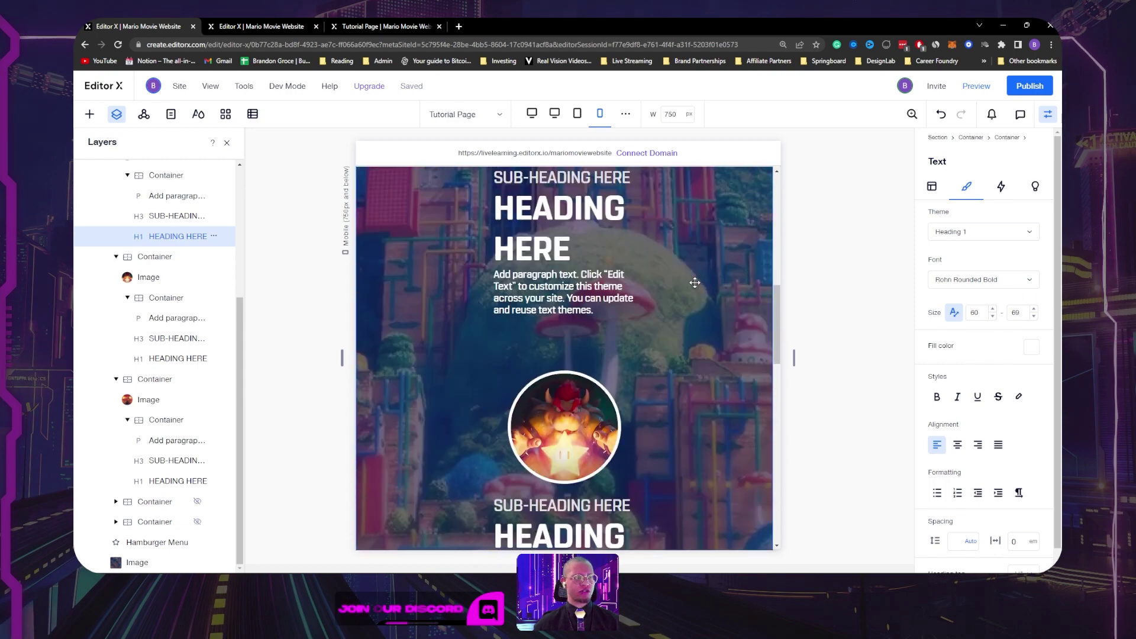
scroll(696, 290, down, 12)
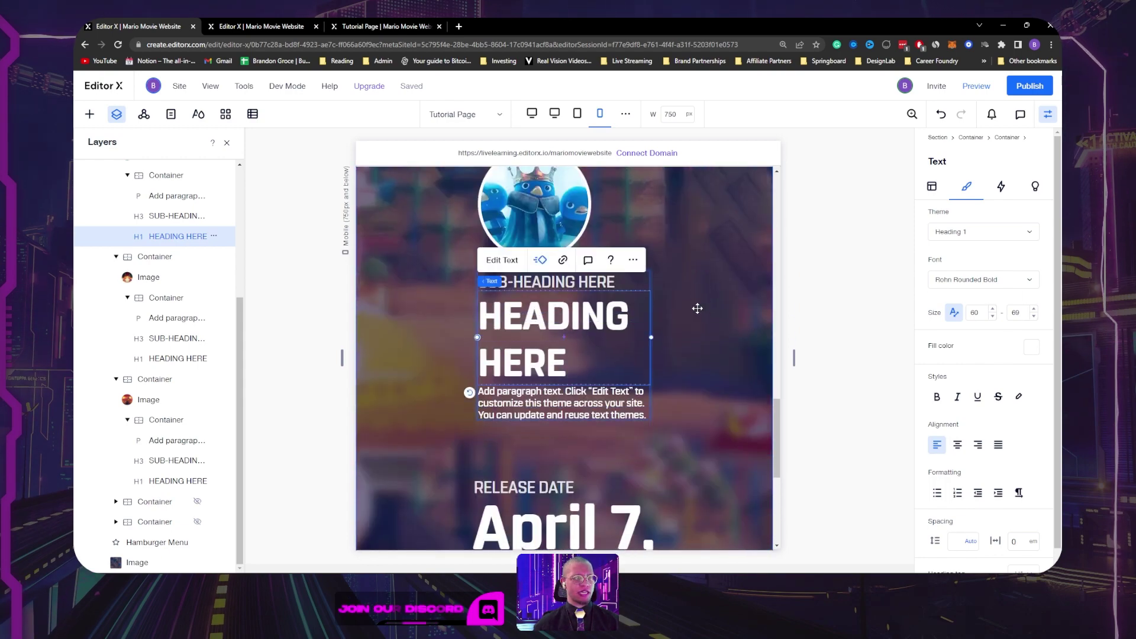
Step: Undo the recent container, image and heading size changes back to the first section's heading resize
scroll(699, 331, up, 8)
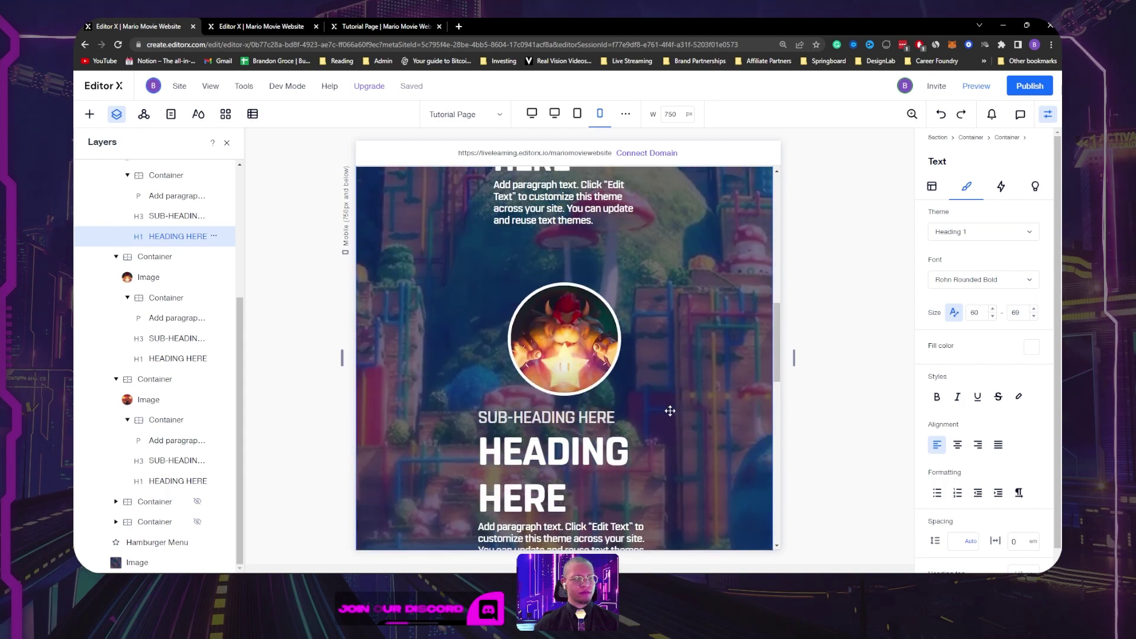
scroll(663, 303, up, 1)
scroll(662, 304, down, 3)
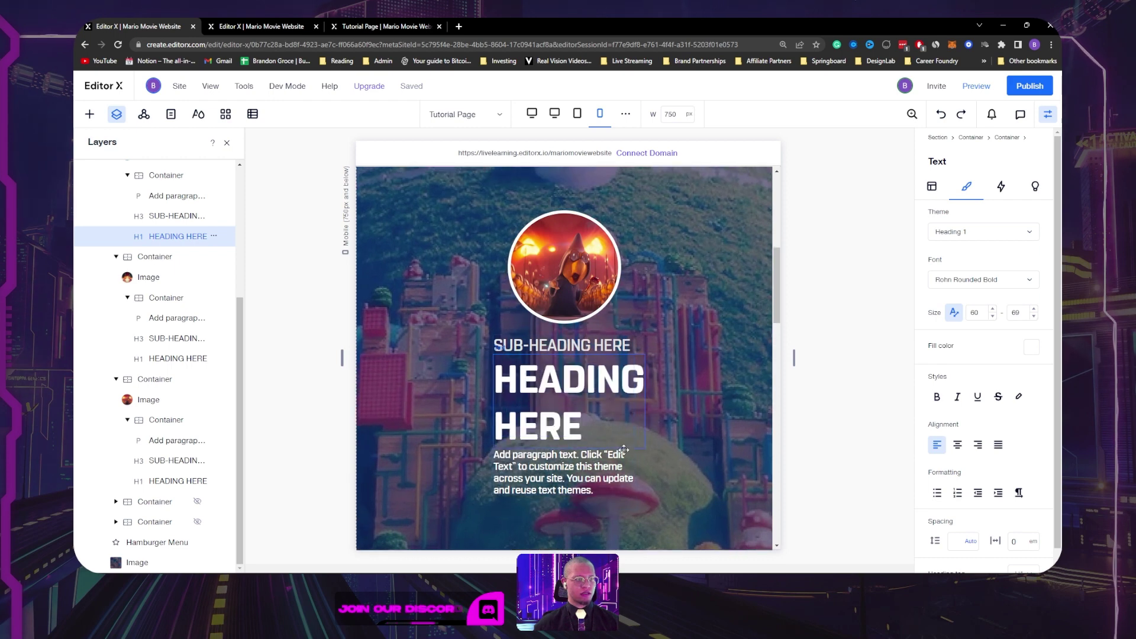
Step: Try a fixed 250 px column in the first section's text container, and undo the column change
click(571, 343)
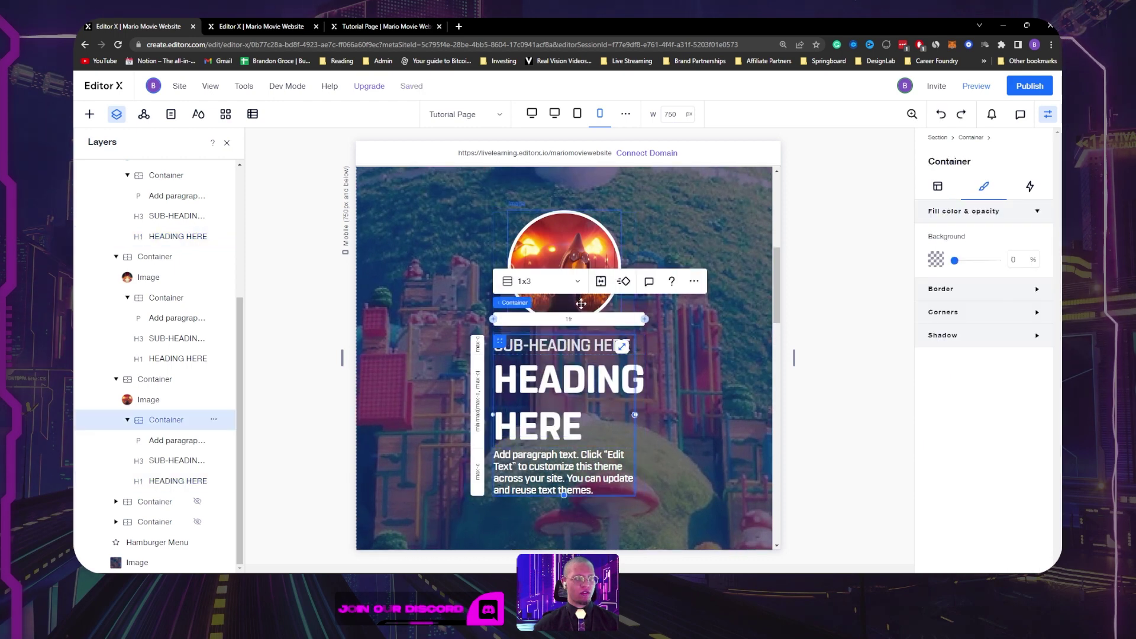
click(938, 187)
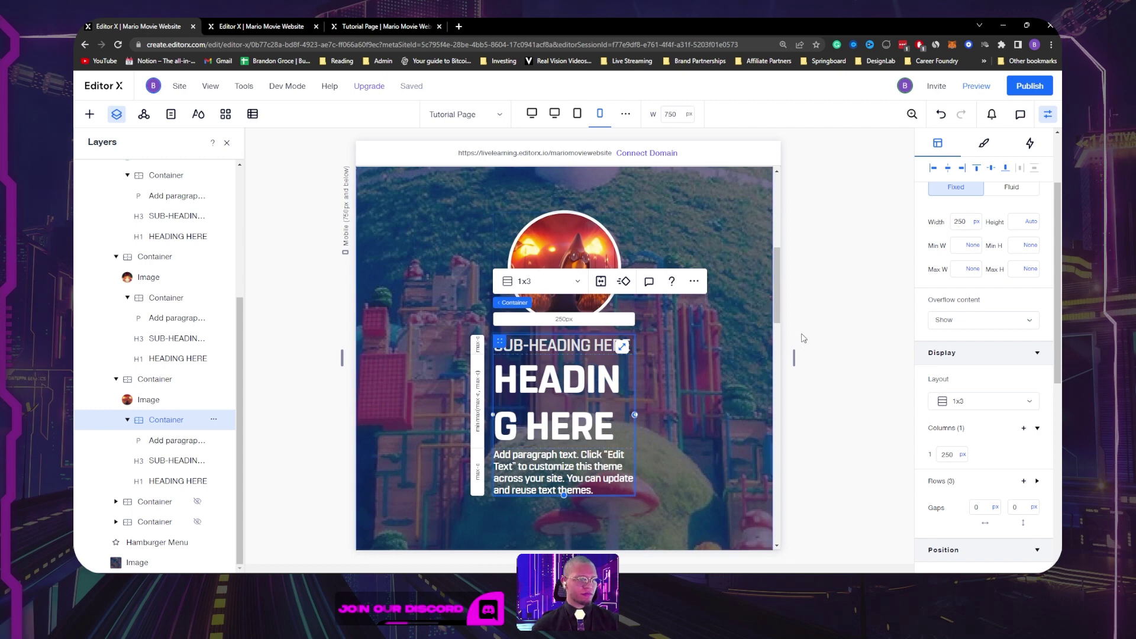
key(ctrl+z)
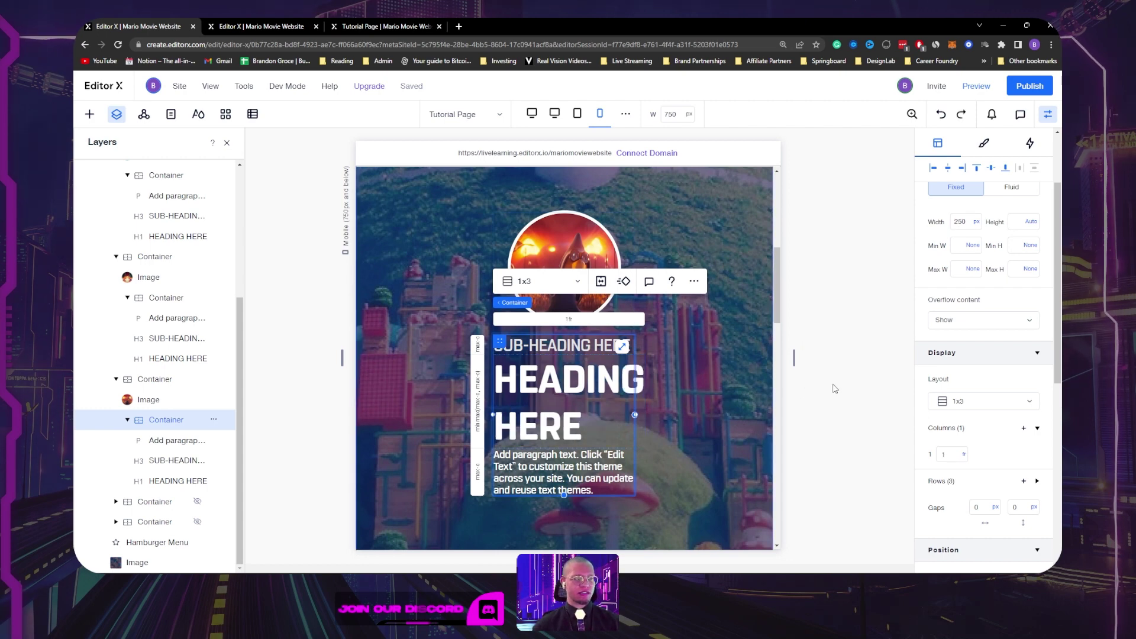
Step: Reapply the fixed 250 px column in the first section's text container and undo it again
key(ctrl+shift+z)
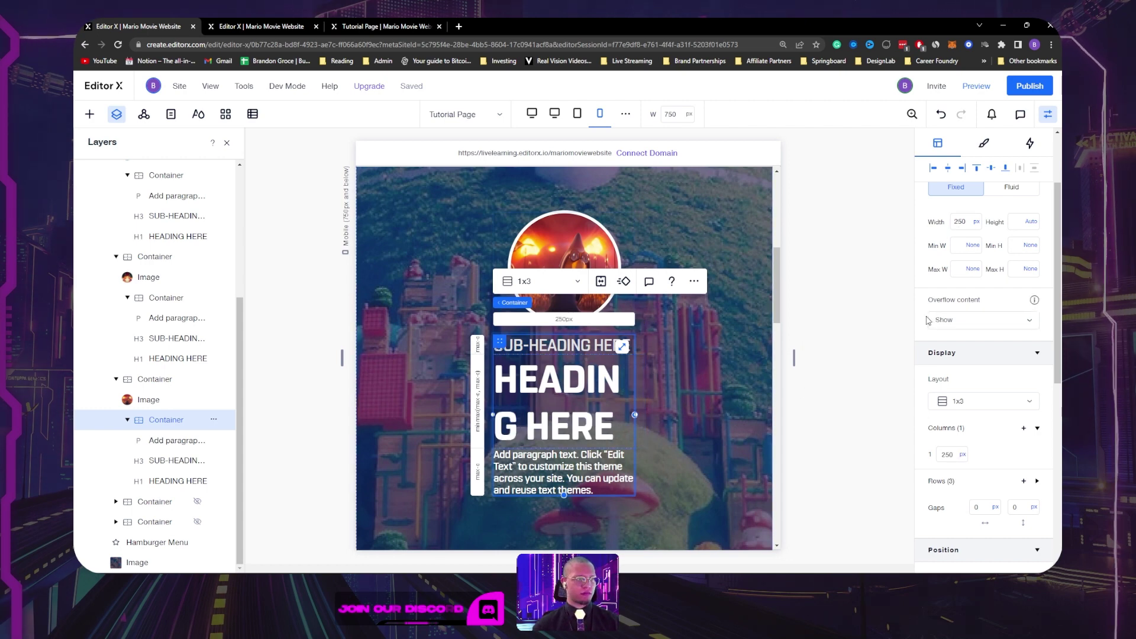
key(ctrl+z)
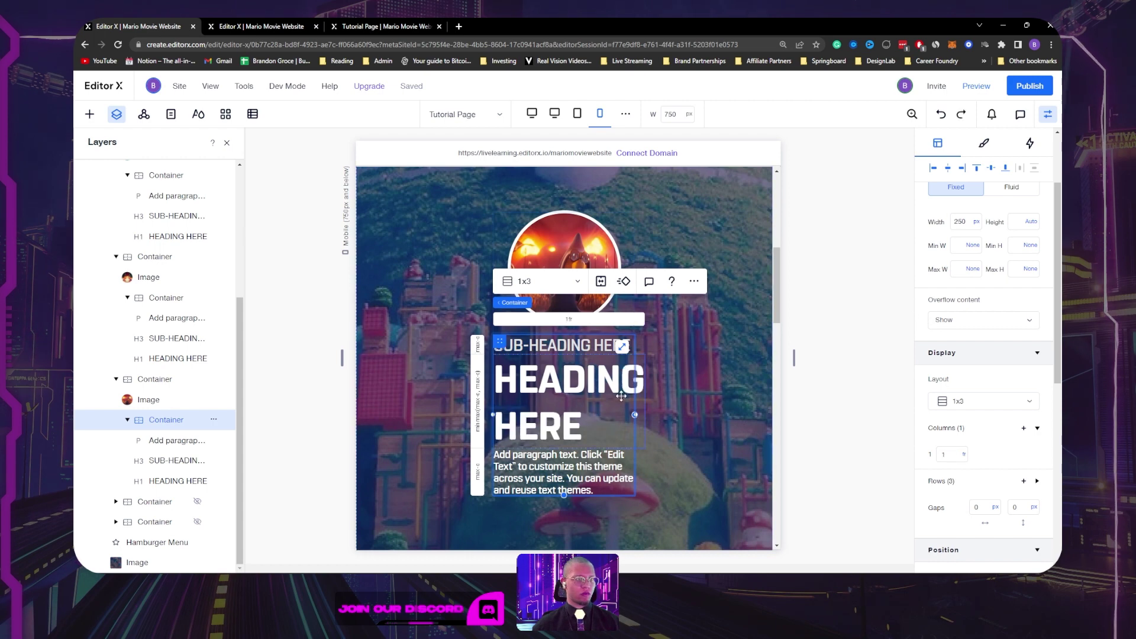
Step: Set the width of the first section's text container to 300 px
click(605, 381)
scroll(975, 243, up, 2)
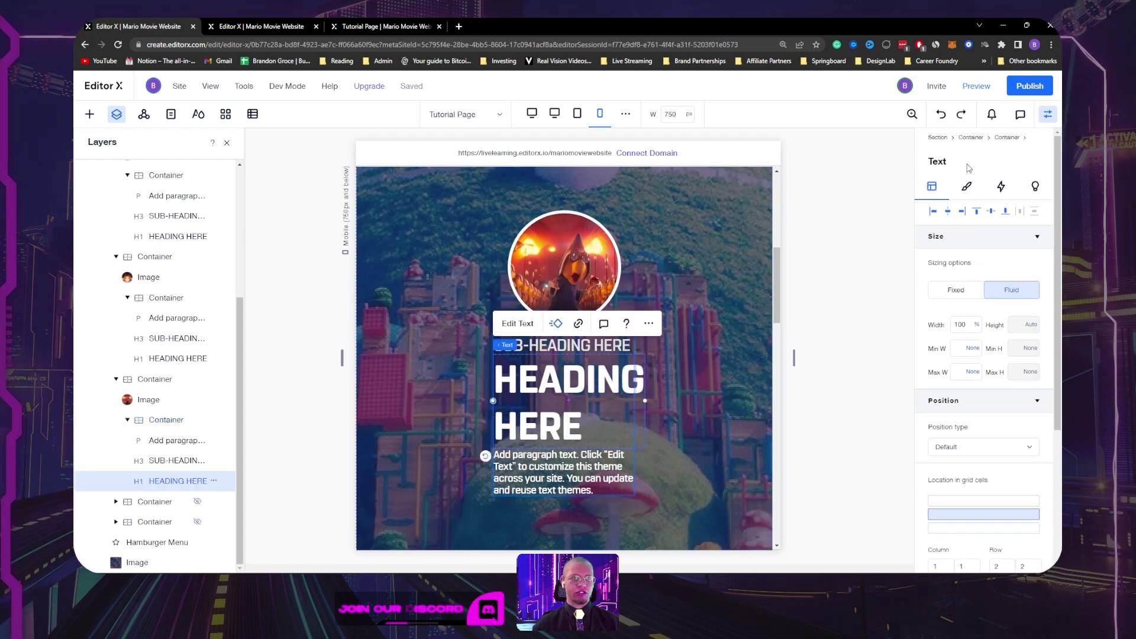
click(1009, 137)
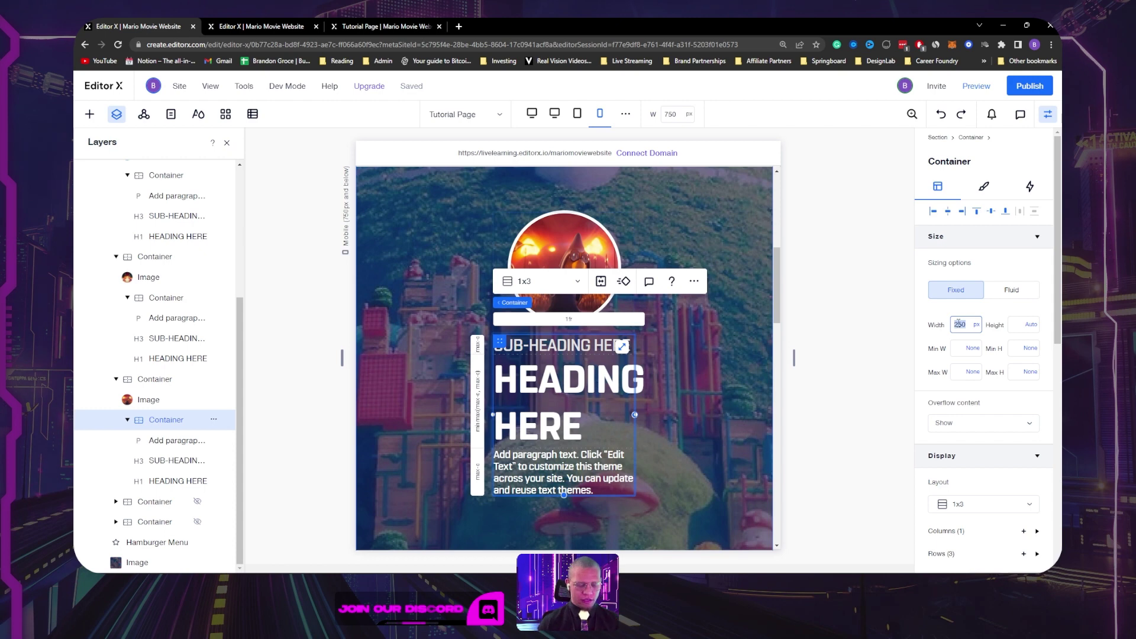
click(959, 325)
text(300)
key(Return)
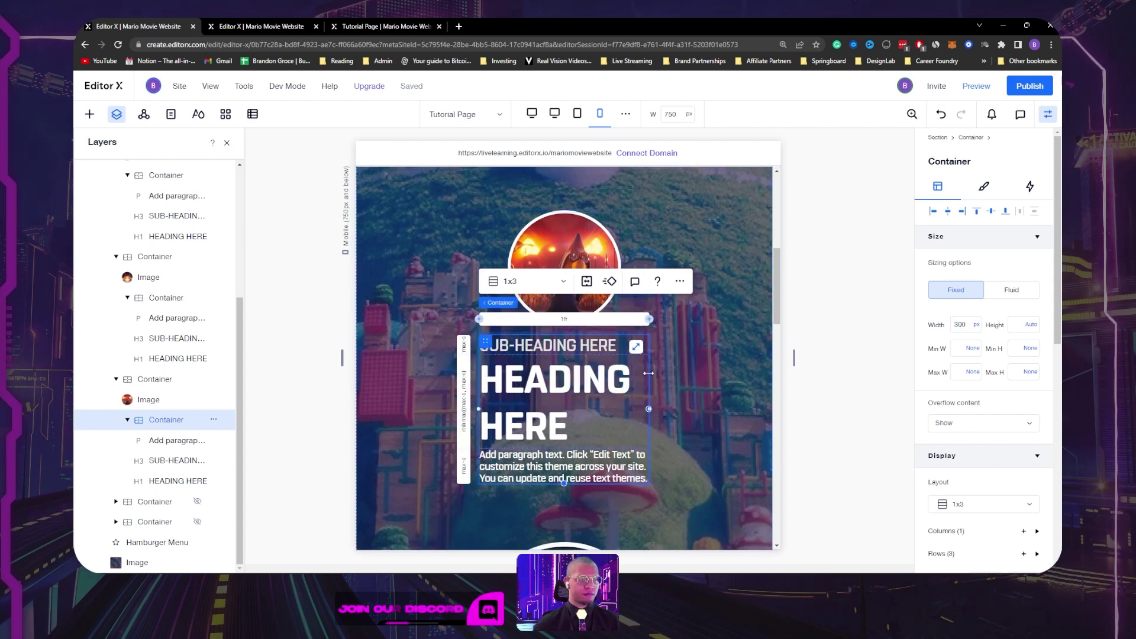
Step: Narrow the first section's text container to fit its heading and set its width to 270 px
drag(649, 408, 641, 415)
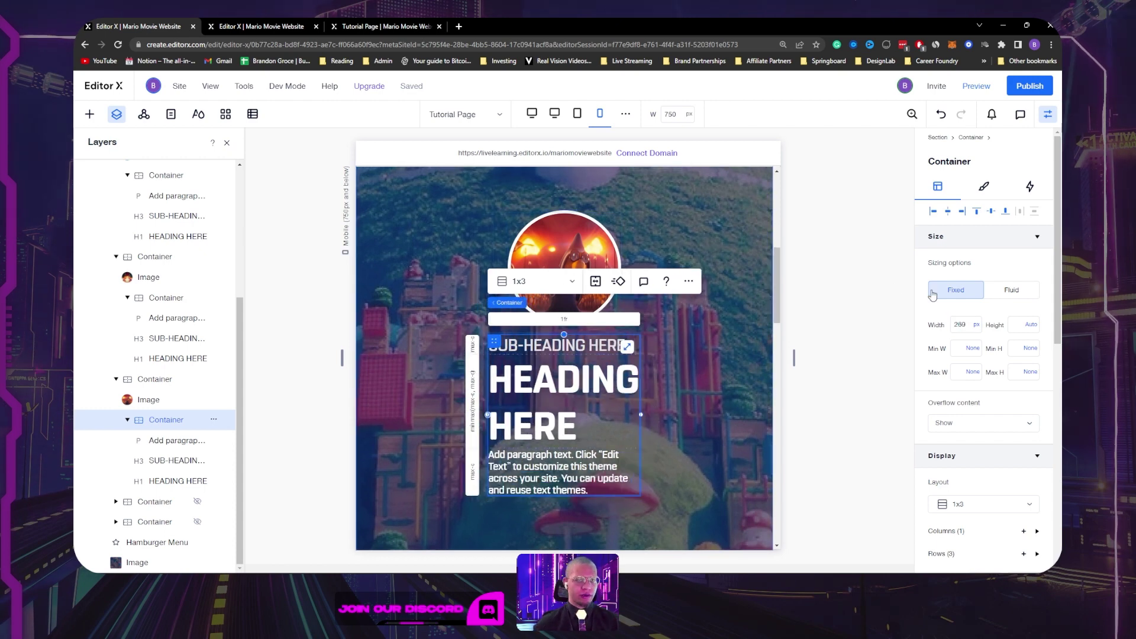
click(961, 329)
text(270)
key(Return)
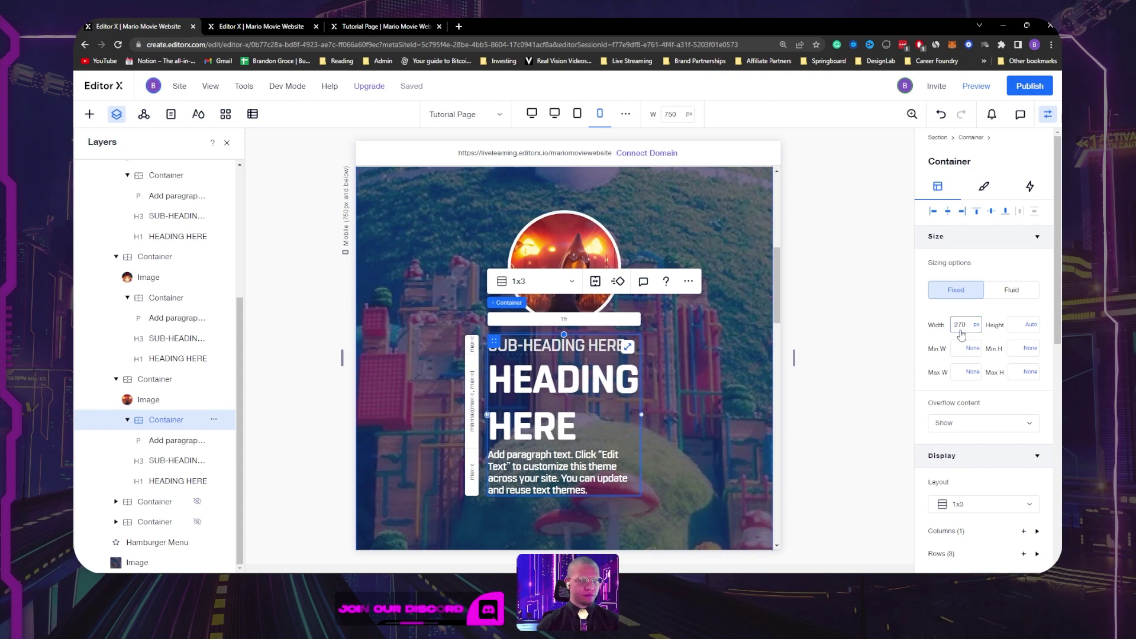
Step: Remove the minimum width from the Bowser section's outer container by setting it to None
scroll(595, 386, down, 5)
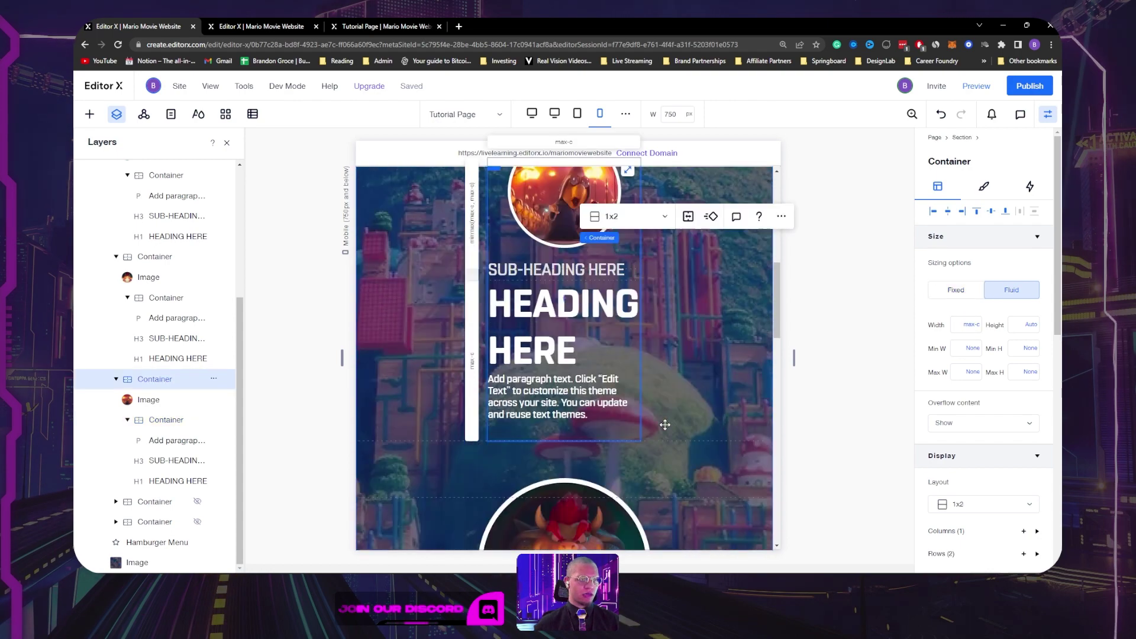
click(648, 462)
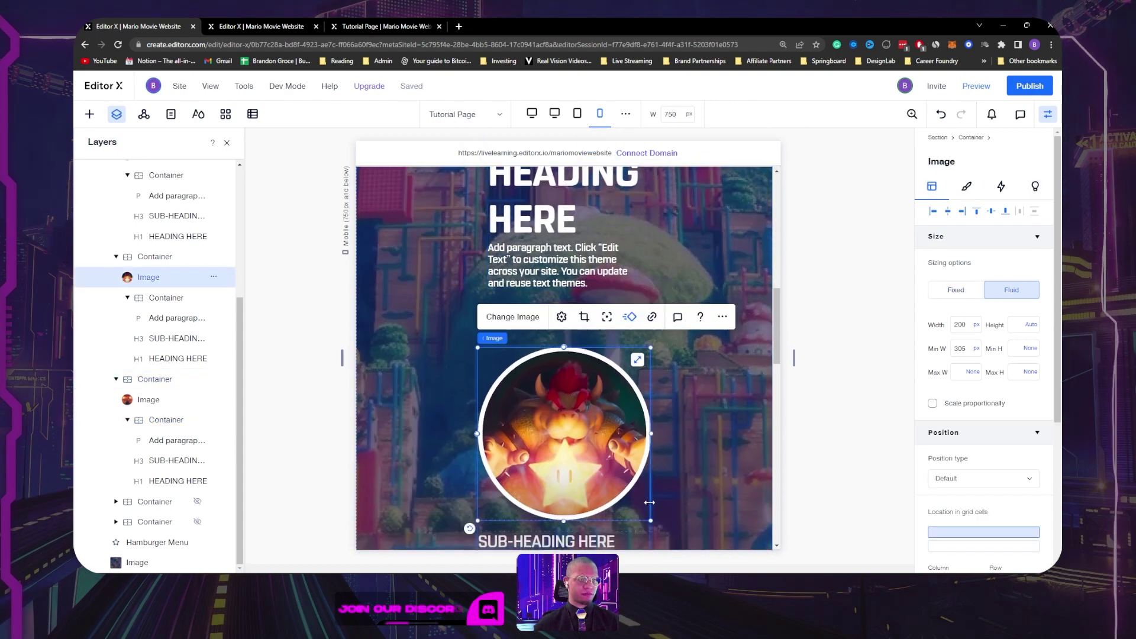
scroll(639, 371, down, 3)
click(641, 375)
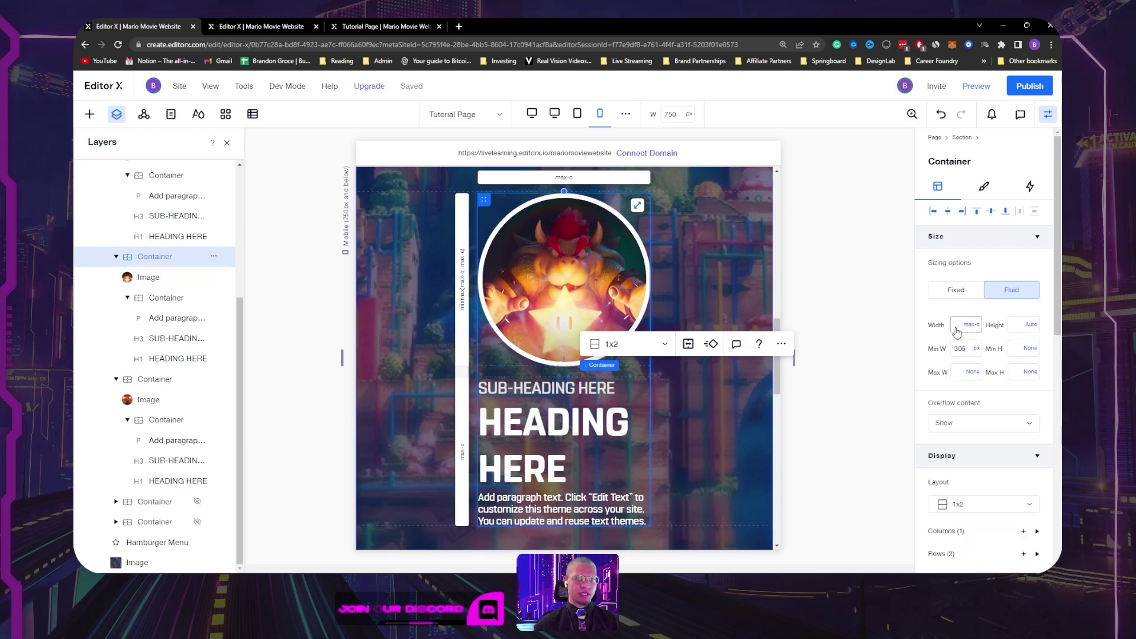
click(977, 348)
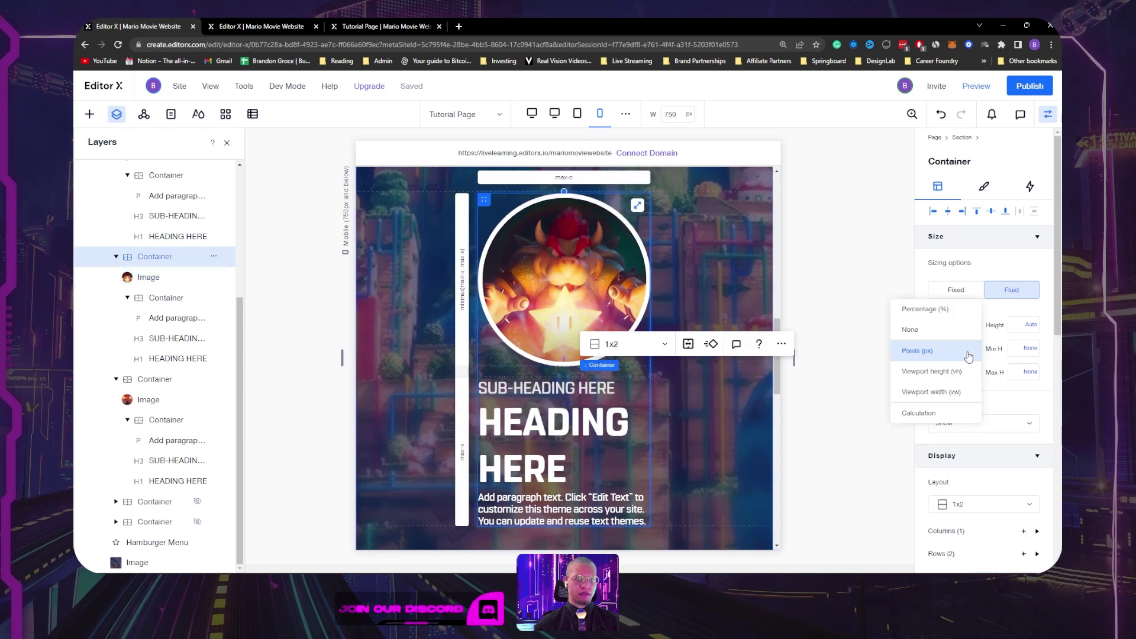
click(934, 343)
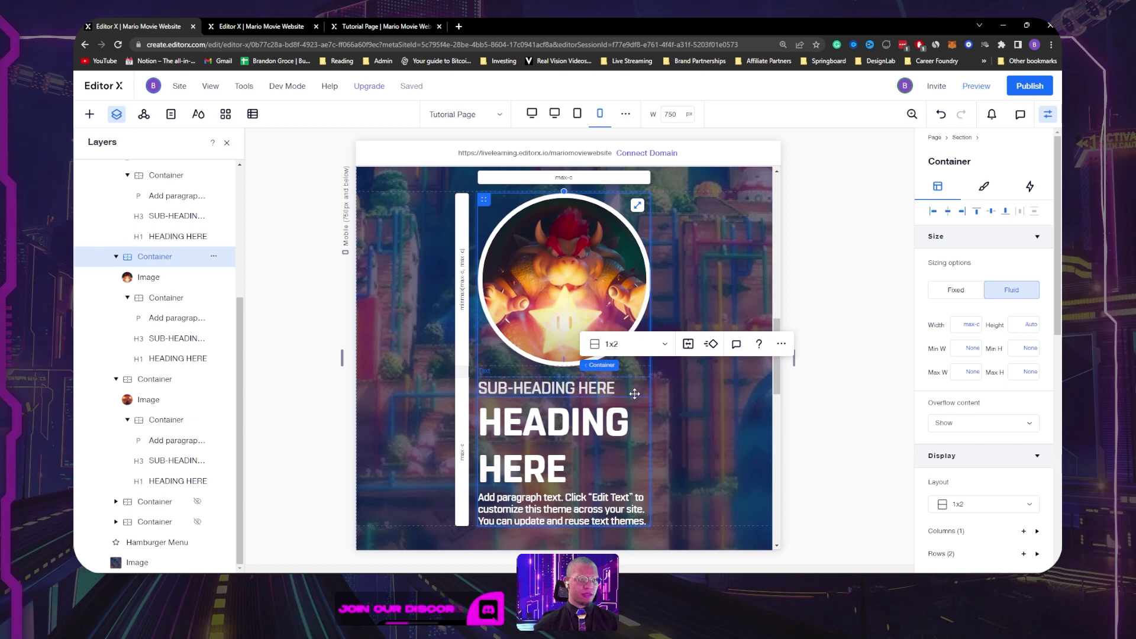
Step: Set the width of the Bowser section's text container to 270 px
click(571, 388)
click(563, 368)
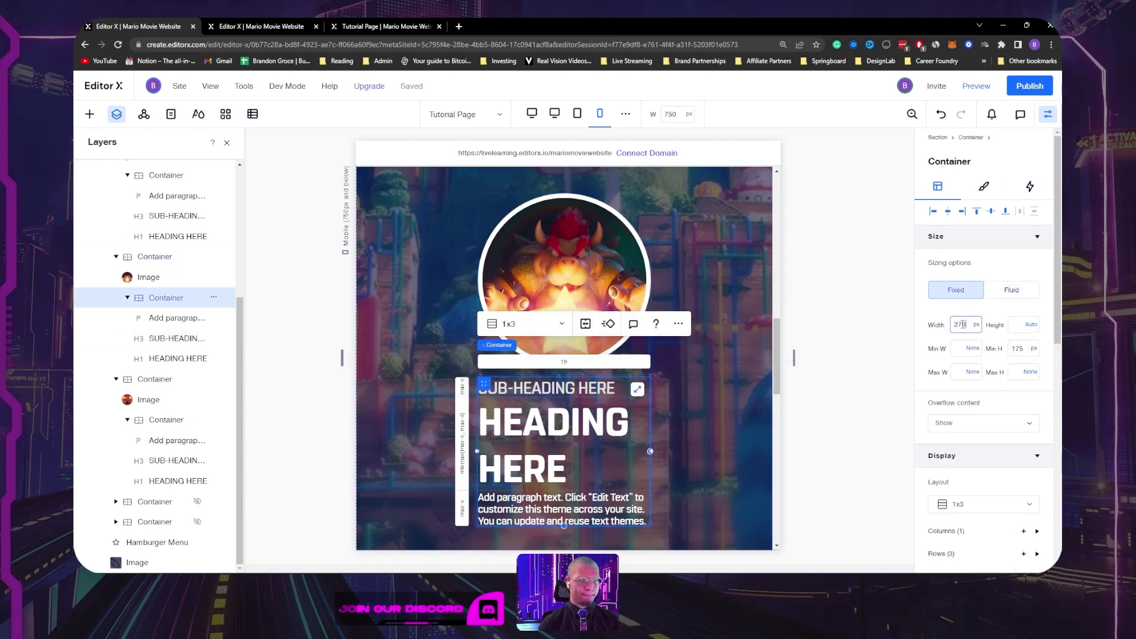
key(Return)
Step: Try aligning the Bowser section's text container to the left, and undo the alignment
click(933, 214)
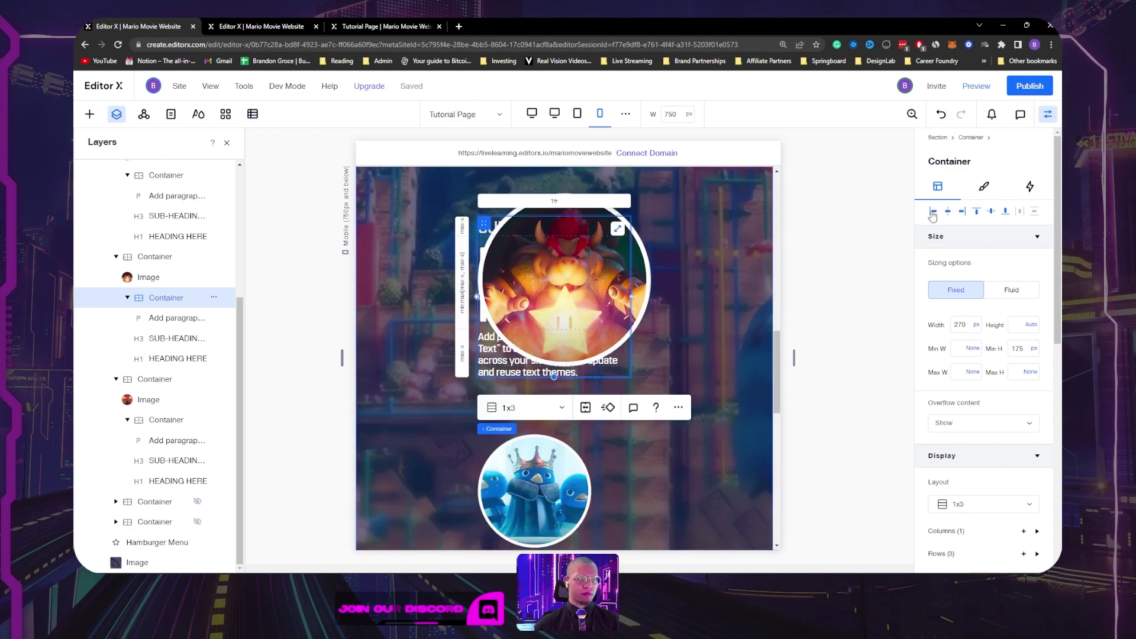
key(ctrl+z)
scroll(945, 401, down, 4)
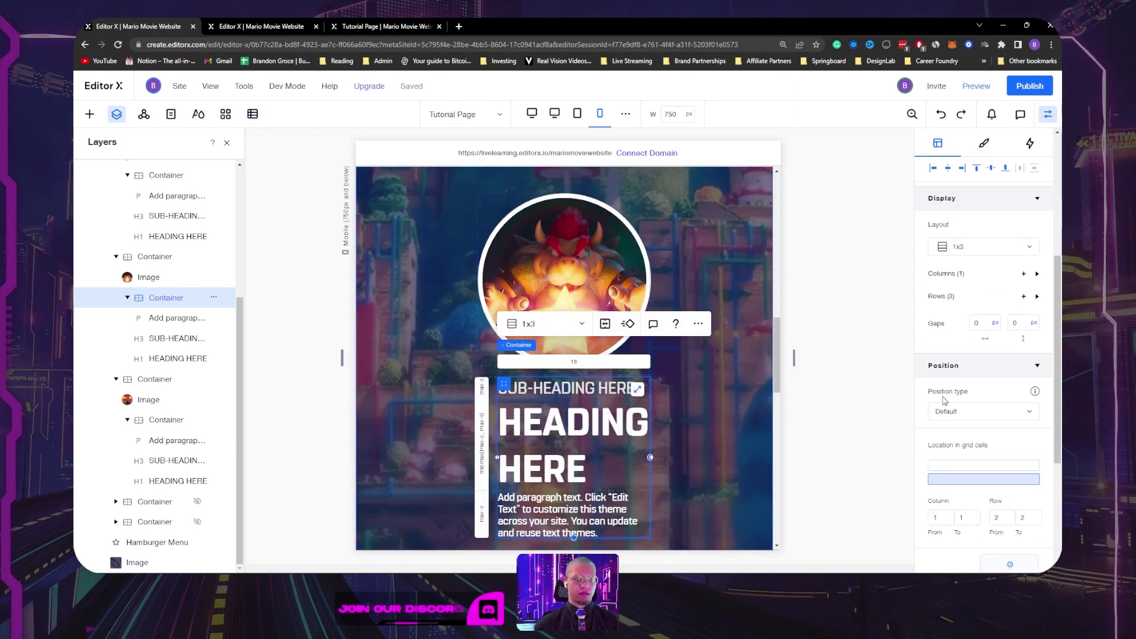
click(932, 171)
key(ctrl+z)
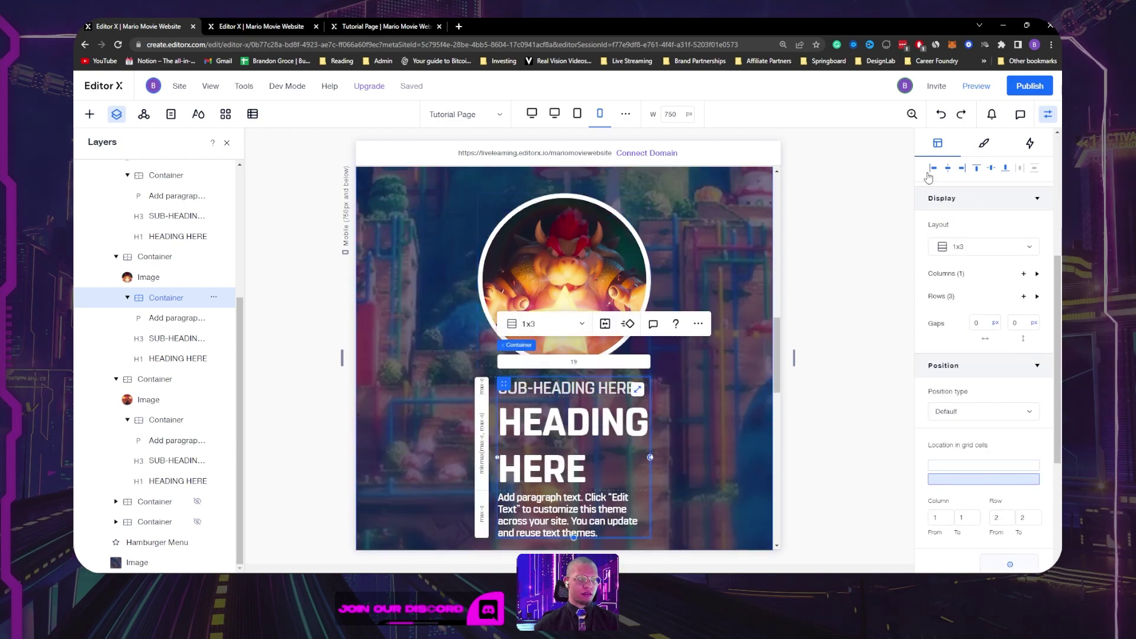
Step: Remove the right docking of the Bowser section's text container and align the container to the left
scroll(844, 299, down, 2)
scroll(981, 418, down, 4)
scroll(978, 432, down, 1)
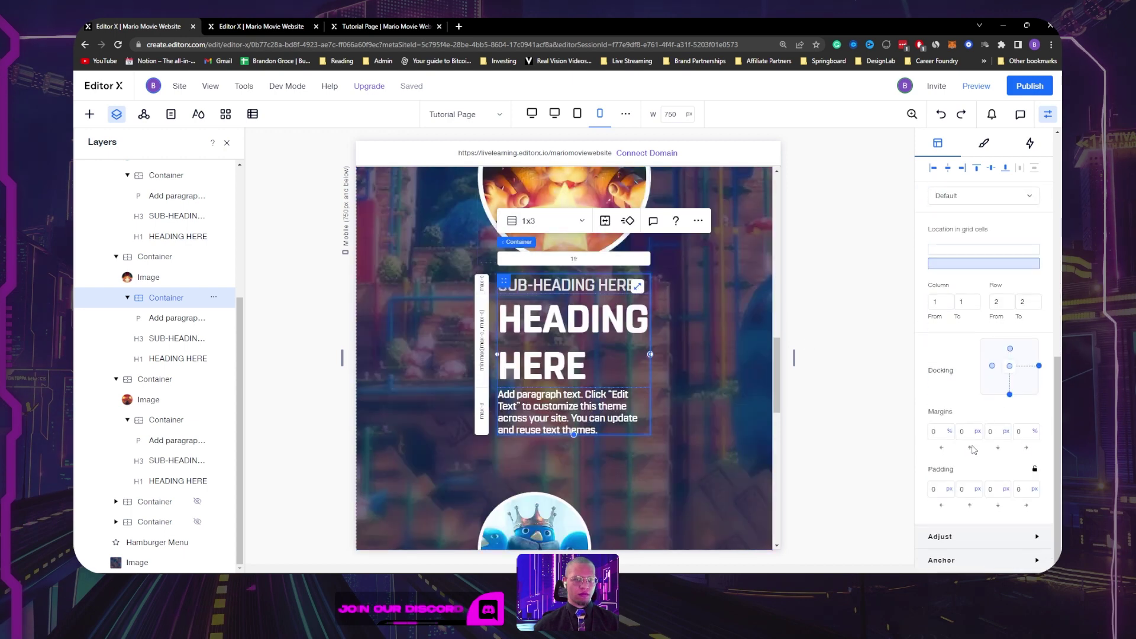
click(1021, 371)
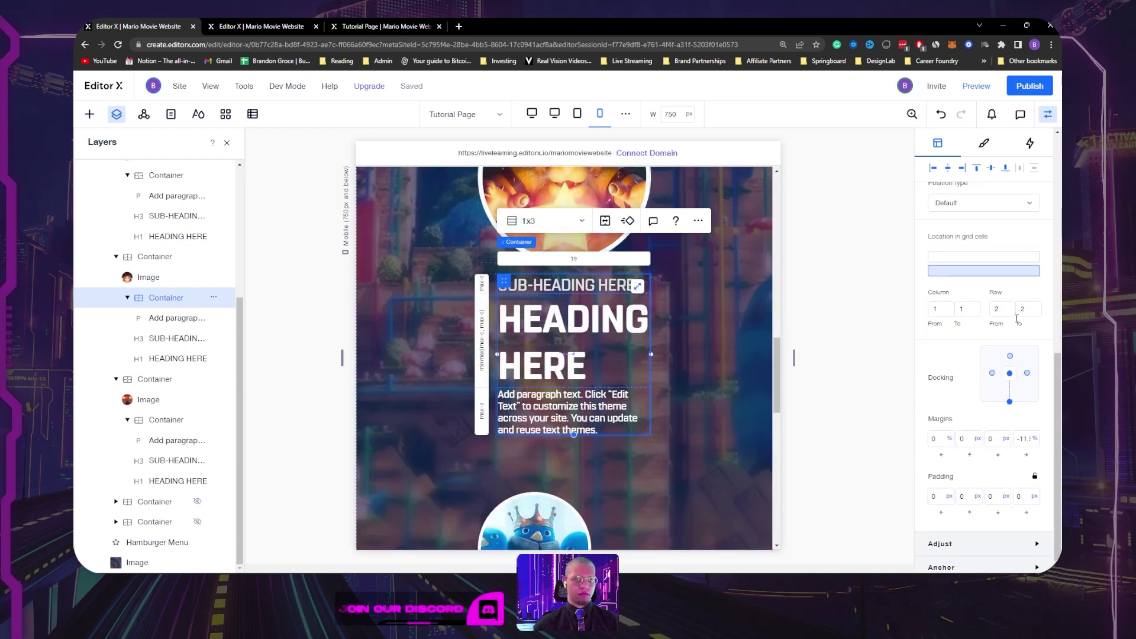
scroll(950, 195, up, 4)
click(933, 169)
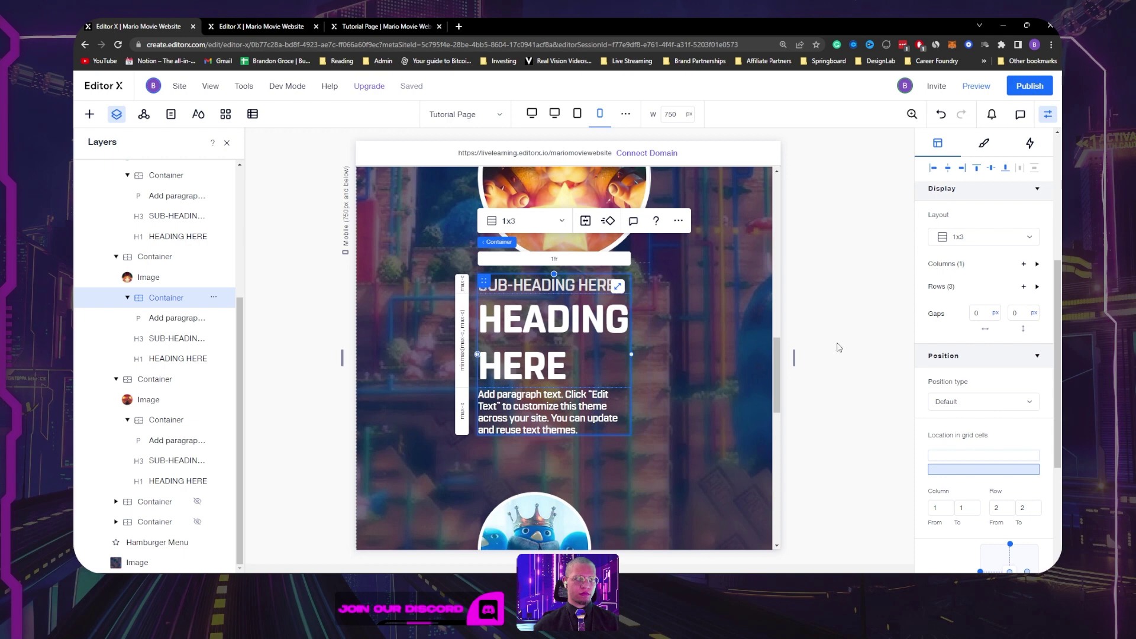
Step: Center the Bowser section's text container horizontally and place it in the second grid row only
scroll(838, 348, up, 2)
click(949, 170)
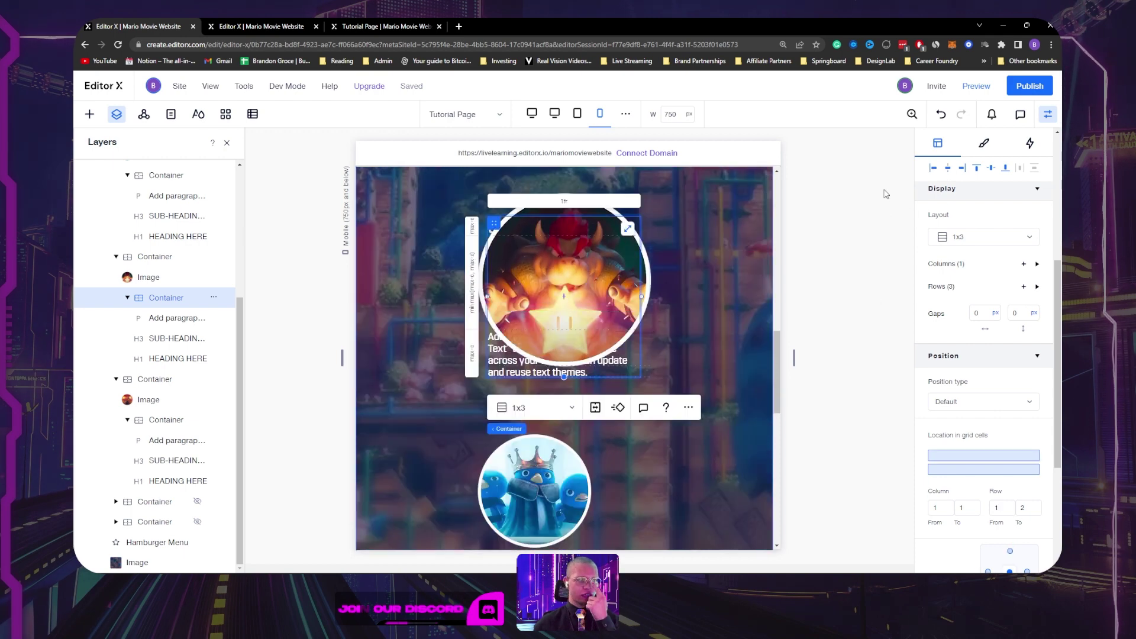
click(992, 472)
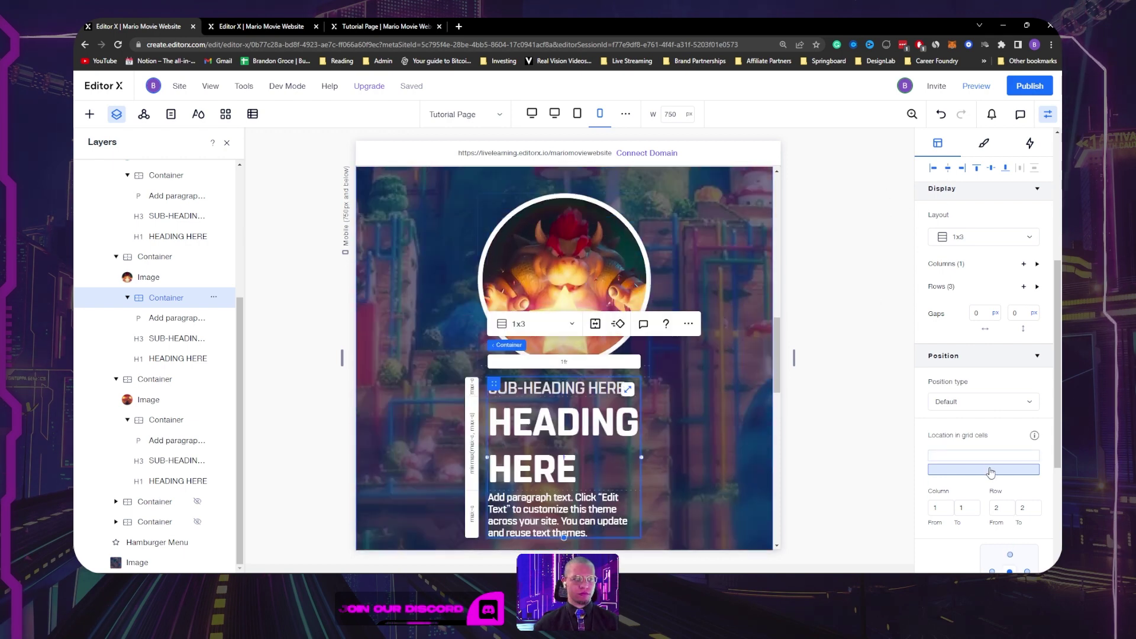
click(952, 170)
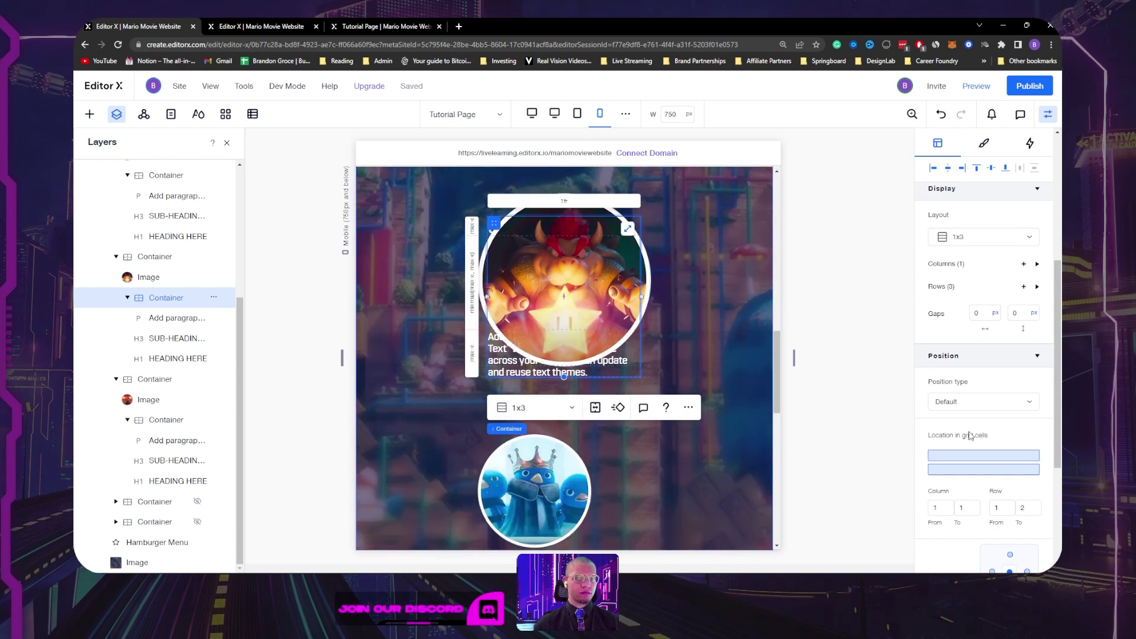
click(970, 473)
Step: Check the alignment and grid placement of the first section's text container
scroll(702, 343, down, 3)
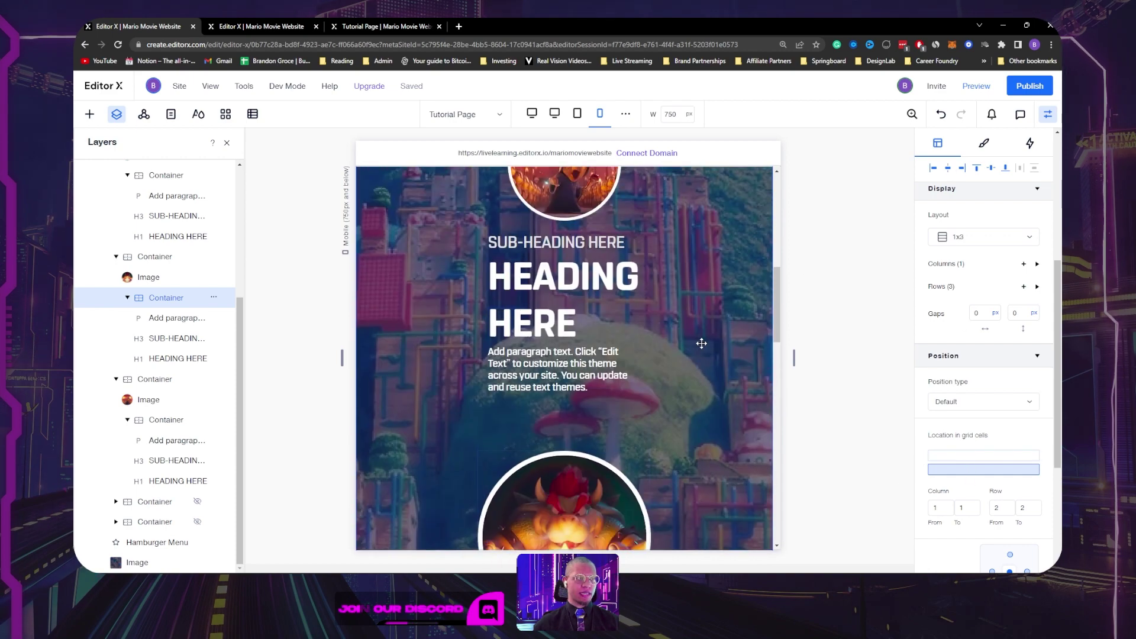
click(512, 269)
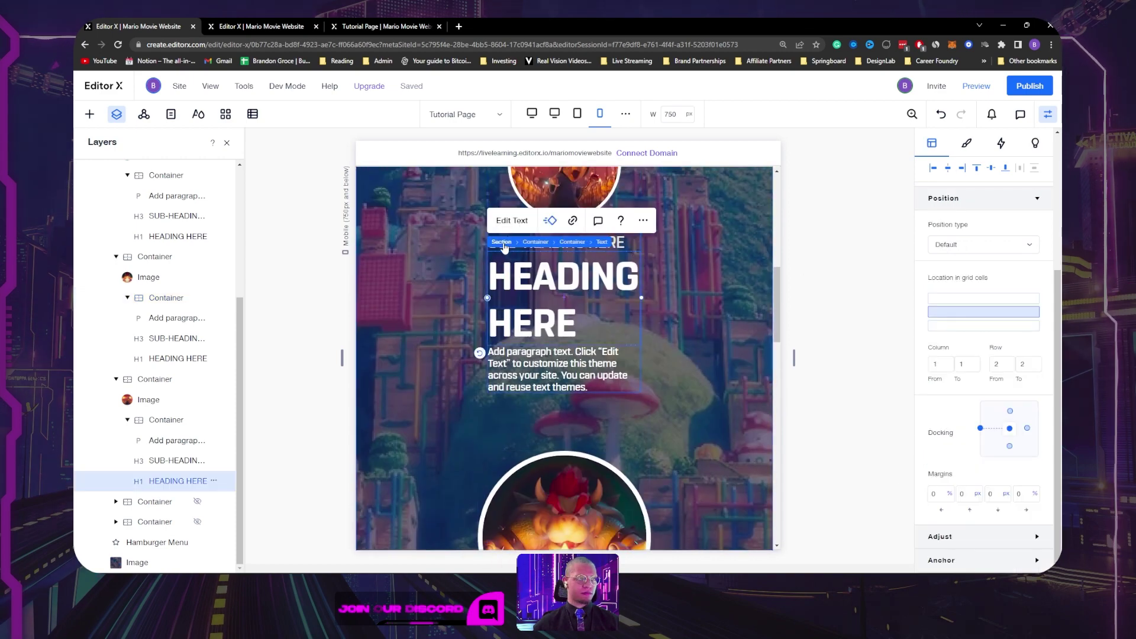
click(574, 245)
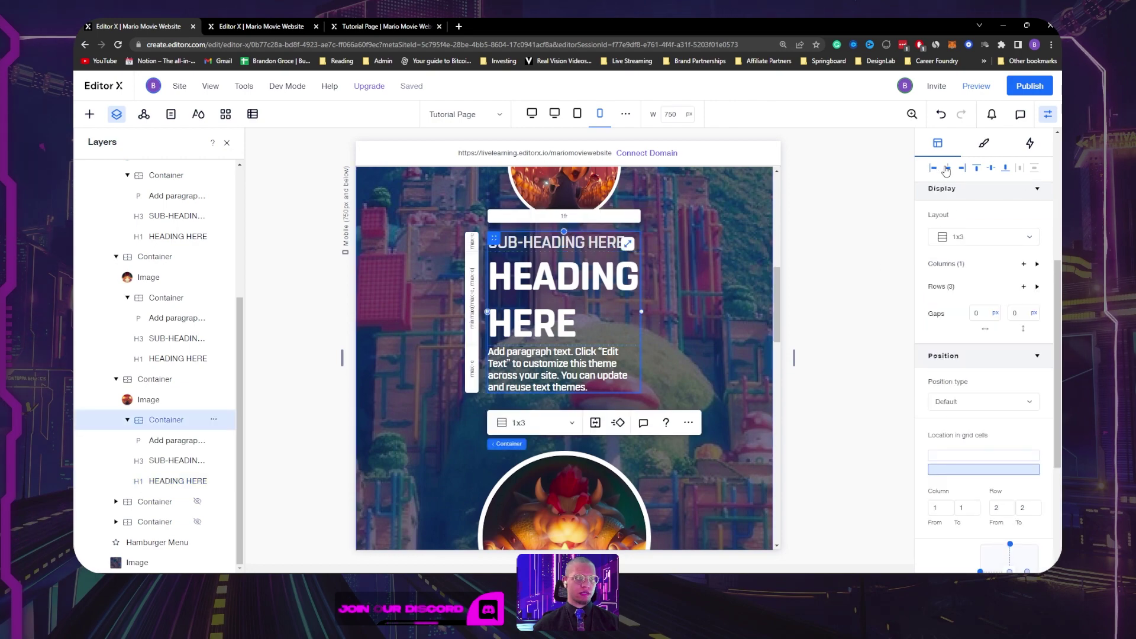
Step: Remove the Bowser image's minimum width by setting it to None
scroll(610, 379, down, 2)
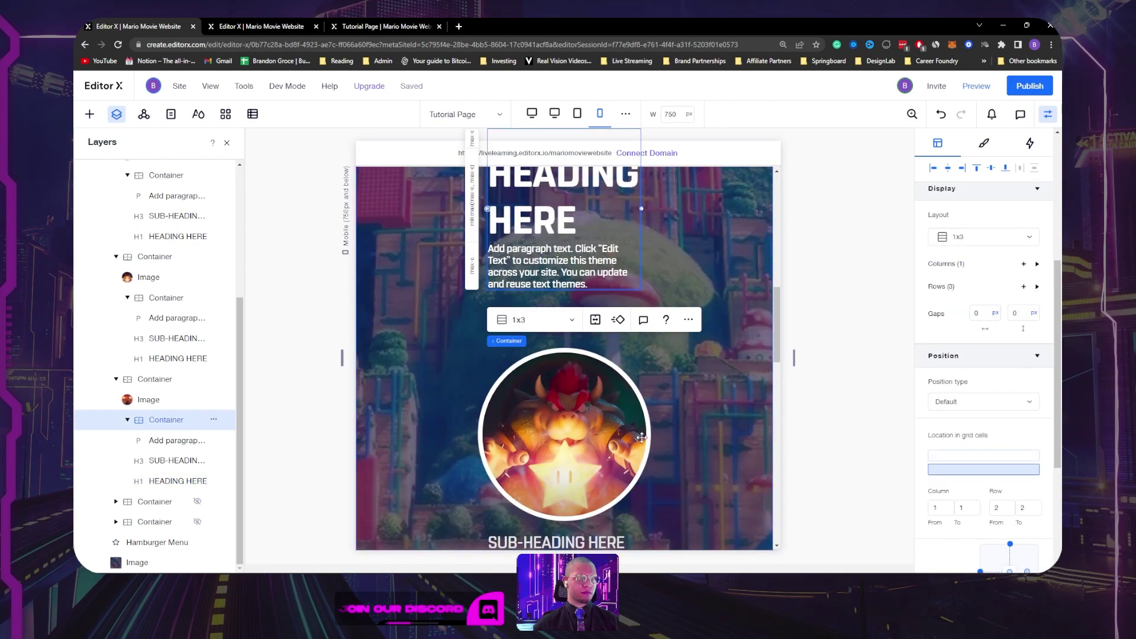
click(604, 420)
scroll(953, 351, up, 4)
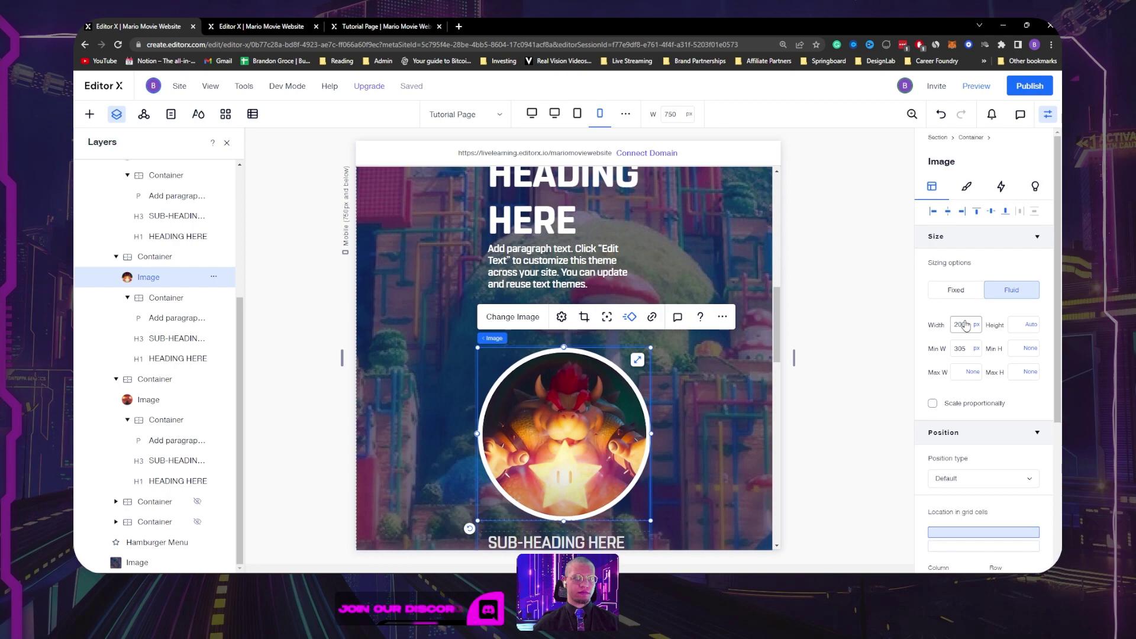
click(976, 351)
click(950, 333)
scroll(741, 385, down, 4)
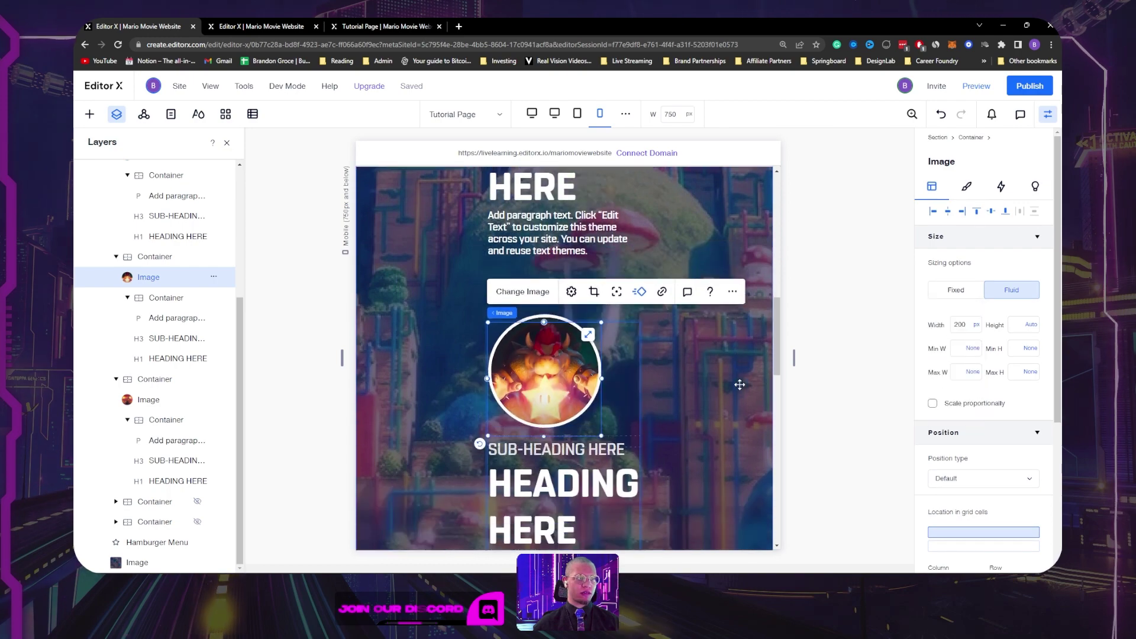
Step: Center the Bowser image horizontally in its container and place it in the first grid row only
click(948, 212)
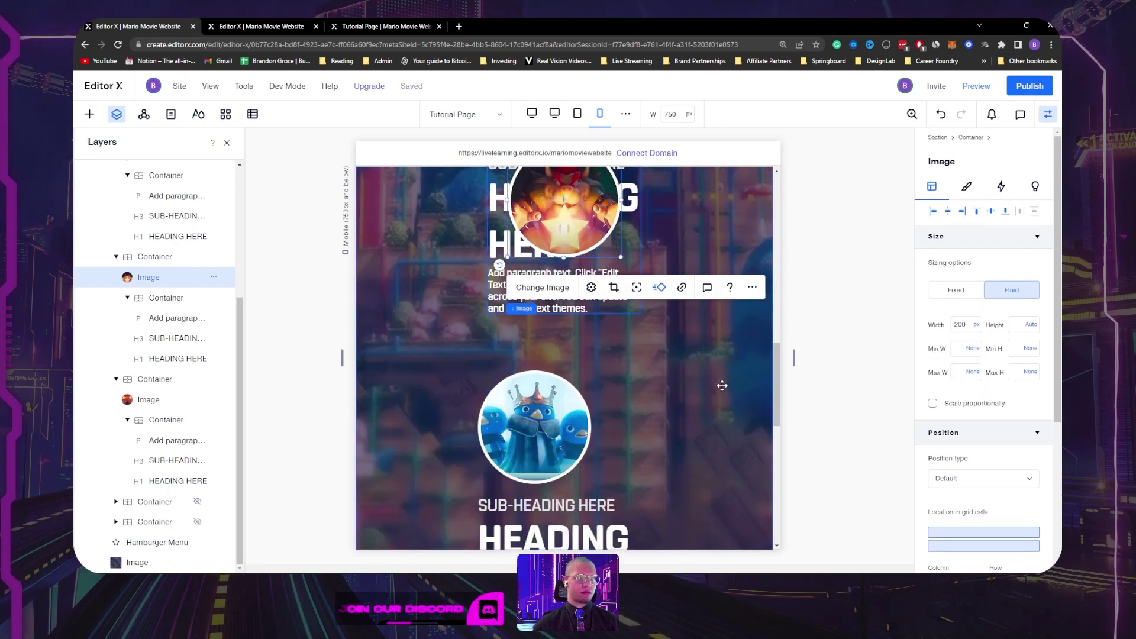
scroll(722, 385, up, 2)
click(990, 539)
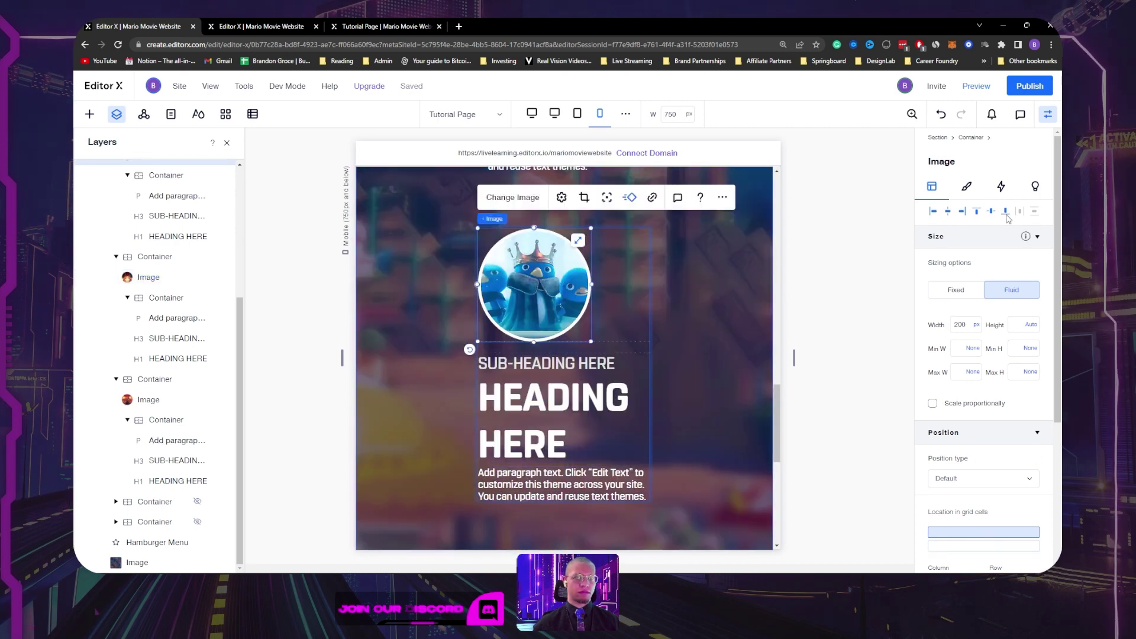
Step: Center the blue penguin image horizontally and set the width of that section's text container to 270 px
click(948, 213)
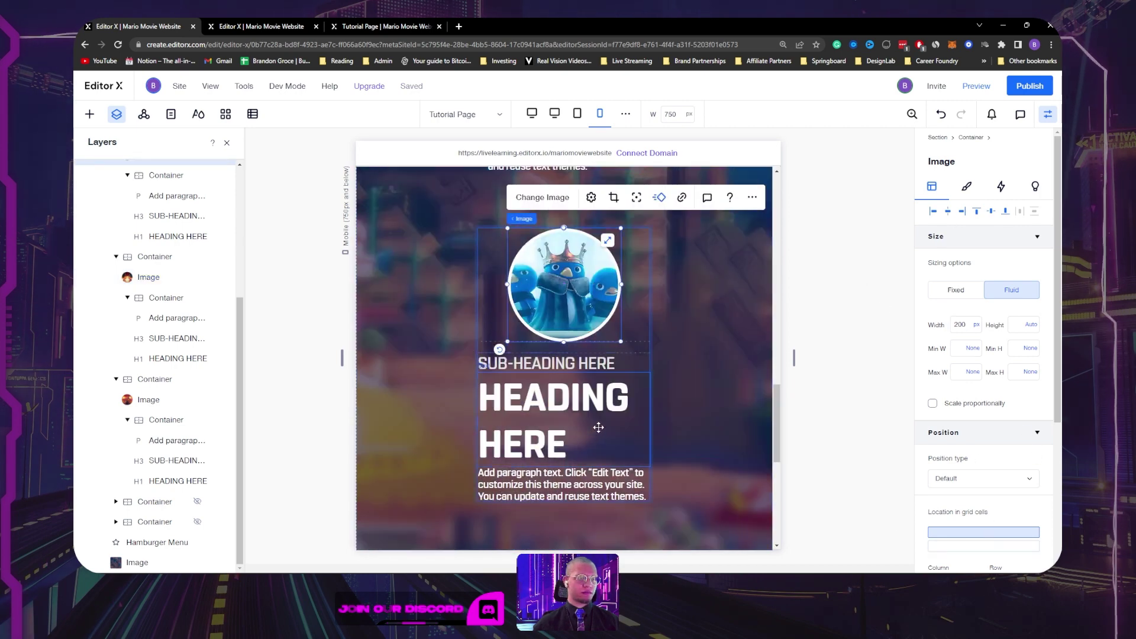
click(638, 362)
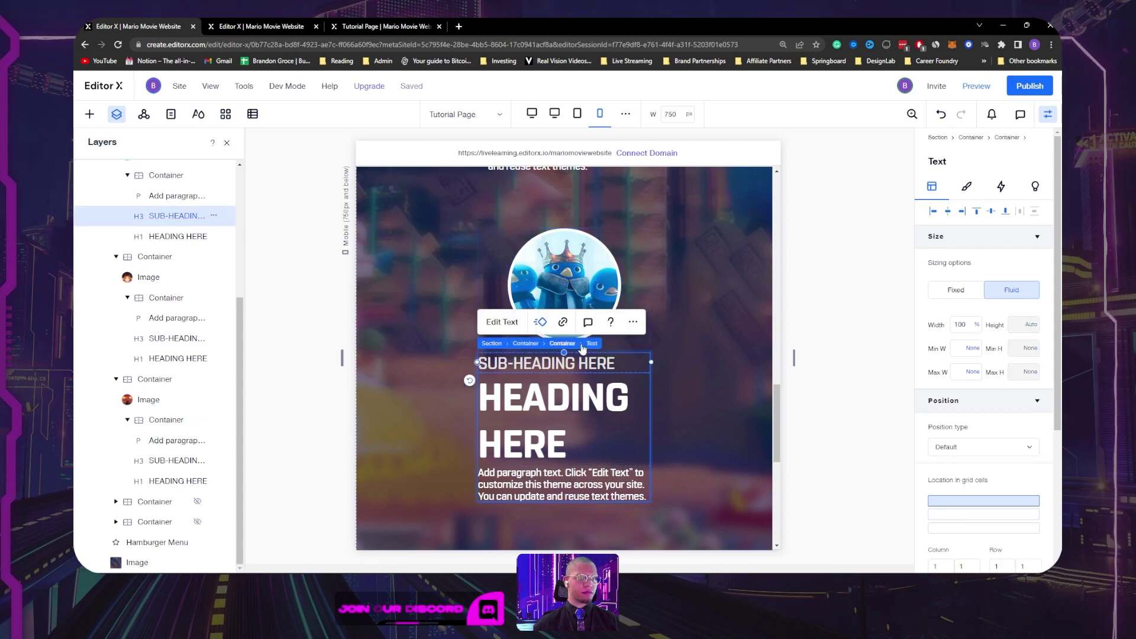
click(562, 344)
click(962, 324)
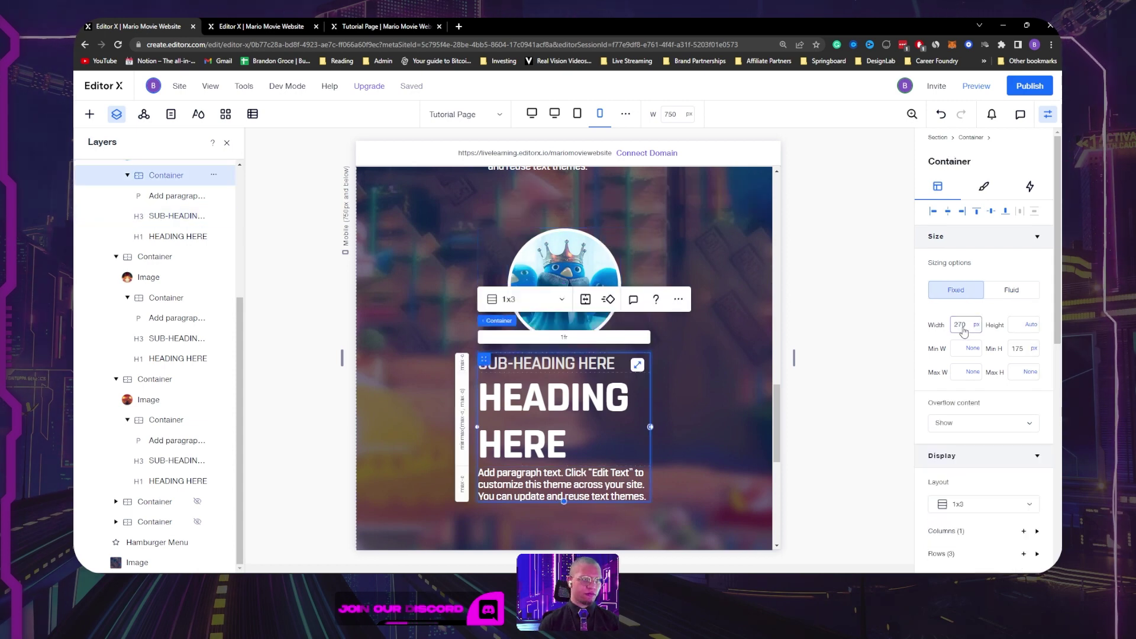
key(Return)
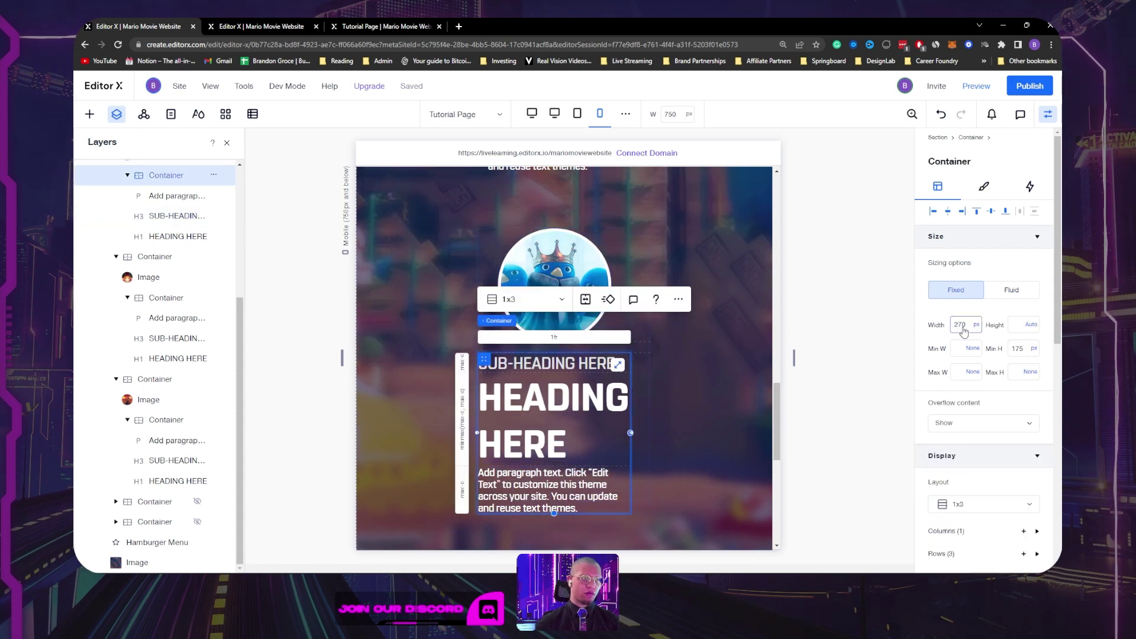
Step: Center the blue penguin section's text container horizontally and place it in the second grid row only
click(949, 213)
scroll(968, 524, down, 6)
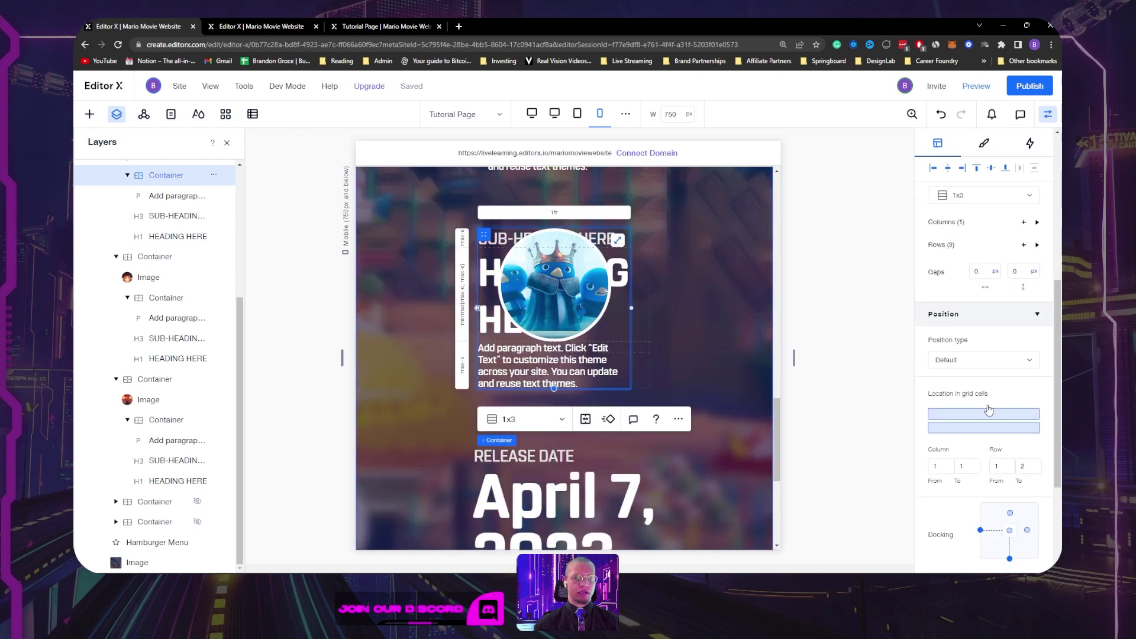
click(975, 430)
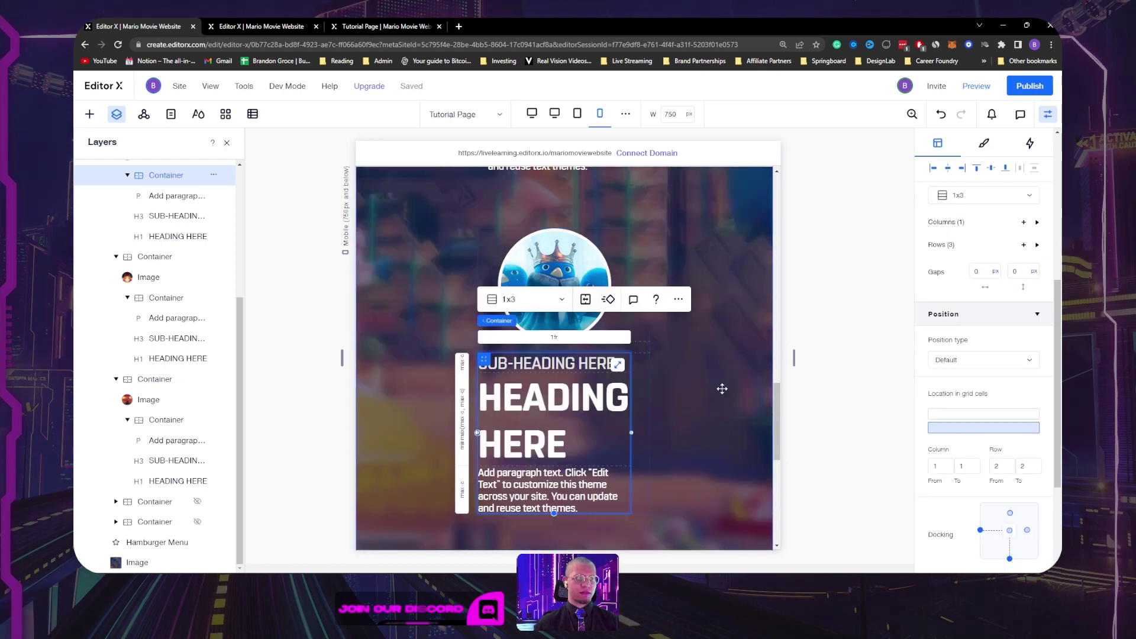
click(949, 170)
click(981, 427)
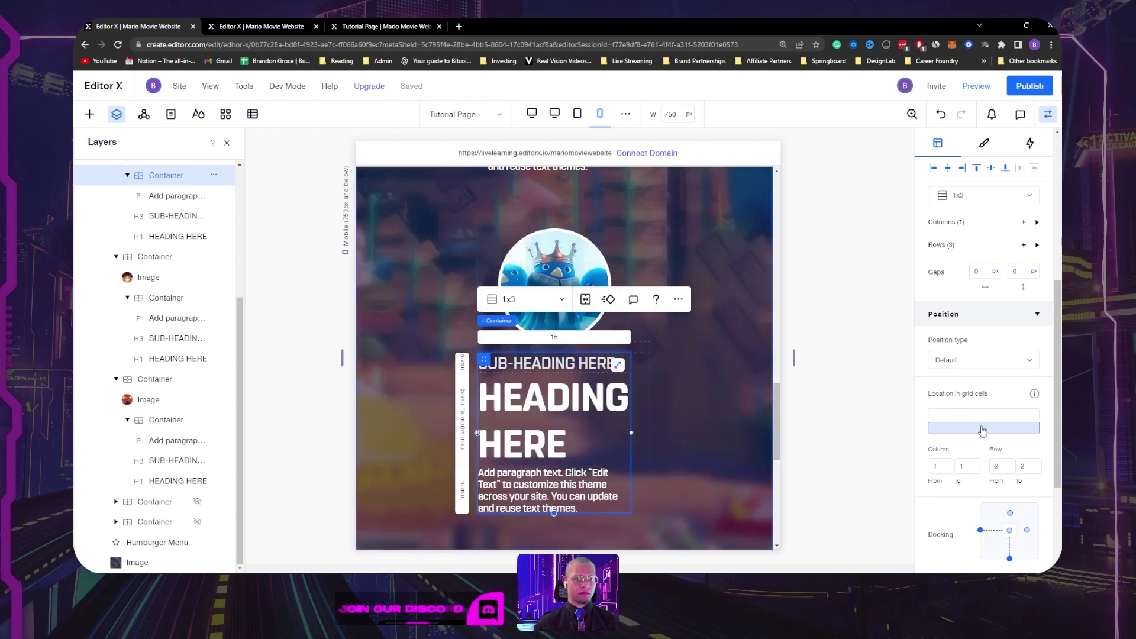
Step: Dock the penguin text container to the horizontal center and limit its grid location to row 2 again
scroll(988, 473, down, 2)
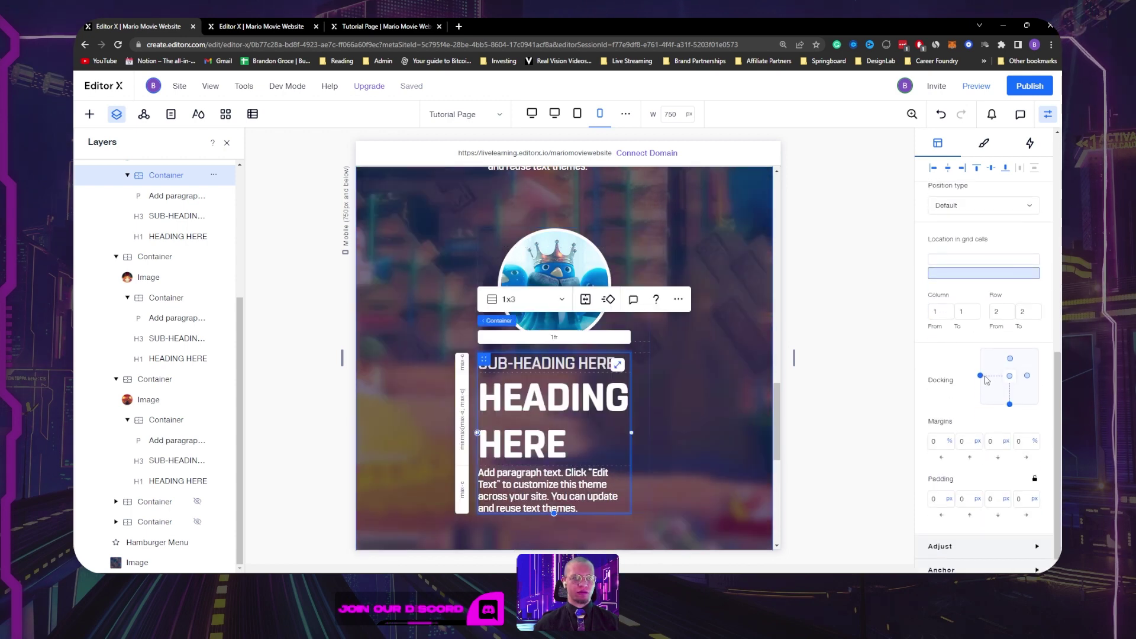
click(1010, 376)
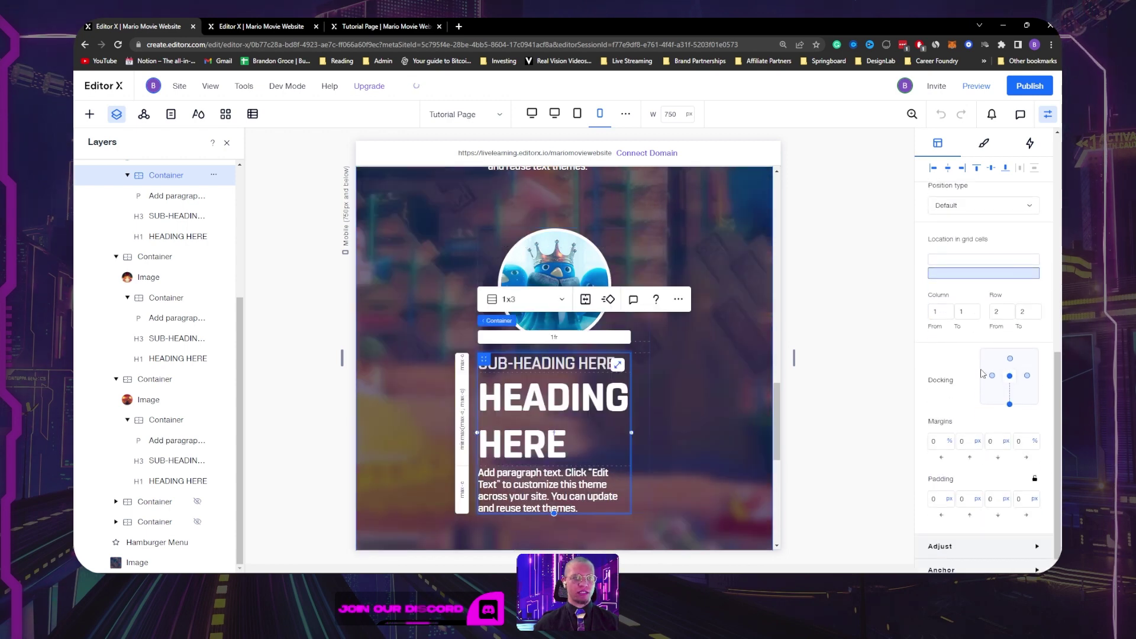
click(949, 171)
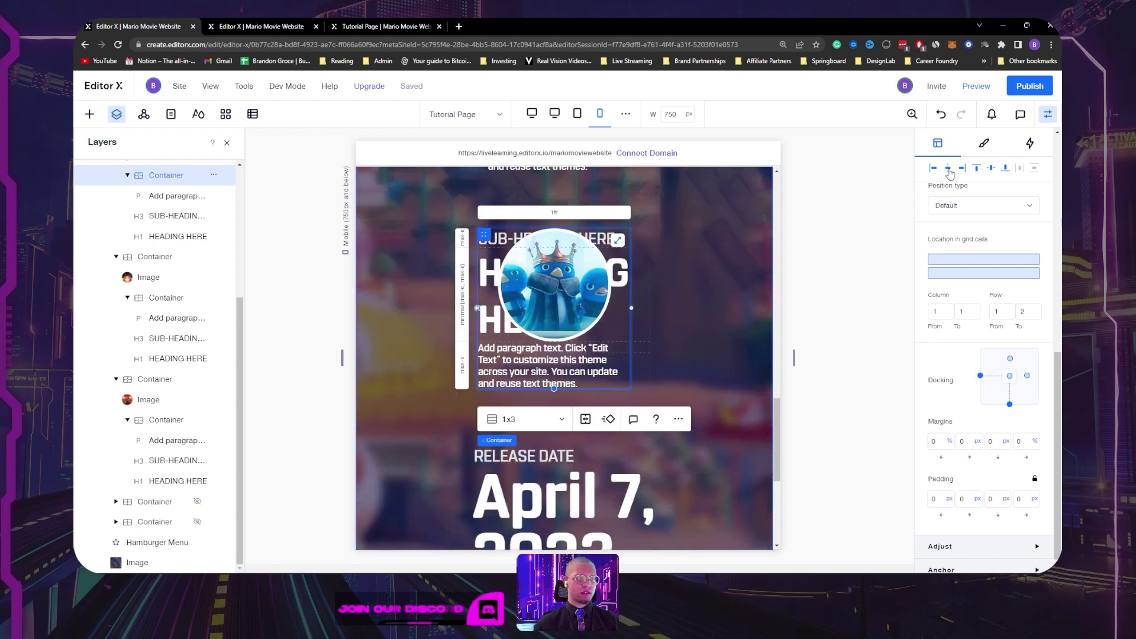
click(987, 274)
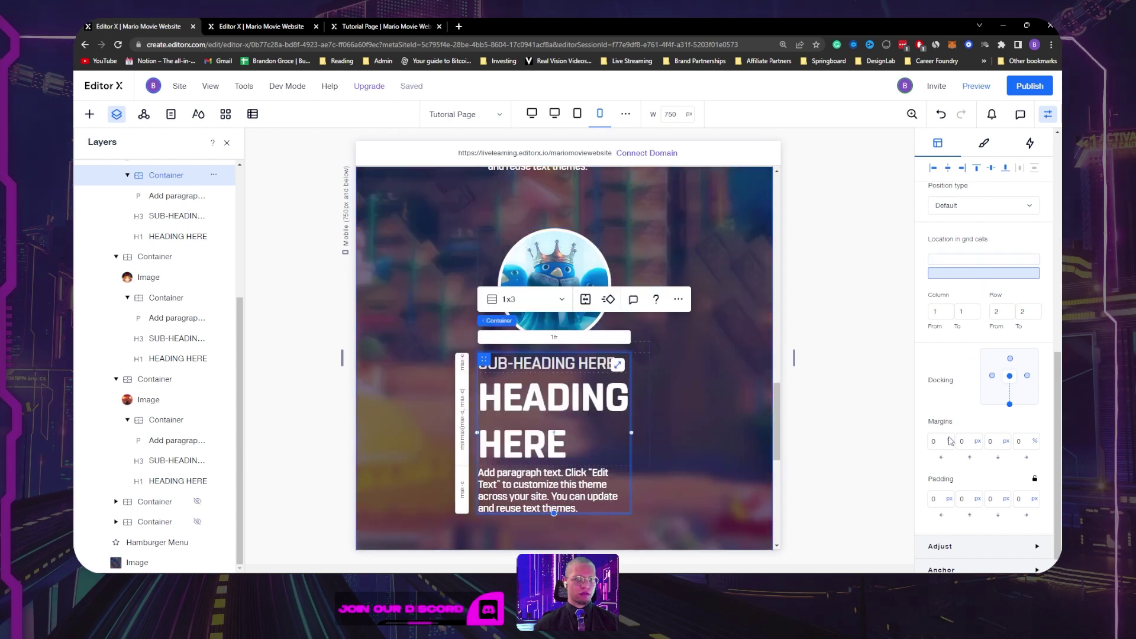
Step: Remove the minimum width of the penguin section's outer container by setting it to None
click(649, 360)
scroll(1006, 367, up, 8)
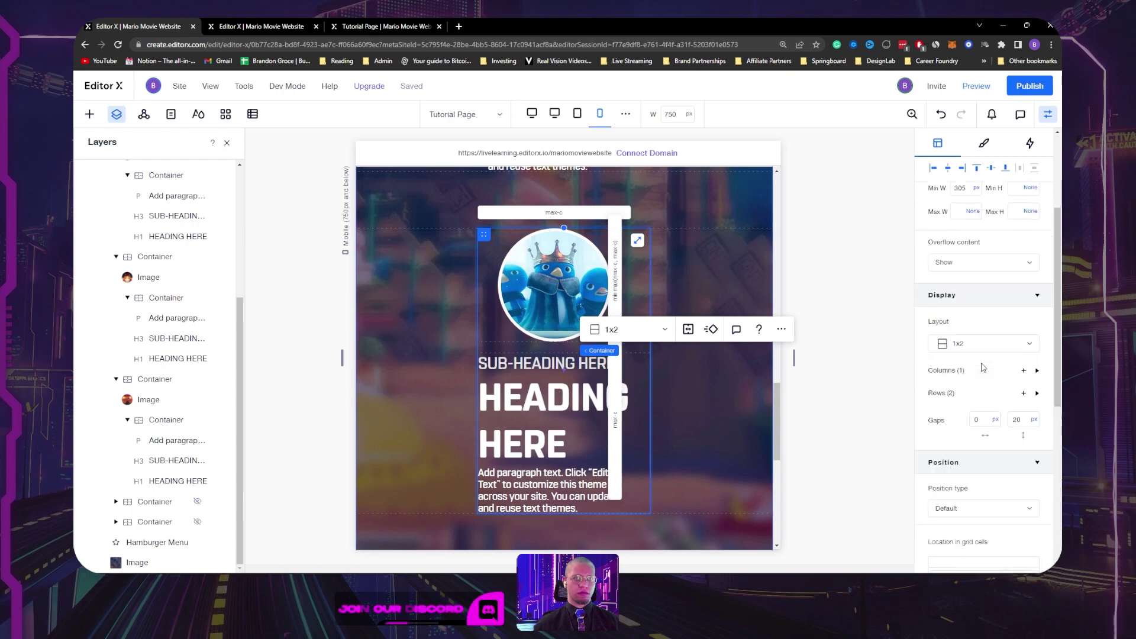
click(977, 349)
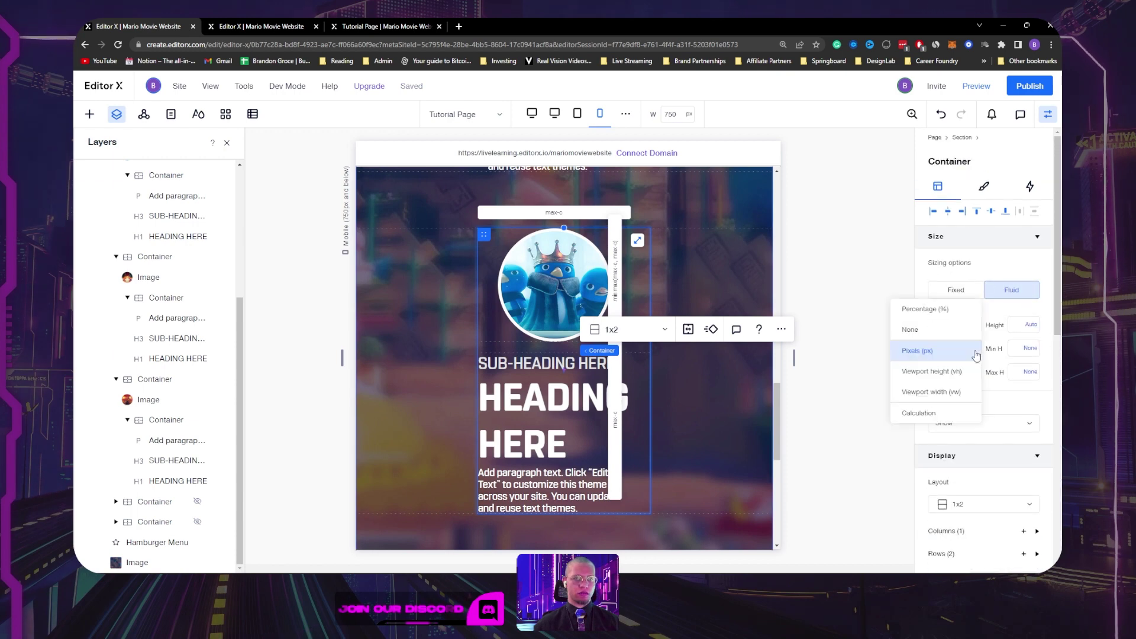
click(930, 332)
scroll(662, 422, down, 5)
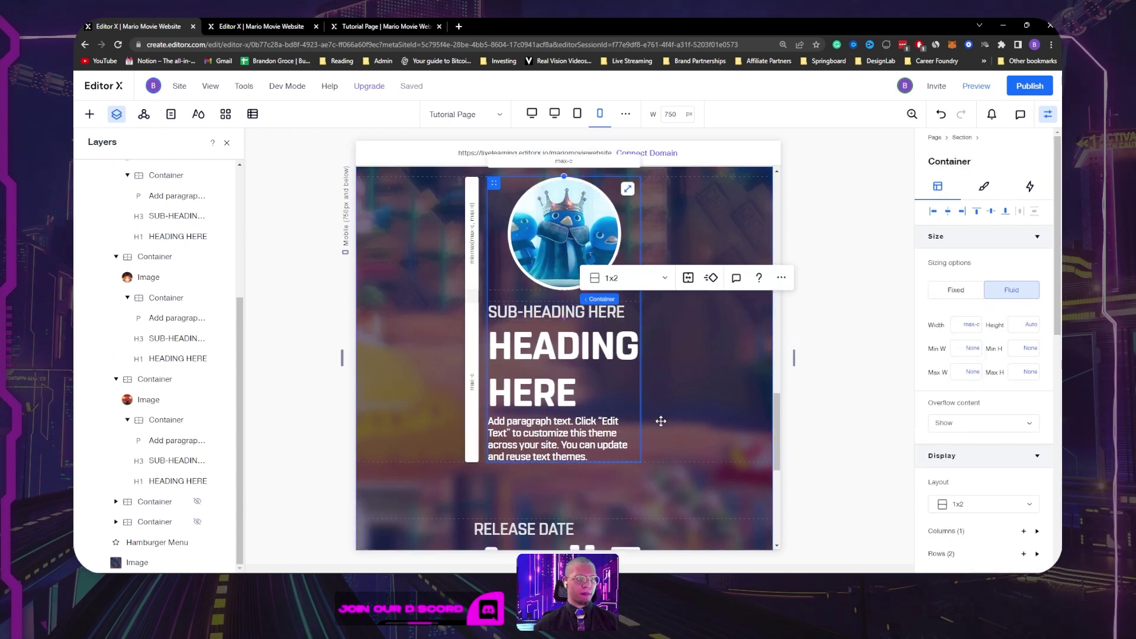
scroll(951, 386, down, 5)
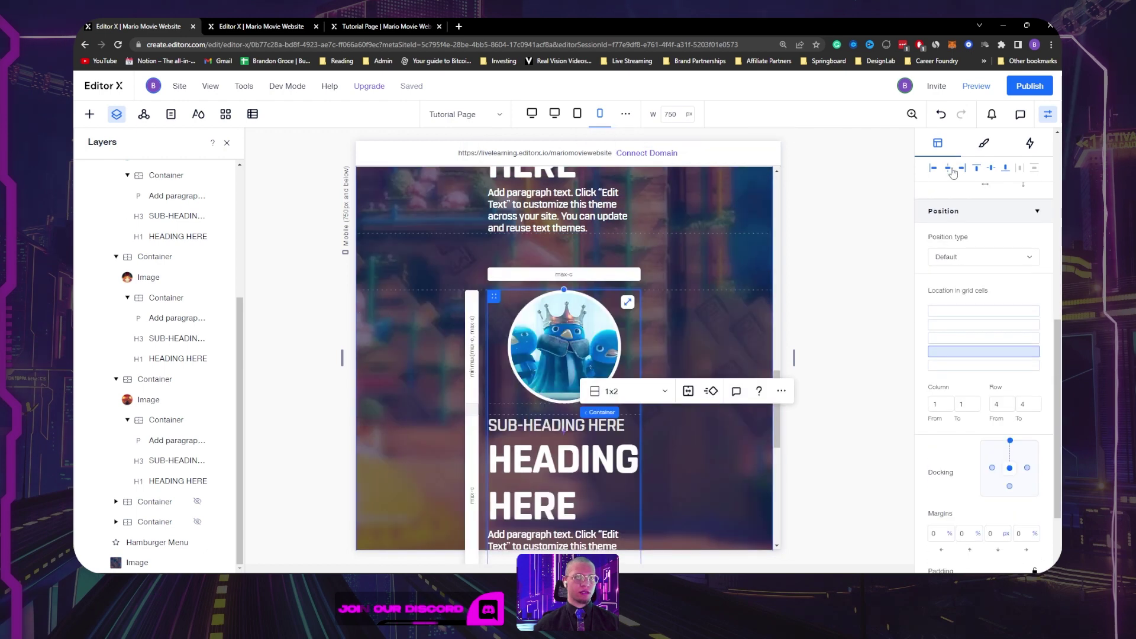
Step: Check the alignment and grid placement of the release date container and review the sections above it
scroll(718, 335, down, 8)
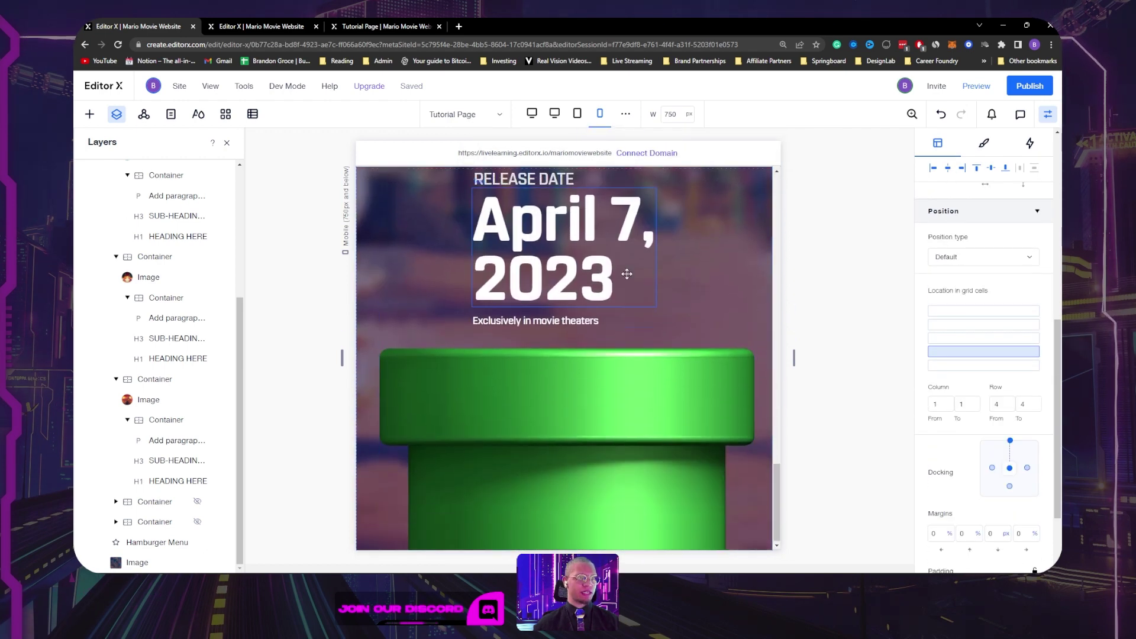
click(623, 293)
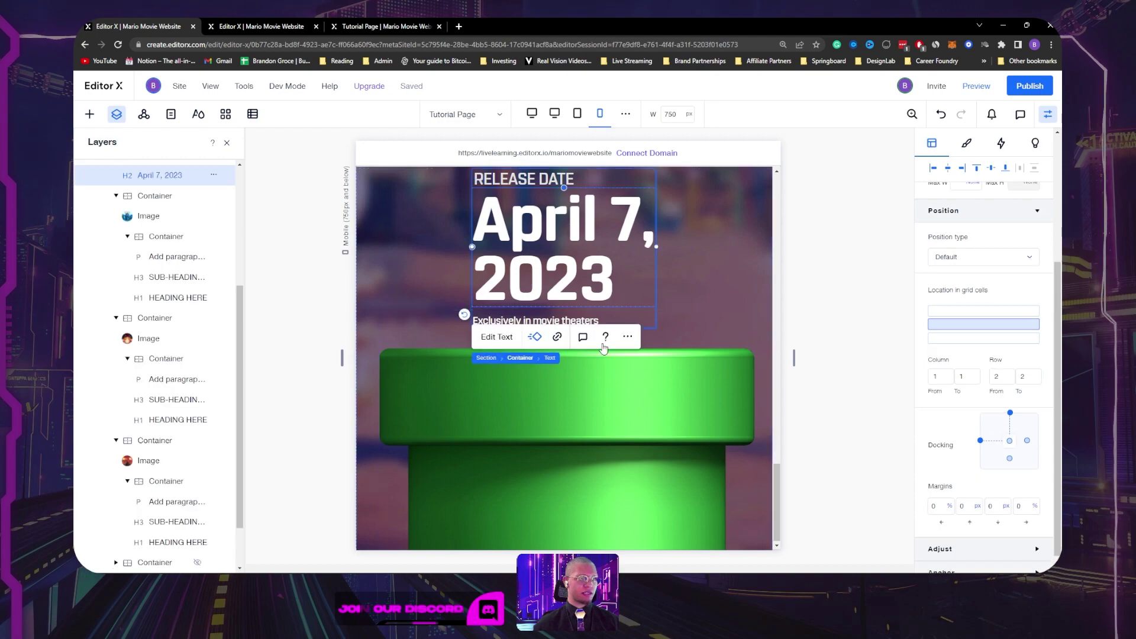
click(520, 358)
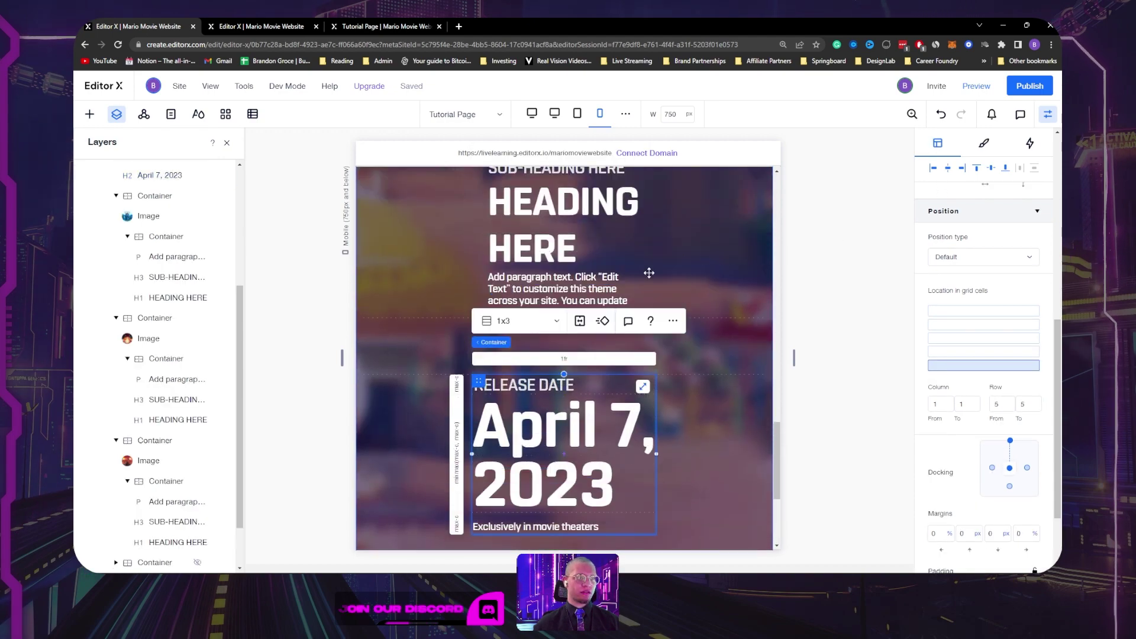
scroll(649, 272, up, 15)
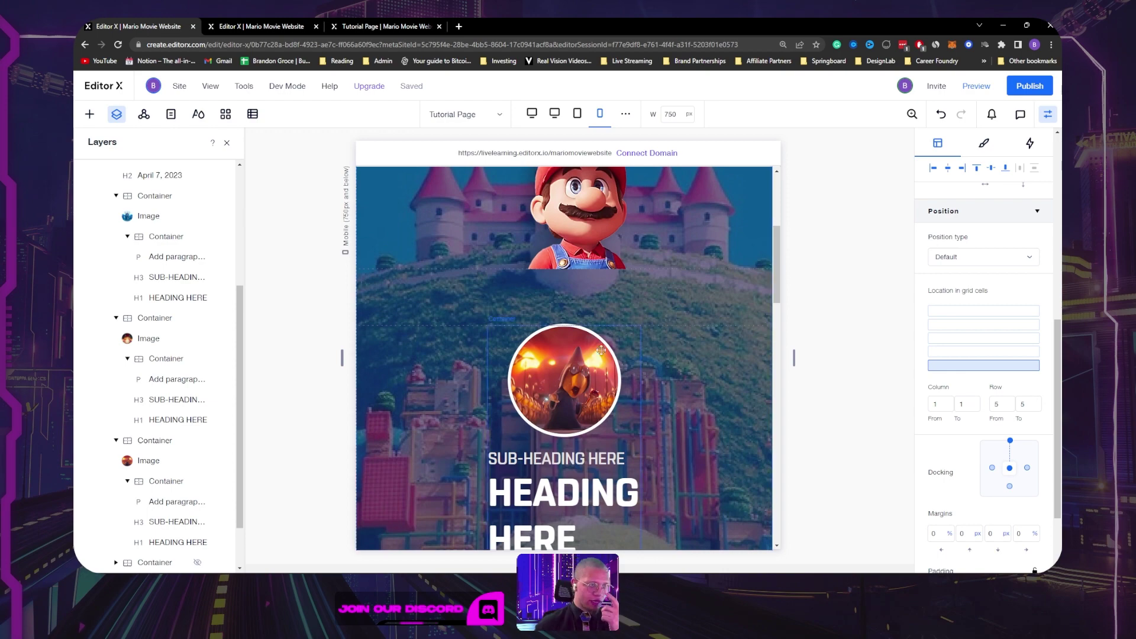
Step: Switch to the V2 page's browser tab and examine the sizing and spacing of its Text Section 1 container
click(261, 26)
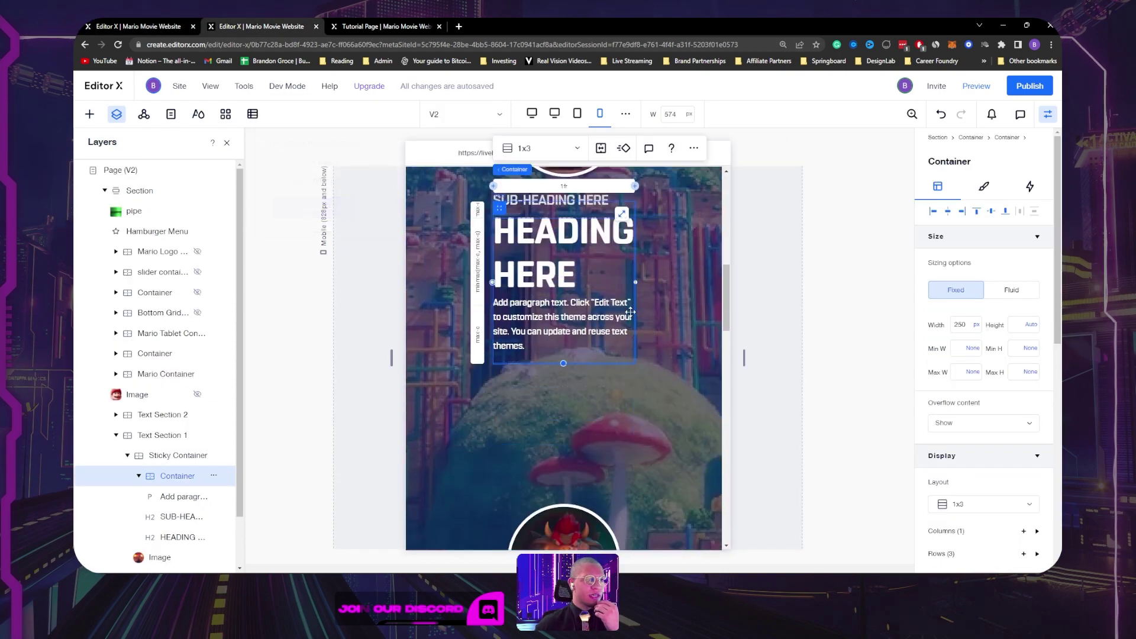
scroll(660, 361, up, 1)
click(664, 333)
scroll(668, 364, up, 3)
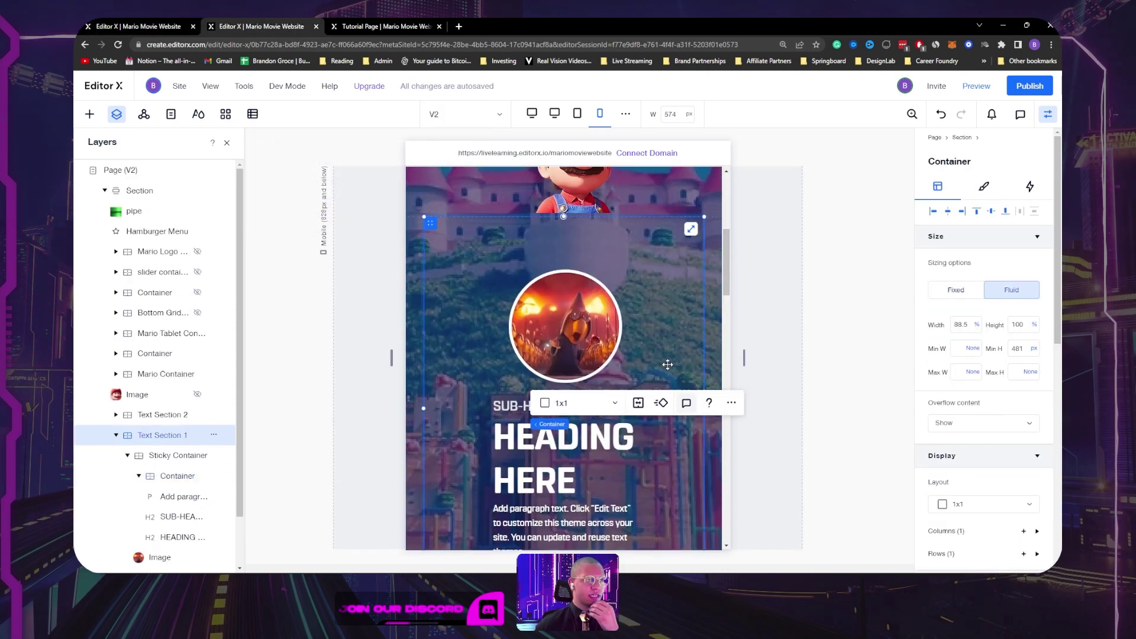
scroll(657, 415, down, 3)
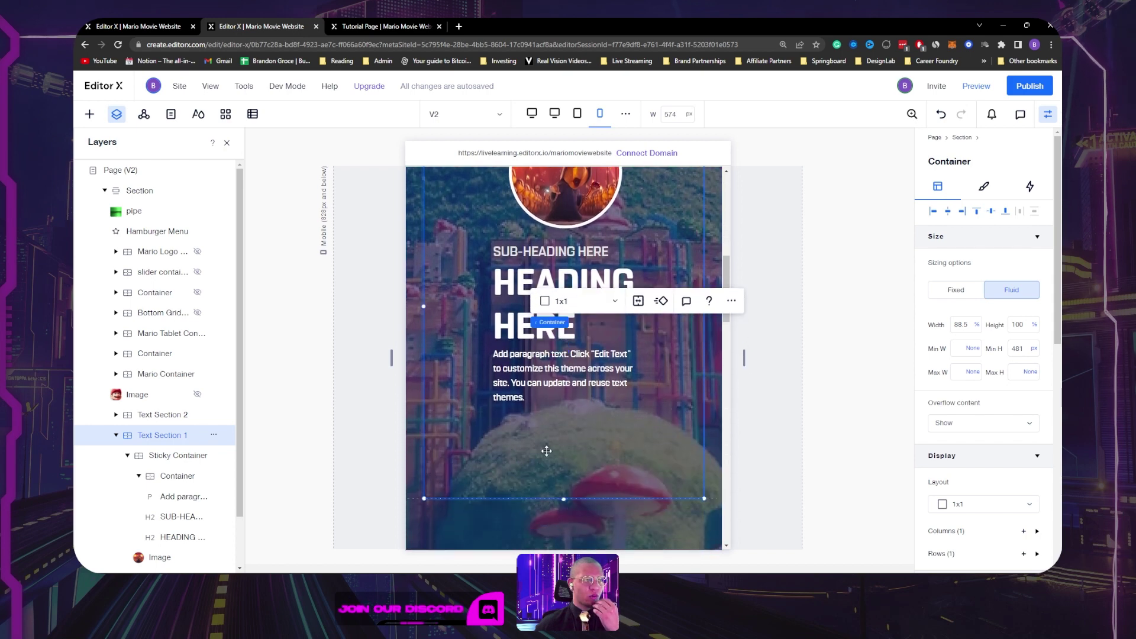
scroll(564, 359, up, 1)
scroll(604, 145, up, 2)
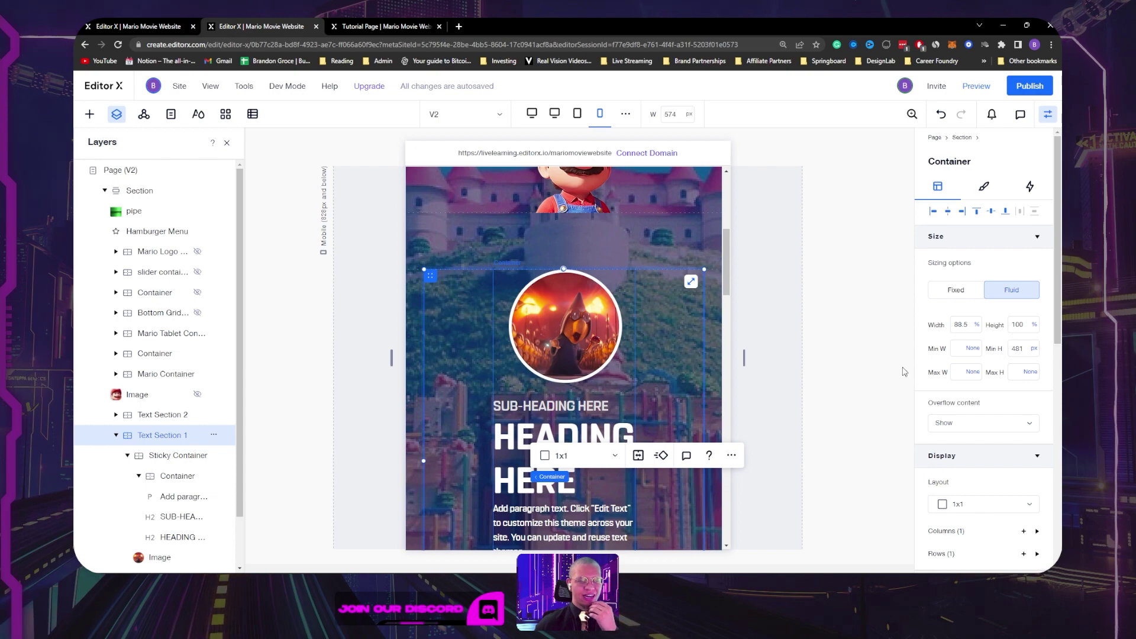
scroll(761, 329, down, 6)
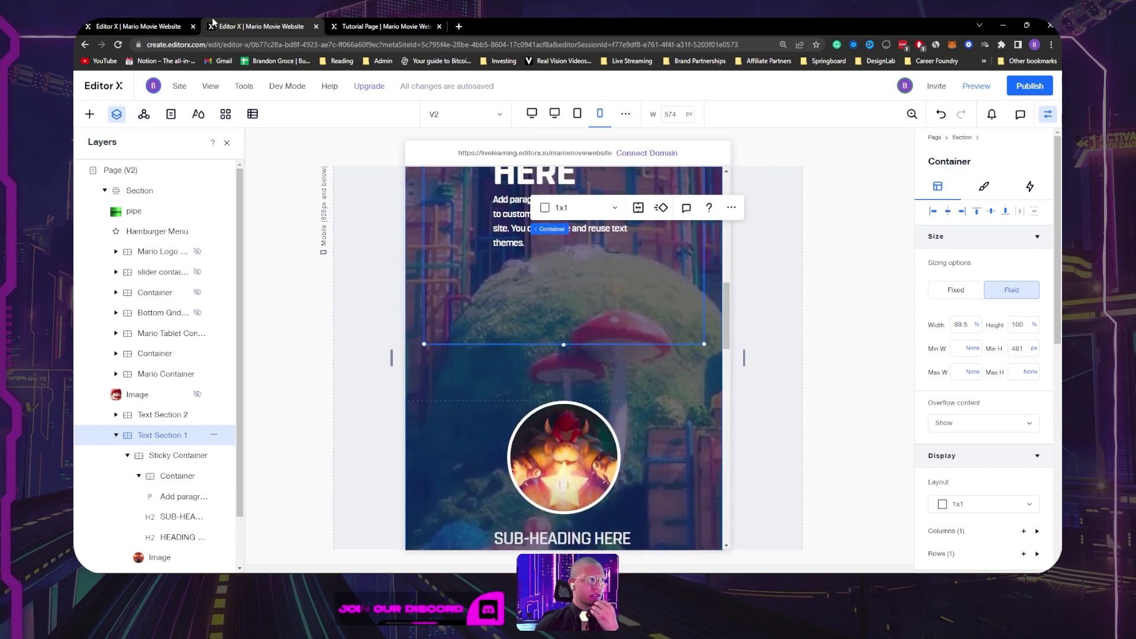
Step: Return to the Tutorial Page browser tab and select the section that holds all the page's grid rows
click(145, 26)
scroll(640, 403, down, 3)
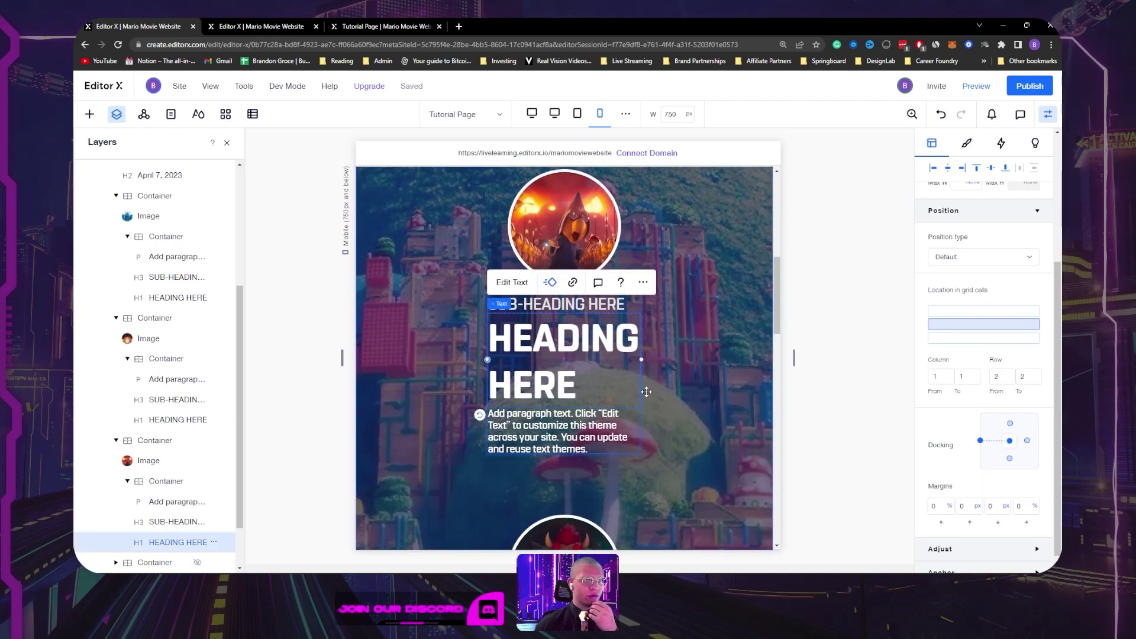
click(701, 366)
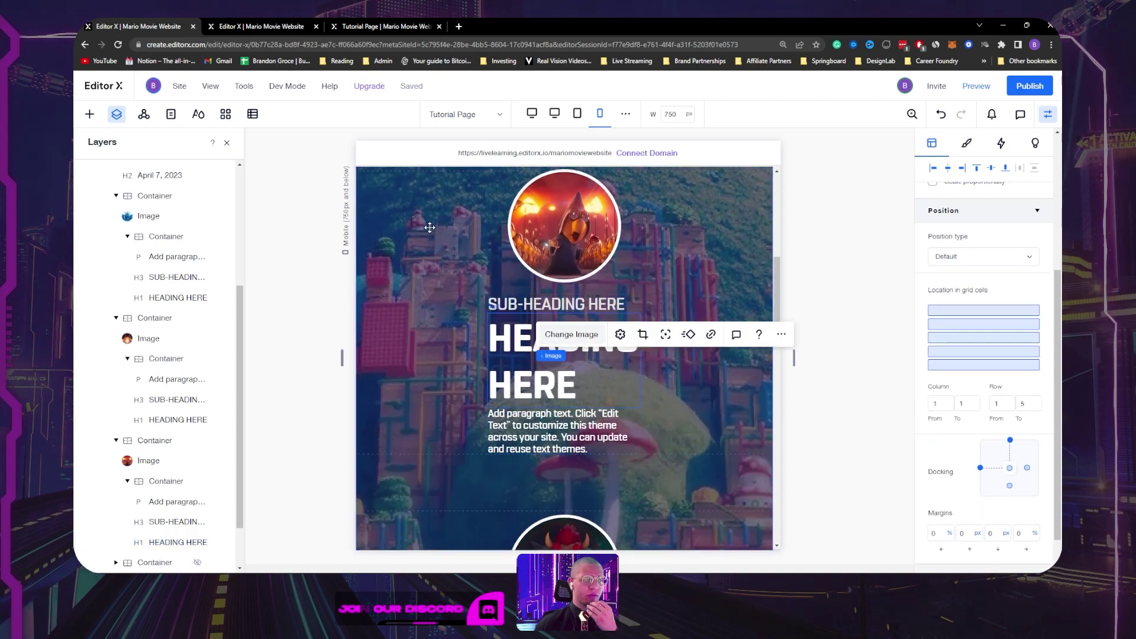
scroll(426, 223, down, 2)
scroll(397, 245, up, 4)
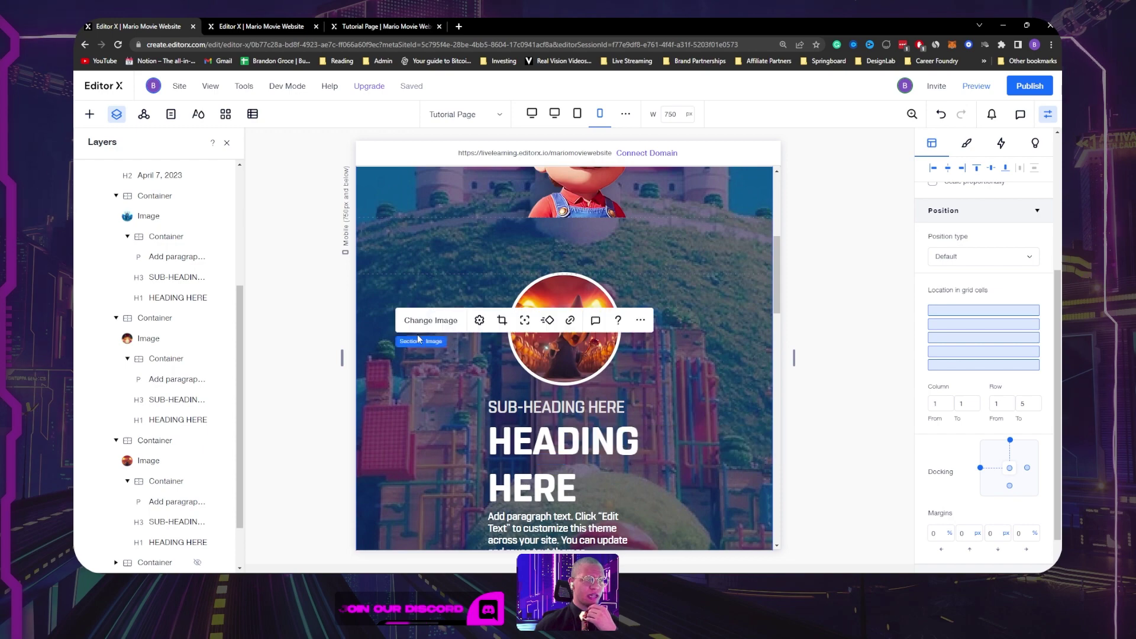
click(411, 343)
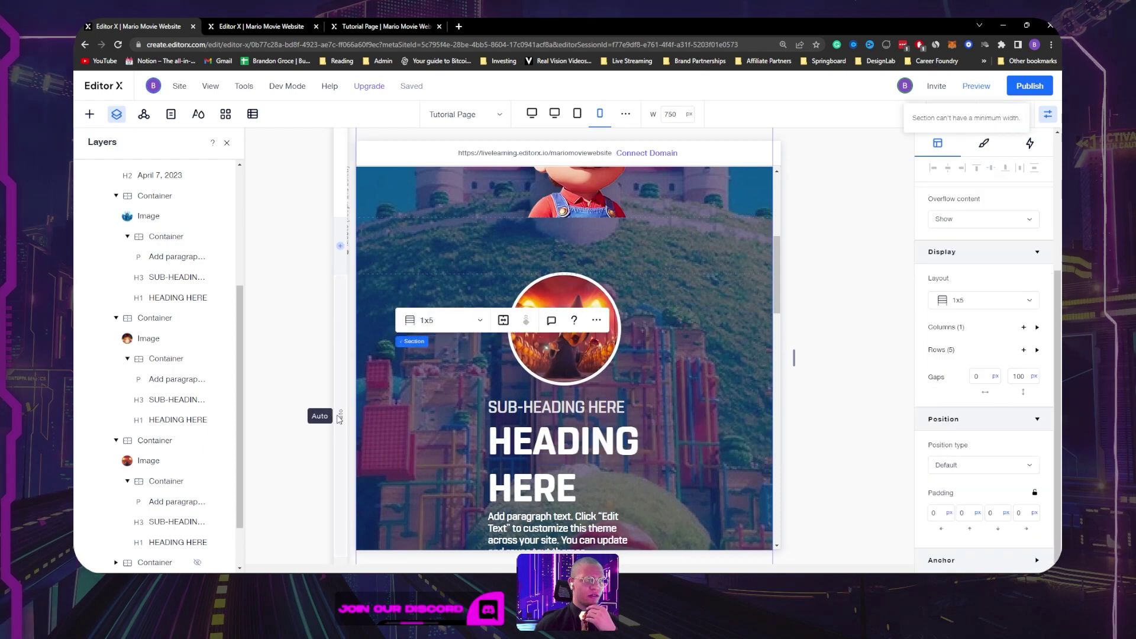
Step: Change the height of the section's second grid row from Auto to 500 px
scroll(342, 419, down, 2)
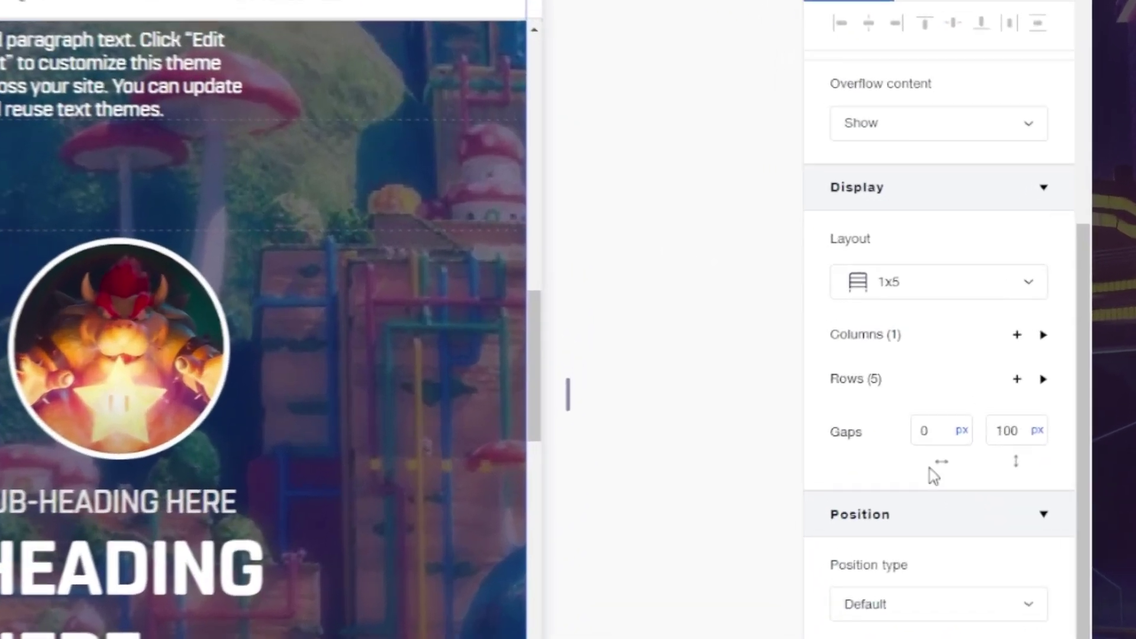
click(1044, 381)
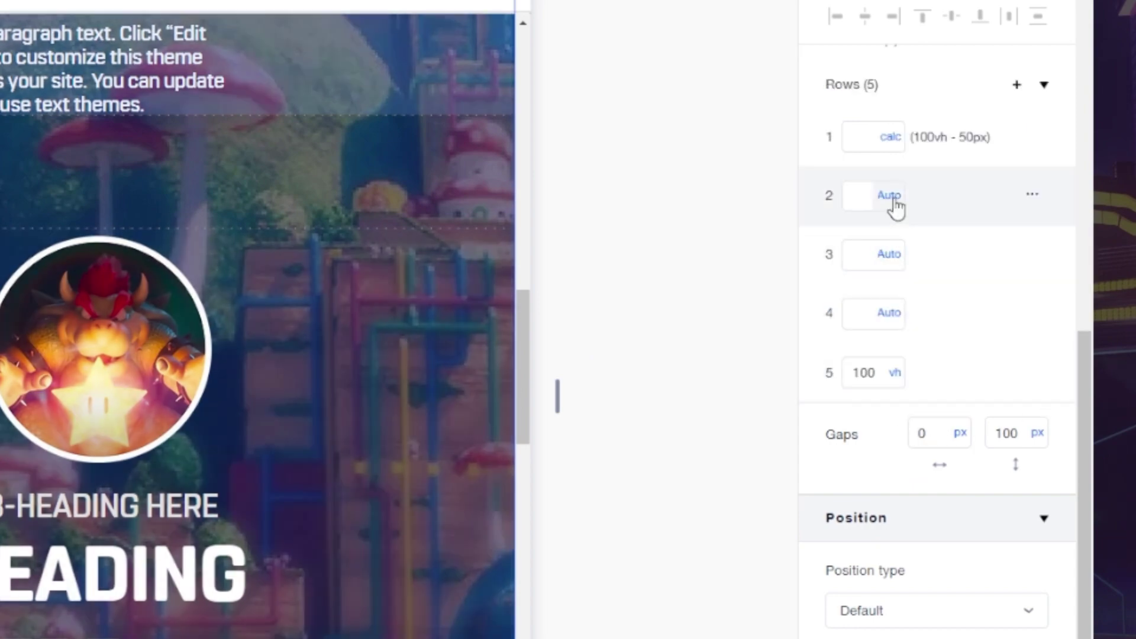
scroll(365, 318, up, 4)
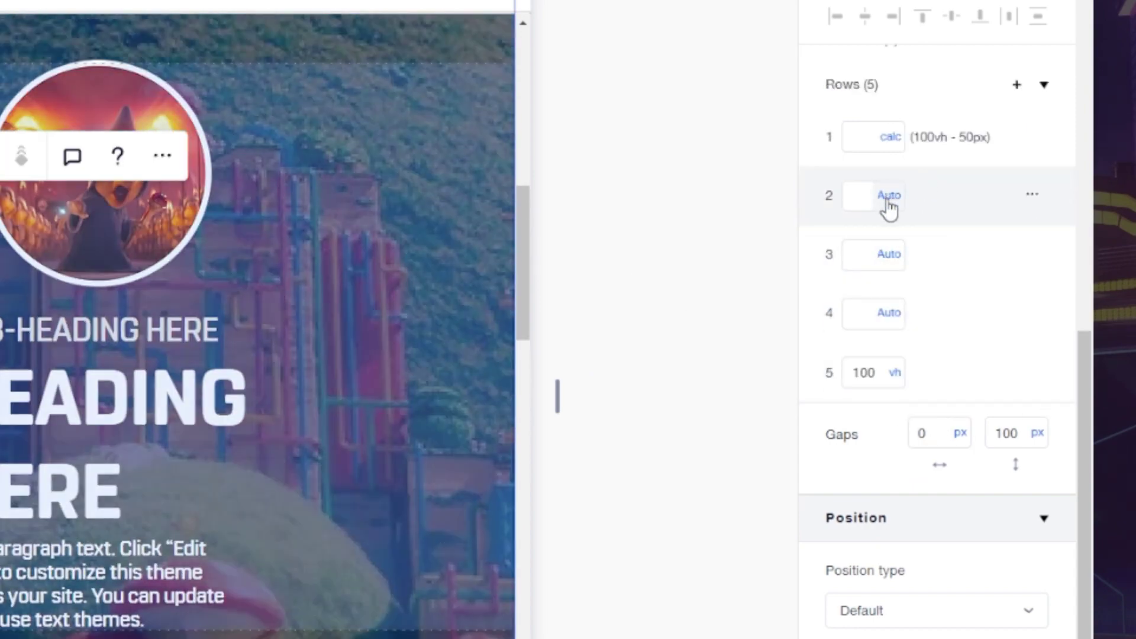
click(889, 195)
click(924, 245)
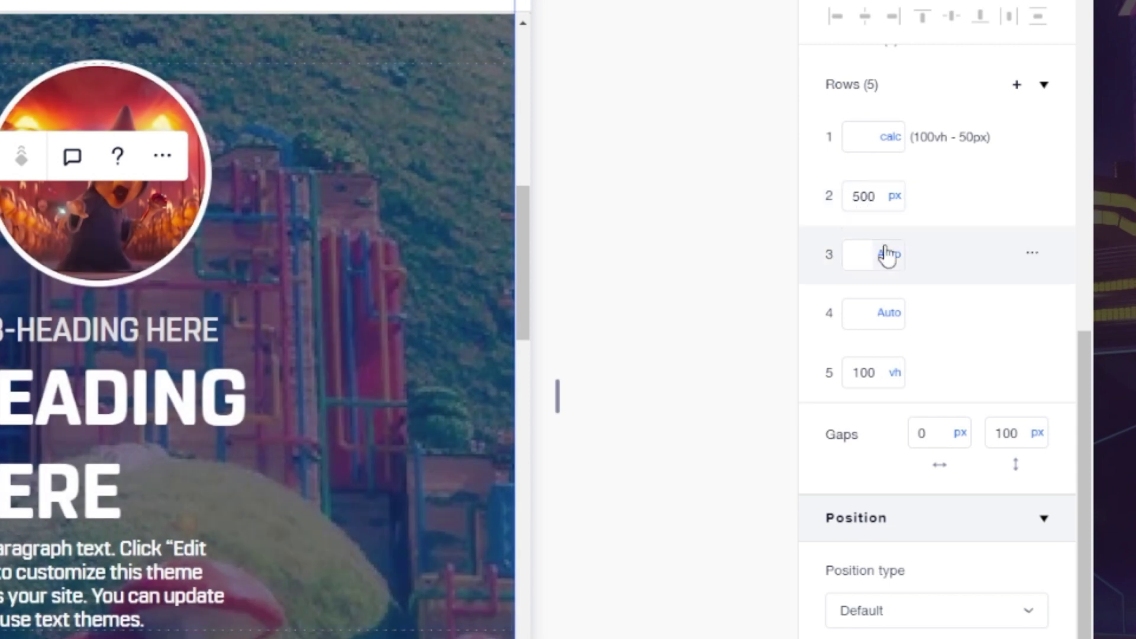
Step: Set the heights of the section's third and fourth grid rows to 500 px each
click(890, 255)
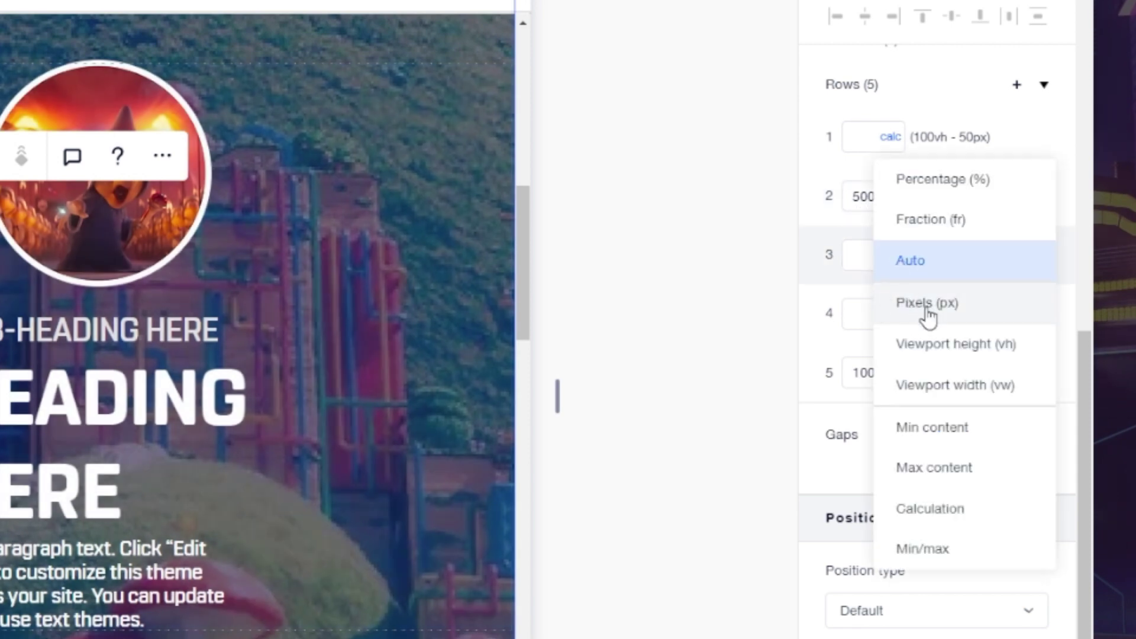
click(927, 304)
double_click(875, 250)
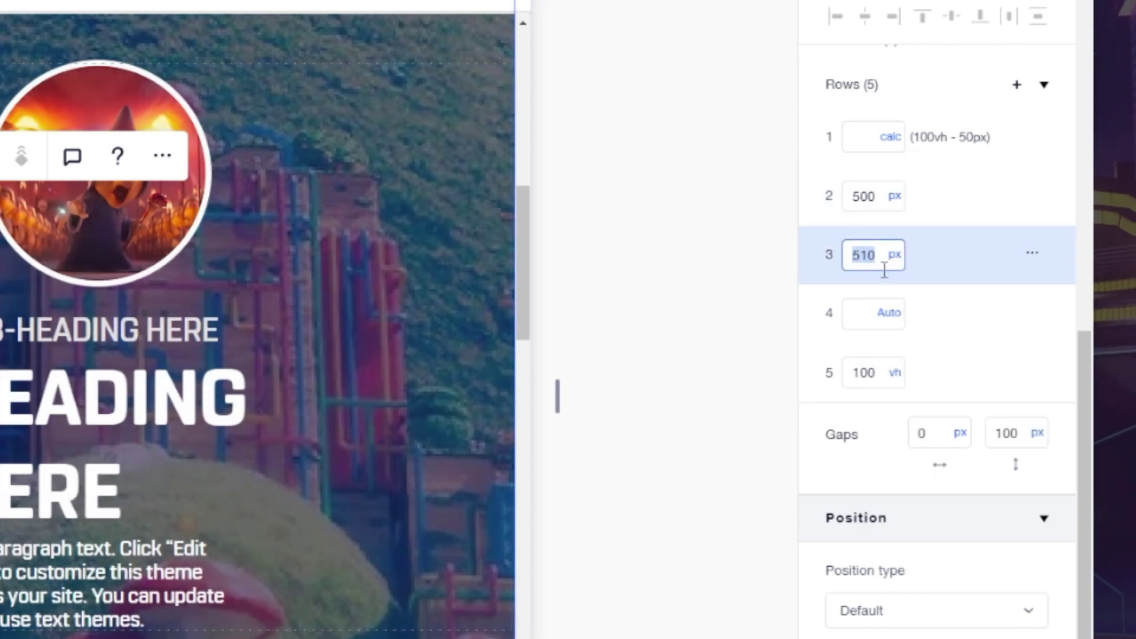
text(500)
key(Return)
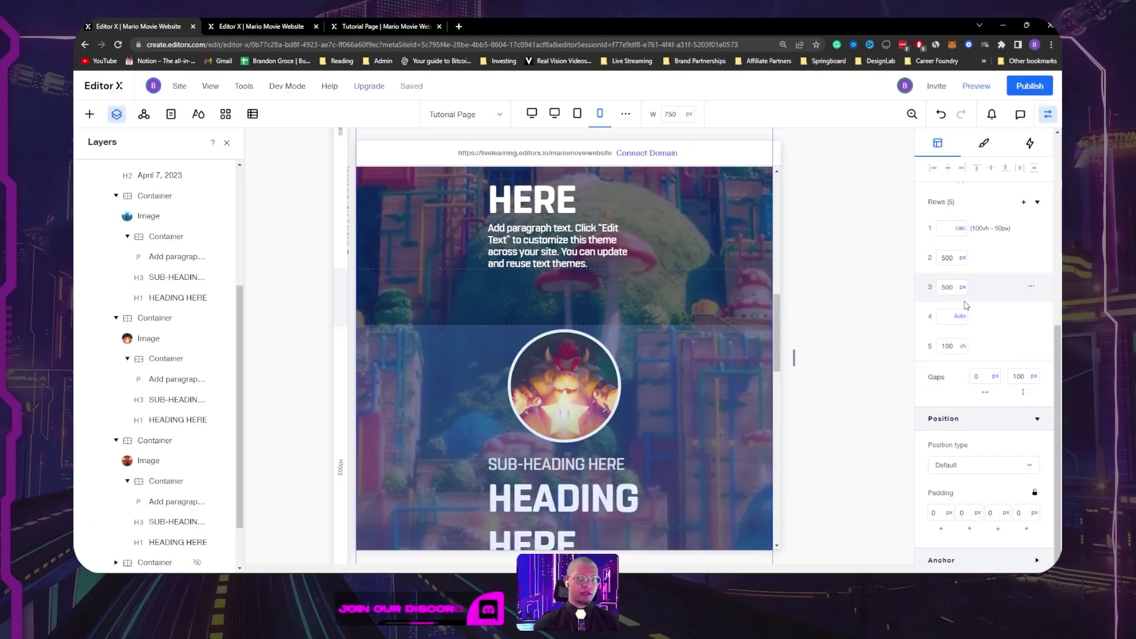
click(948, 318)
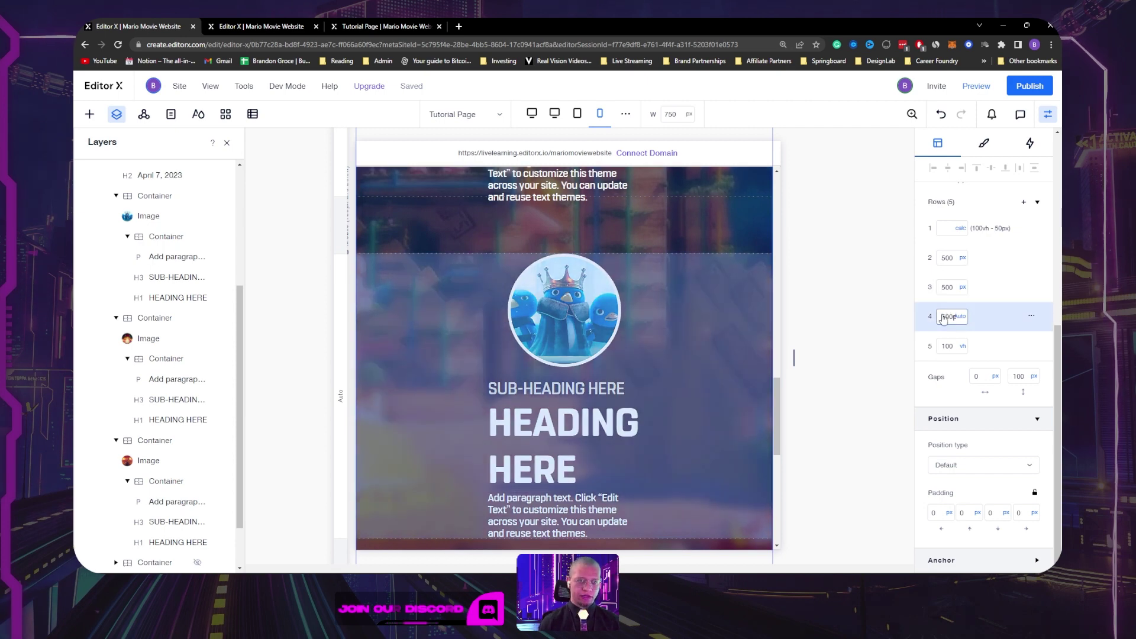
text(500)
key(Return)
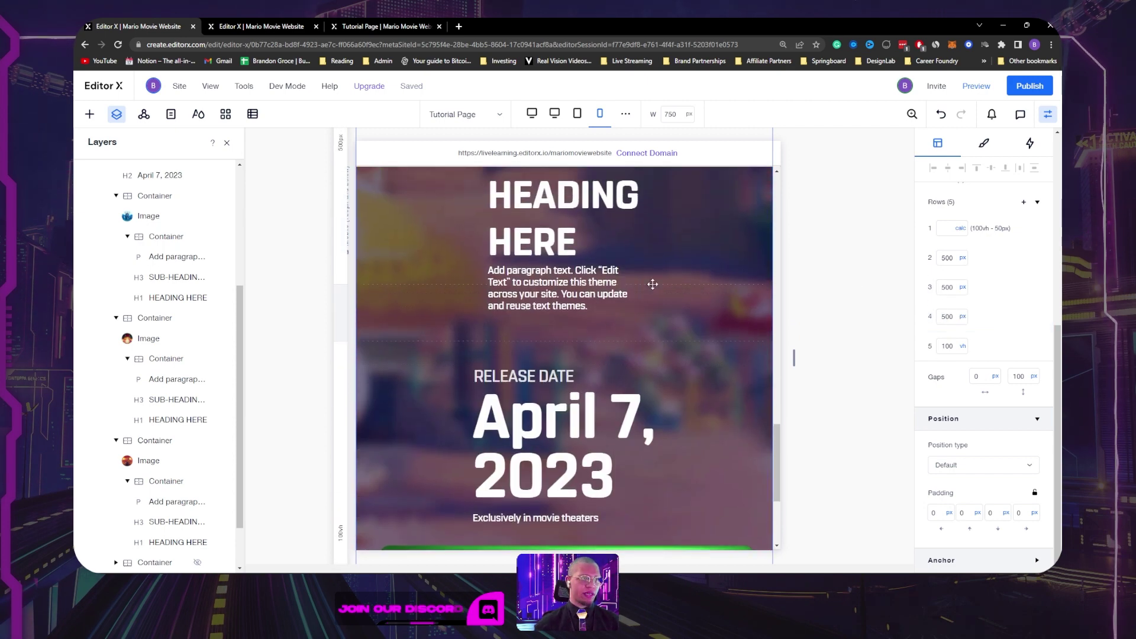
Step: Set the height of the section's second grid row to 800 px
scroll(653, 284, up, 4)
click(953, 254)
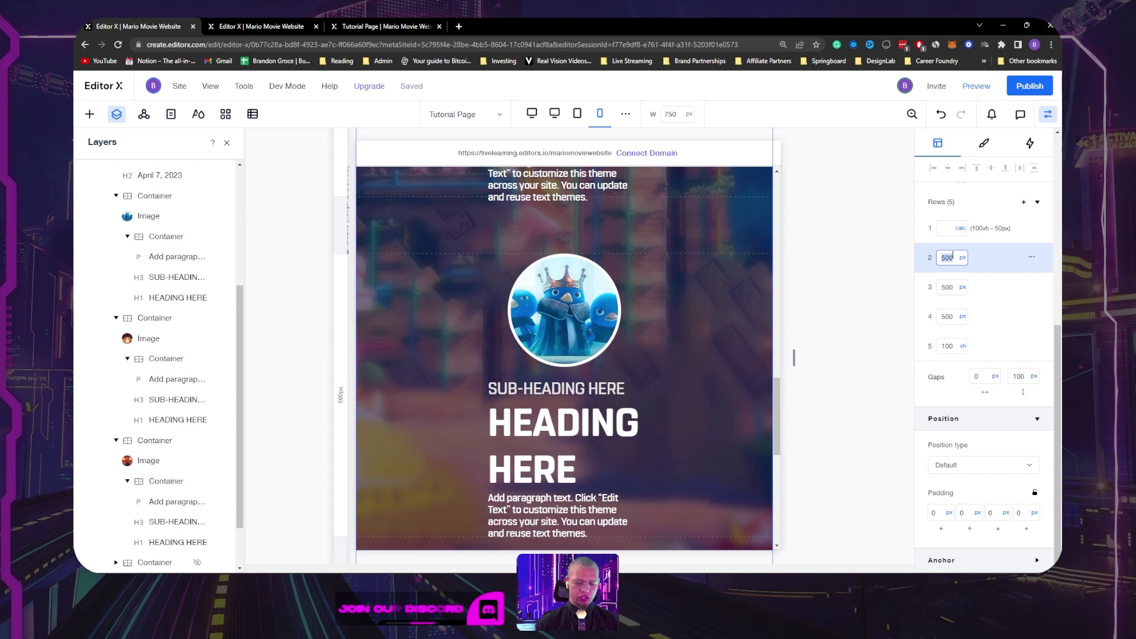
key(Return)
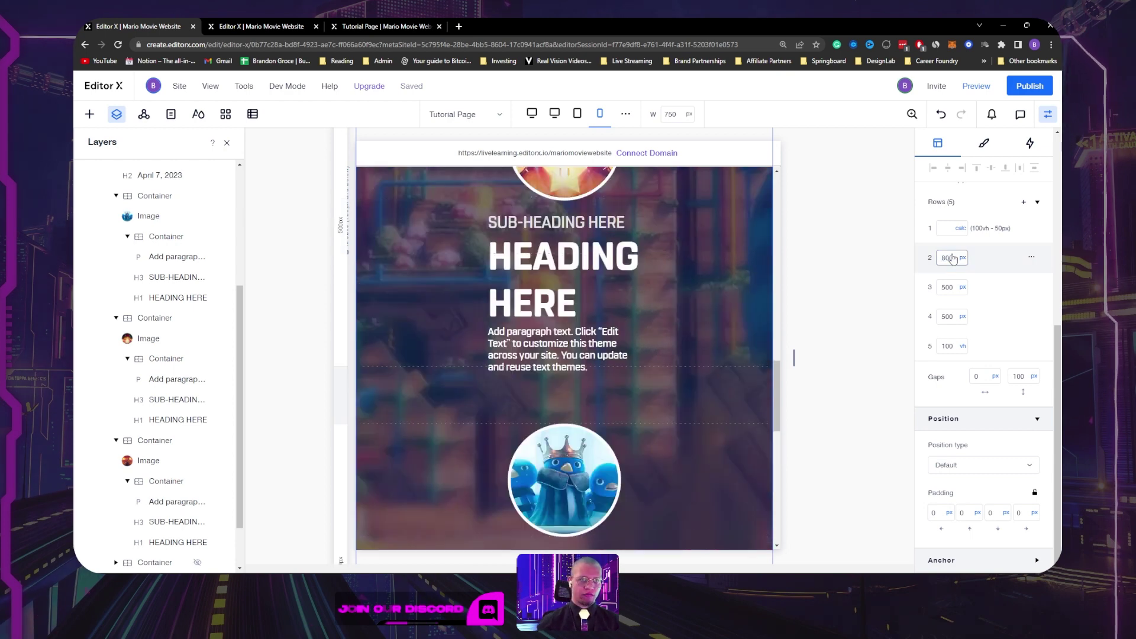
Step: Set the heights of the section's third and fourth grid rows to 800 px each
click(947, 287)
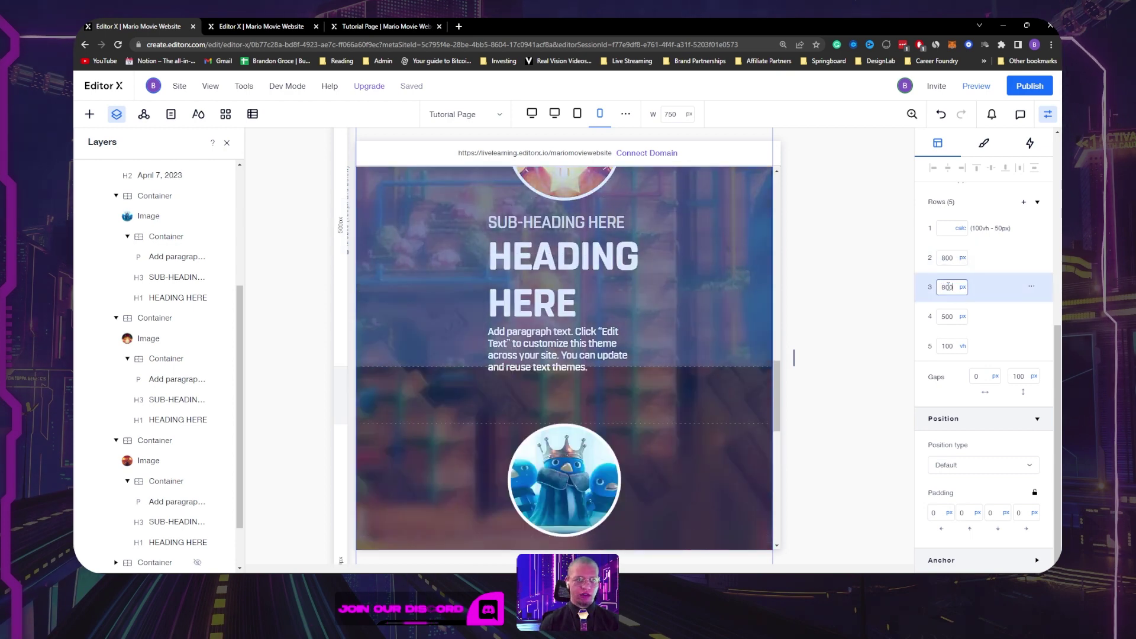
text(800)
key(Return)
click(949, 317)
text(80)
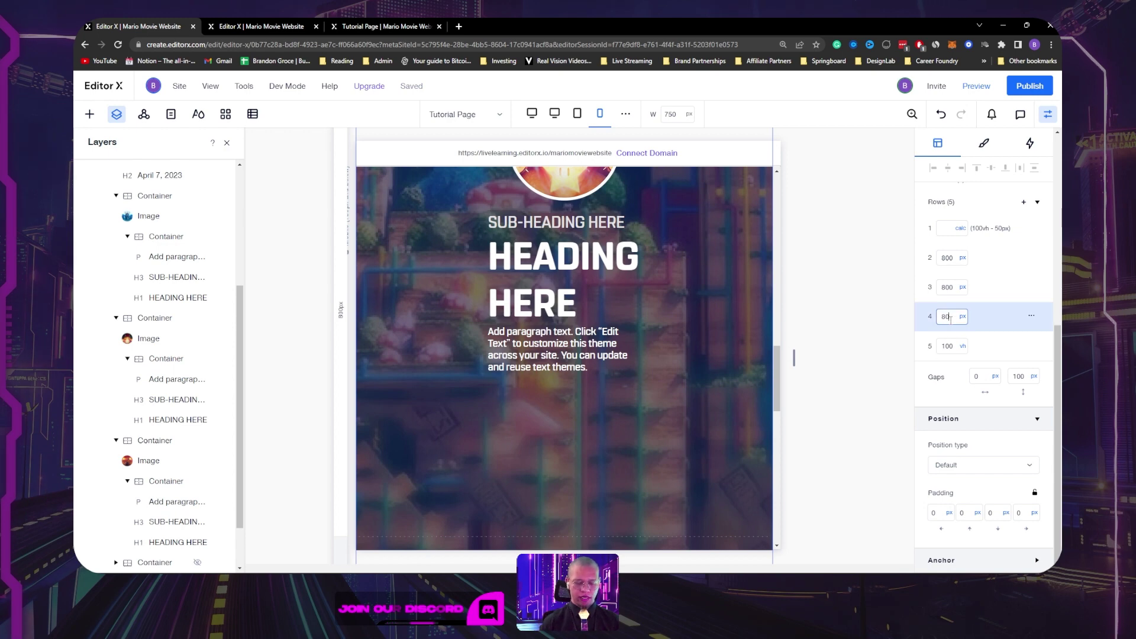
text(0)
key(Return)
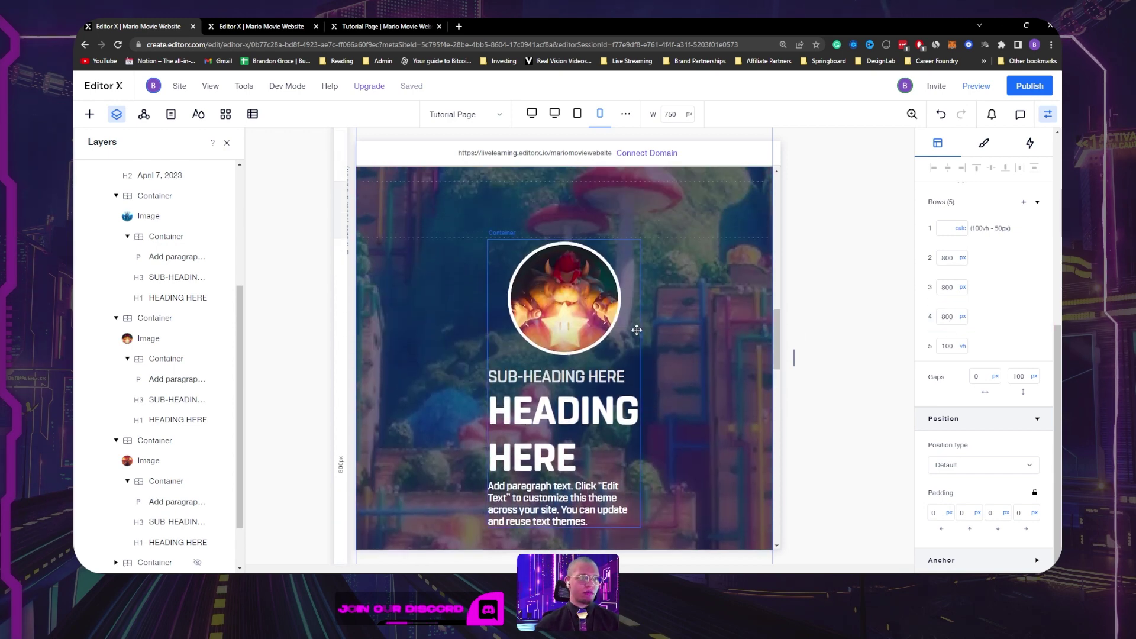
Step: Try to top-align the content container in the third grid row, and select the one in the second row
click(639, 305)
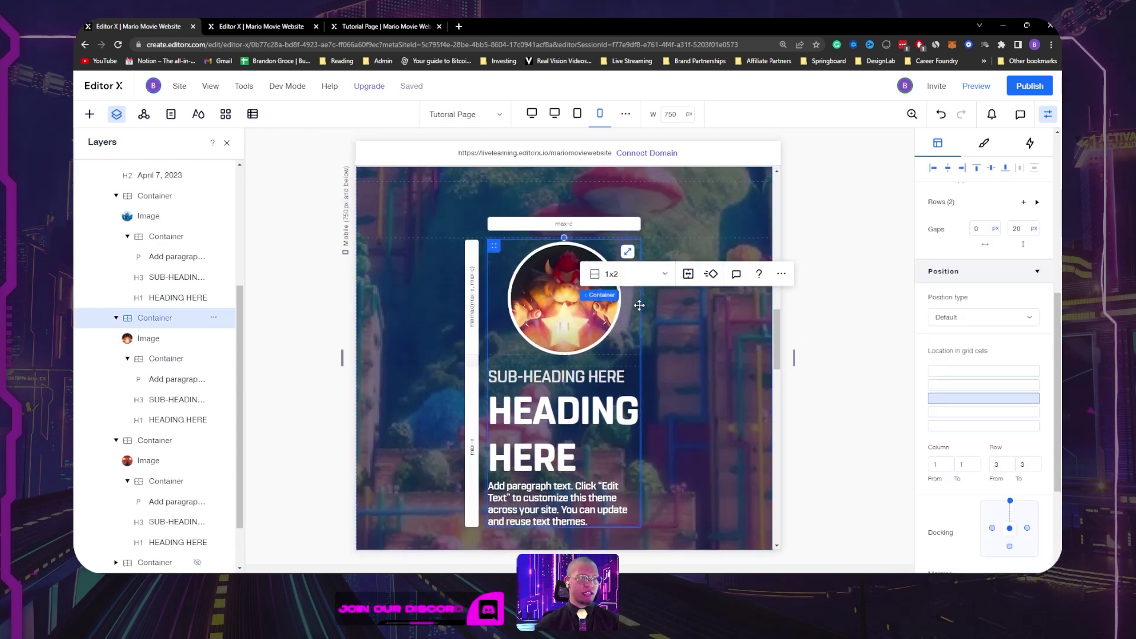
click(976, 169)
scroll(705, 242, up, 8)
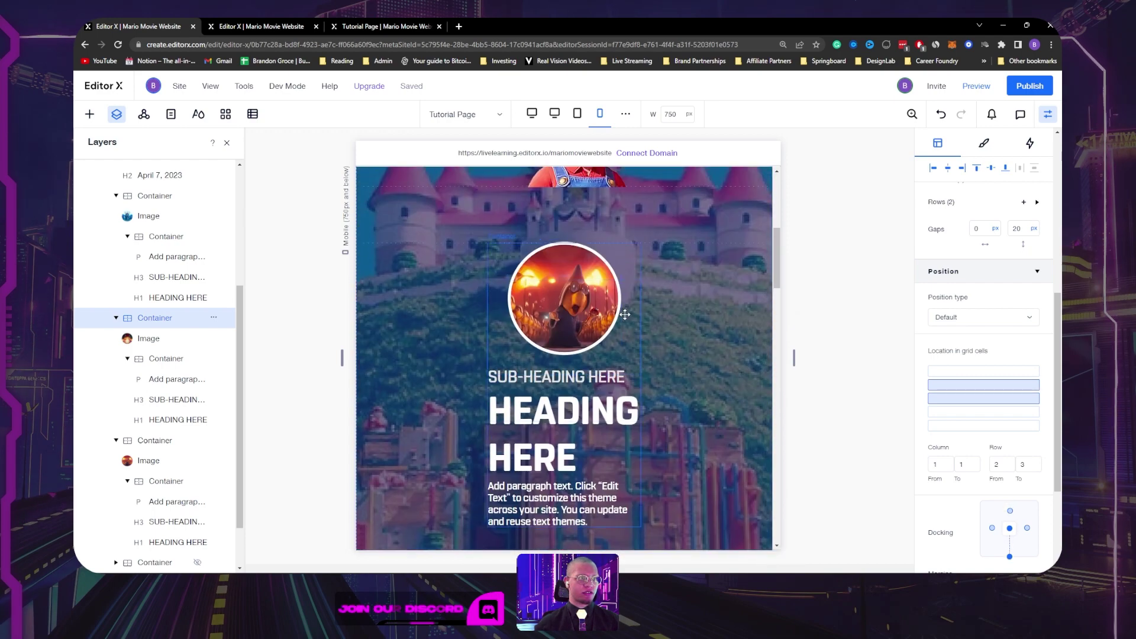
scroll(625, 315, up, 3)
click(631, 411)
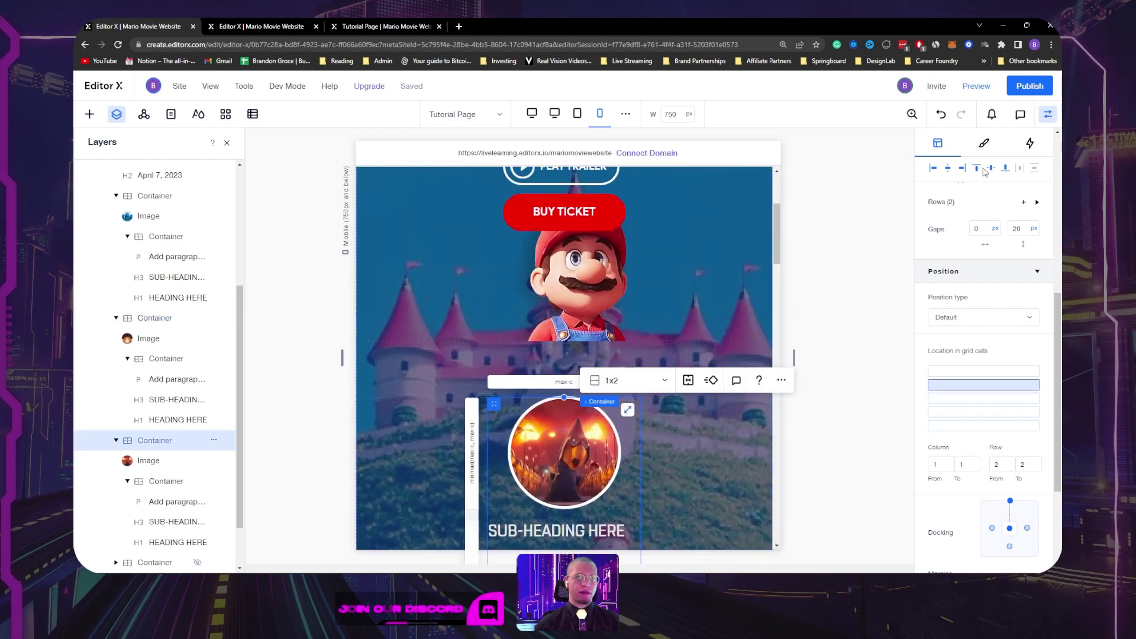
scroll(701, 287, down, 9)
scroll(693, 275, up, 2)
Step: Examine the spacing of the stacked containers down the mobile page, ending on the options of the penguin container
click(665, 272)
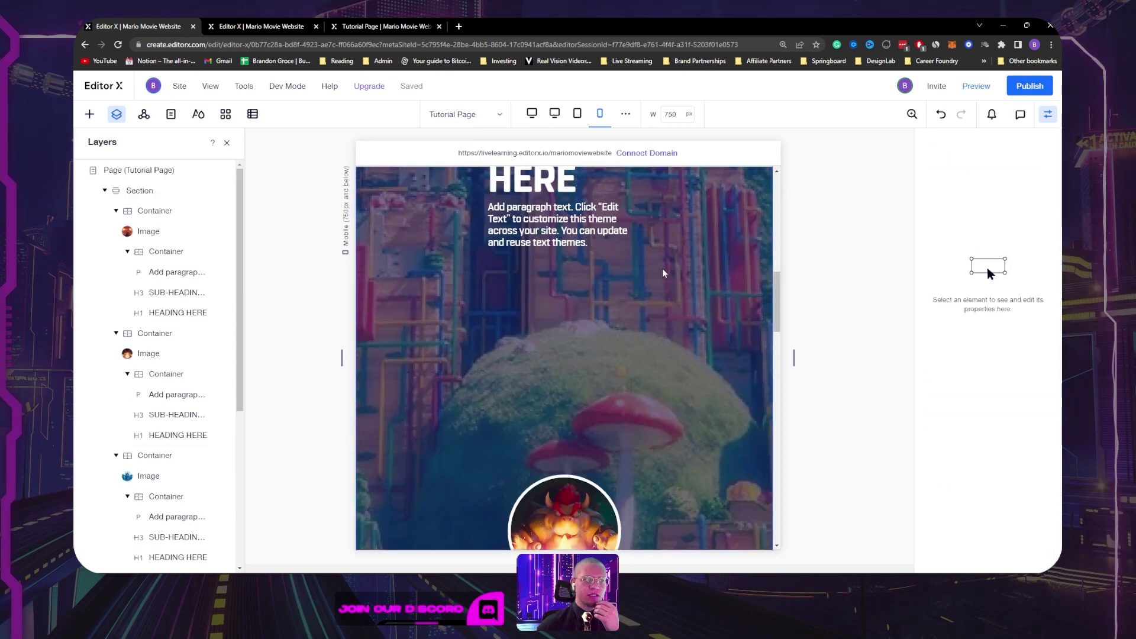
scroll(664, 274, down, 2)
scroll(662, 272, down, 5)
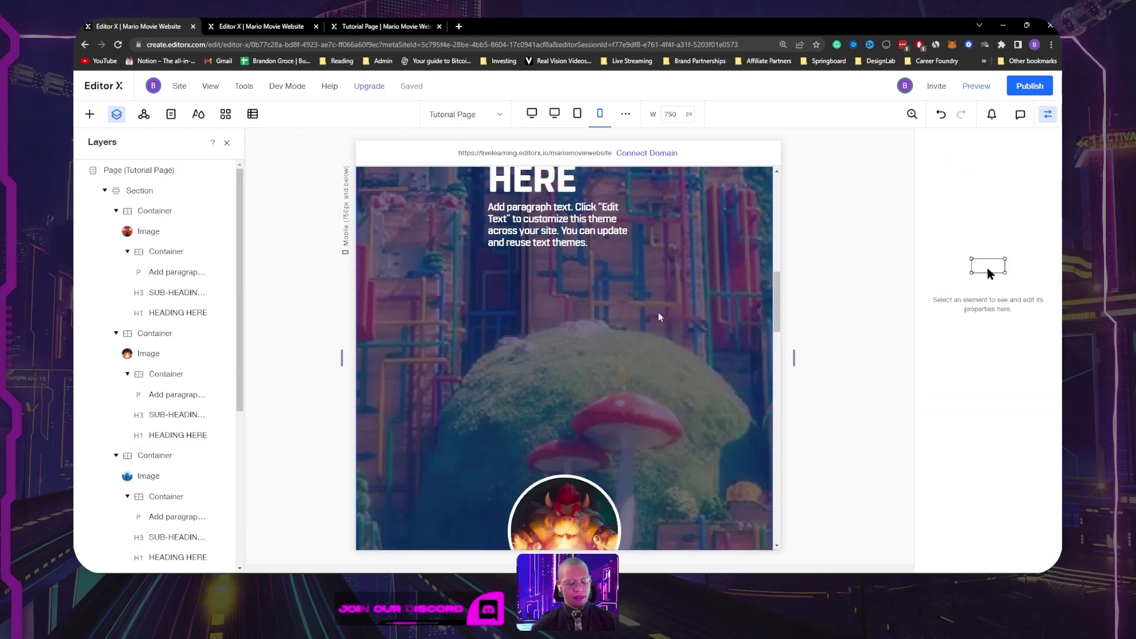
scroll(612, 330, down, 5)
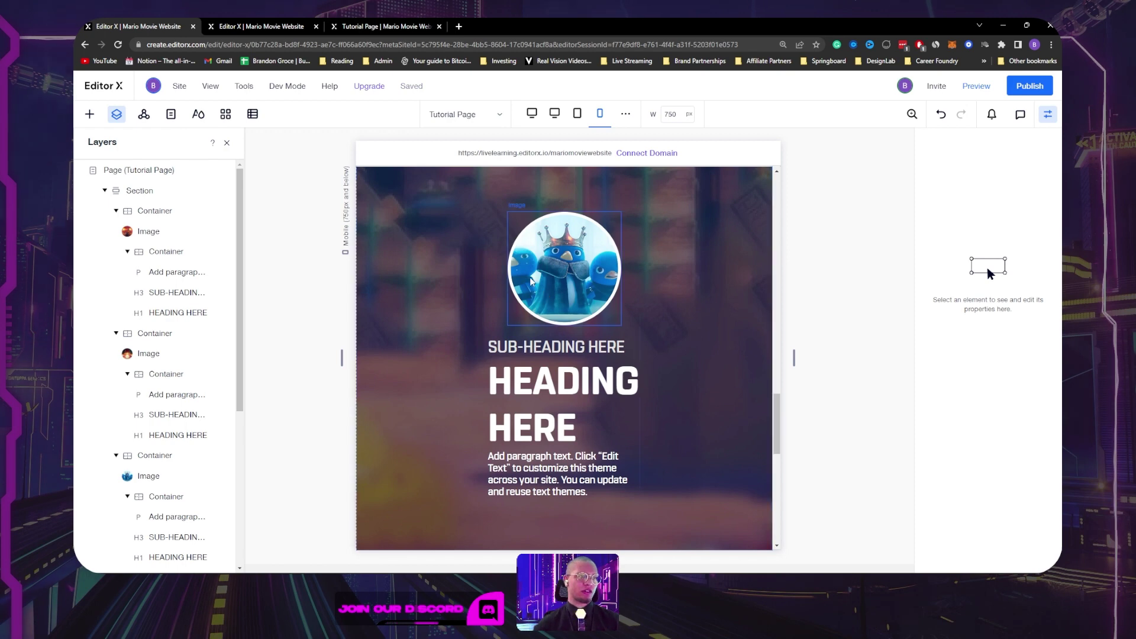
scroll(545, 295, down, 5)
scroll(593, 306, up, 5)
scroll(592, 306, up, 4)
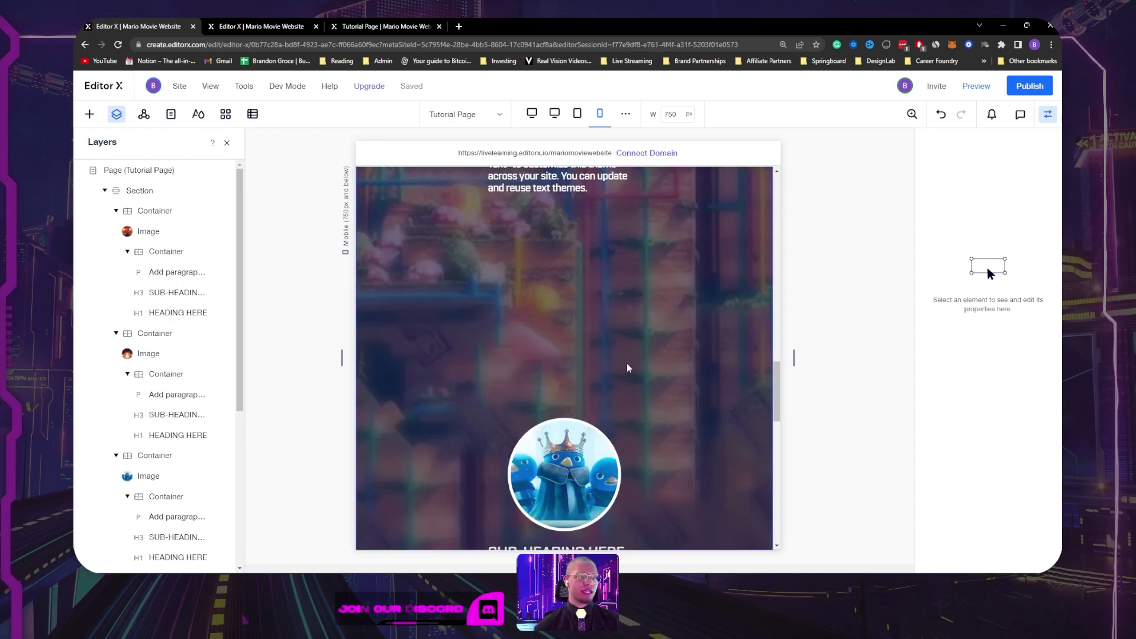
scroll(627, 356, down, 4)
click(629, 307)
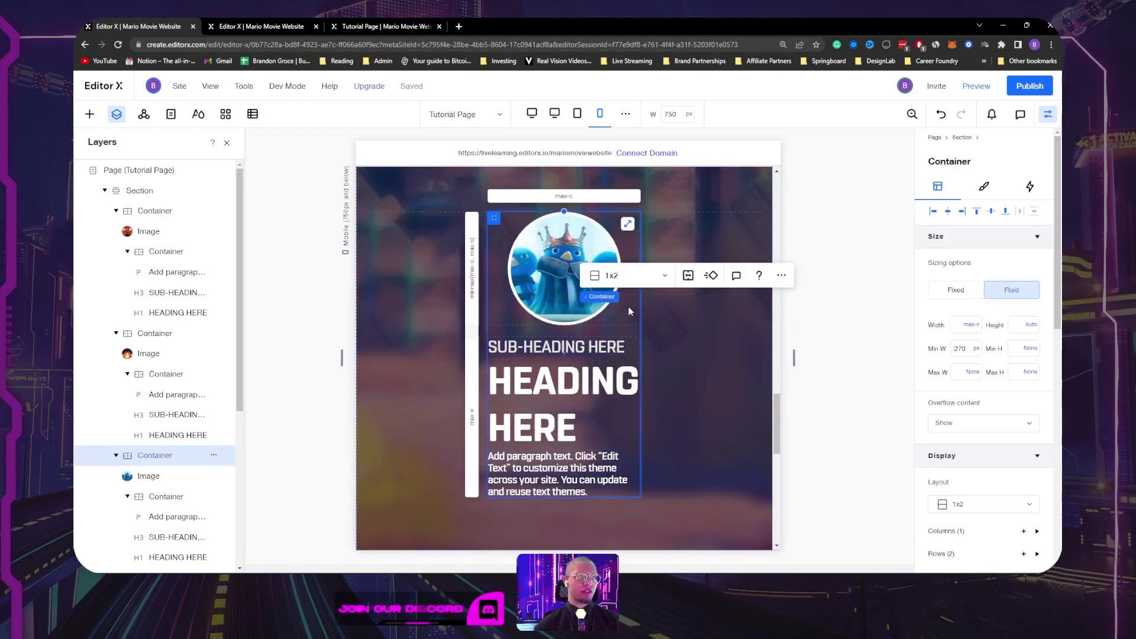
click(782, 277)
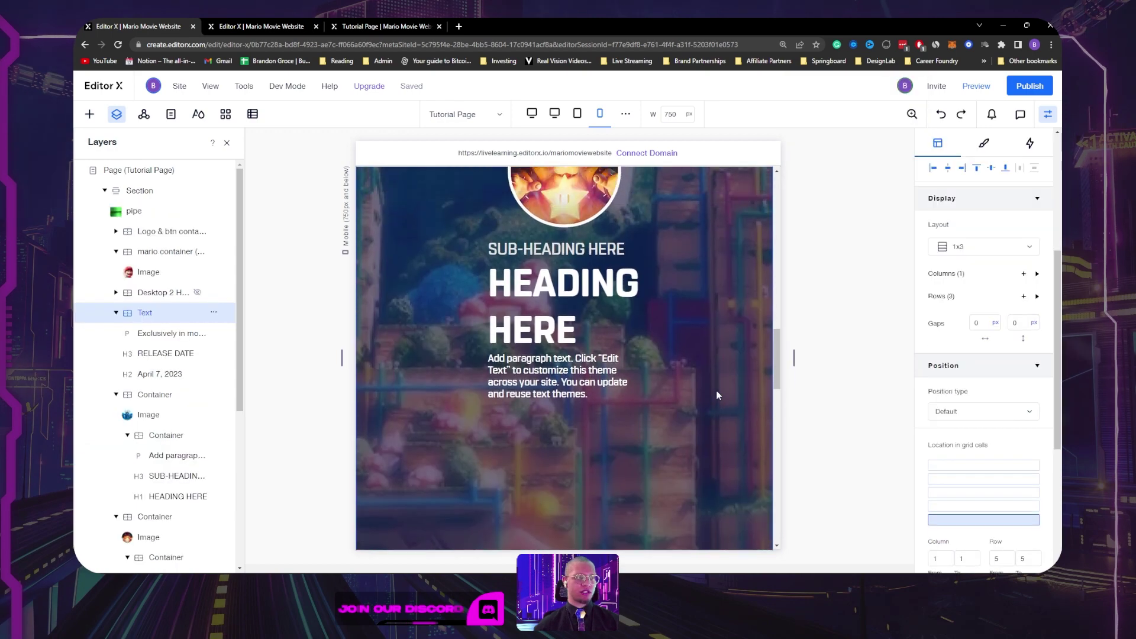
Step: Place the second grid row's content container inside a new container
scroll(718, 395, down, 2)
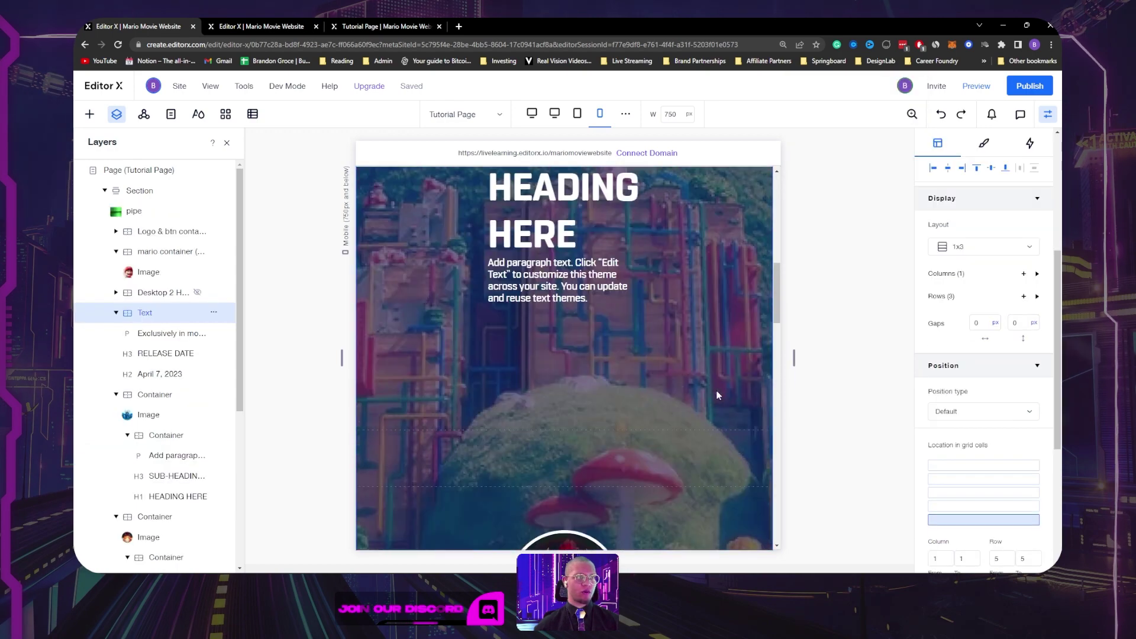
scroll(672, 378, up, 6)
click(635, 388)
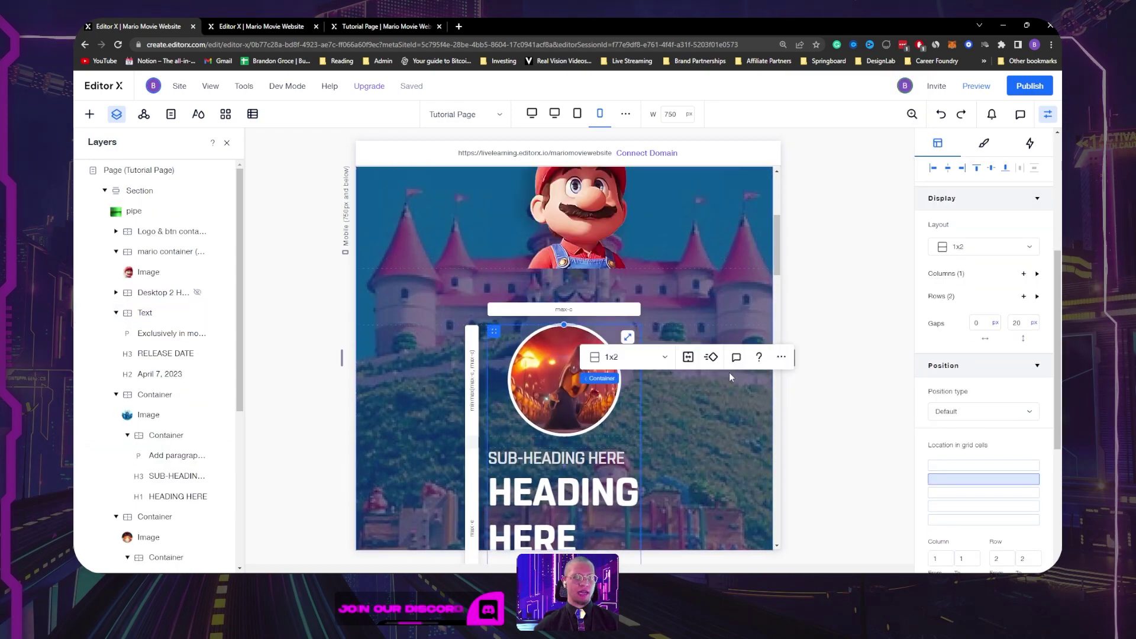
click(782, 357)
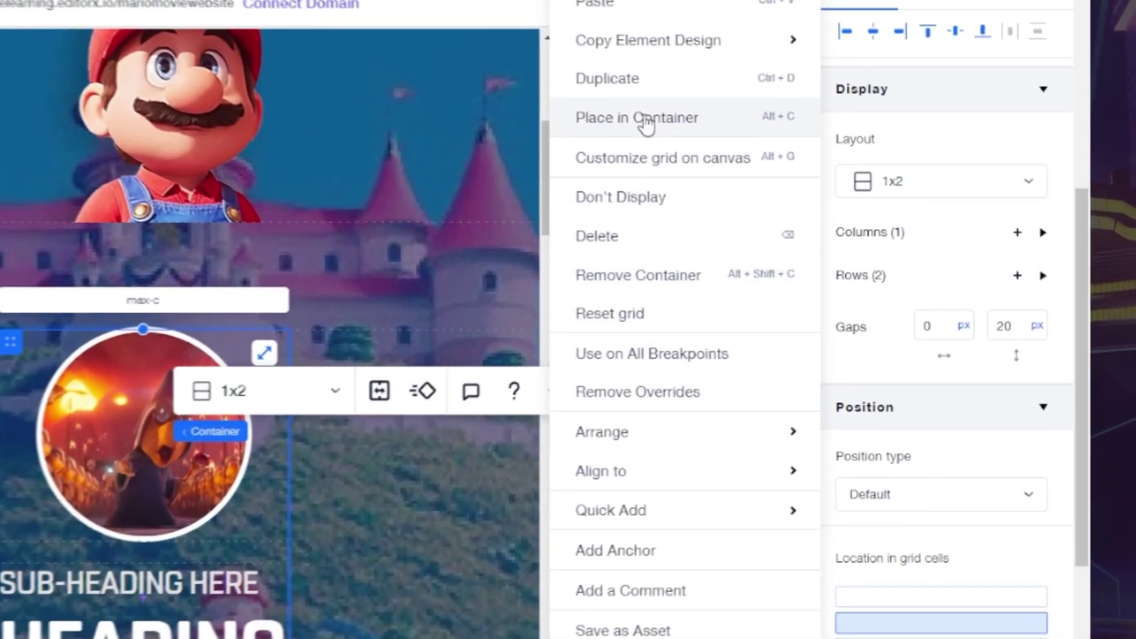
click(629, 107)
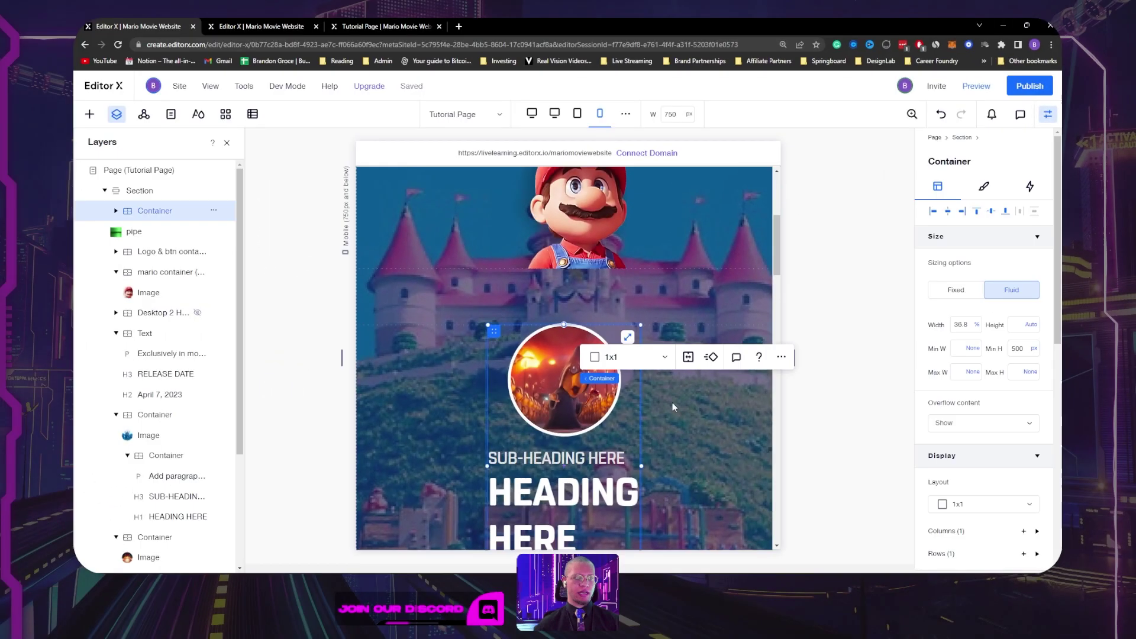
Step: Remove the new container's minimum height and set its height to 100%
scroll(667, 414, down, 2)
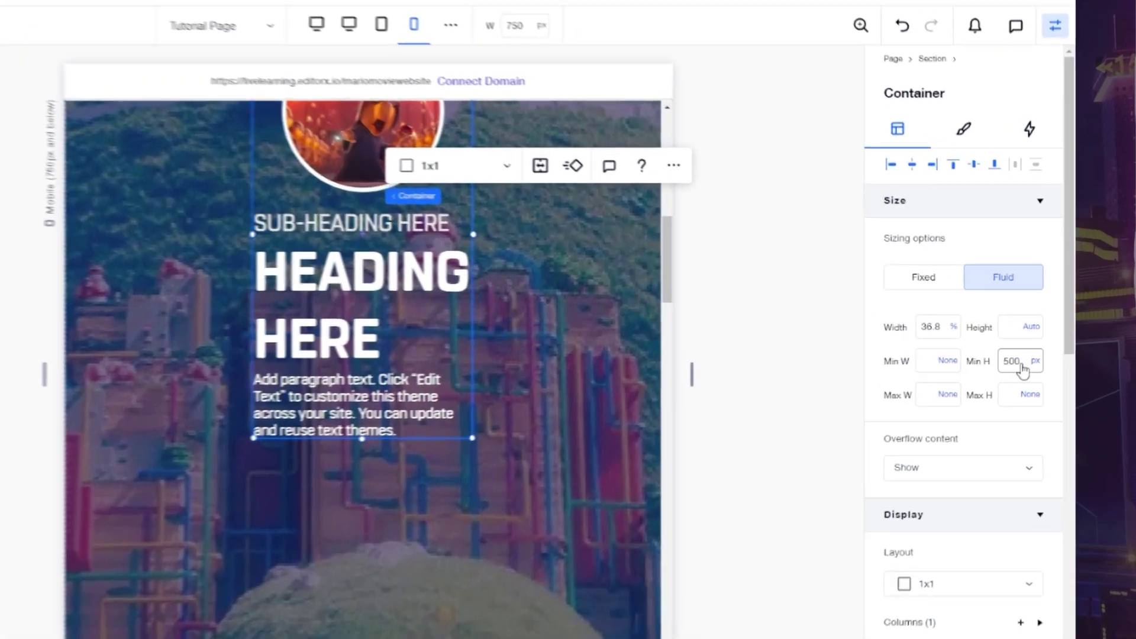
click(1030, 349)
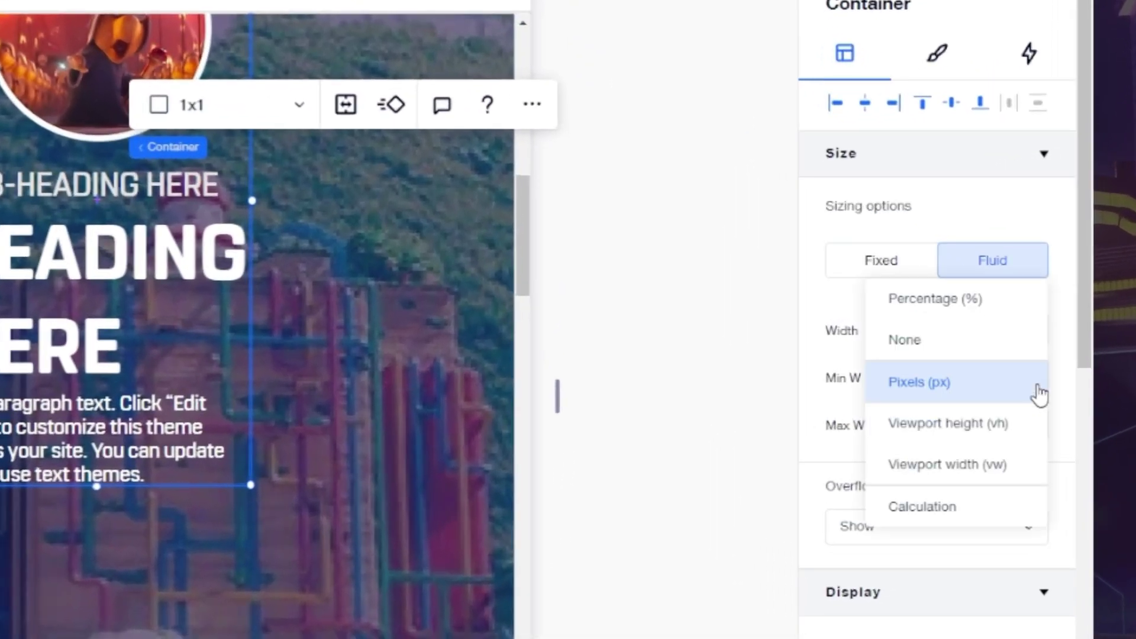
click(1012, 337)
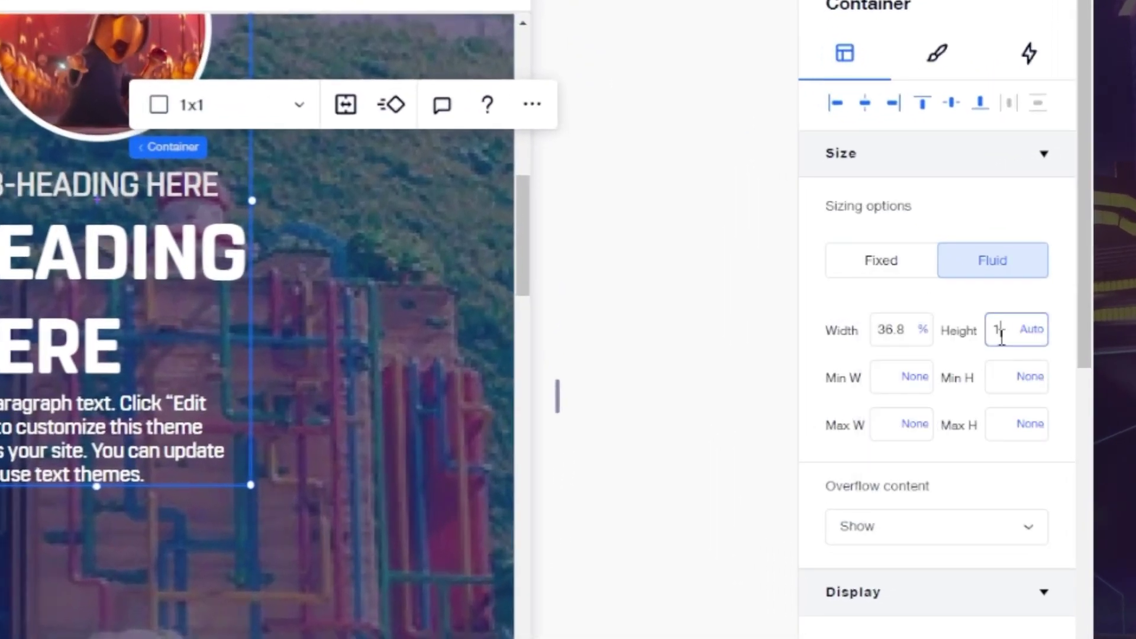
key(Return)
scroll(175, 405, down, 8)
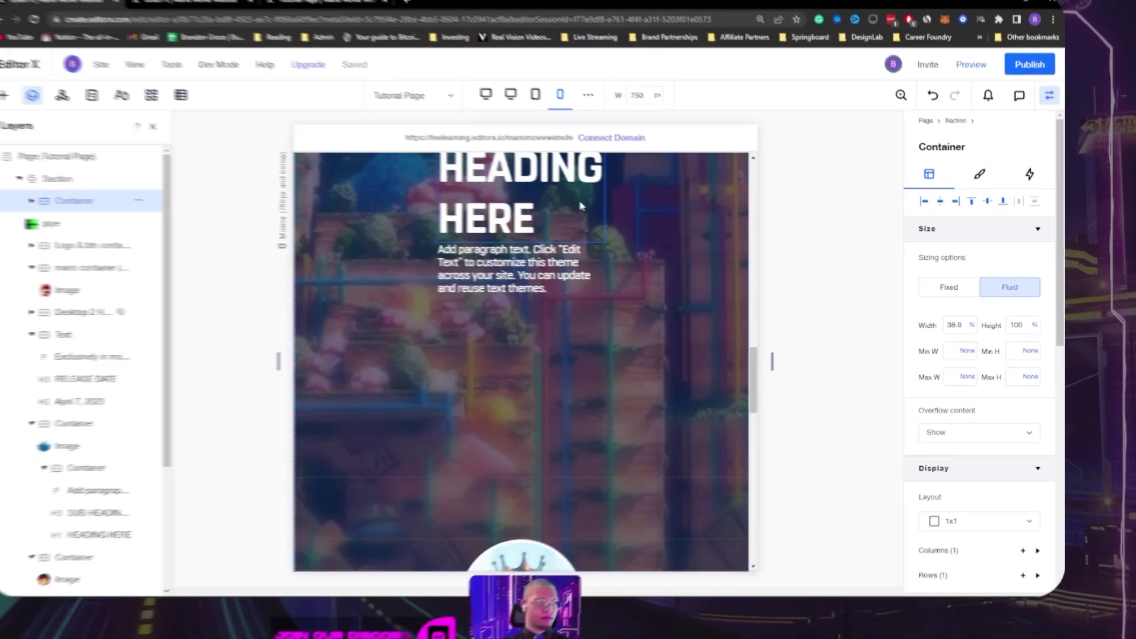
click(195, 320)
mouse_move(500, 301)
click(569, 302)
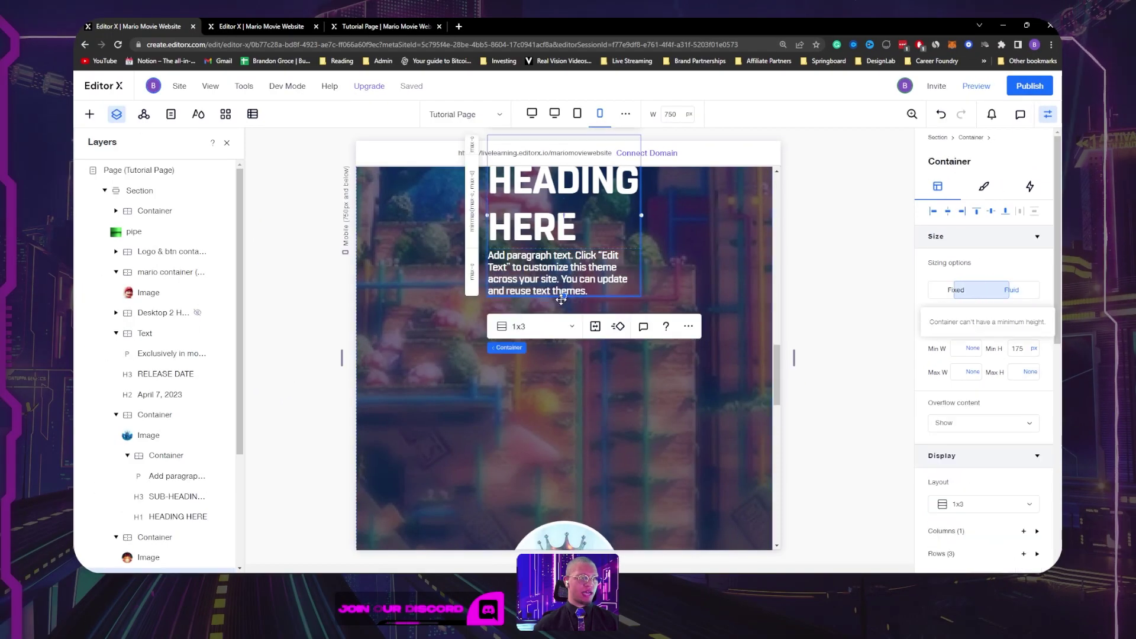
click(689, 326)
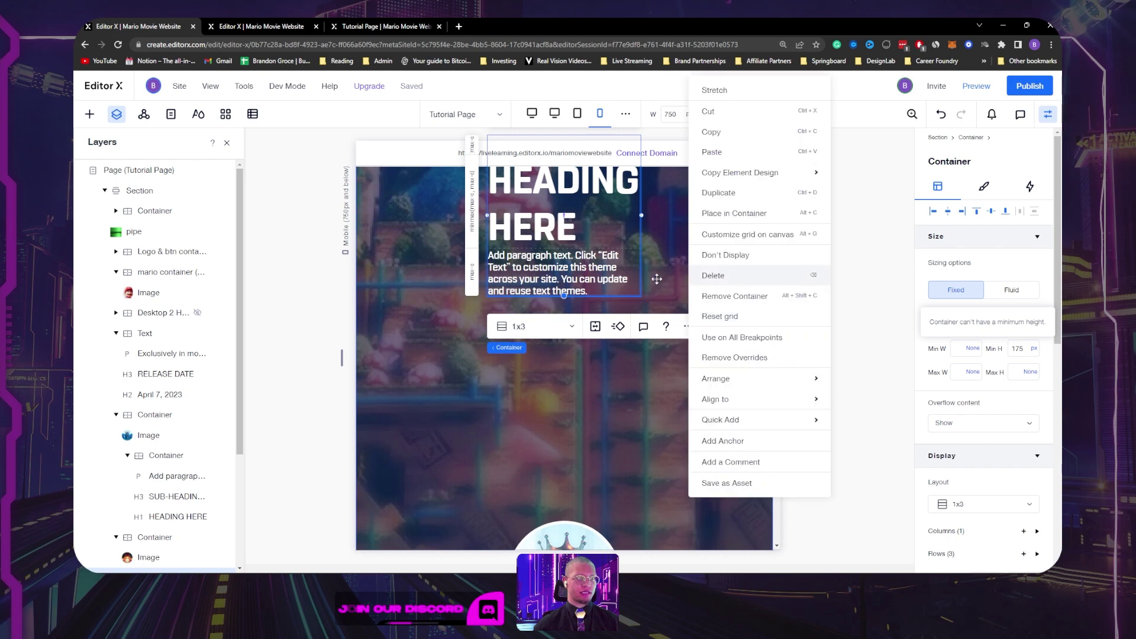
click(668, 276)
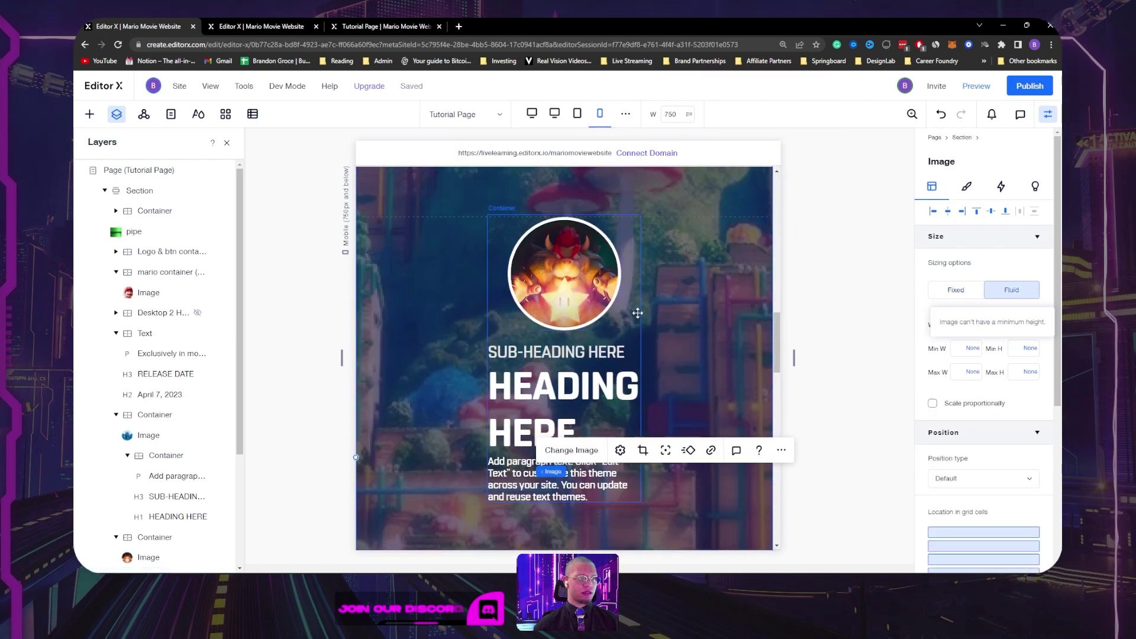
Step: Place the third grid row's content container with the Bowser image inside a new container
click(634, 312)
click(777, 282)
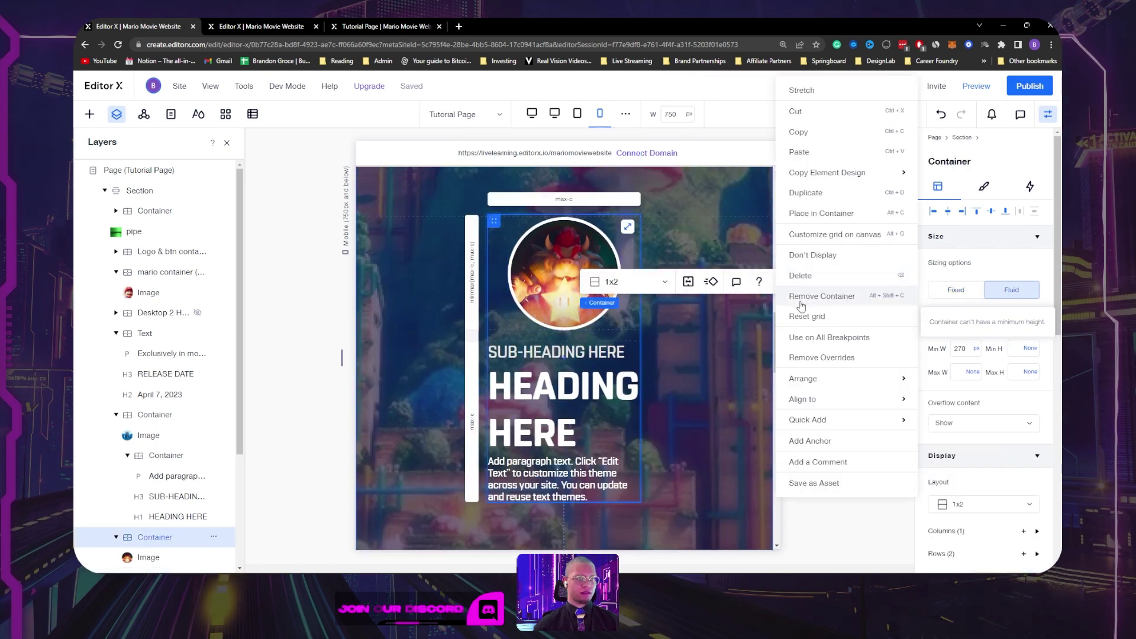
click(629, 243)
click(634, 242)
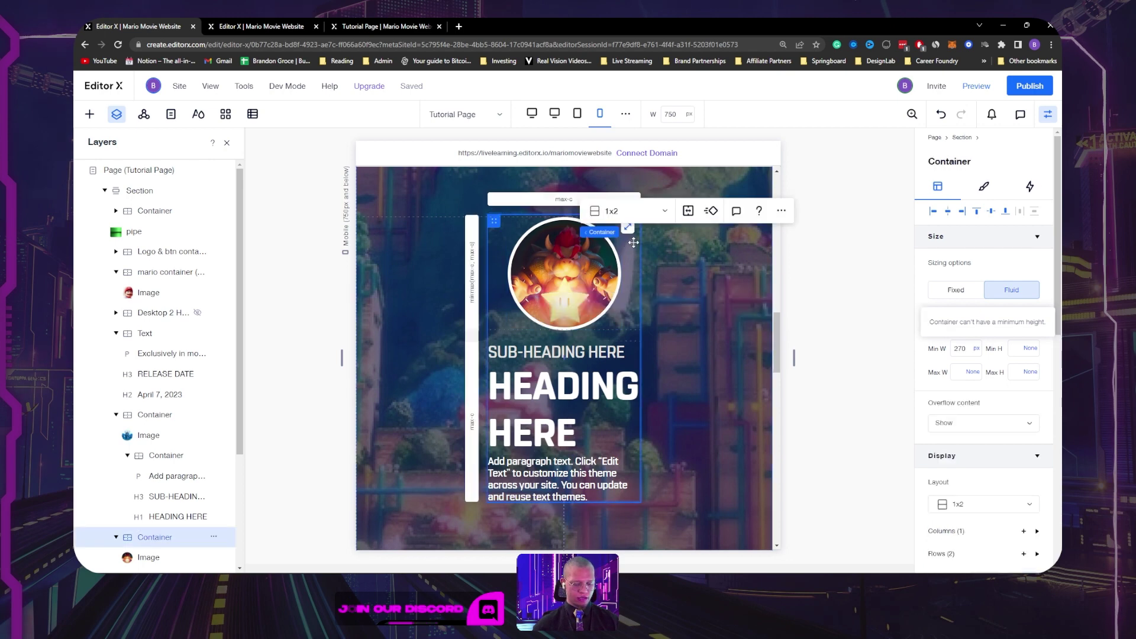
key(ctrl+x)
key(ctrl+v)
Step: Set the new Bowser container's height to 100% and position it in grid row 3 only
click(964, 324)
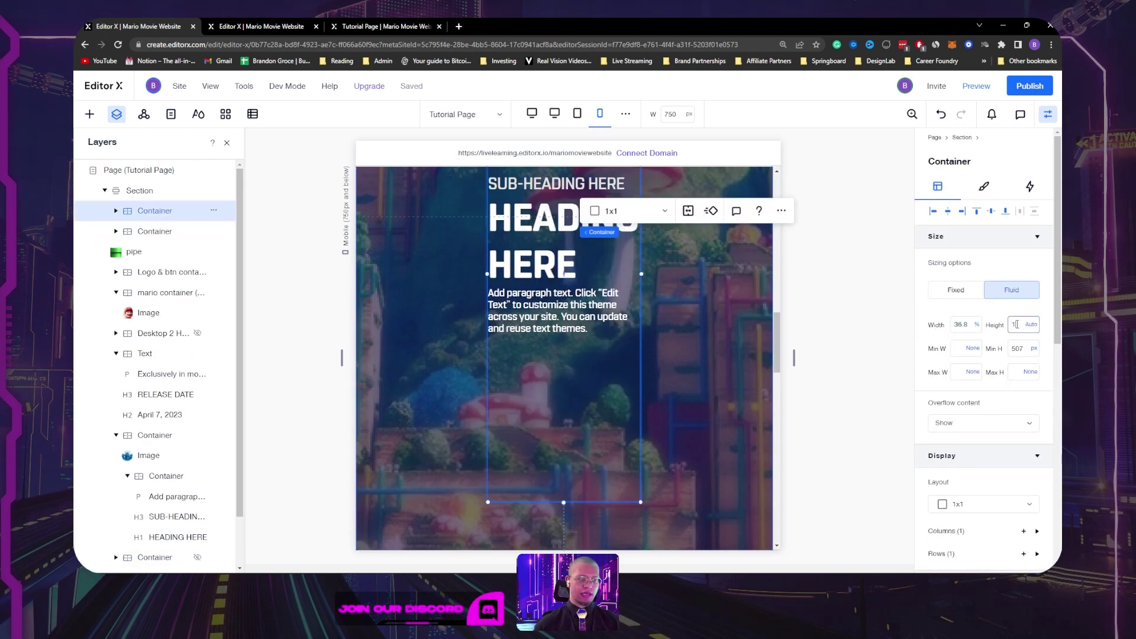
key(Return)
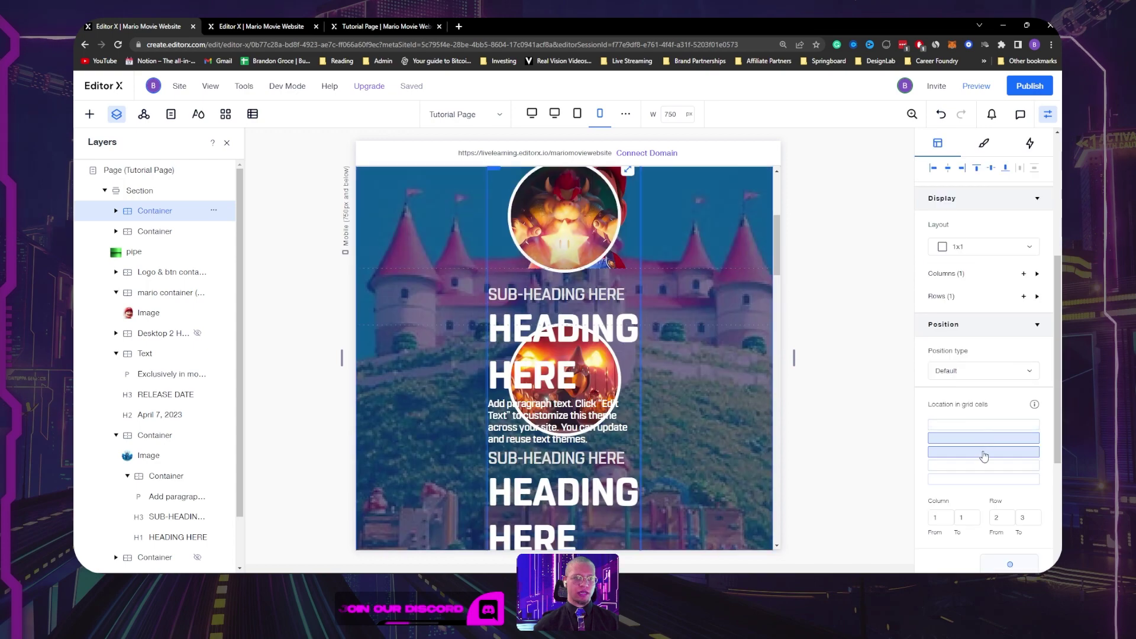
click(985, 457)
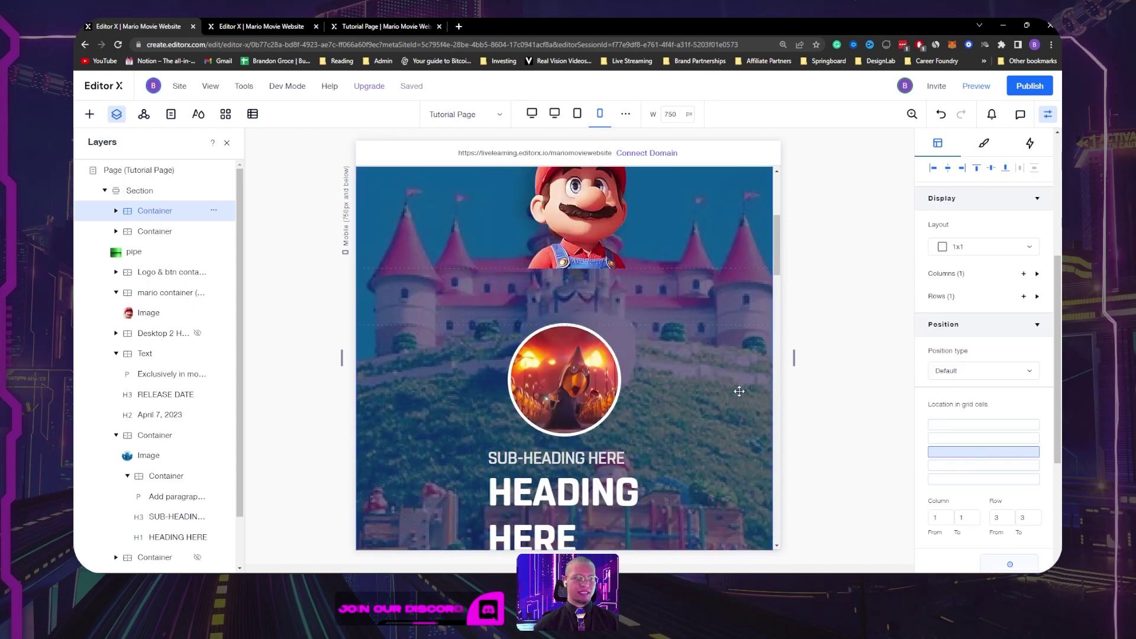
scroll(740, 391, down, 10)
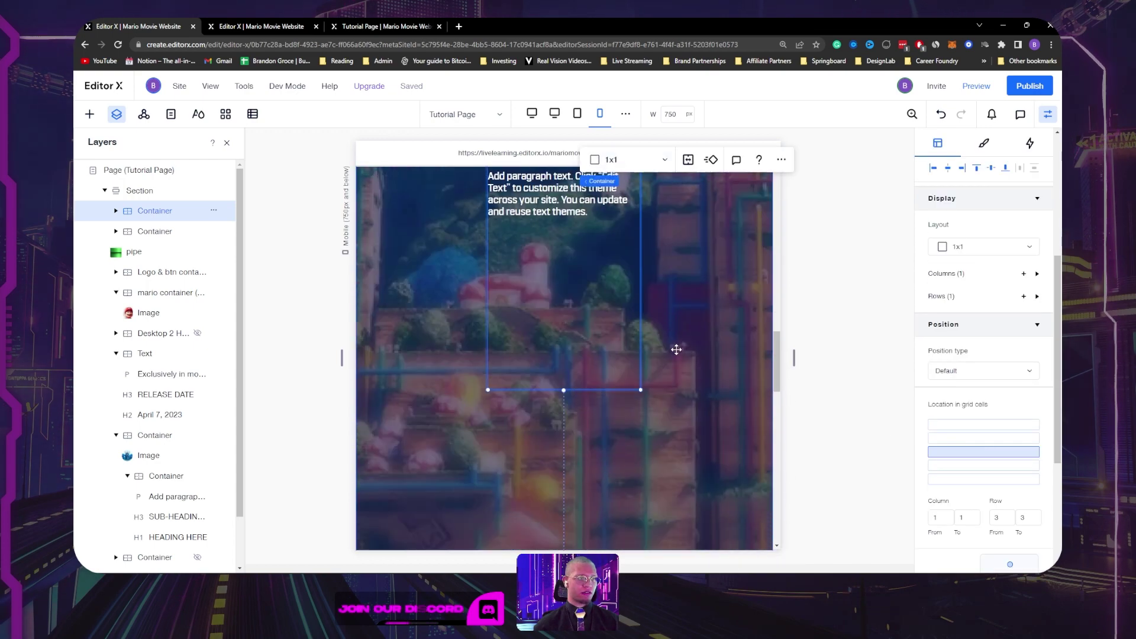
Step: Remove the Bowser wrapper container's minimum height and align it to the top of its grid row
scroll(676, 350, down, 3)
scroll(978, 349, up, 4)
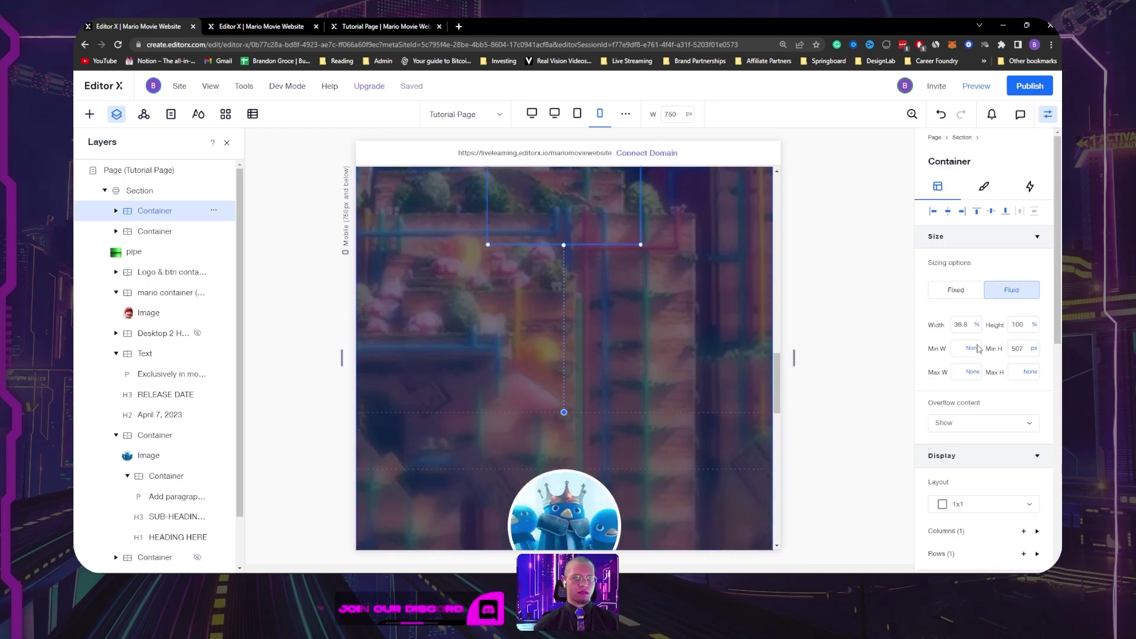
click(1019, 348)
click(999, 344)
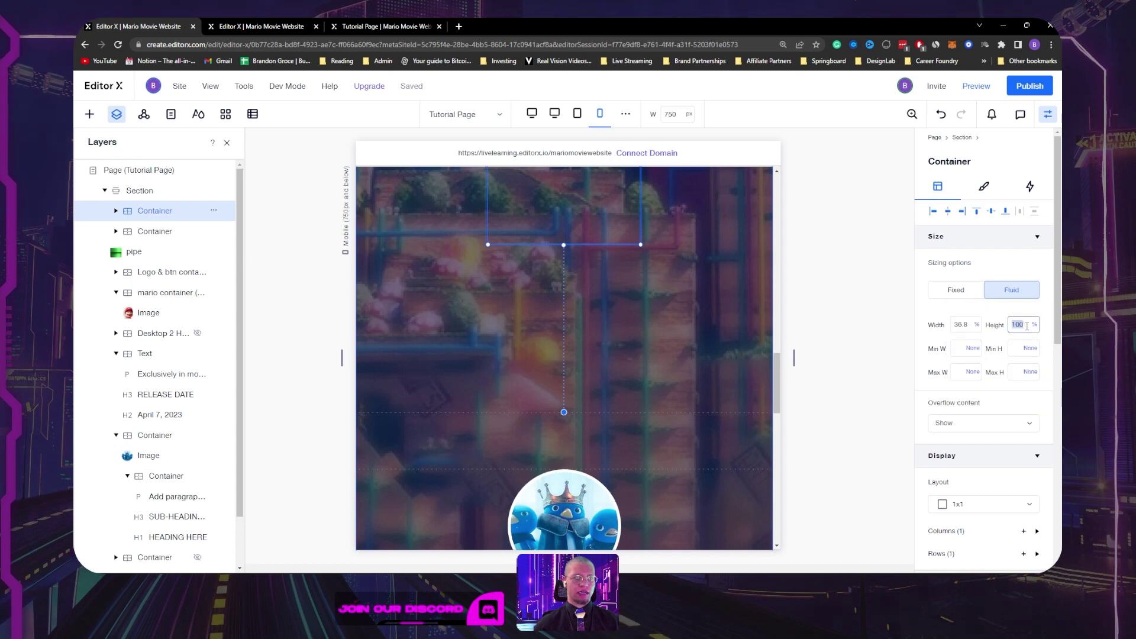
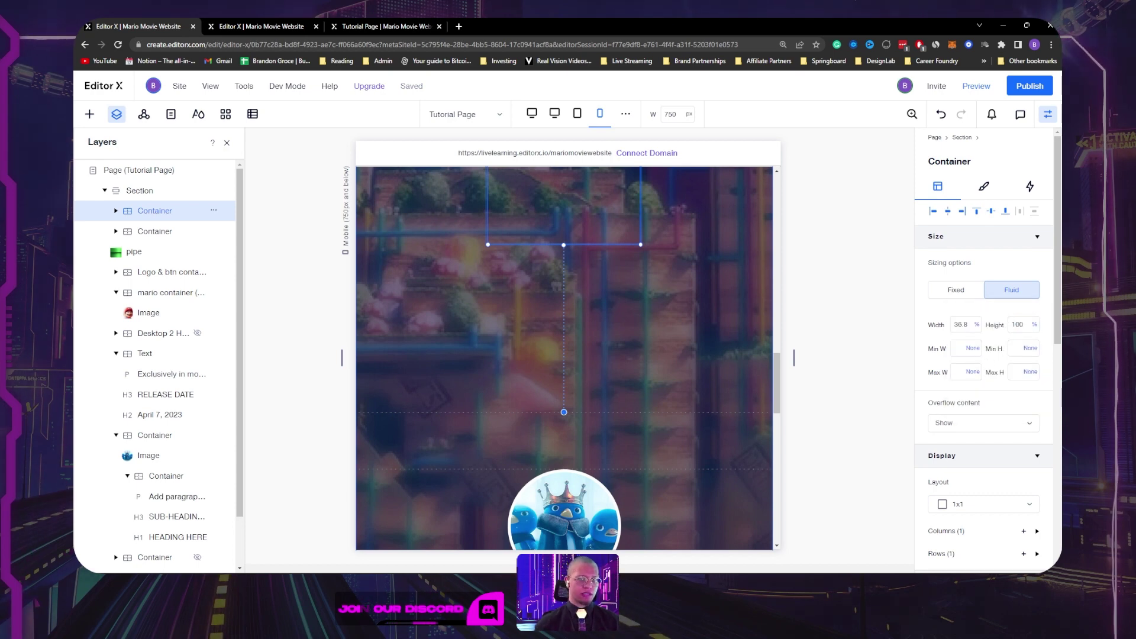
scroll(685, 271, up, 5)
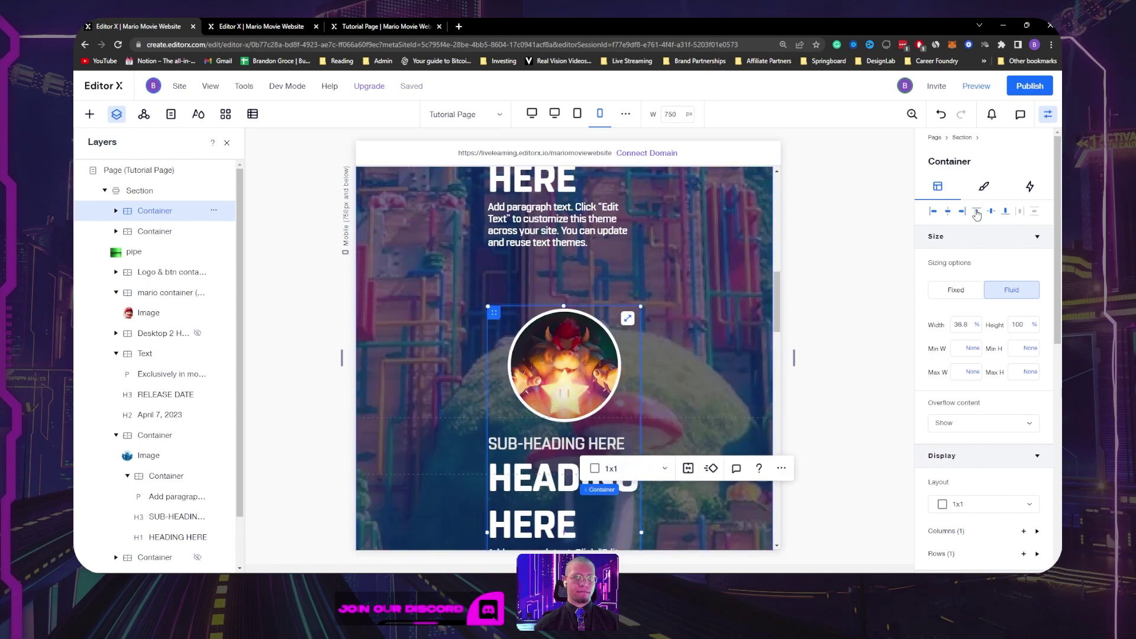
Step: Wrap the penguin king's content container in a new container with 100% height and no minimum height
scroll(665, 342, down, 5)
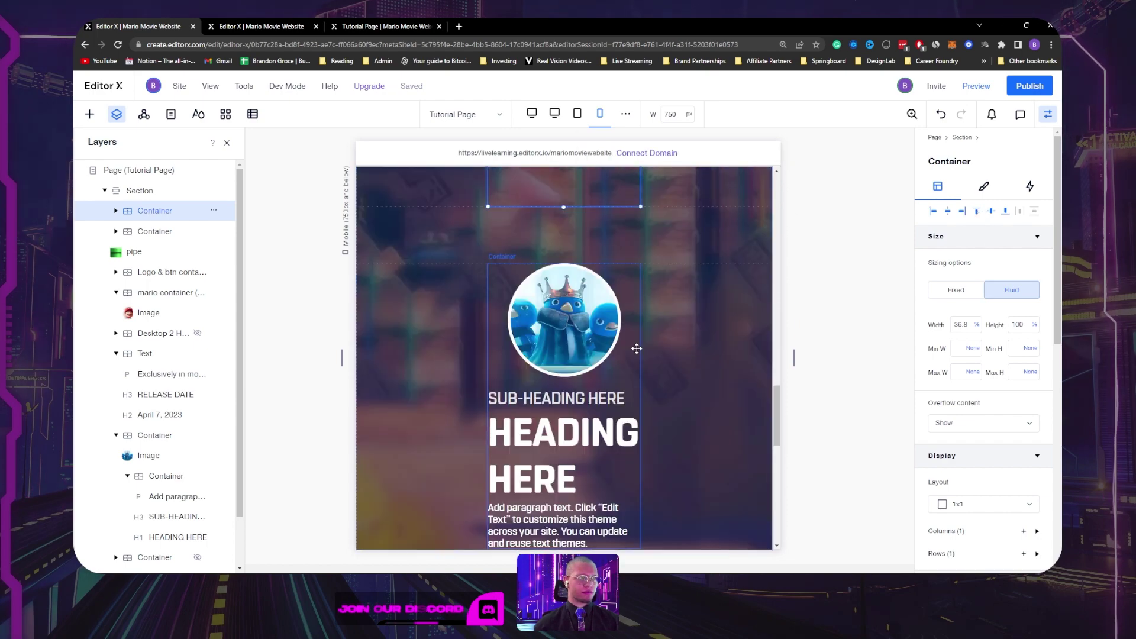
click(637, 349)
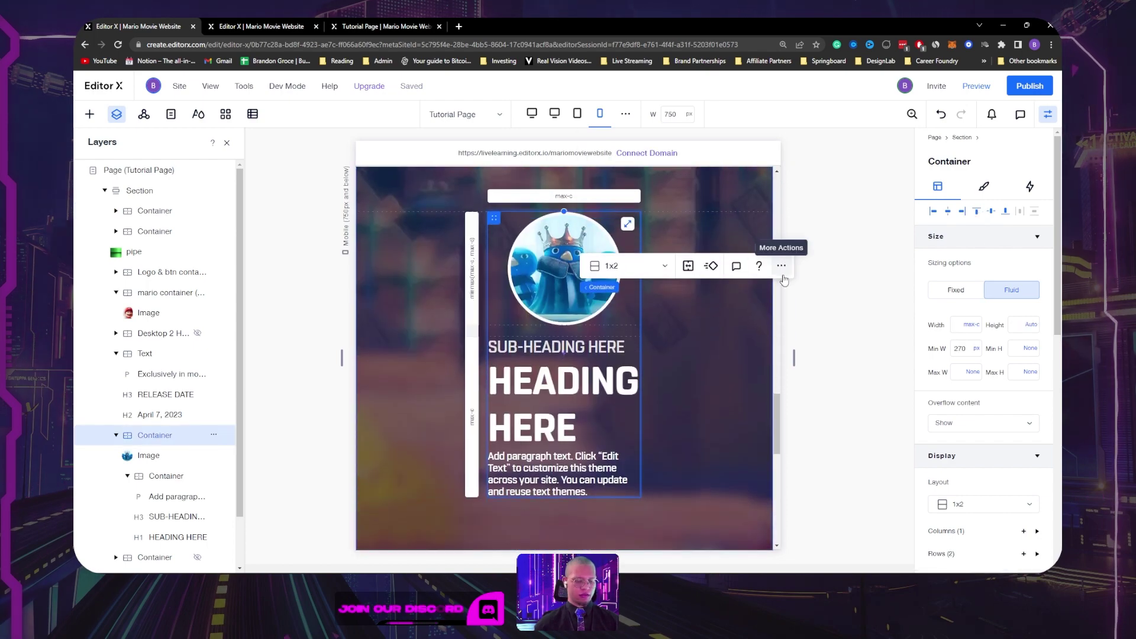
click(1033, 348)
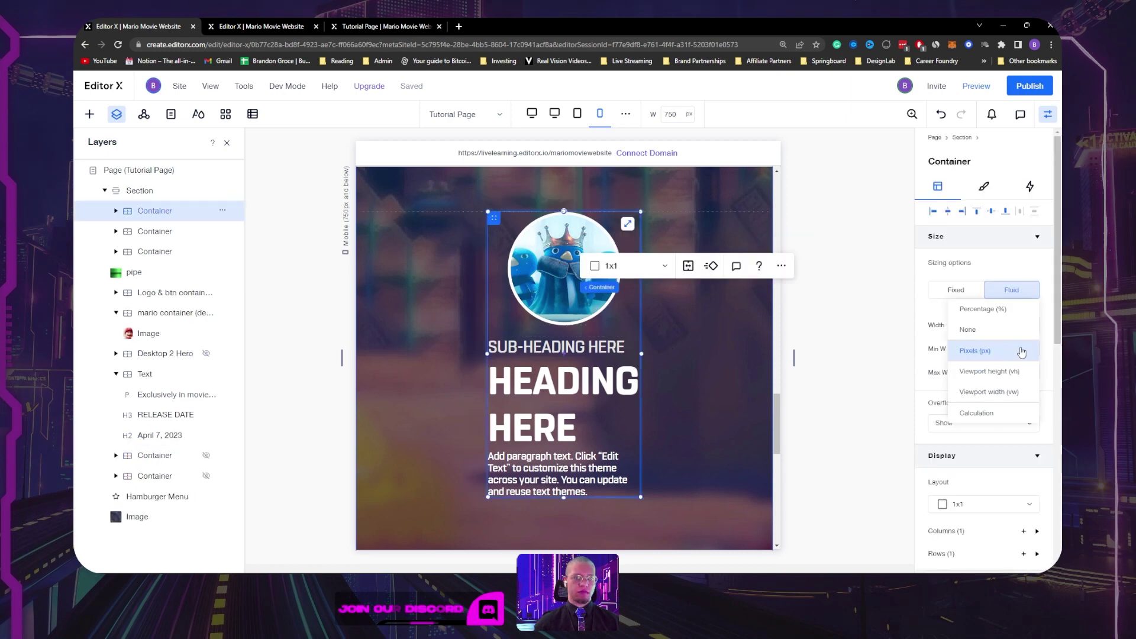
click(1001, 335)
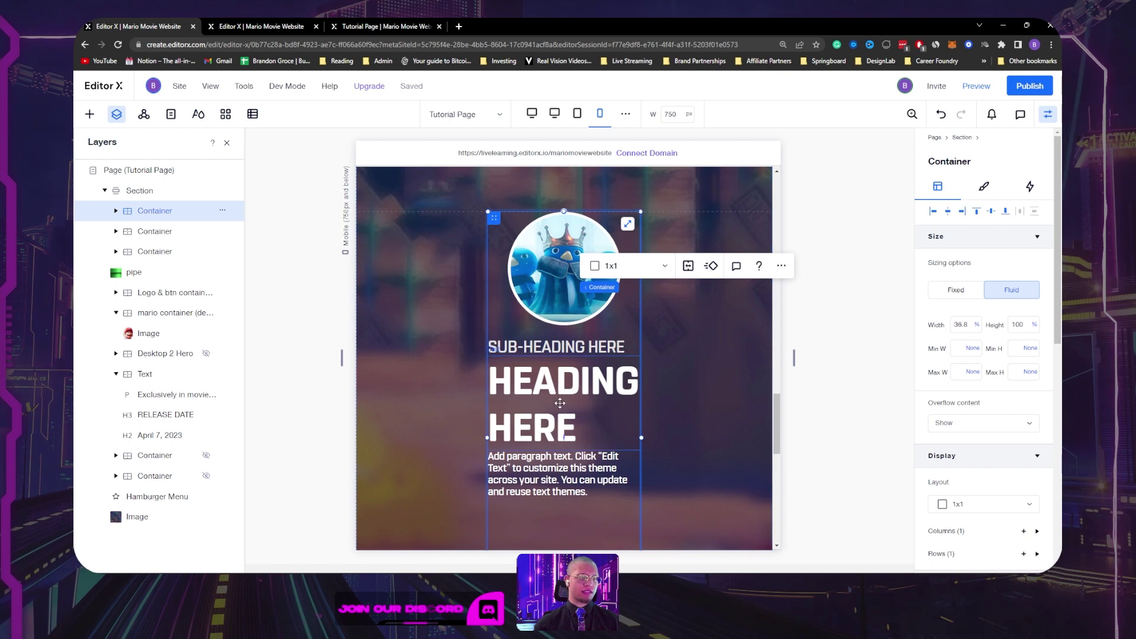
Step: Make the inner container holding the penguin king image and text sticky within its wrapper
scroll(560, 403, down, 6)
scroll(676, 299, up, 4)
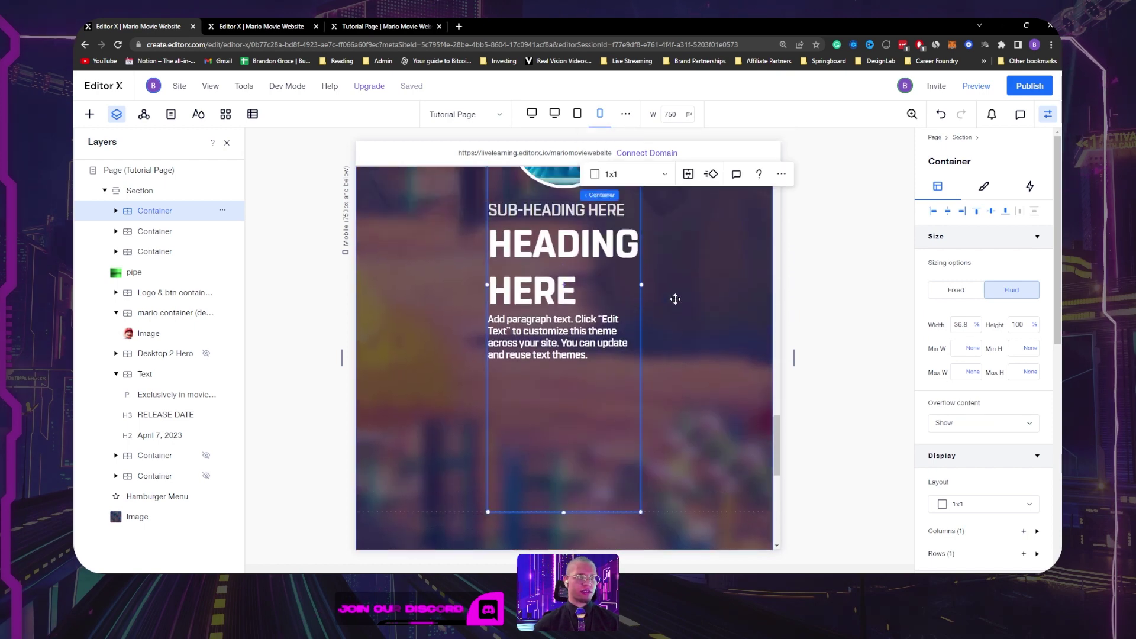
scroll(676, 298, up, 3)
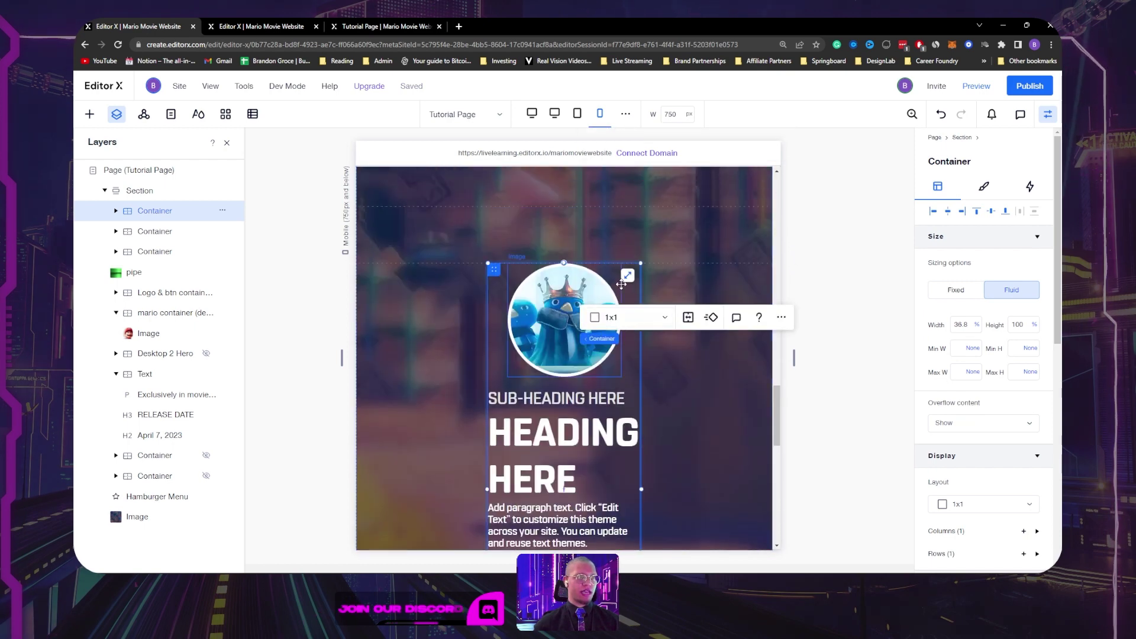
click(602, 455)
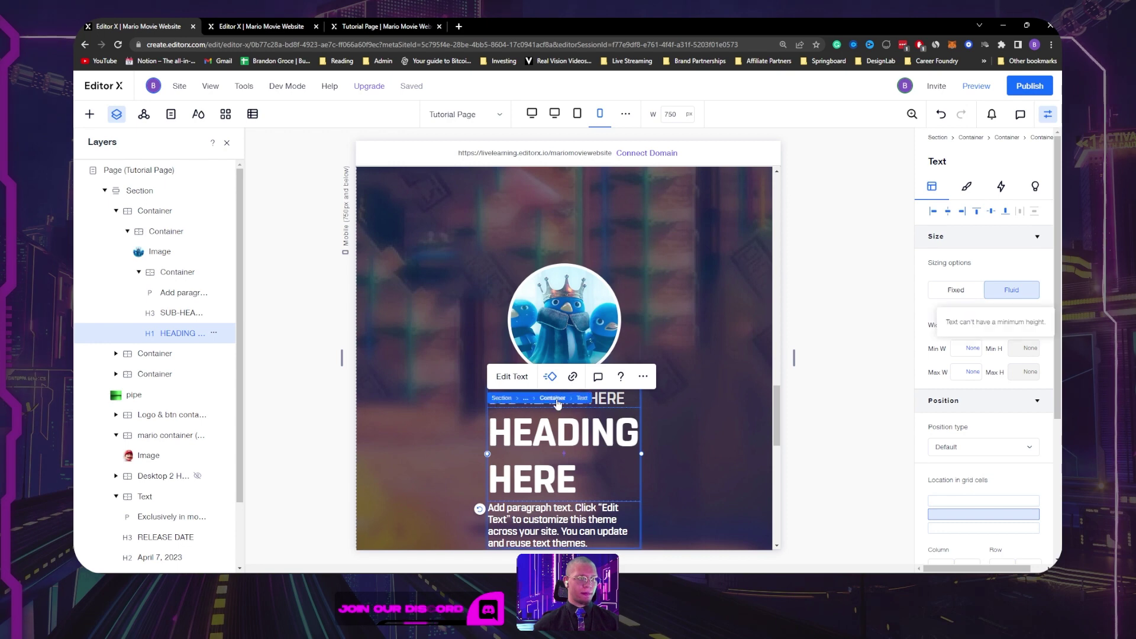
click(556, 399)
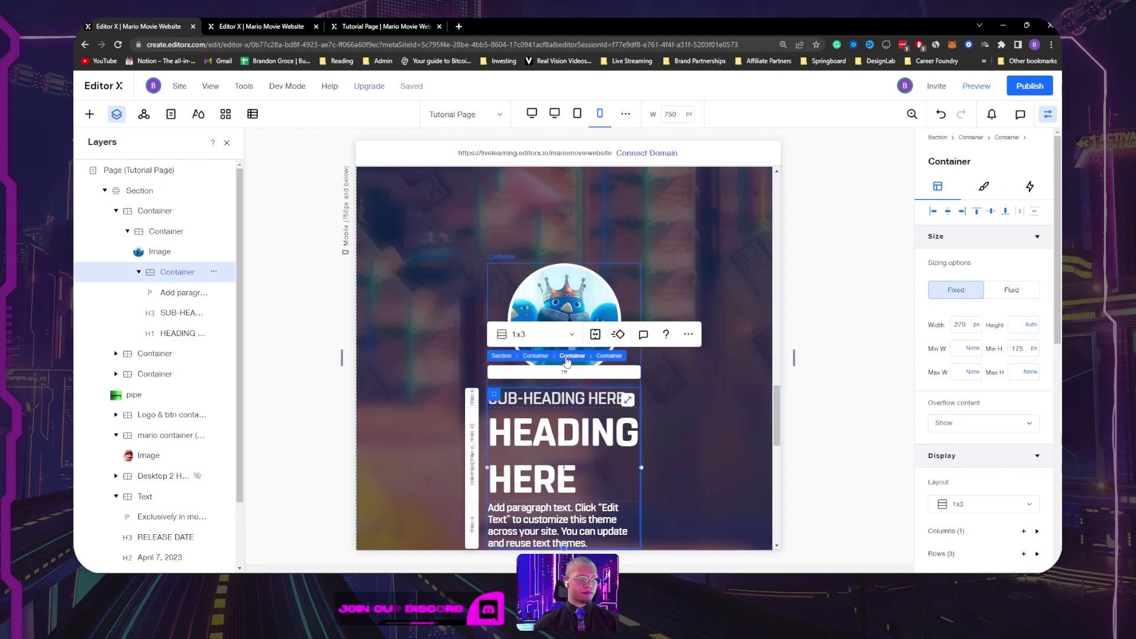
click(570, 357)
scroll(671, 345, down, 3)
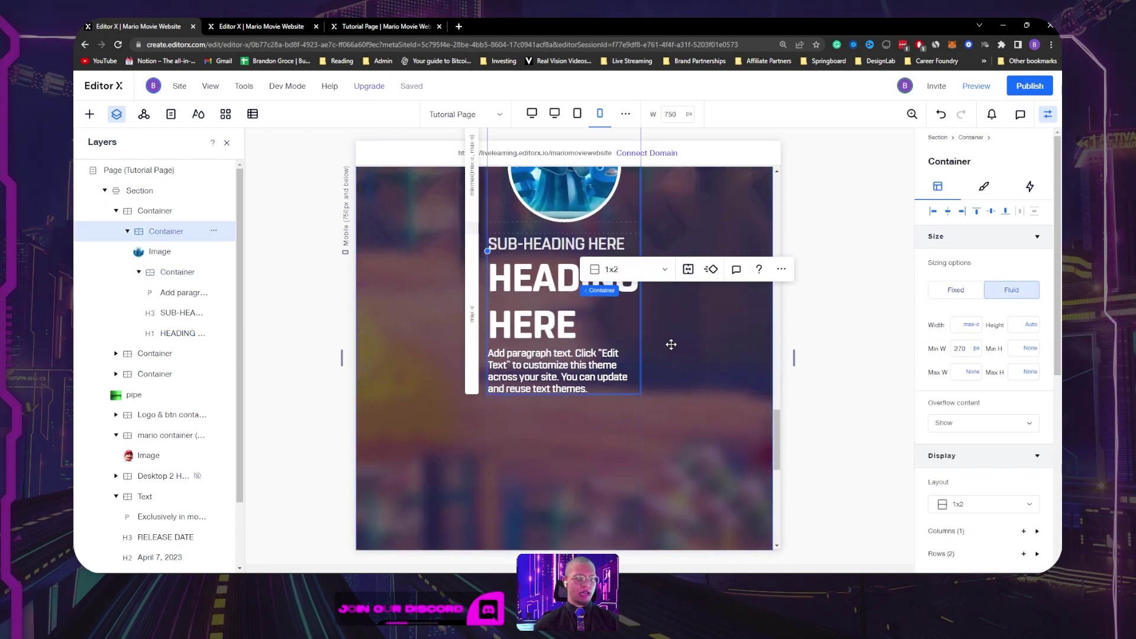
scroll(926, 362, down, 2)
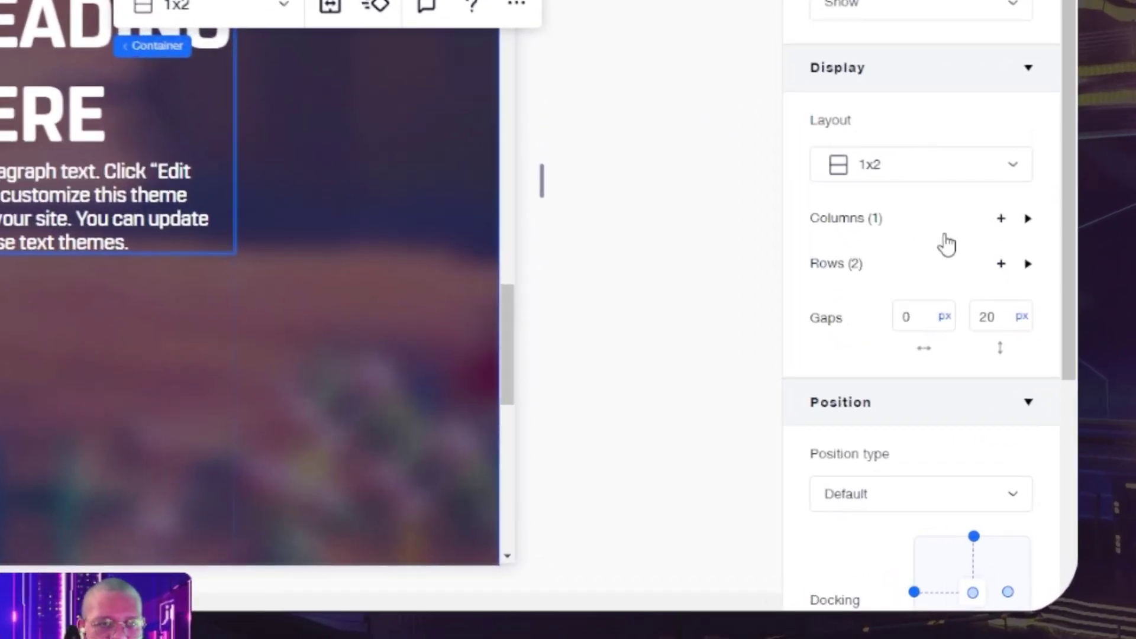
scroll(978, 418, down, 2)
click(912, 302)
click(888, 337)
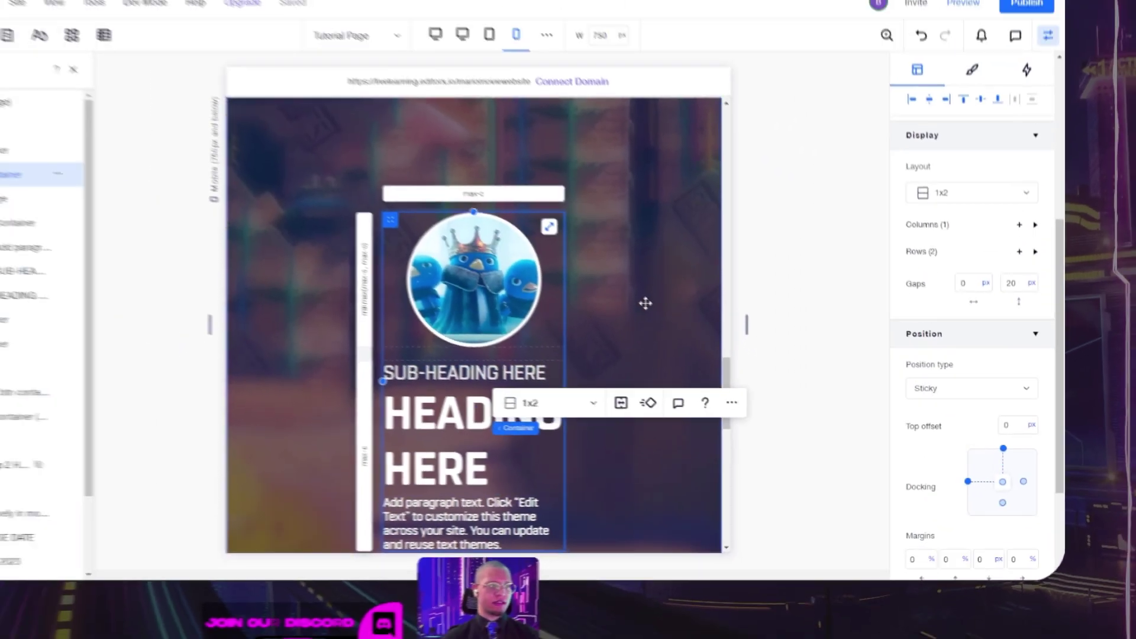
Step: Set the position type of the inner container holding the Bowser image and text to Sticky
scroll(693, 348, down, 5)
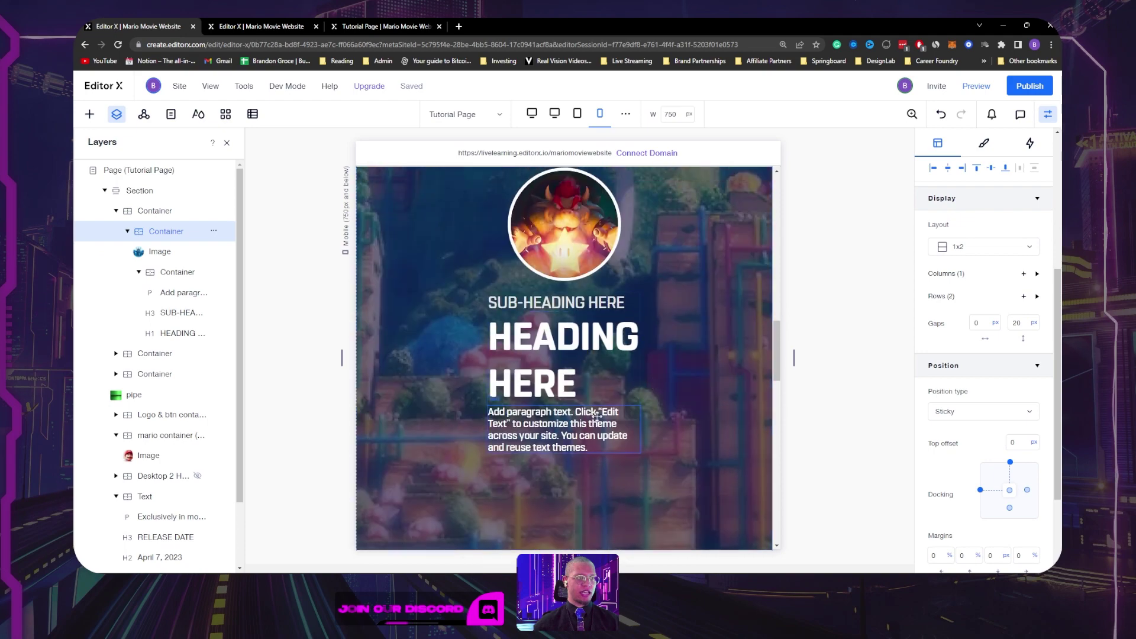
click(618, 369)
click(626, 279)
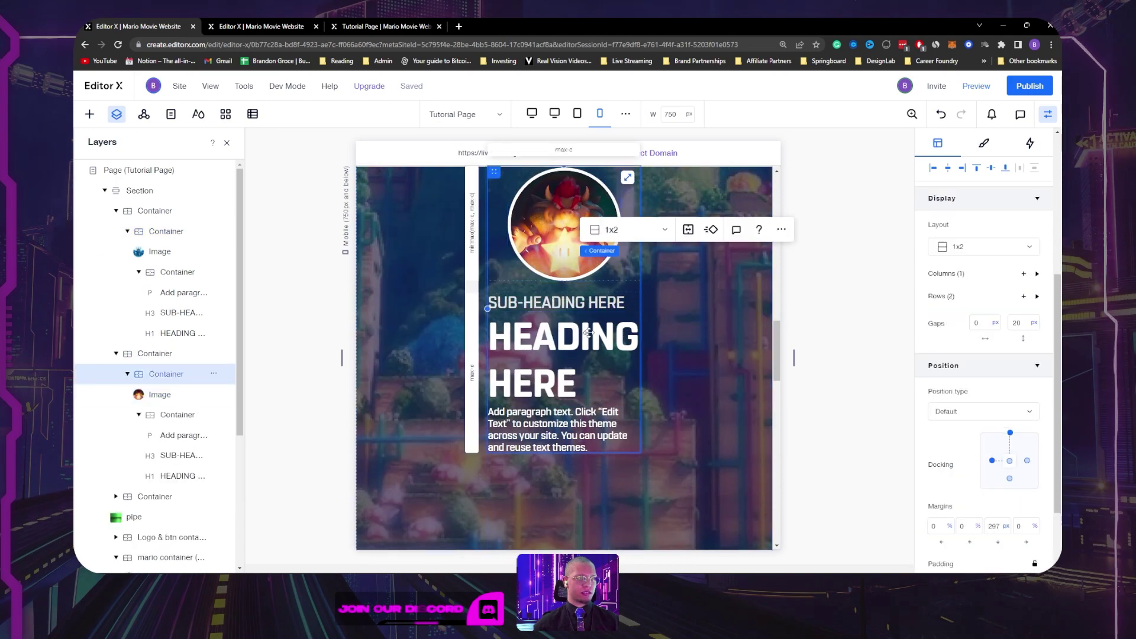
scroll(964, 333, down, 2)
click(966, 317)
click(964, 339)
Step: Set the position type of the inner content container in the row above Bowser to Sticky
scroll(626, 376, up, 10)
click(627, 375)
click(968, 318)
click(966, 339)
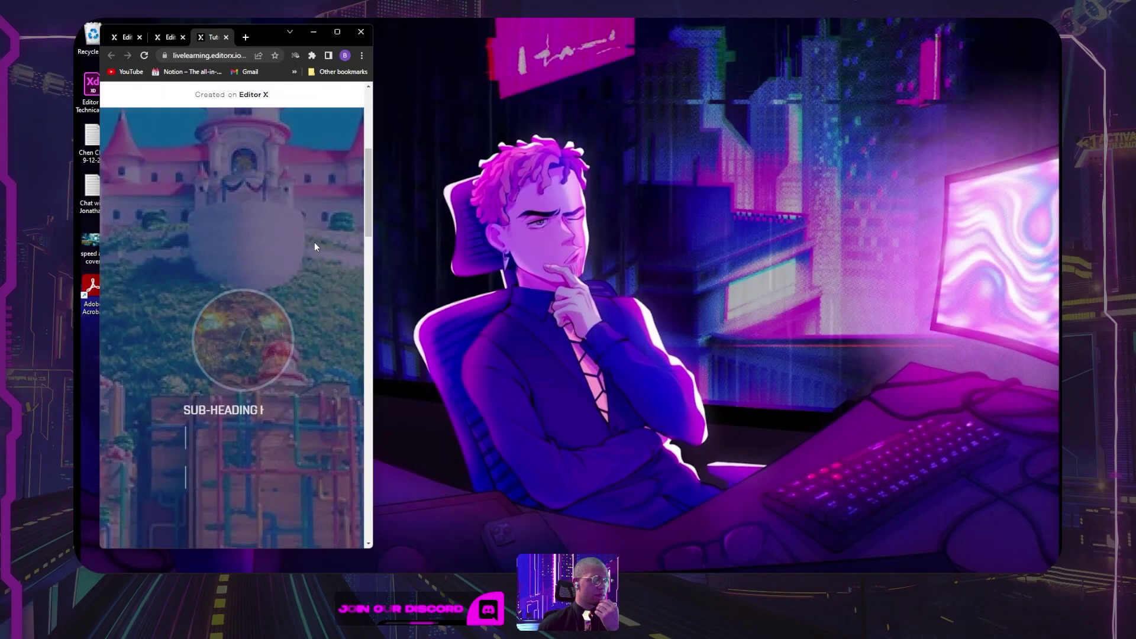
Step: Narrow the browser window on the live tutorial page and examine how the sticky image and text blocks scroll at mobile width
scroll(315, 242, up, 5)
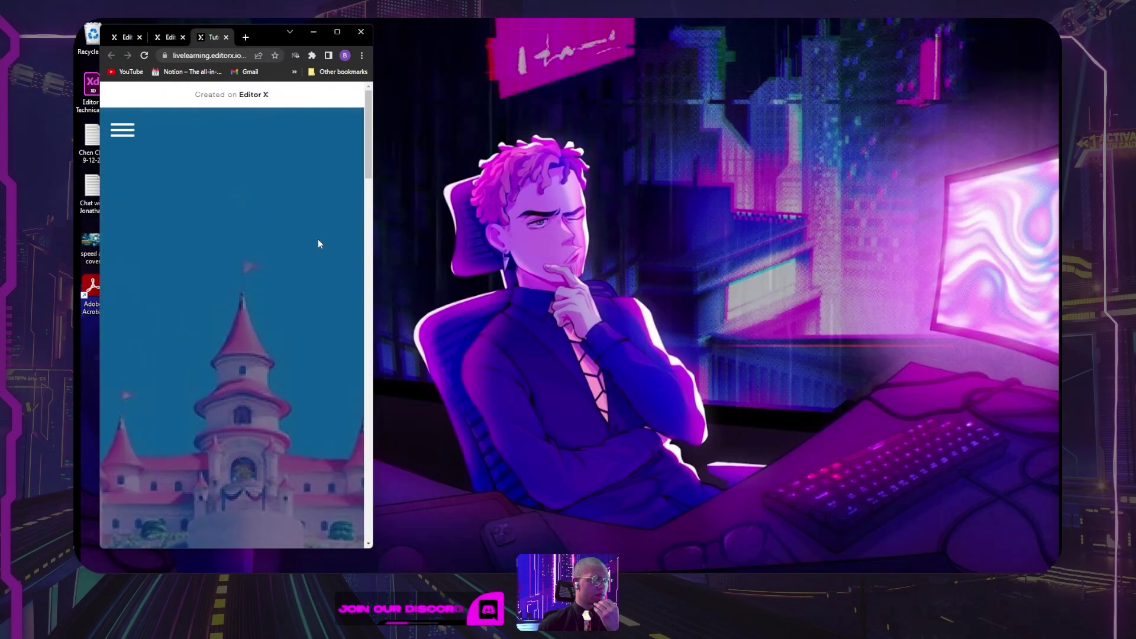
drag(374, 214, 359, 214)
scroll(216, 217, down, 5)
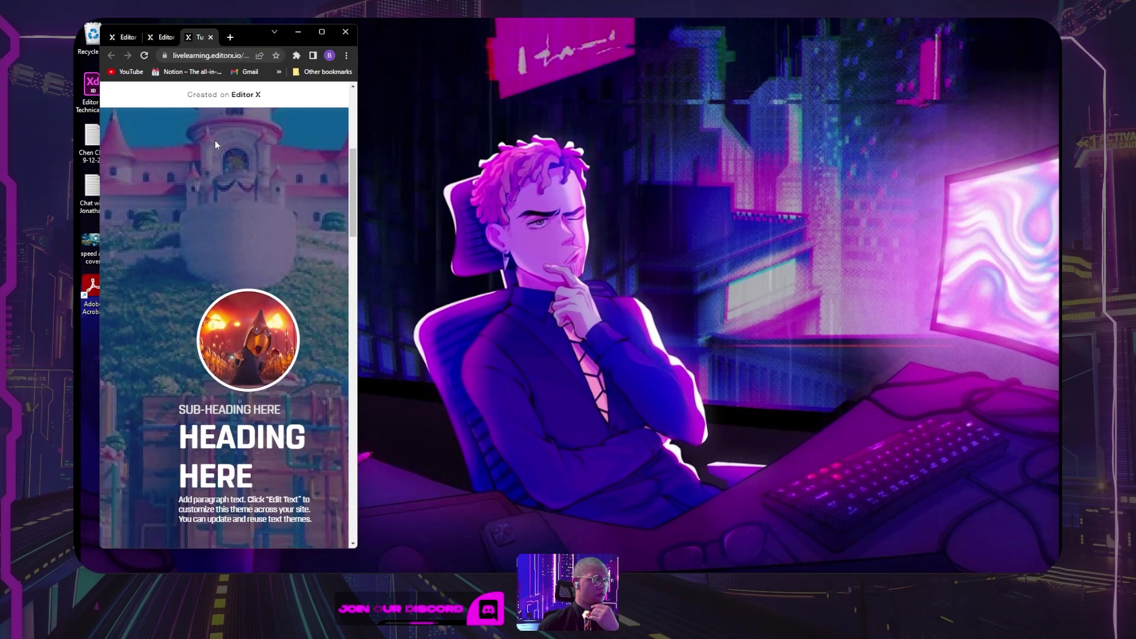
scroll(145, 244, up, 5)
scroll(235, 238, down, 10)
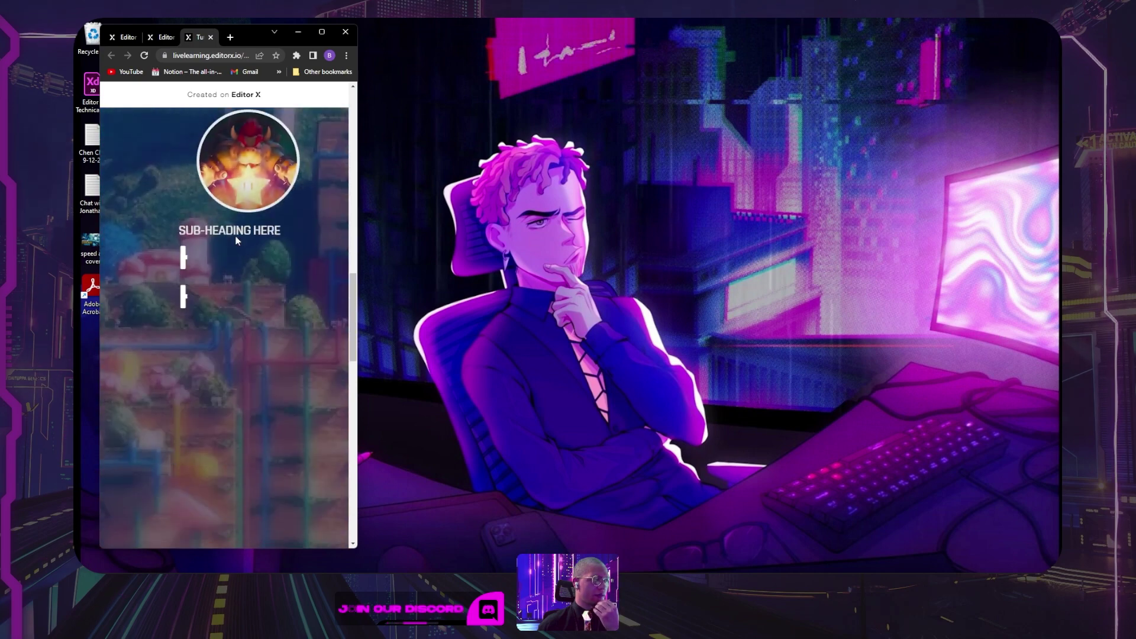
scroll(235, 239, up, 6)
scroll(236, 240, down, 2)
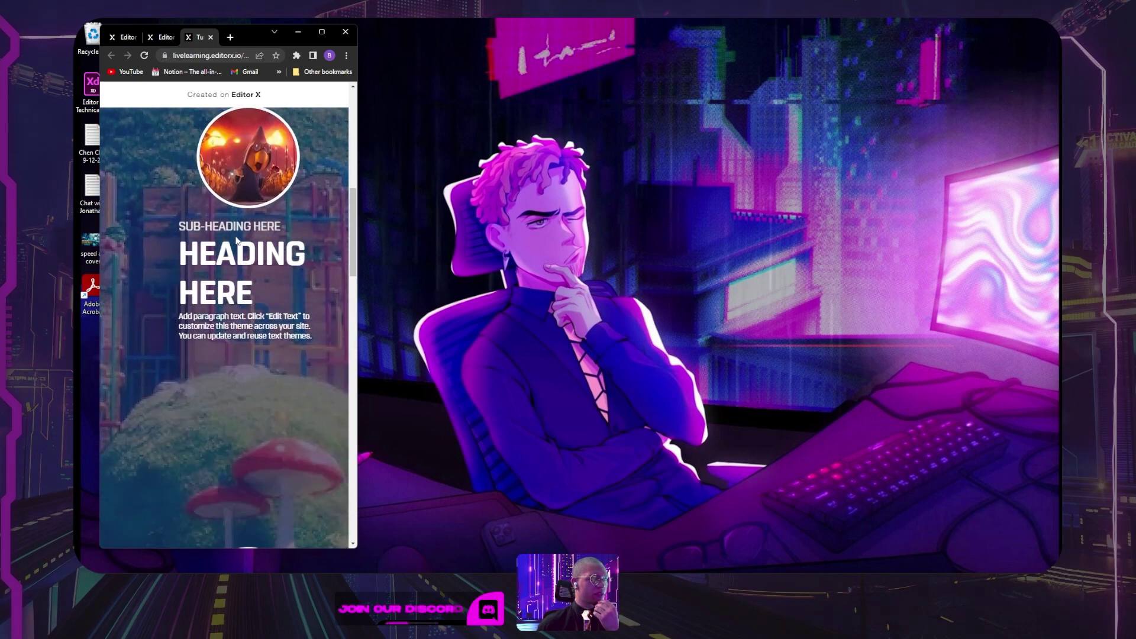
scroll(236, 240, down, 2)
scroll(238, 278, up, 5)
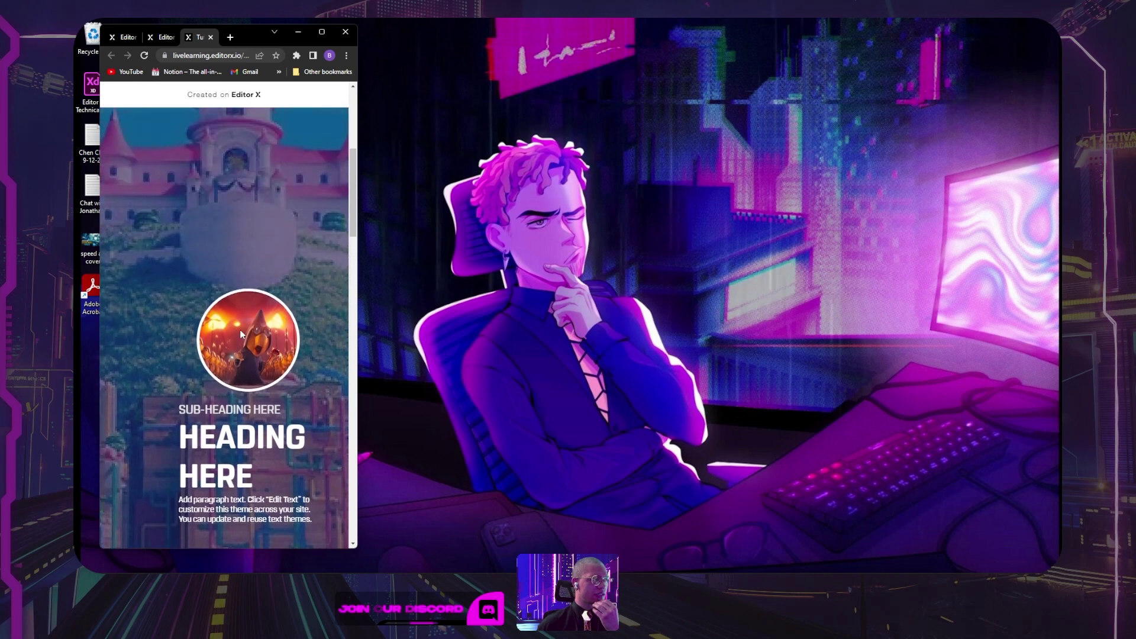
scroll(264, 320, down, 2)
scroll(233, 237, down, 2)
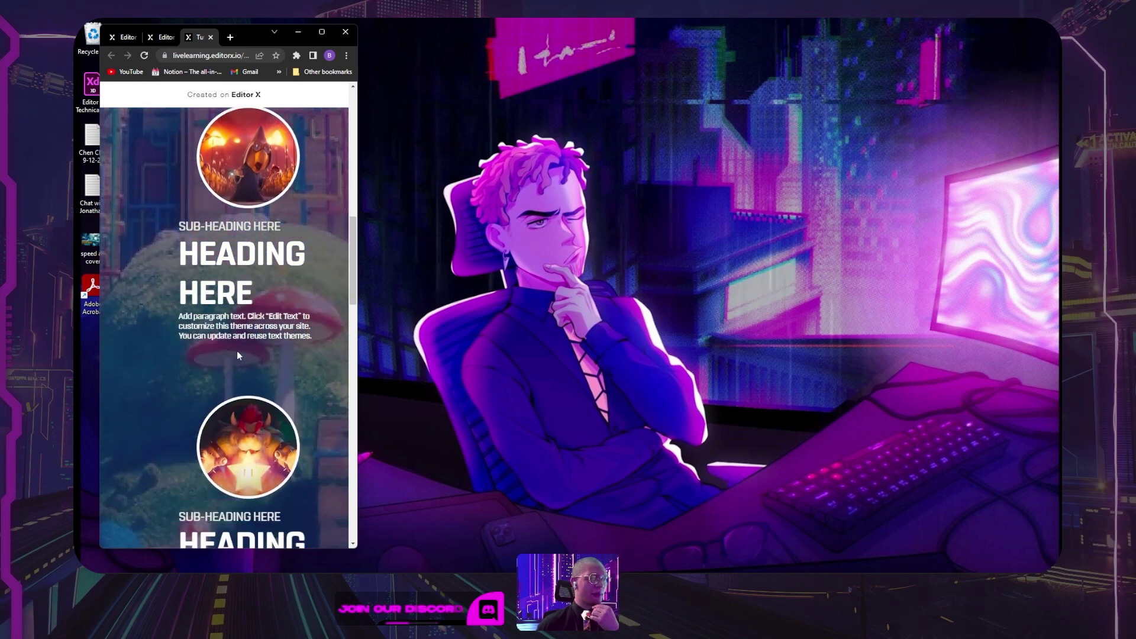
scroll(228, 355, down, 5)
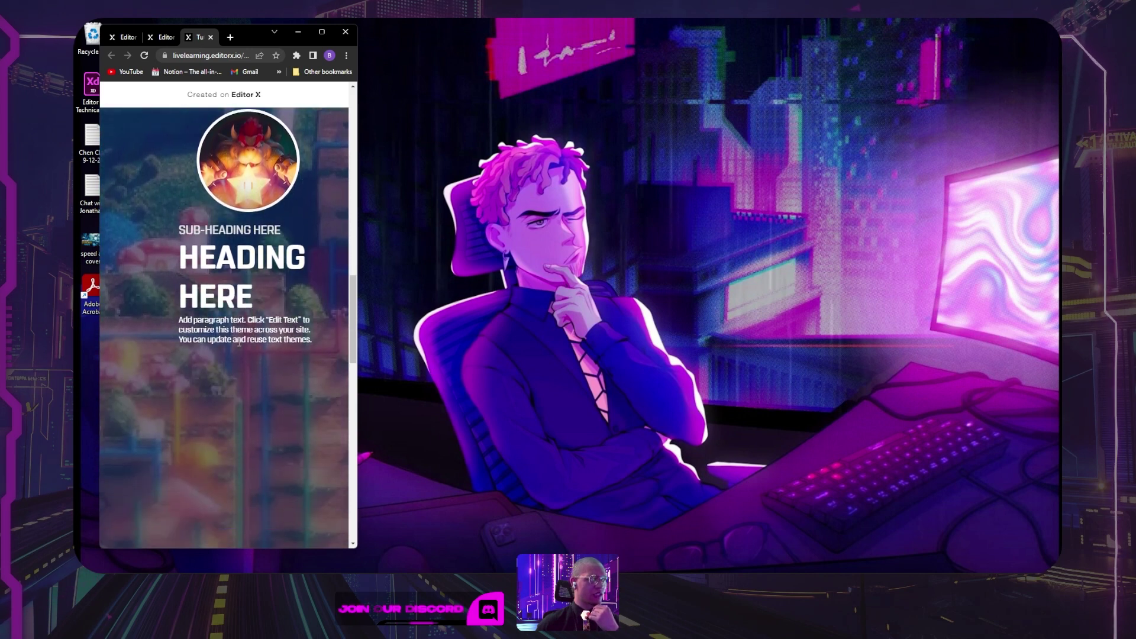
scroll(228, 242, down, 6)
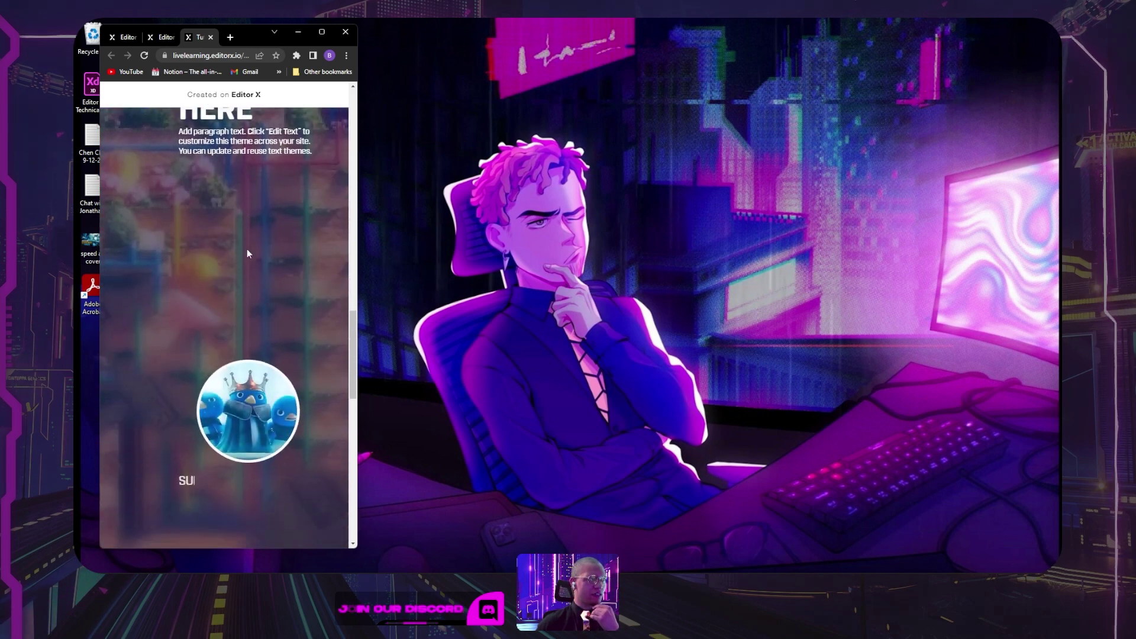
scroll(247, 253, down, 1)
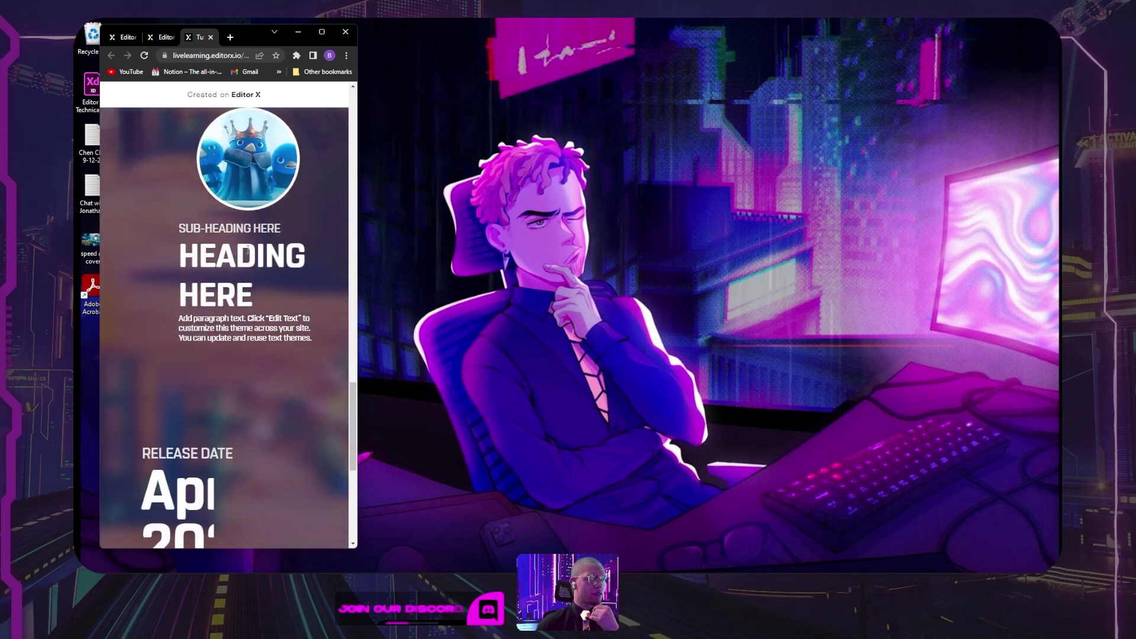
scroll(248, 257, down, 6)
scroll(250, 261, up, 10)
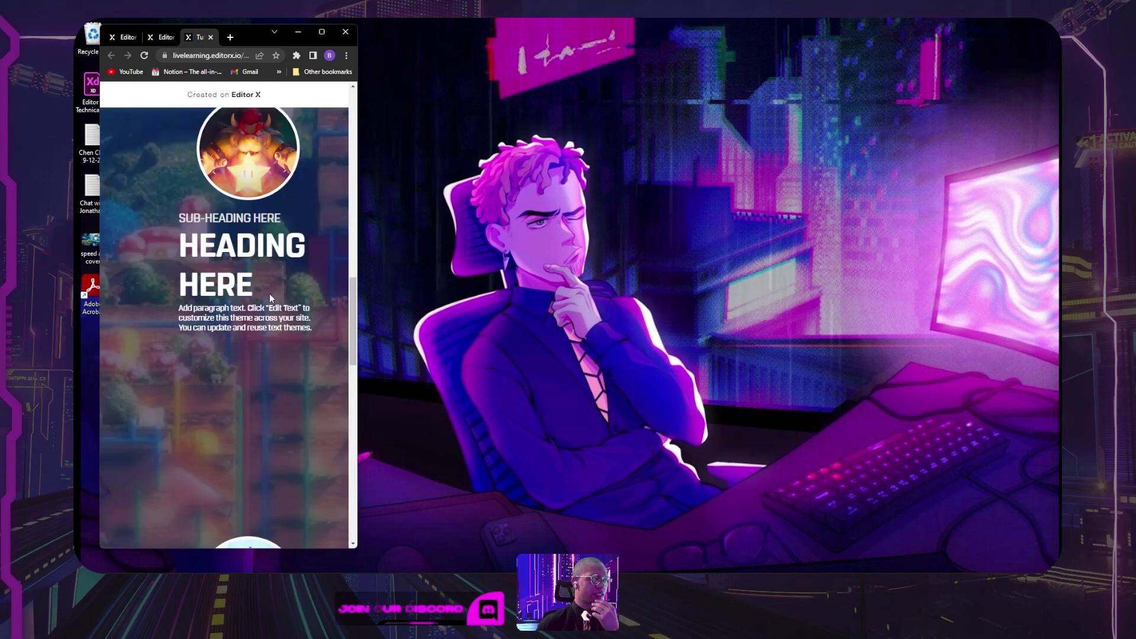
scroll(270, 303, down, 3)
scroll(271, 304, up, 3)
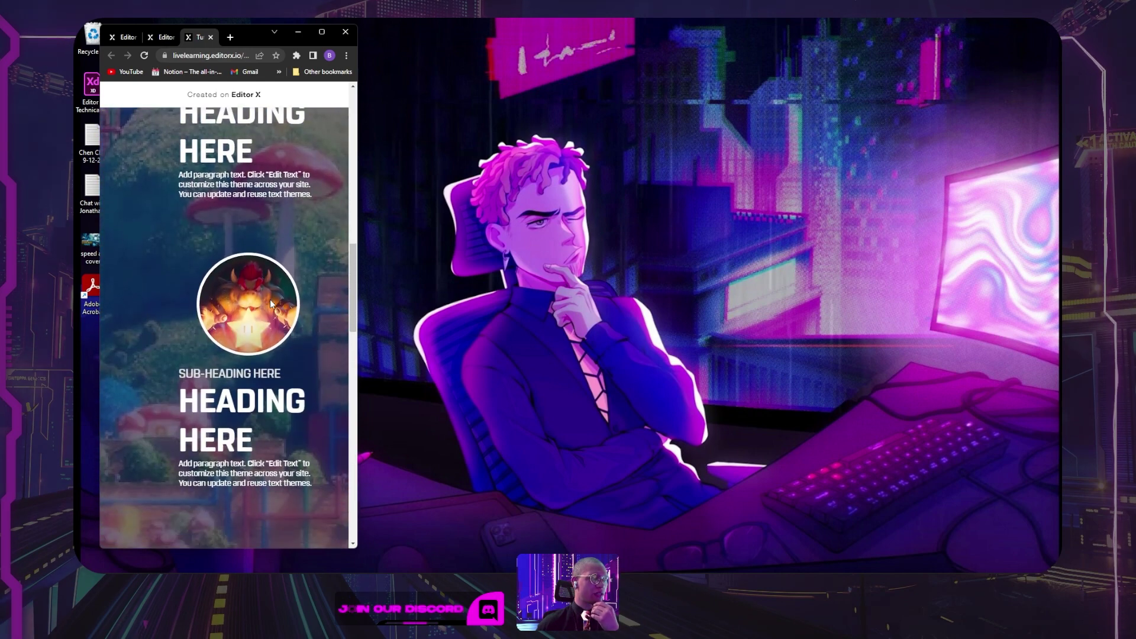
scroll(270, 304, down, 4)
scroll(271, 303, down, 4)
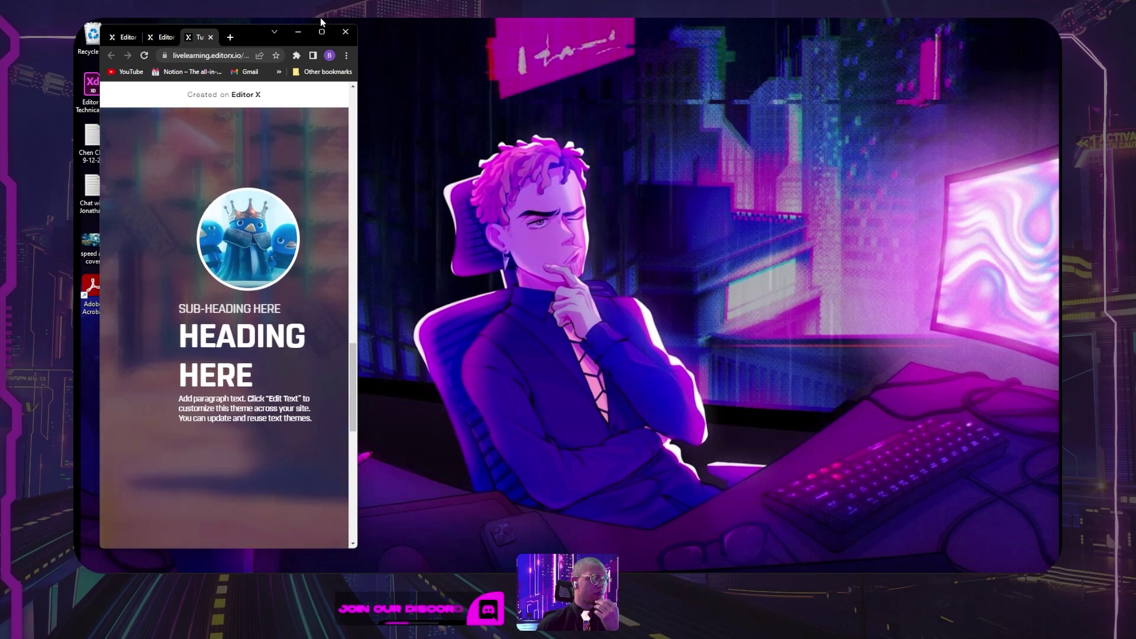
Step: Maximize the browser and examine the row spacing and Text Section 2 container in the V2 page's mobile layout
click(322, 32)
click(278, 27)
click(626, 327)
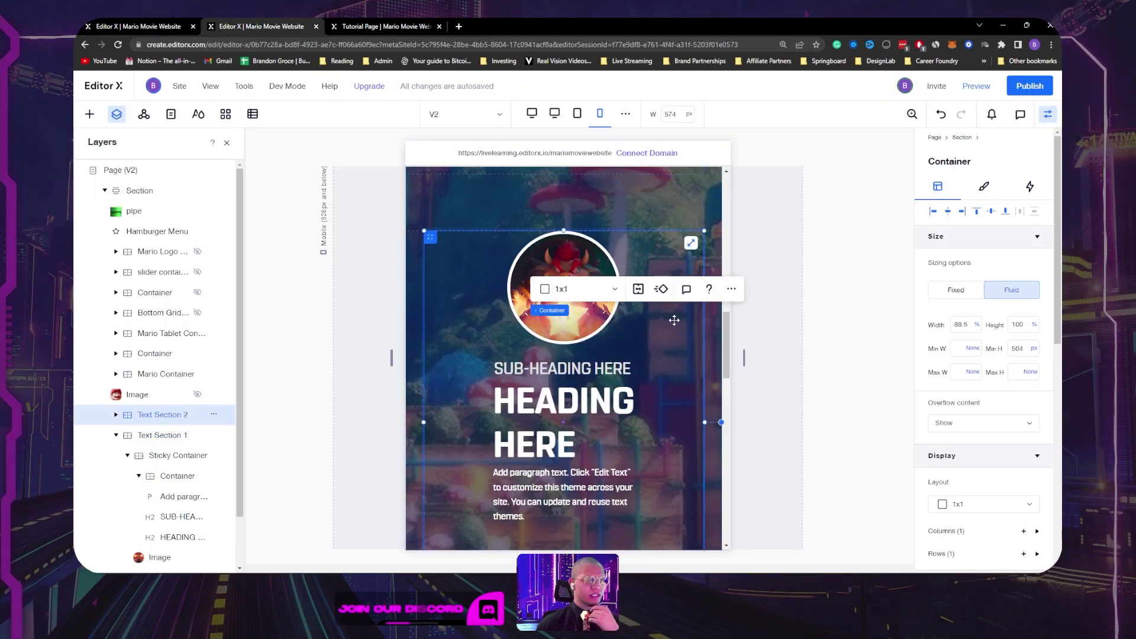
scroll(674, 320, down, 3)
scroll(670, 324, down, 5)
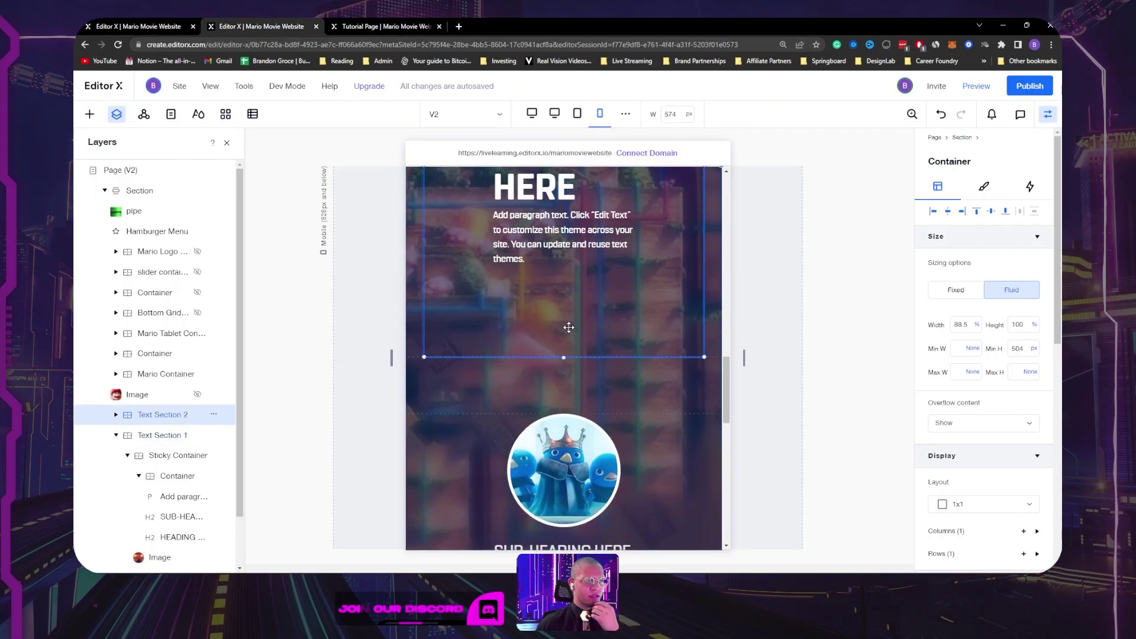
scroll(449, 309, down, 5)
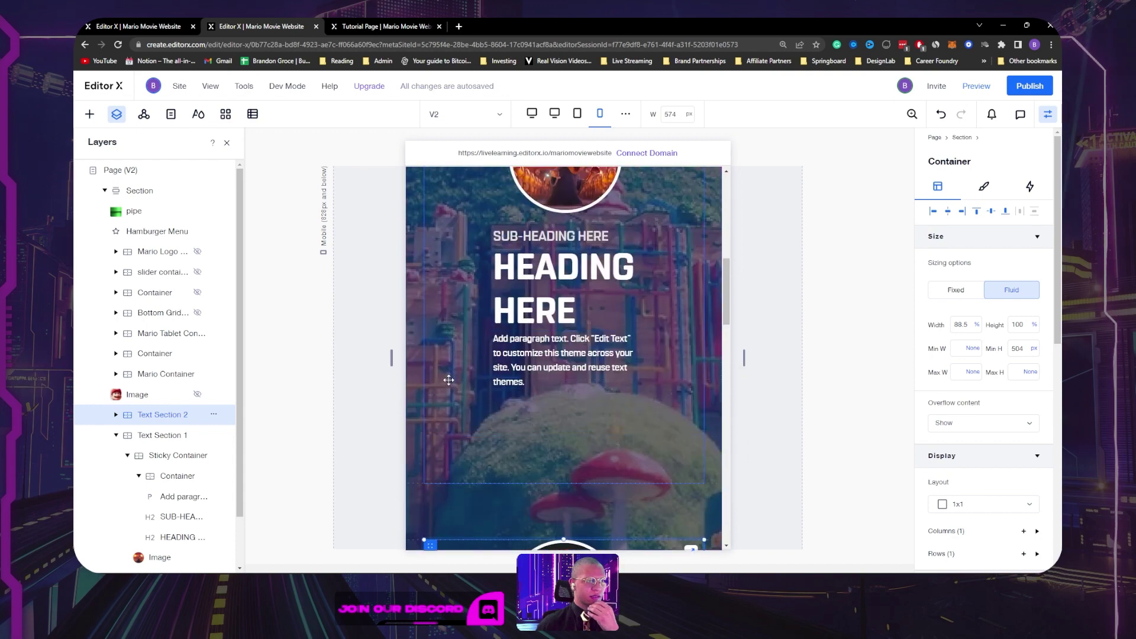
scroll(445, 375, up, 3)
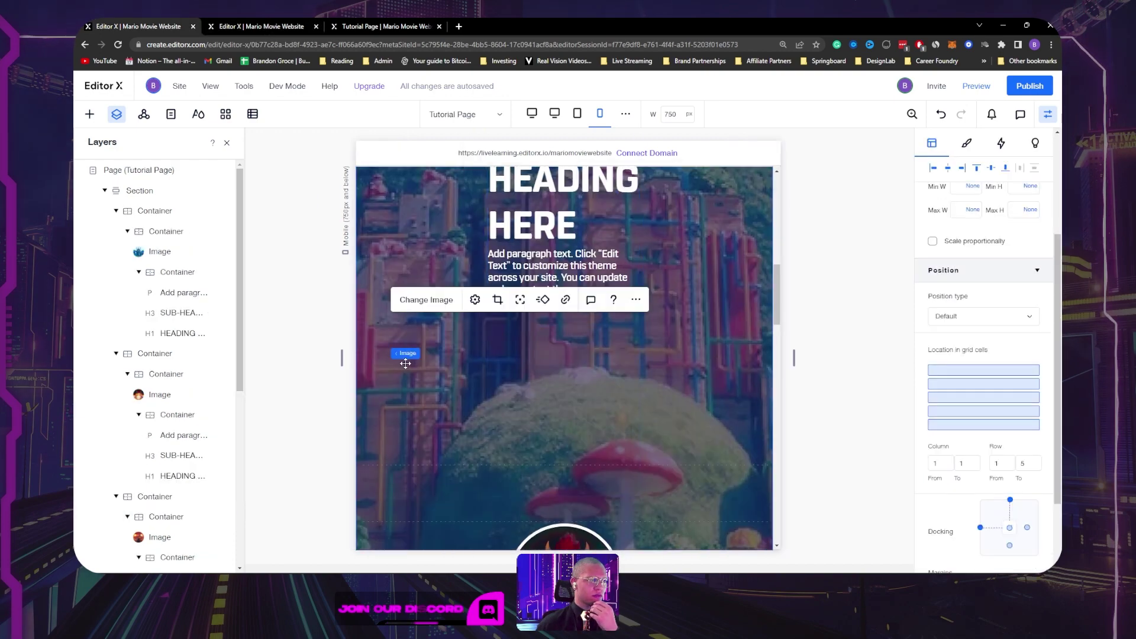
Step: Select the five-row section on the Tutorial Page and locate its grid row and gap settings
scroll(406, 363, down, 5)
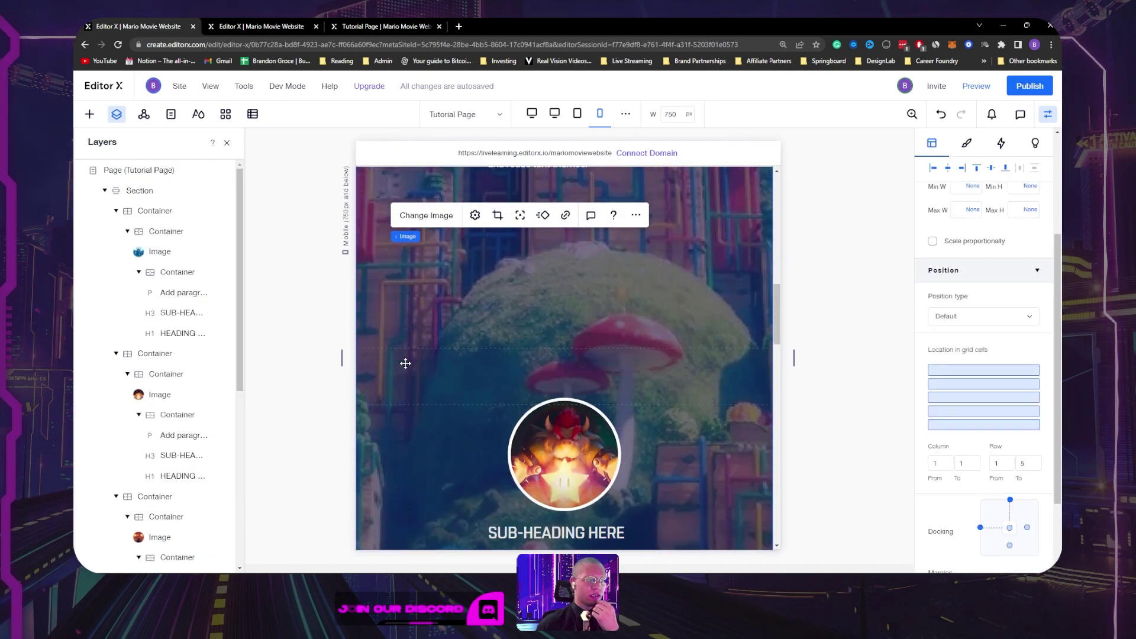
scroll(1000, 390, down, 2)
scroll(999, 390, up, 5)
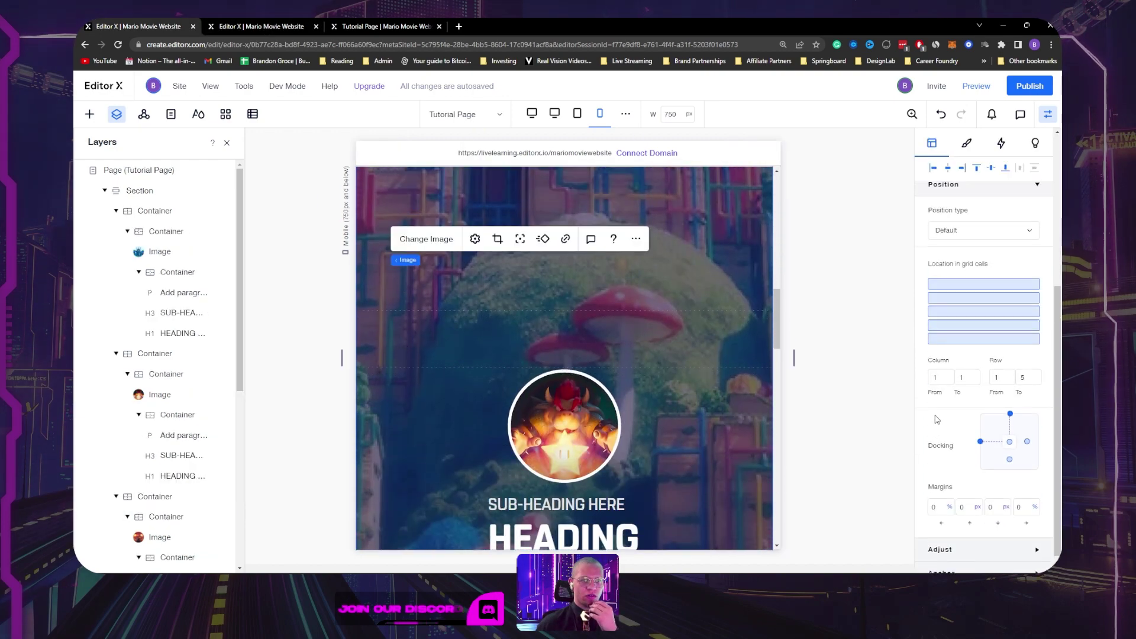
click(616, 286)
scroll(1030, 397, down, 3)
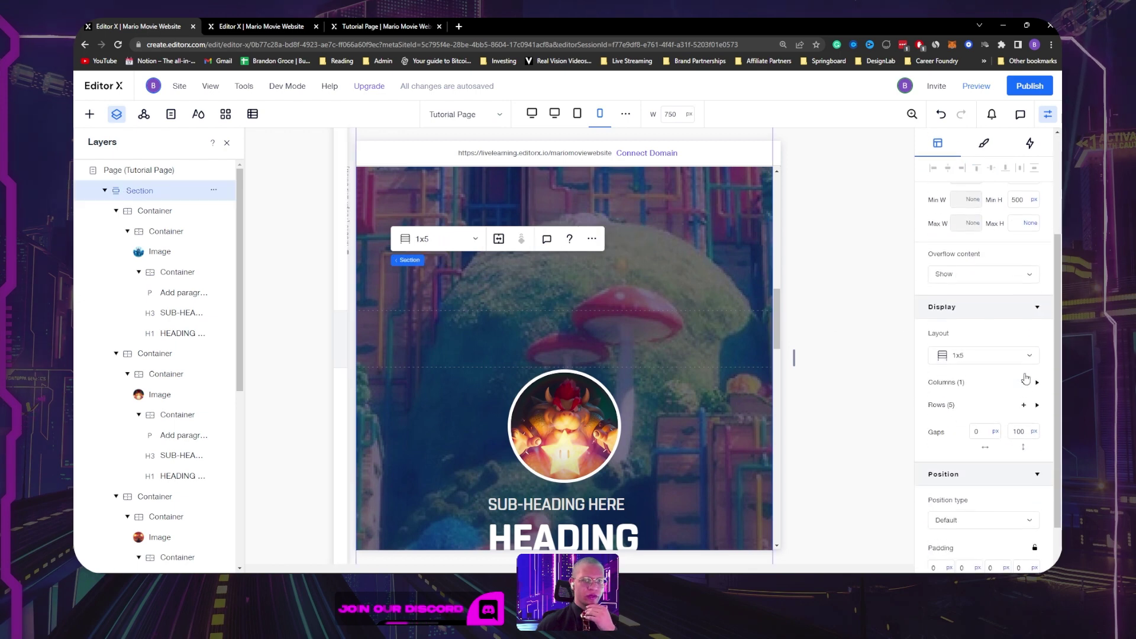
scroll(954, 420, down, 1)
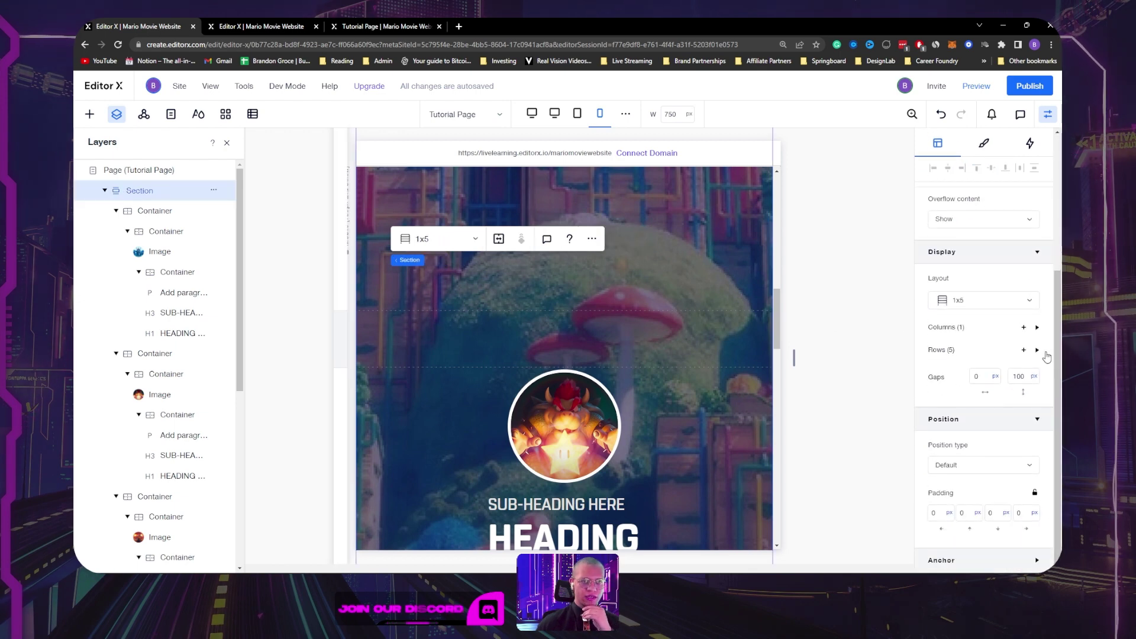
Step: Set the height of the section's grid rows 2, 3 and 4 to 100 vh for the mobile breakpoint
click(1038, 350)
scroll(1006, 356, down, 2)
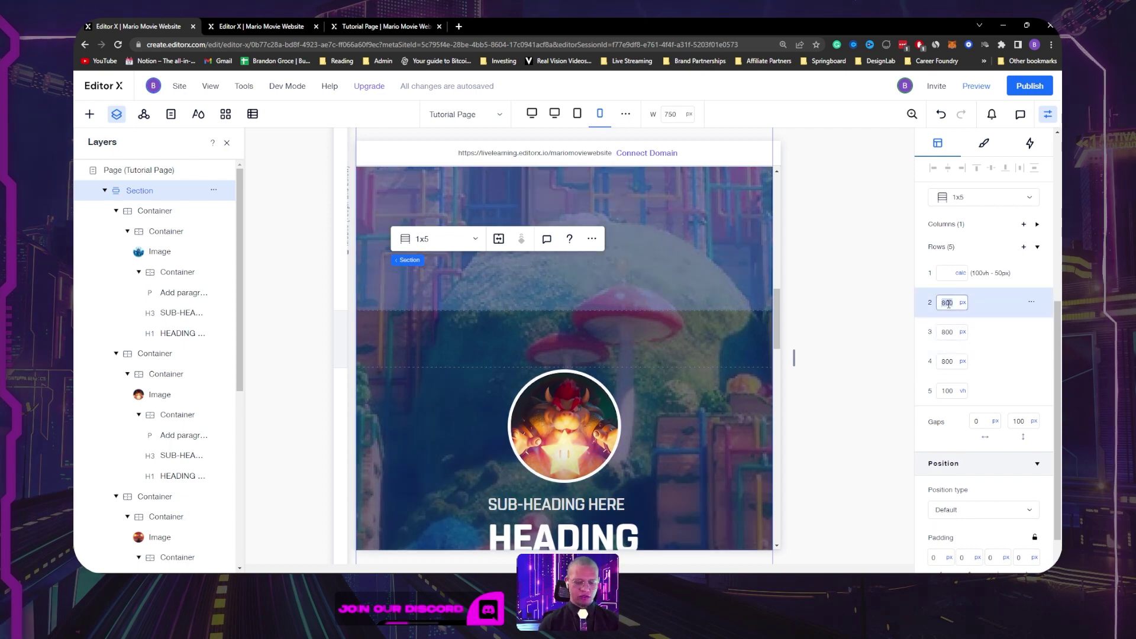
key(Return)
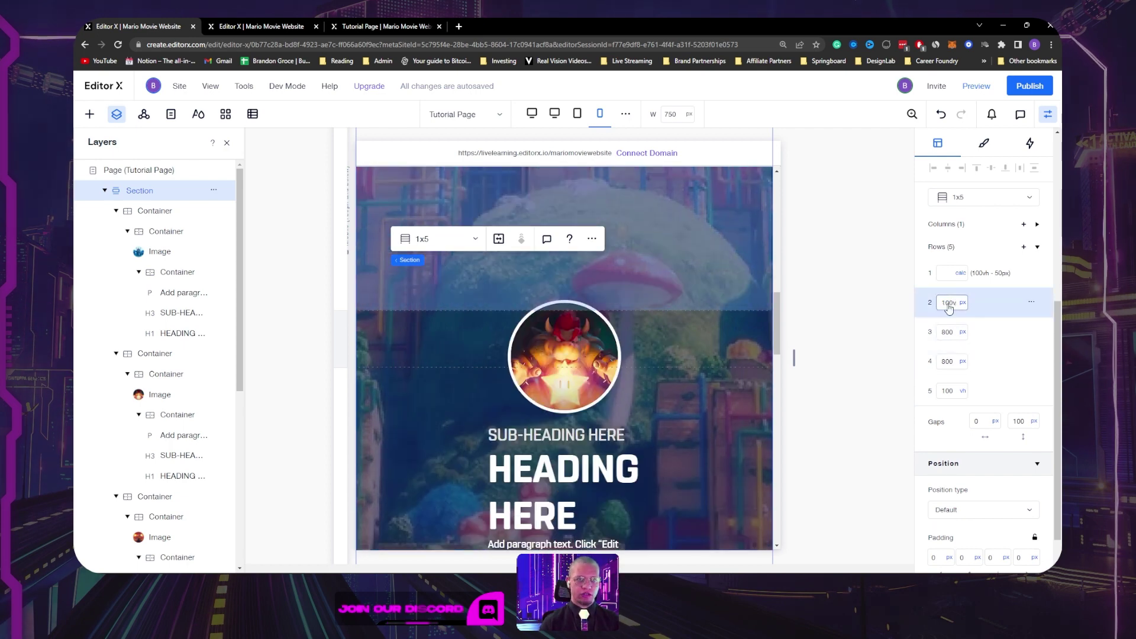
click(952, 332)
text(10)
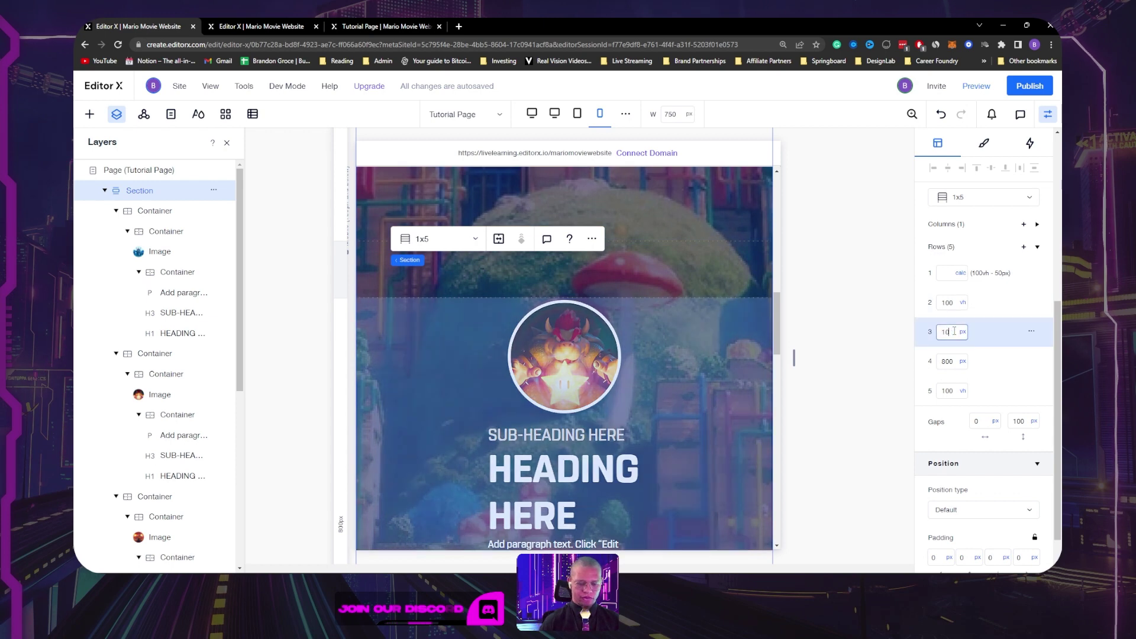
text(0 vh)
key(Return)
click(948, 361)
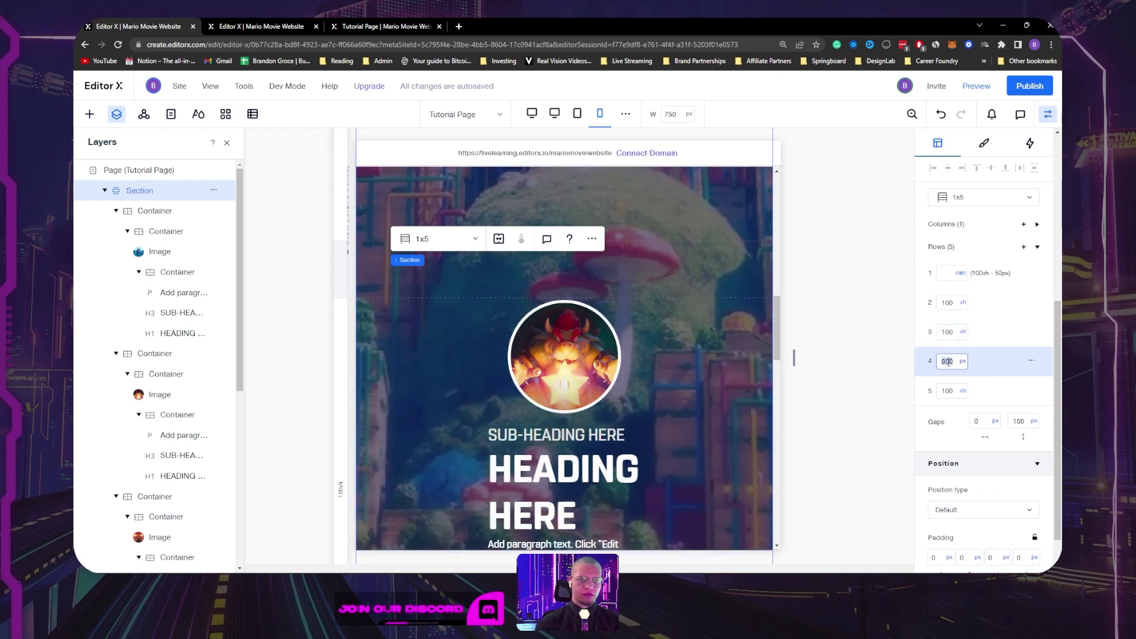
text(100vh)
key(Return)
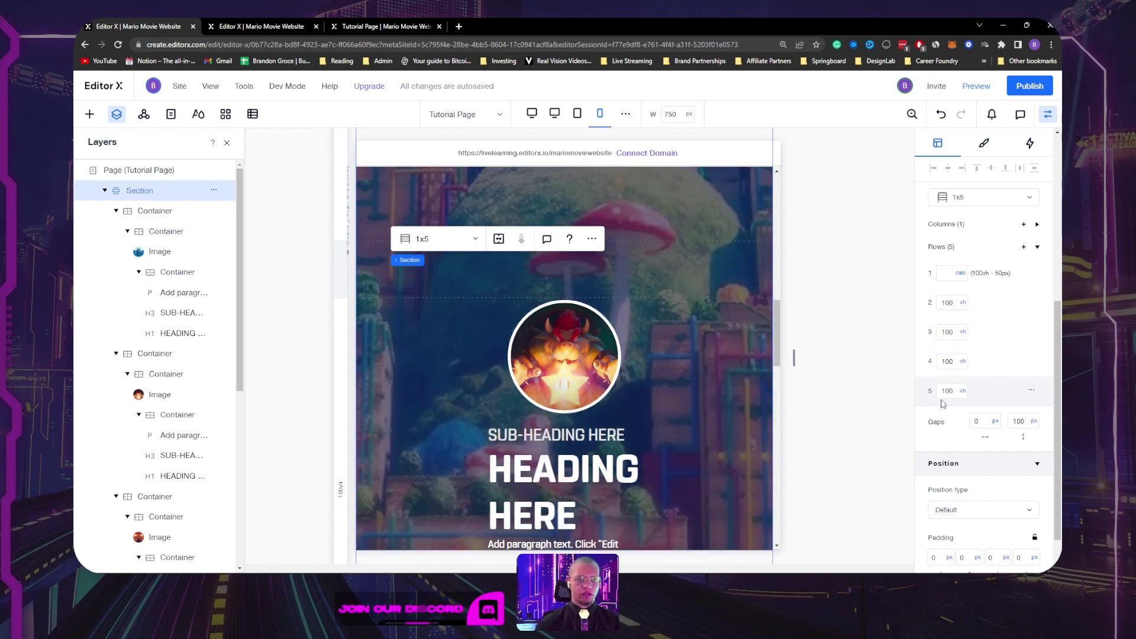
click(952, 393)
scroll(1012, 368, down, 1)
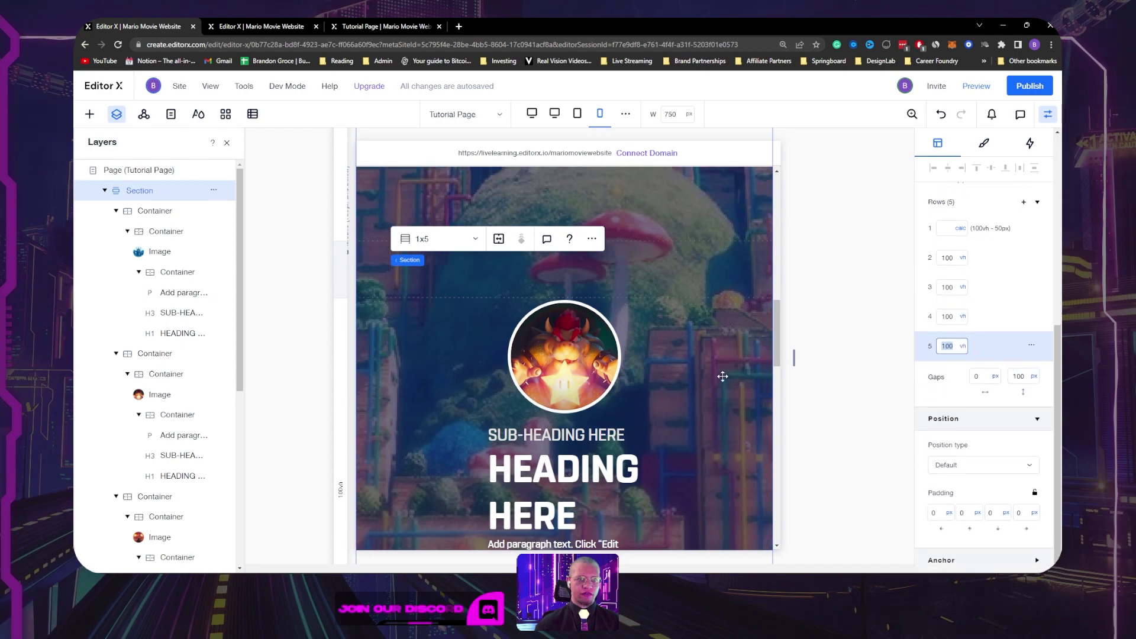
Step: Set the minimum height and minimum width of the container holding the movie logo and buttons to None, and publish the site
scroll(657, 349, down, 4)
scroll(651, 348, up, 3)
scroll(656, 344, down, 4)
scroll(657, 343, up, 2)
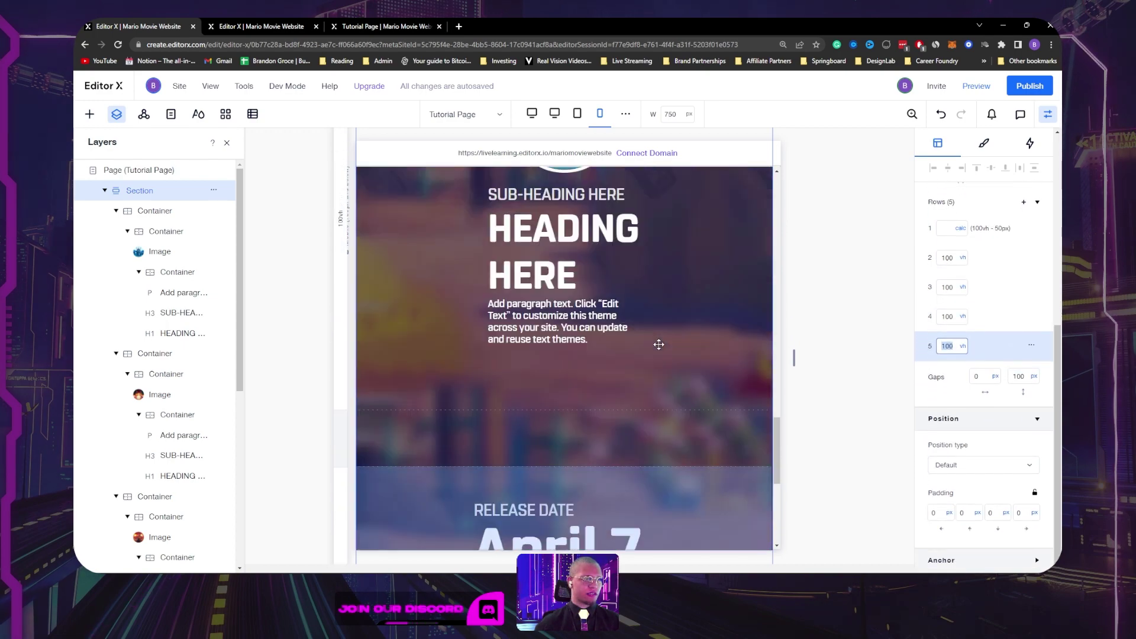
scroll(659, 344, up, 5)
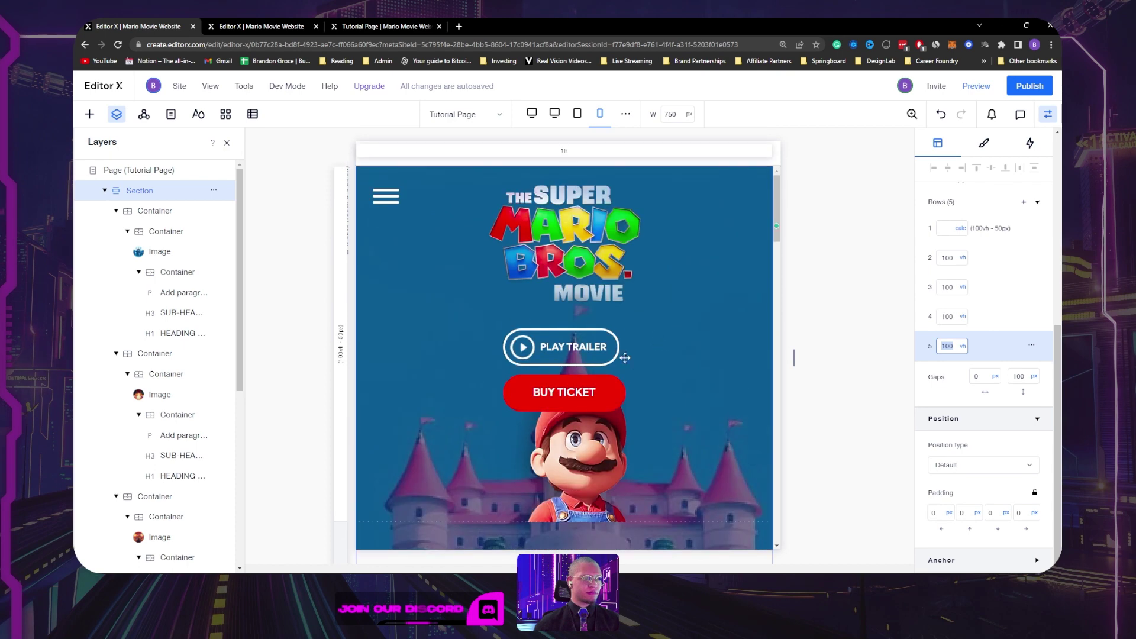
click(634, 321)
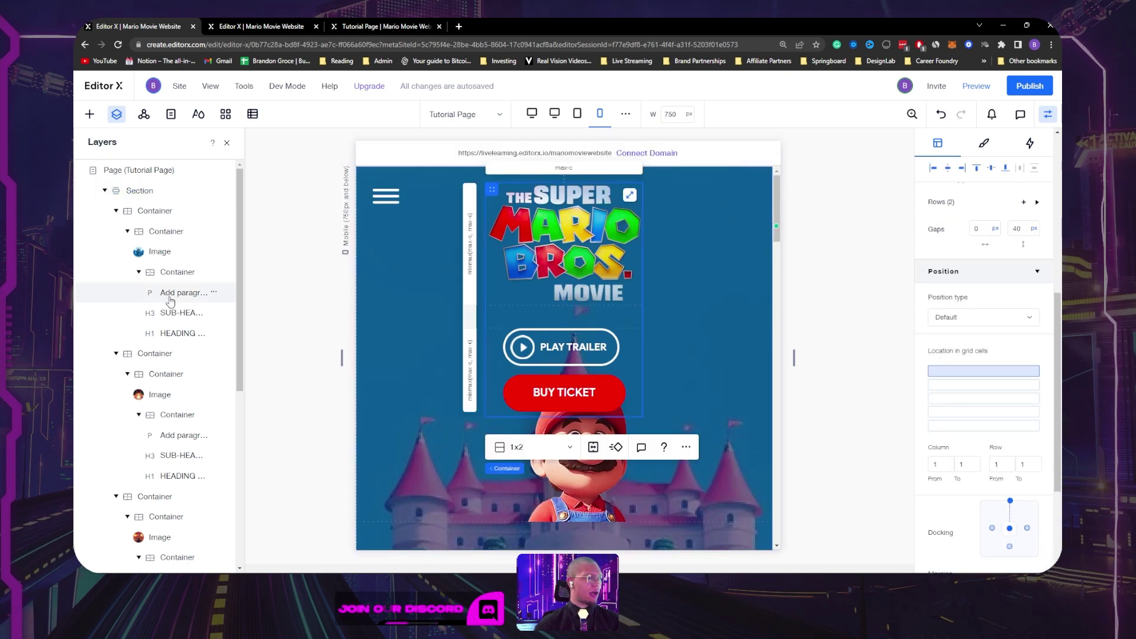
scroll(177, 308, down, 2)
scroll(172, 315, up, 2)
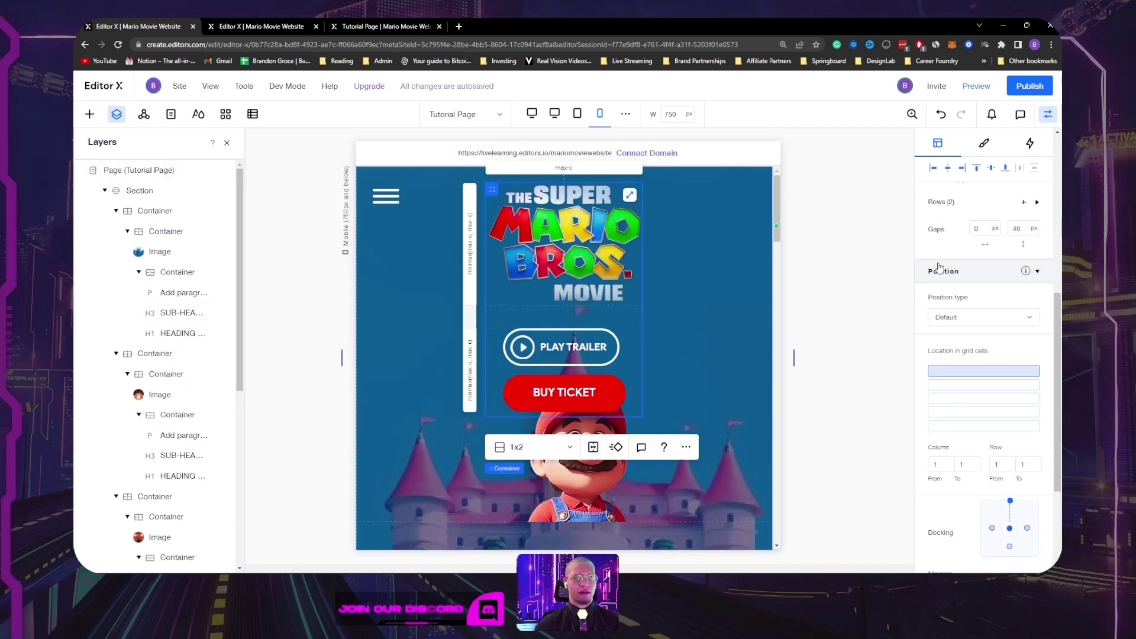
scroll(1002, 254, up, 6)
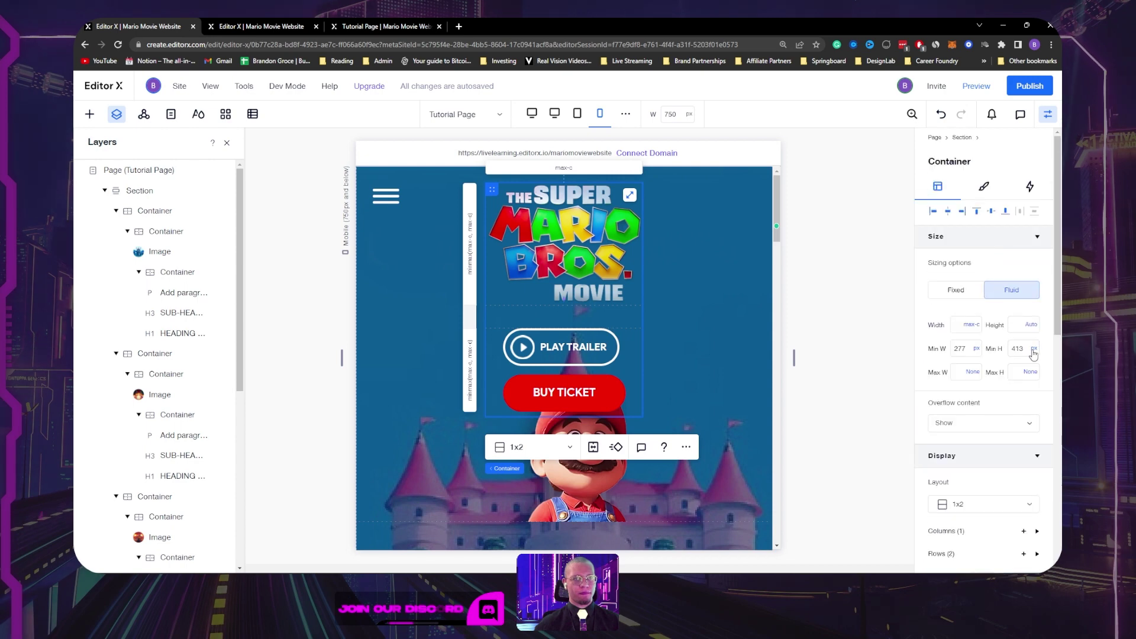
click(1033, 353)
click(983, 332)
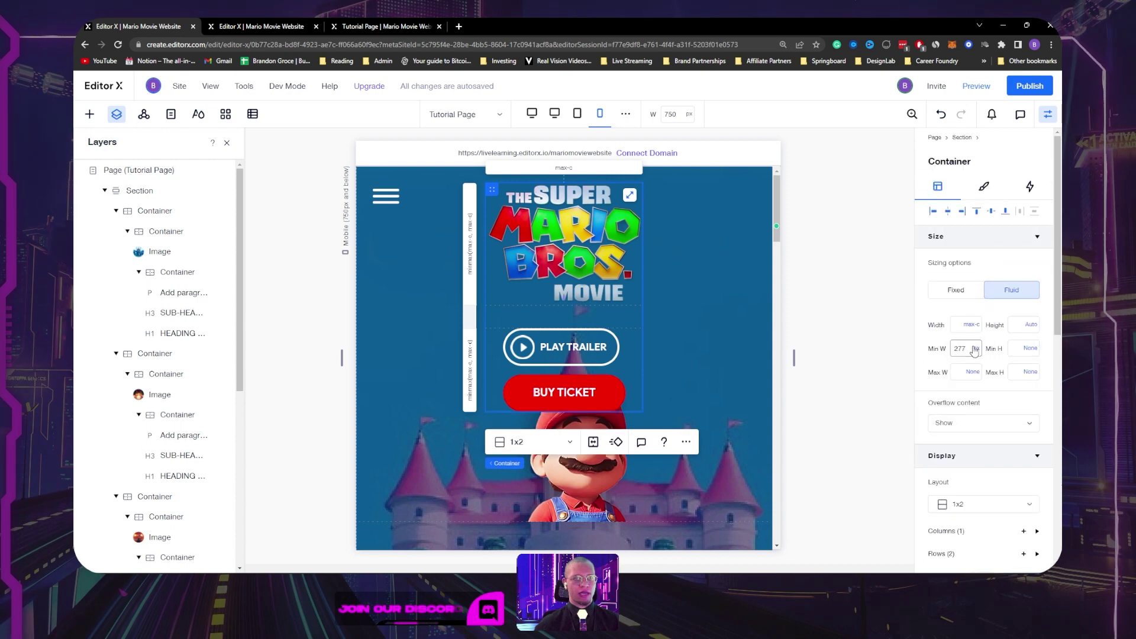
click(978, 351)
click(931, 332)
scroll(975, 359, down, 4)
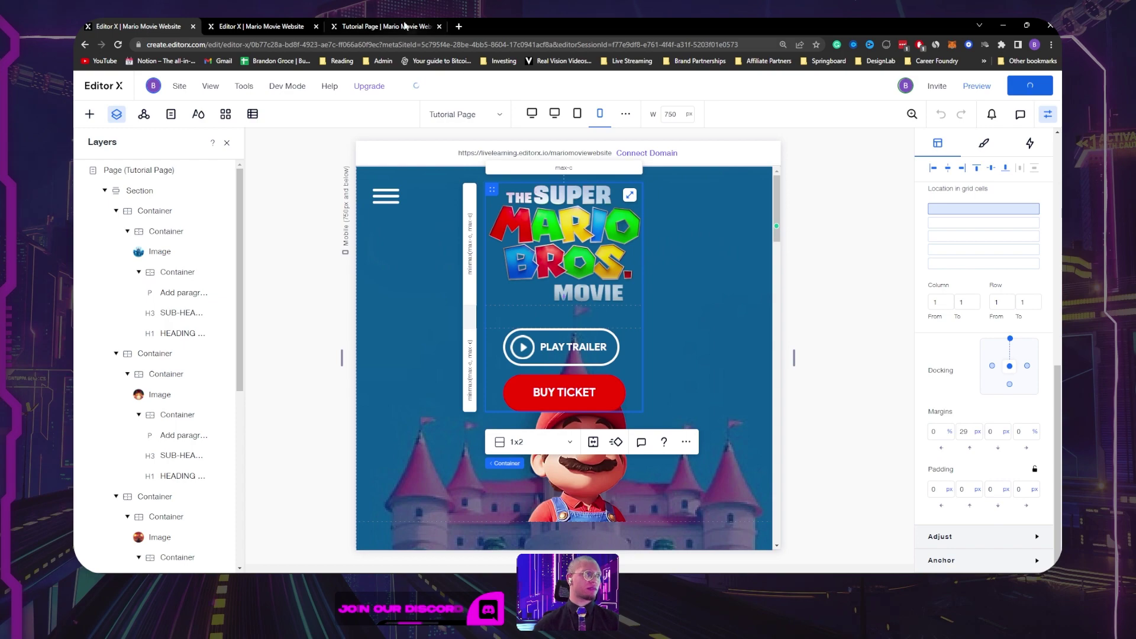
Step: Review the published desktop page from start to end and compare it with the V2 page's mobile layout in the editor
click(405, 26)
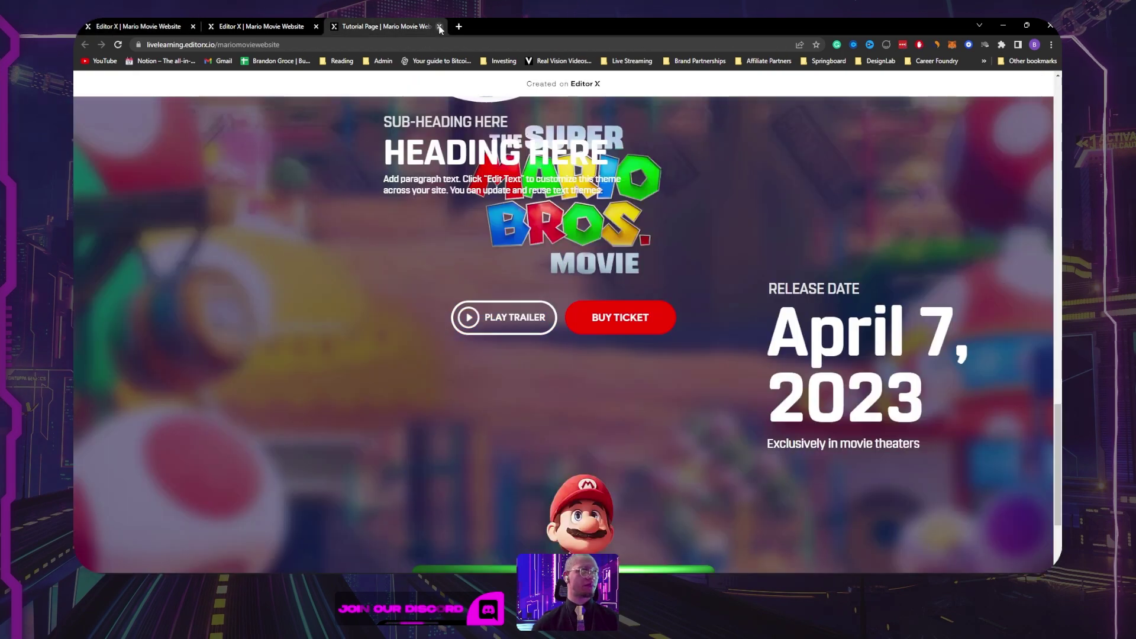
scroll(538, 262, up, 10)
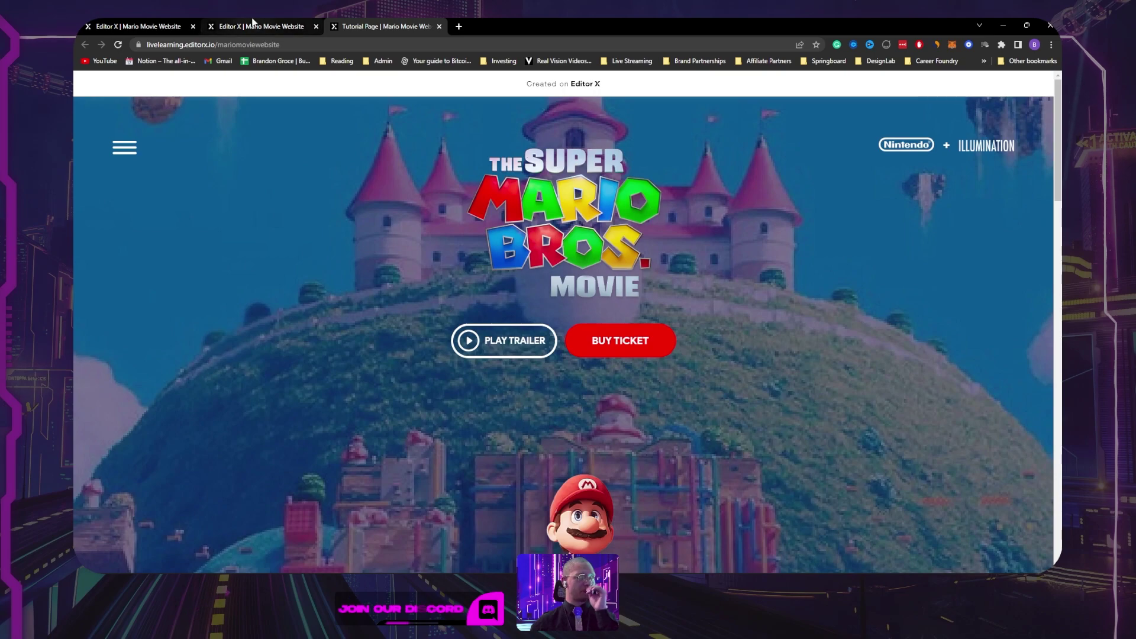
scroll(601, 283, down, 10)
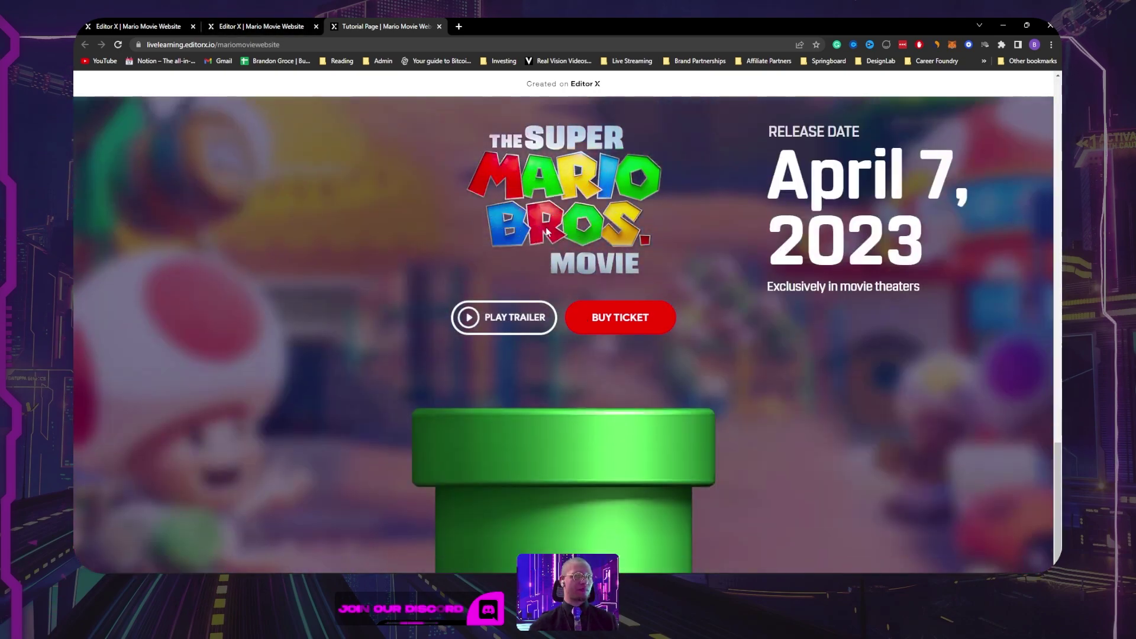
scroll(547, 231, up, 10)
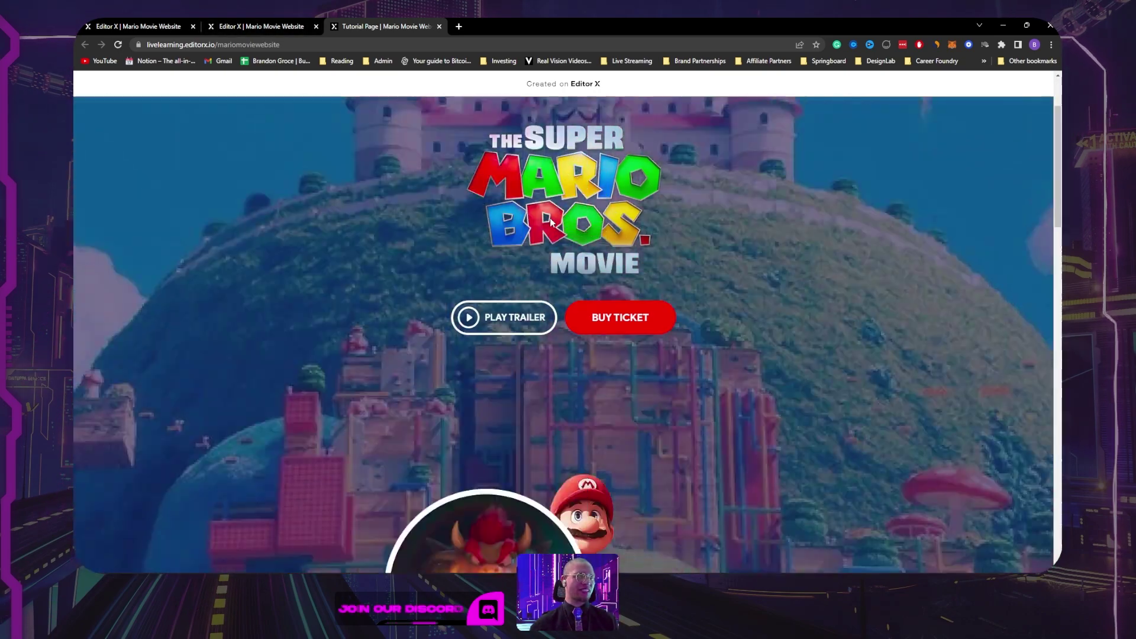
scroll(548, 228, down, 3)
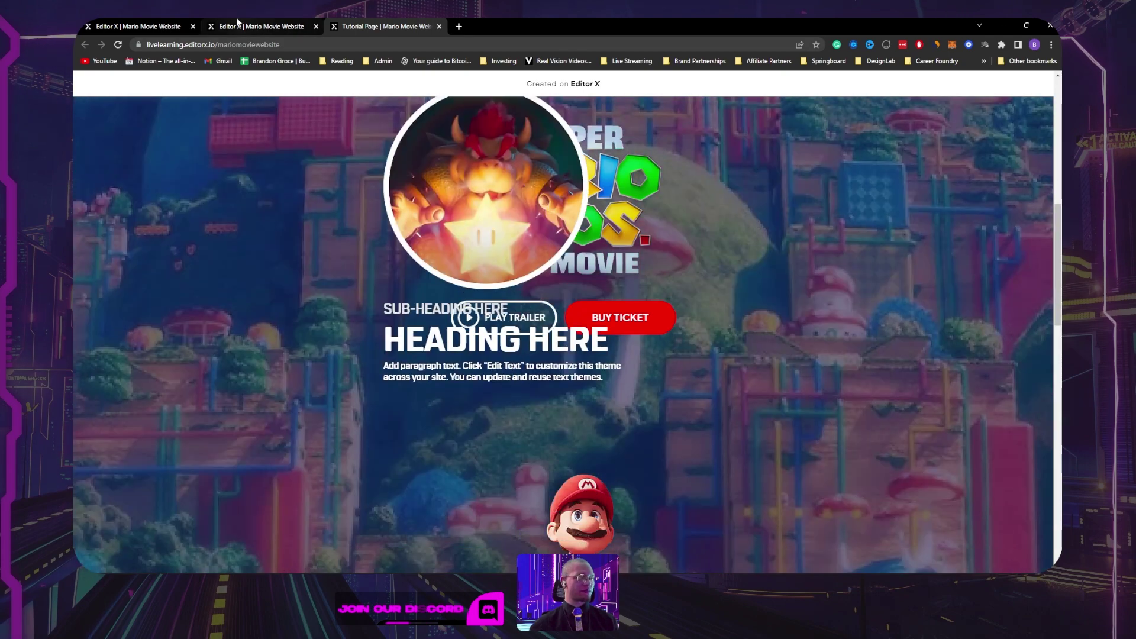
click(288, 22)
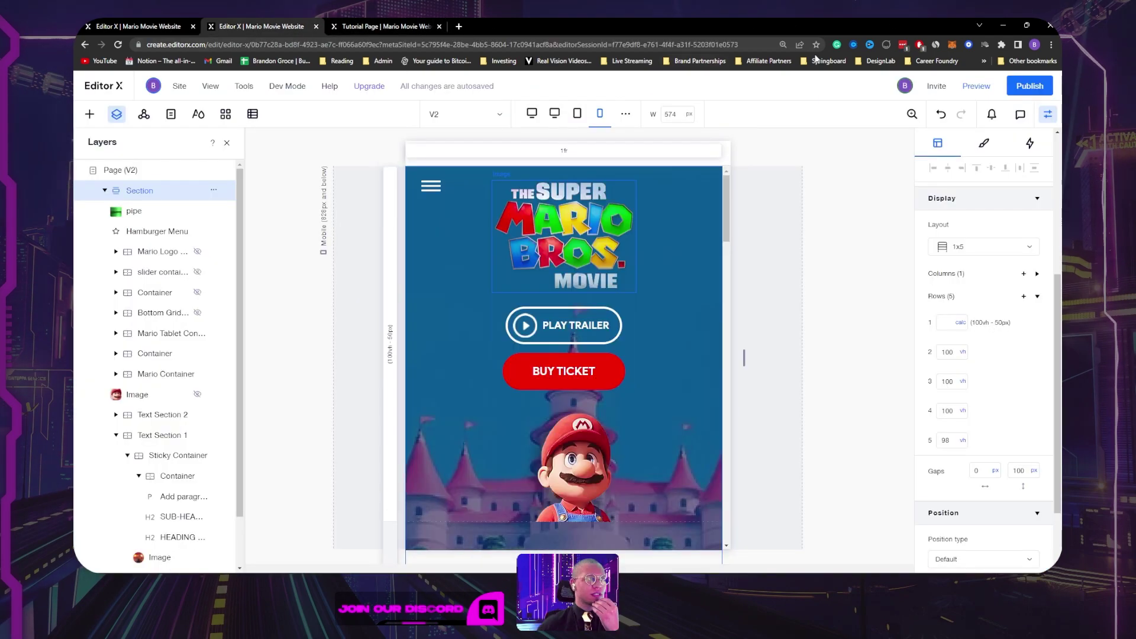
click(398, 24)
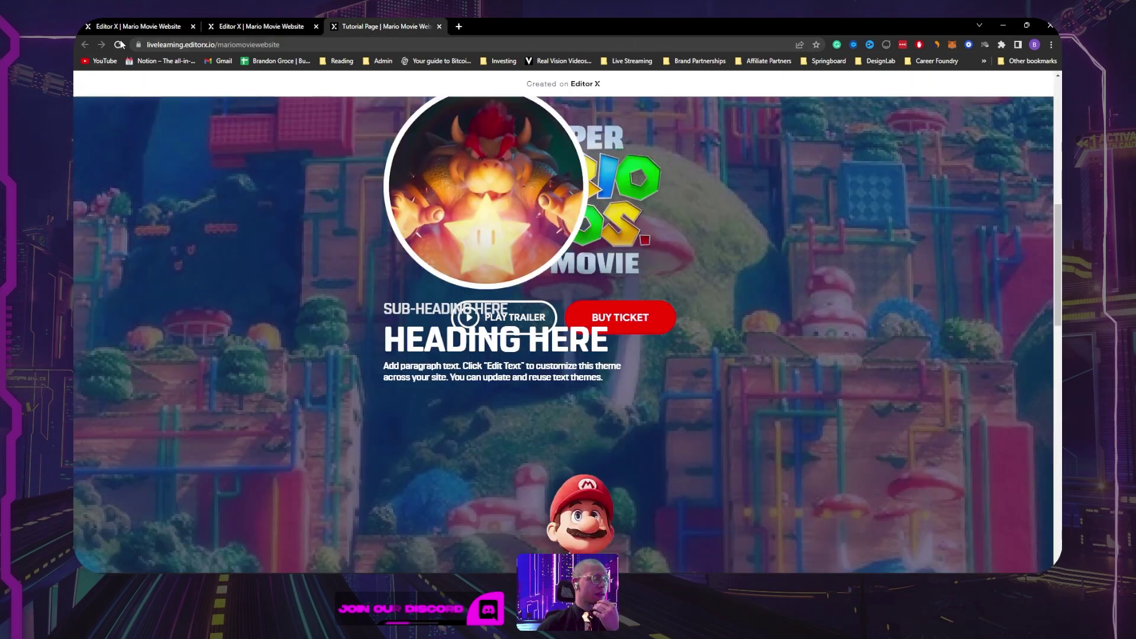
Step: Reload the published page and check its scrolling text sections in a narrow, phone-width browser window
click(119, 44)
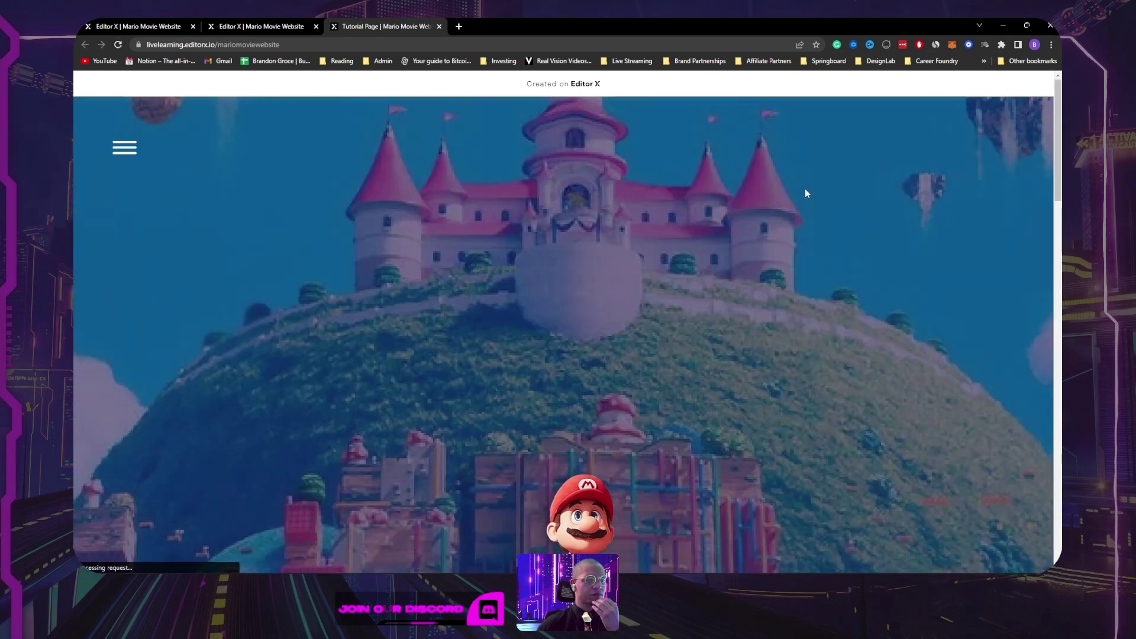
click(1027, 25)
scroll(250, 255, down, 5)
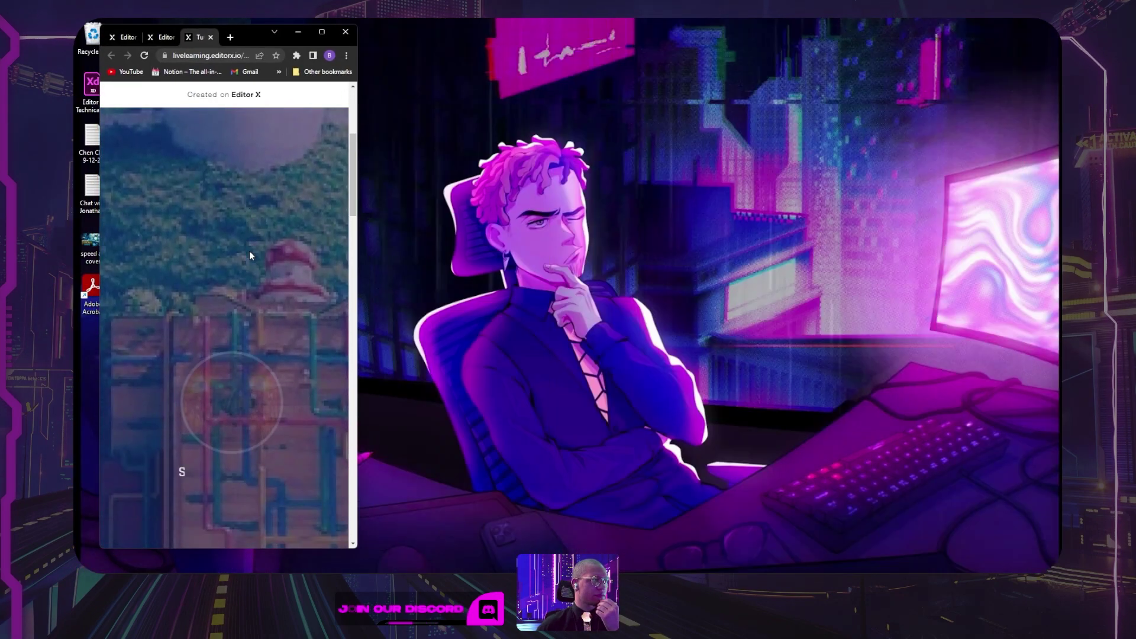
scroll(250, 251, down, 2)
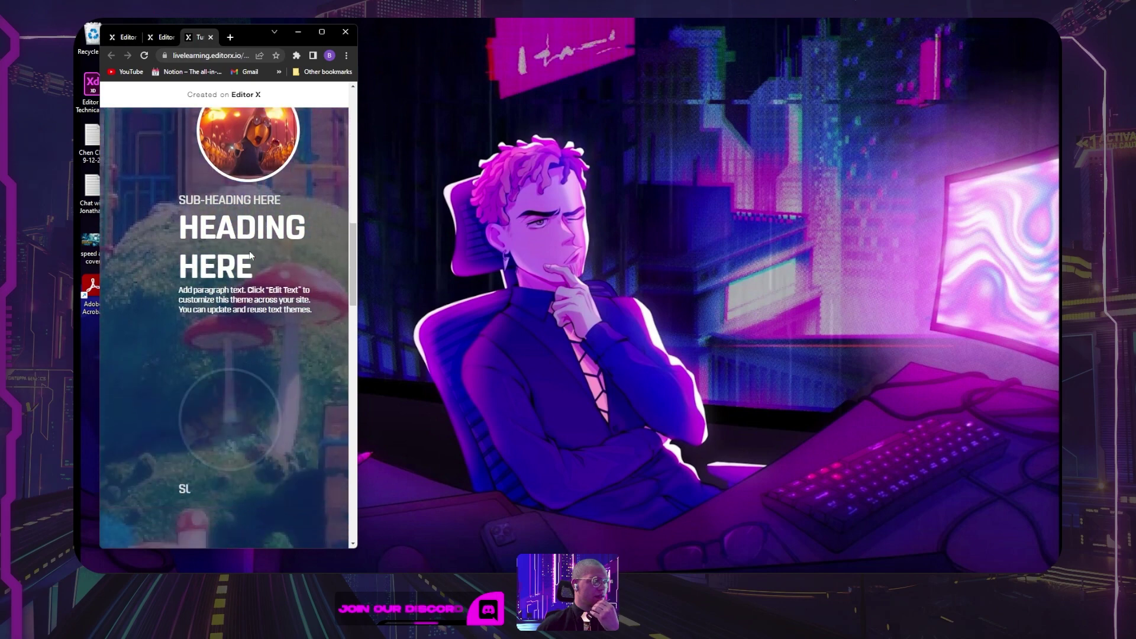
scroll(250, 251, up, 1)
scroll(250, 256, down, 1)
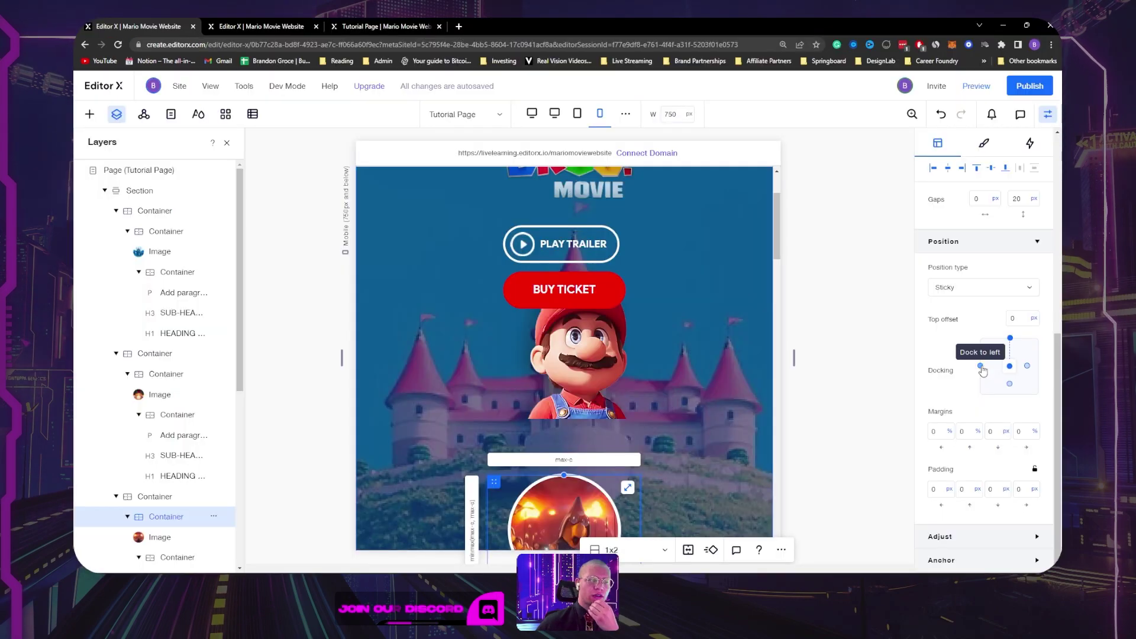
Step: Dock the sticky character image and text containers to the top center instead of the left on the mobile breakpoint
scroll(894, 401, down, 5)
scroll(498, 358, up, 3)
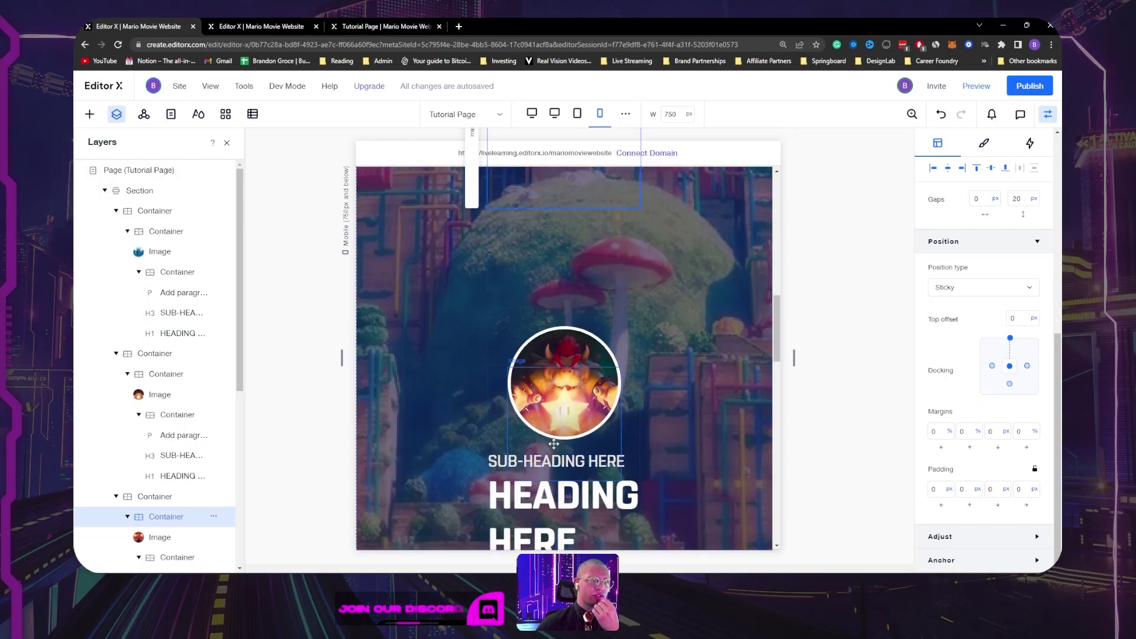
scroll(498, 358, down, 1)
click(496, 358)
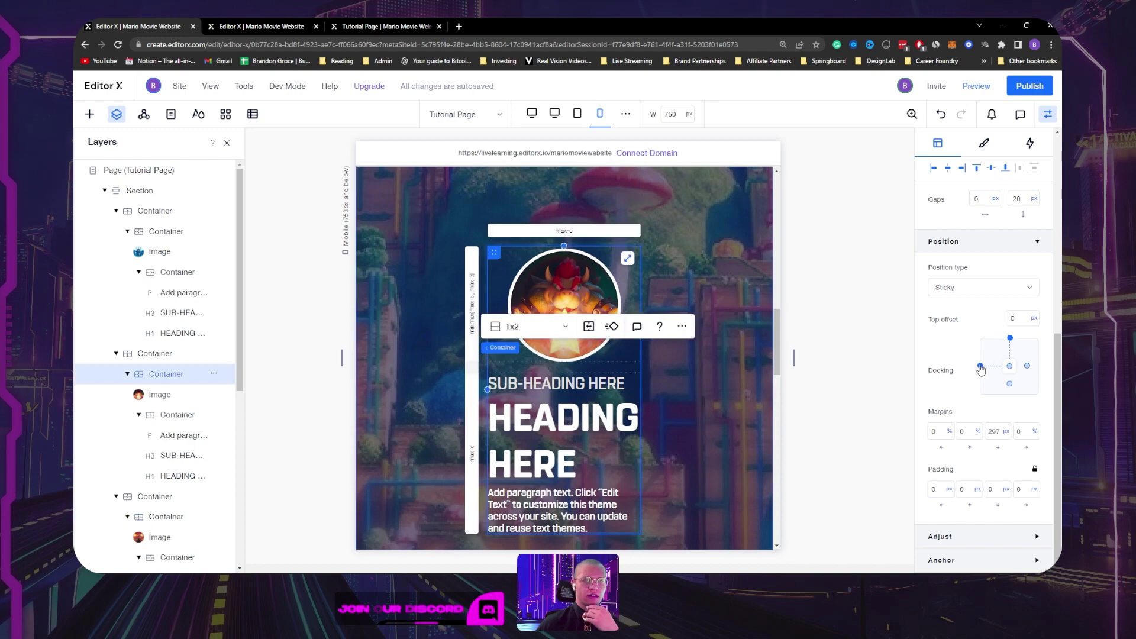
scroll(733, 330, down, 3)
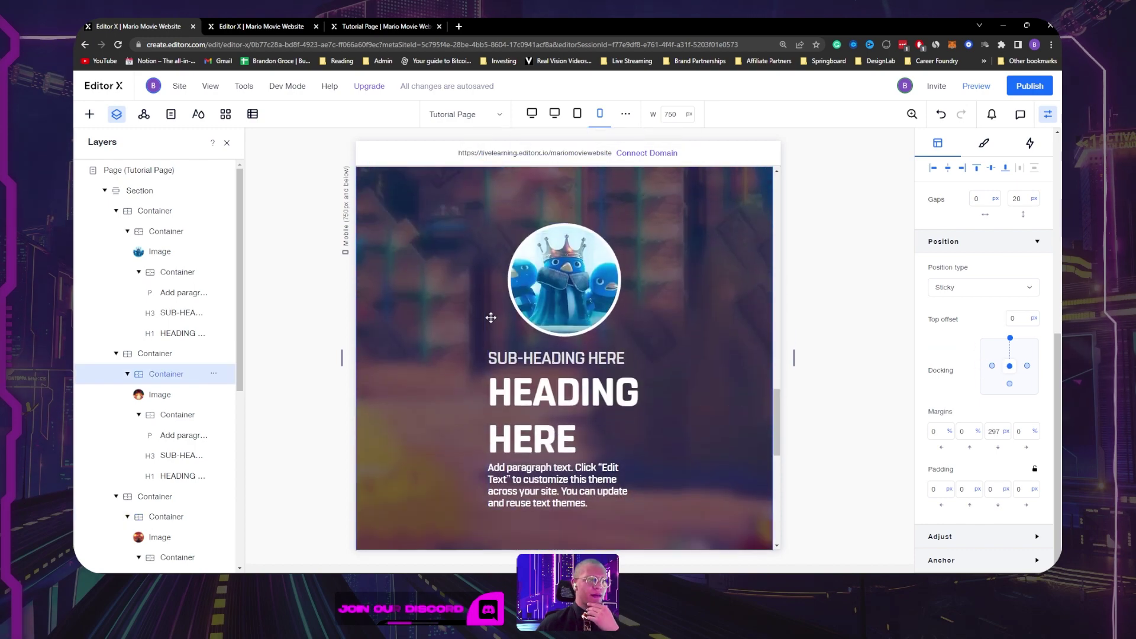
click(499, 310)
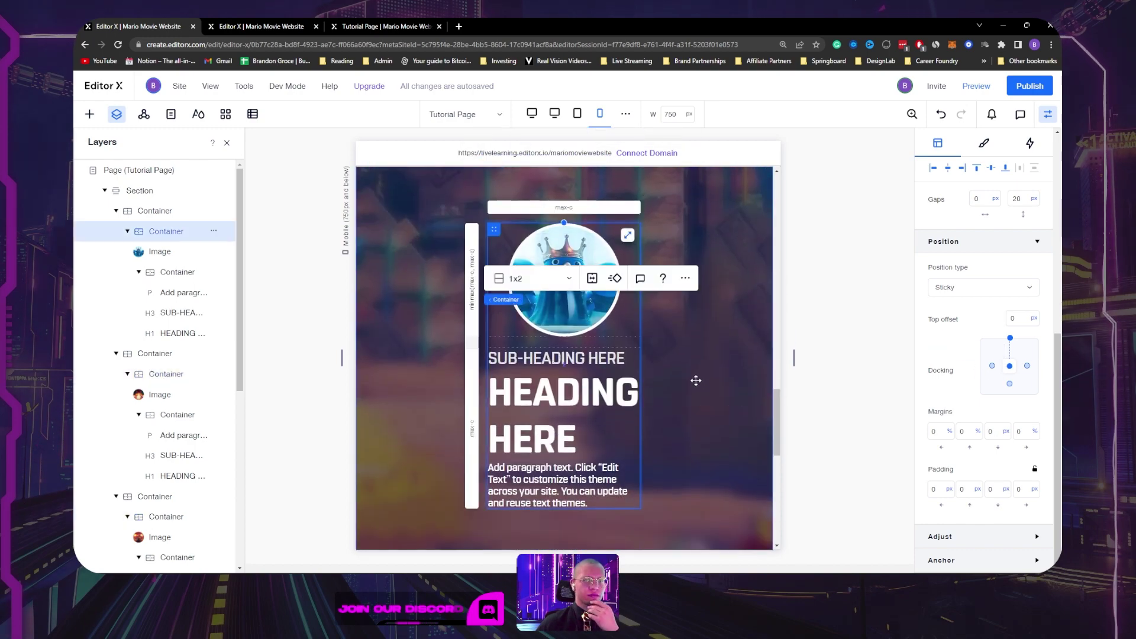
Step: Check the docking and position settings of the release date, movie logo and Mario containers on the mobile breakpoint
scroll(696, 381, down, 5)
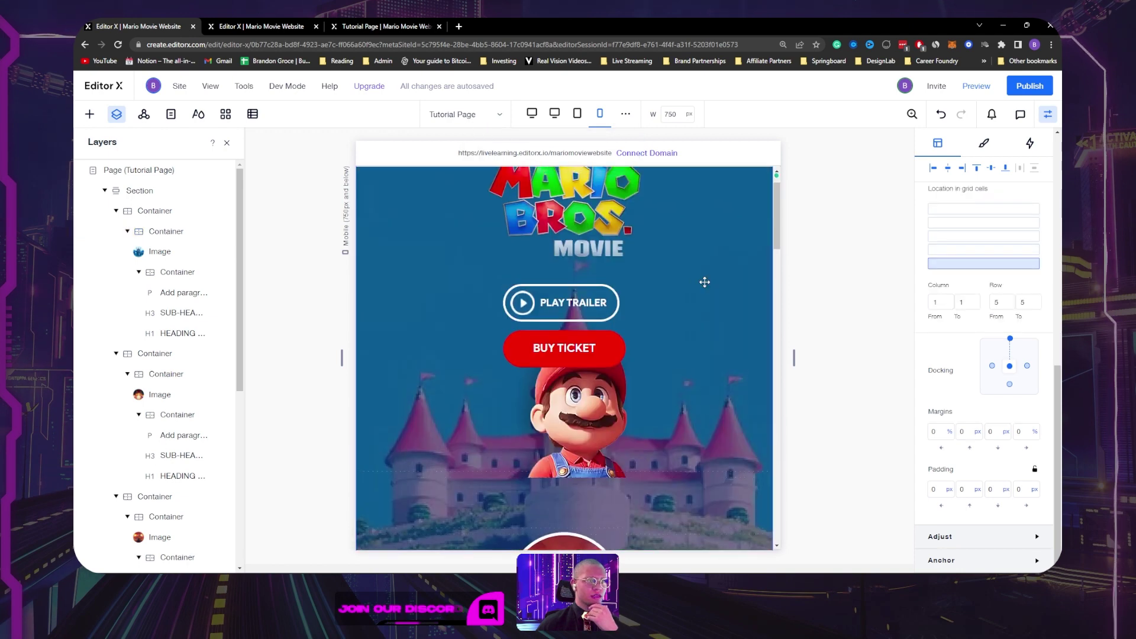
scroll(705, 282, up, 1)
click(634, 359)
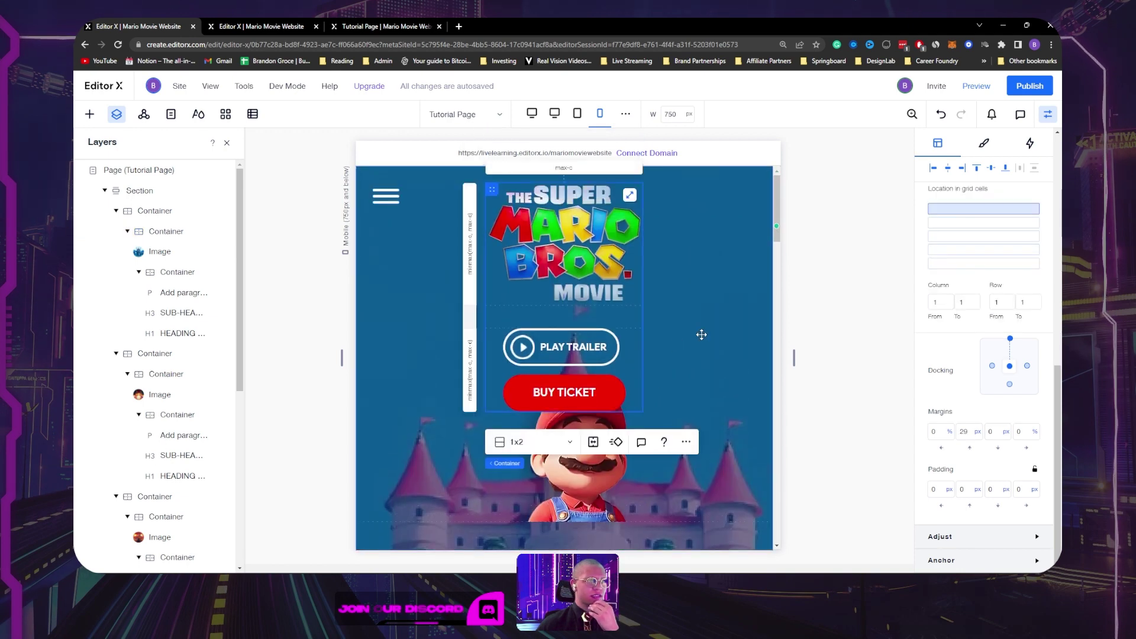
scroll(984, 414, up, 4)
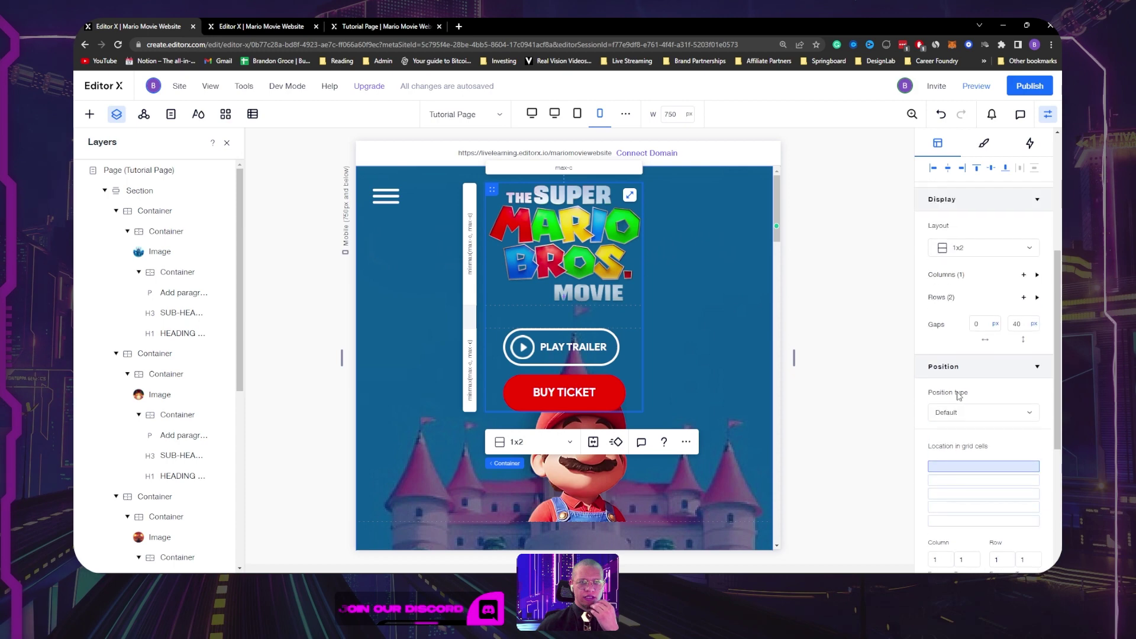
click(596, 485)
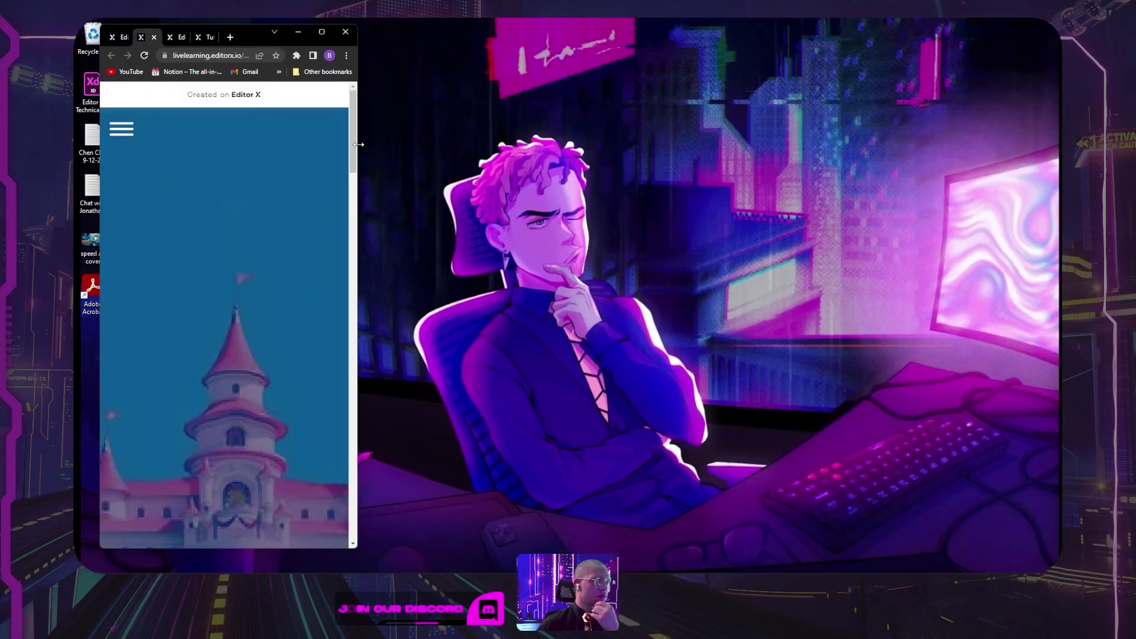
Step: Widen the phone-width browser window slightly and review the published page down to the release date and green pipe
drag(356, 144, 424, 144)
scroll(349, 177, down, 5)
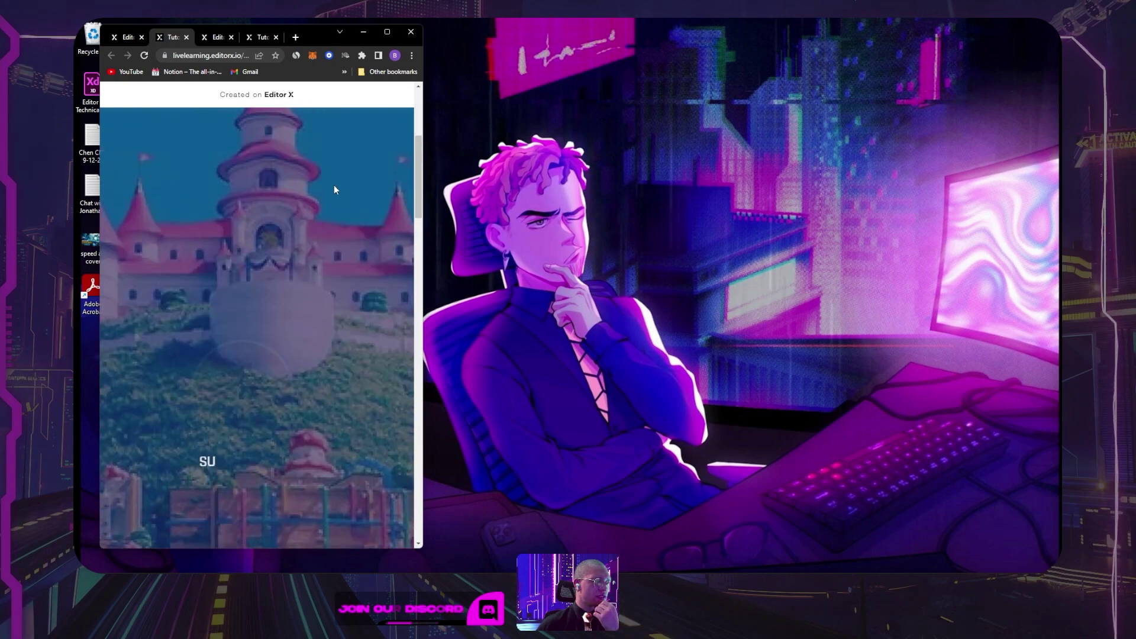
scroll(271, 273, down, 5)
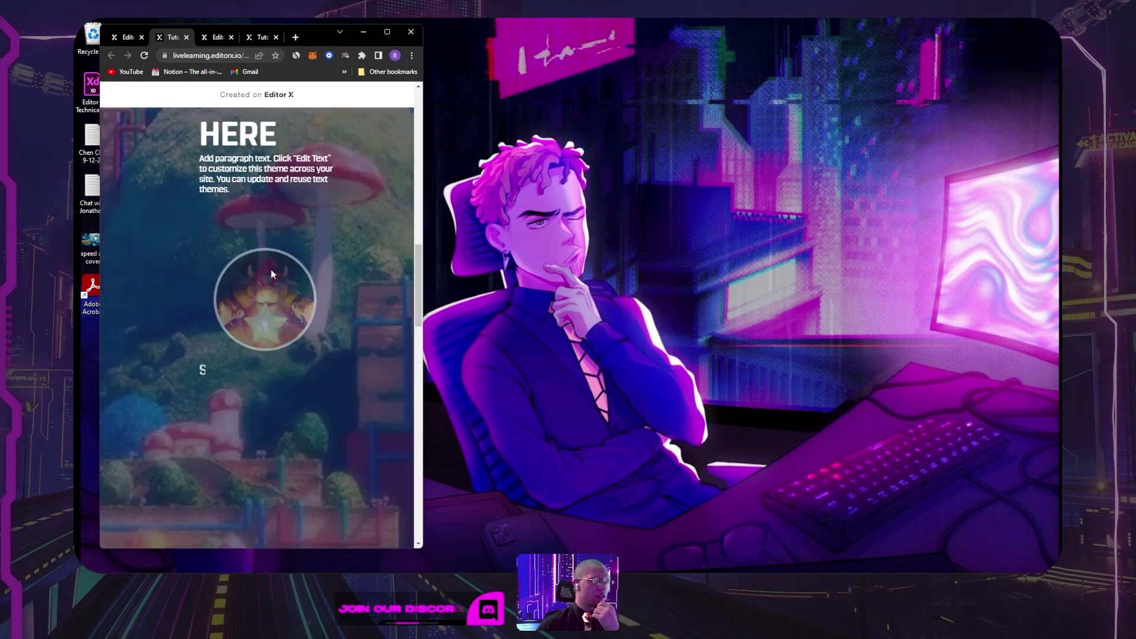
scroll(271, 272, down, 3)
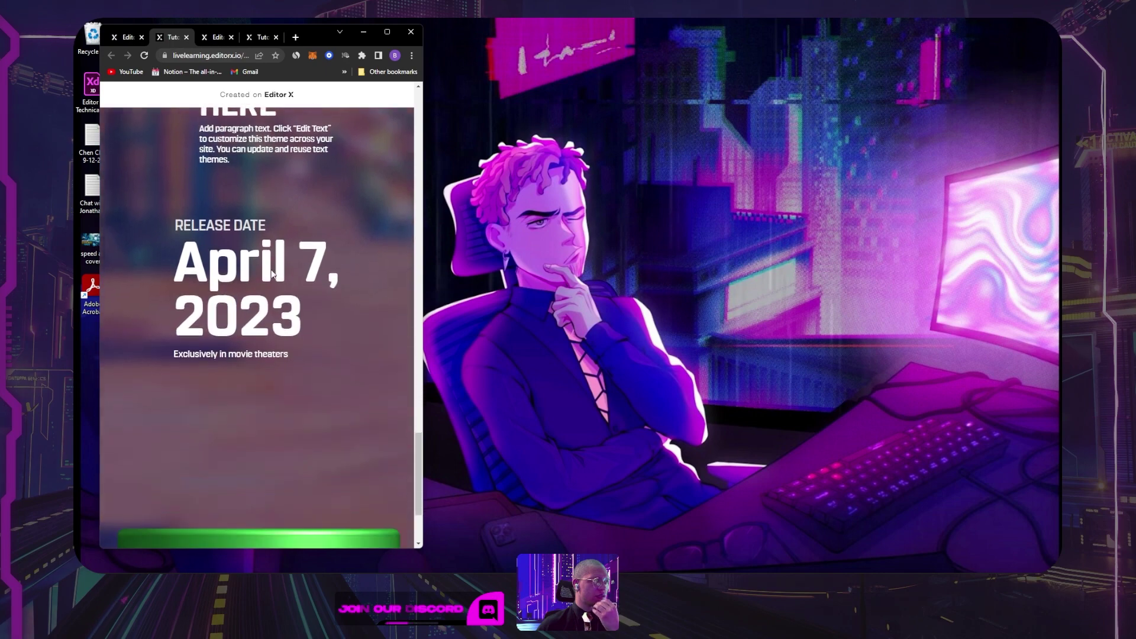
Step: Review the published page's penguin section and release date section in the phone-width window
scroll(271, 270, up, 5)
scroll(271, 269, up, 2)
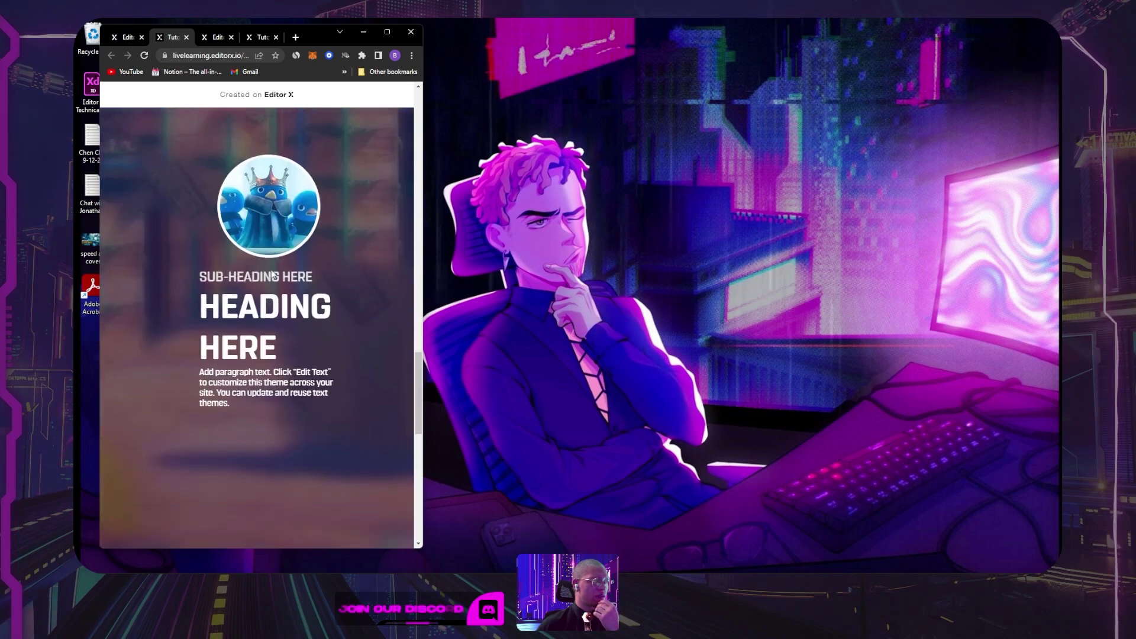
scroll(271, 269, down, 3)
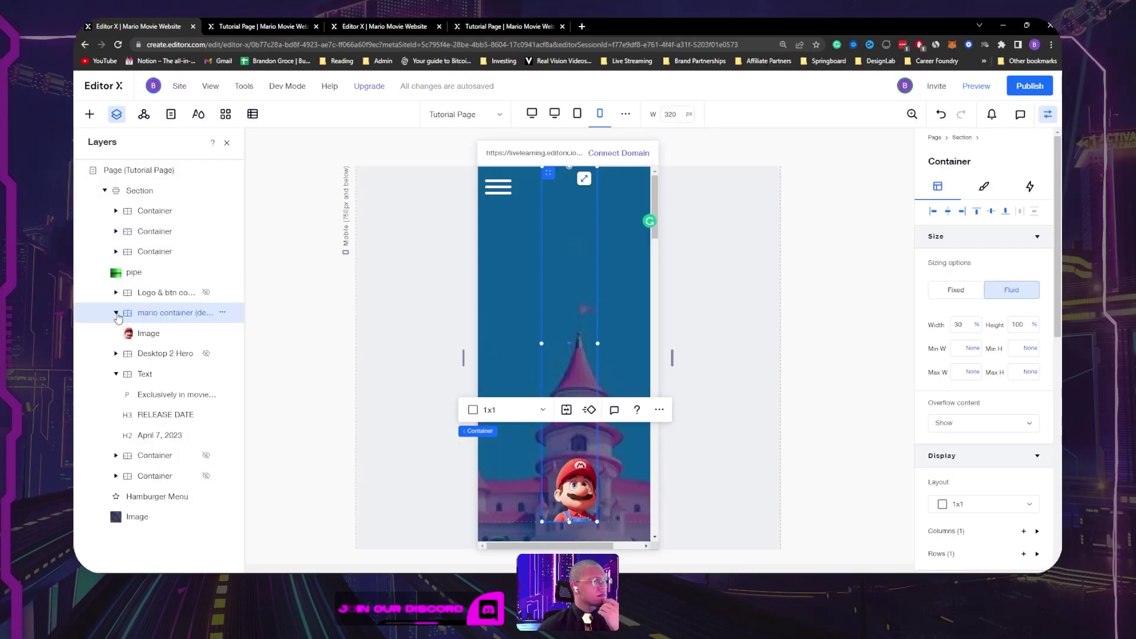
Step: Set the width of the container holding the first character section to max content on the mobile breakpoint
click(117, 315)
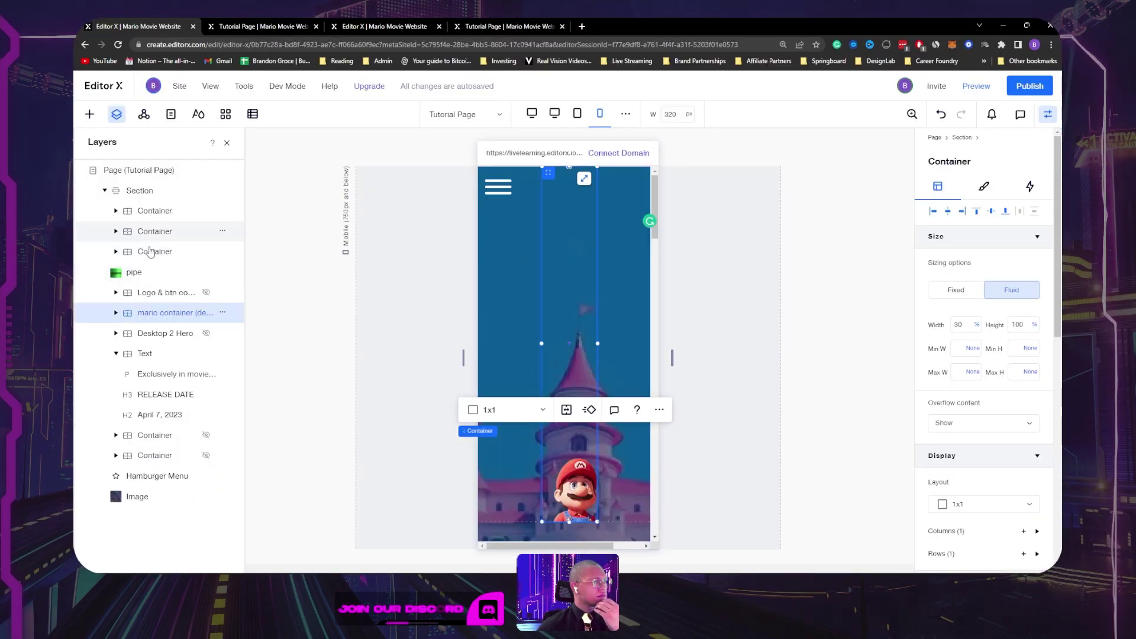
click(150, 251)
click(978, 324)
click(939, 376)
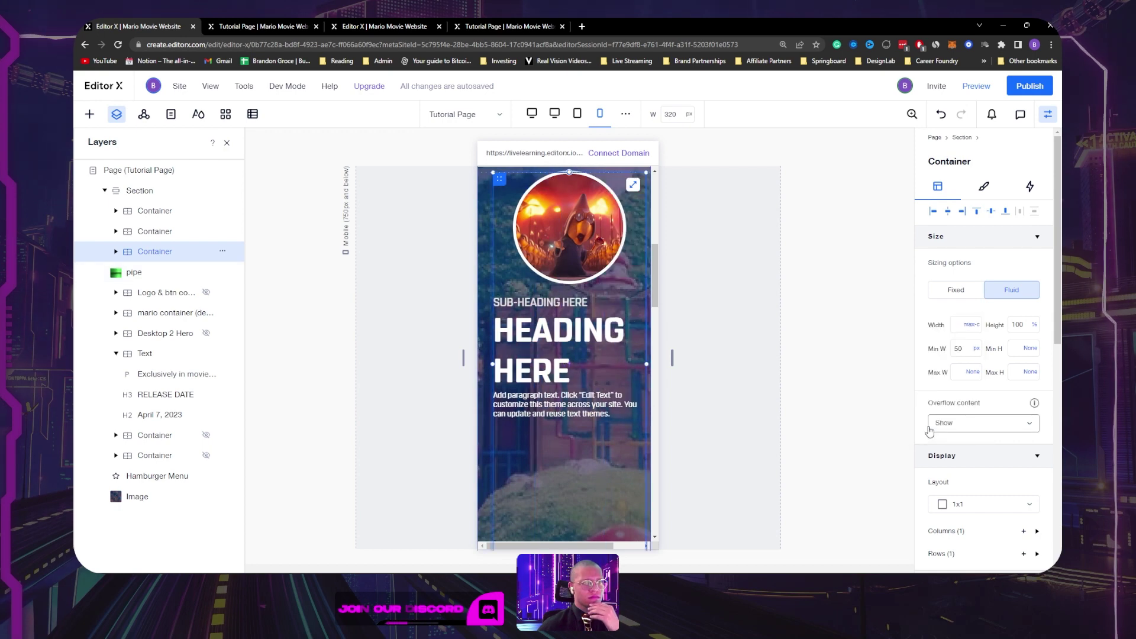
scroll(533, 238, down, 8)
click(532, 238)
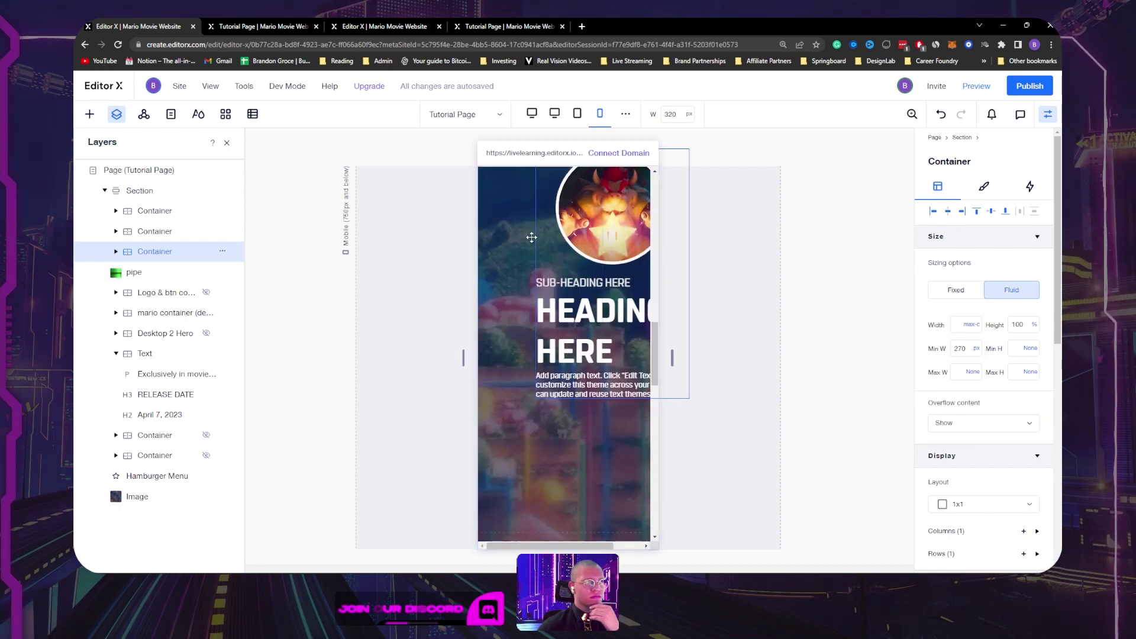
click(532, 238)
scroll(495, 338, down, 3)
scroll(495, 338, up, 4)
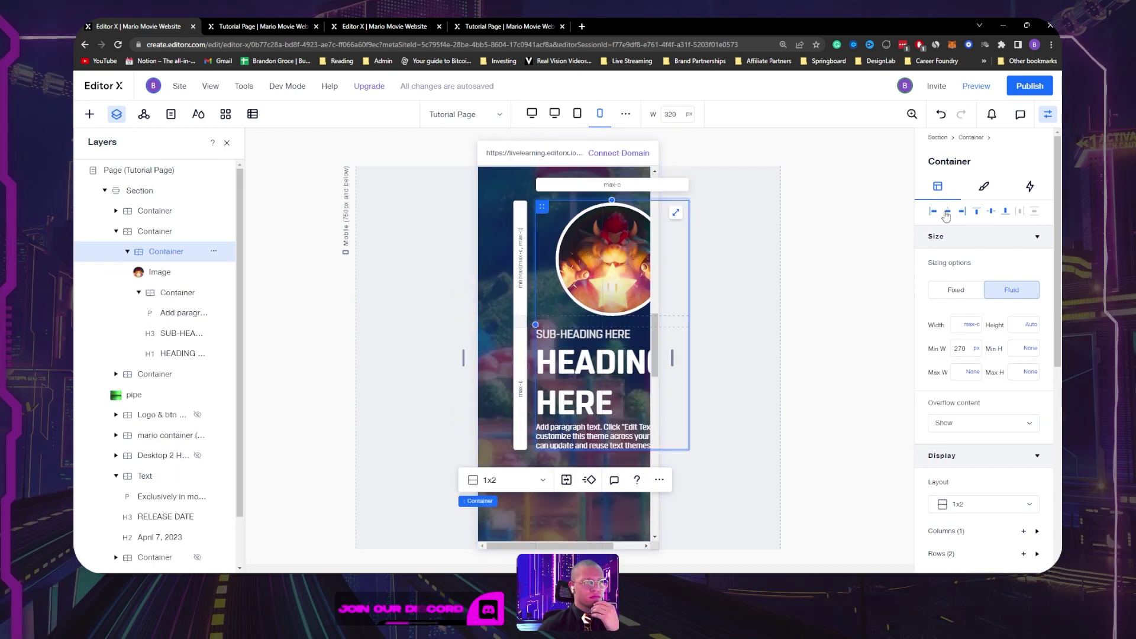
key(ctrl+z)
key(ctrl+z)
key(ctrl+z)
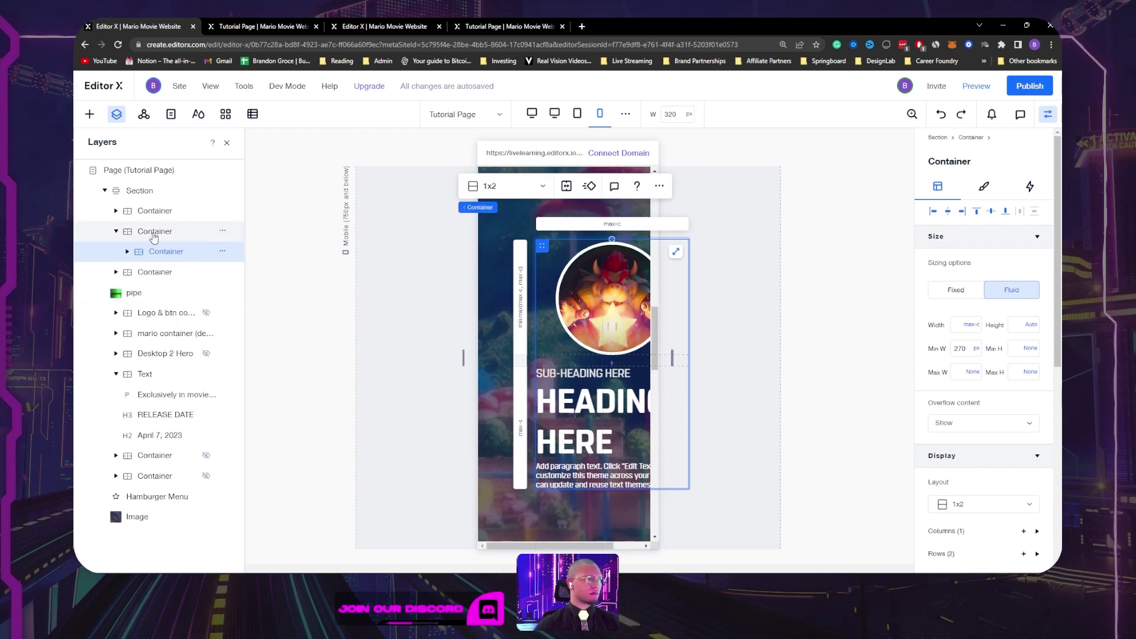
Step: Set the outer Bowser container's width to max content, dock it to the horizontal center and set its minimum width to none
click(978, 328)
click(924, 428)
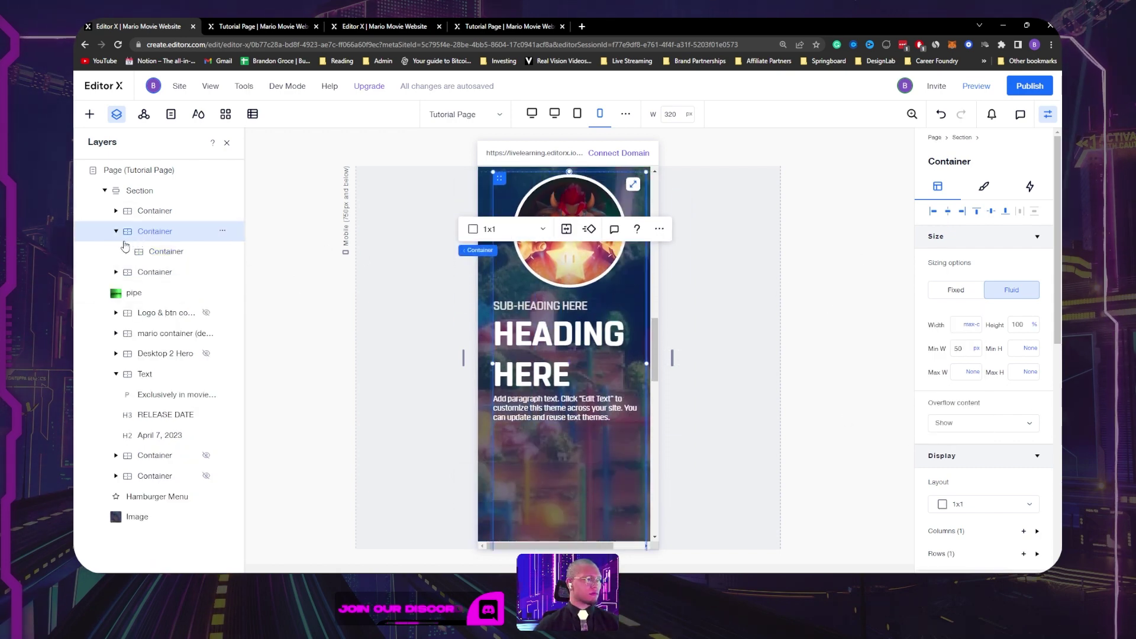
scroll(598, 312, down, 3)
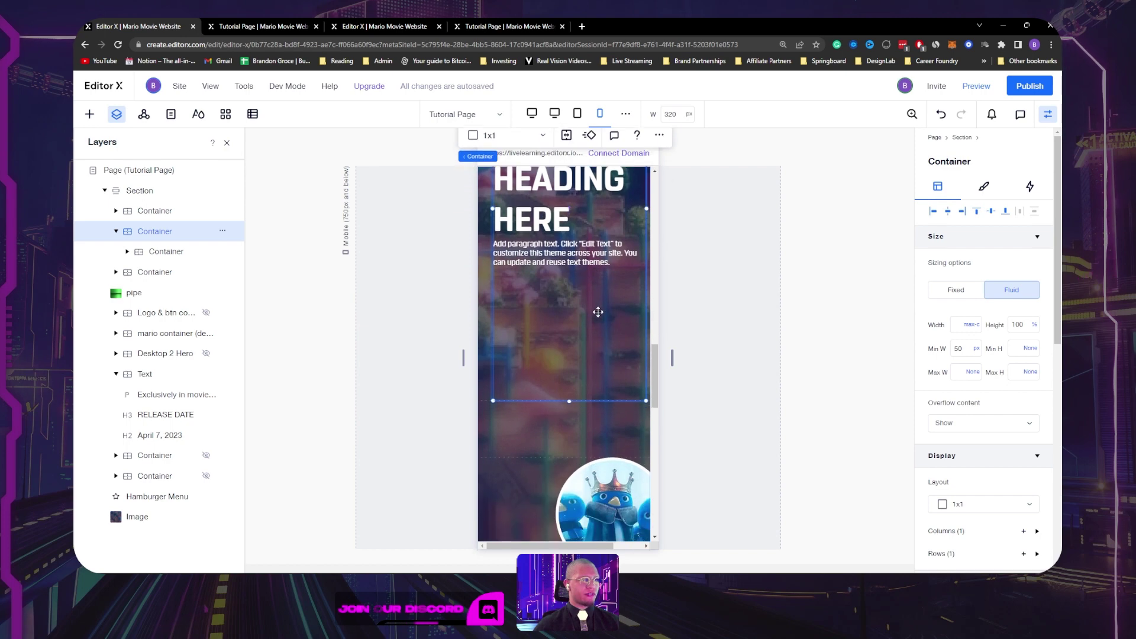
click(948, 212)
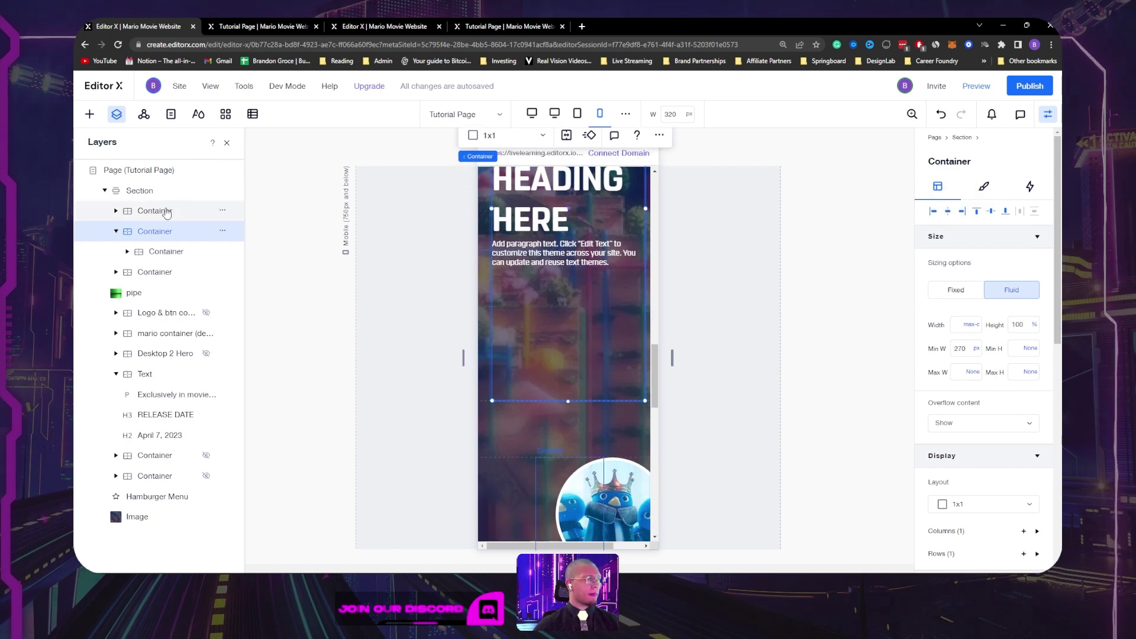
scroll(949, 361, down, 5)
scroll(949, 361, up, 5)
click(977, 348)
click(913, 330)
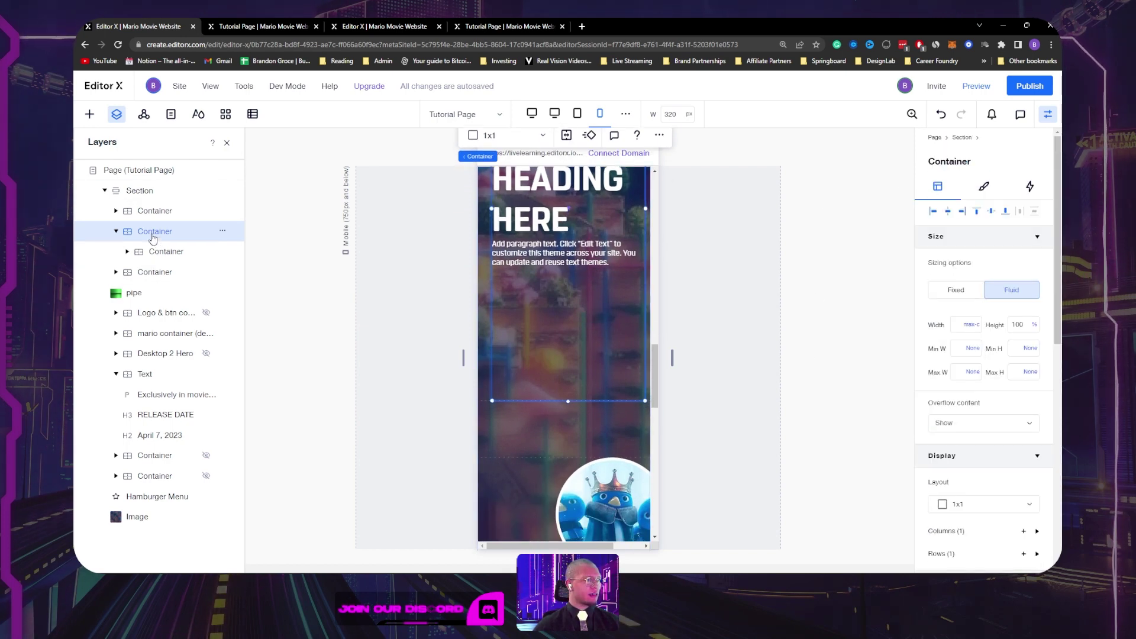
Step: Set the outer penguin container's width to max content and dock it to the horizontal center on the mobile breakpoint
click(116, 232)
click(156, 251)
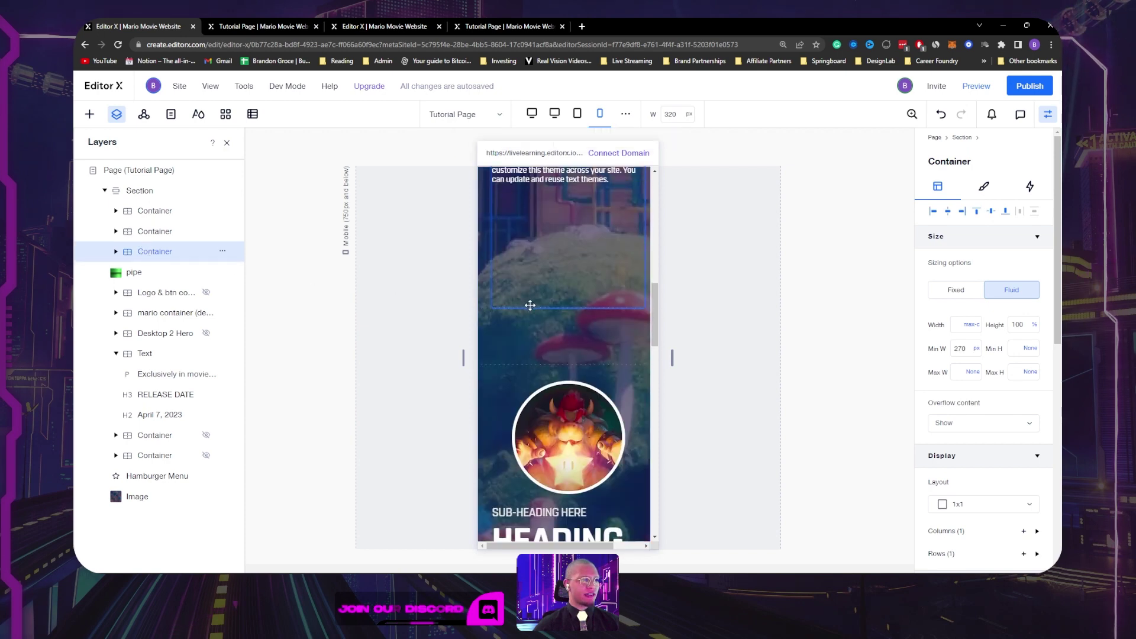
click(549, 395)
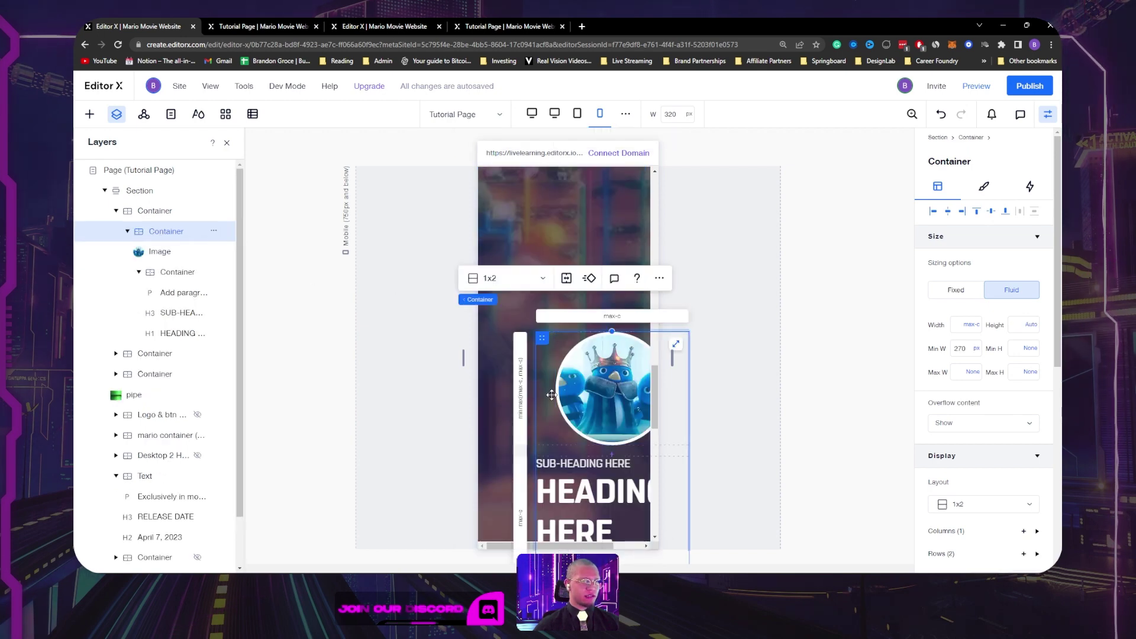
click(969, 352)
click(968, 327)
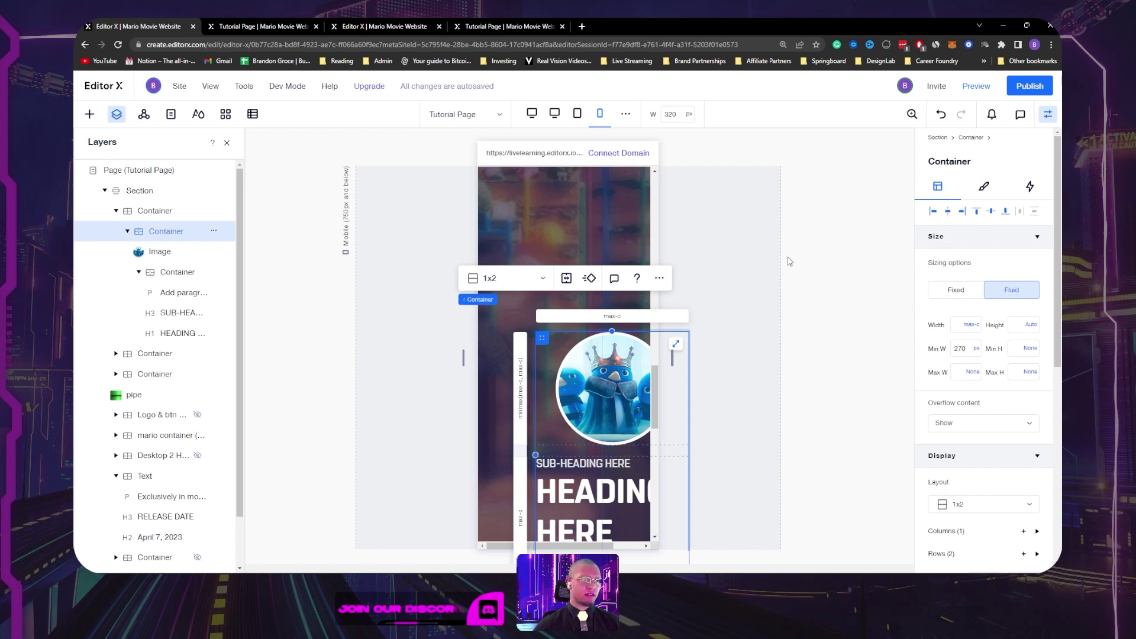
key(Escape)
click(968, 325)
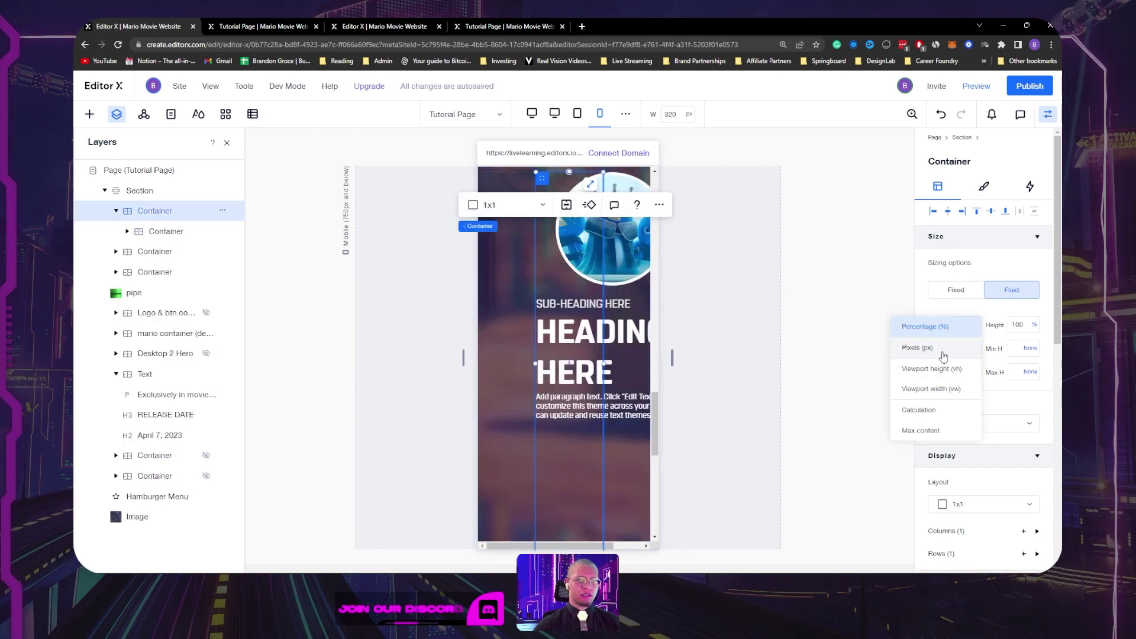
click(930, 429)
click(946, 212)
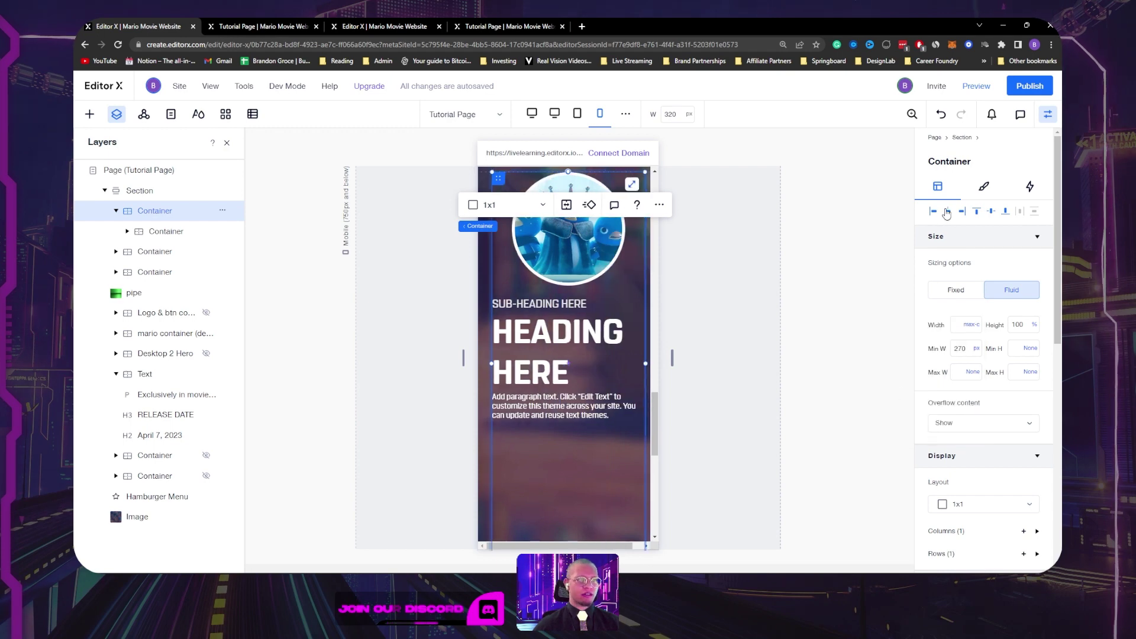
click(934, 212)
click(947, 212)
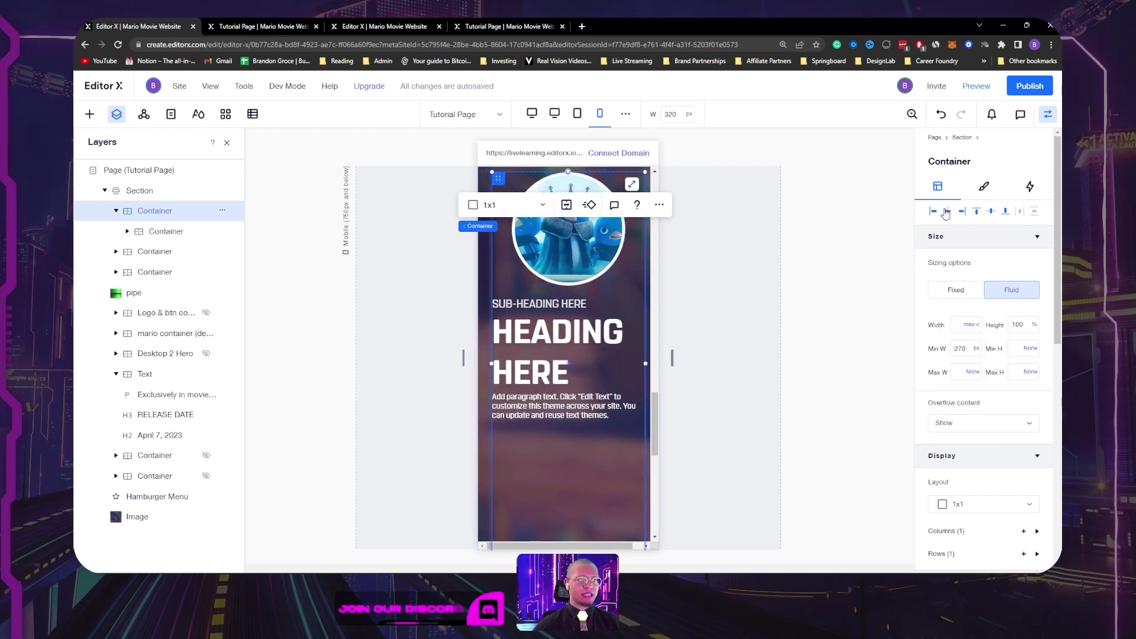
Step: Examine the alignment and spacing of the three character sections on the mobile canvas
scroll(537, 372, up, 10)
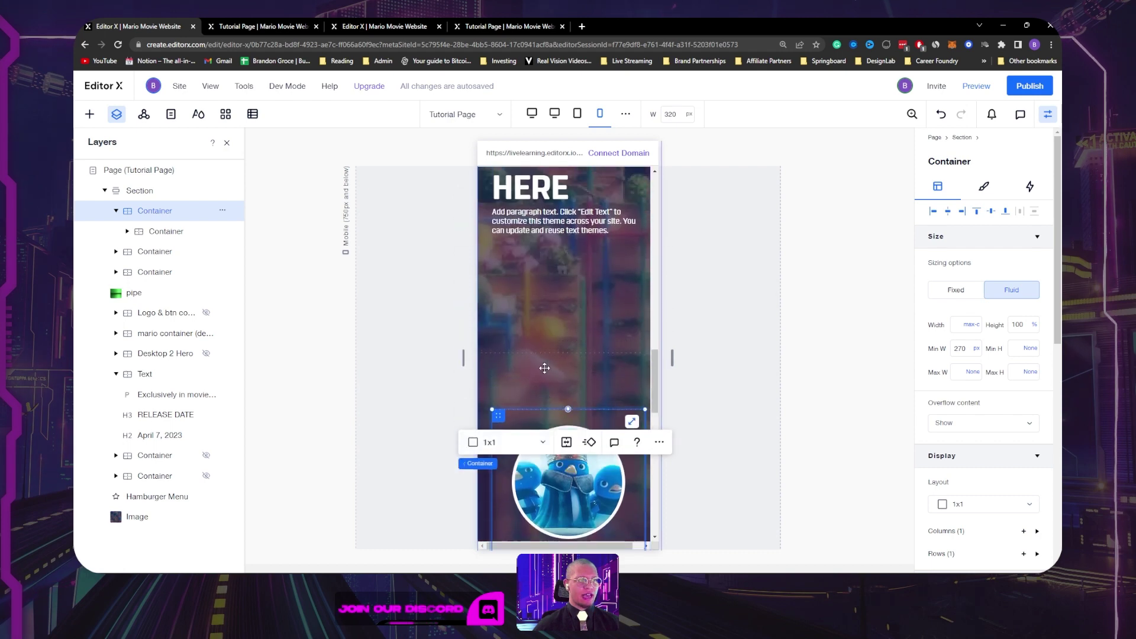
scroll(545, 363, down, 5)
scroll(546, 363, down, 5)
scroll(546, 363, up, 3)
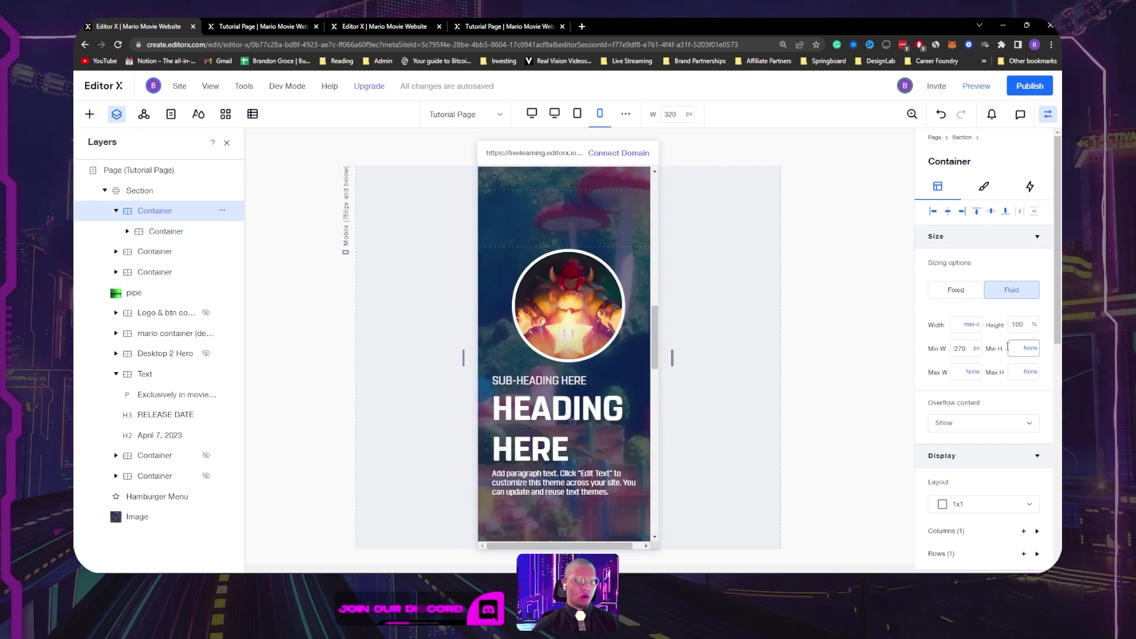
scroll(516, 337, down, 3)
scroll(515, 337, up, 4)
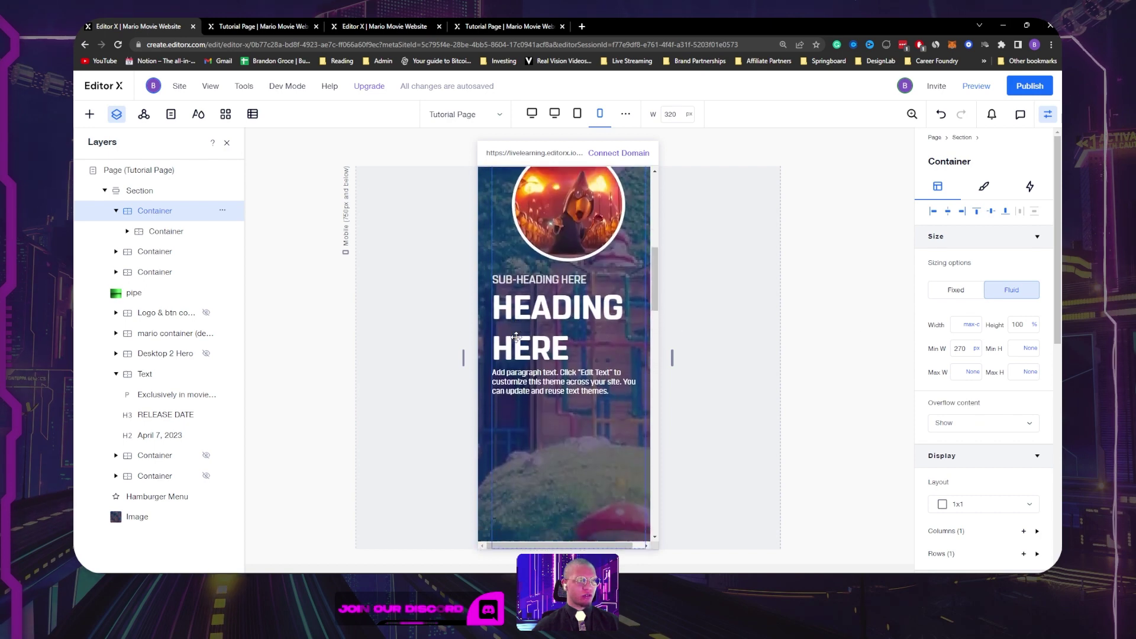
Step: Set the heights of rows 2, 3 and 4 of the page section to 150 vh on the mobile breakpoint
click(551, 306)
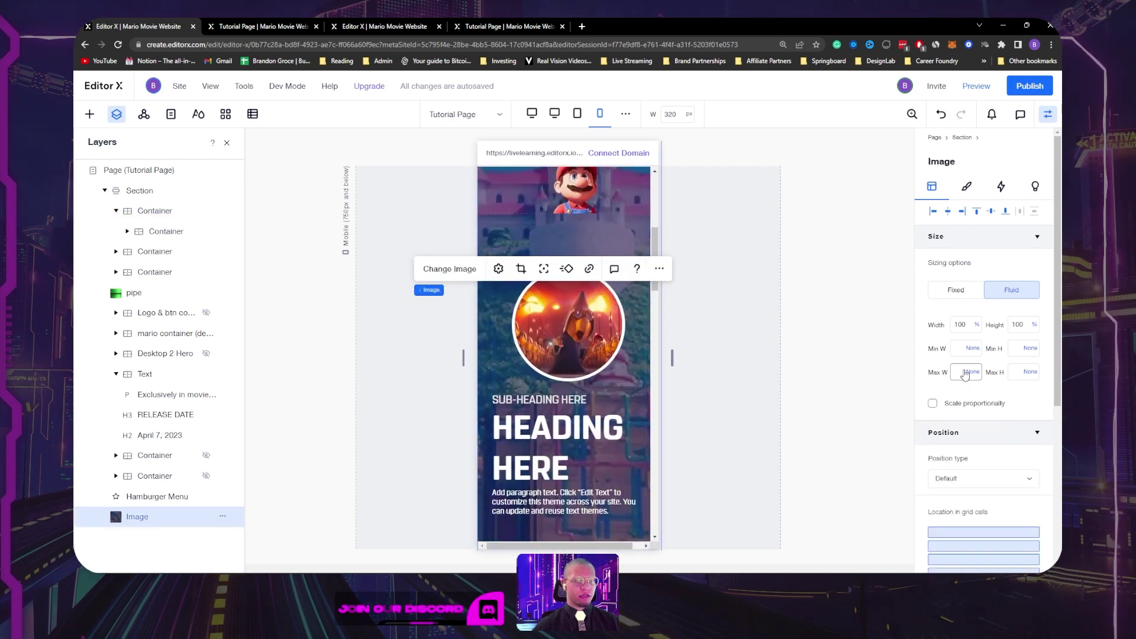
click(429, 290)
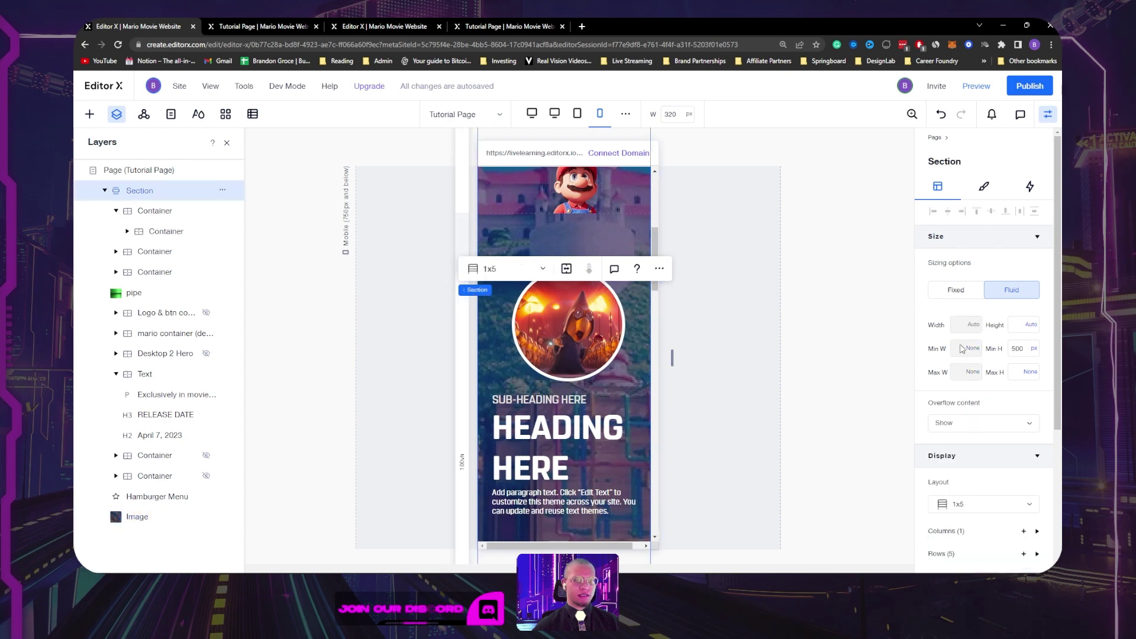
scroll(1033, 390, down, 5)
click(1037, 350)
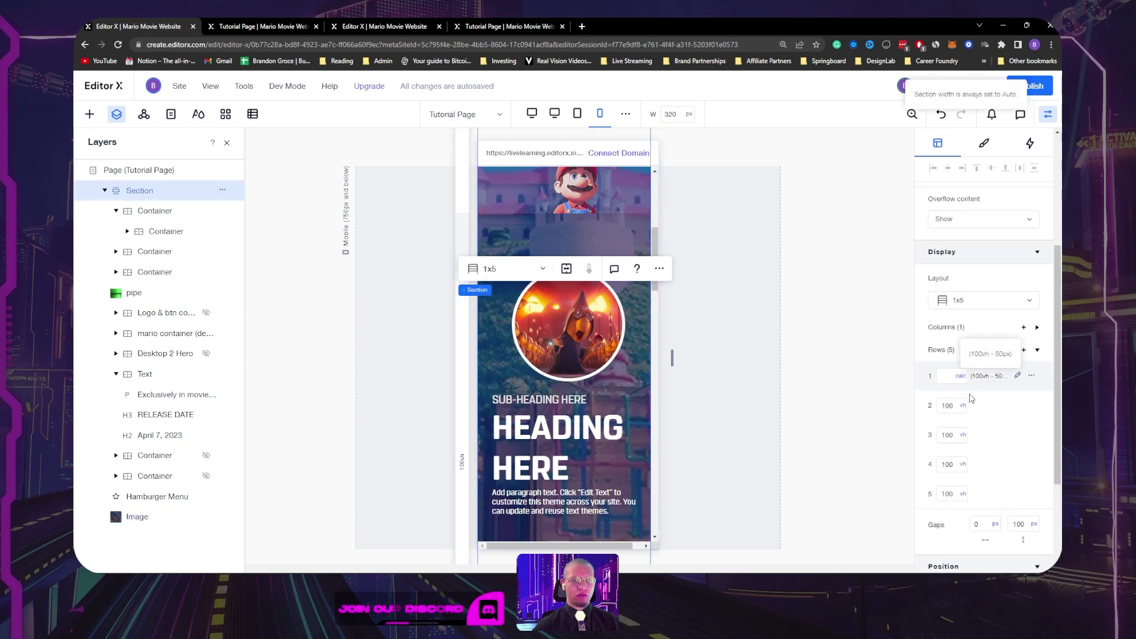
click(948, 405)
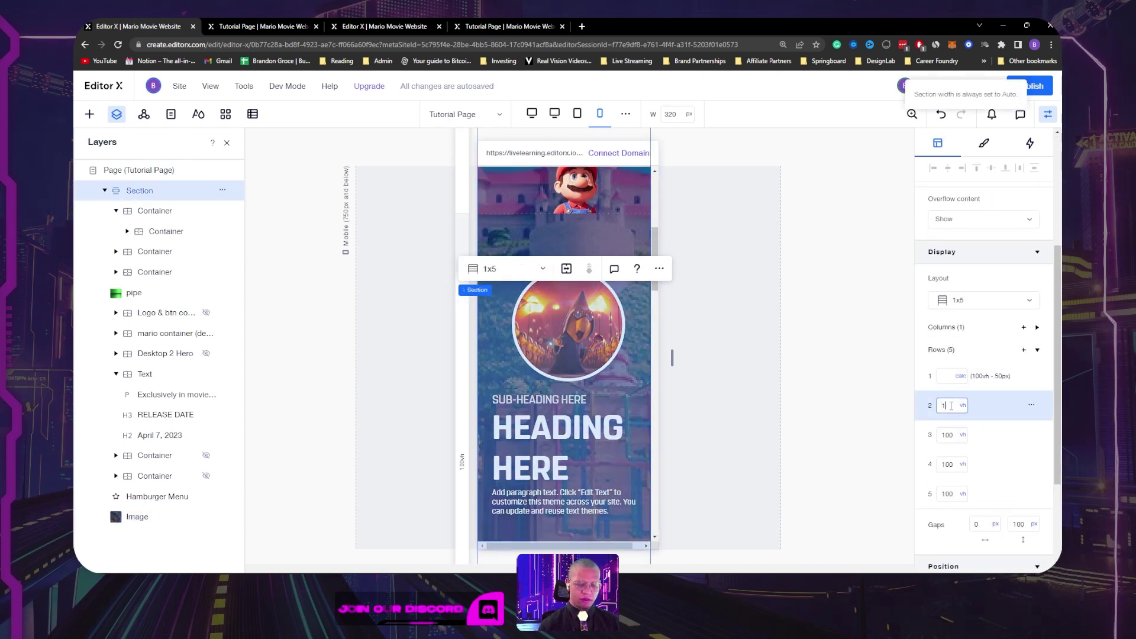
key(Return)
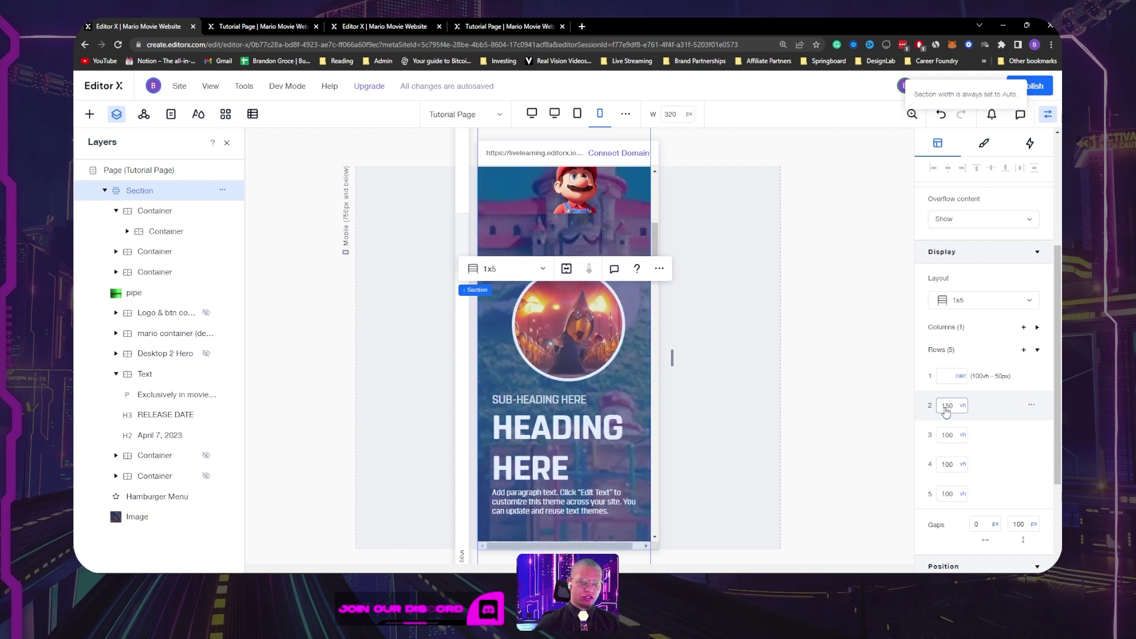
click(950, 435)
text(15)
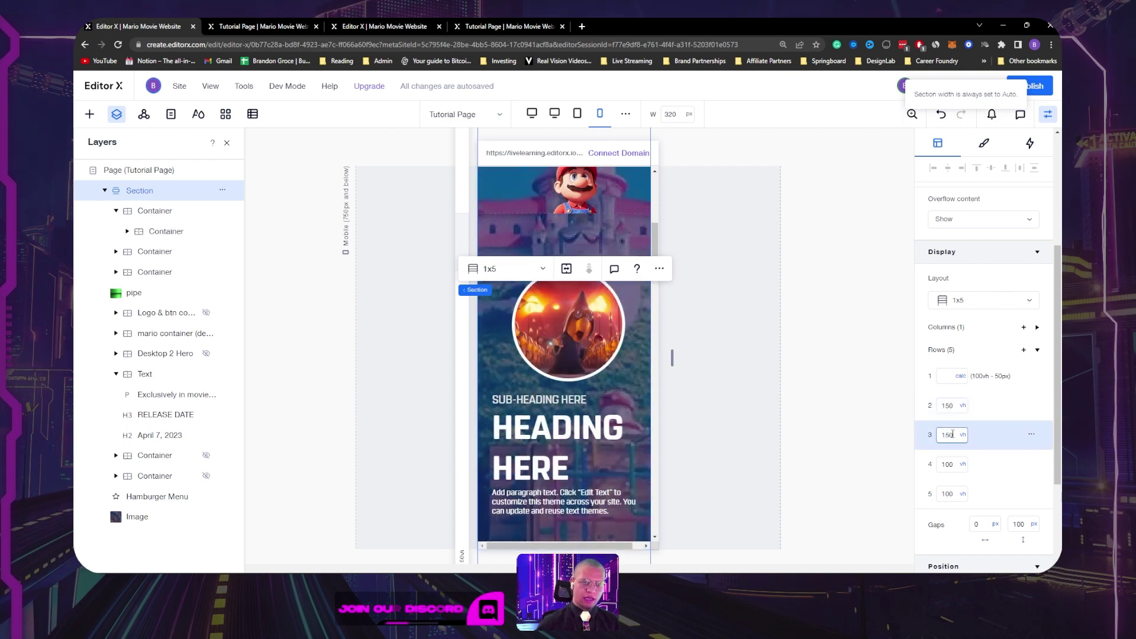
click(947, 465)
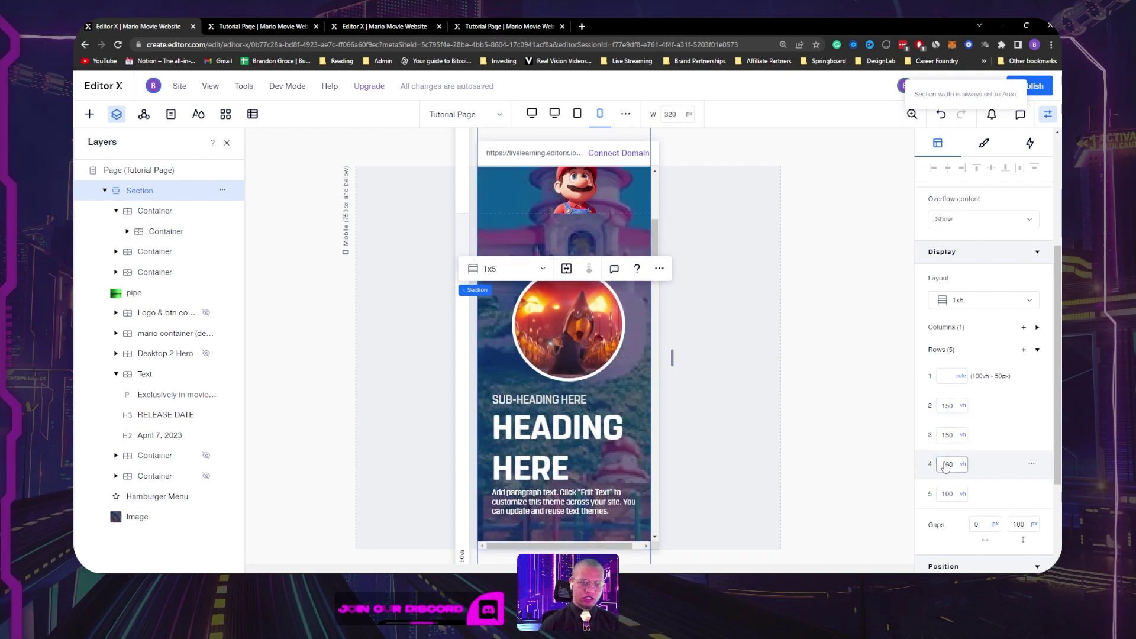
click(955, 465)
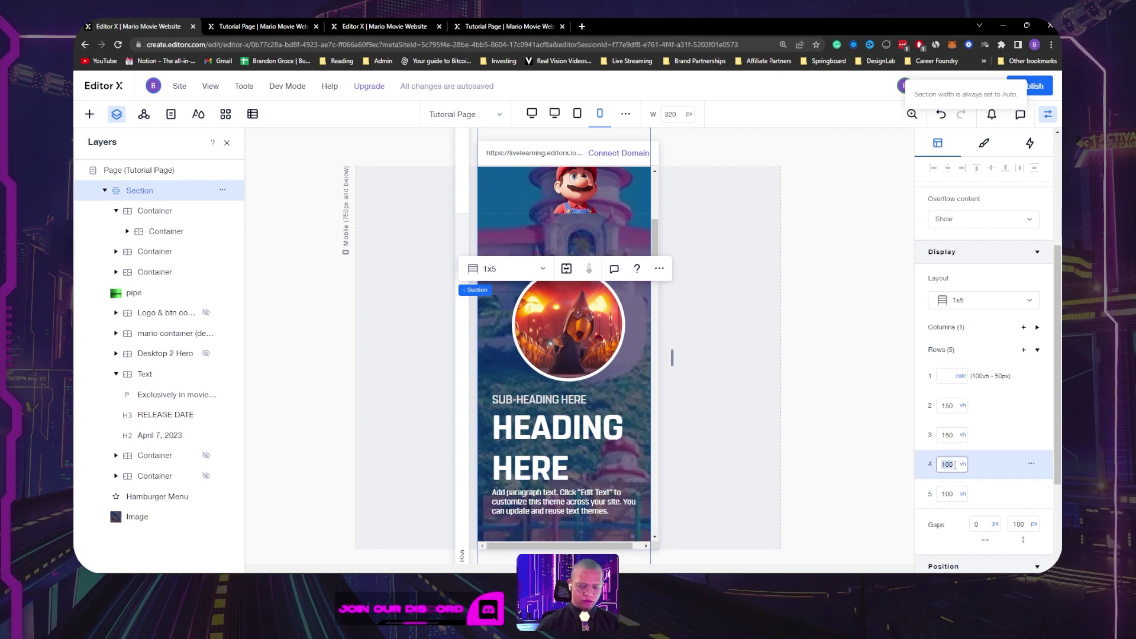
key(Return)
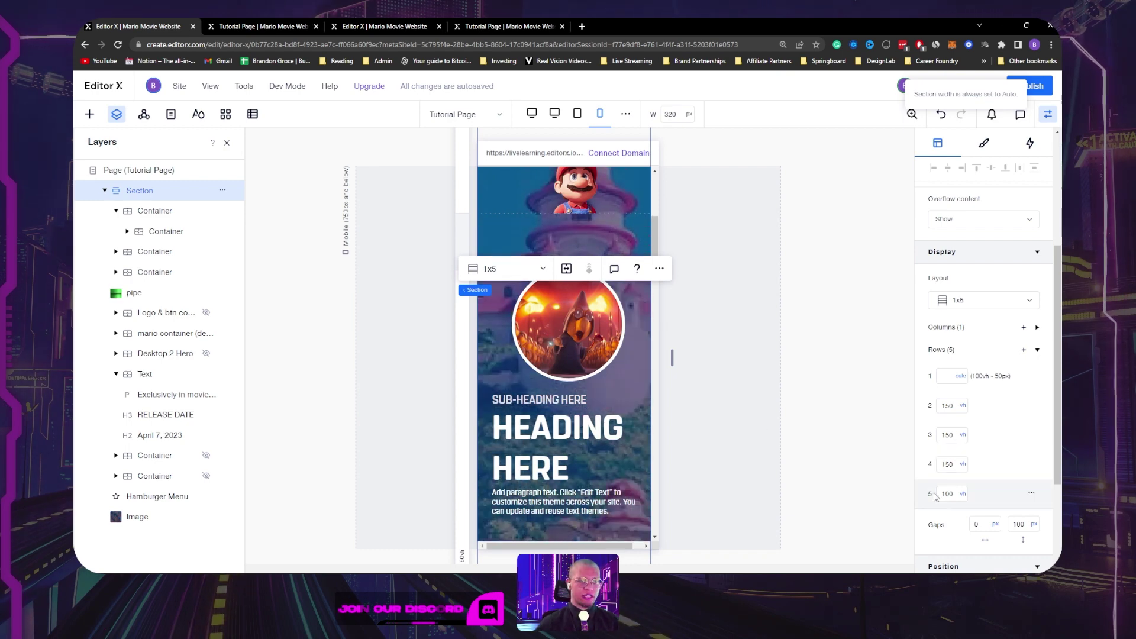
Step: Publish the site and open the live page
scroll(595, 380, up, 5)
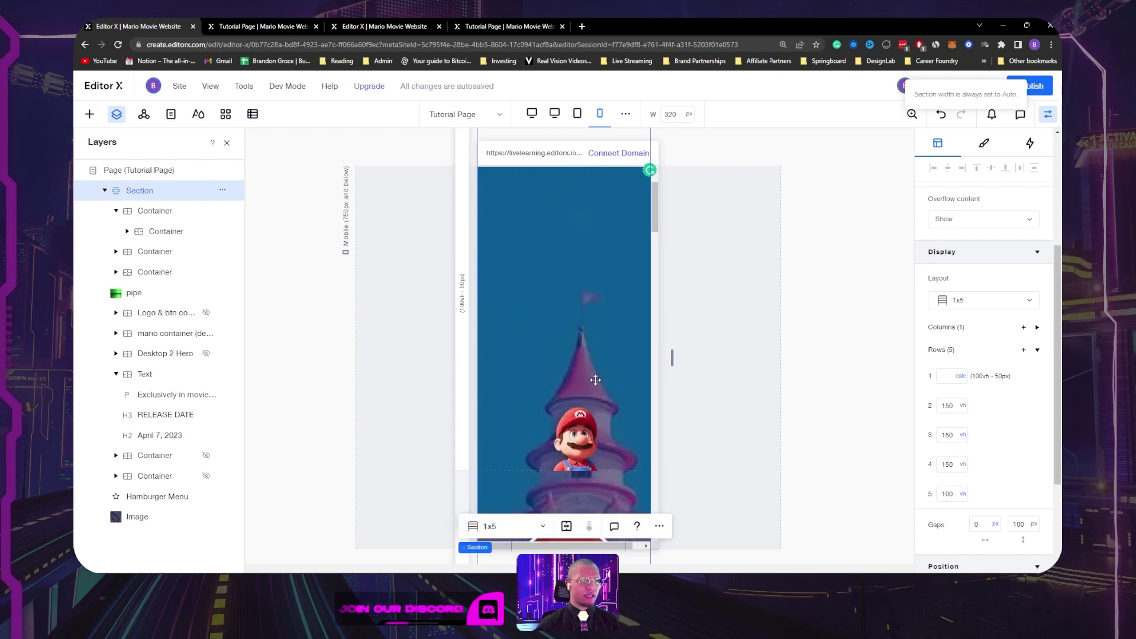
click(1040, 87)
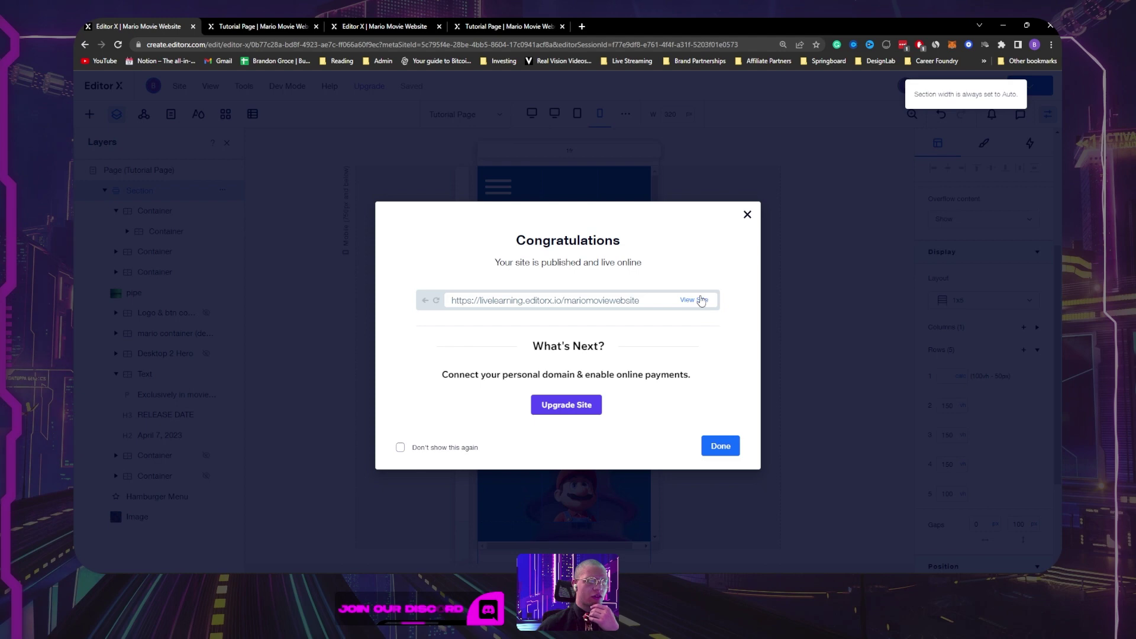
click(688, 300)
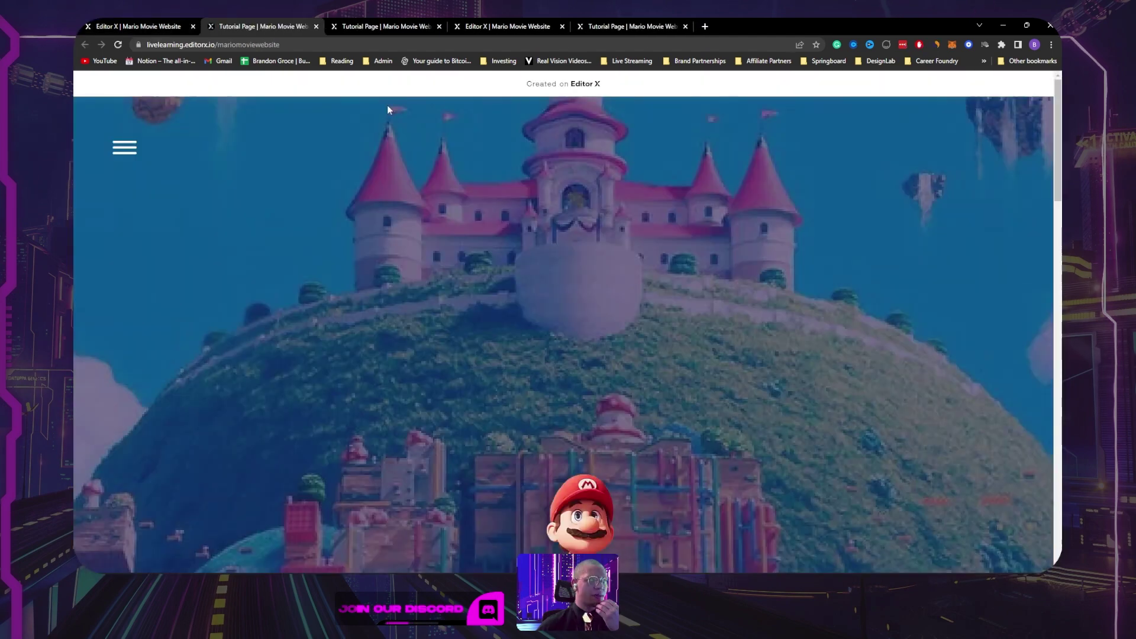
Step: Shrink the browser to the phone-width window and check the taller character sections on the published page
click(1028, 26)
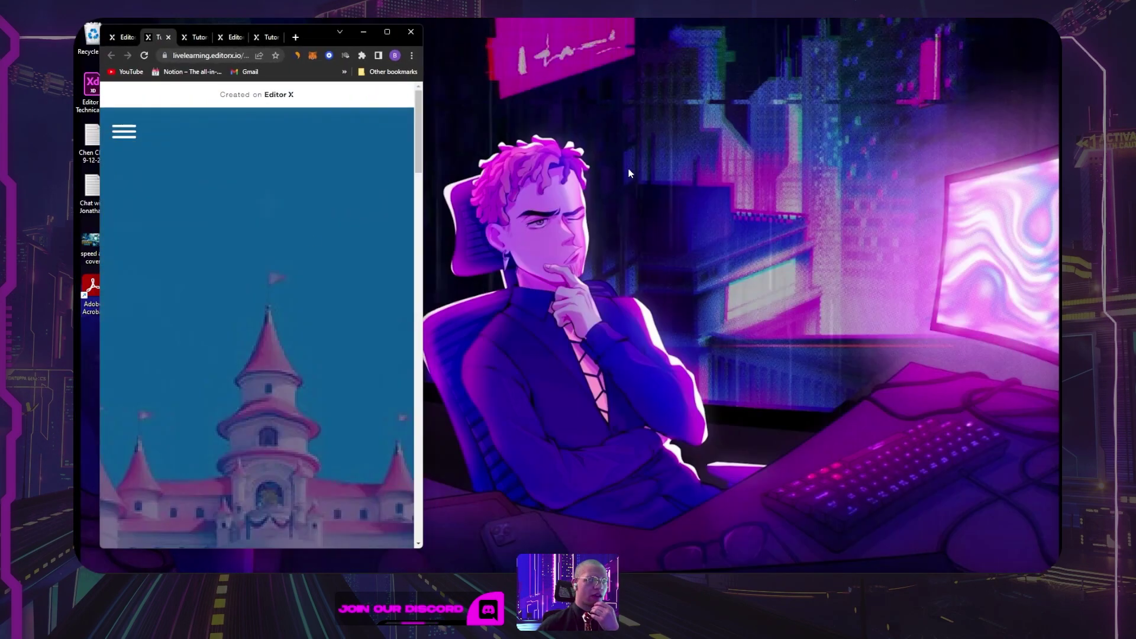
scroll(264, 278, down, 3)
scroll(264, 278, down, 5)
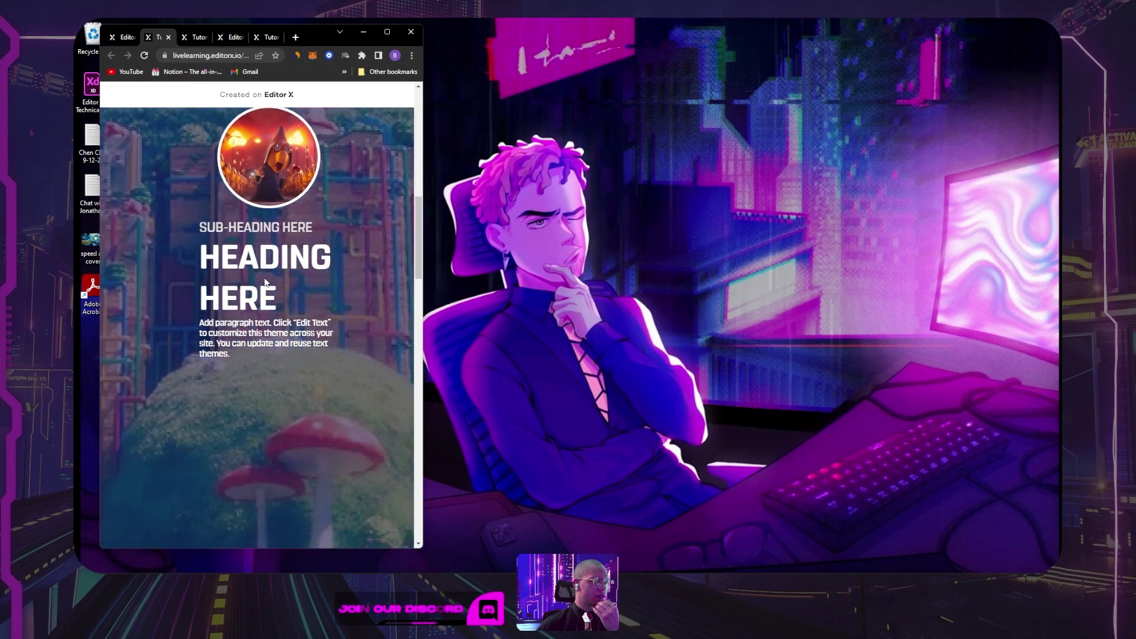
scroll(265, 283, down, 5)
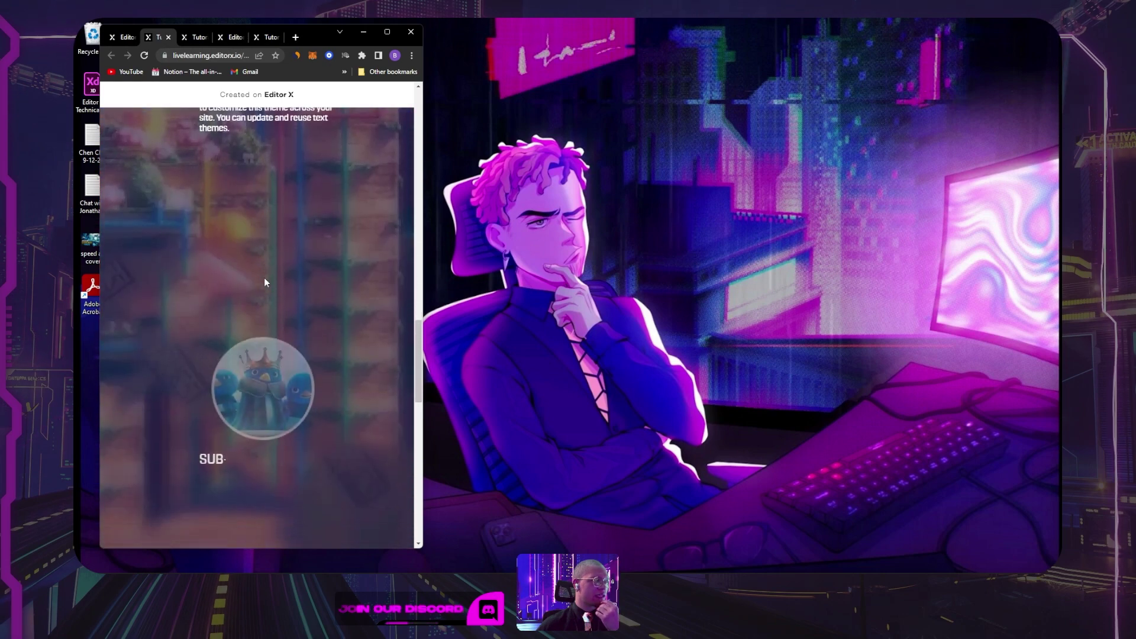
Step: Examine the spacing of the character sections and the release date area across the published page at phone width
scroll(265, 283, up, 5)
scroll(265, 282, down, 3)
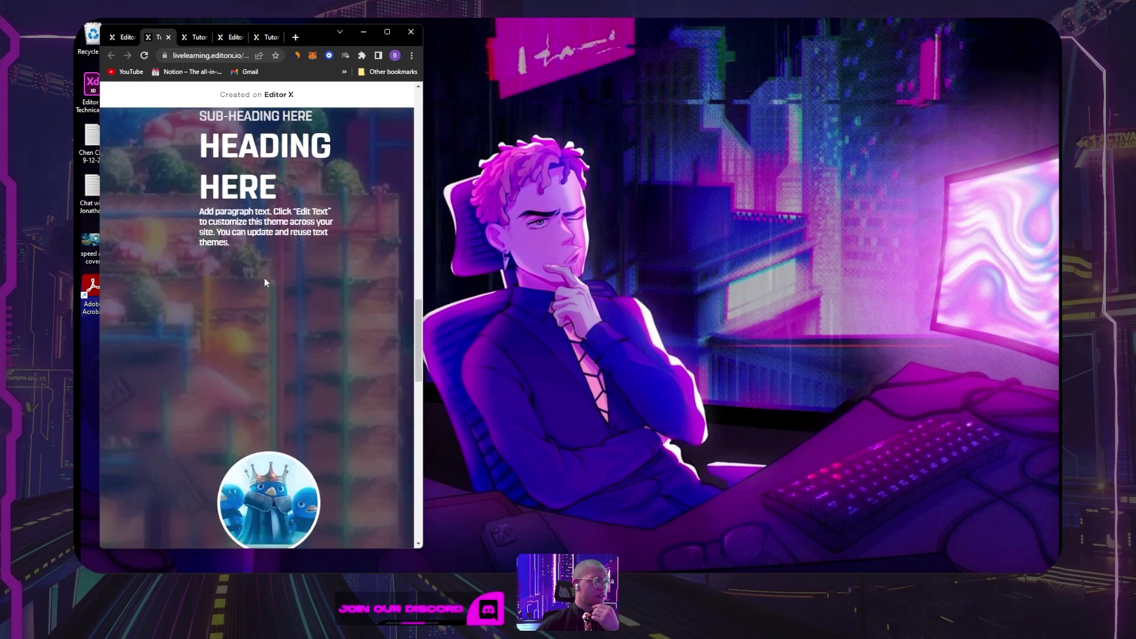
scroll(265, 282, up, 3)
scroll(265, 282, down, 3)
scroll(264, 282, up, 3)
scroll(264, 282, down, 3)
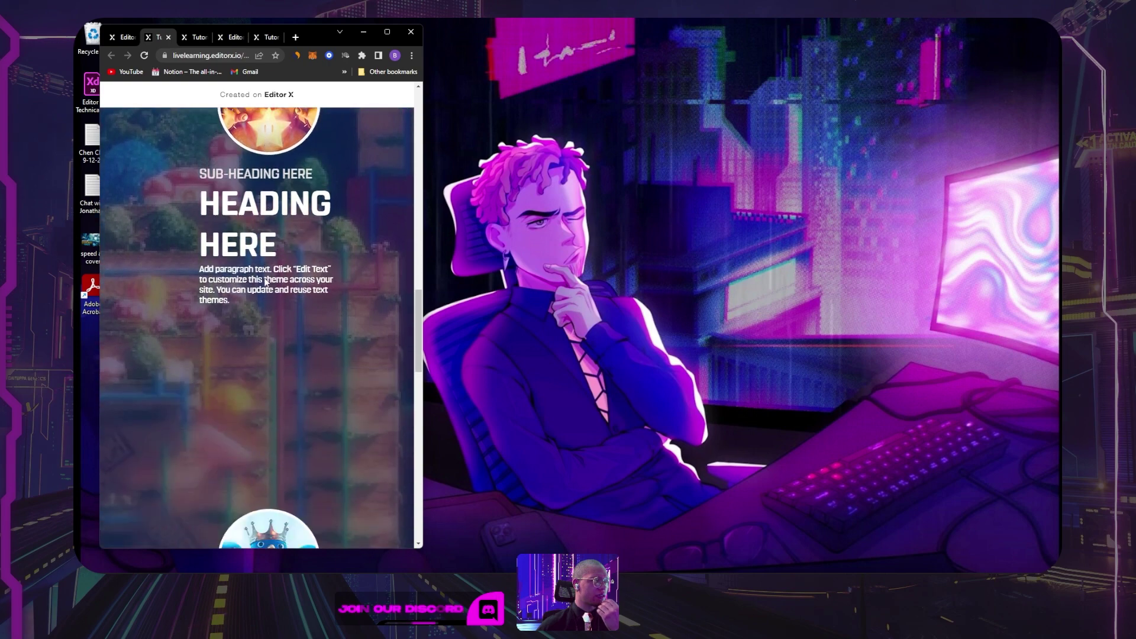
scroll(264, 282, up, 2)
scroll(265, 282, down, 3)
scroll(264, 283, down, 10)
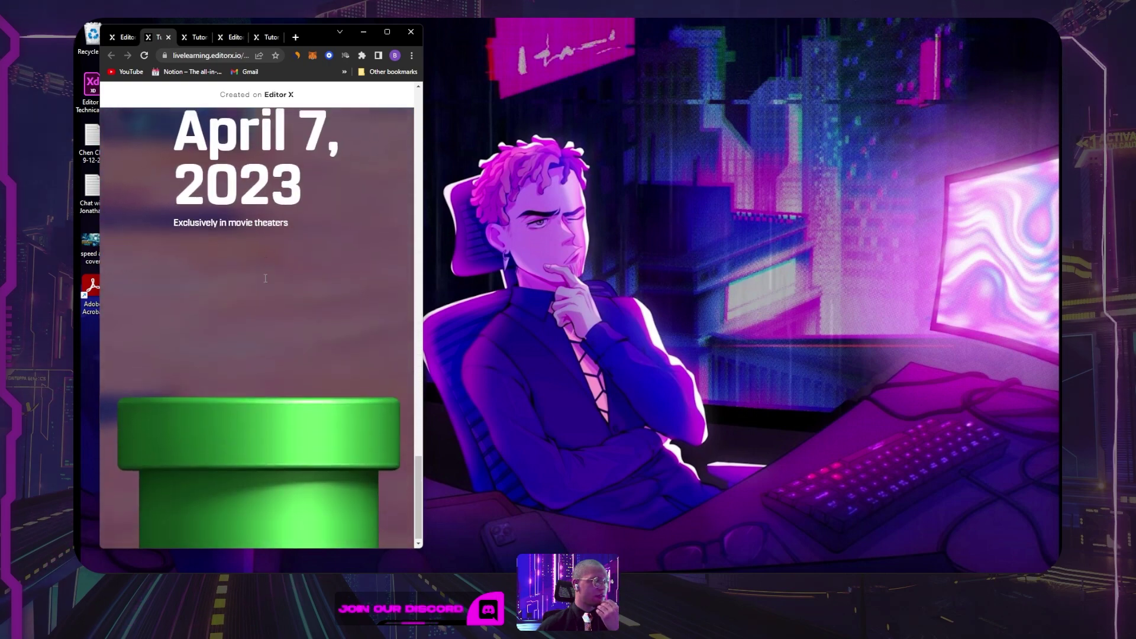
scroll(265, 278, up, 5)
scroll(345, 230, up, 10)
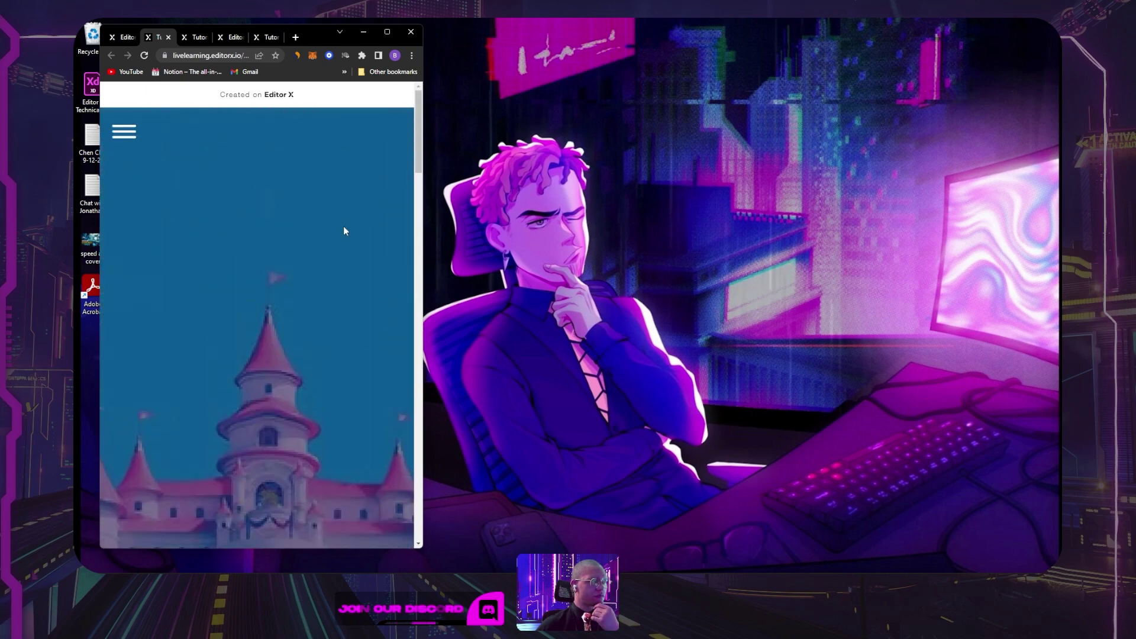
Step: Narrow the browser window further, check the whole published page at that width, and restore the window to full size
drag(425, 181, 314, 180)
scroll(258, 200, down, 5)
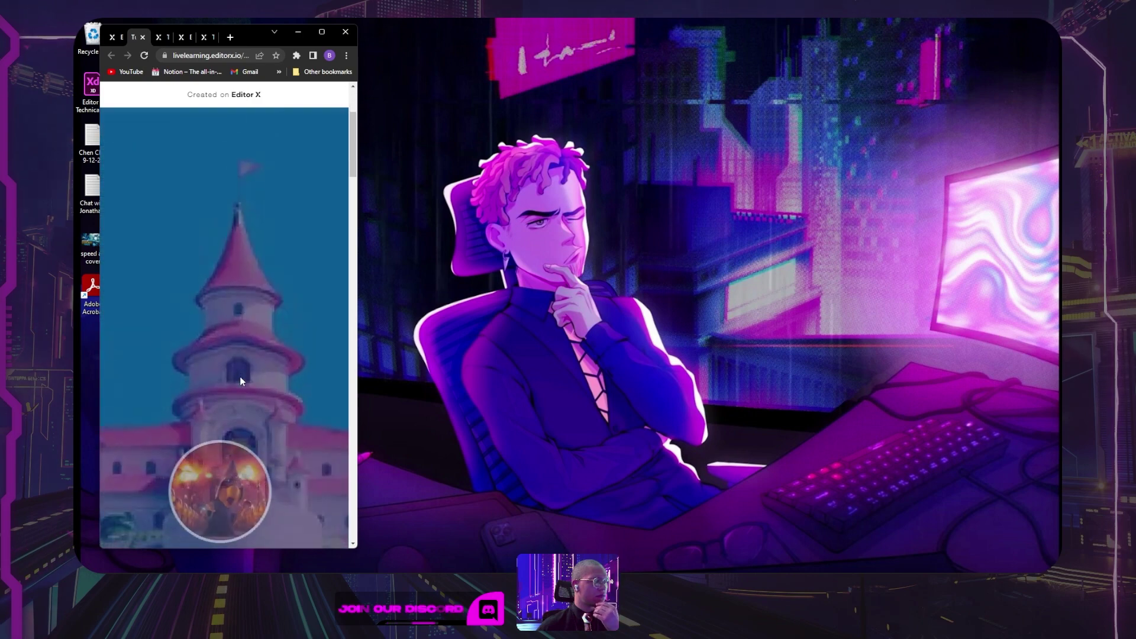
scroll(240, 379, down, 5)
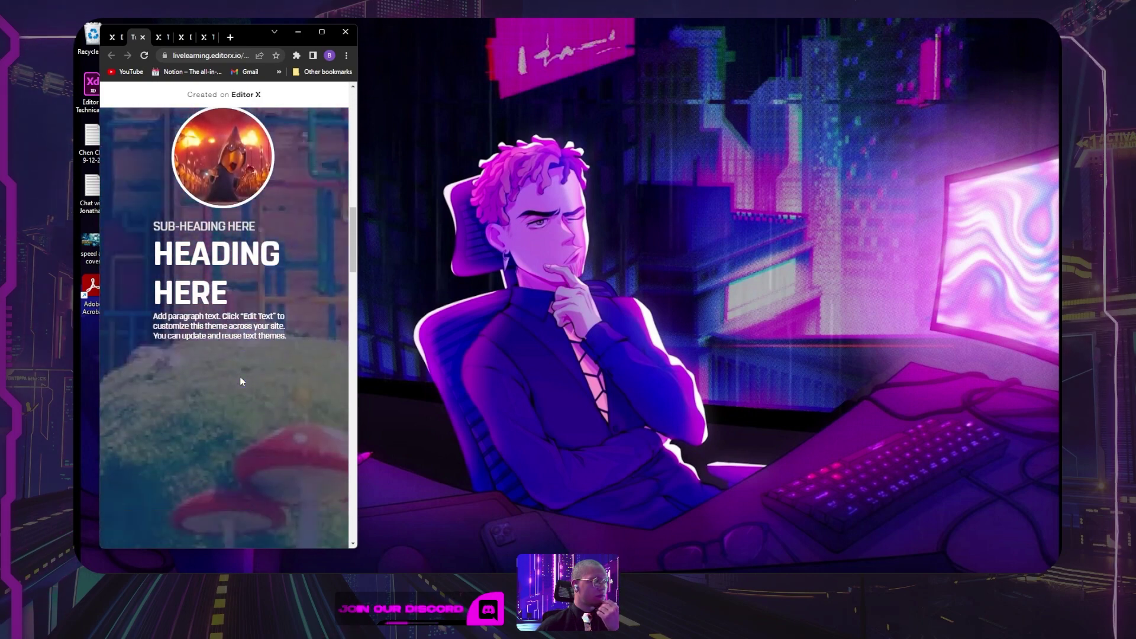
scroll(240, 379, down, 5)
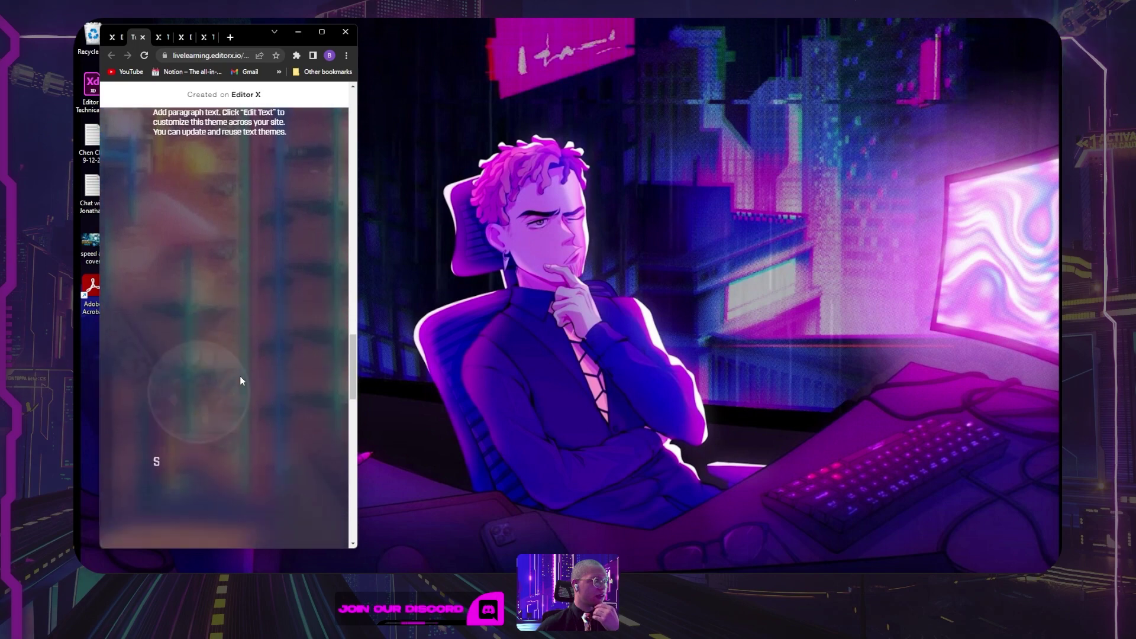
scroll(239, 380, down, 5)
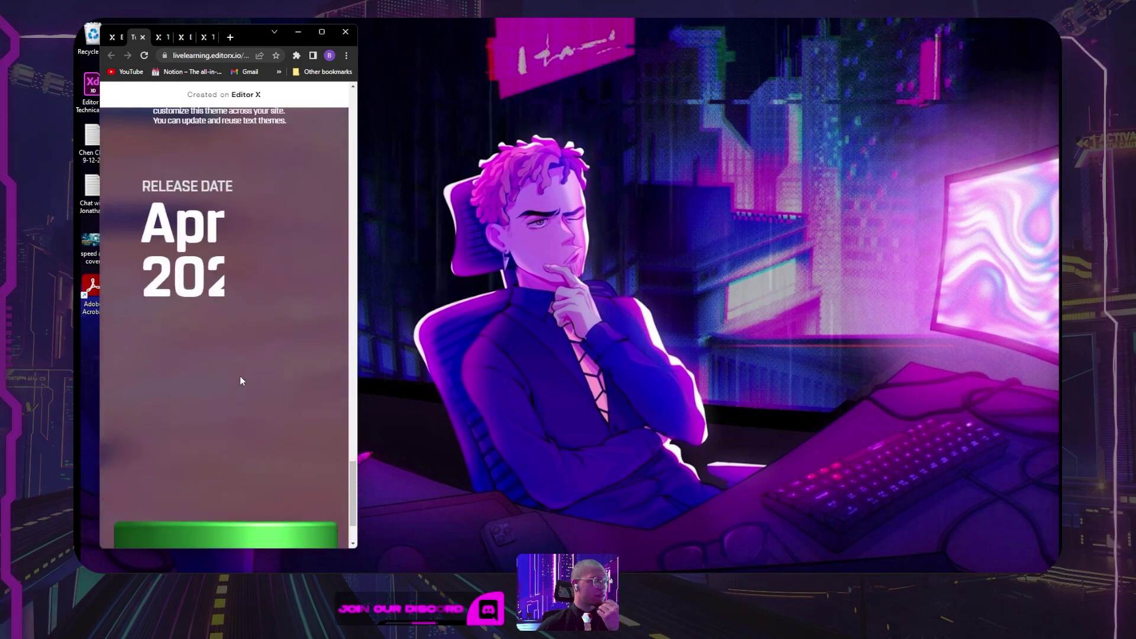
scroll(240, 380, down, 2)
scroll(240, 380, up, 5)
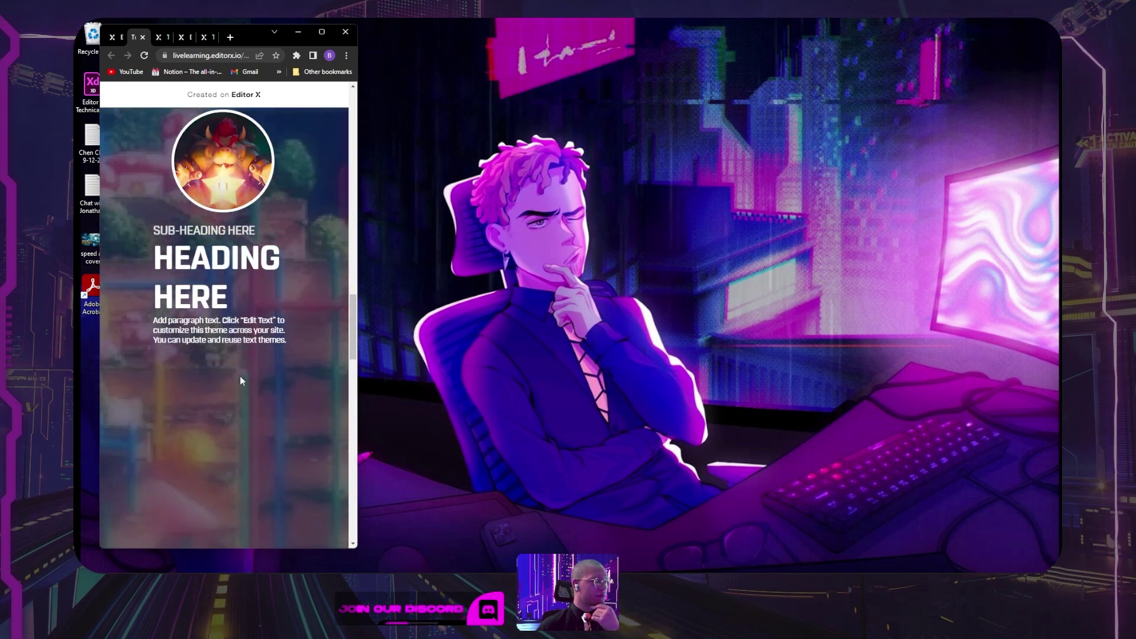
scroll(241, 375, up, 5)
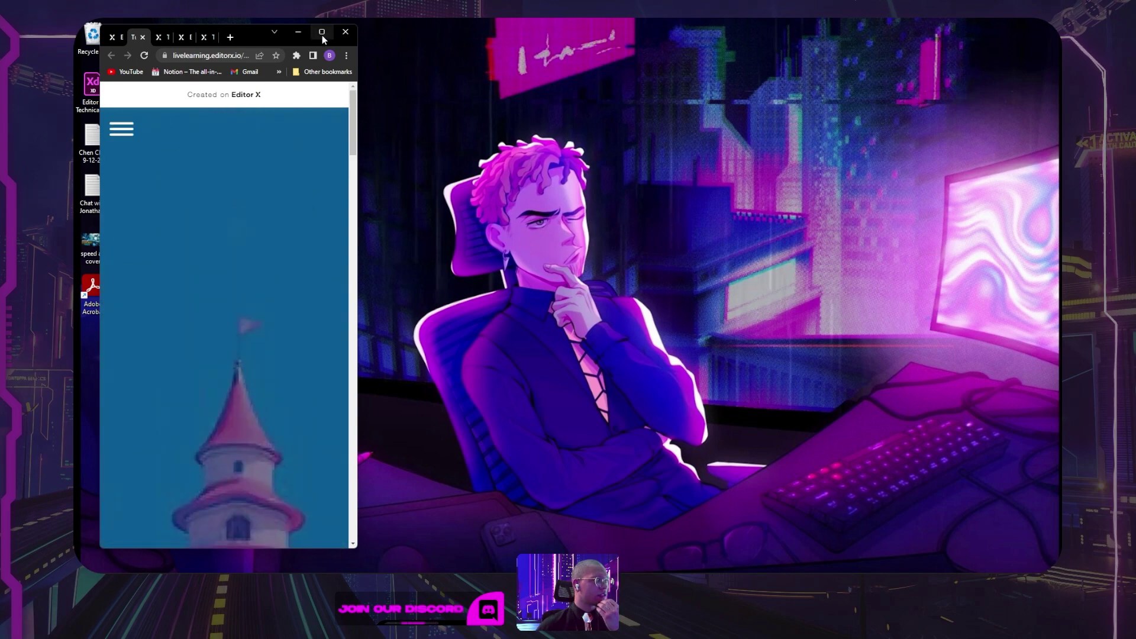
click(322, 34)
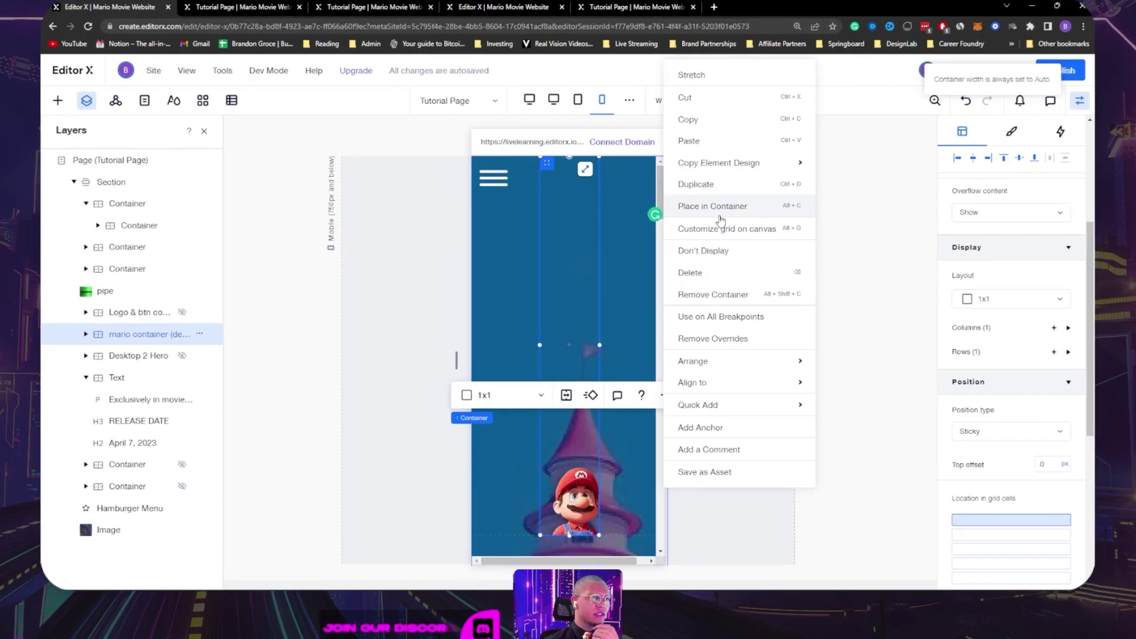
Step: Hide the desktop Mario container on the mobile breakpoint and display it again
click(734, 251)
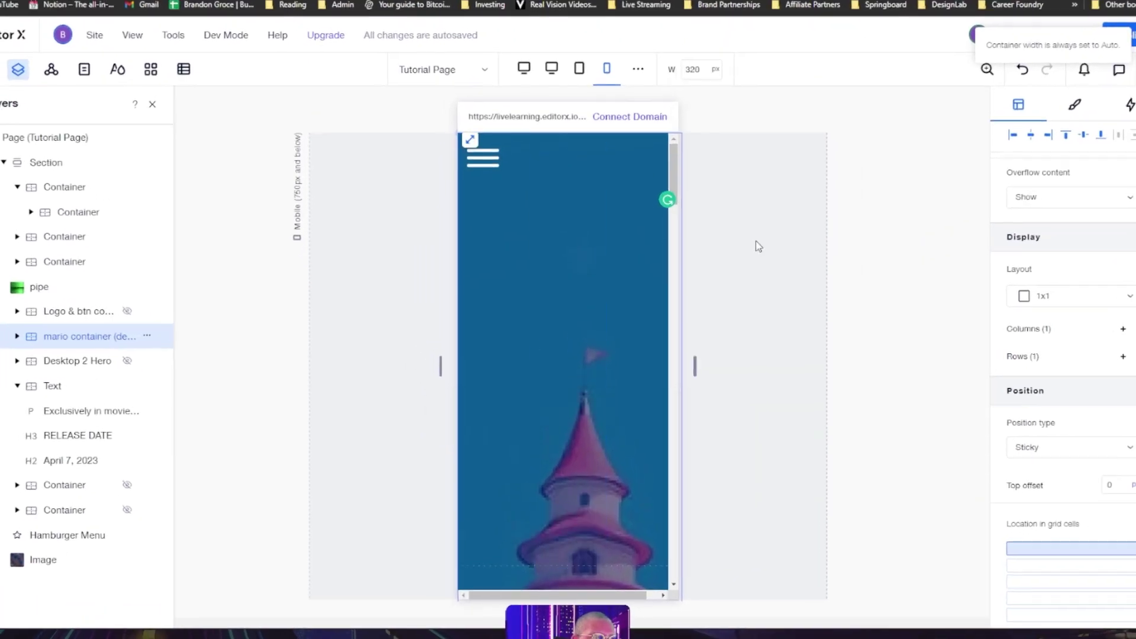
click(756, 243)
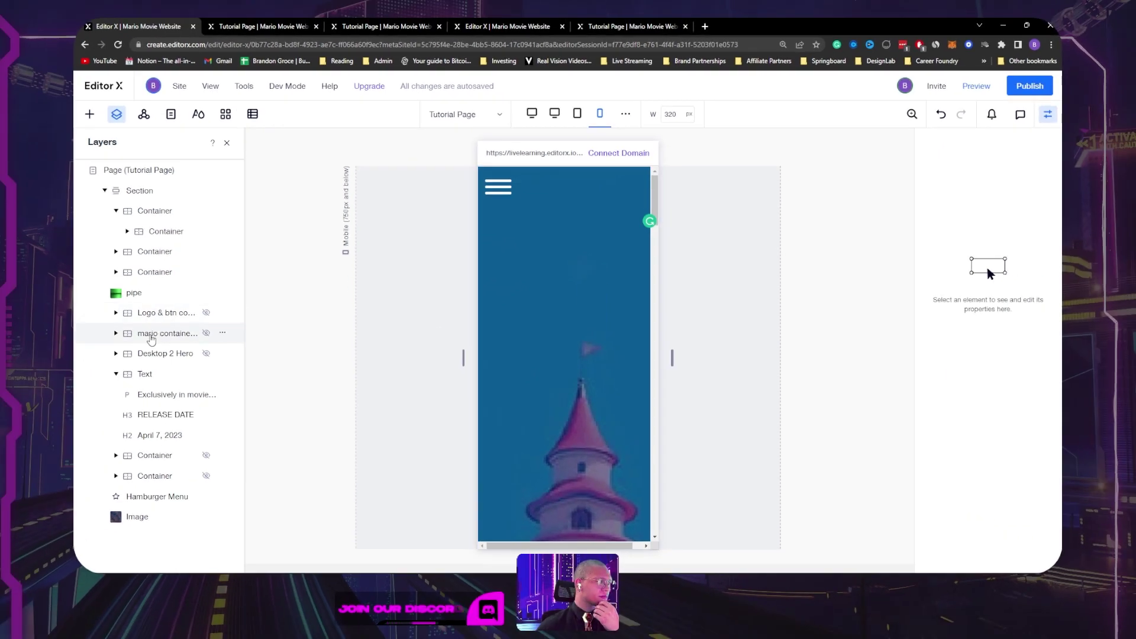
click(151, 335)
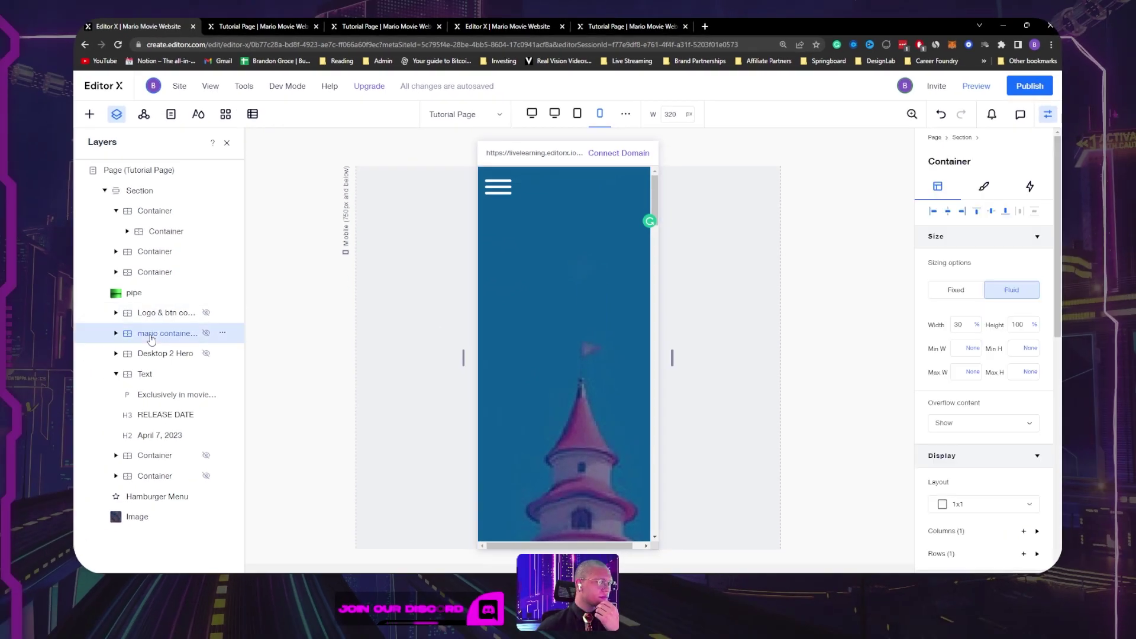
click(207, 336)
click(282, 327)
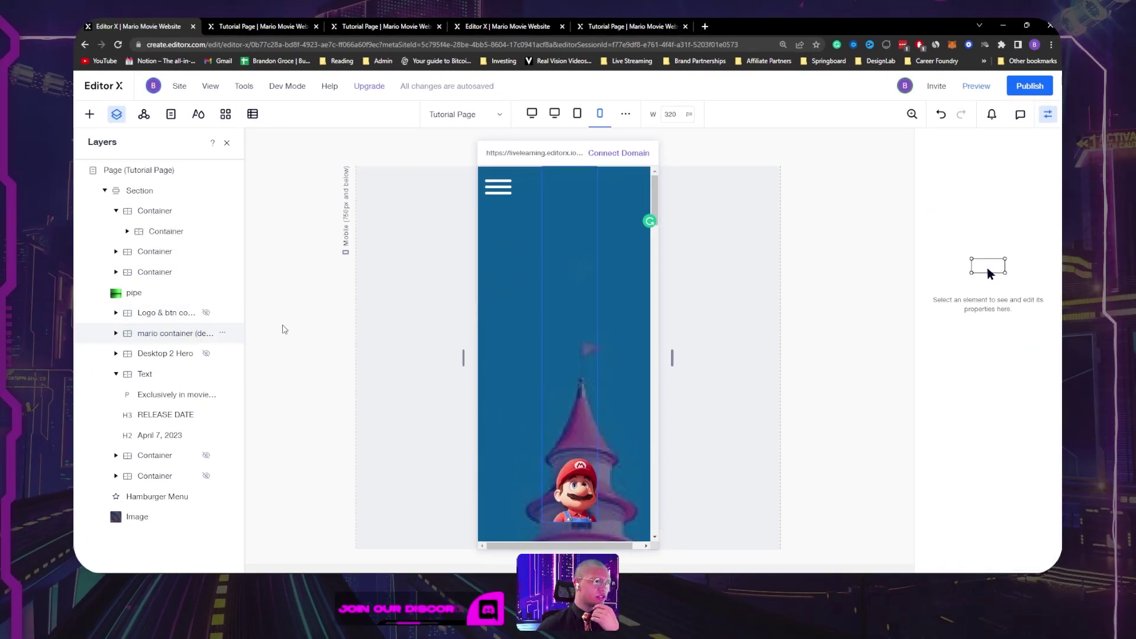
Step: Create a copy of the desktop Mario container in the page section and align the copy to the top
click(177, 334)
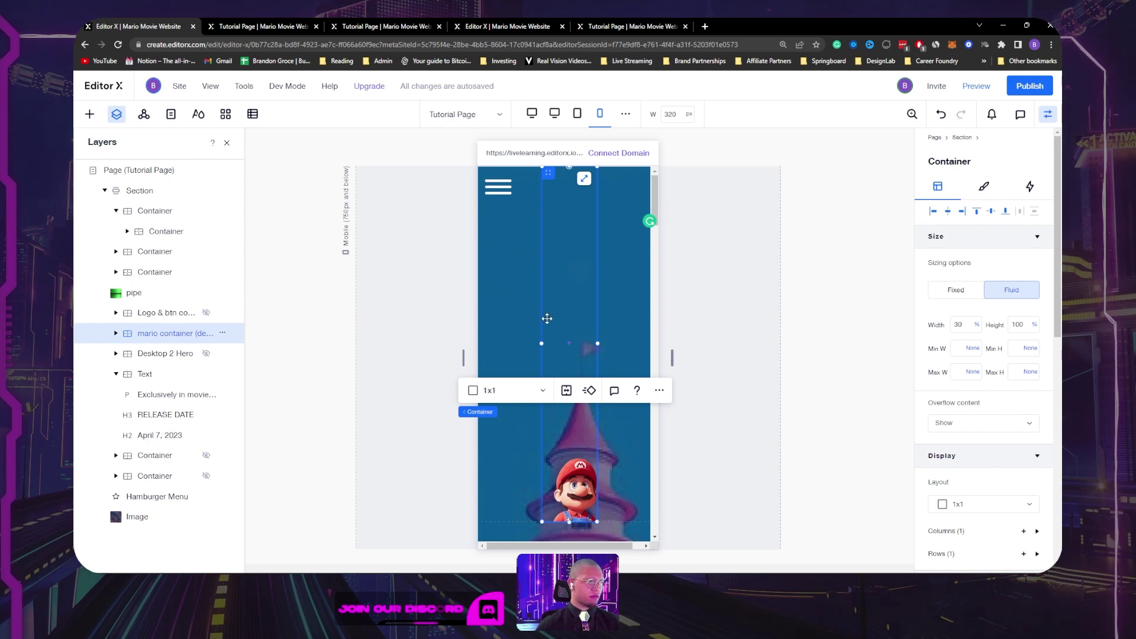
key(ctrl+v)
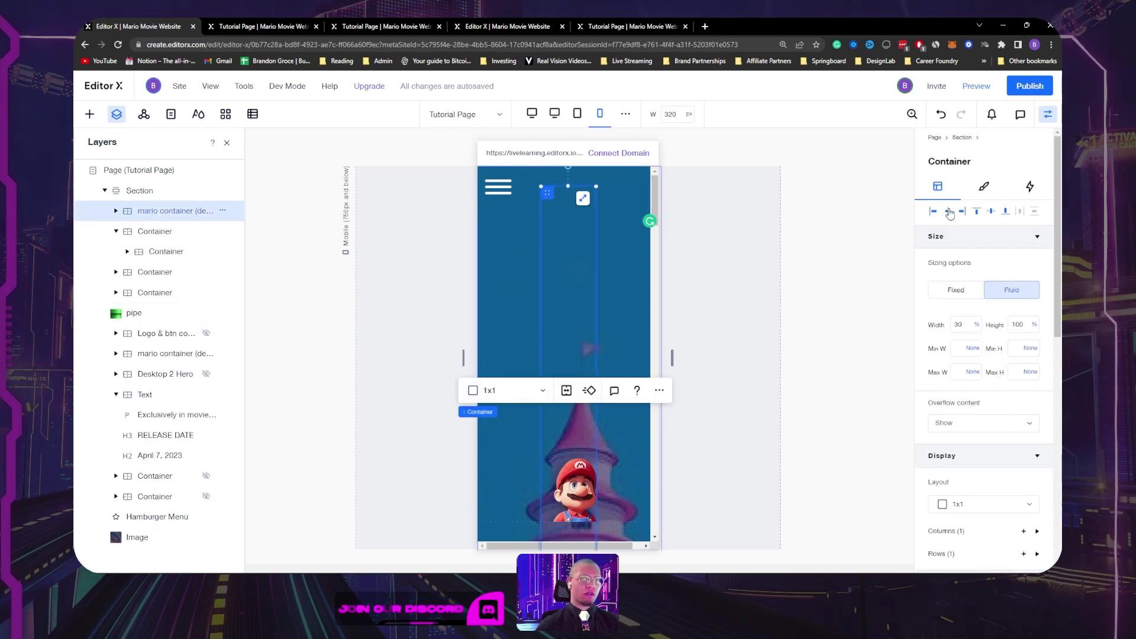
click(980, 214)
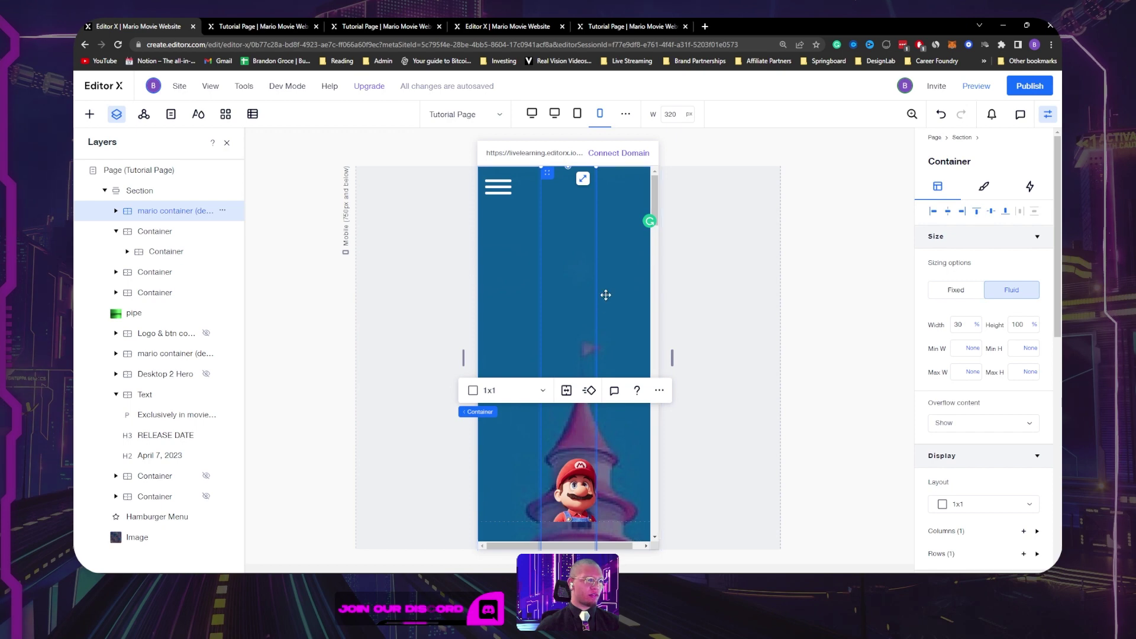
Step: Rename the copied Mario container as mario container (mobile)
double_click(159, 212)
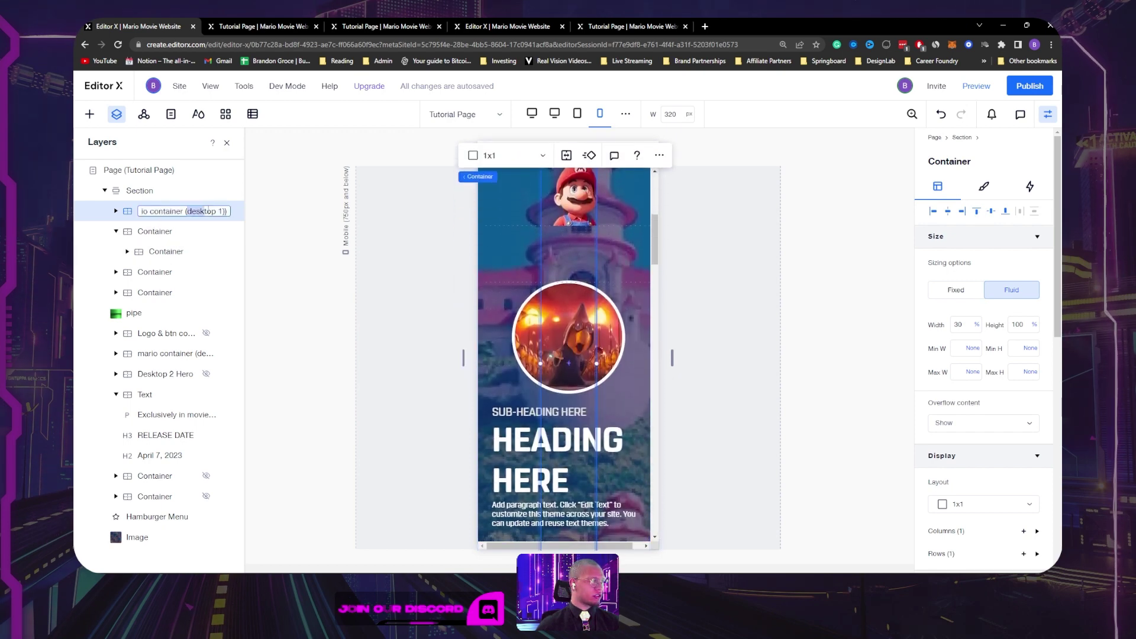
text(mobi)
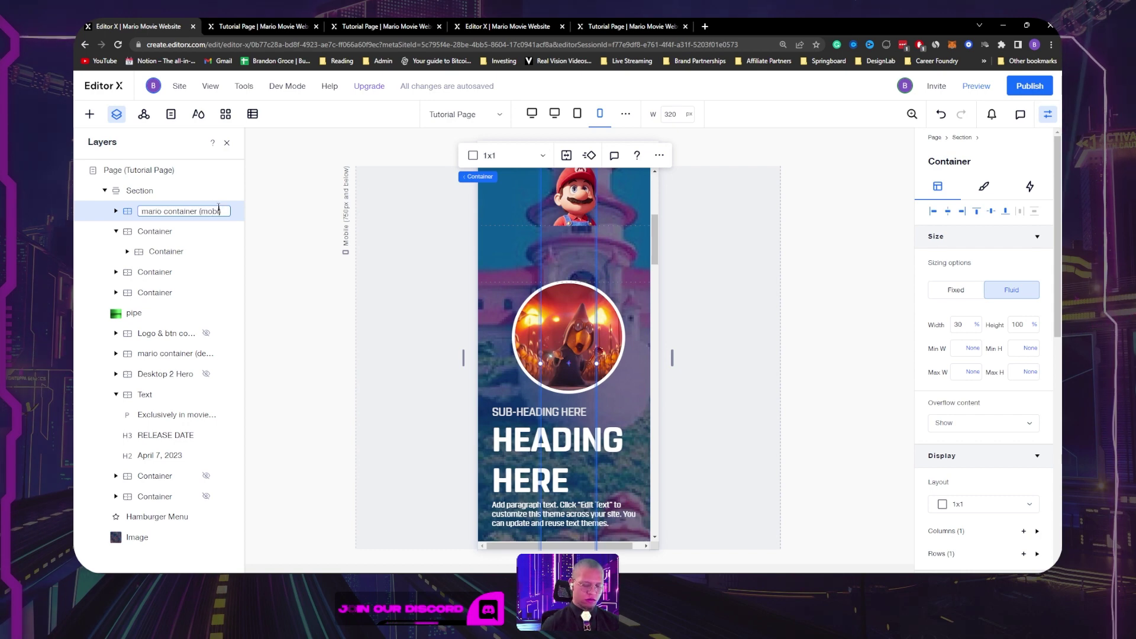
key(Return)
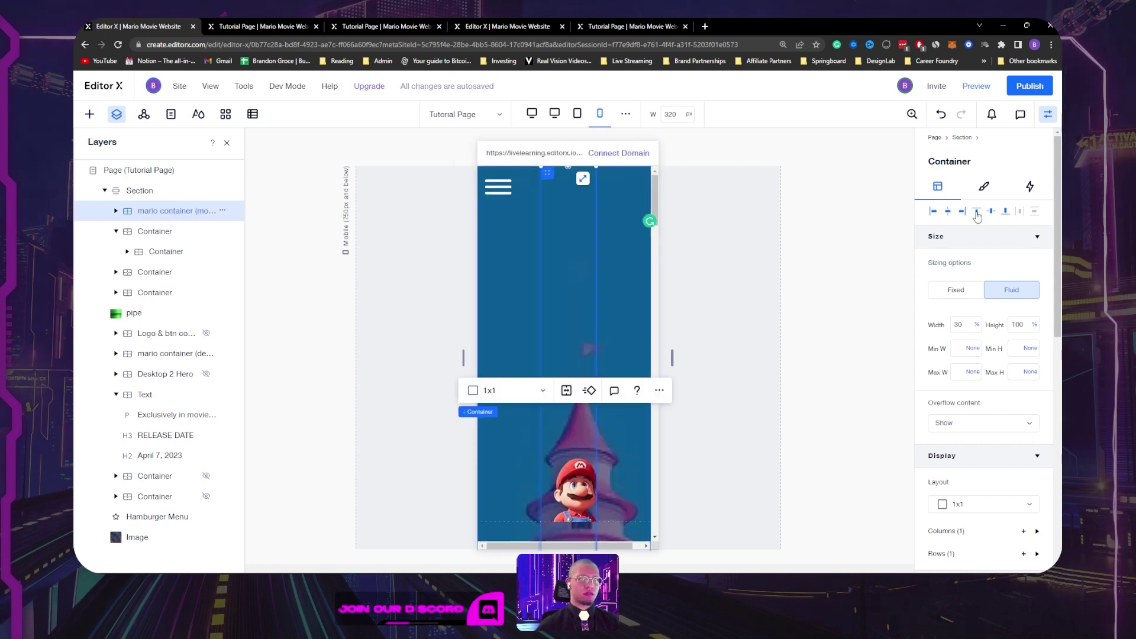
Step: Place the mobile Mario container in grid row 1 only and hide the desktop 1 Mario container on the mobile breakpoint
scroll(982, 336, down, 5)
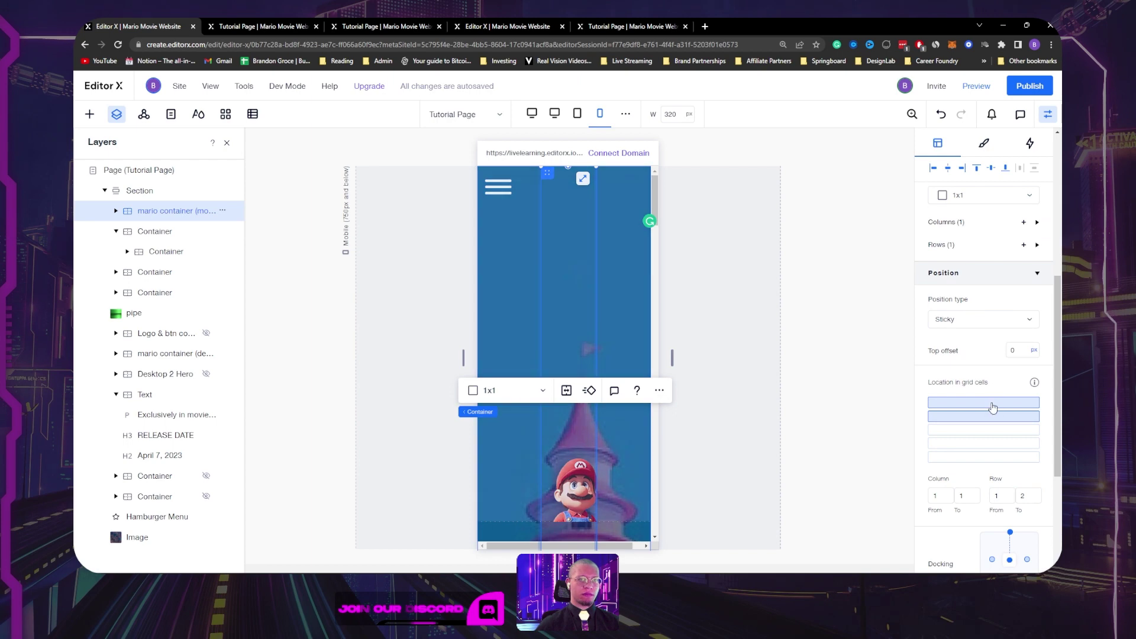
click(116, 230)
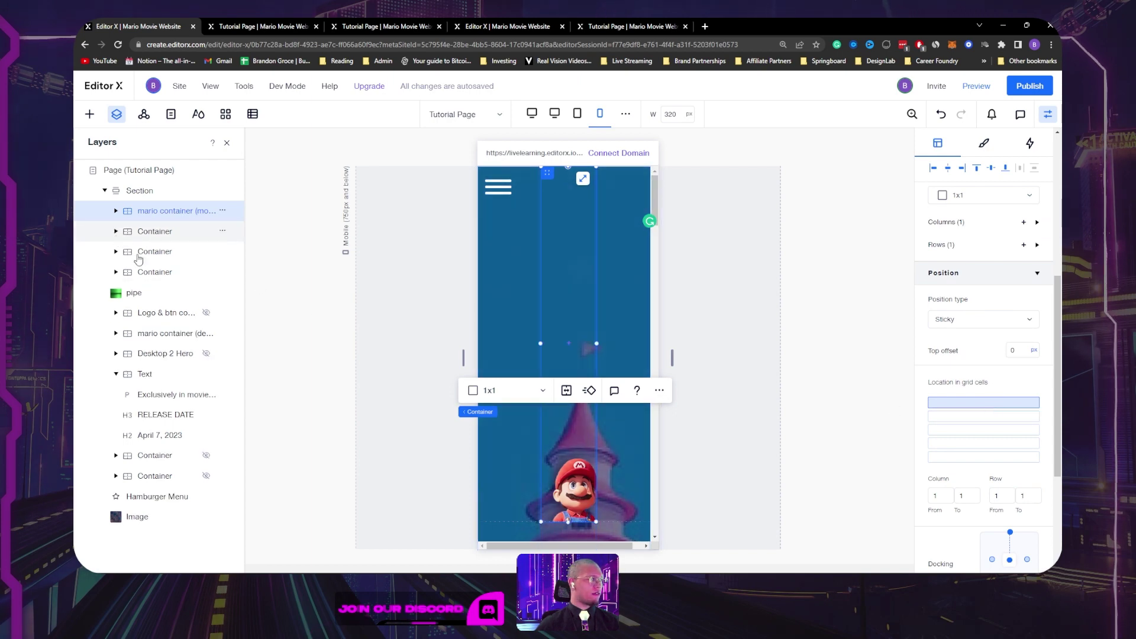
click(223, 333)
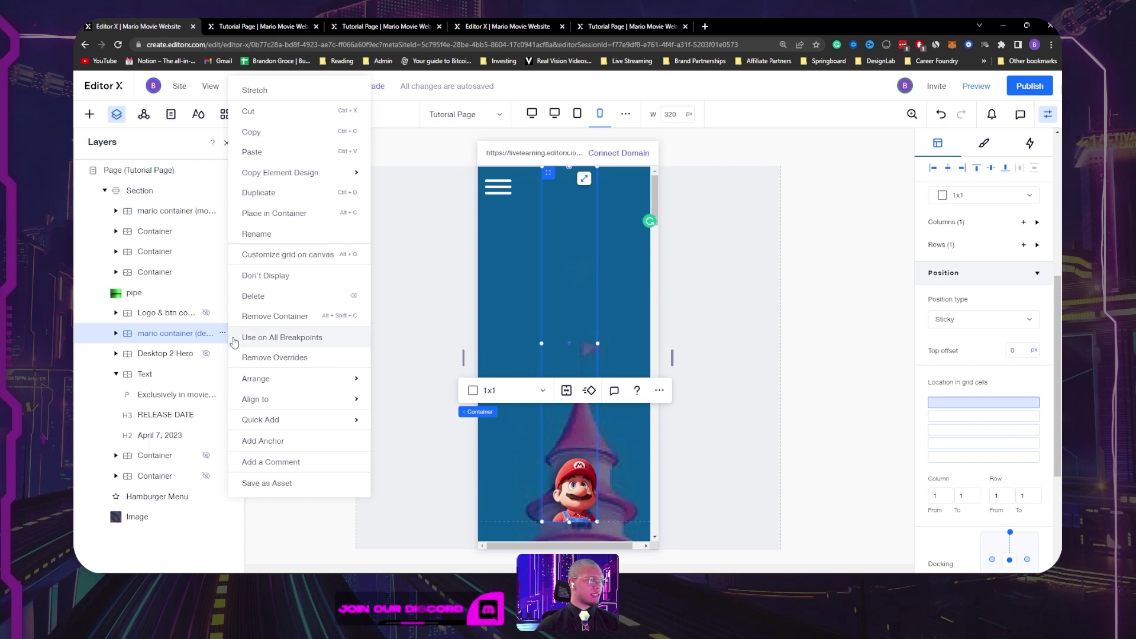
click(287, 286)
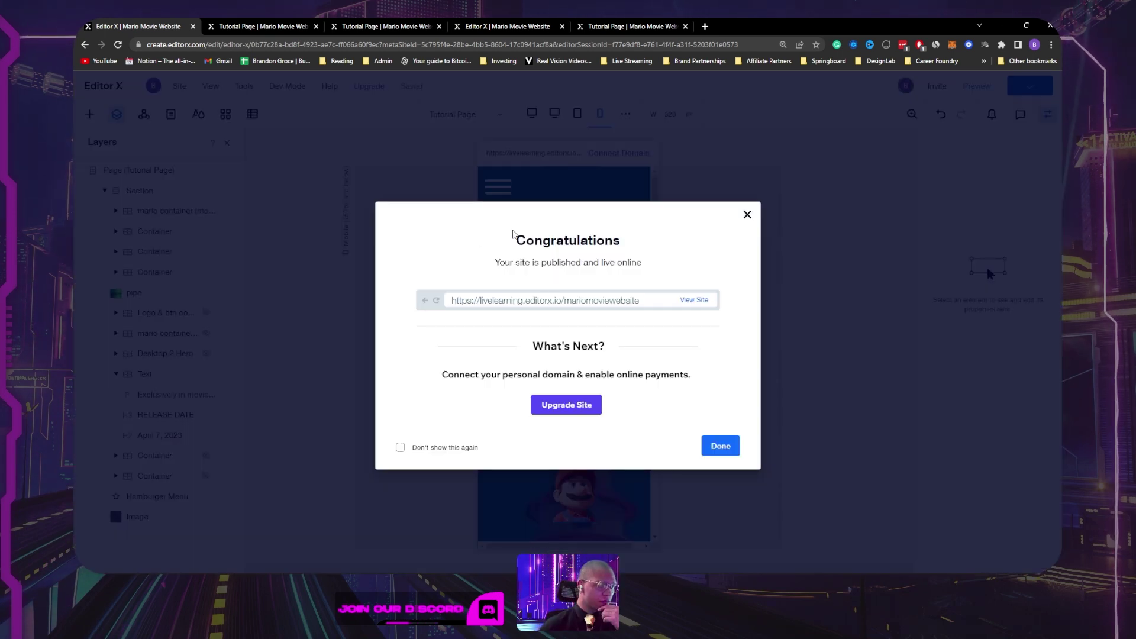
Step: Publish the site, check the scrolling Mario on the live page at phone width, and return to the editor
click(694, 301)
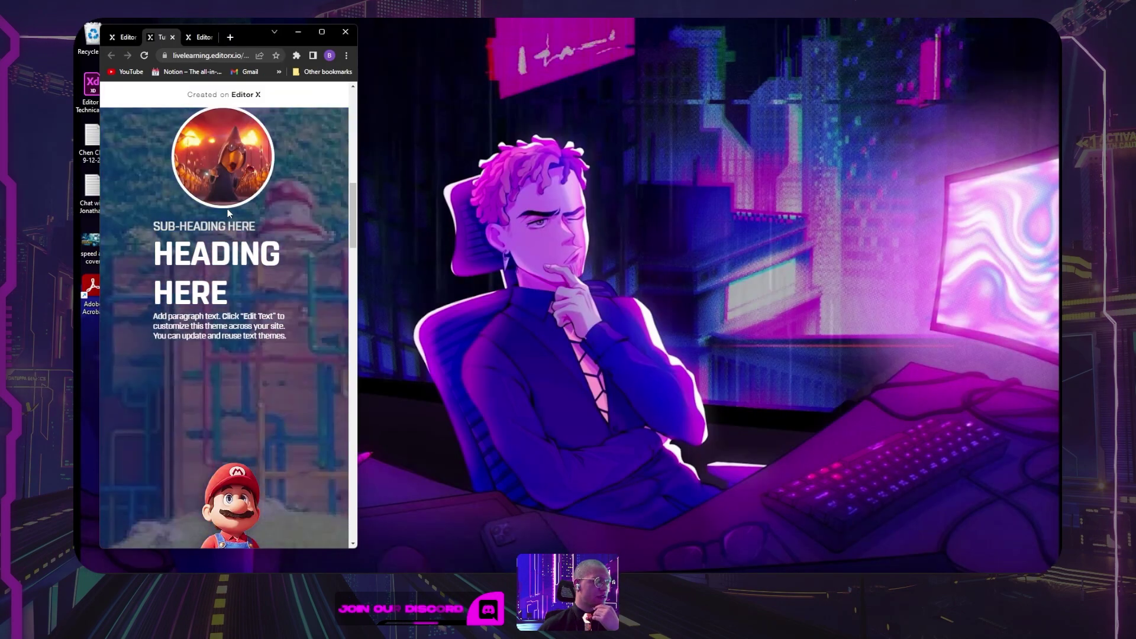
click(322, 31)
click(150, 28)
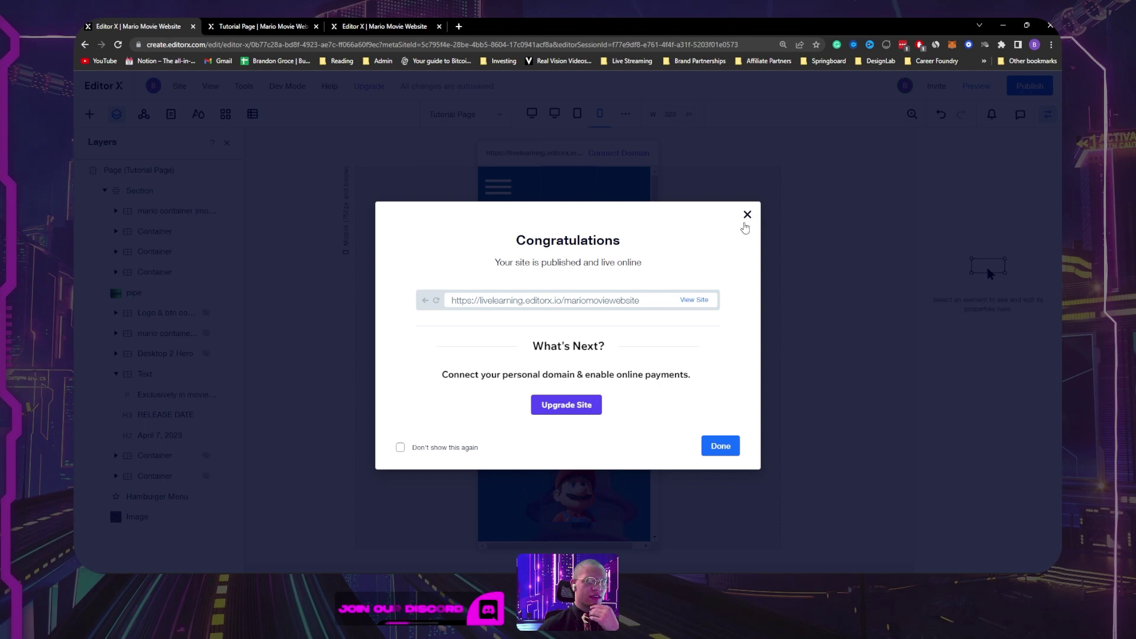
click(746, 224)
Step: Widen the layers list to read full names and display the Logo & btn container (desktop 1) on the mobile breakpoint
click(563, 386)
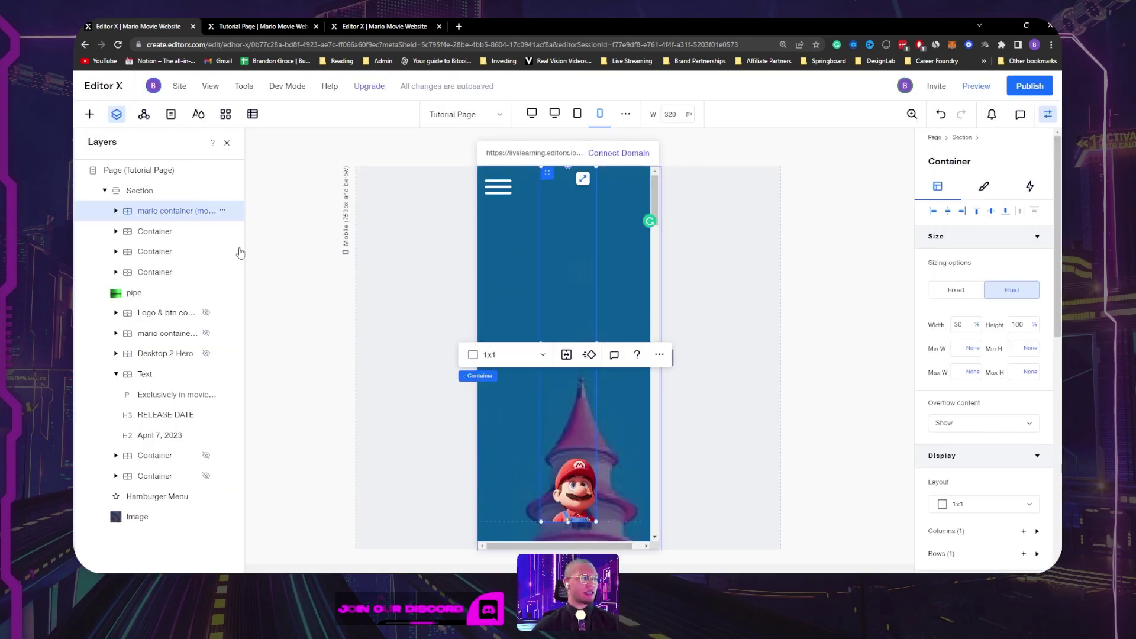
click(164, 317)
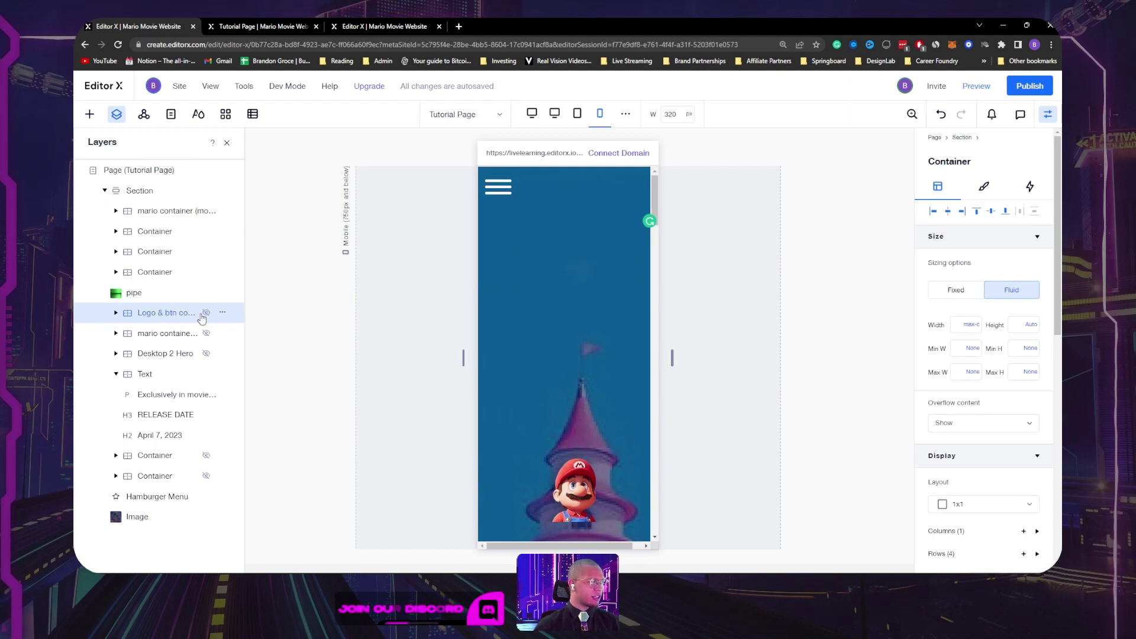
drag(244, 305, 301, 305)
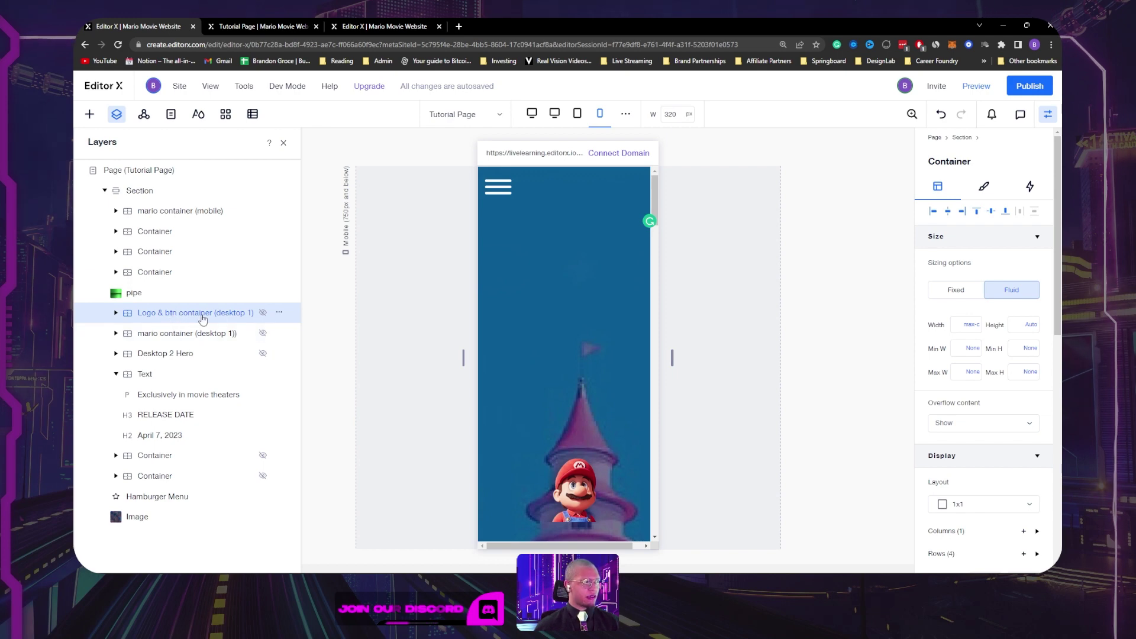
click(263, 313)
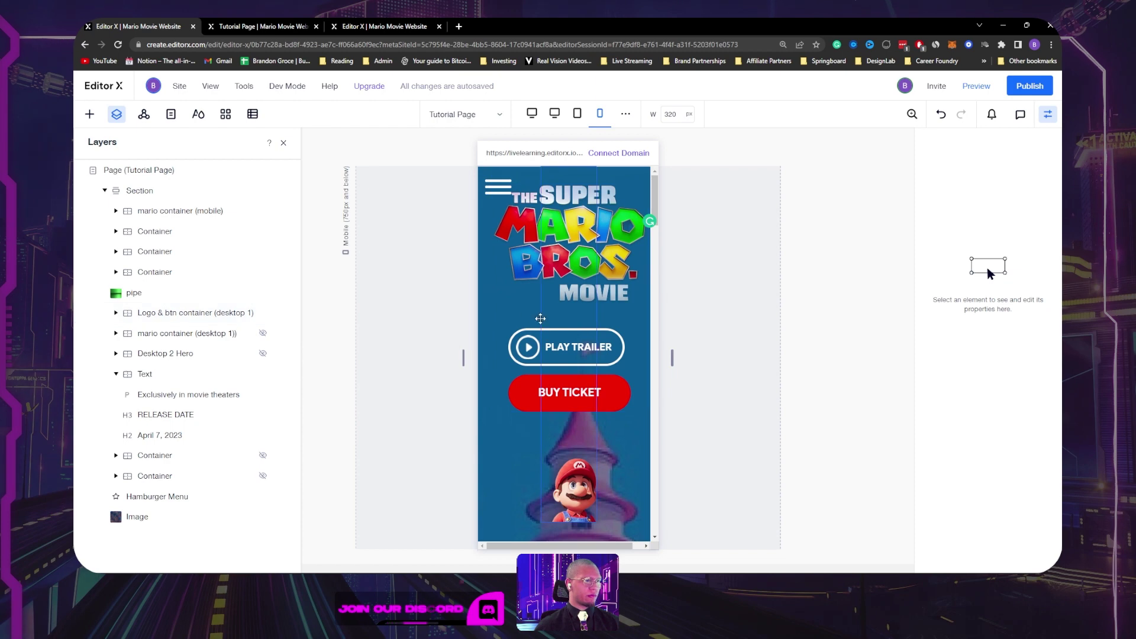
Step: Duplicate the Logo & btn container (desktop 1) and hide the original on the mobile breakpoint
click(514, 317)
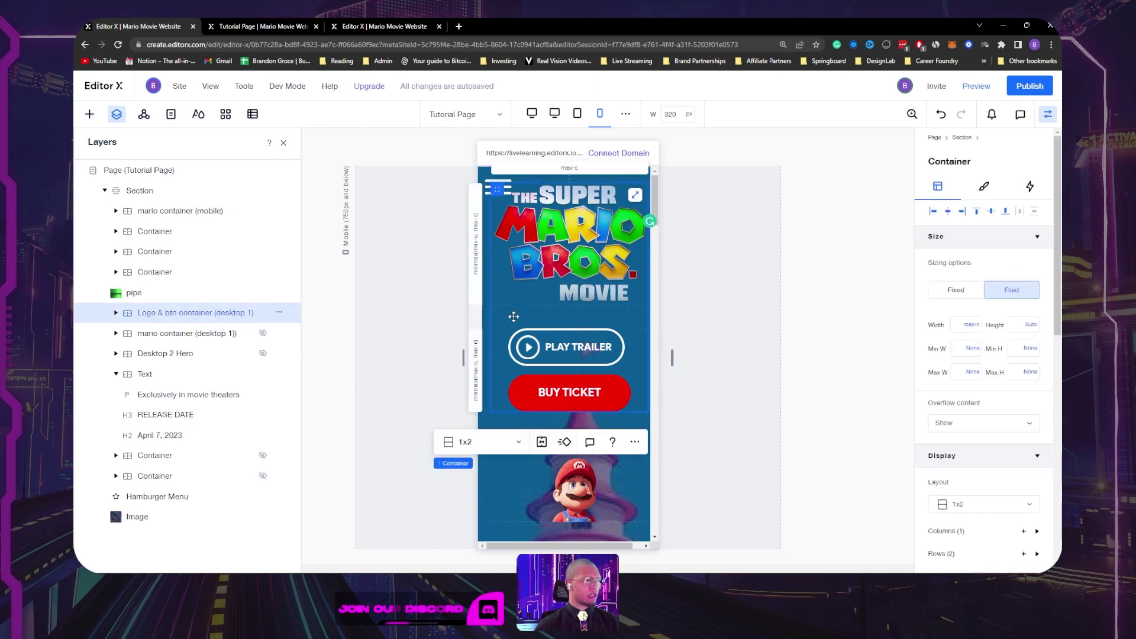
key(ctrl+d)
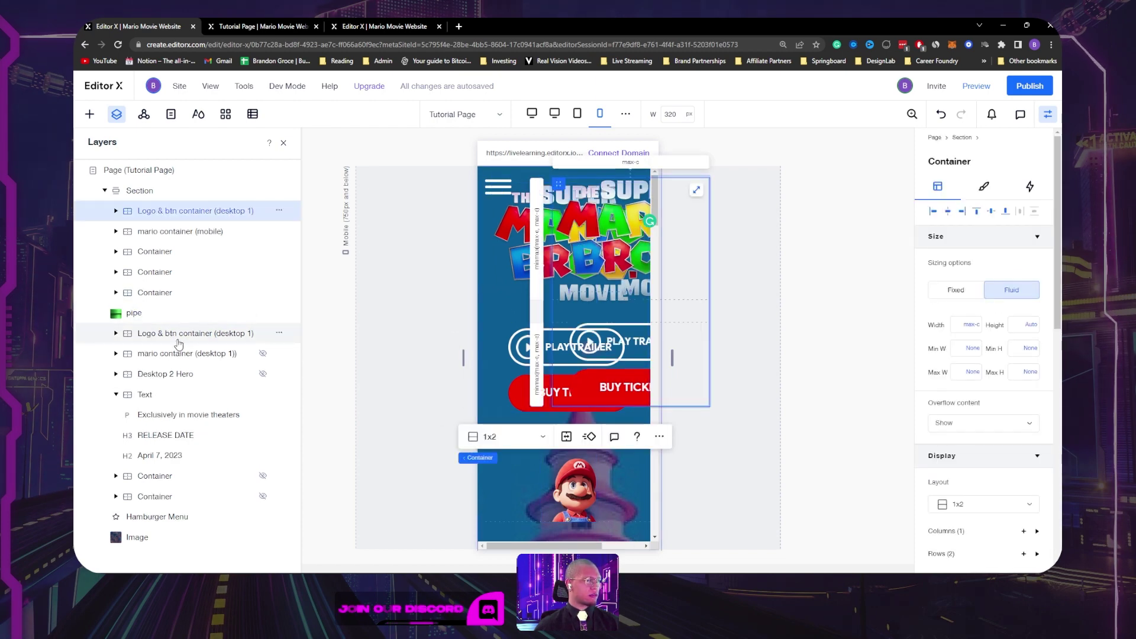
click(281, 338)
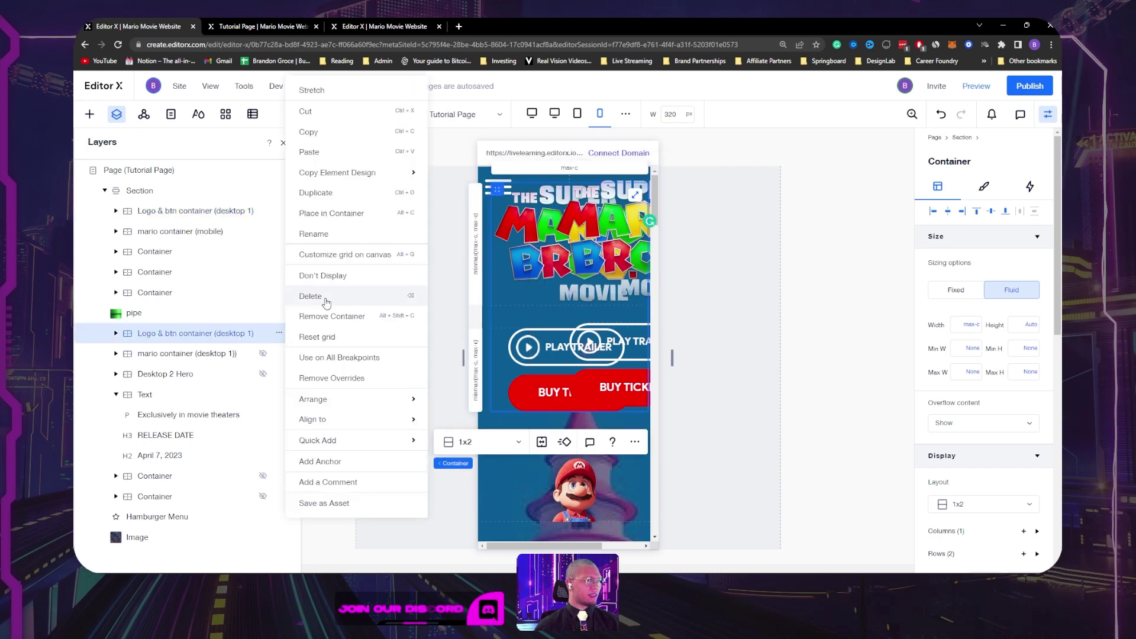
click(329, 293)
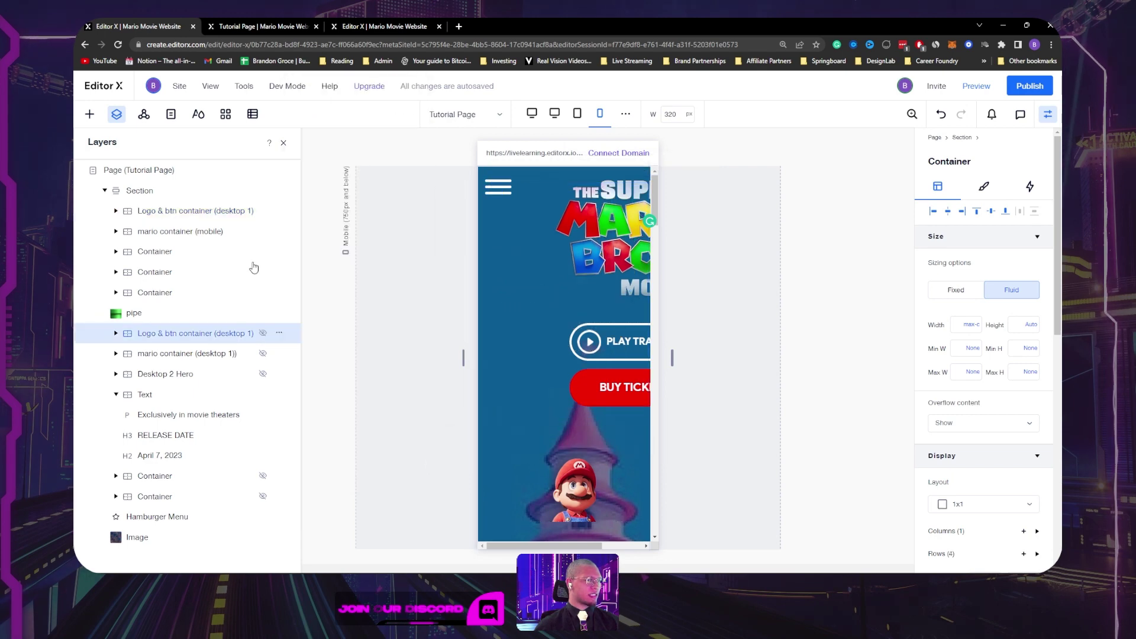
Step: Rename the copied logo and button container as "Logo & btn container (mobile)" and center it horizontally
double_click(230, 211)
click(221, 211)
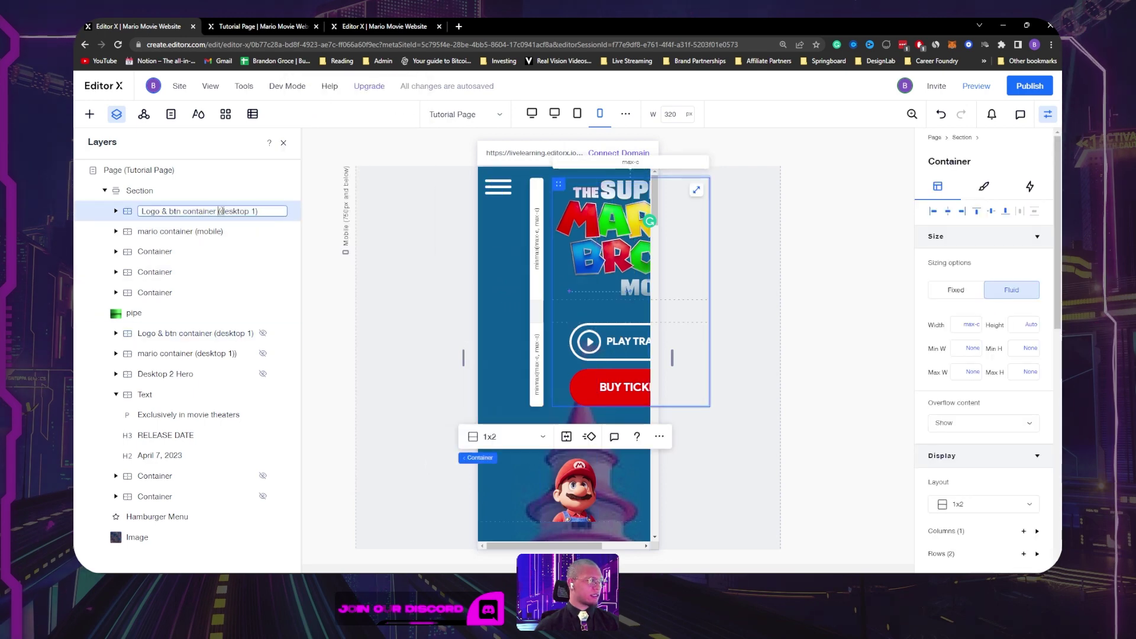
text((mobile)
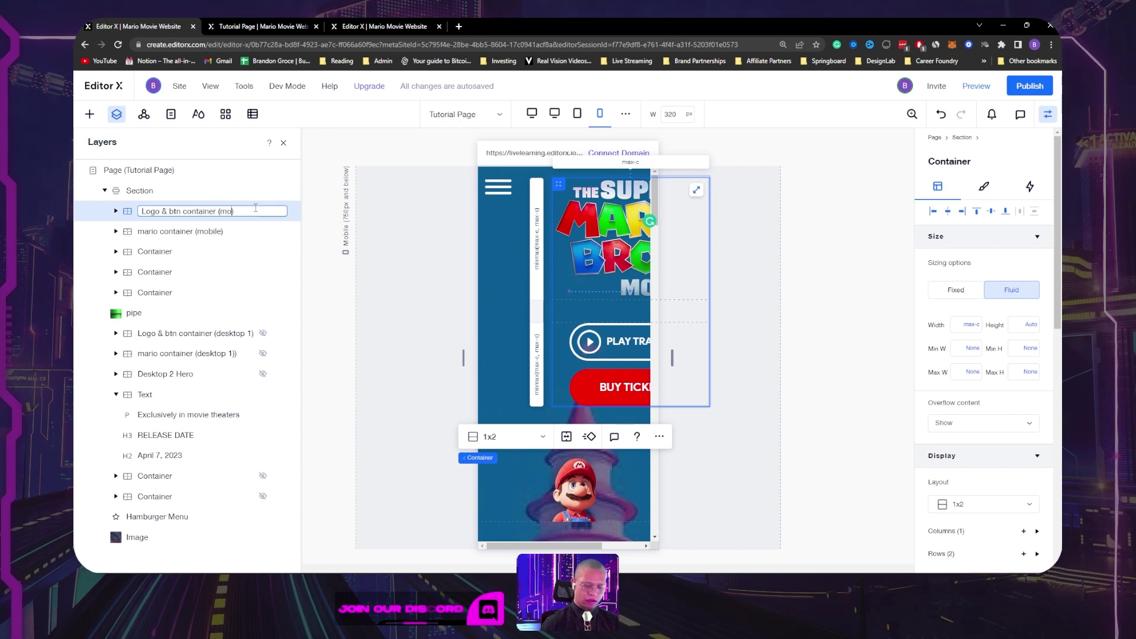
key(Return)
click(949, 214)
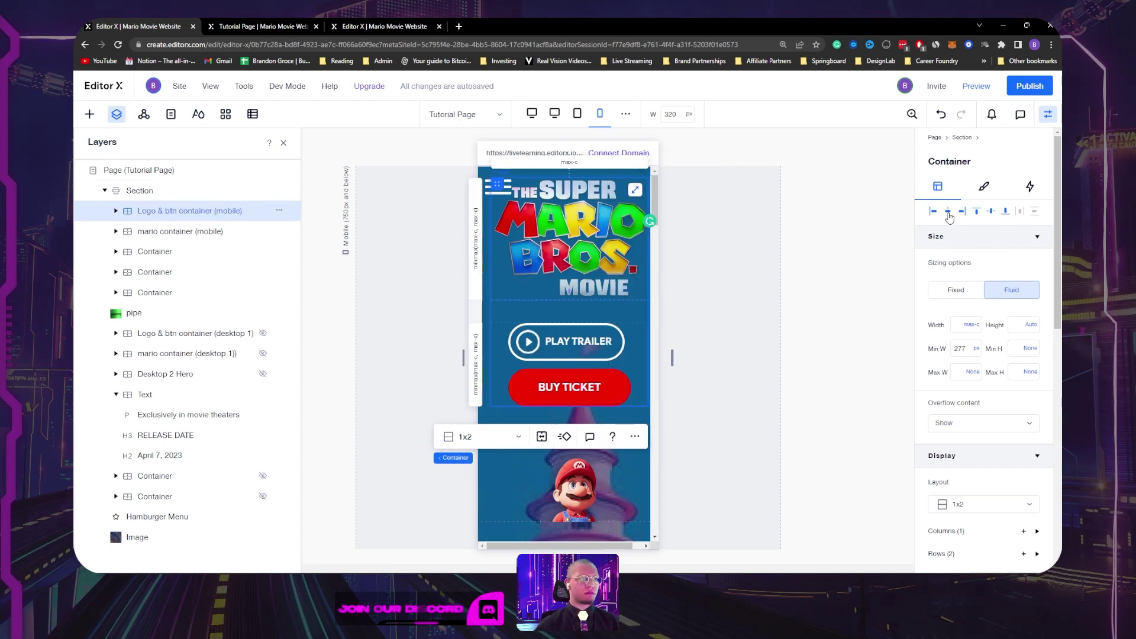
Step: Try the Logo & btn container (mobile) with minimum width None, undo that, and reapply its horizontal centering
click(973, 349)
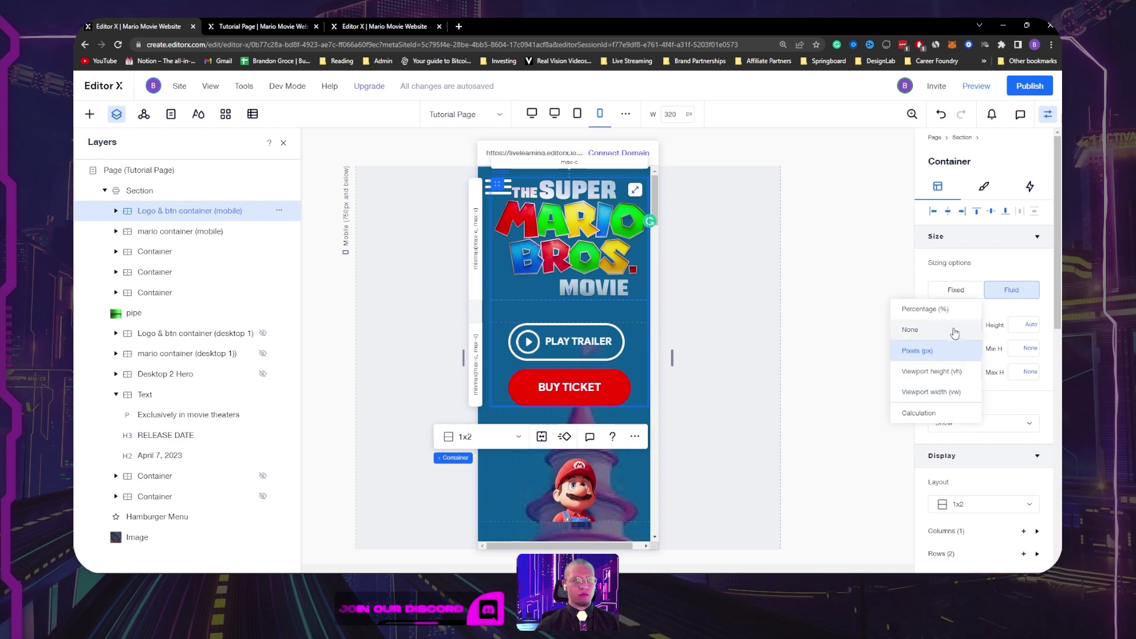
click(953, 329)
scroll(985, 441, down, 1)
scroll(984, 441, down, 8)
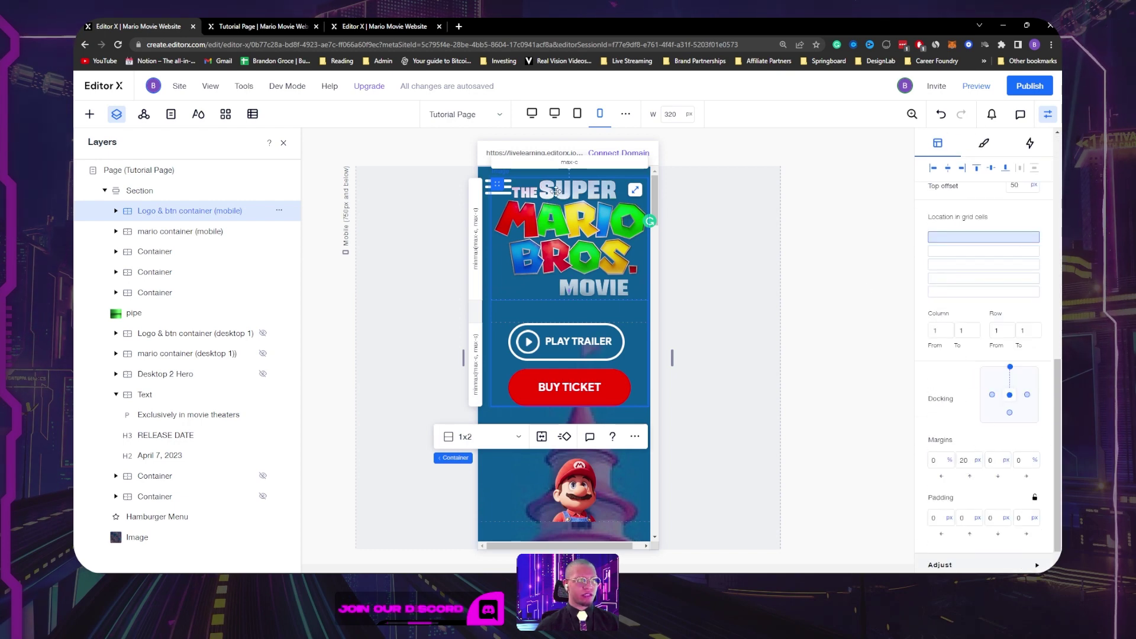
scroll(967, 236, up, 8)
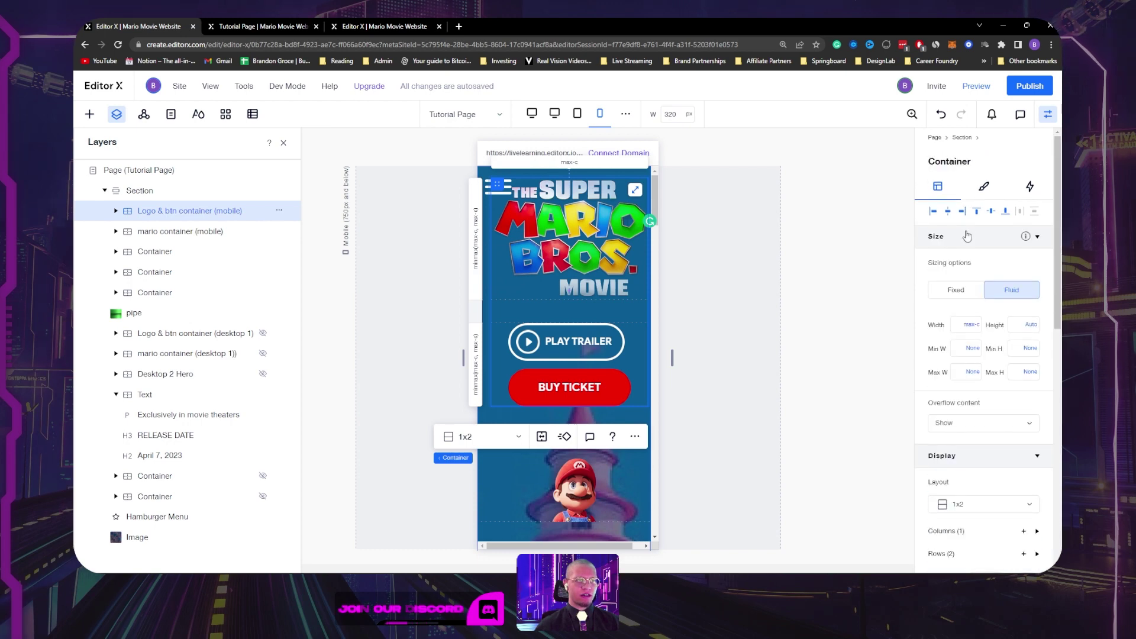
key(ctrl+z)
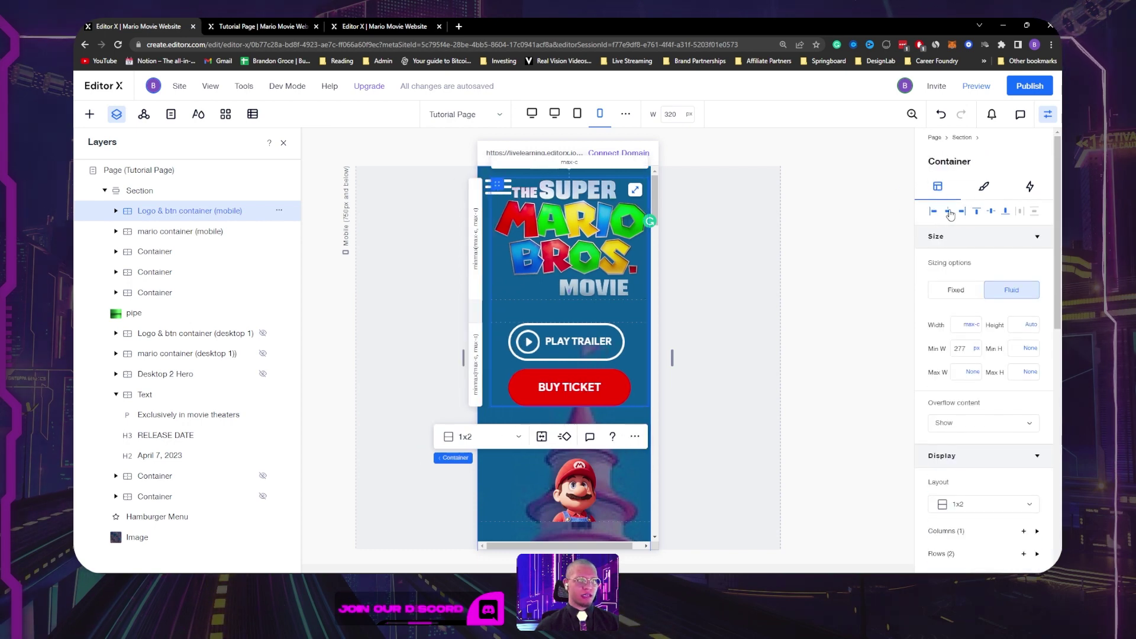
click(947, 212)
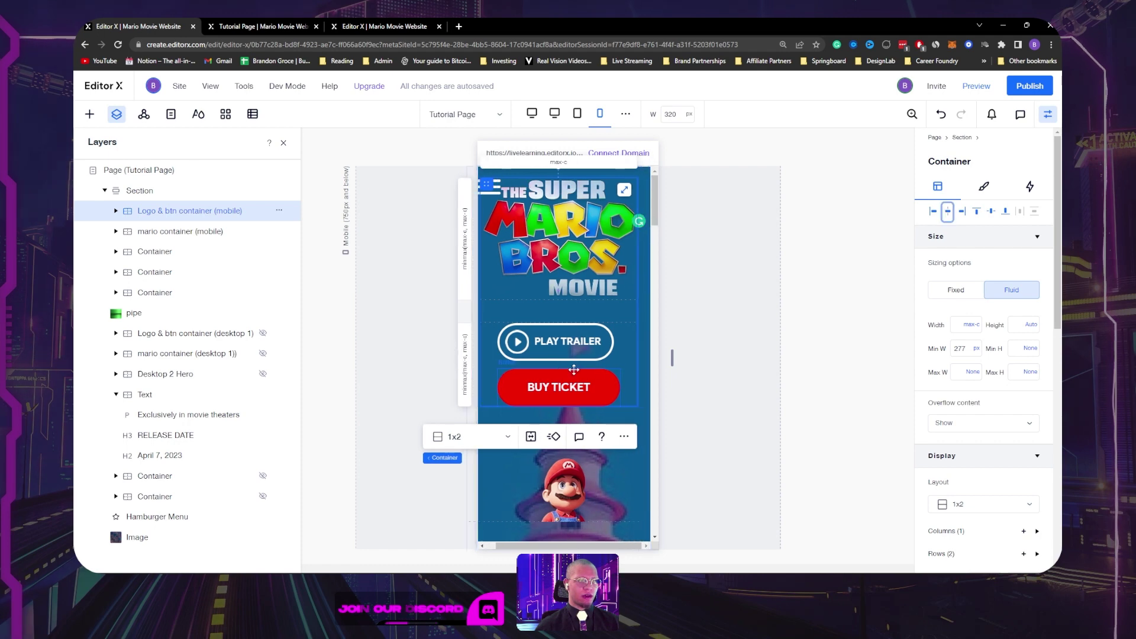
Step: Turn on text scaling for the April 7, 2023 heading and set its size range to 80–90
scroll(642, 355, down, 5)
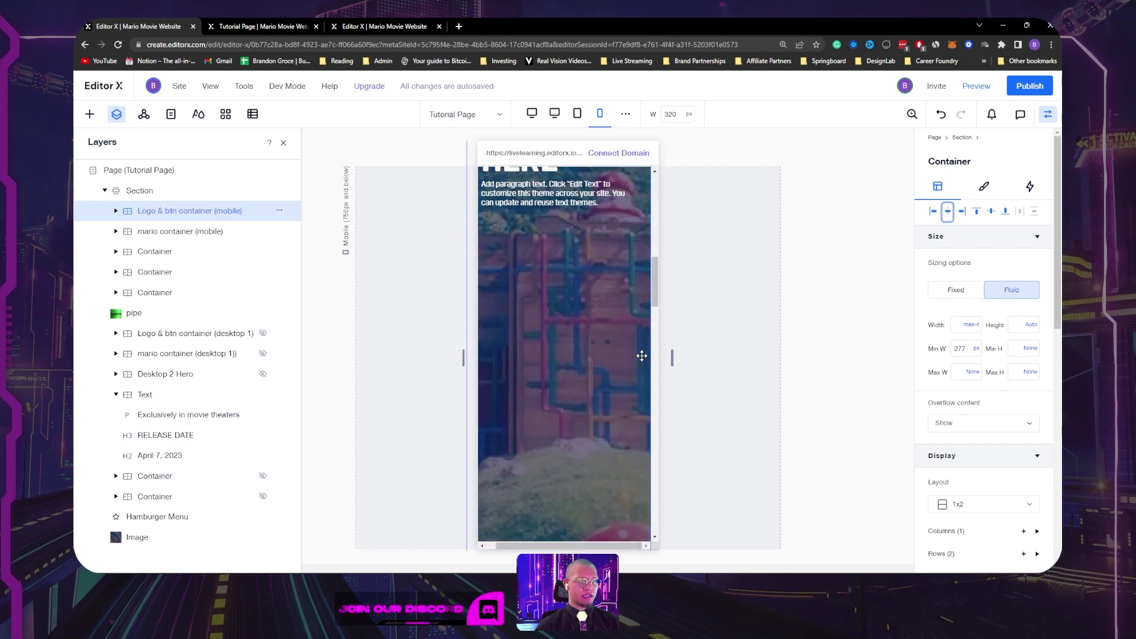
scroll(642, 355, down, 8)
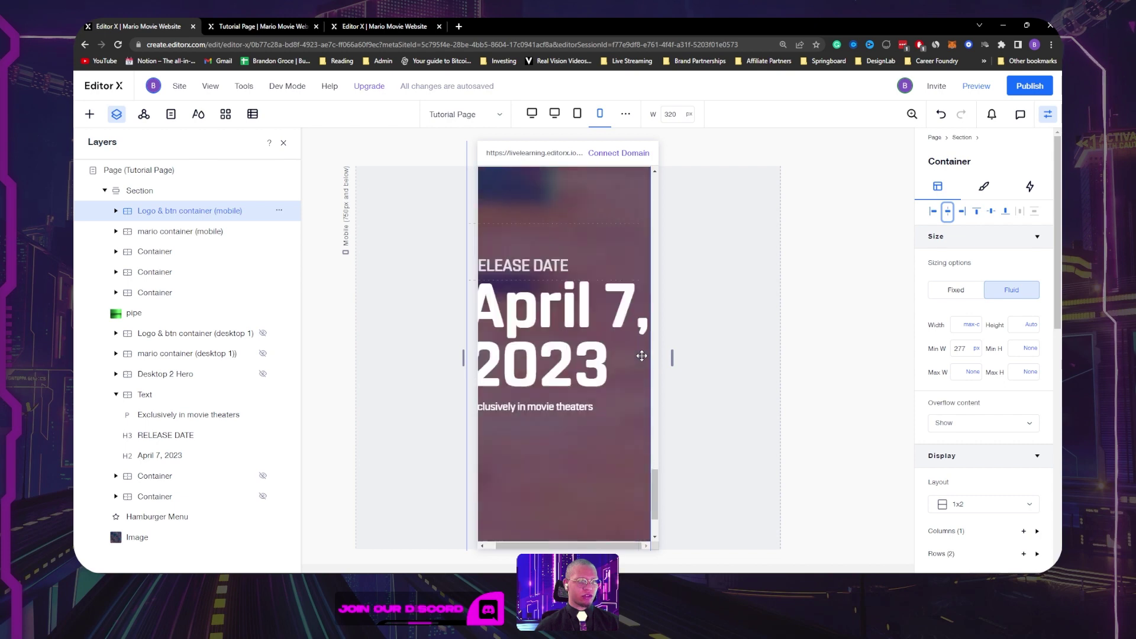
click(624, 260)
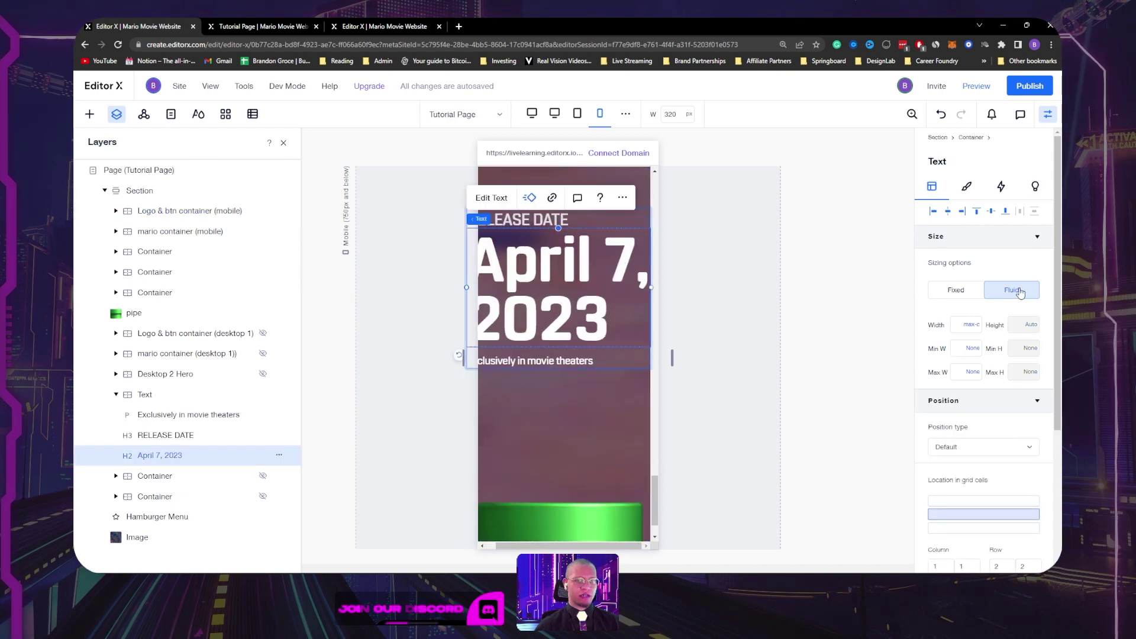
click(968, 185)
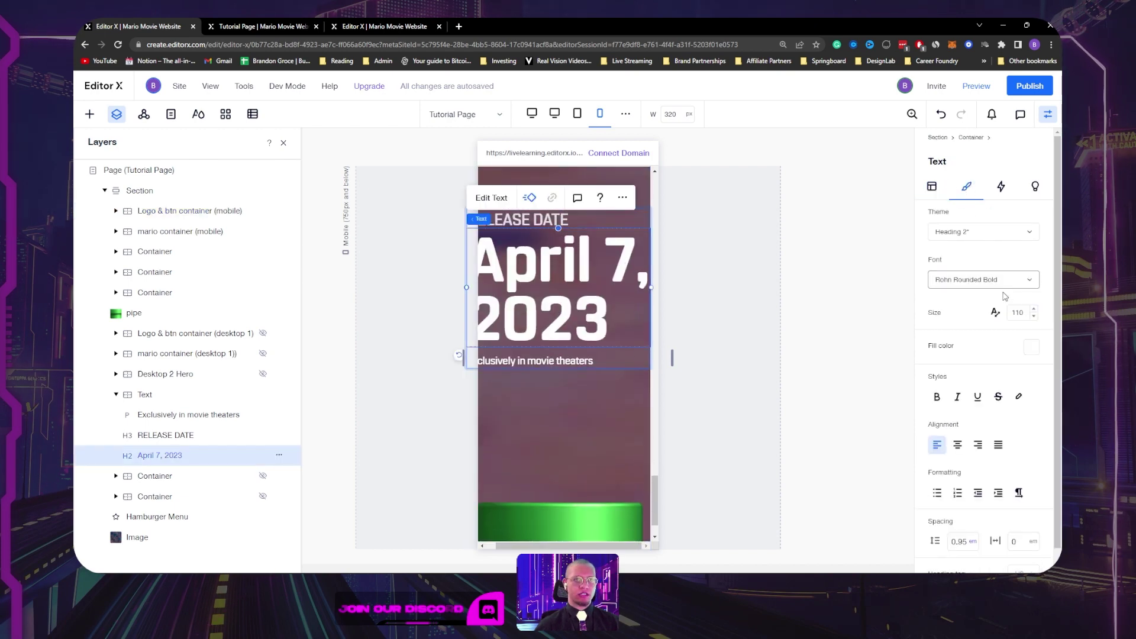
click(996, 316)
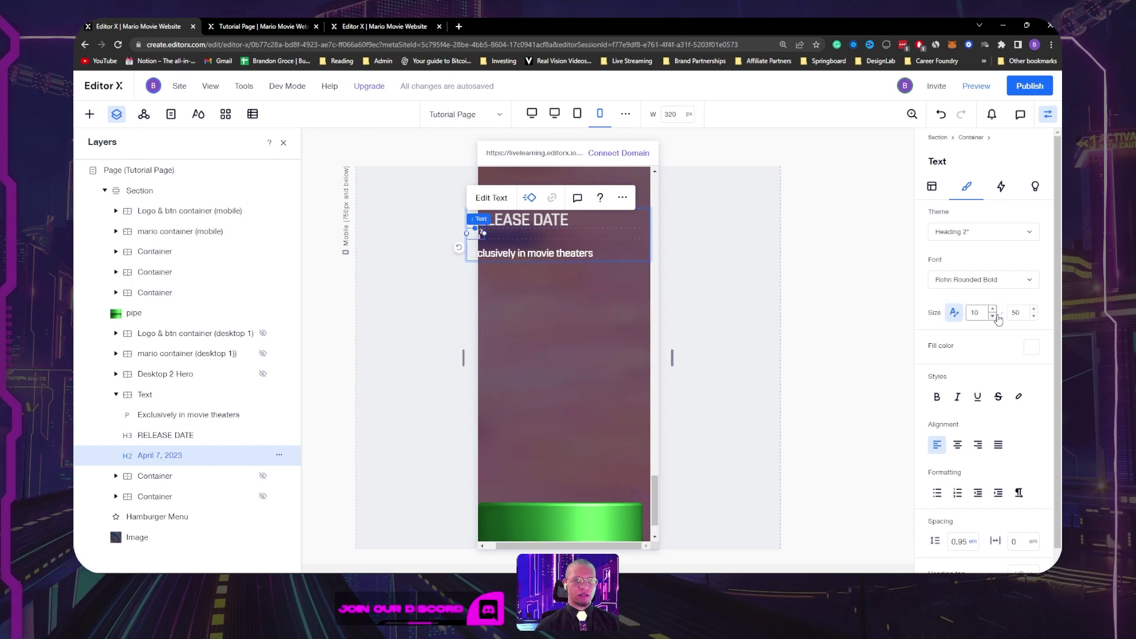
key(ctrl+z)
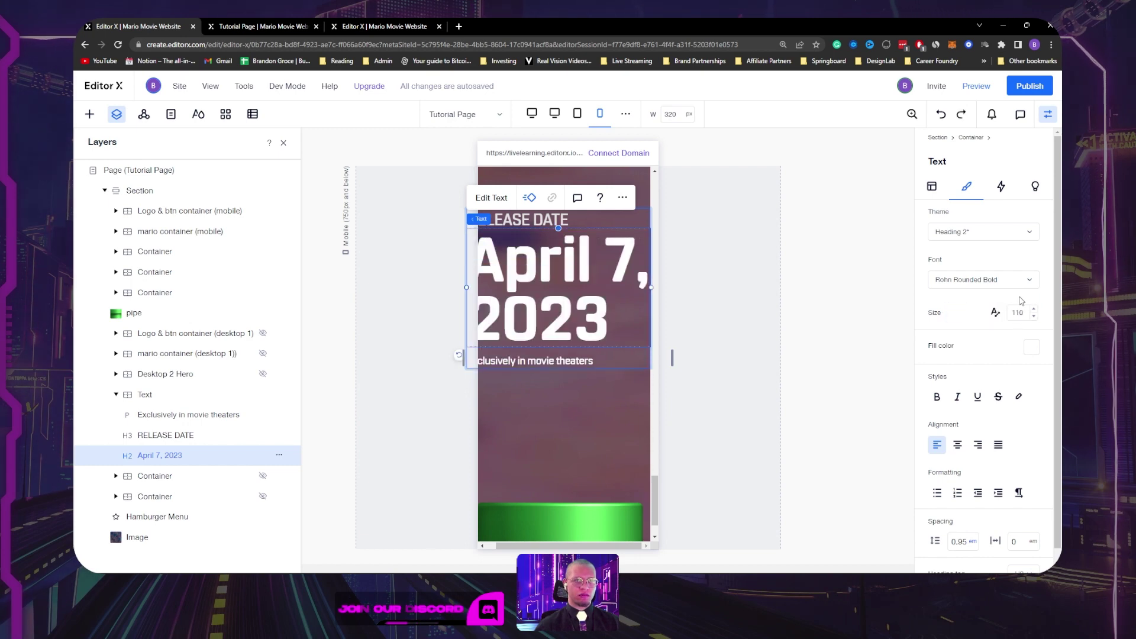
click(996, 312)
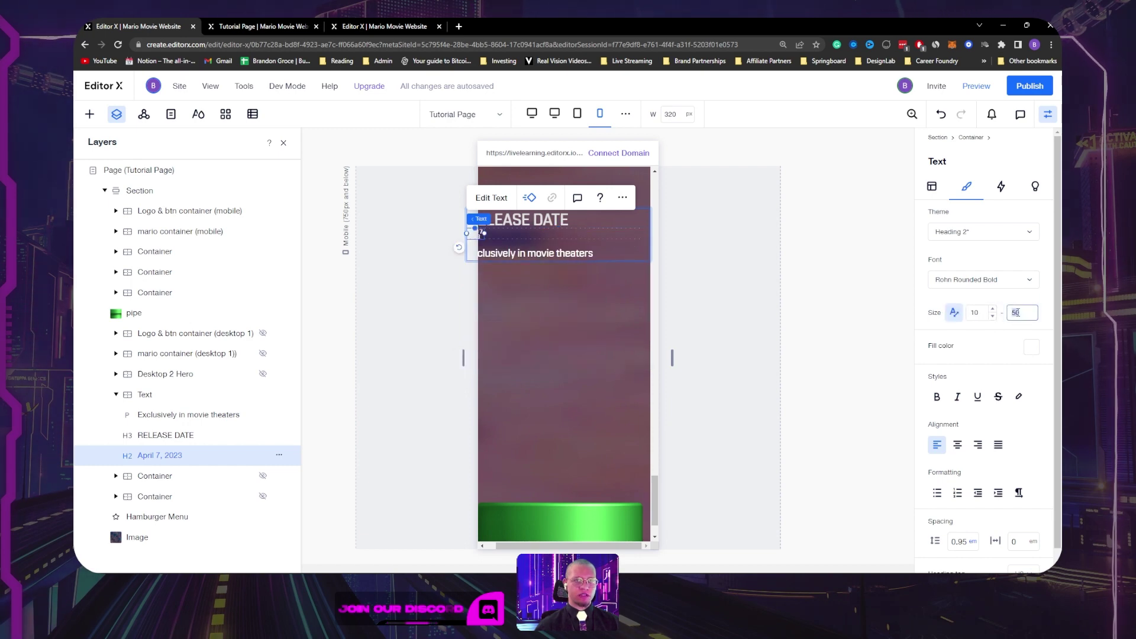
text(96)
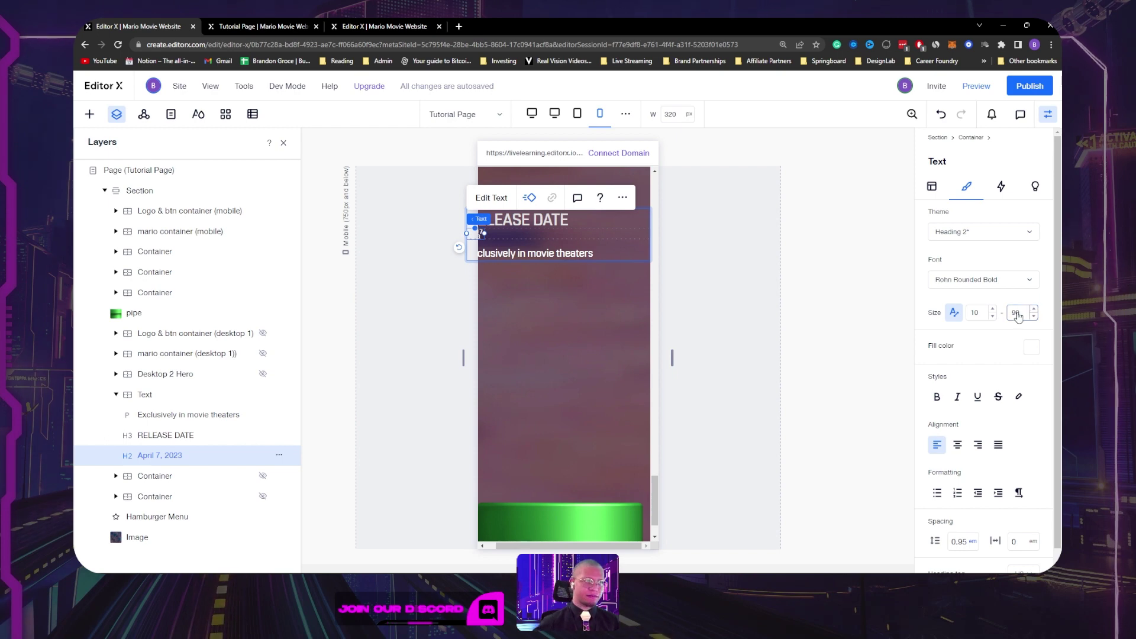
key(shift+Tab)
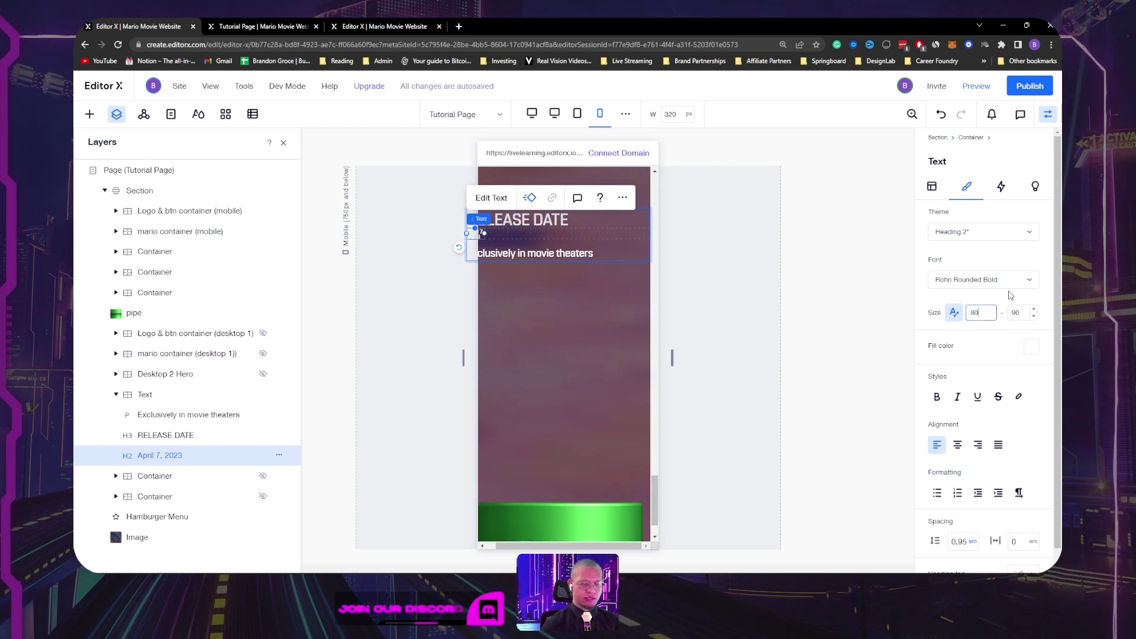
Step: Set the minimum width of the Text container holding the release date to None
click(629, 273)
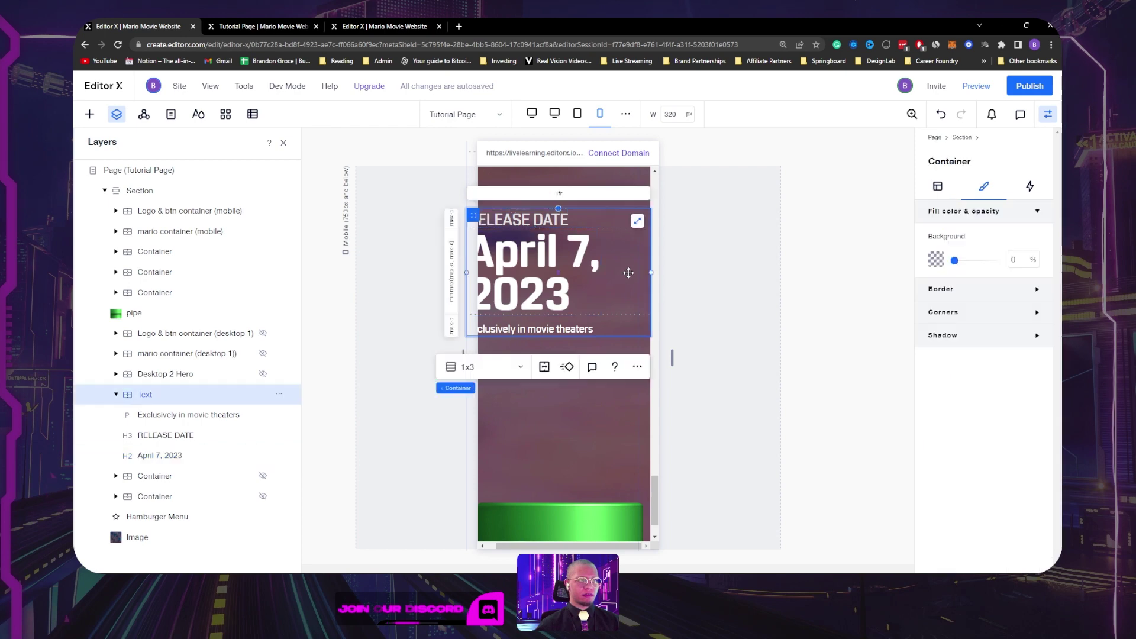
click(938, 187)
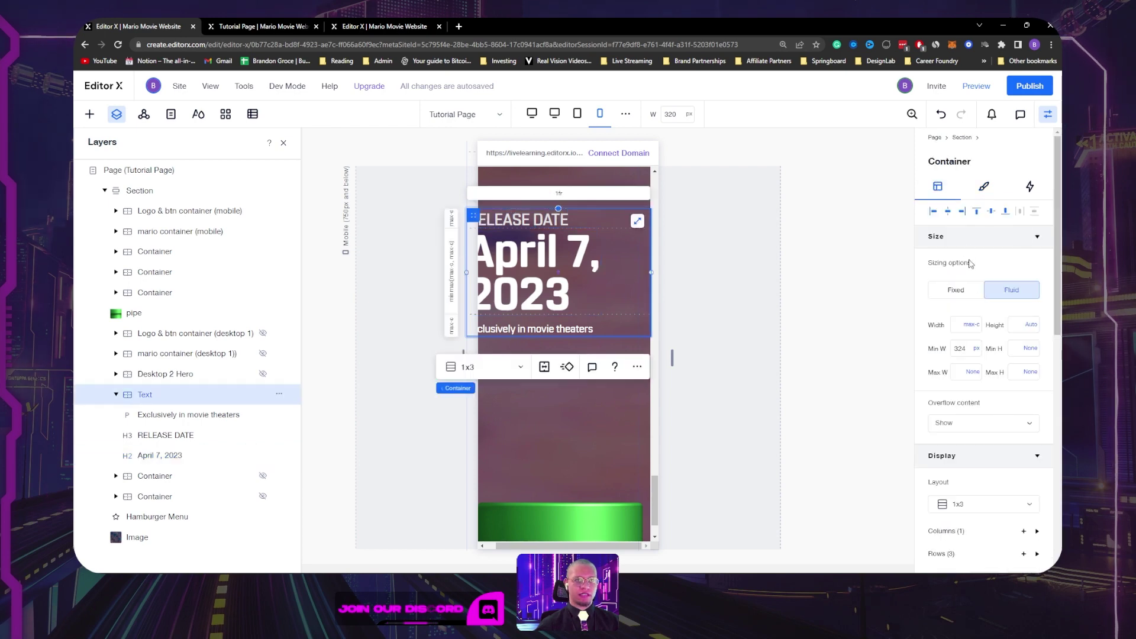
click(976, 354)
click(927, 336)
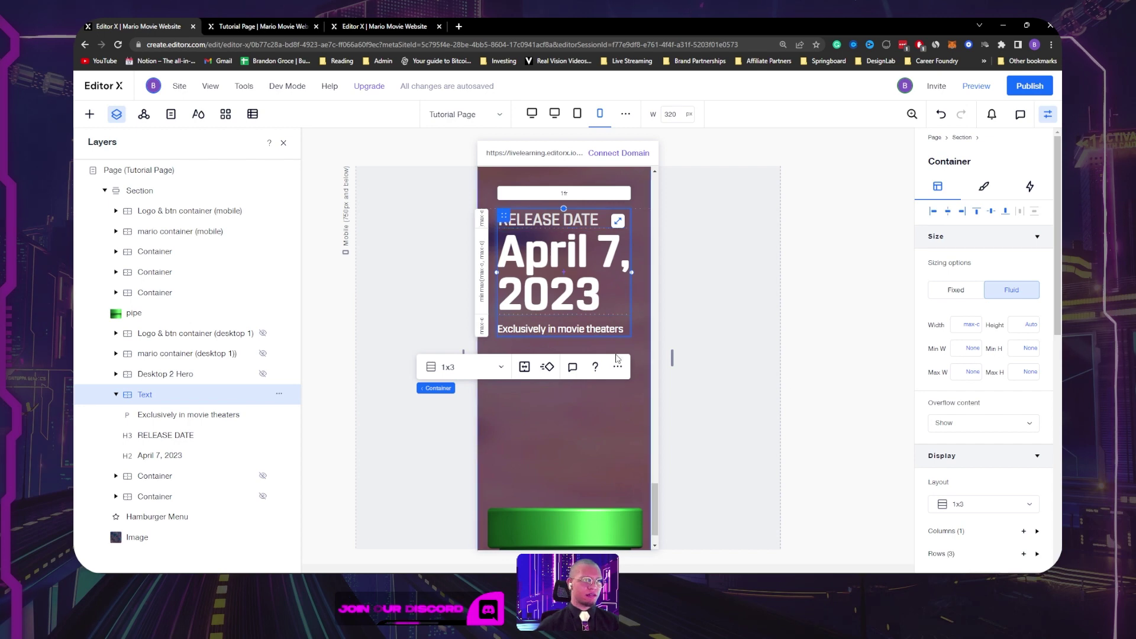
Step: Examine the whole mobile layout, from the release date and pipe up to the logo and buttons, for alignment and overflow
scroll(622, 325, up, 3)
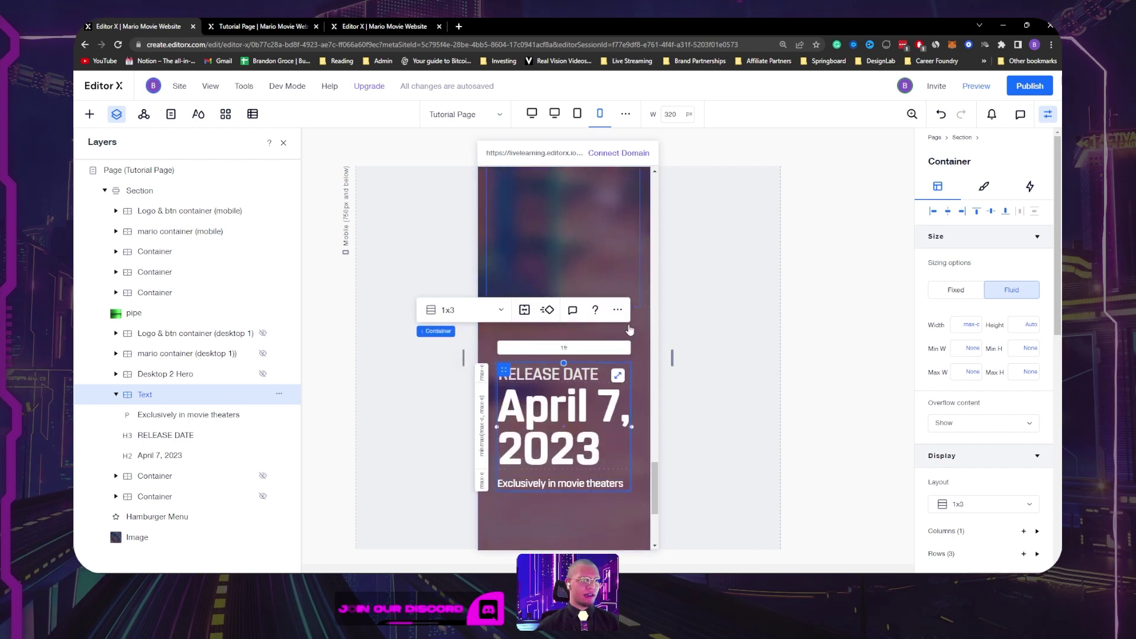
scroll(610, 493, down, 5)
scroll(639, 426, up, 4)
scroll(666, 363, down, 3)
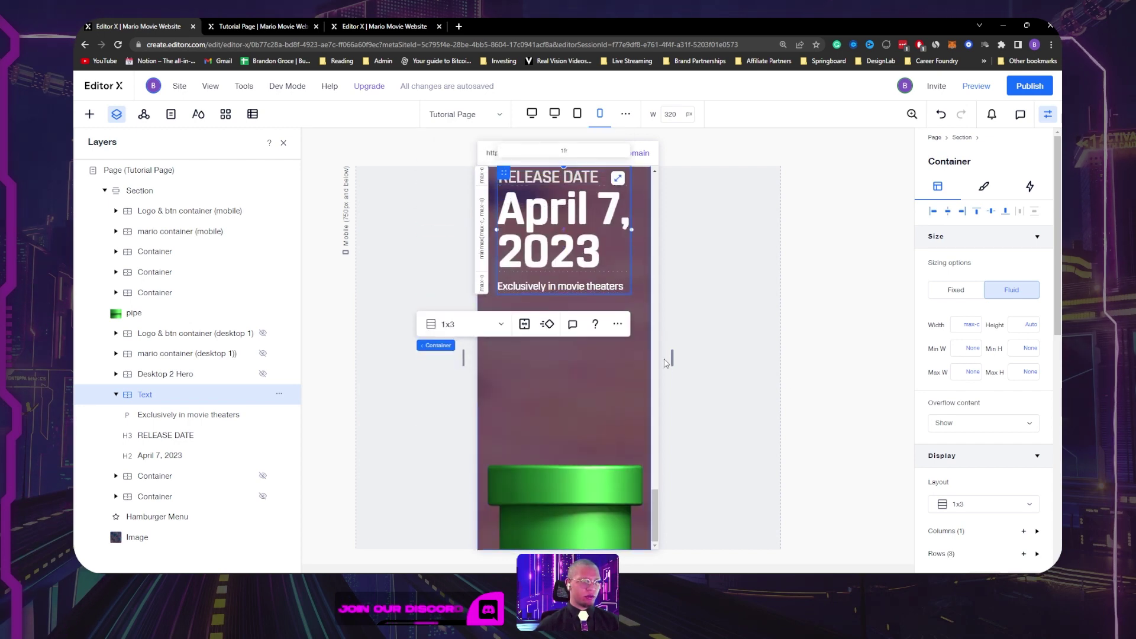
scroll(555, 415, up, 6)
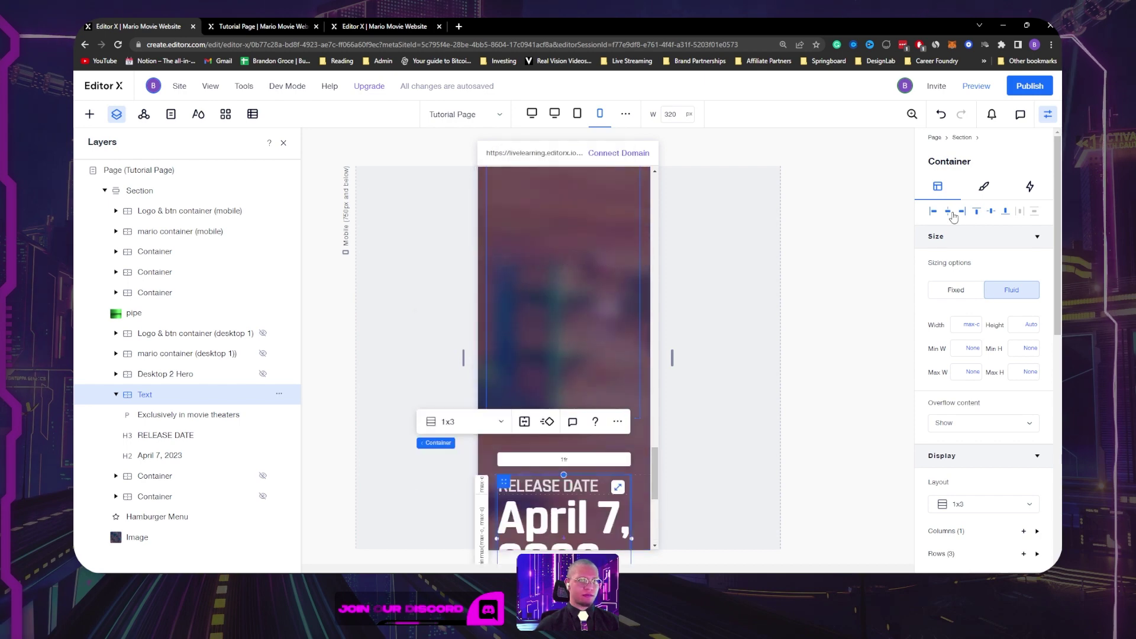
scroll(575, 290, up, 5)
scroll(573, 292, down, 4)
scroll(574, 290, up, 4)
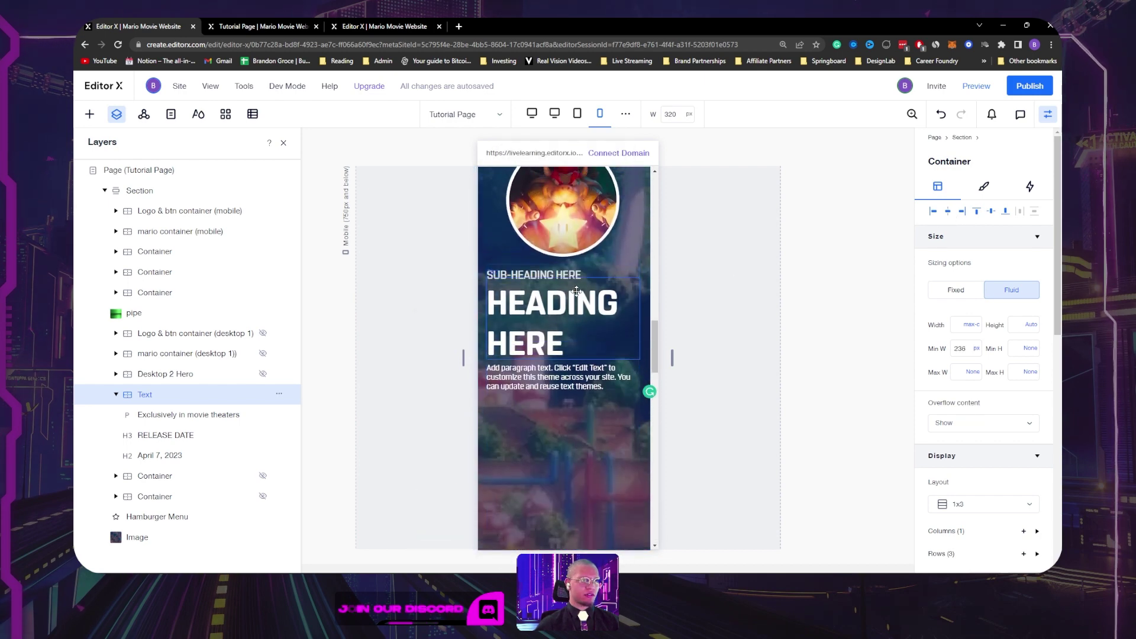
scroll(576, 289, up, 5)
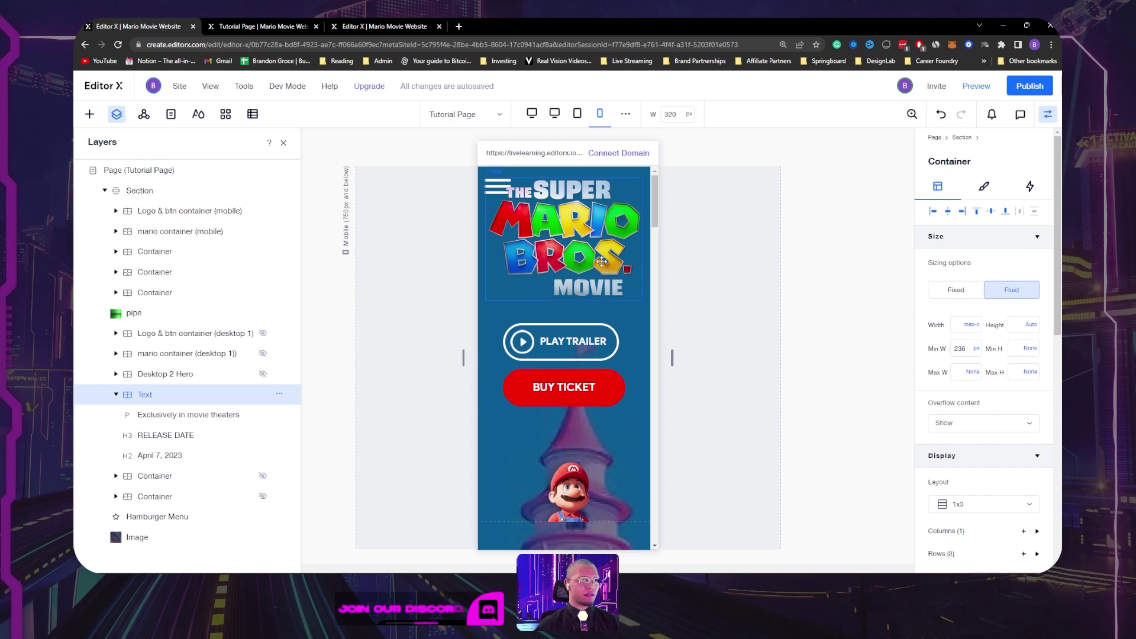
click(599, 312)
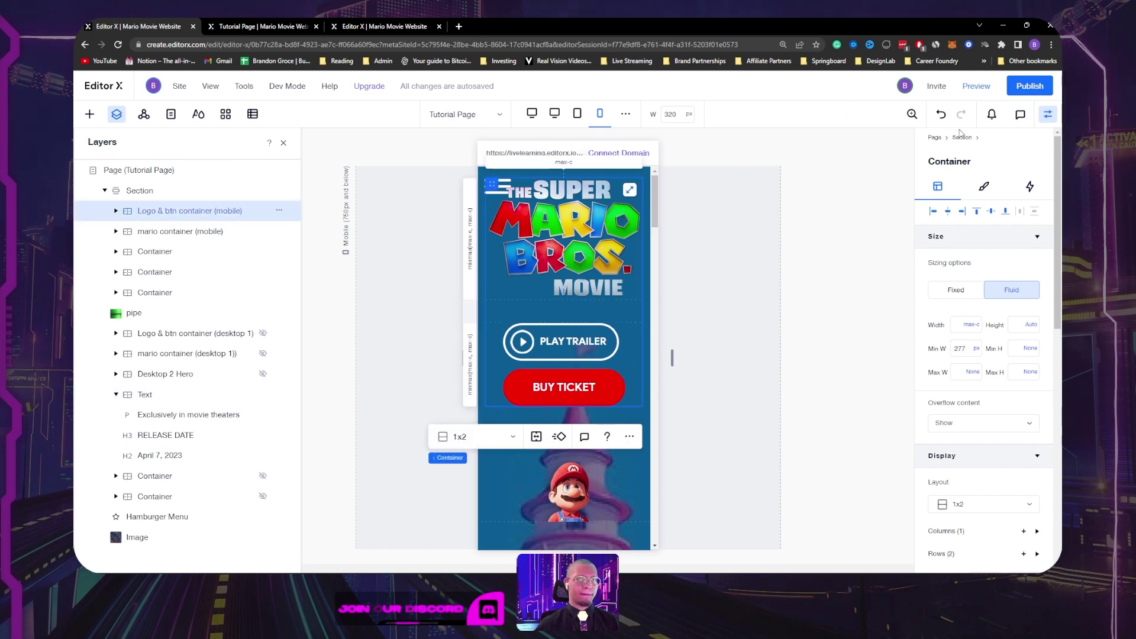
scroll(549, 452, down, 5)
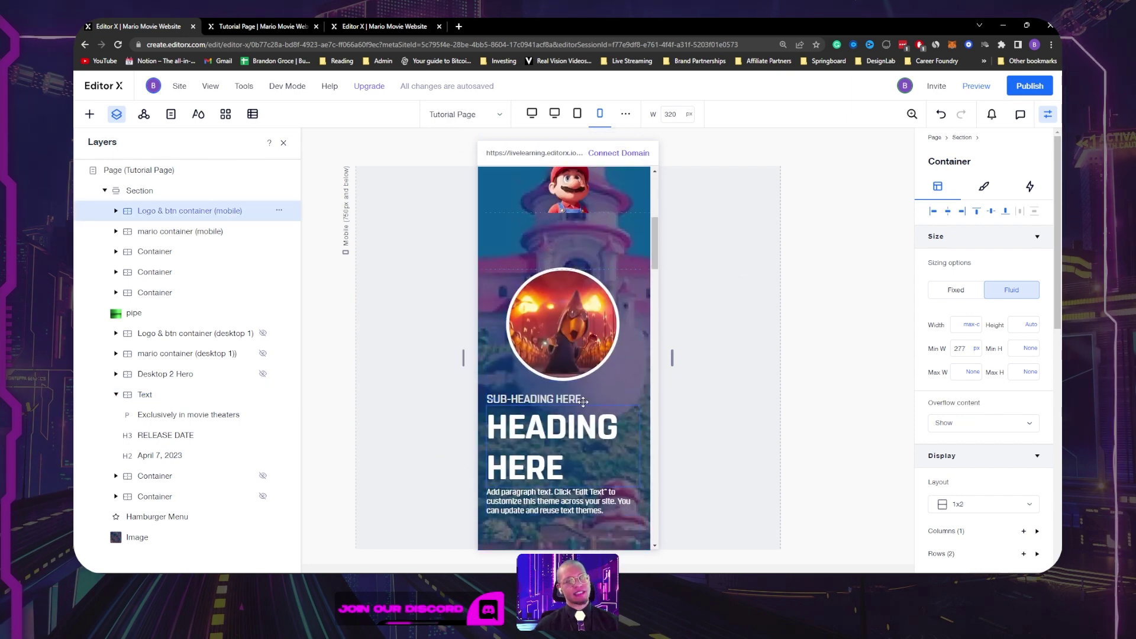
scroll(617, 258, up, 5)
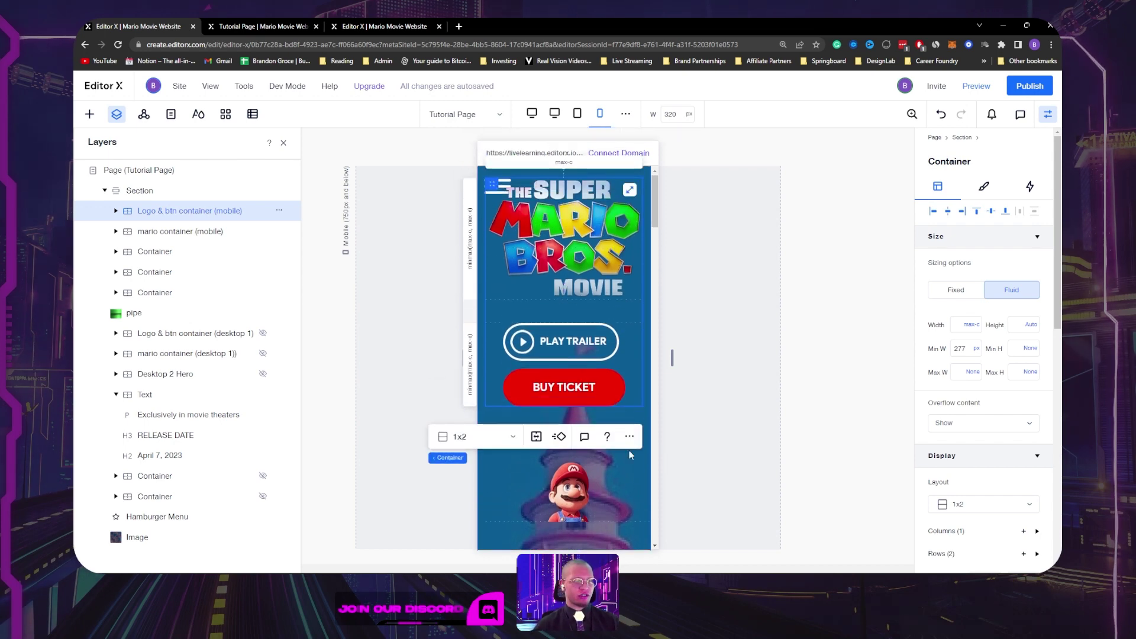
Step: Undo the Text container's minimum-width change, inspect the page for sideways overflow down to the release date, and restore the change
key(shift+Right)
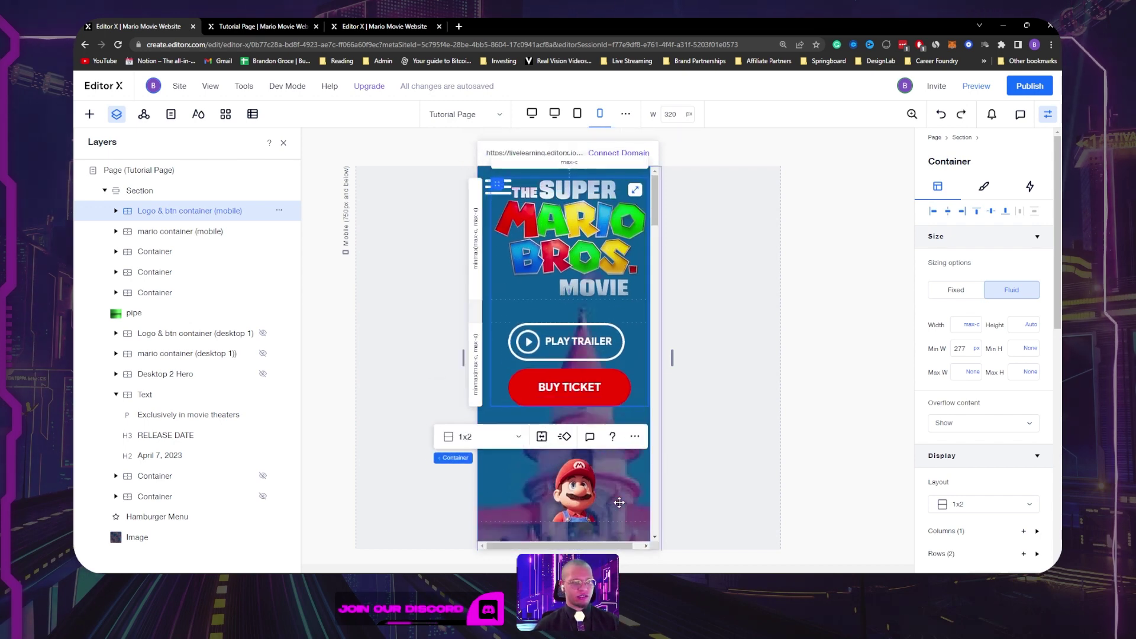
click(607, 548)
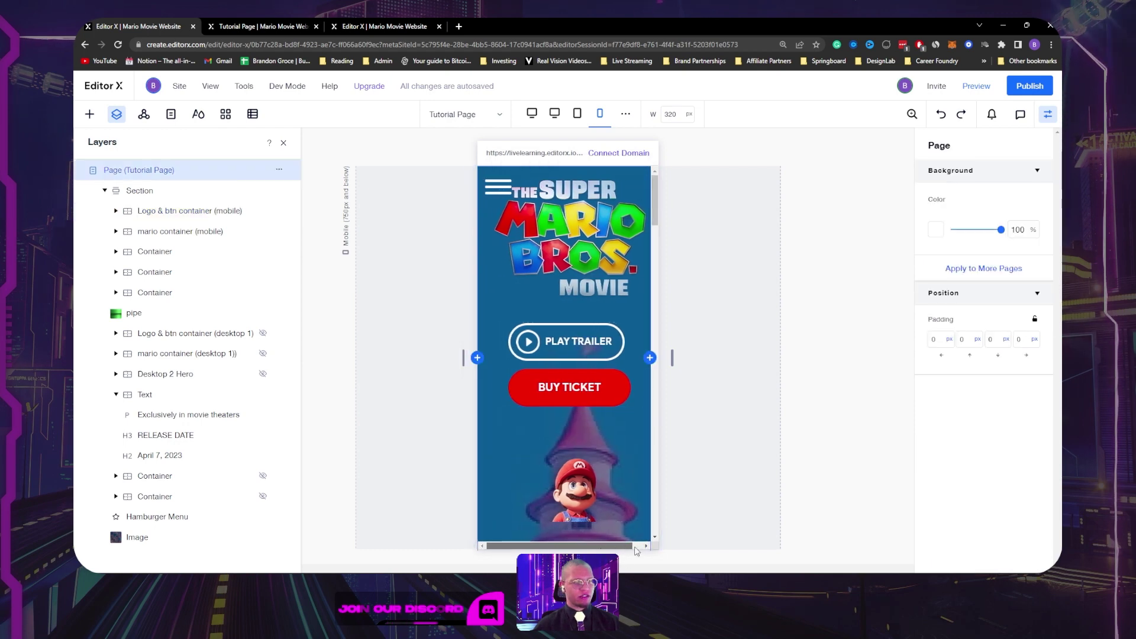
scroll(618, 450, down, 10)
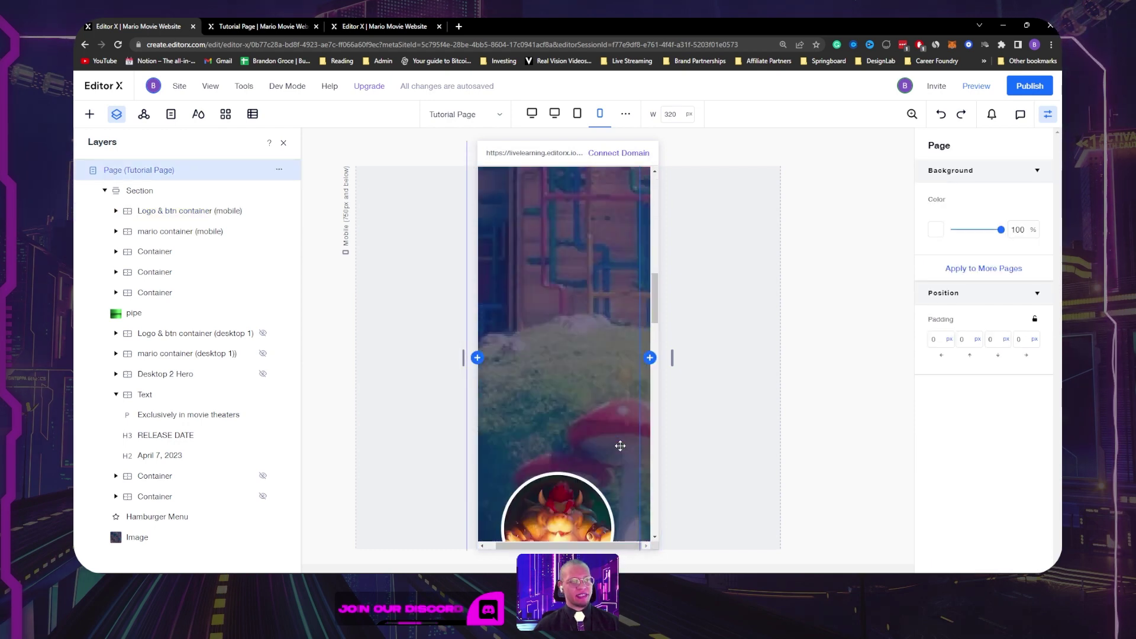
scroll(620, 445, down, 5)
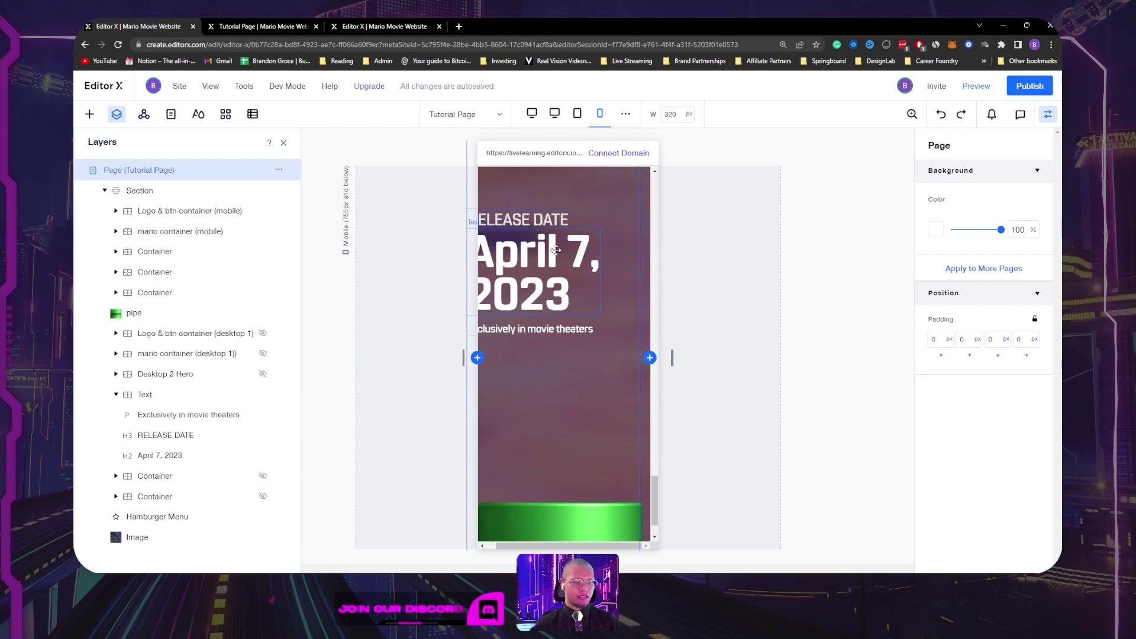
scroll(569, 328, up, 5)
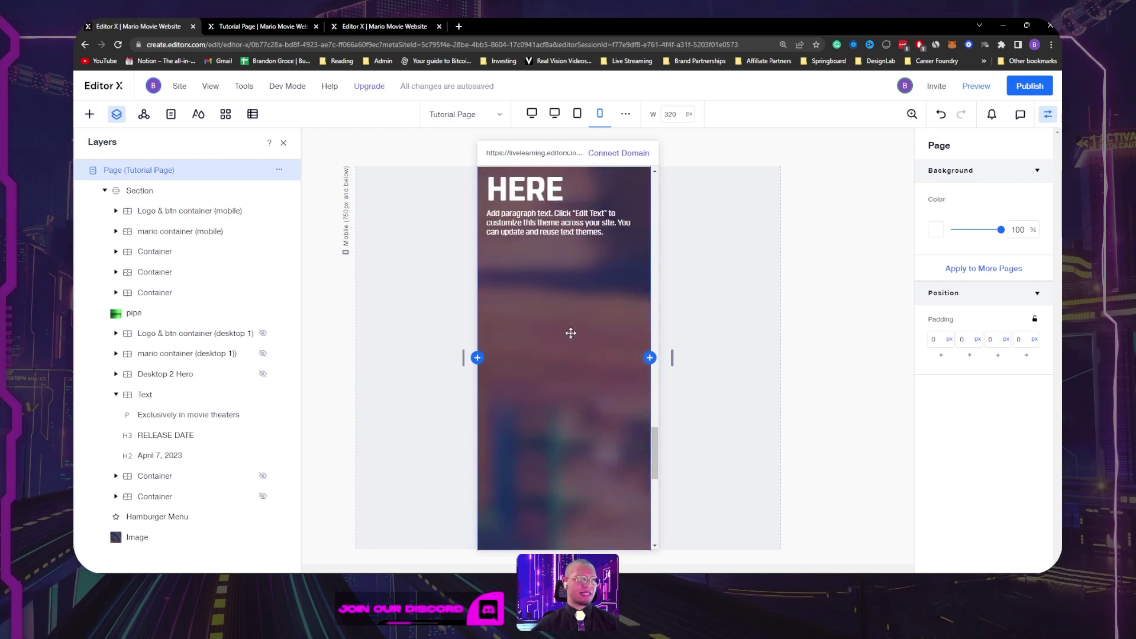
scroll(571, 329, up, 2)
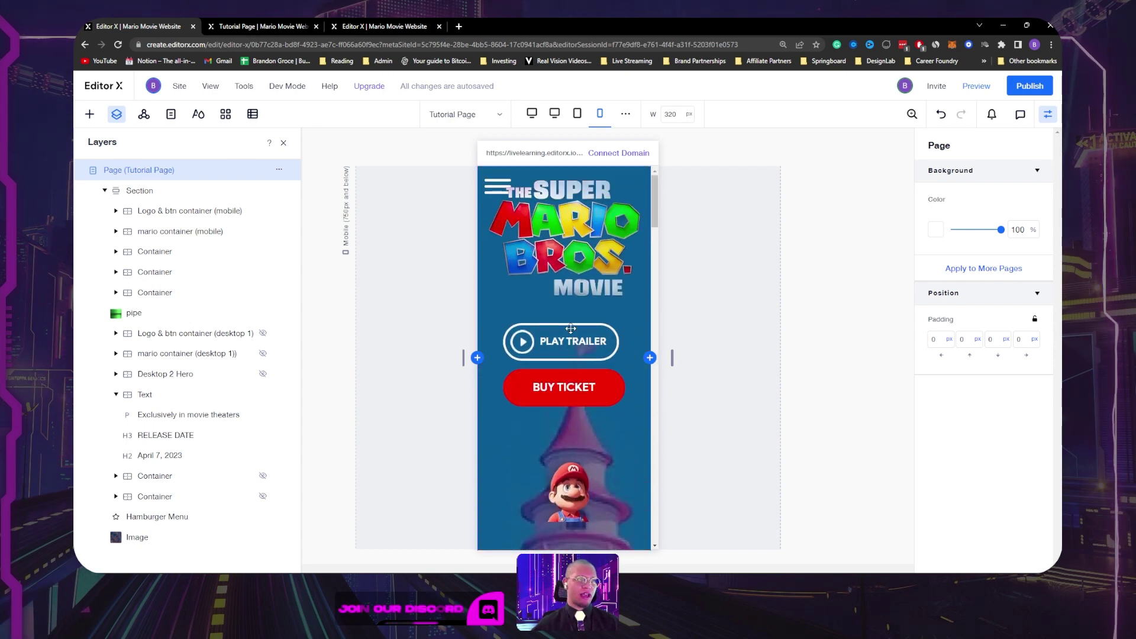
click(569, 312)
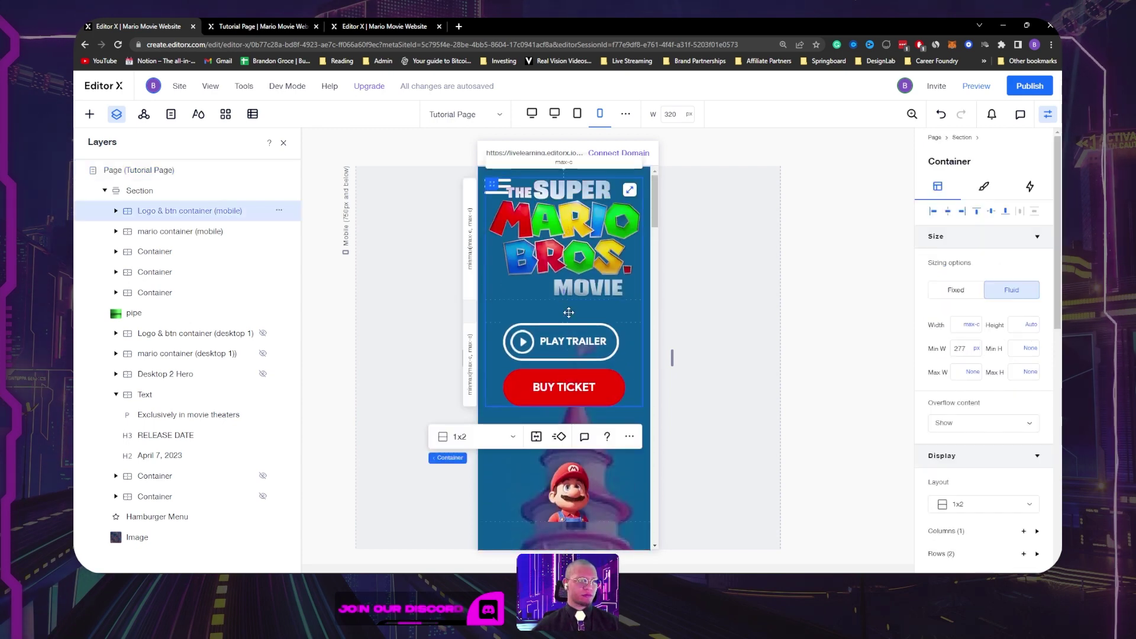
Step: Set the top margin of the Logo & btn container (mobile) to 40 px
scroll(1004, 387, down, 4)
scroll(990, 341, up, 4)
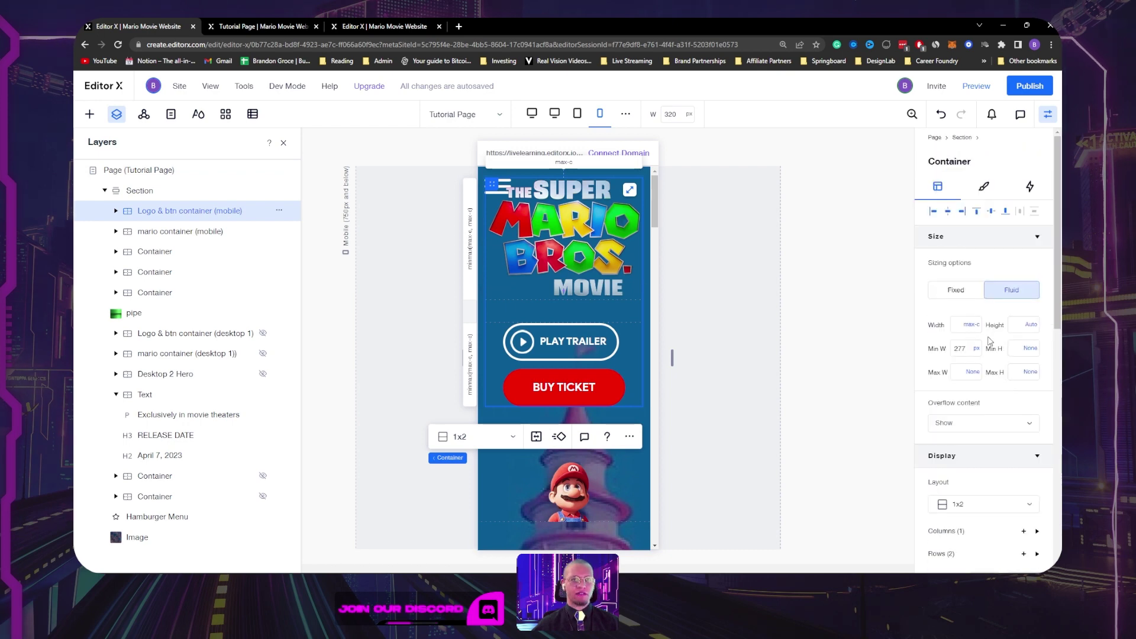
click(977, 351)
click(936, 329)
scroll(1025, 421, down, 8)
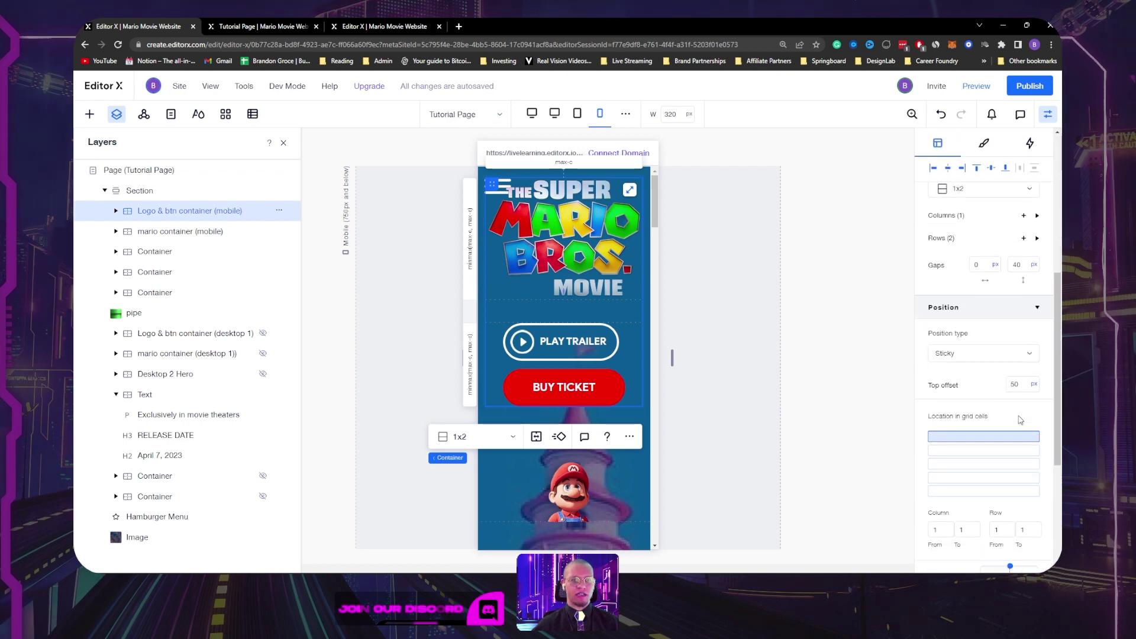
scroll(1013, 371, up, 3)
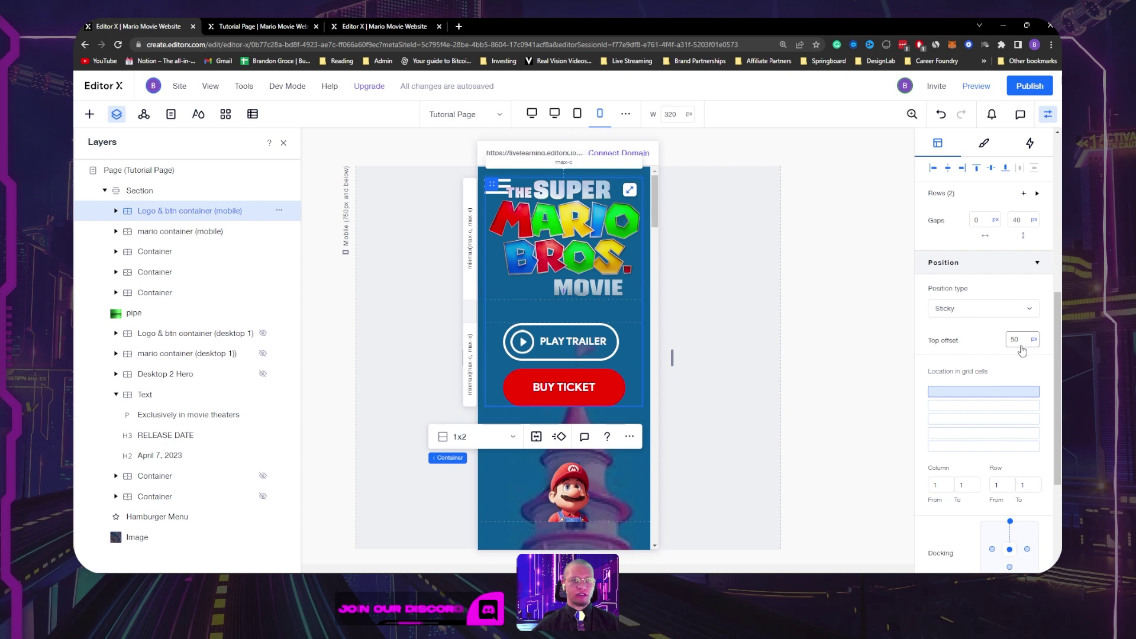
scroll(1019, 401, down, 3)
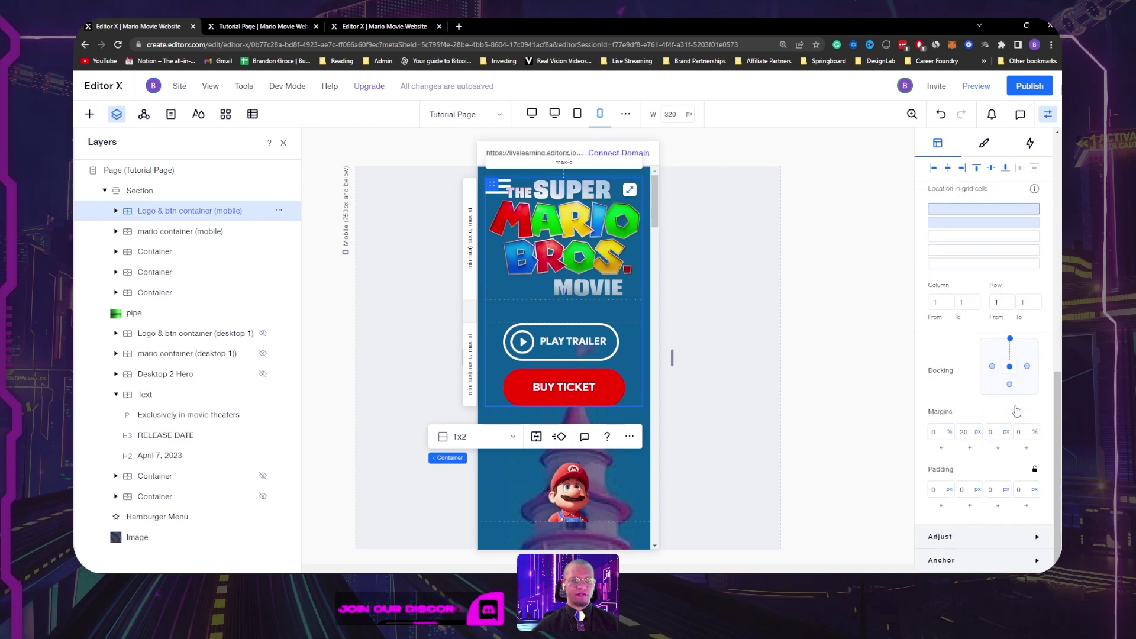
click(969, 435)
text(40)
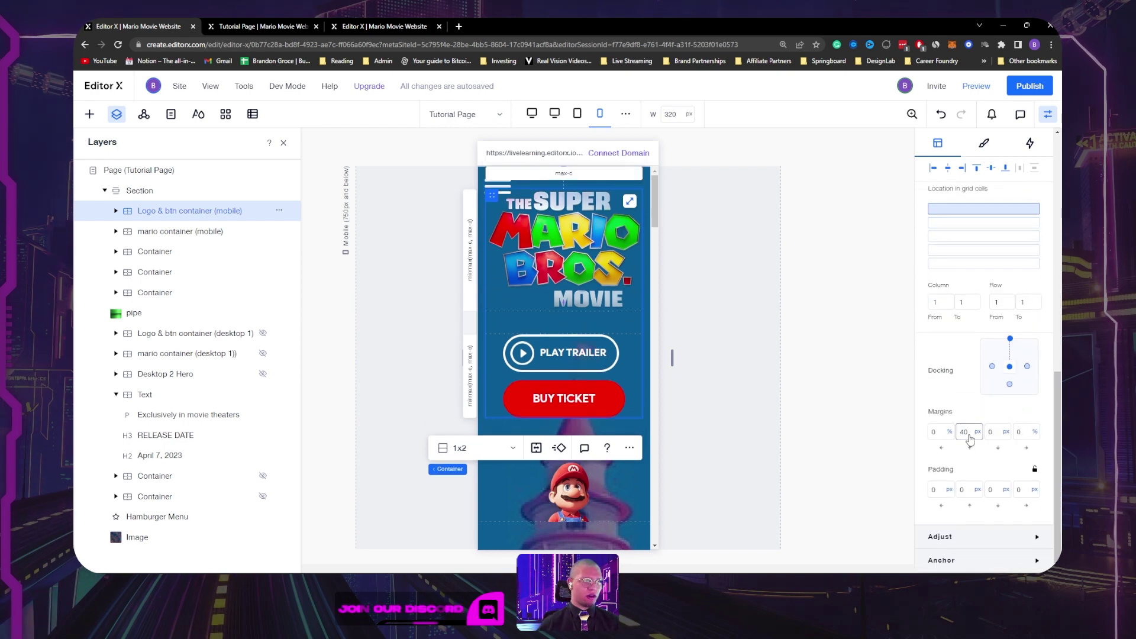
Step: Shrink the hamburger menu icon above the movie logo to about 30 × 30 px
click(530, 181)
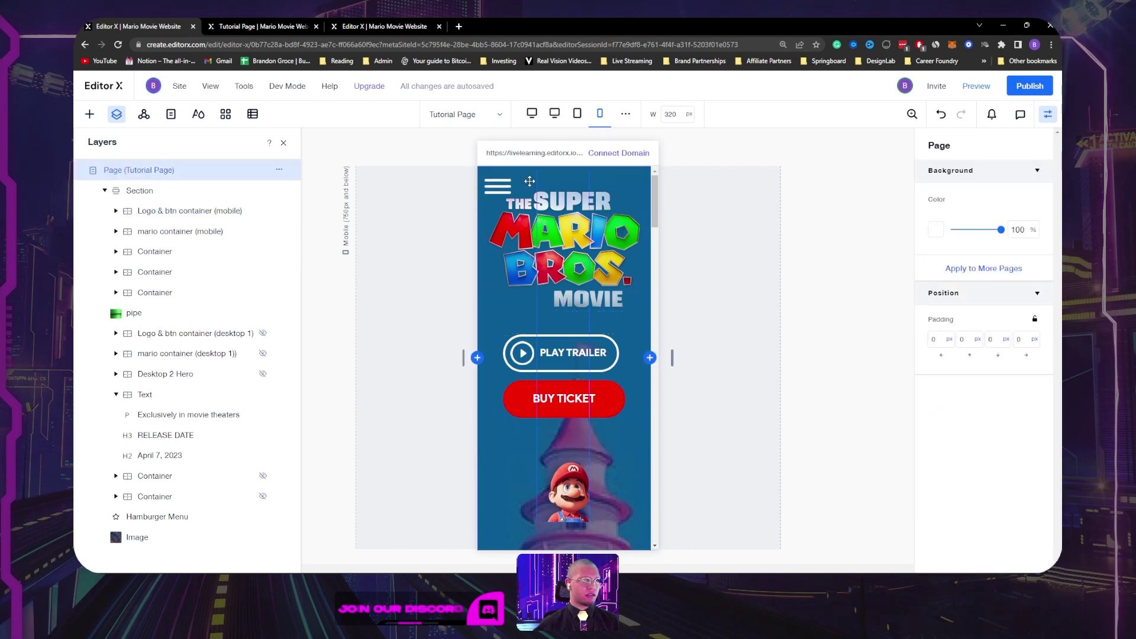
click(495, 184)
drag(509, 196, 503, 191)
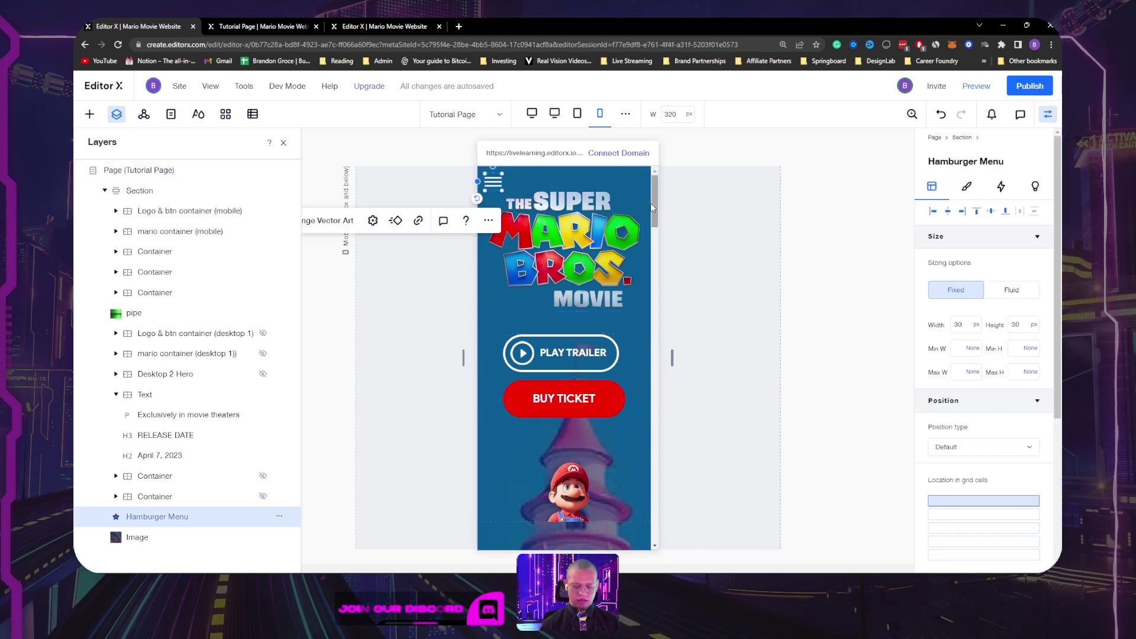
key(shift+Down)
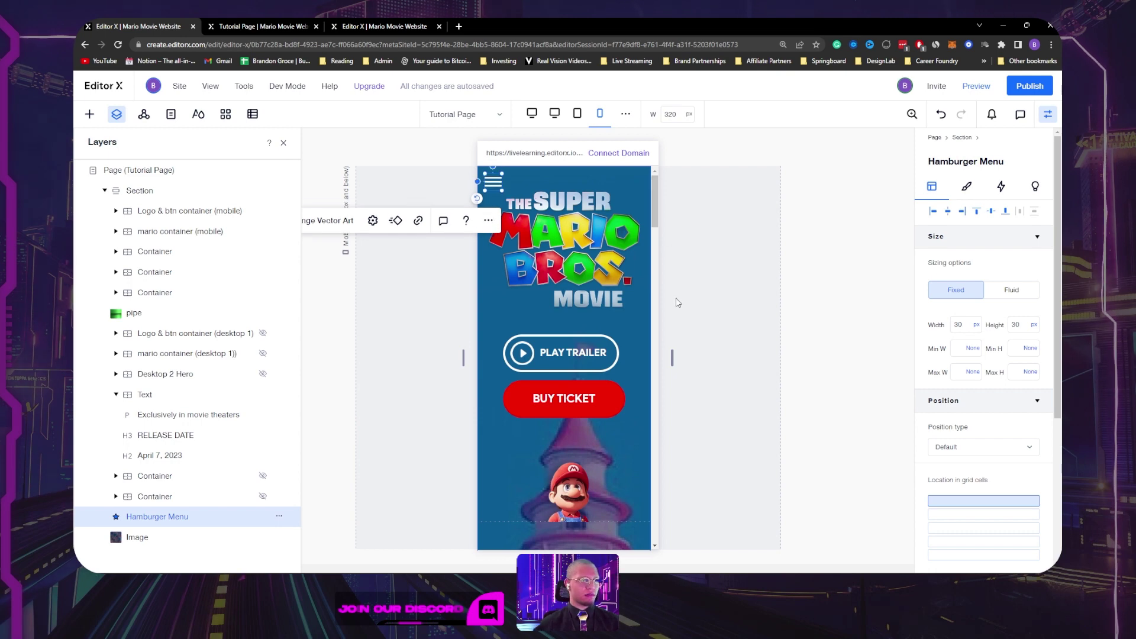
Step: Nudge the Logo & btn container (mobile) down to a top margin of 70 px, leaving more room beneath the hamburger menu
click(574, 293)
click(568, 375)
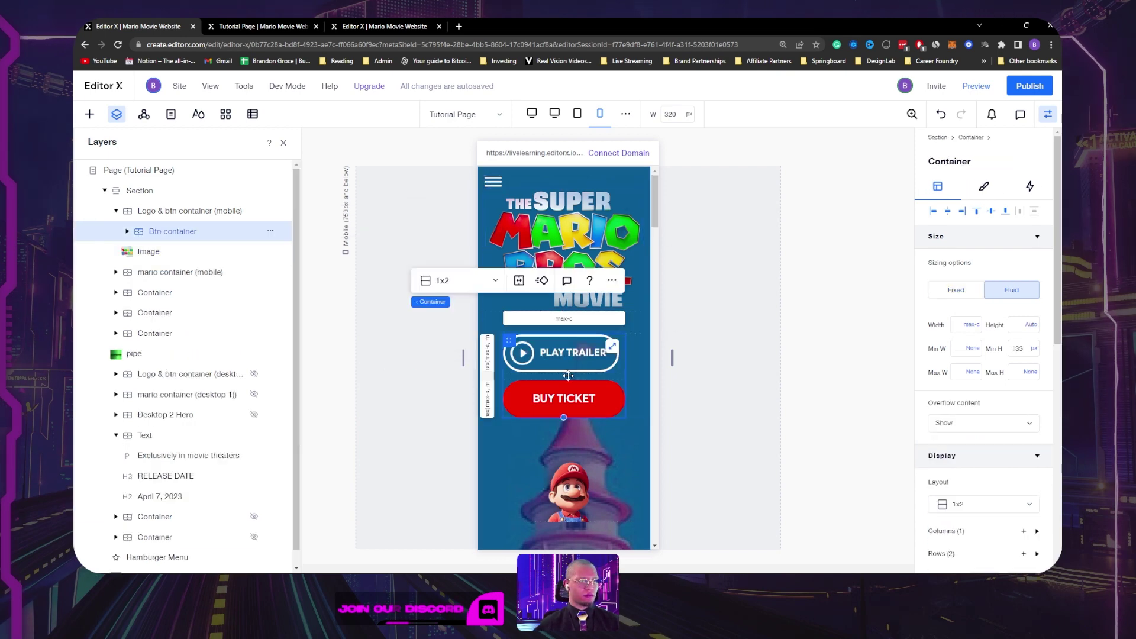
click(638, 329)
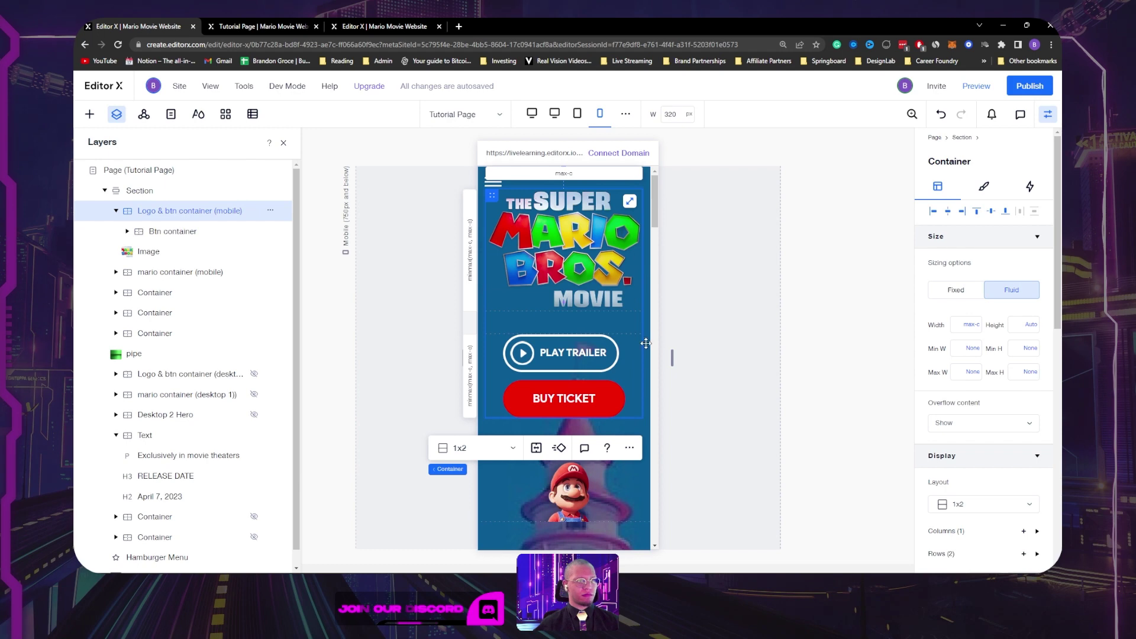
key(shift+Down)
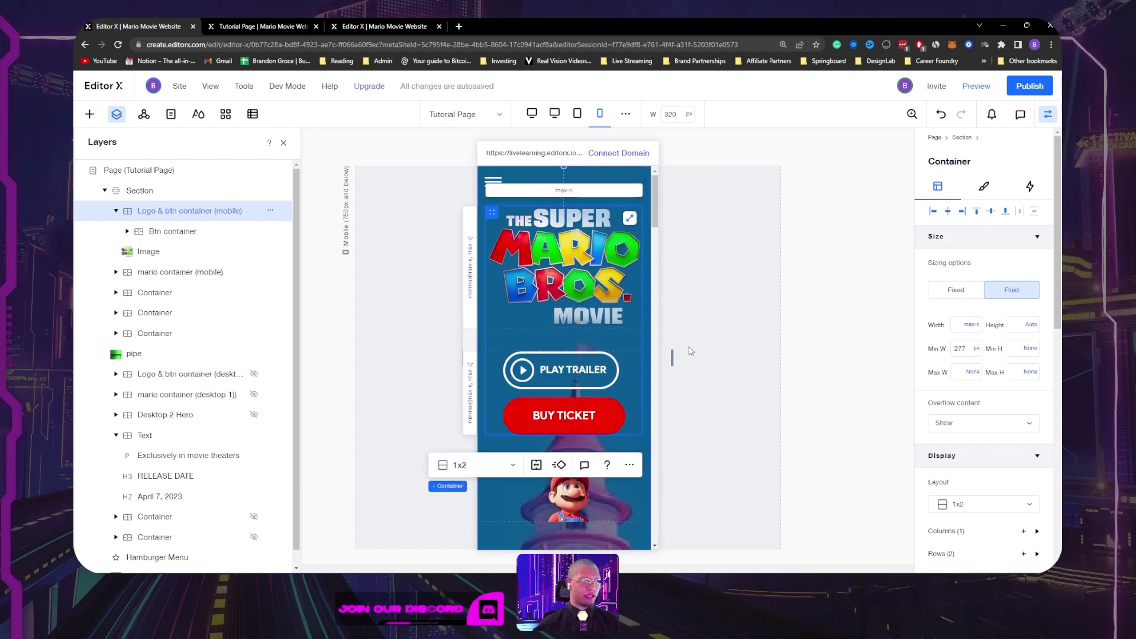
click(832, 227)
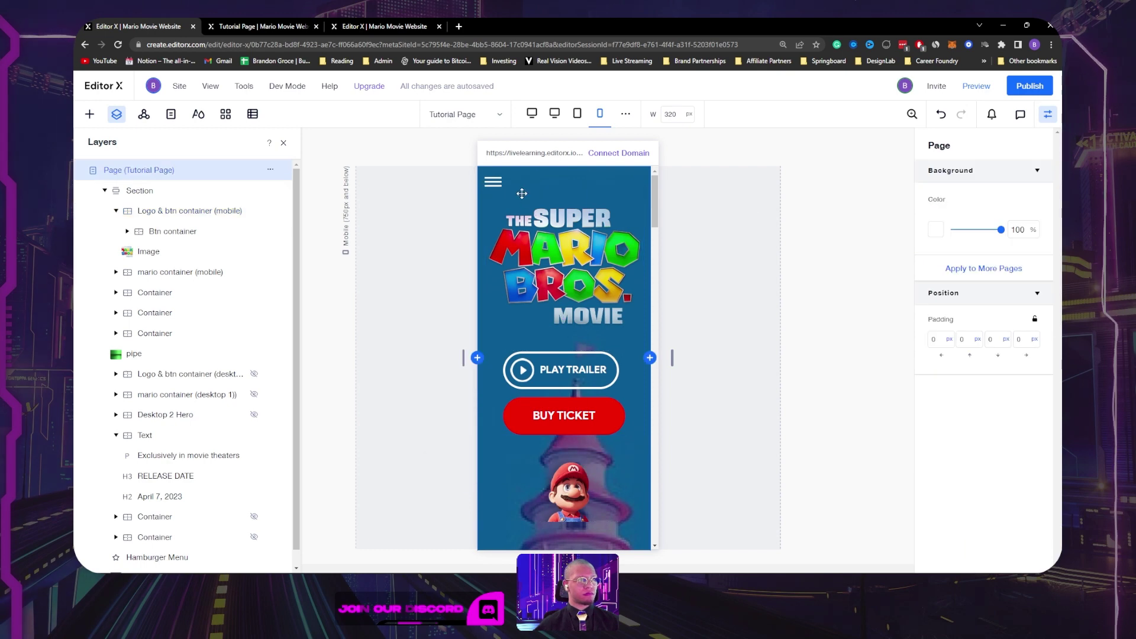
Step: Publish the site, check how the logo and buttons behave while scrolling the live page at mobile width, and return to the editor
click(1017, 88)
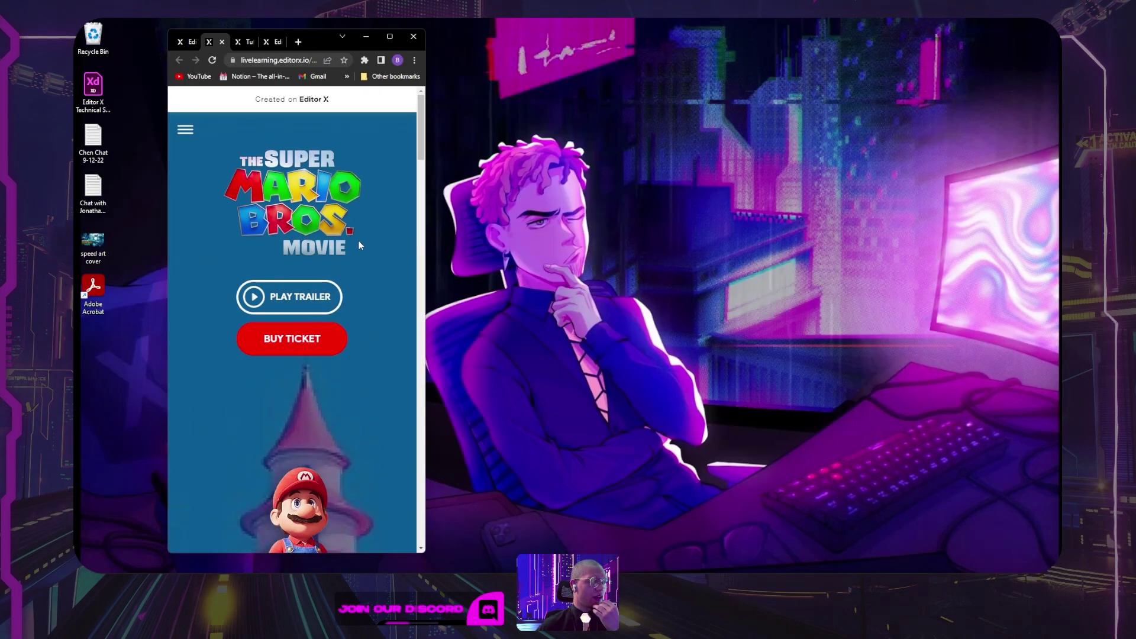
scroll(359, 245, down, 5)
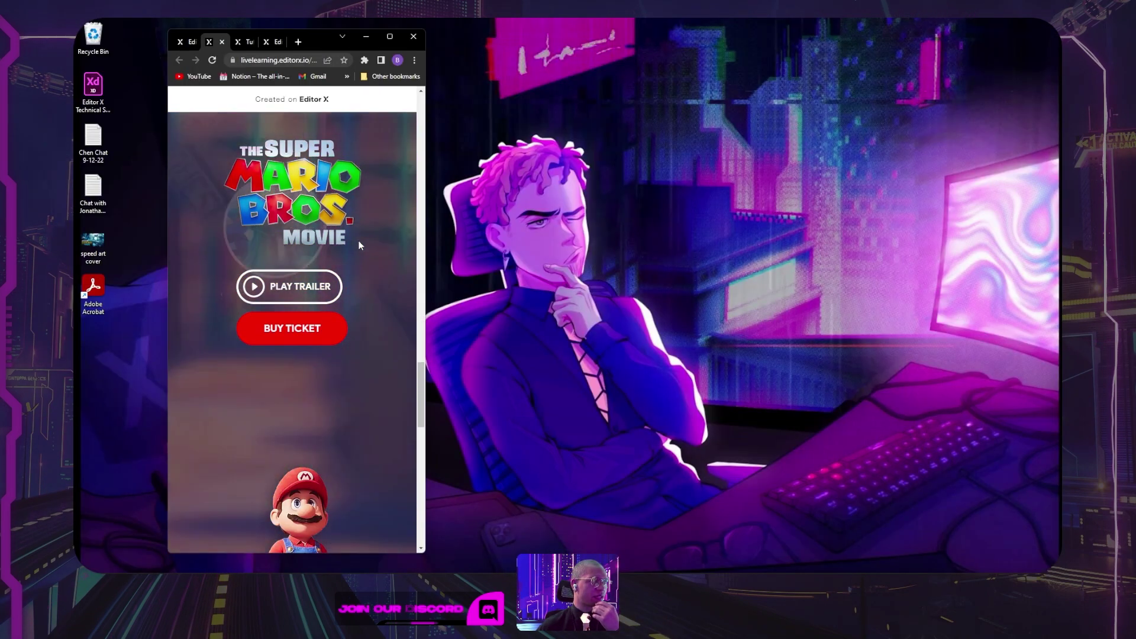
scroll(360, 245, up, 5)
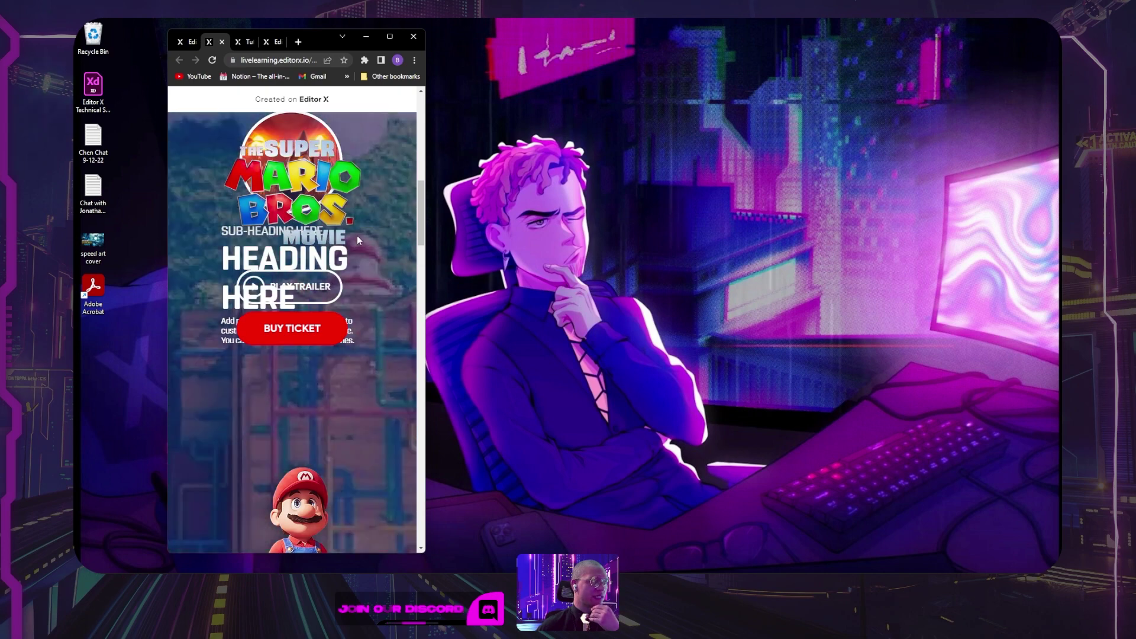
scroll(357, 236, up, 3)
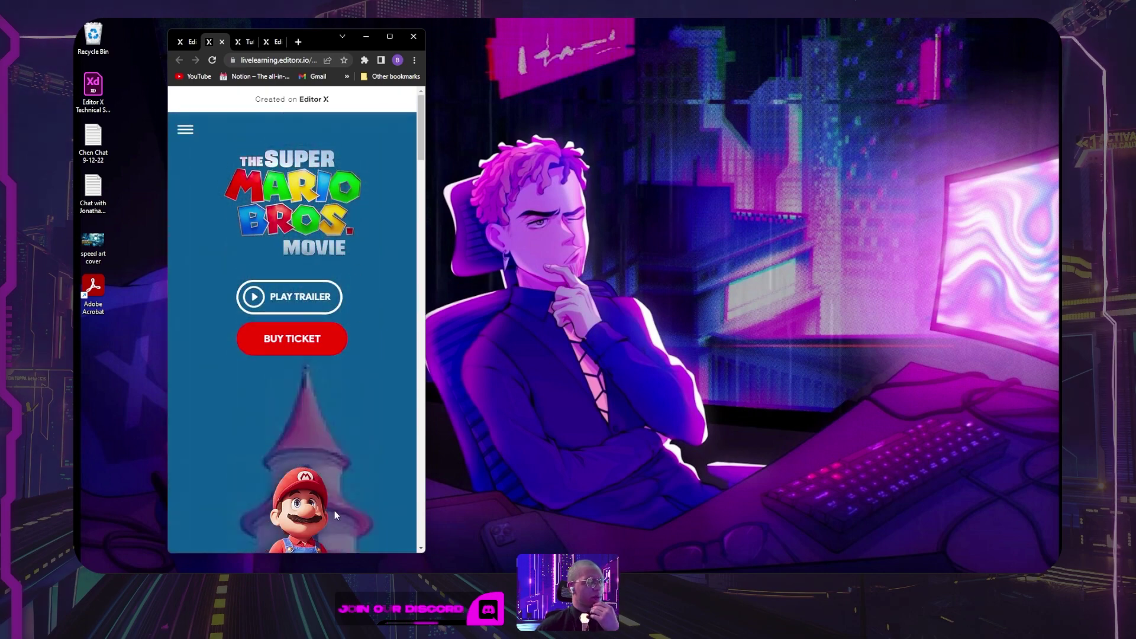
click(390, 36)
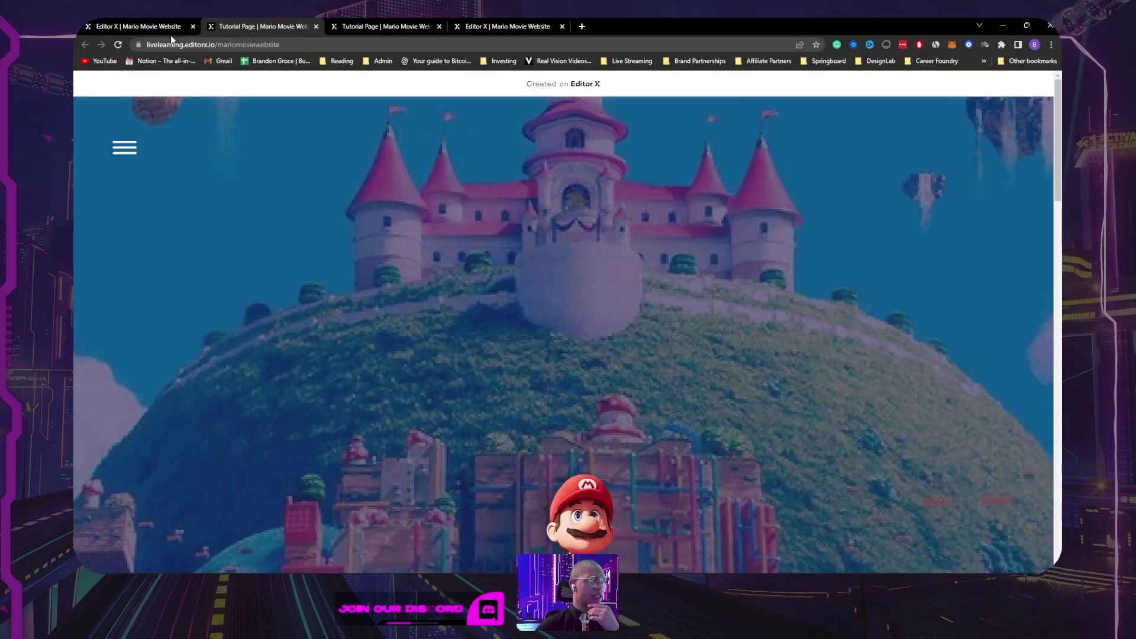
click(171, 29)
Step: Change the position type of the Logo & btn container (mobile) from Sticky to Default
click(748, 214)
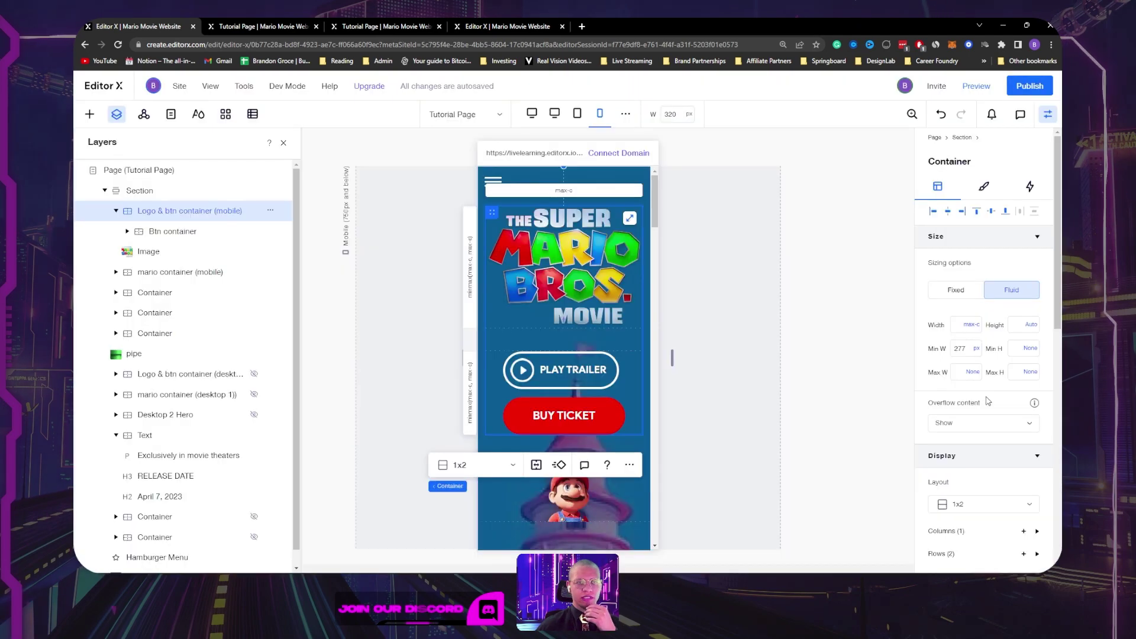
click(976, 349)
click(943, 332)
scroll(974, 373, down, 5)
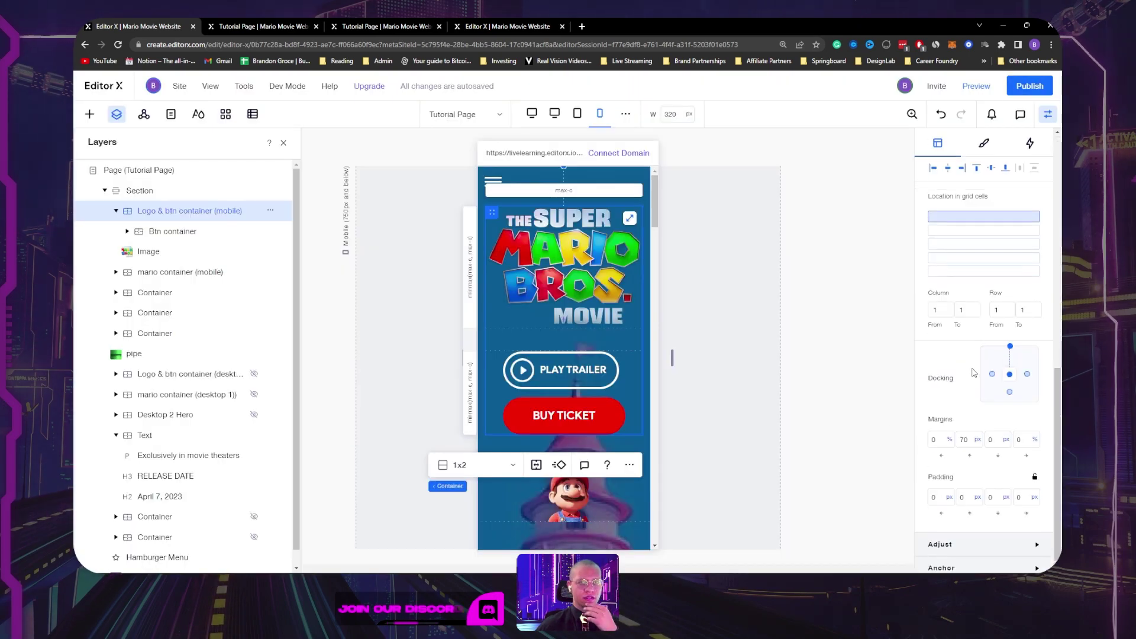
scroll(974, 373, up, 3)
click(970, 280)
click(966, 280)
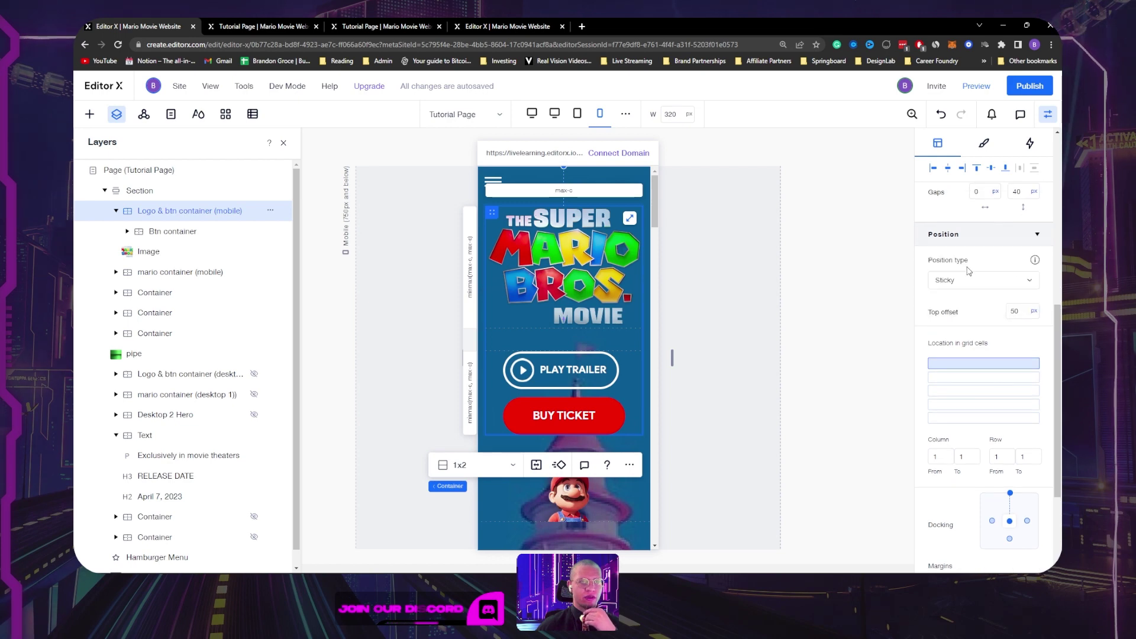
key(ctrl+z)
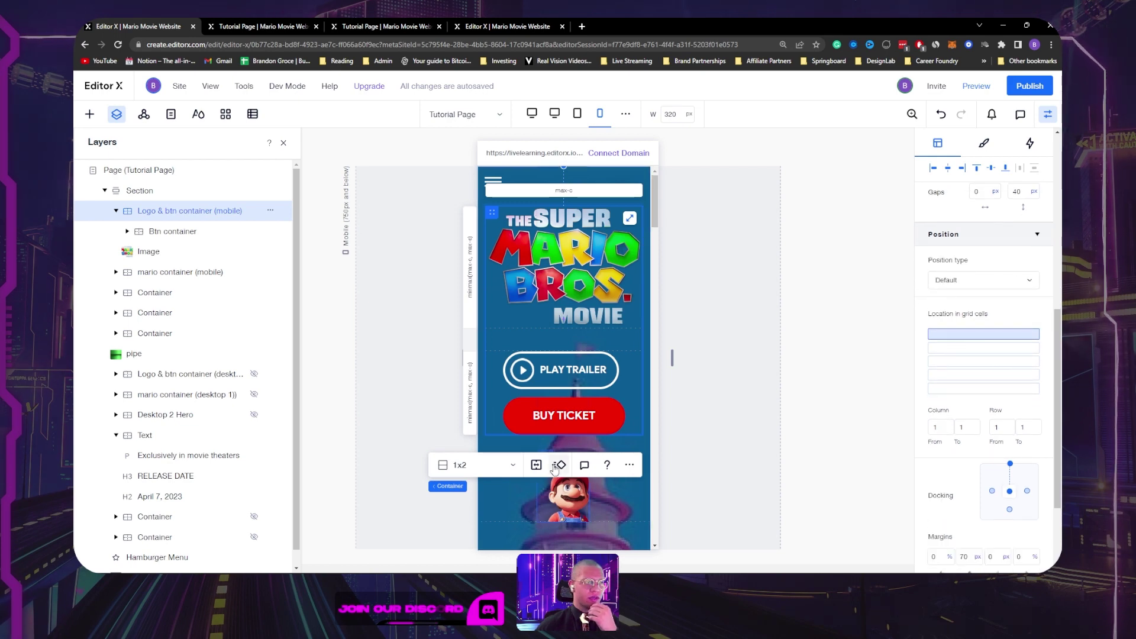
Step: Nudge the mario container (mobile) slightly to the left, to a right margin of about 5.8%
click(558, 444)
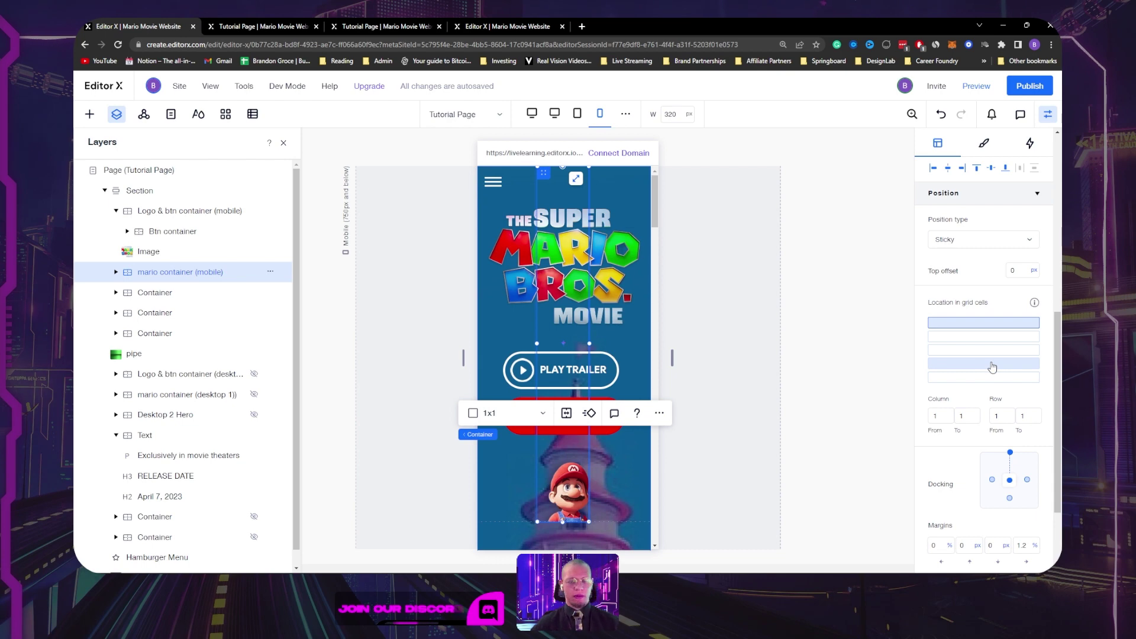
key(shift+Left)
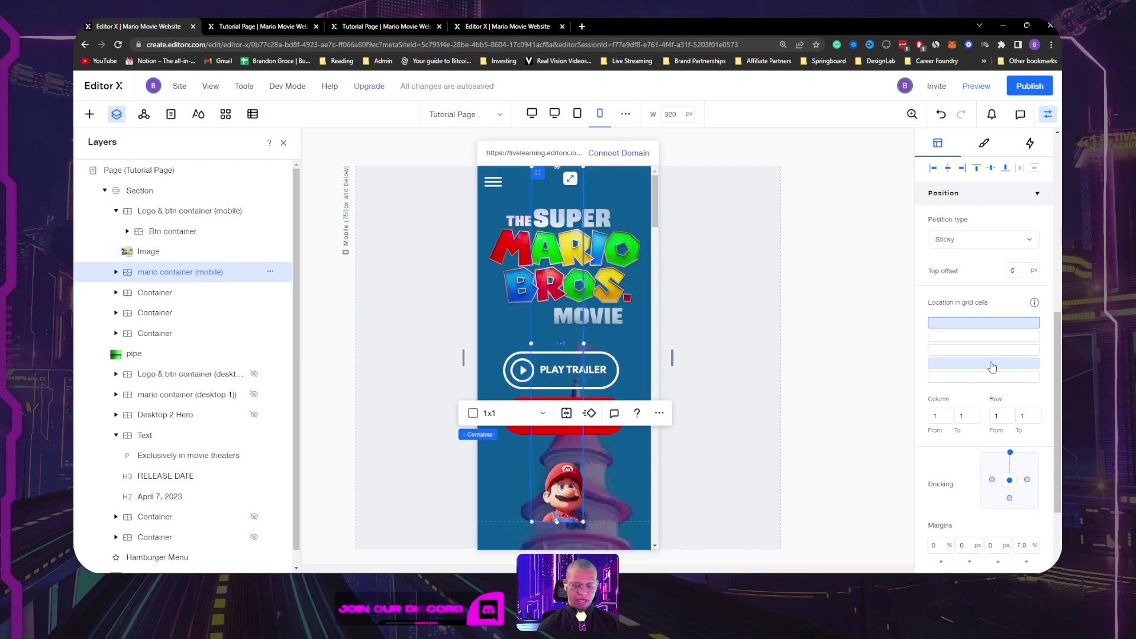
key(Right)
key(Right)
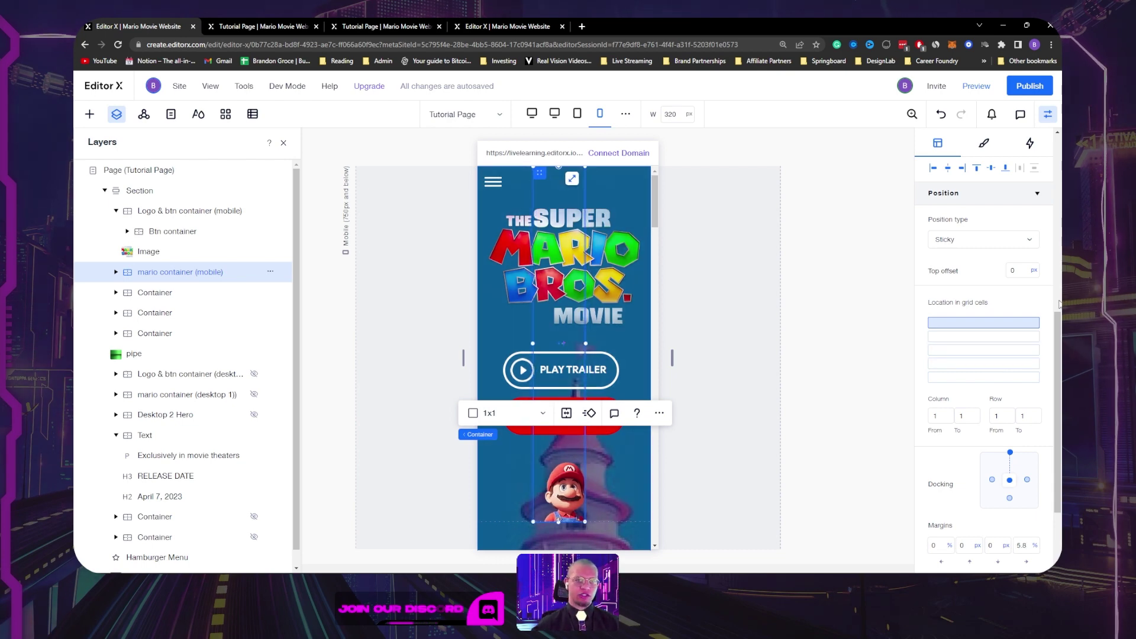
scroll(970, 408, down, 2)
Step: Publish the site again and examine the live mobile page from the logo down to the release date and pipe
click(1024, 90)
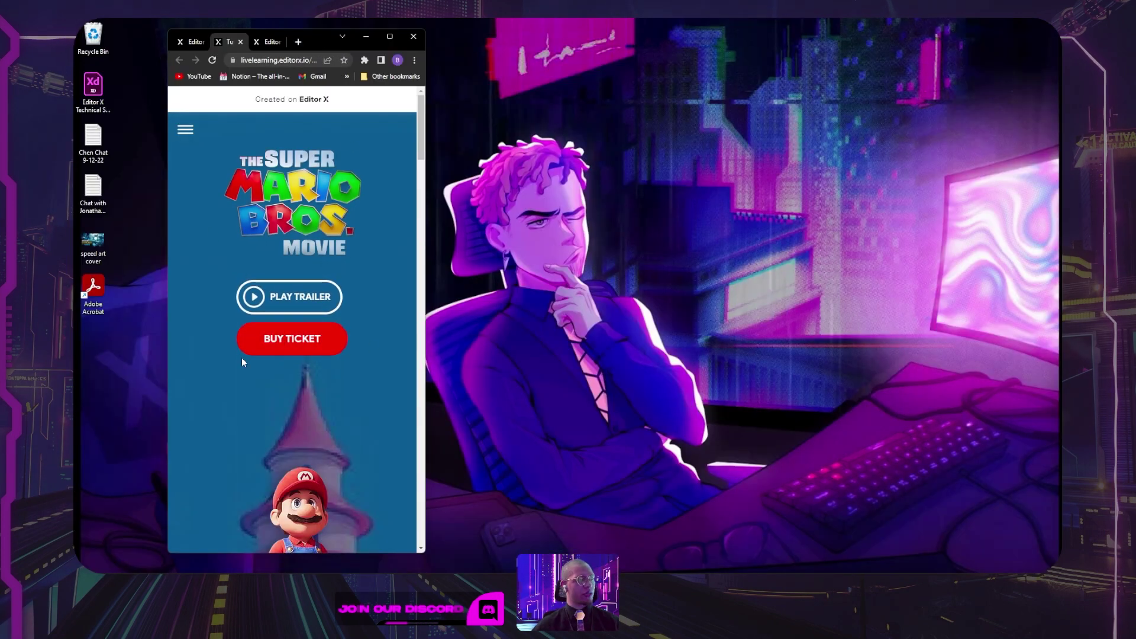
scroll(367, 226, down, 6)
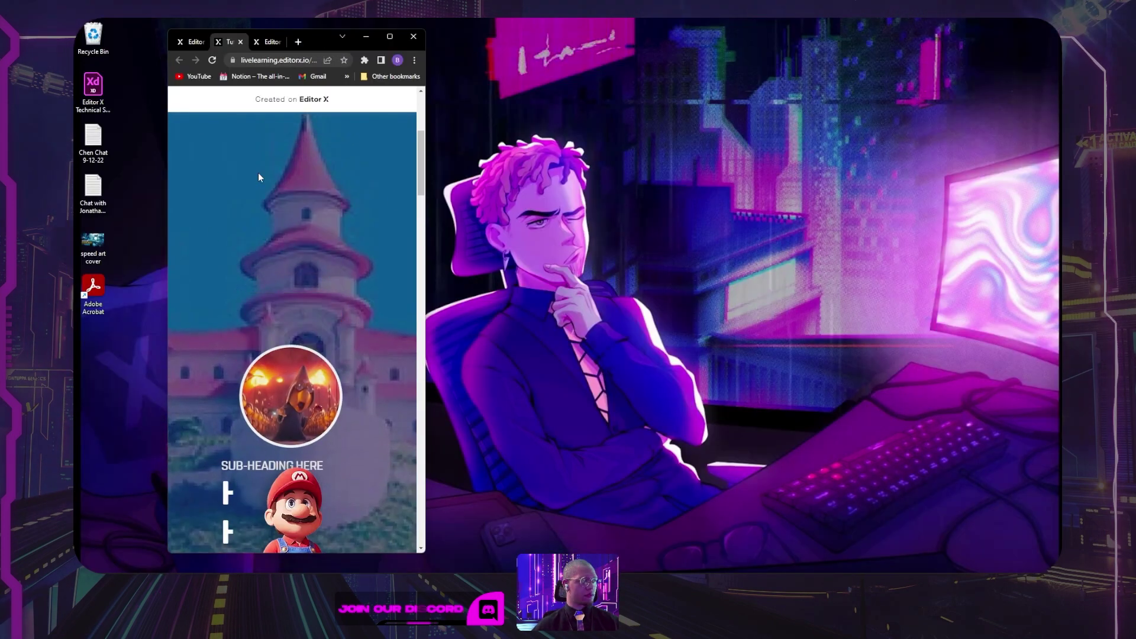
scroll(258, 175, up, 6)
scroll(337, 197, down, 8)
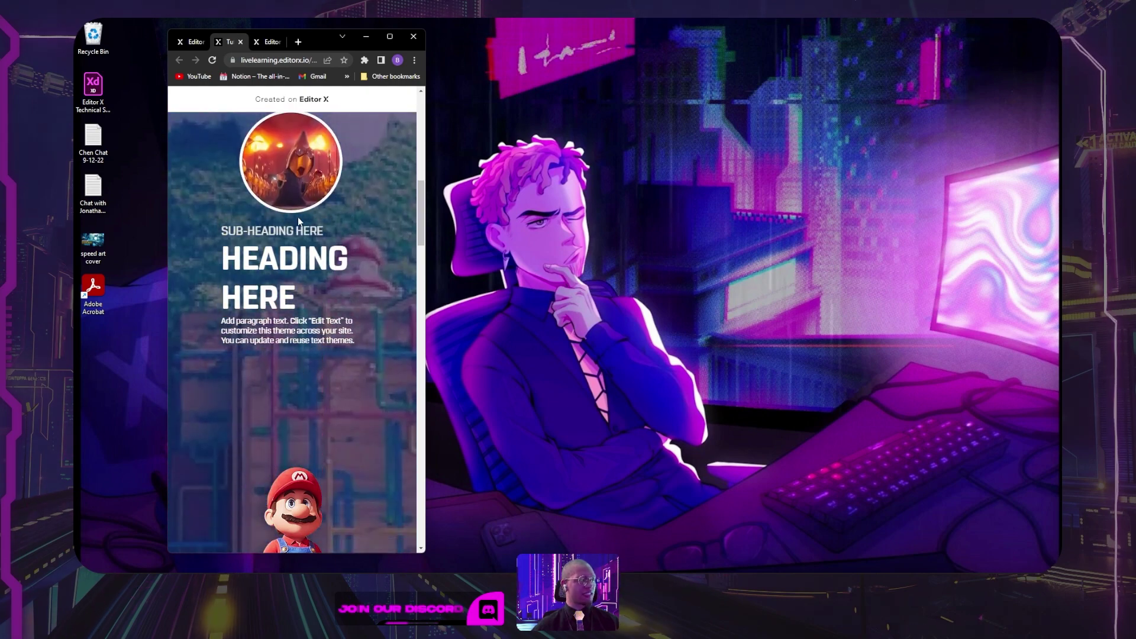
scroll(324, 292, down, 3)
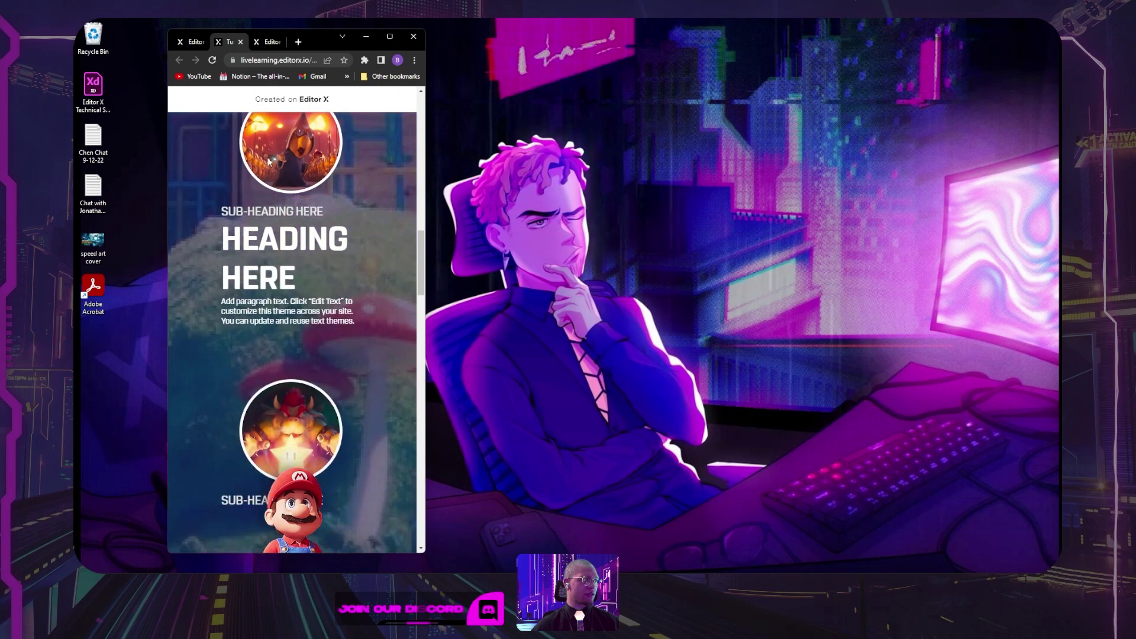
scroll(342, 470, down, 10)
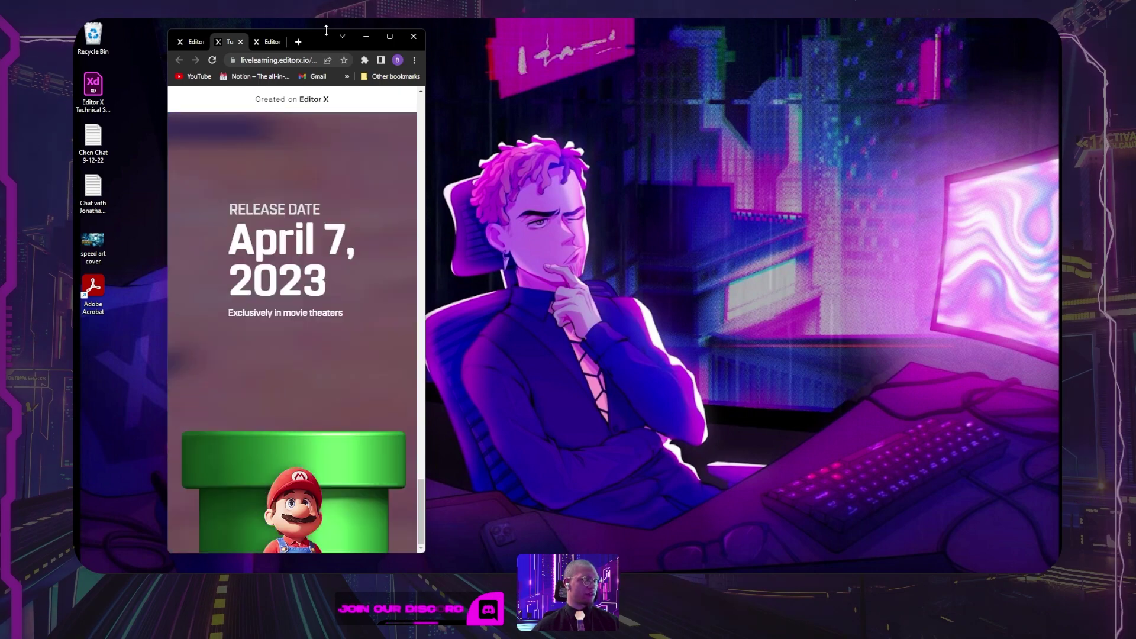
click(387, 42)
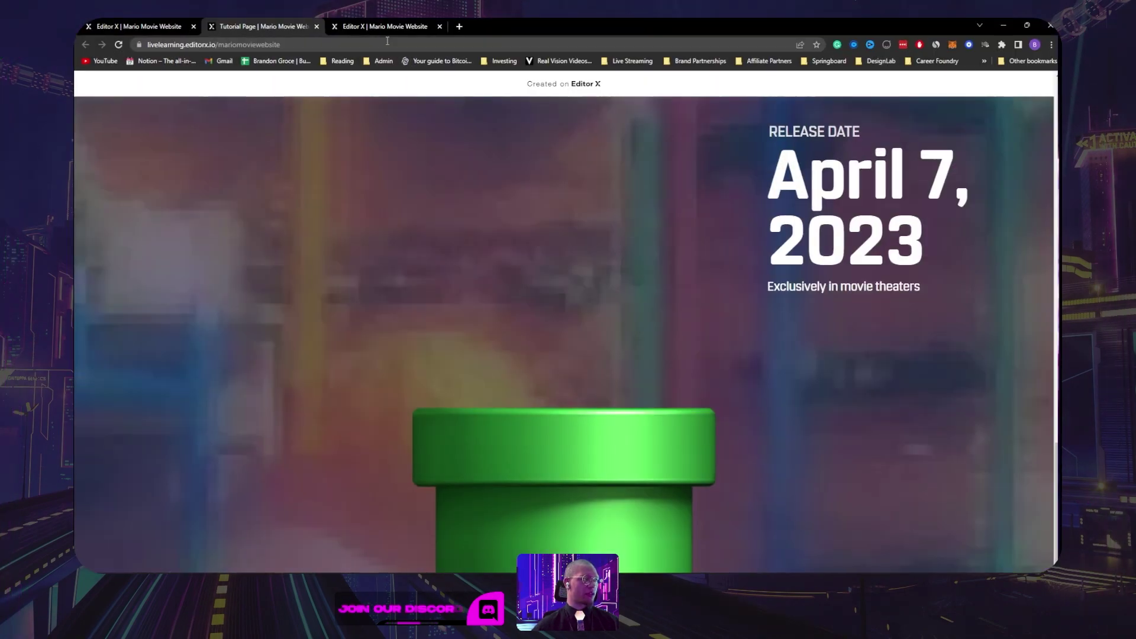
Step: Set the width of the mario container (mobile) to 35%
scroll(993, 289, up, 5)
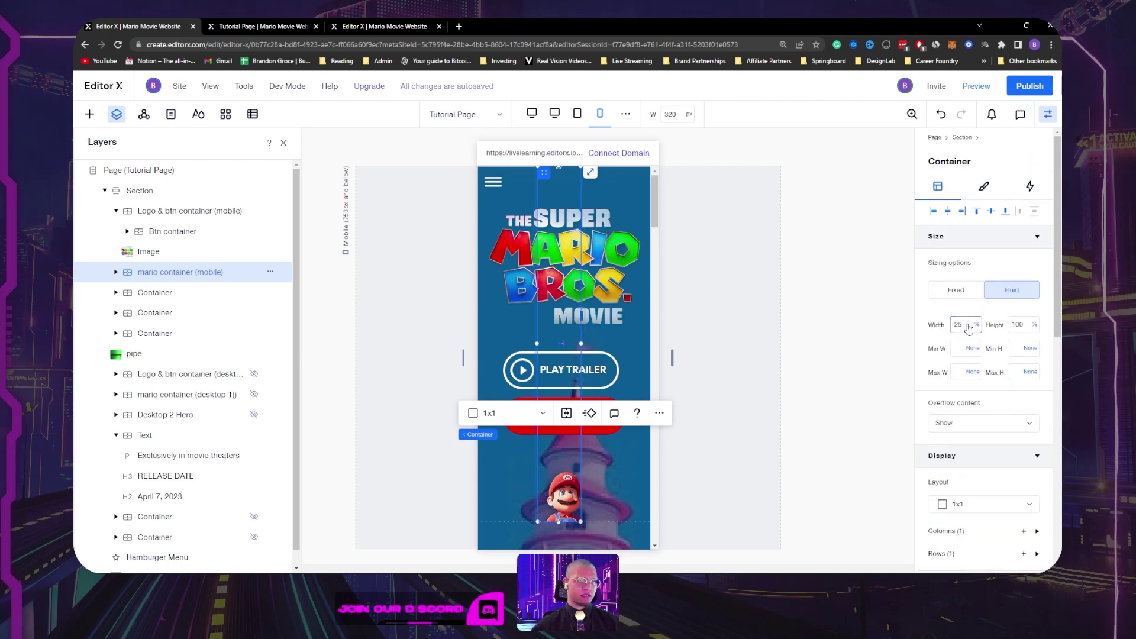
click(960, 325)
text(35)
key(Return)
Step: Move the pipe image to the front of the Section's layer order, above the Logo & btn container (mobile)
scroll(614, 341, down, 5)
drag(133, 354, 135, 203)
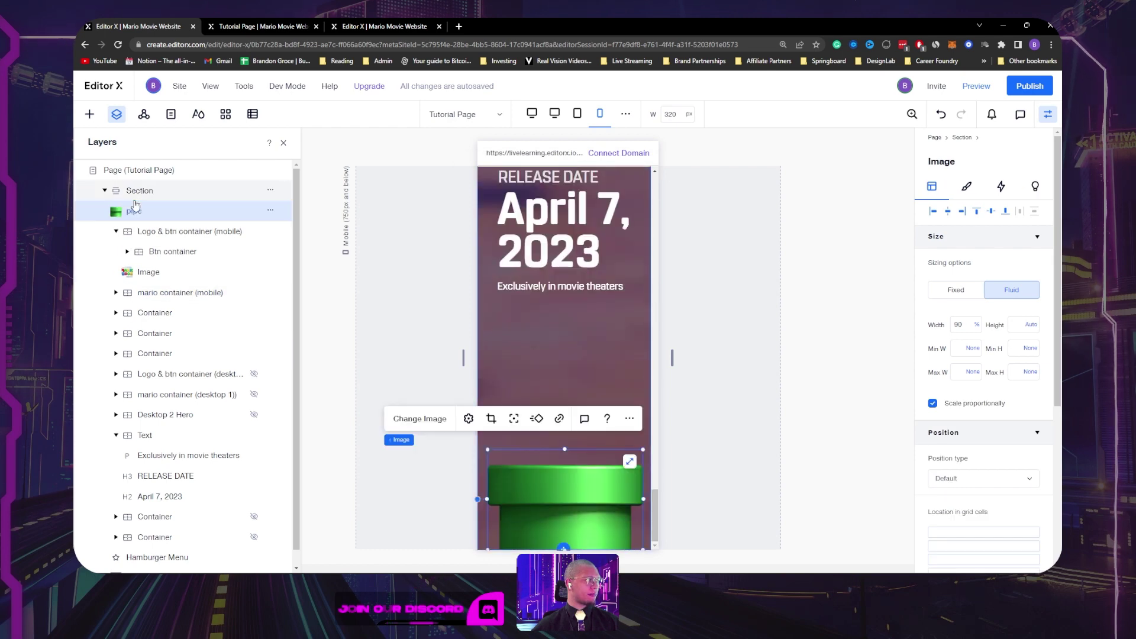
Step: Select the inner container holding the penguin king image and heading text, and open its sticky top offset for editing
scroll(571, 328, up, 3)
scroll(571, 328, up, 5)
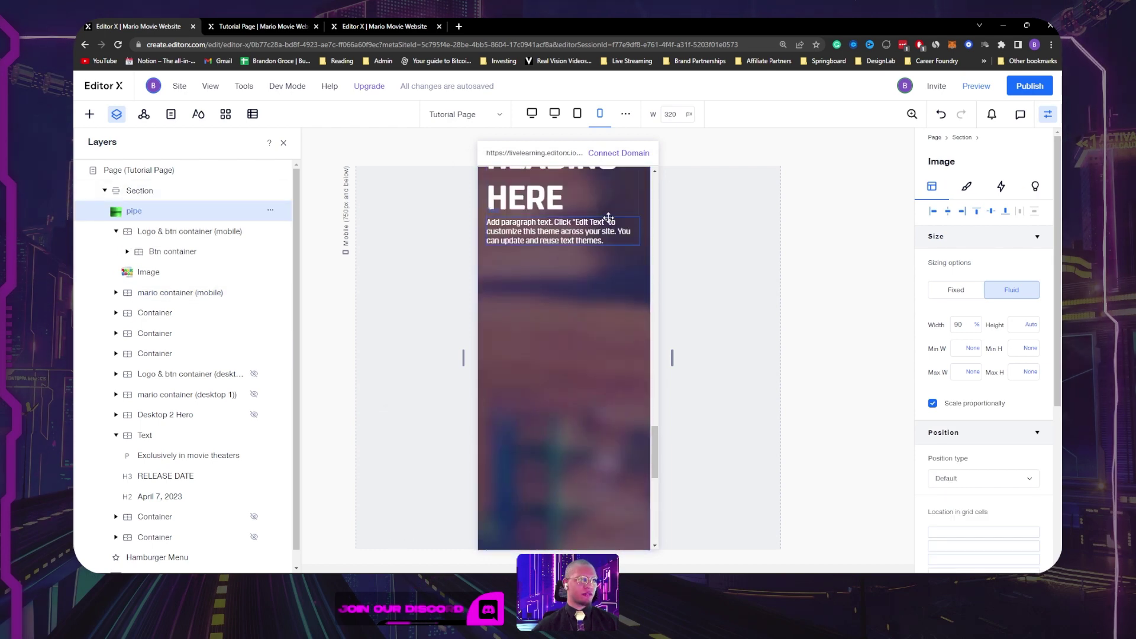
click(631, 221)
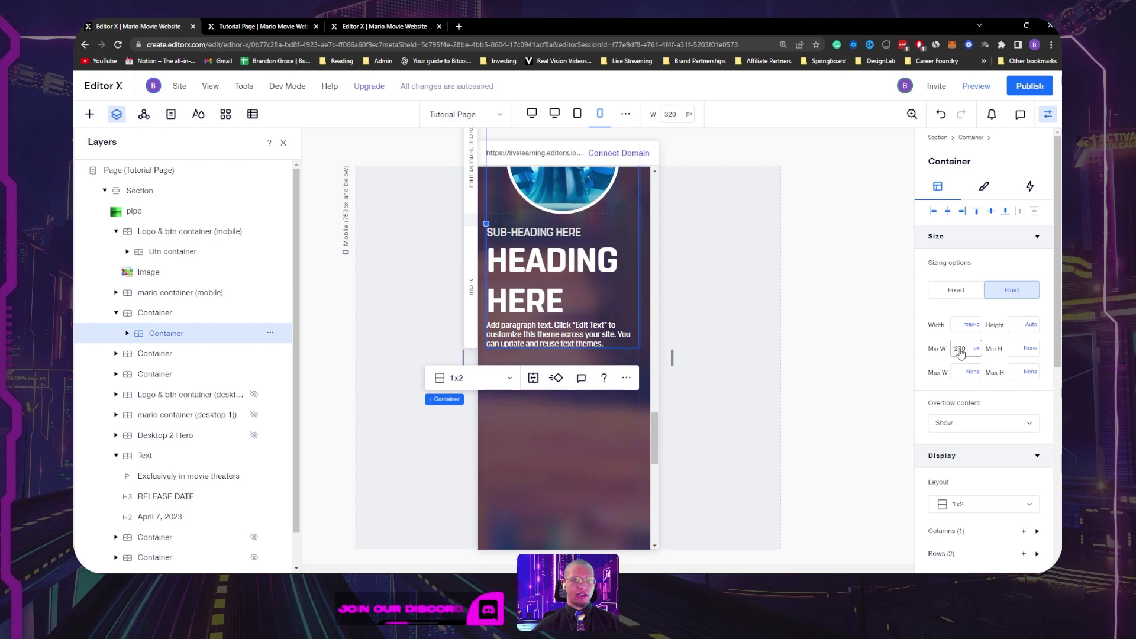
scroll(1000, 366, down, 8)
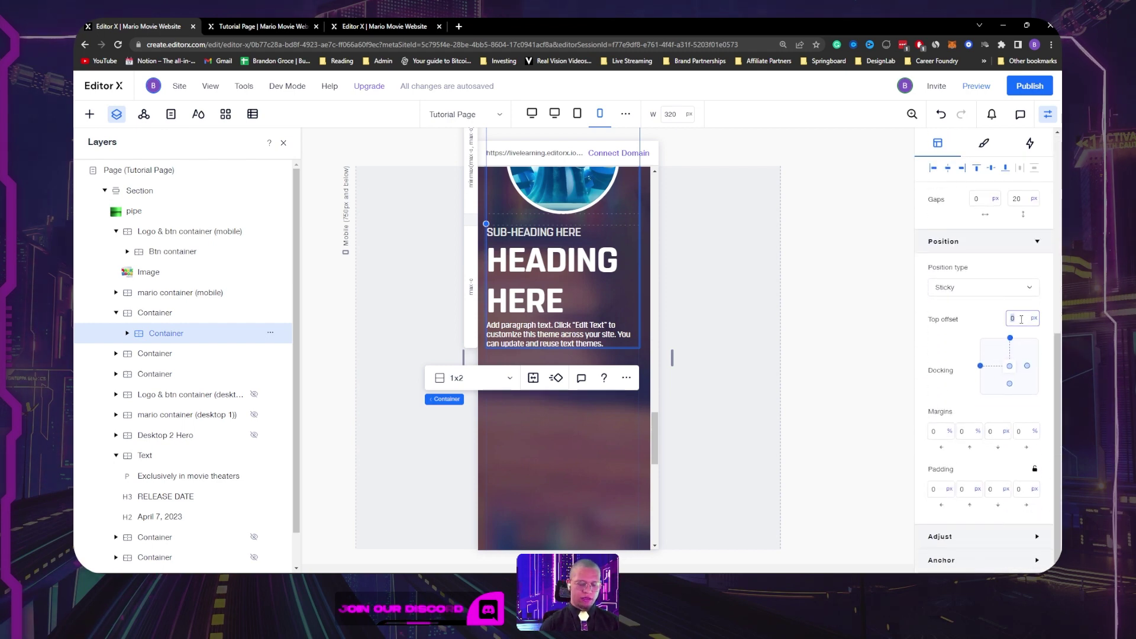
Step: Check the sticky top offset of the matching penguin king container on the V2 page's mobile layout
click(445, 26)
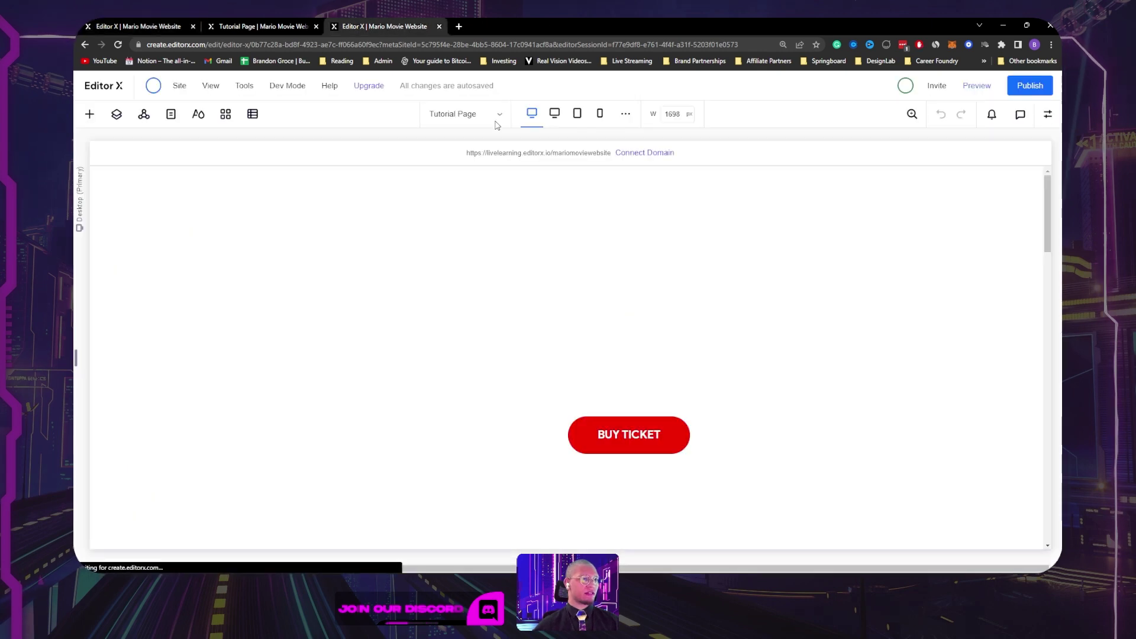
click(469, 118)
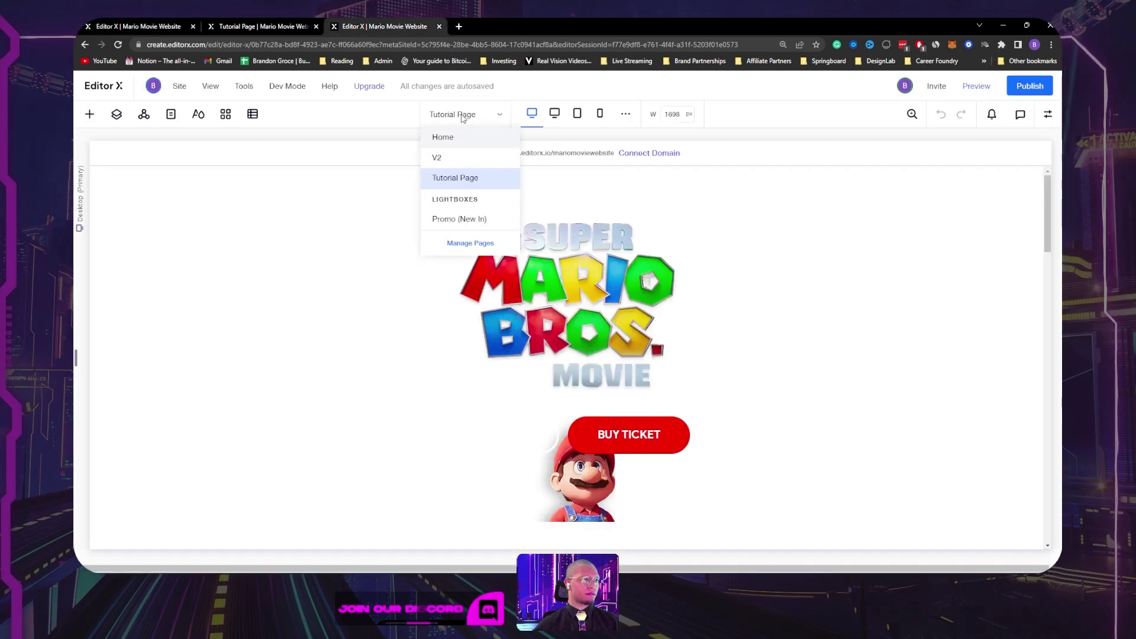
click(437, 157)
click(601, 116)
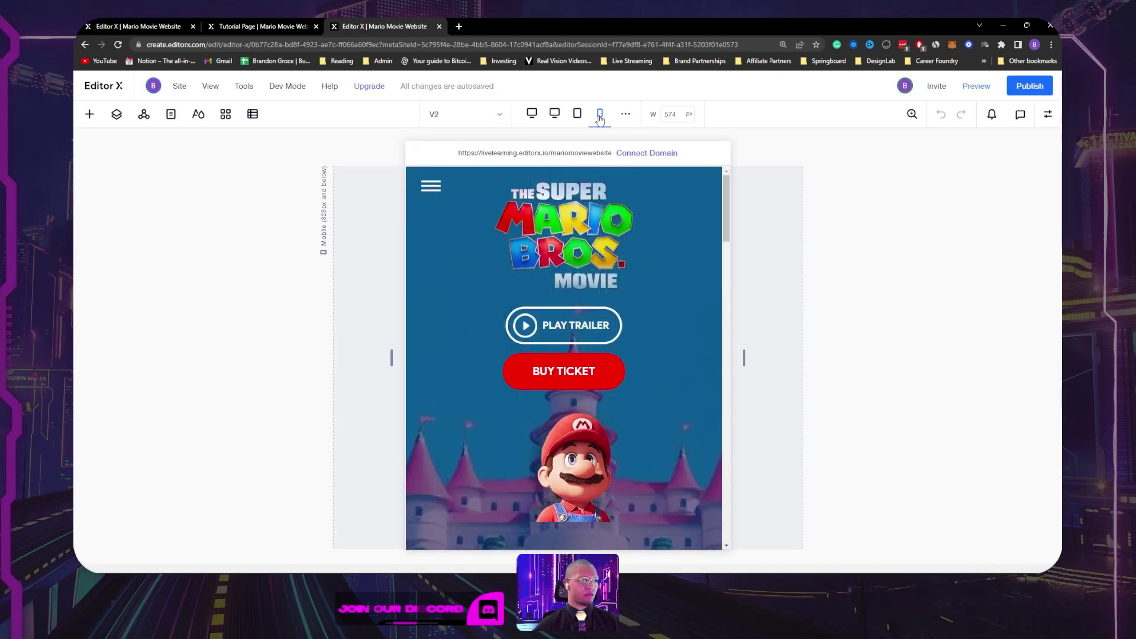
scroll(577, 234, down, 15)
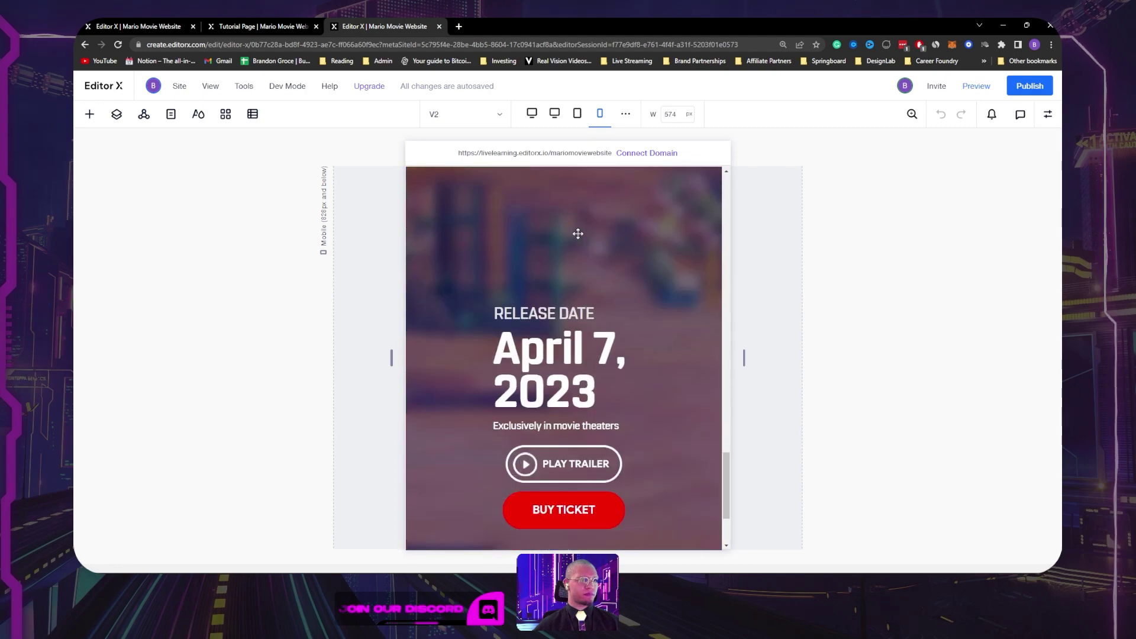
scroll(578, 234, up, 9)
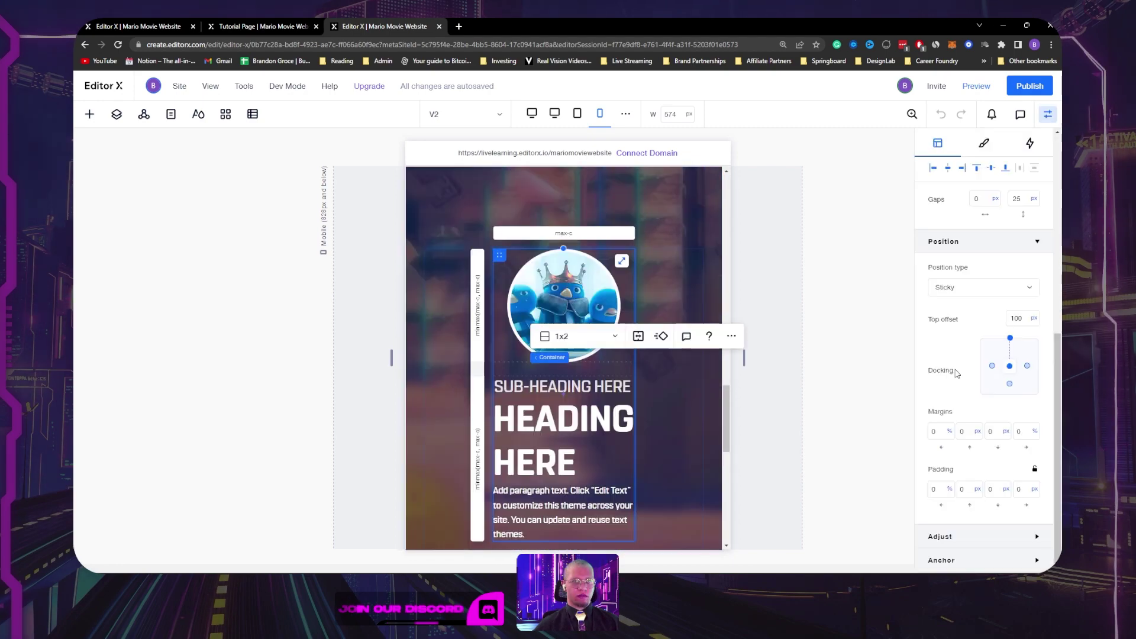
click(255, 26)
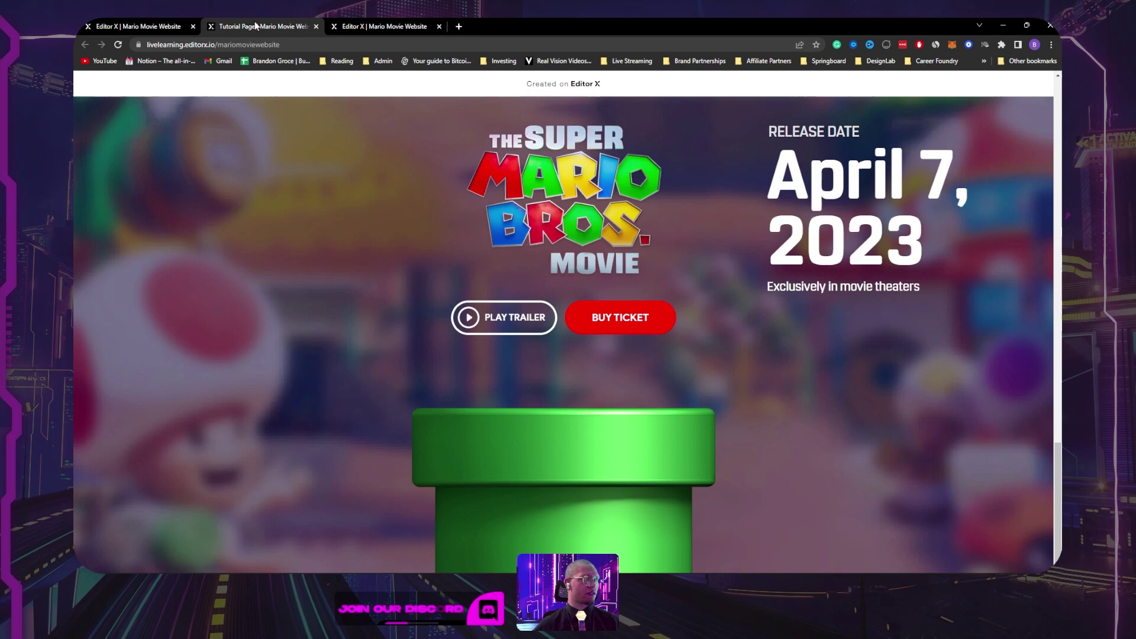
Step: Set the sticky top offset to 100 px on all three mobile containers that hold a round image and heading
click(154, 26)
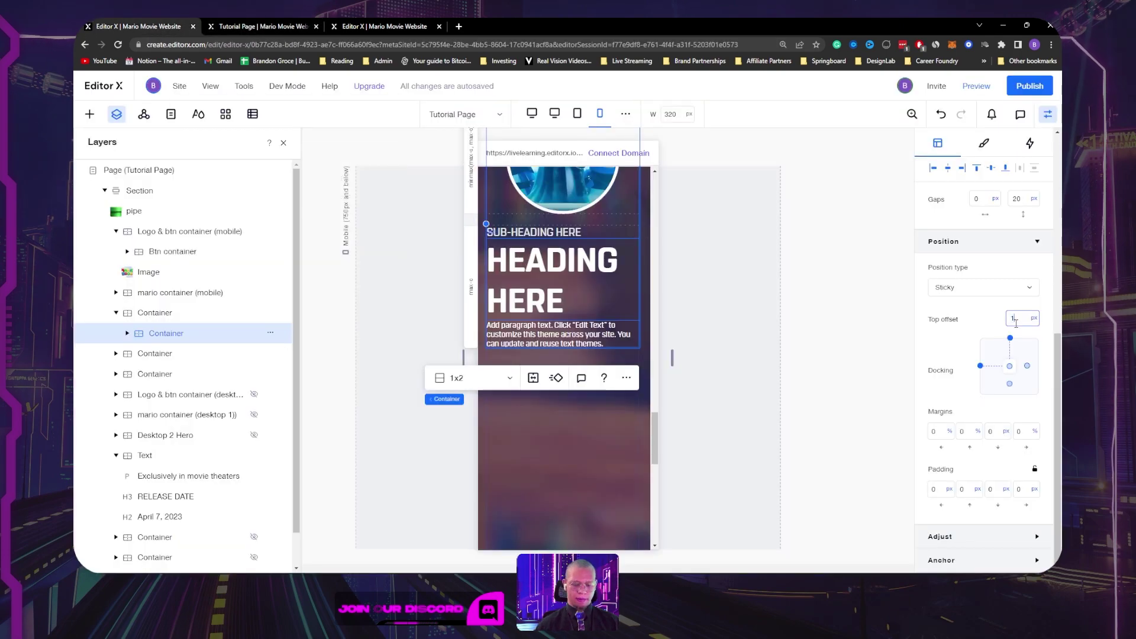
scroll(579, 308, up, 10)
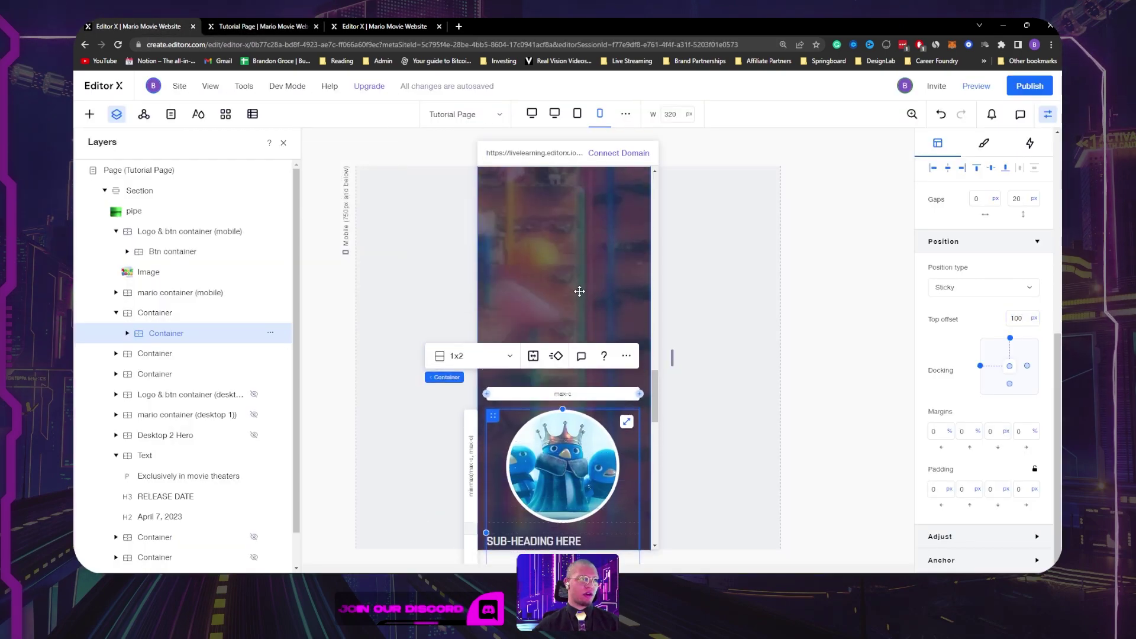
click(626, 256)
click(1017, 318)
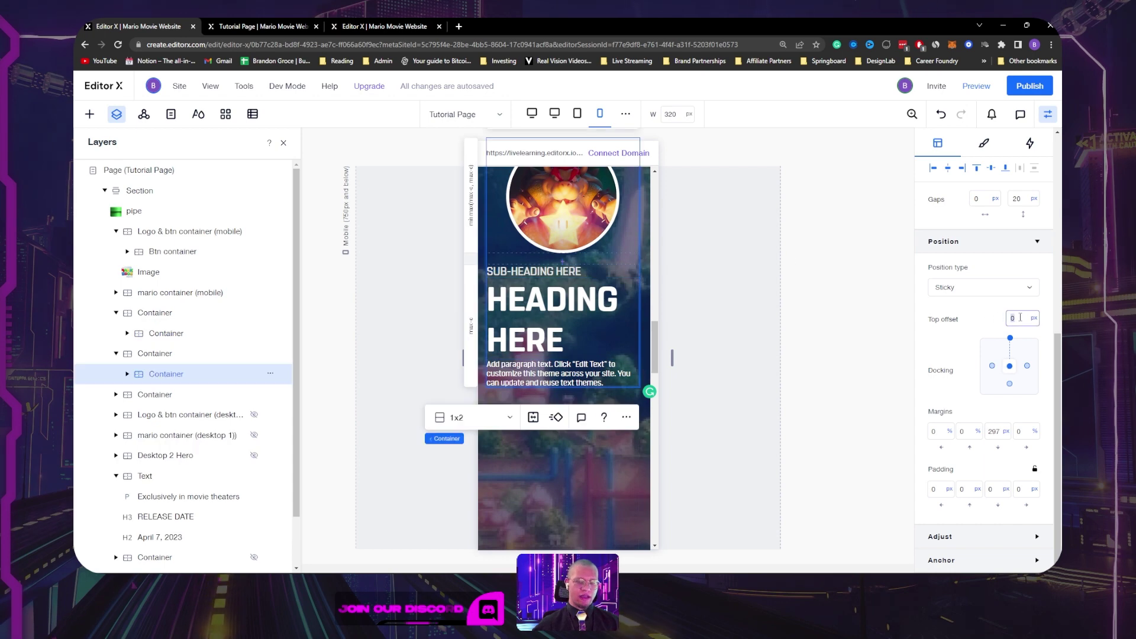
text(100)
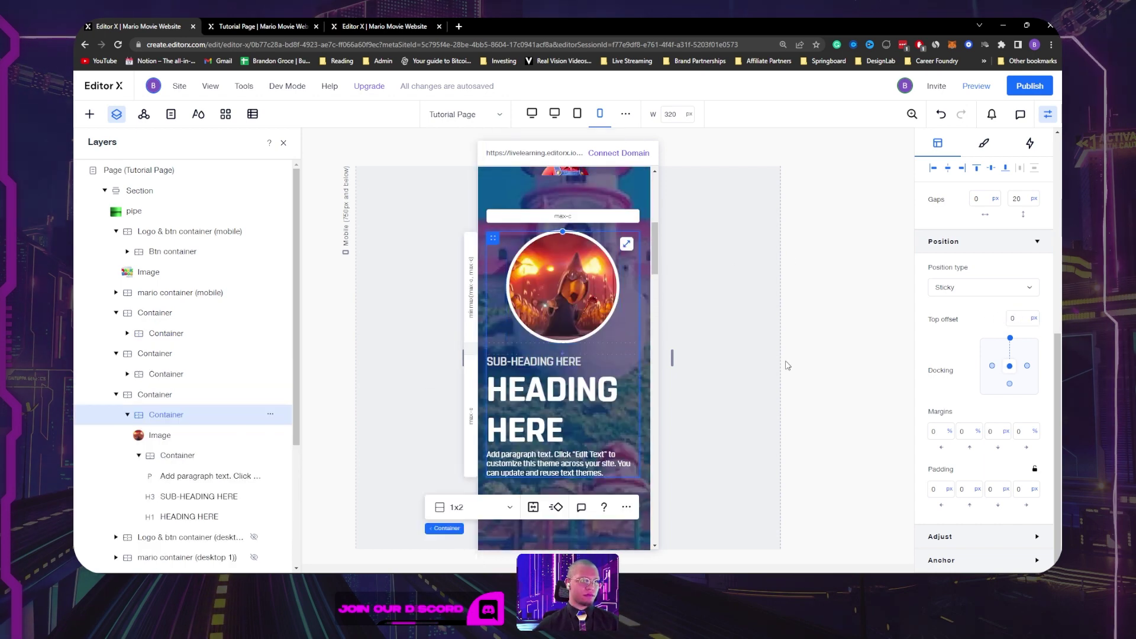
scroll(610, 293, up, 7)
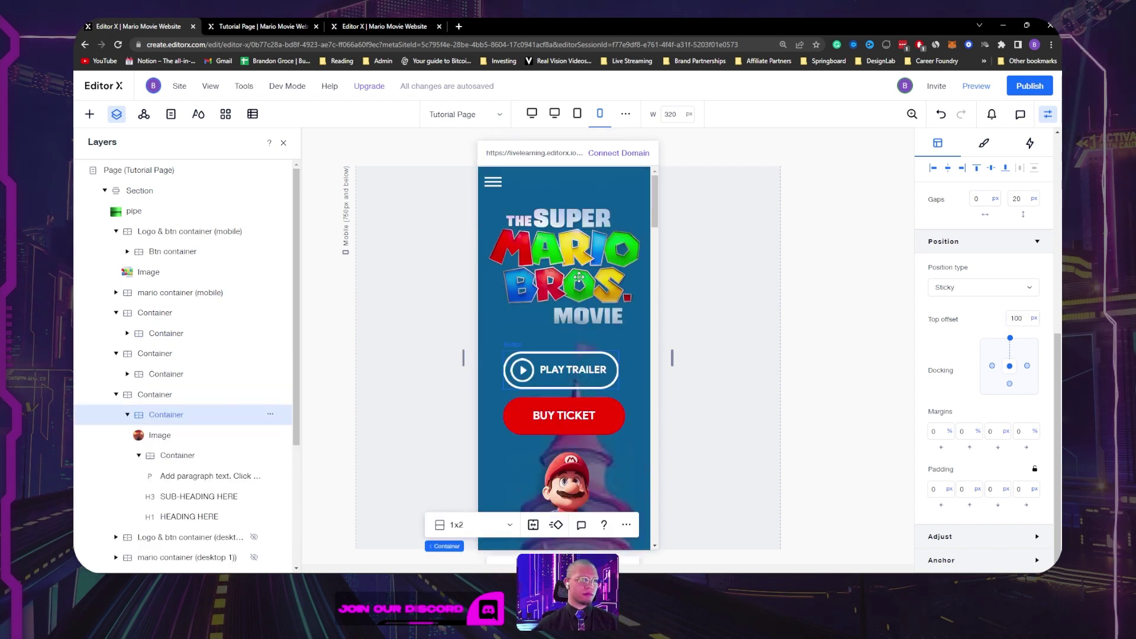
Step: Centre the PLAY TRAILER container horizontally in the Btn container, set its width to 100% and clear its minimum width
scroll(606, 287, down, 2)
click(619, 289)
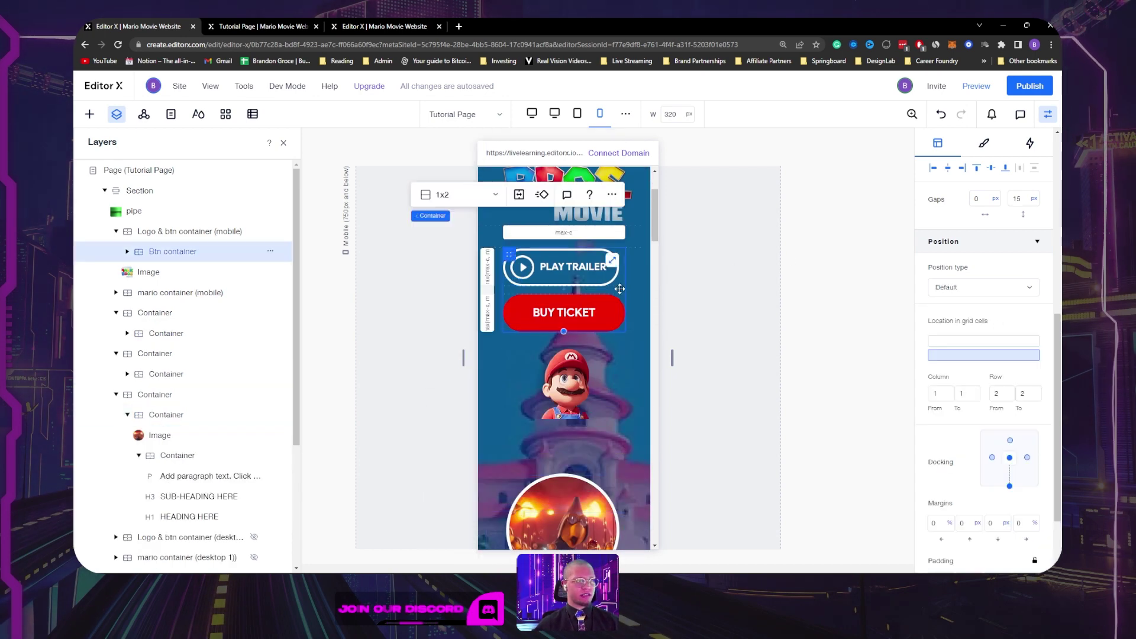
scroll(577, 321, up, 1)
click(576, 318)
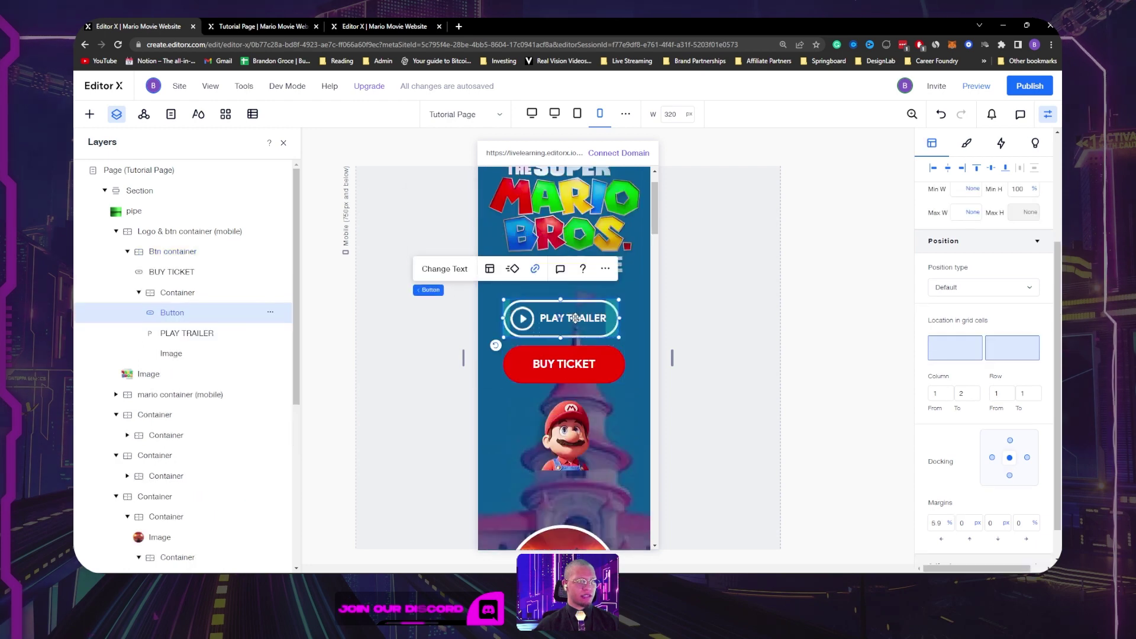
click(176, 295)
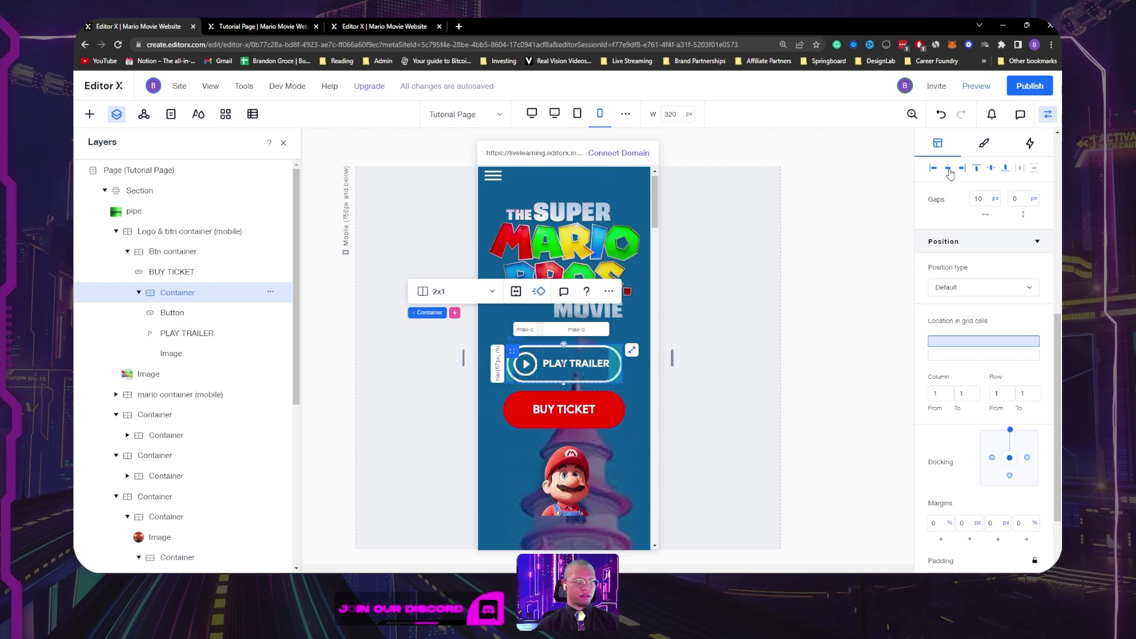
scroll(959, 335, up, 3)
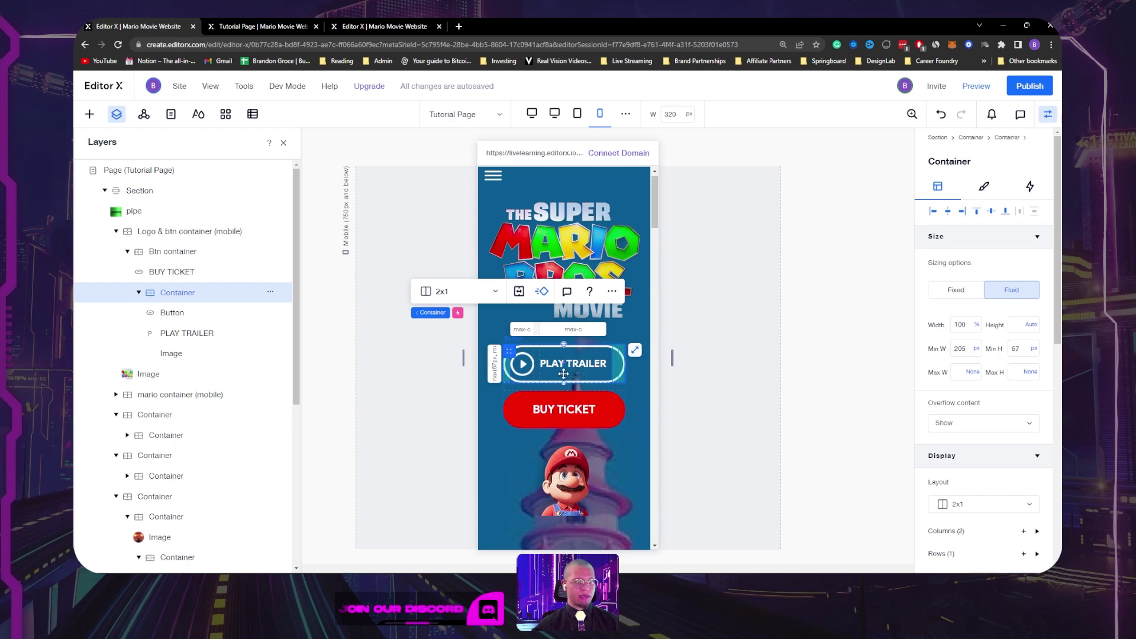
click(976, 350)
click(923, 334)
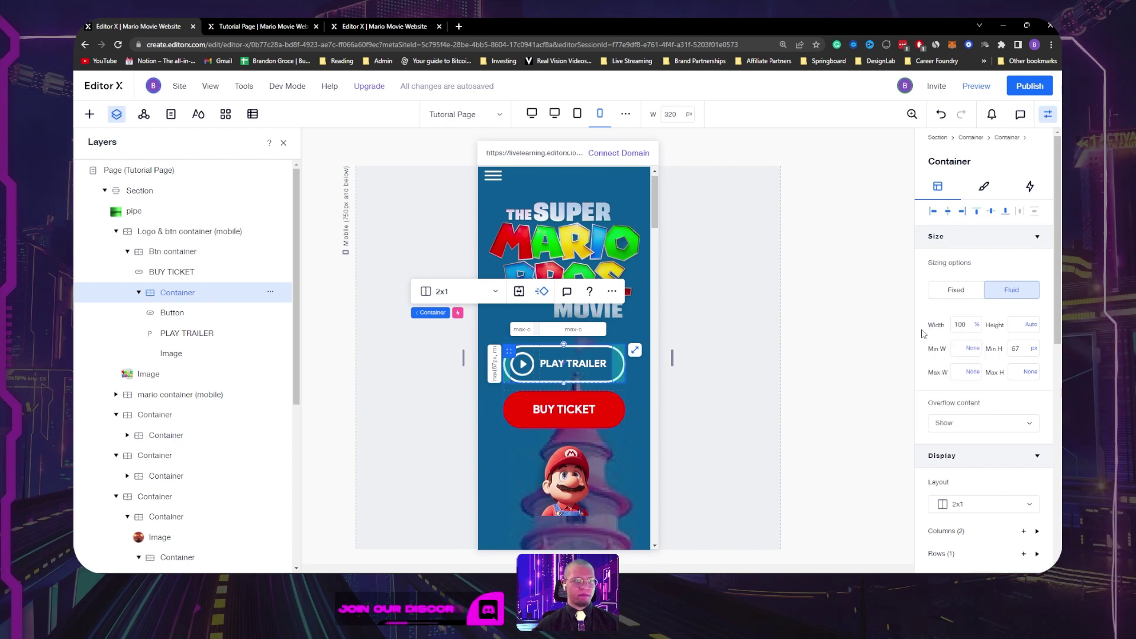
Step: Copy the Btn container with both buttons, and dock the release date text container to the bottom of its grid area
scroll(551, 408, down, 1)
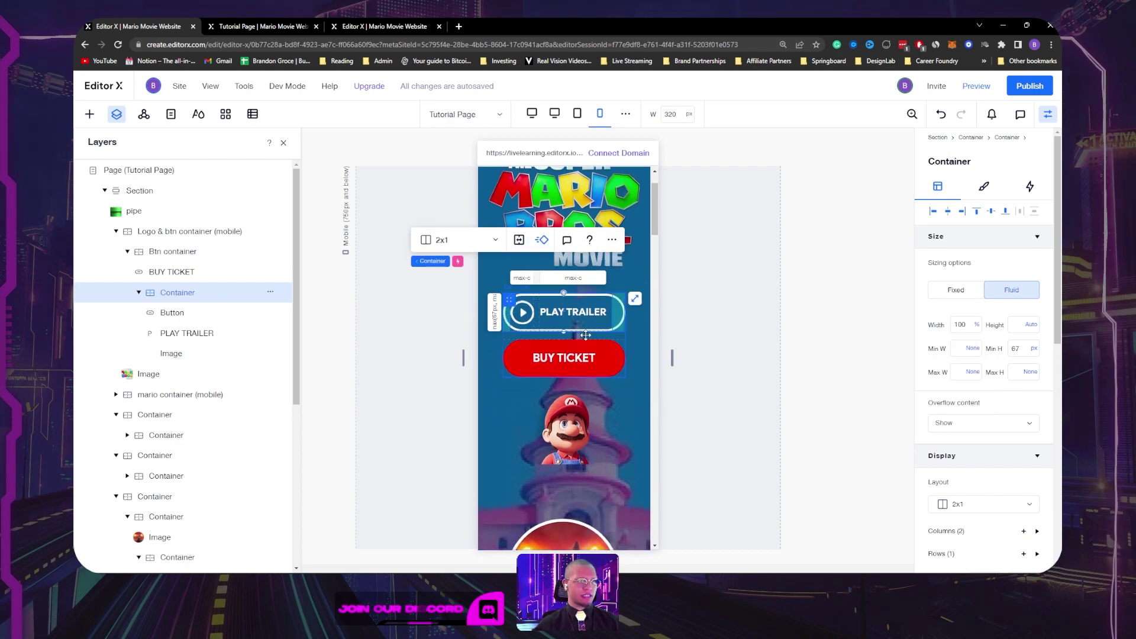
click(586, 335)
scroll(612, 346, down, 5)
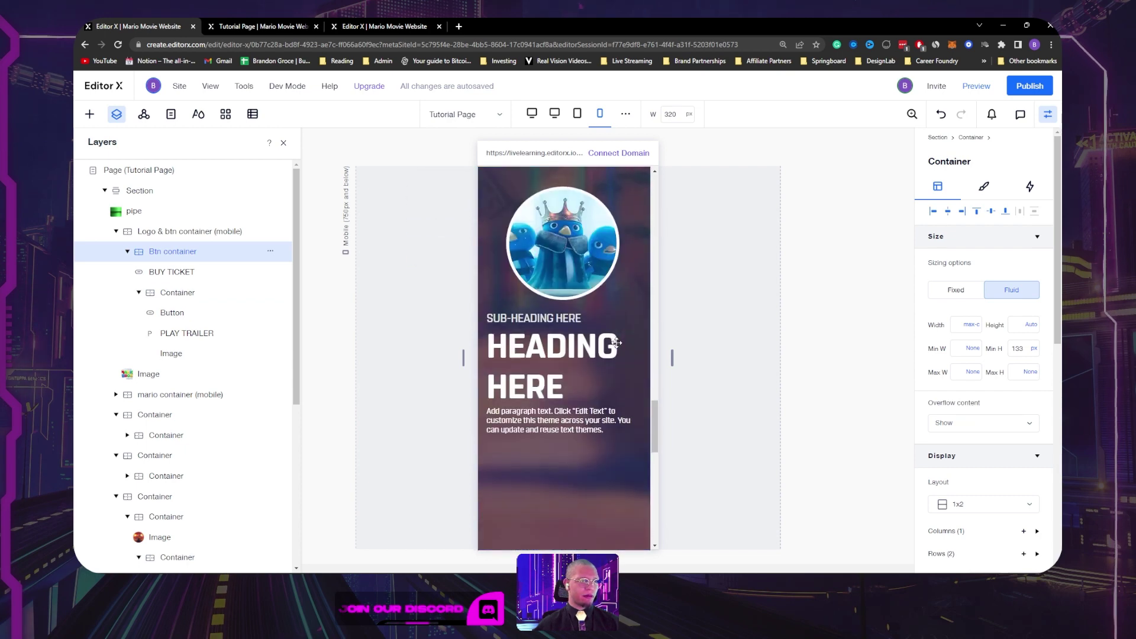
scroll(616, 343, down, 5)
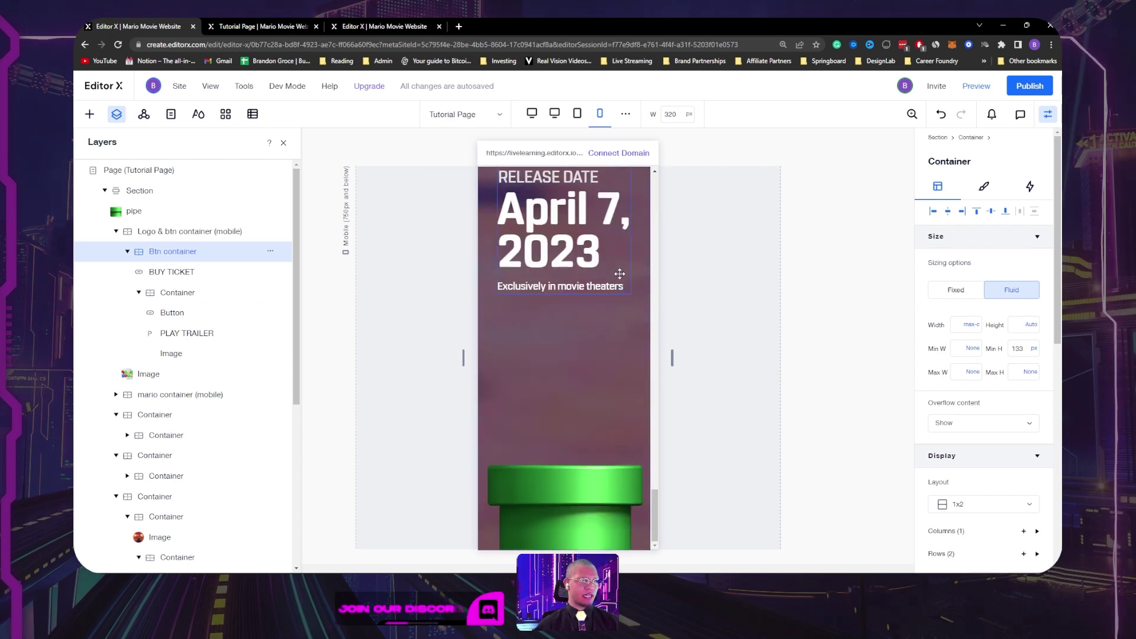
click(620, 282)
click(1010, 396)
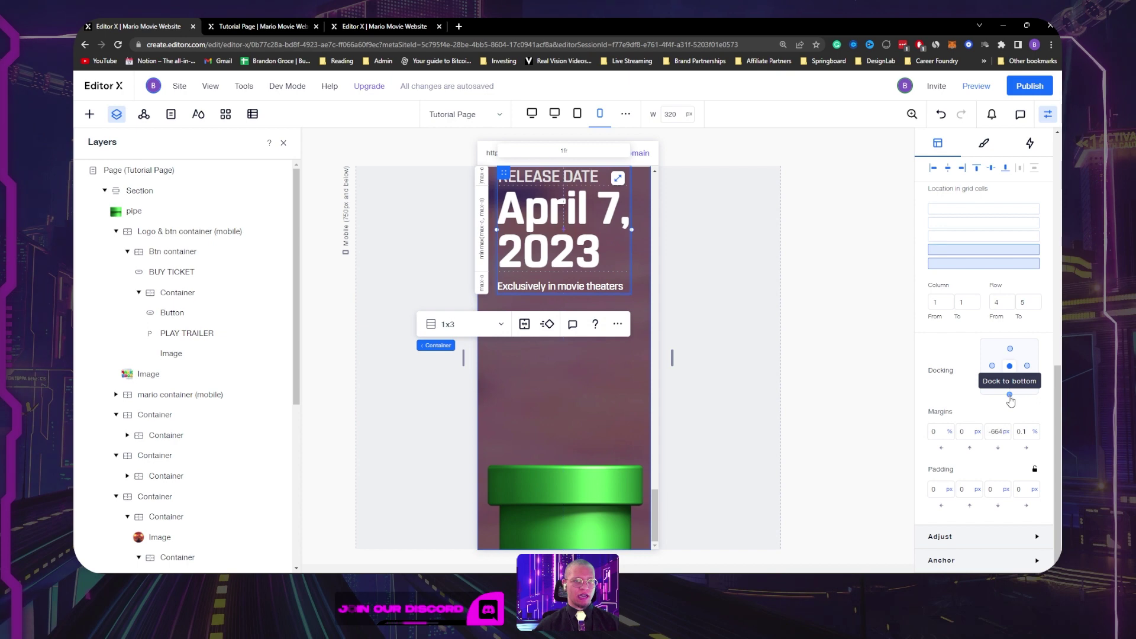
Step: Paste the copied Btn container between the release date text and the pipe, and centre it horizontally
click(563, 384)
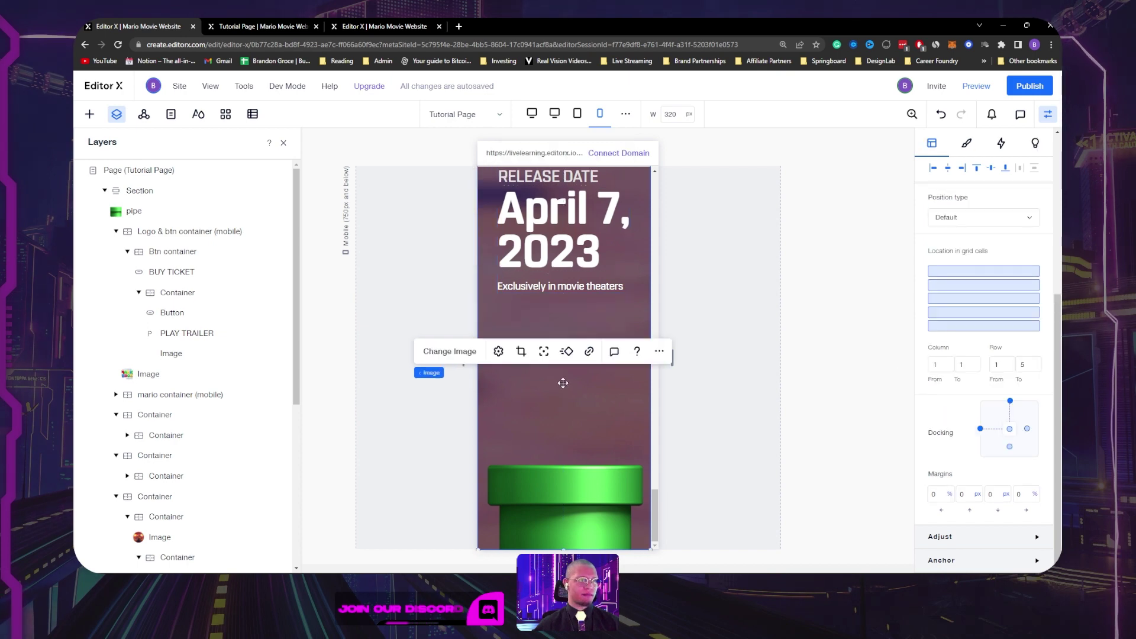
key(ctrl+v)
click(563, 383)
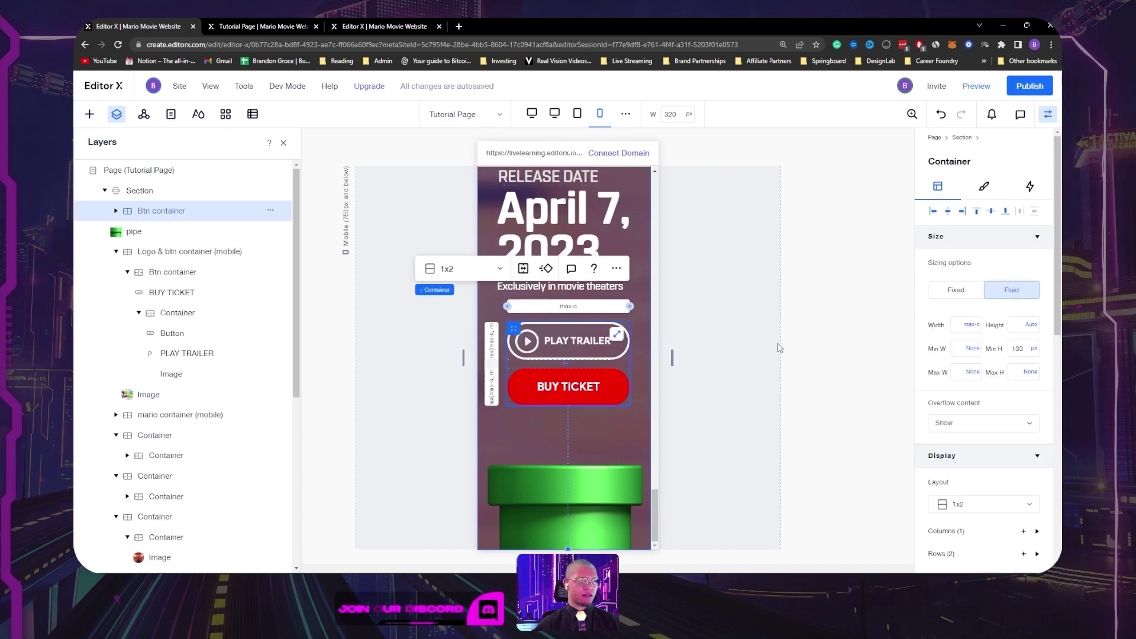
click(949, 214)
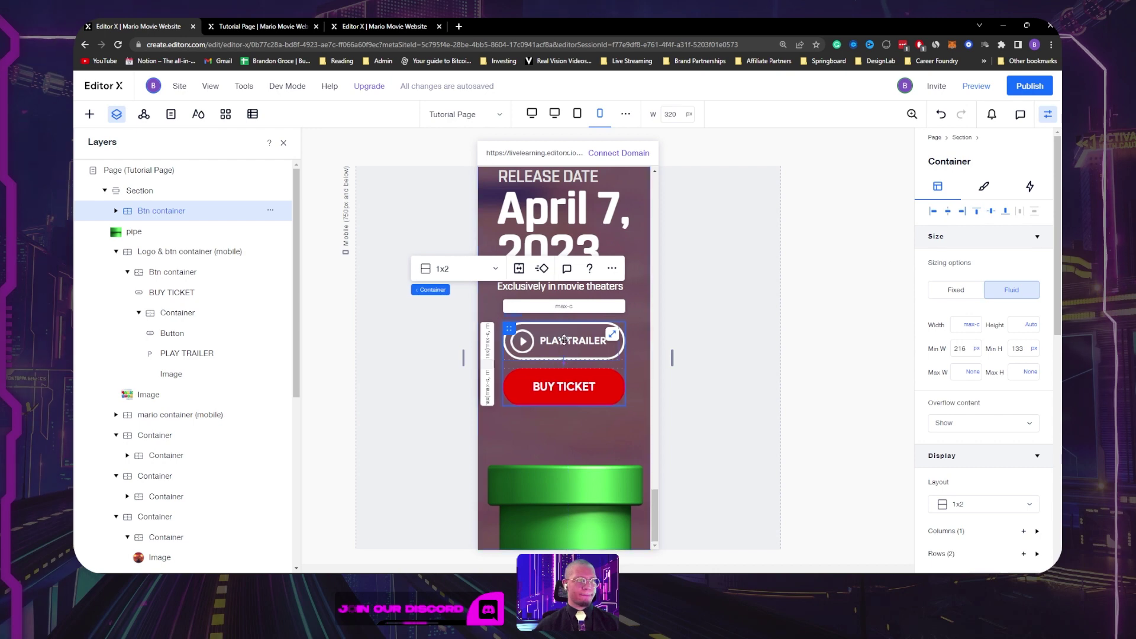
scroll(592, 379, up, 2)
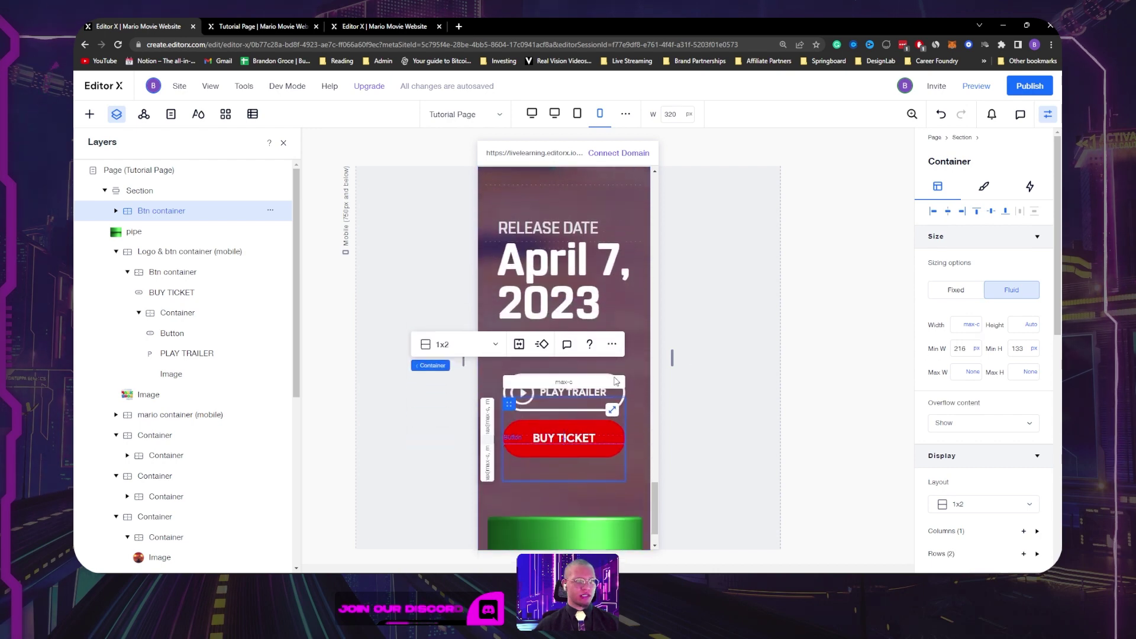
scroll(527, 395, down, 2)
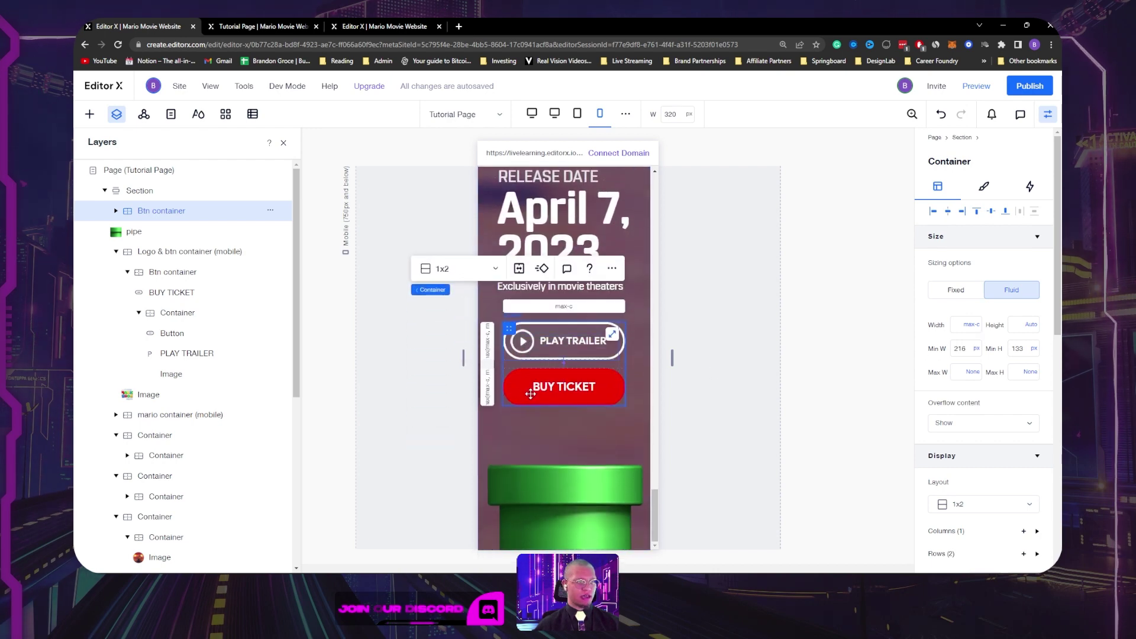
Step: Move the pipe image above the pasted Btn container in the Section's layer order
scroll(603, 416, up, 8)
scroll(604, 416, up, 5)
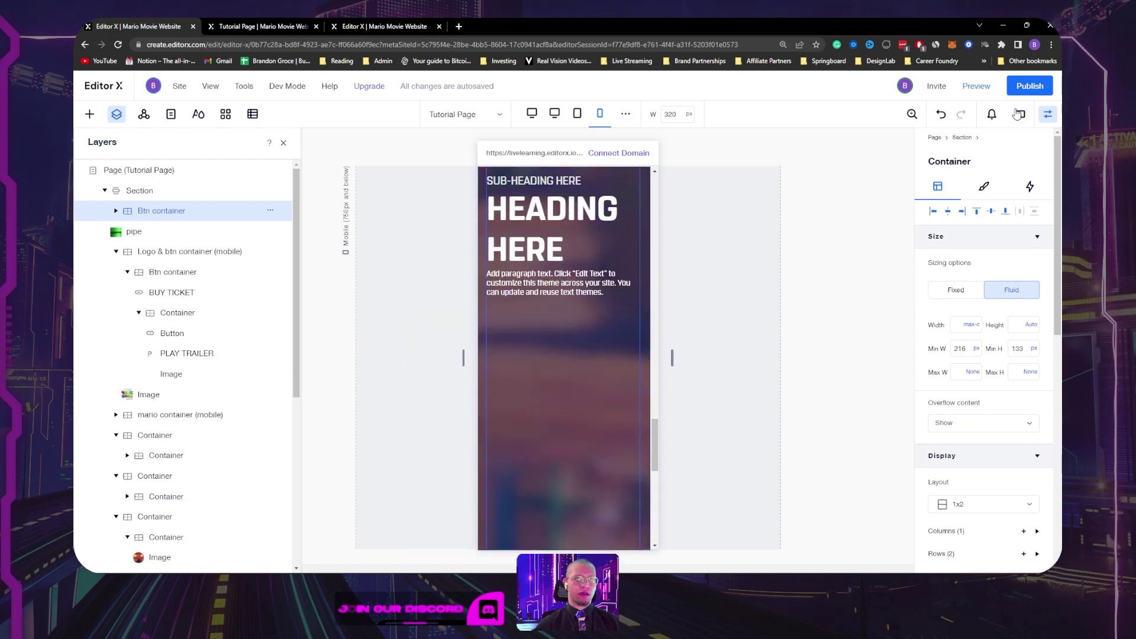
drag(131, 232, 130, 211)
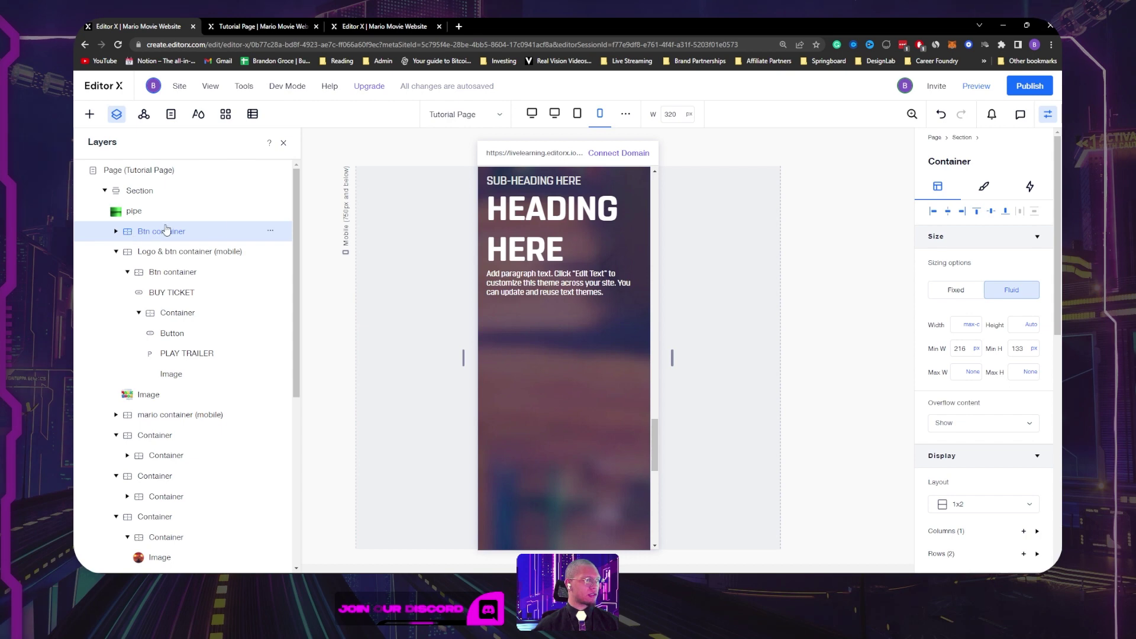
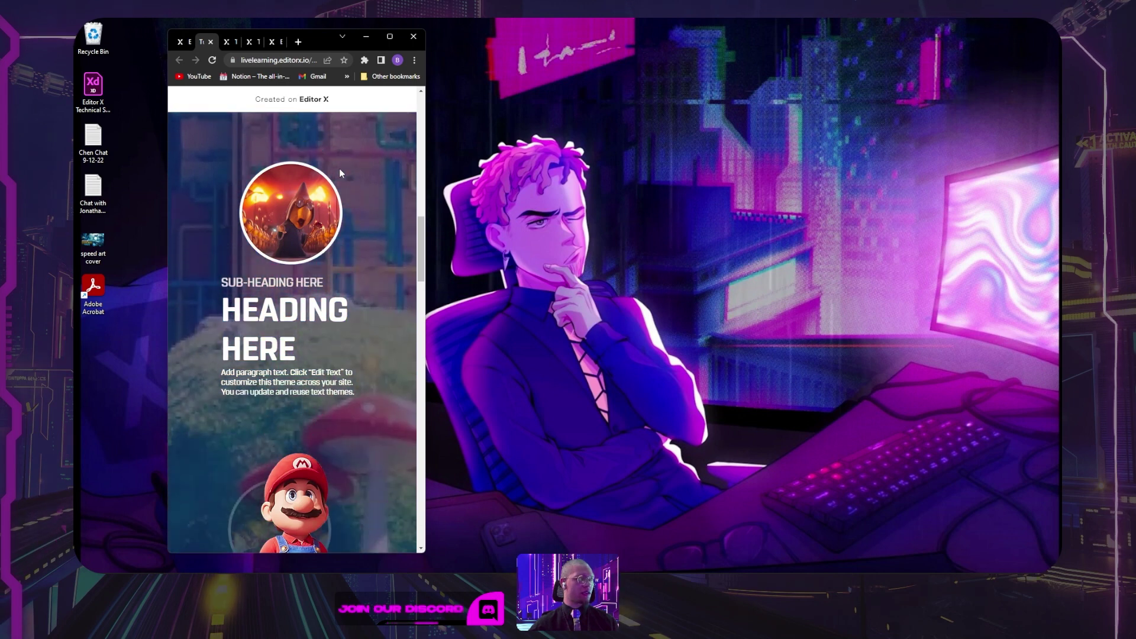
Step: Examine the live mobile page from the first heading block down to the release date text
scroll(339, 168, down, 3)
scroll(339, 168, down, 3)
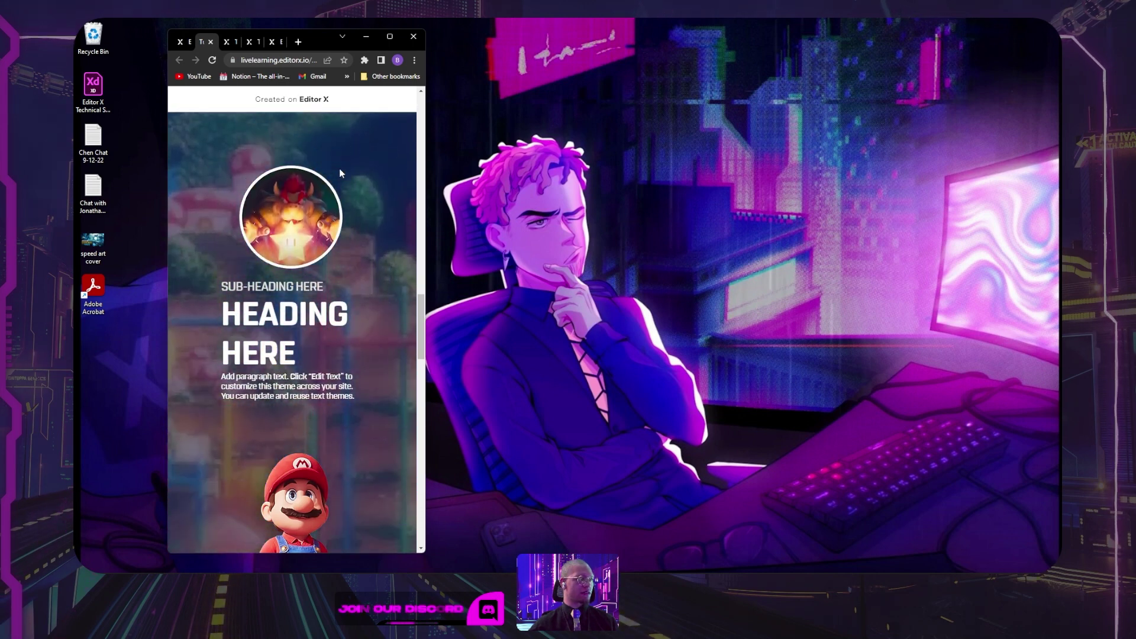
scroll(340, 168, down, 5)
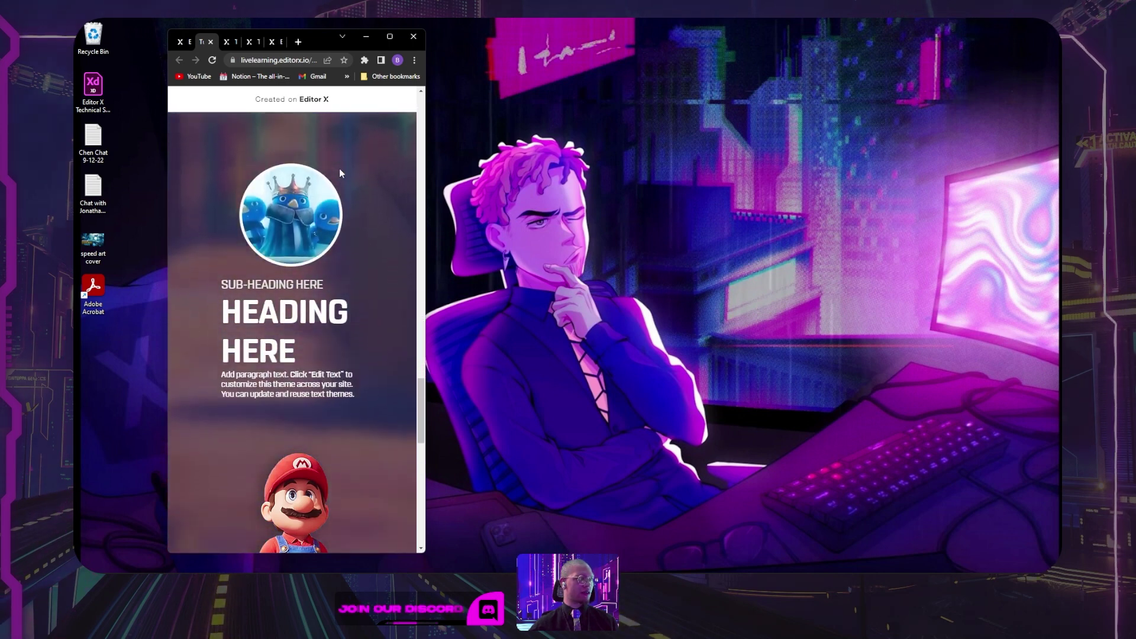
scroll(339, 168, down, 5)
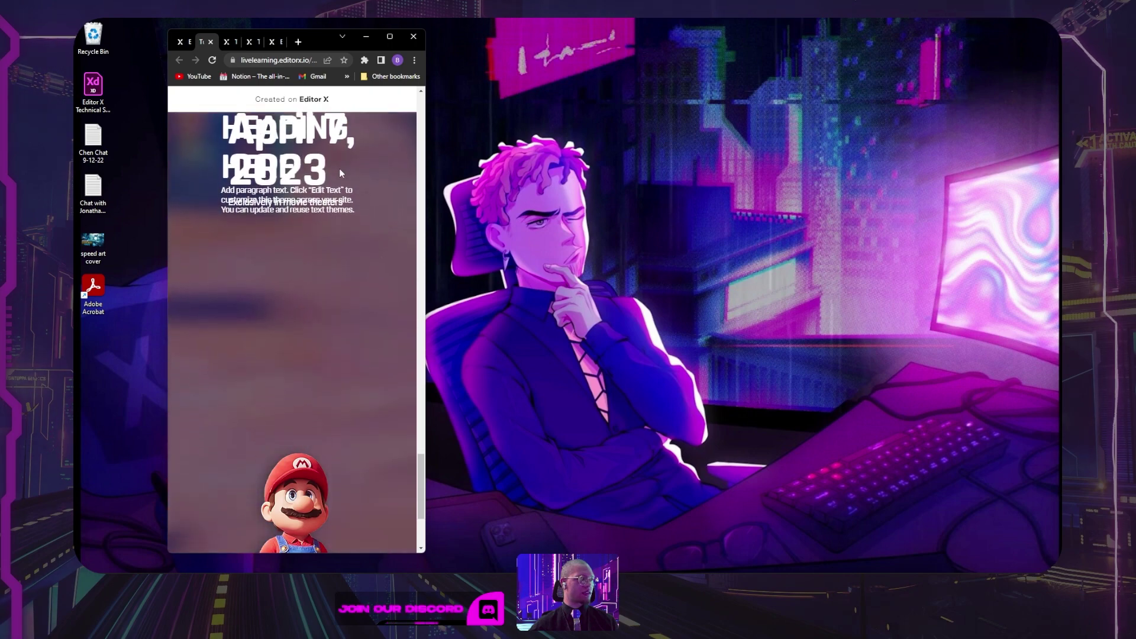
scroll(339, 168, up, 5)
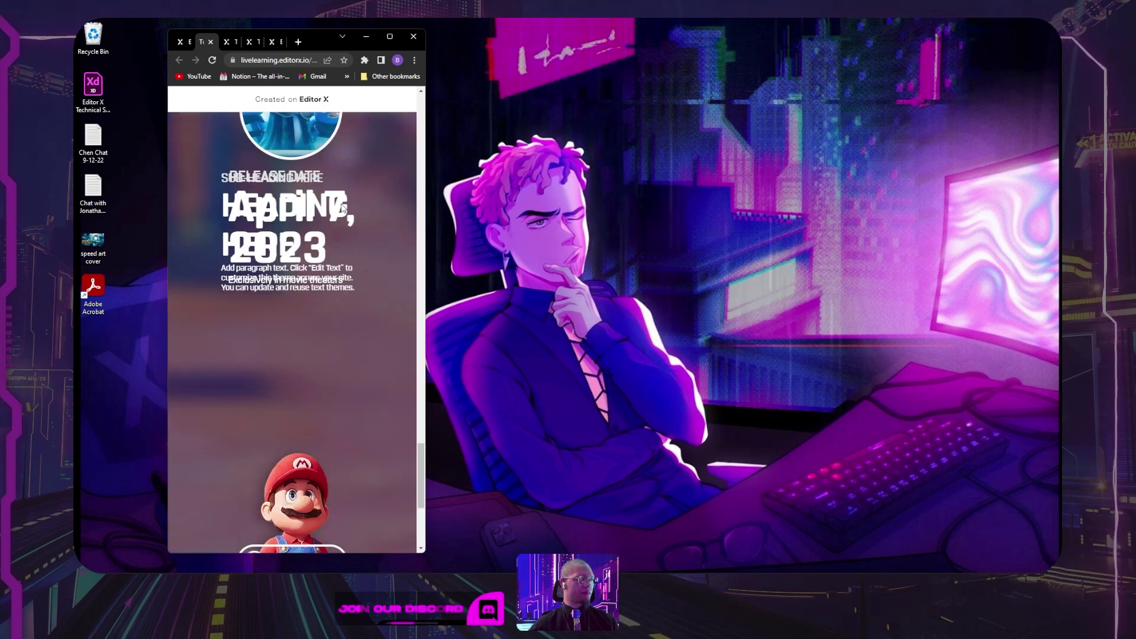
Step: Return to the Editor X mobile layout and restrict the release date text container to grid row 5
scroll(301, 343, up, 2)
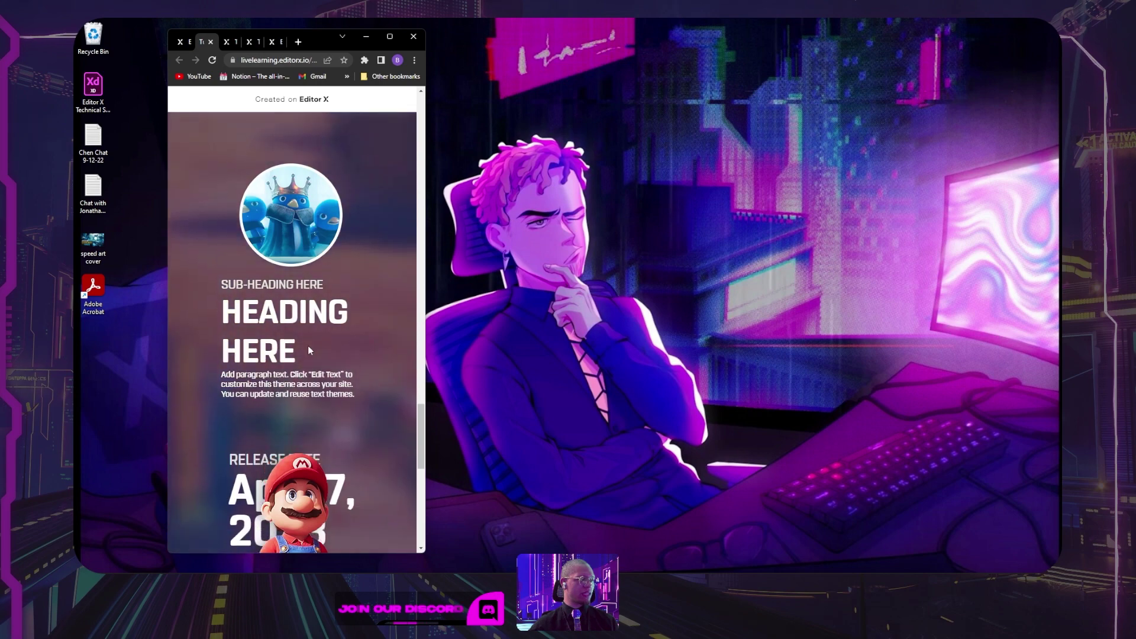
click(390, 37)
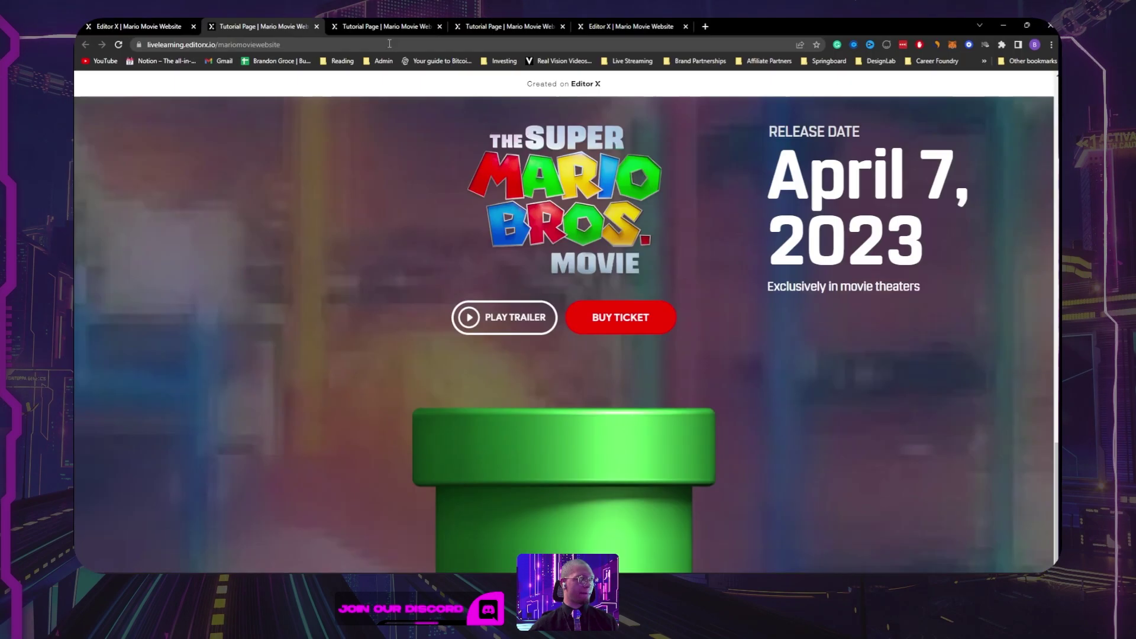
click(134, 29)
click(748, 215)
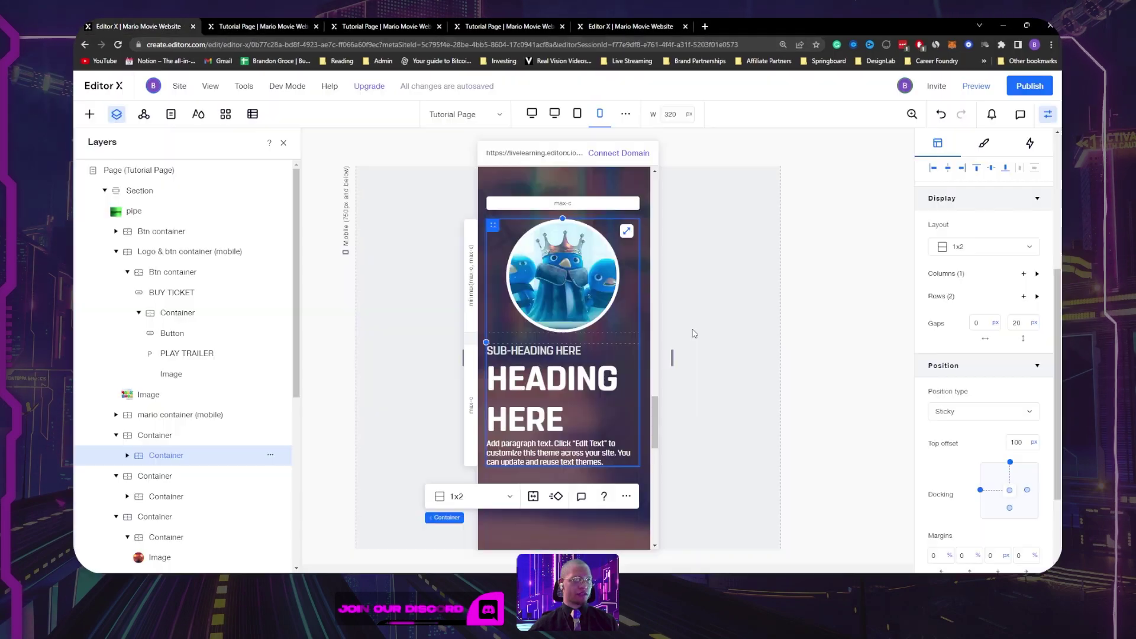
scroll(630, 323, down, 5)
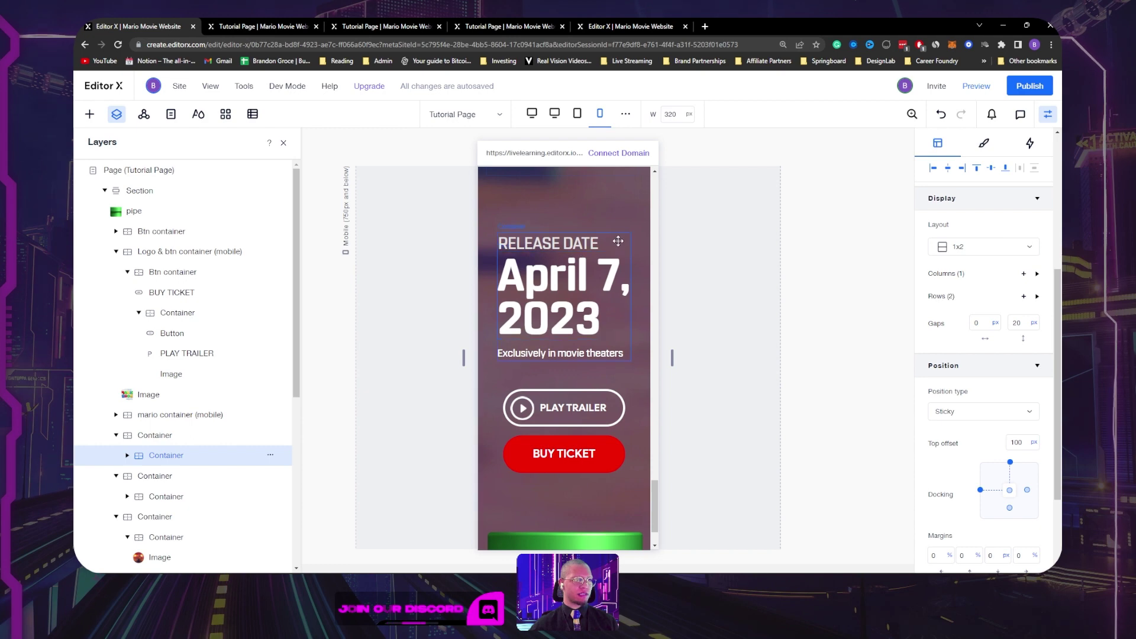
click(618, 241)
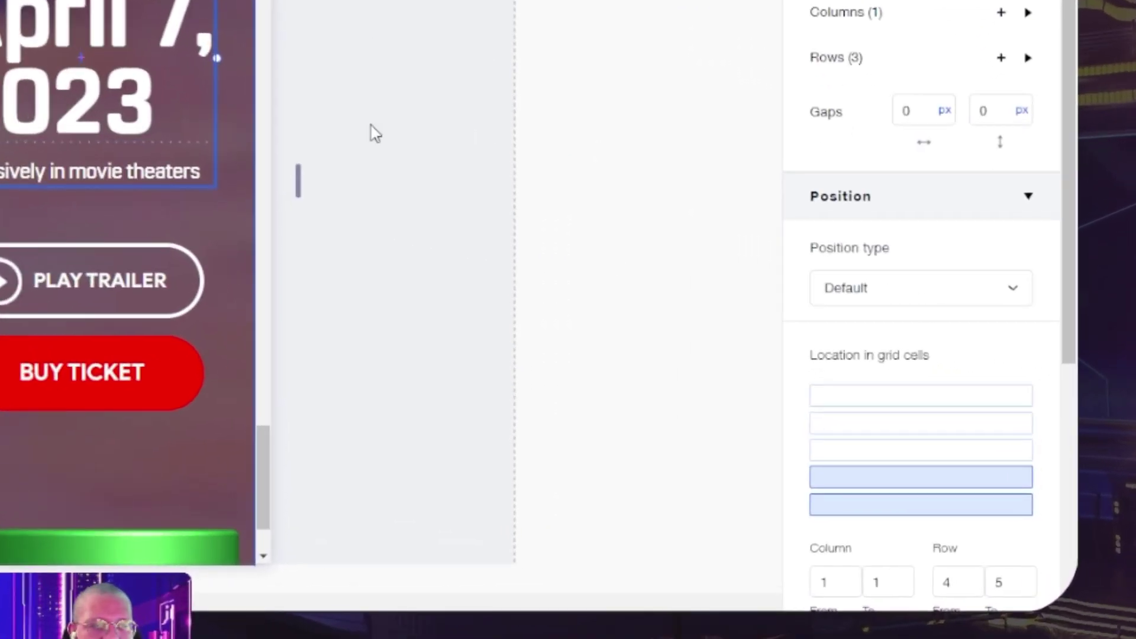
scroll(375, 133, up, 4)
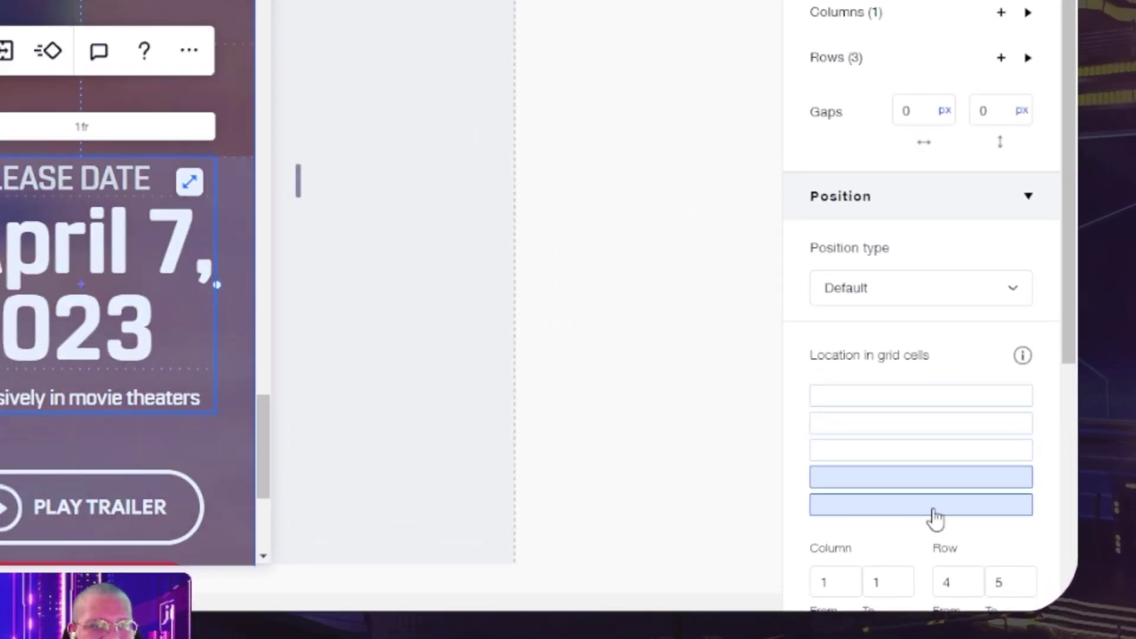
click(934, 508)
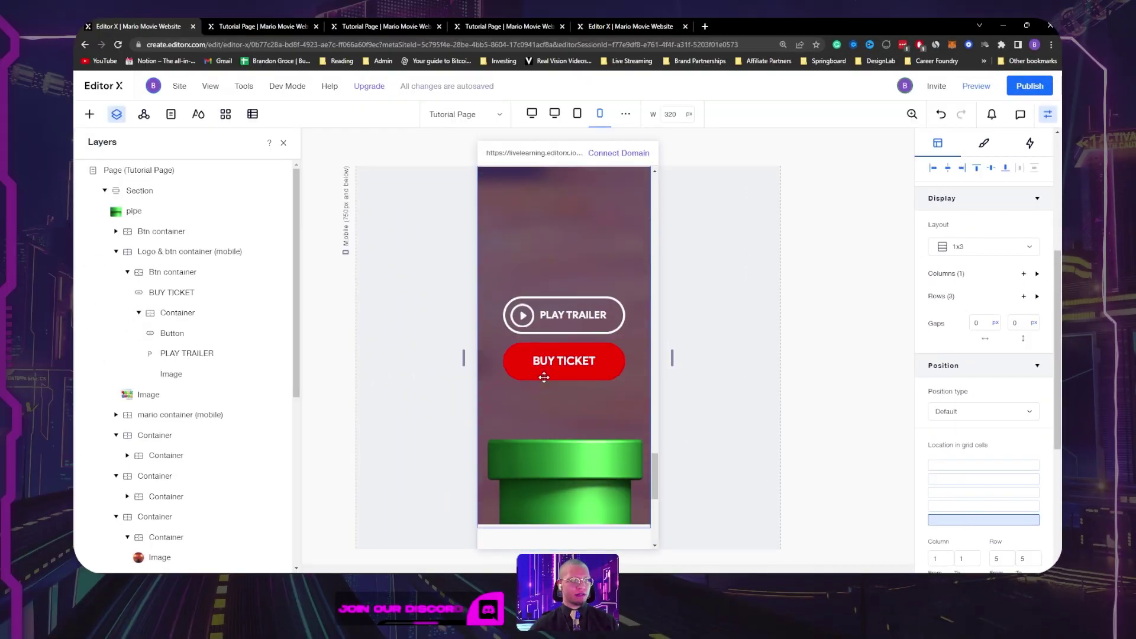
Step: Place the release date text container in grid row 4
scroll(544, 376, down, 2)
scroll(543, 374, up, 7)
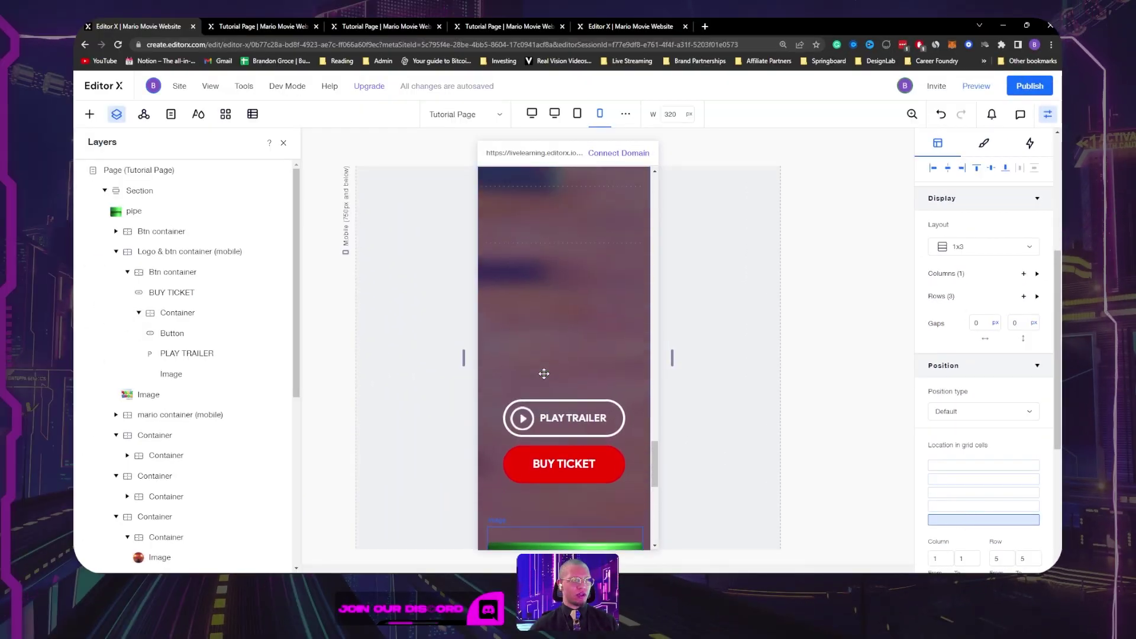
click(966, 506)
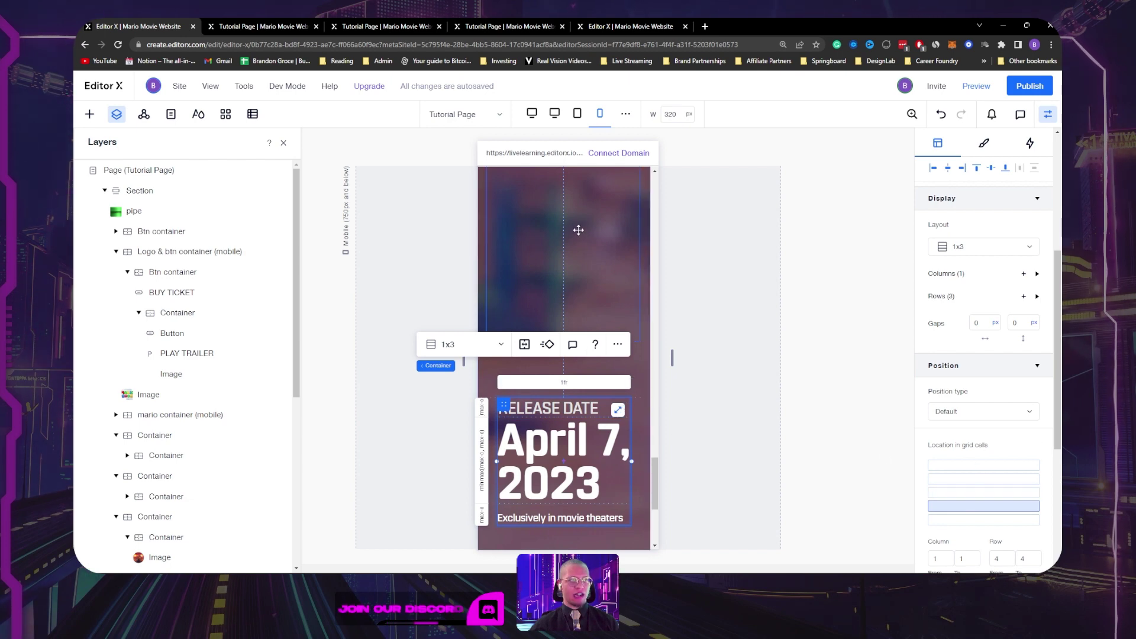
Step: Check the grid rows assigned to the penguin heading block's outer container and the Mario container
scroll(568, 260, up, 5)
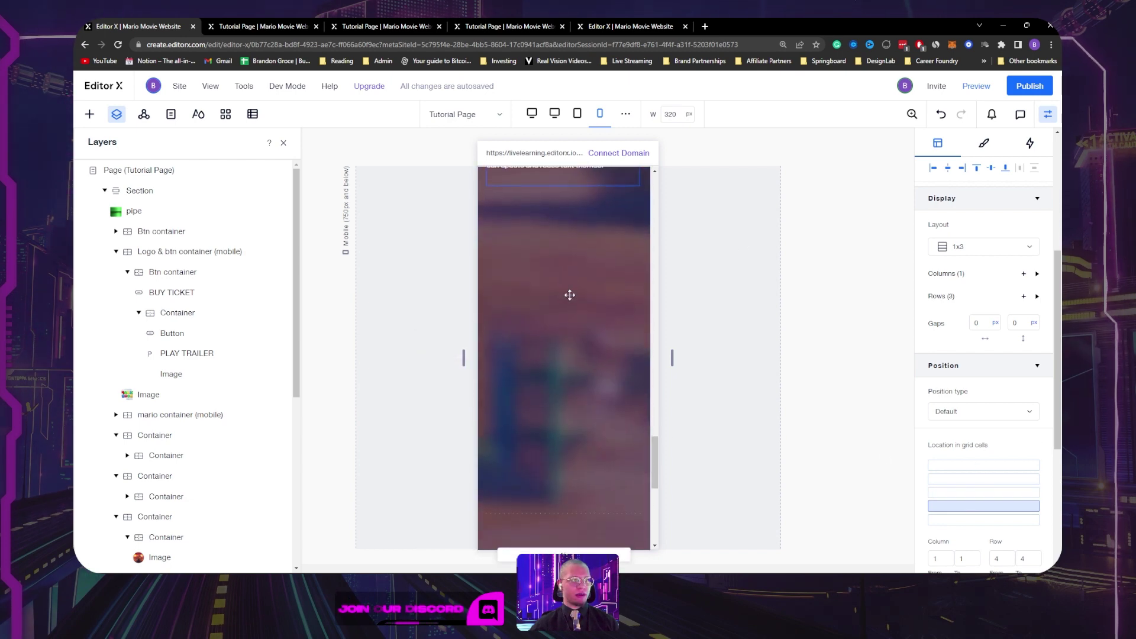
click(574, 355)
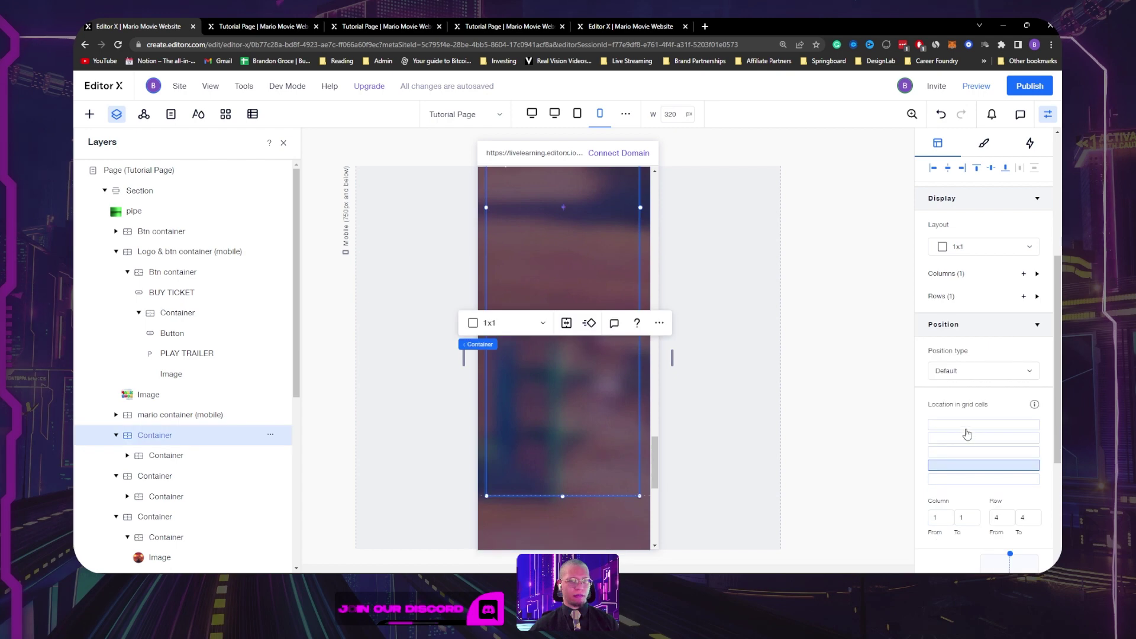
click(580, 327)
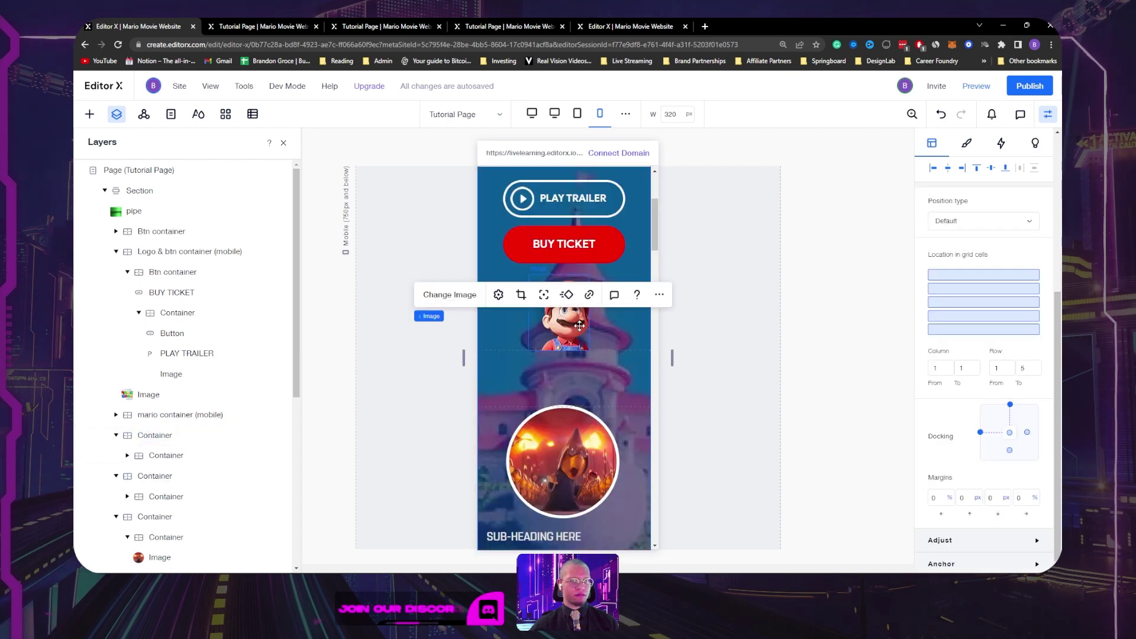
click(581, 338)
click(583, 270)
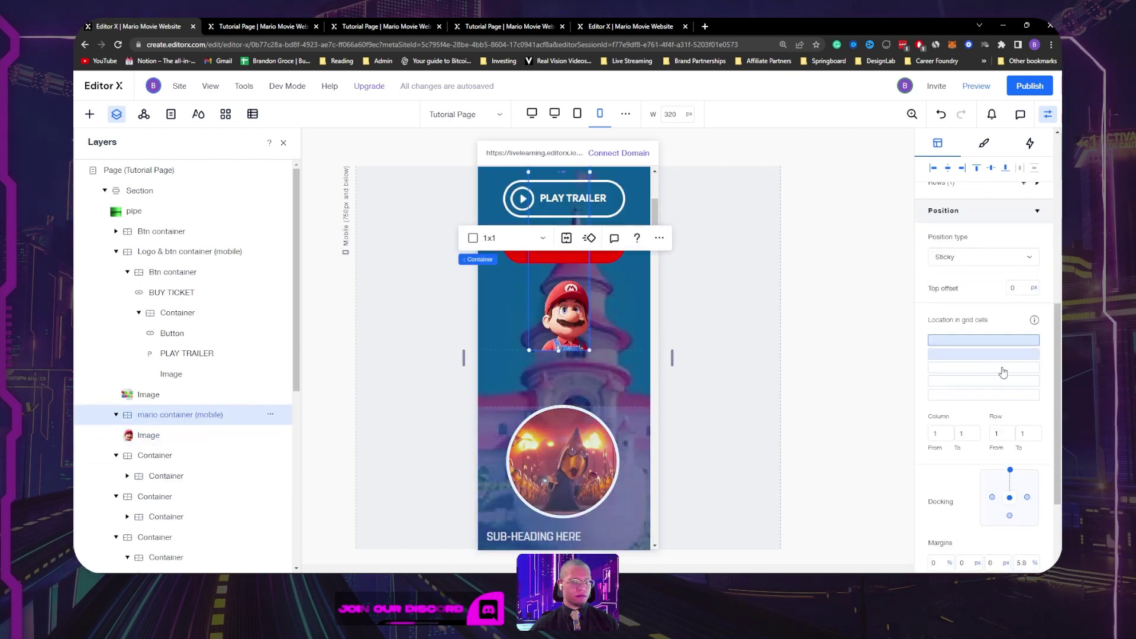
scroll(998, 368, down, 2)
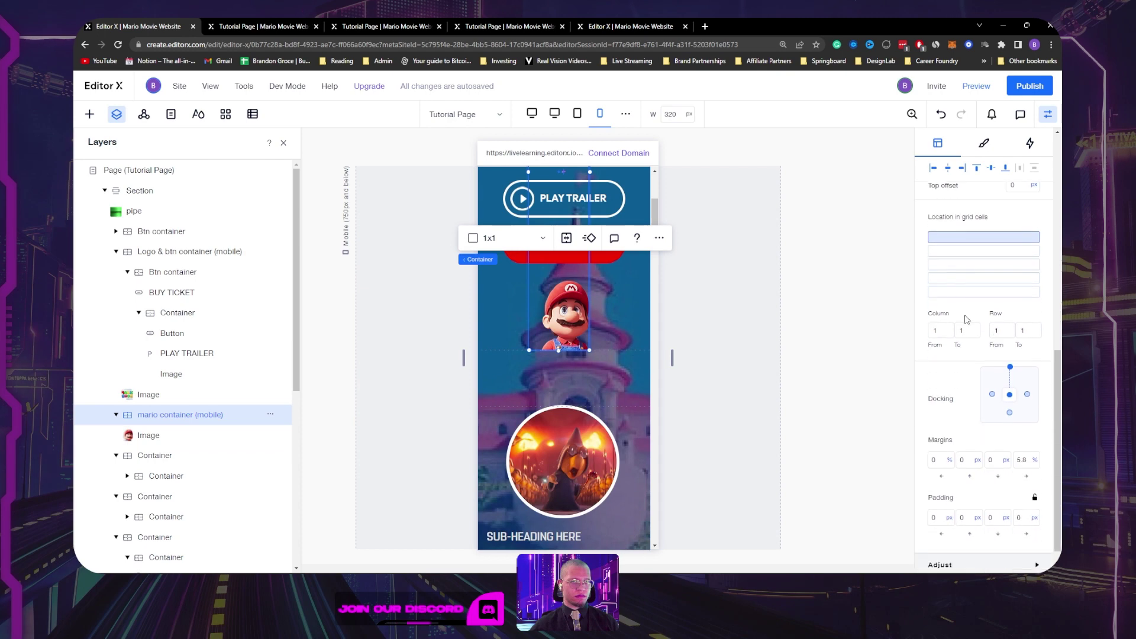
Step: Check the grid row assigned to the outer container of each of the three heading blocks
click(576, 428)
click(633, 429)
scroll(605, 464, down, 4)
click(616, 464)
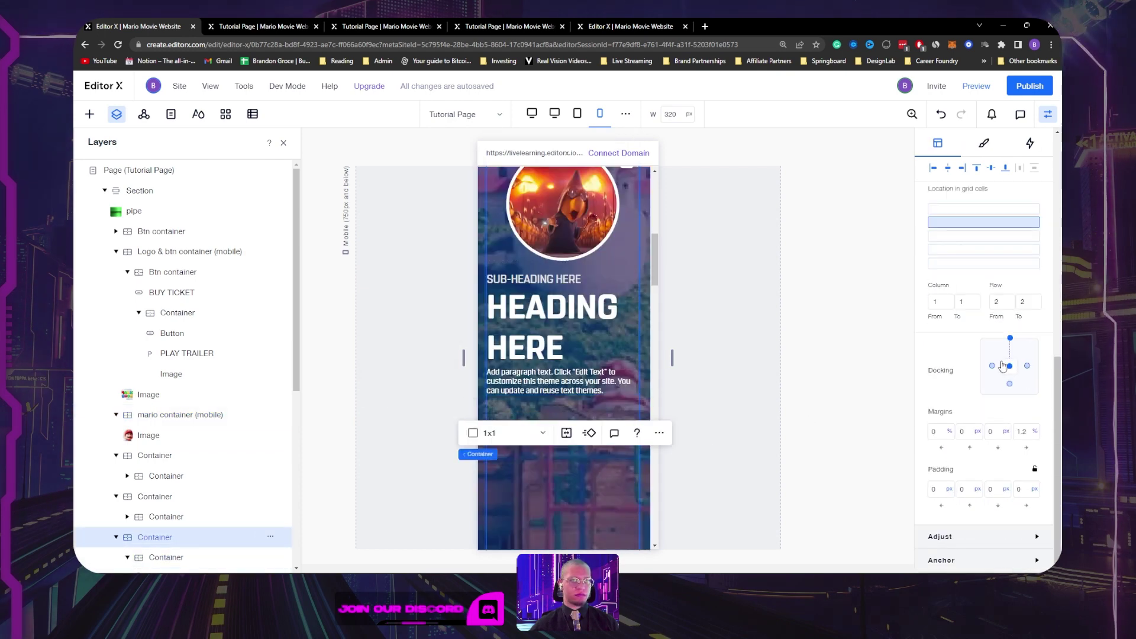
scroll(573, 406, down, 6)
click(634, 423)
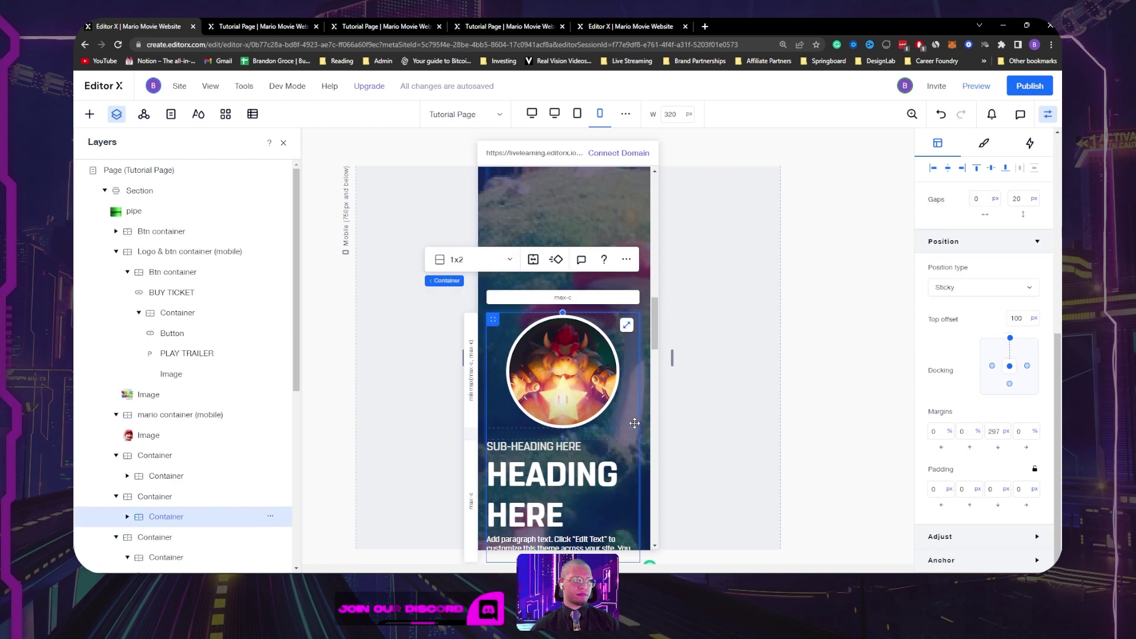
scroll(592, 408, down, 5)
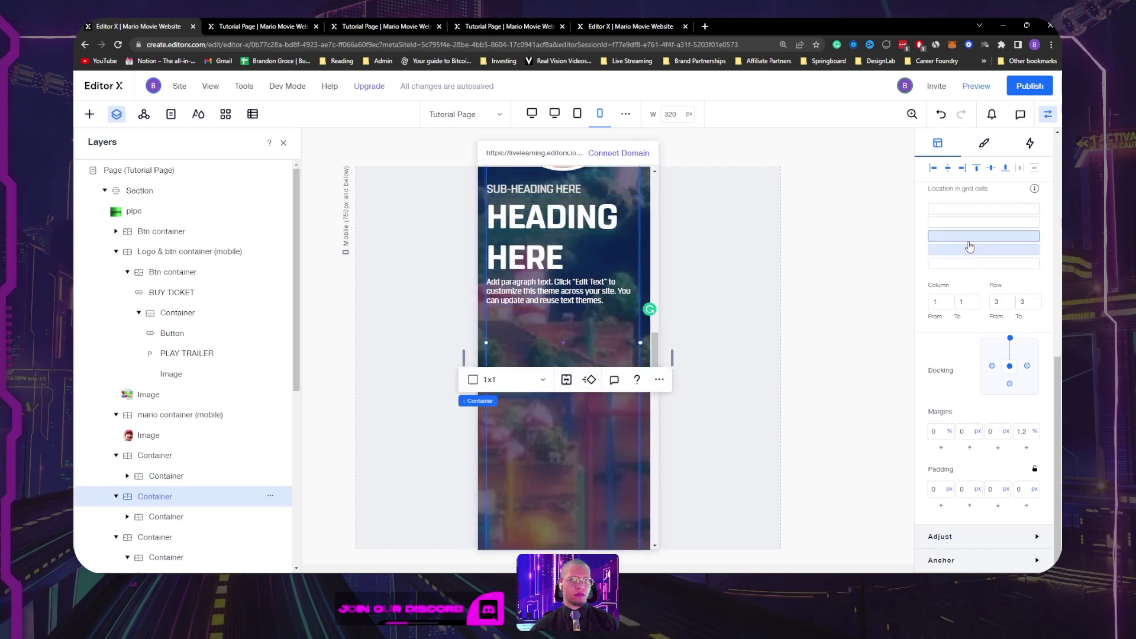
scroll(531, 435, down, 3)
scroll(607, 429, up, 5)
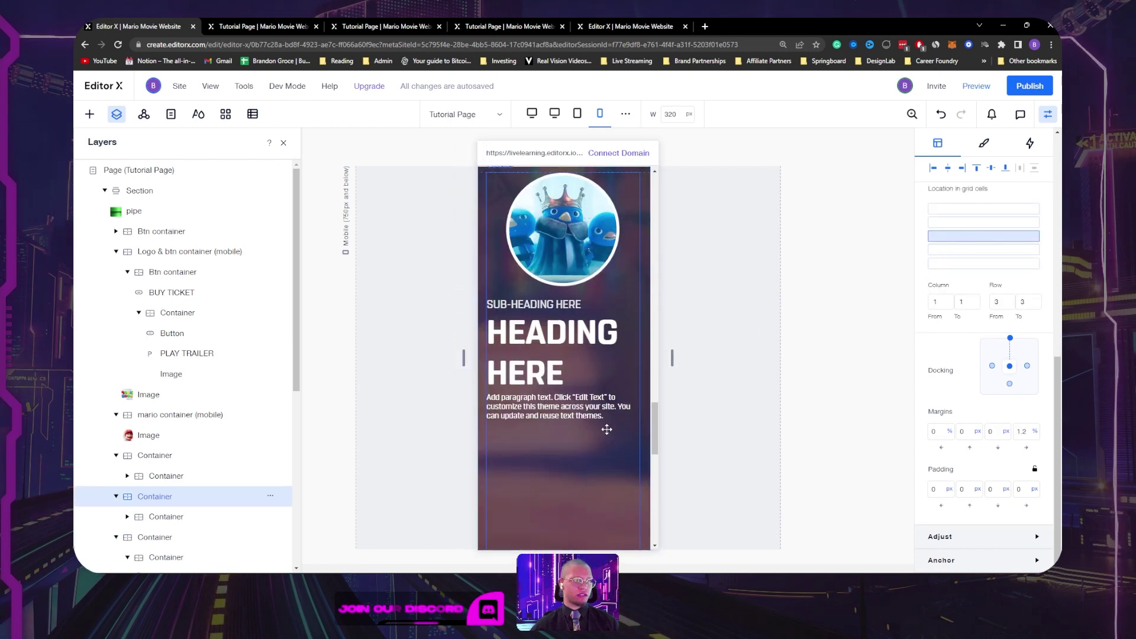
click(618, 458)
Step: Move the release date text container to grid row 5
scroll(600, 445, down, 4)
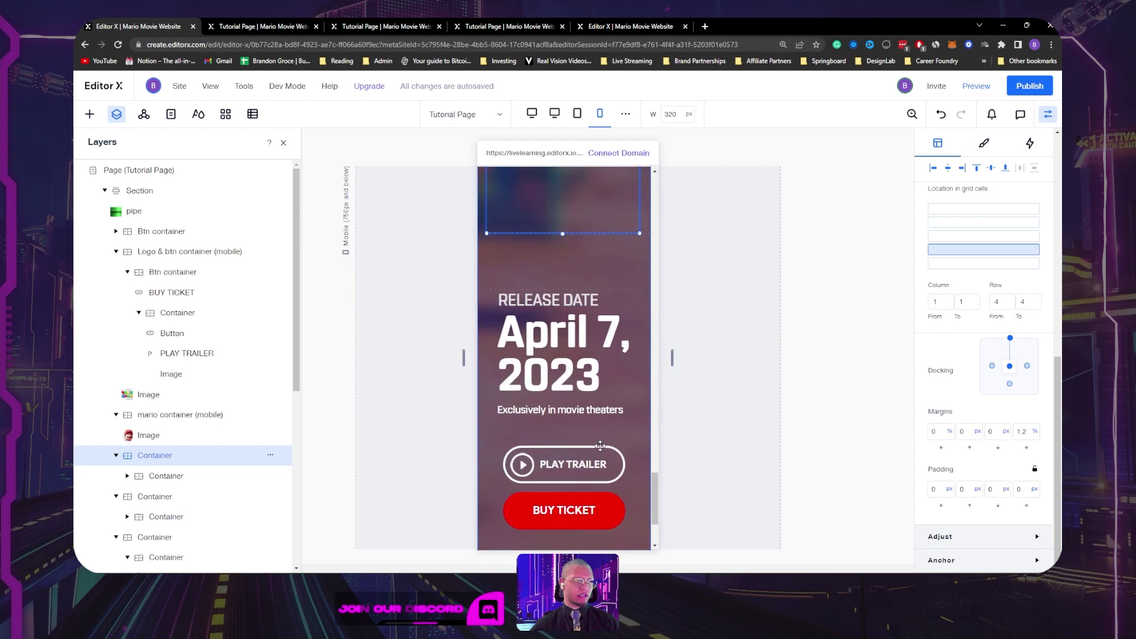
click(633, 398)
click(969, 265)
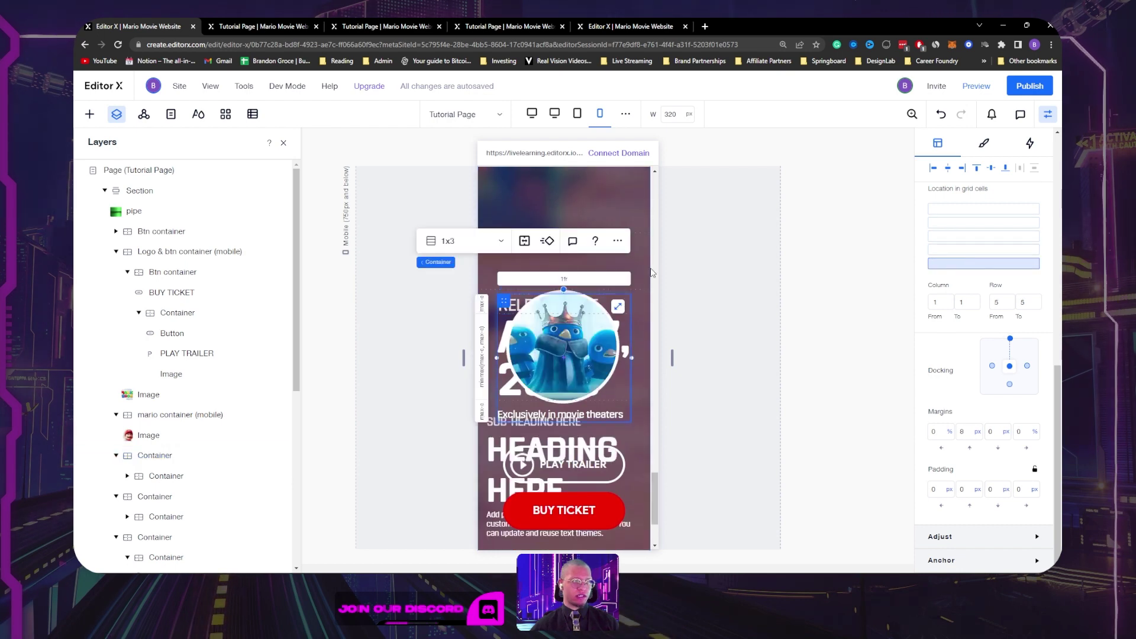
scroll(602, 195, up, 3)
scroll(609, 234, down, 5)
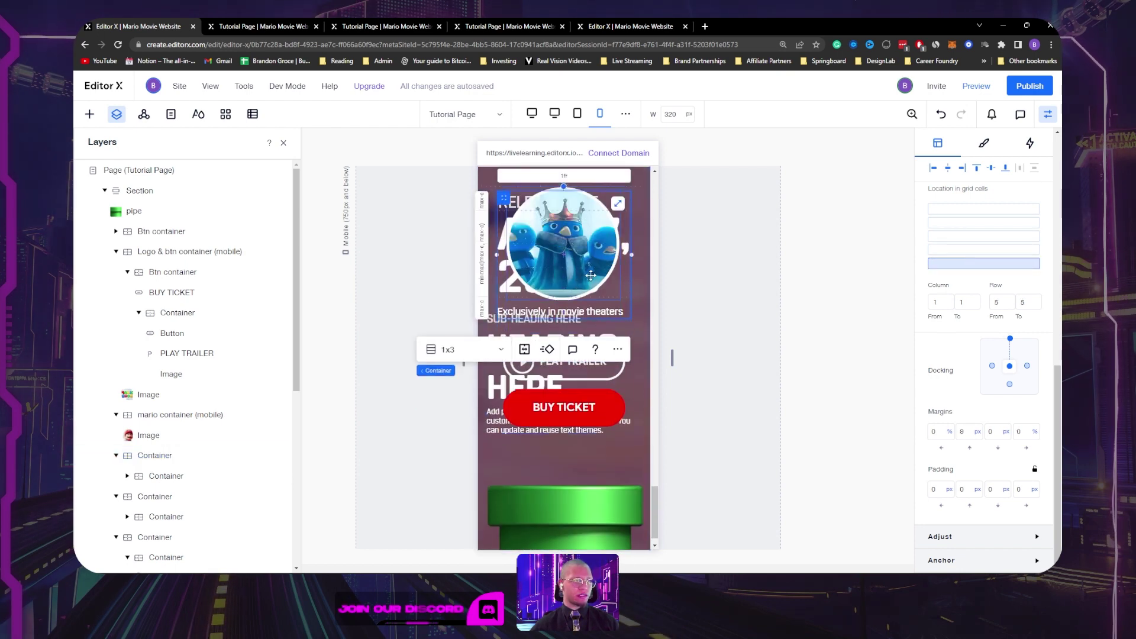
Step: Reassign the penguin heading block's outer container to grid row 4 and centre it horizontally
click(591, 275)
click(490, 489)
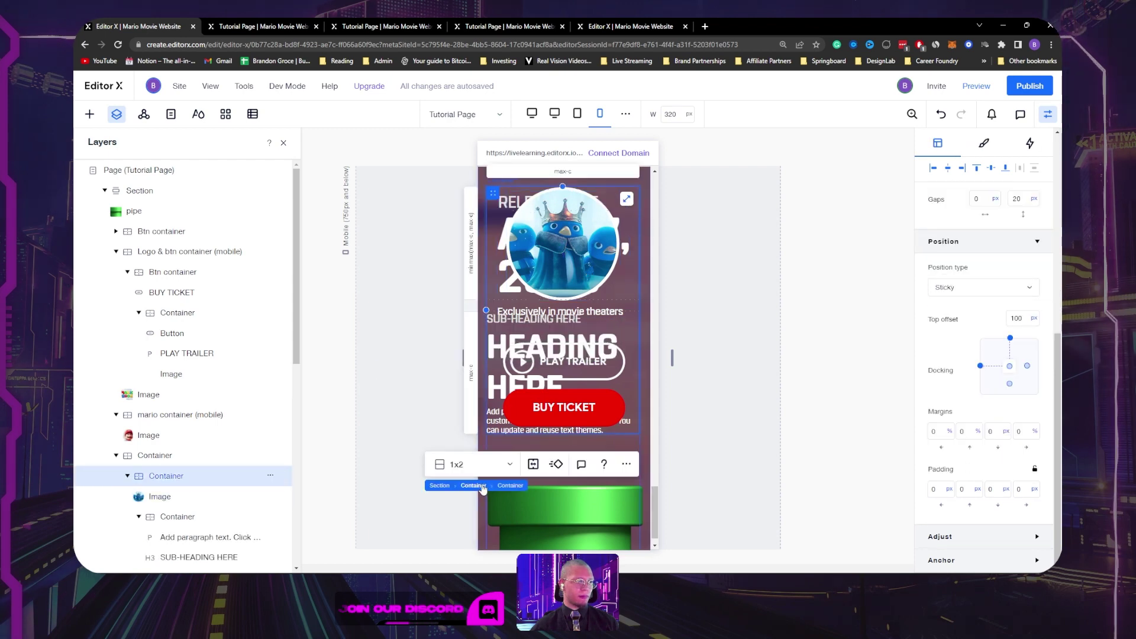
click(481, 486)
click(969, 254)
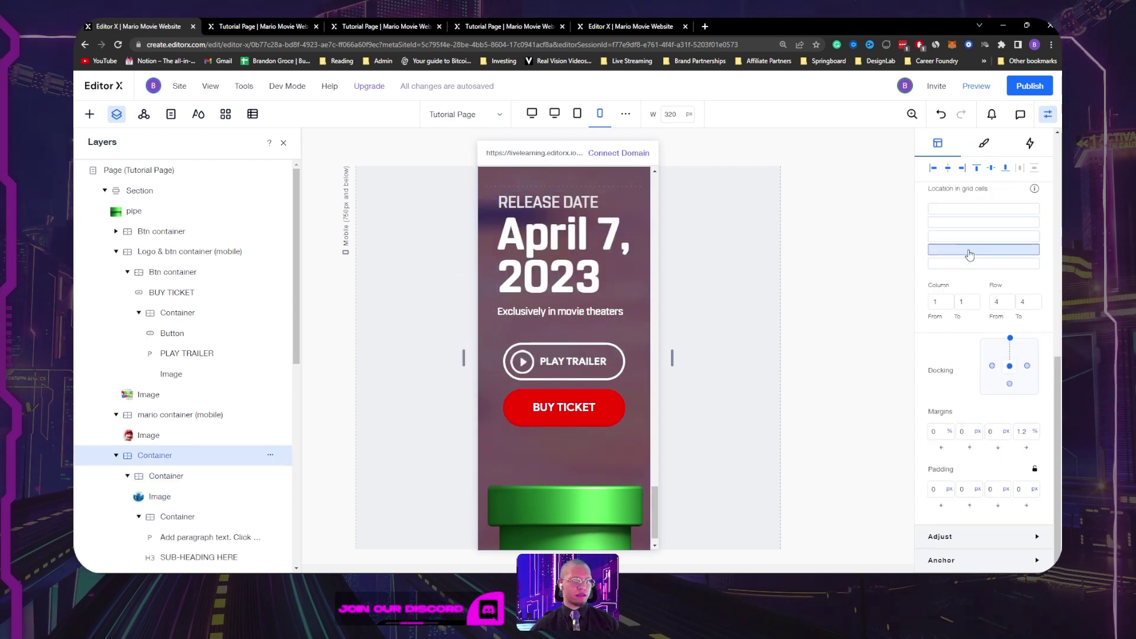
scroll(532, 274, up, 14)
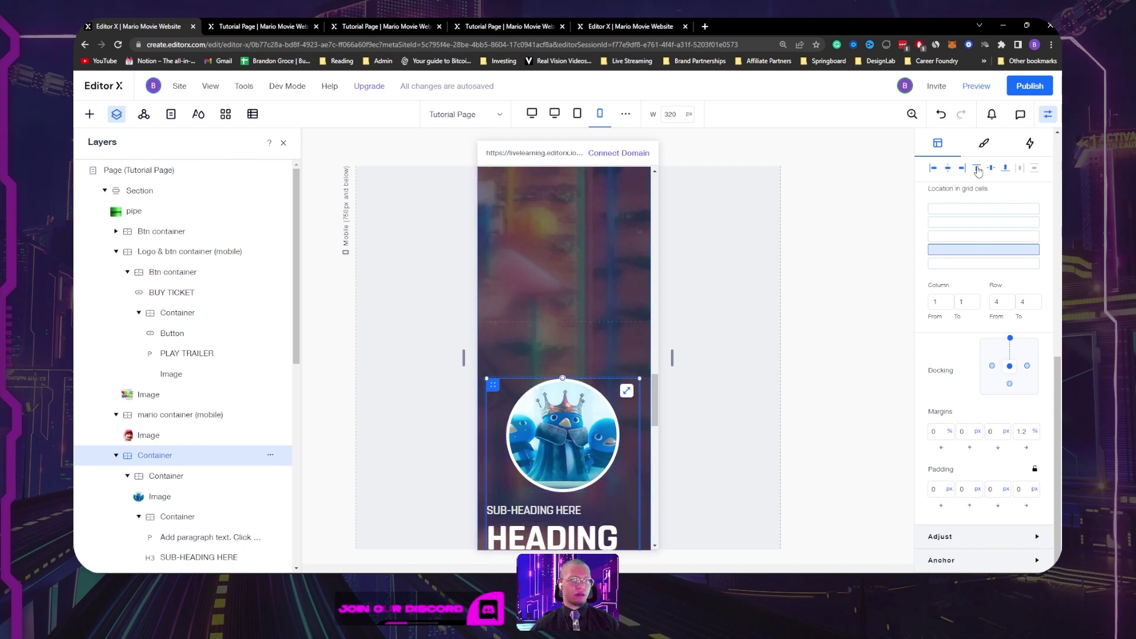
click(948, 168)
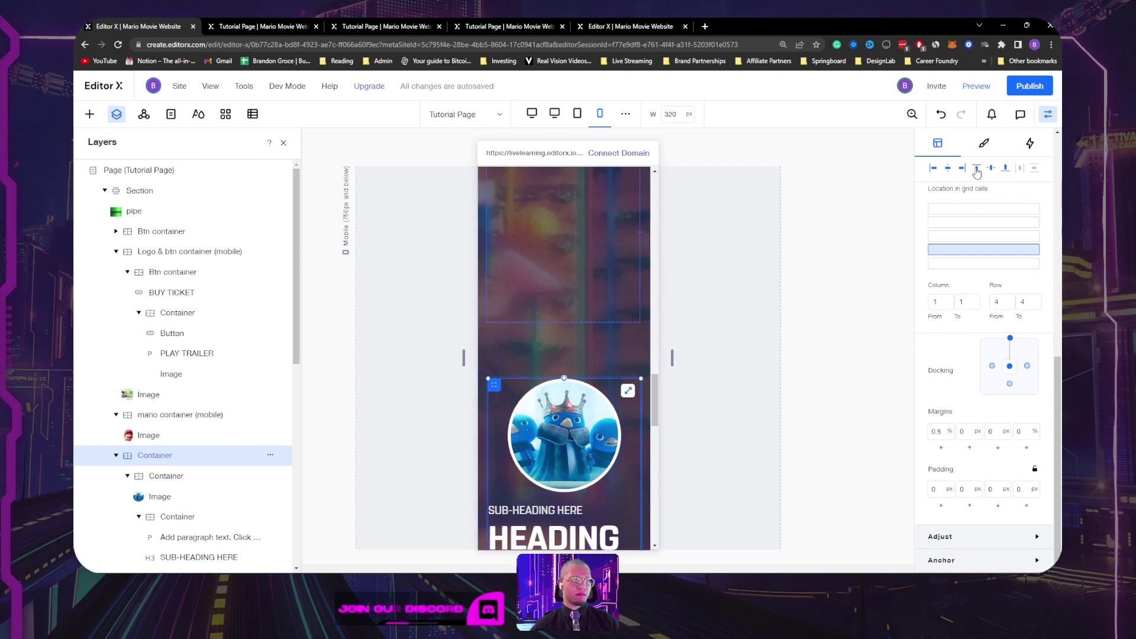
Step: Align the release date text container to the top of its grid row
scroll(541, 350, down, 5)
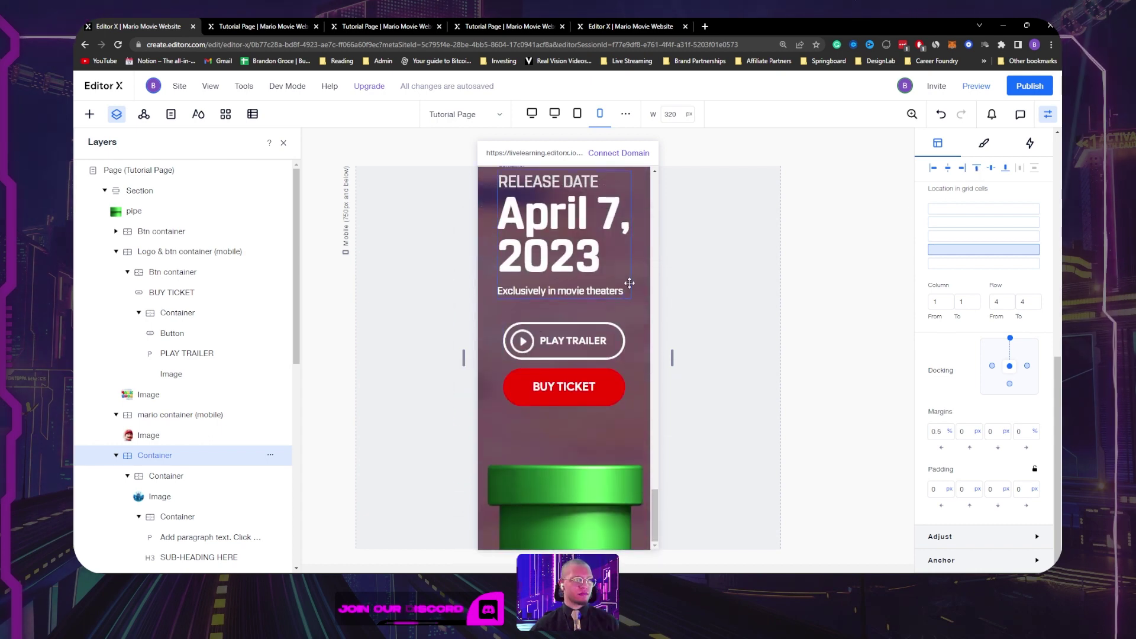
click(629, 283)
click(977, 170)
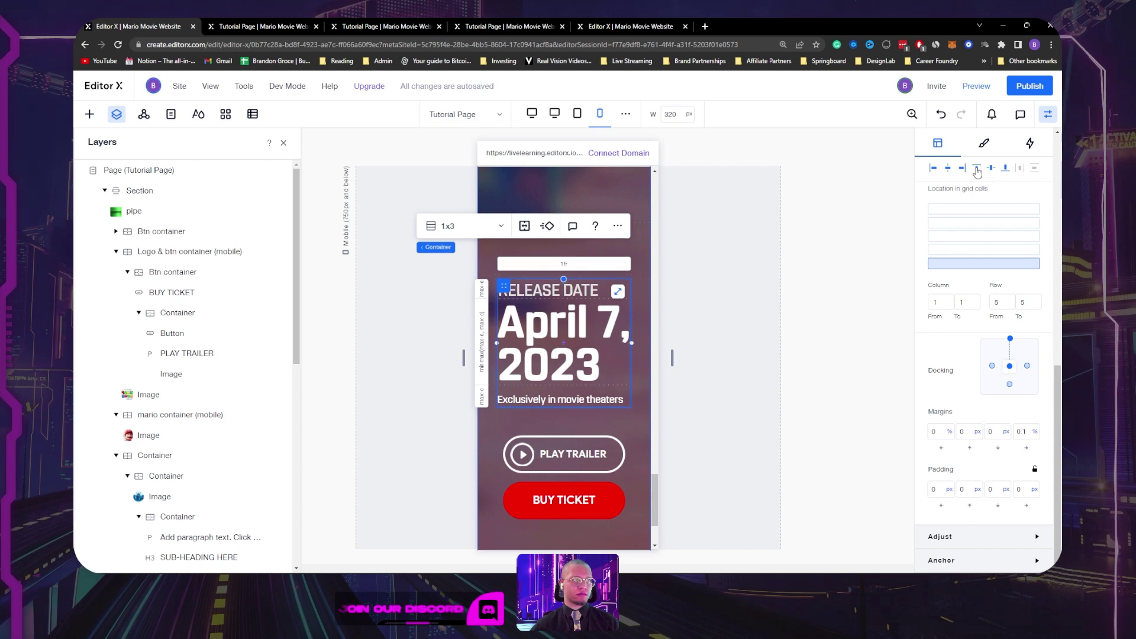
click(978, 170)
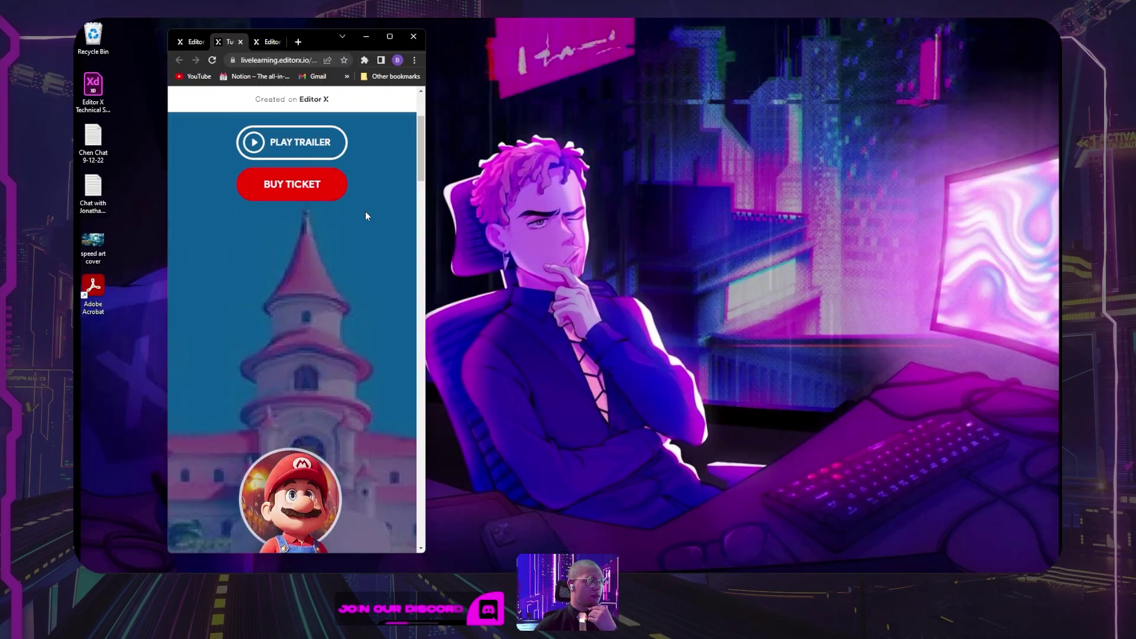
Step: Examine the live mobile page from the hero buttons through the heading blocks to the release date text and pipe
scroll(366, 214, down, 6)
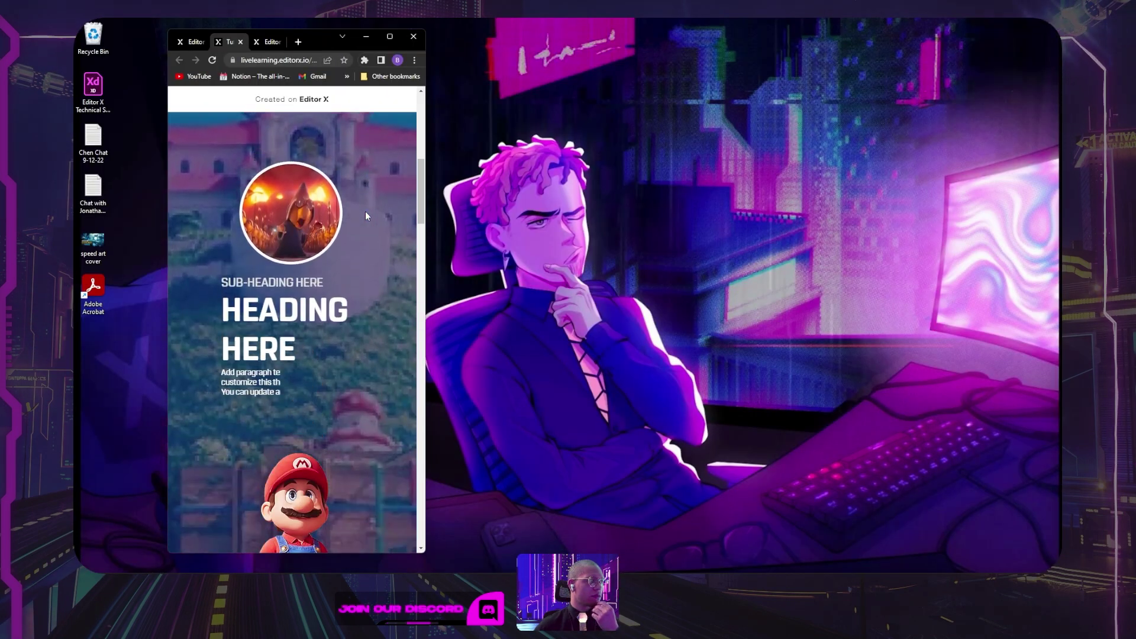
scroll(364, 212, down, 5)
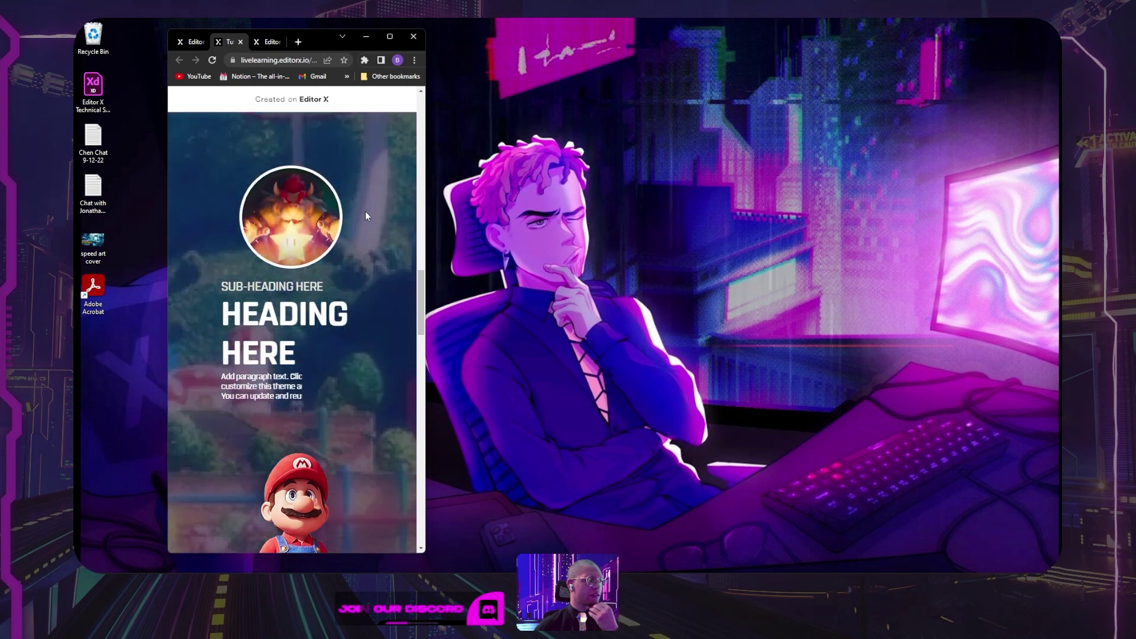
scroll(365, 216, down, 5)
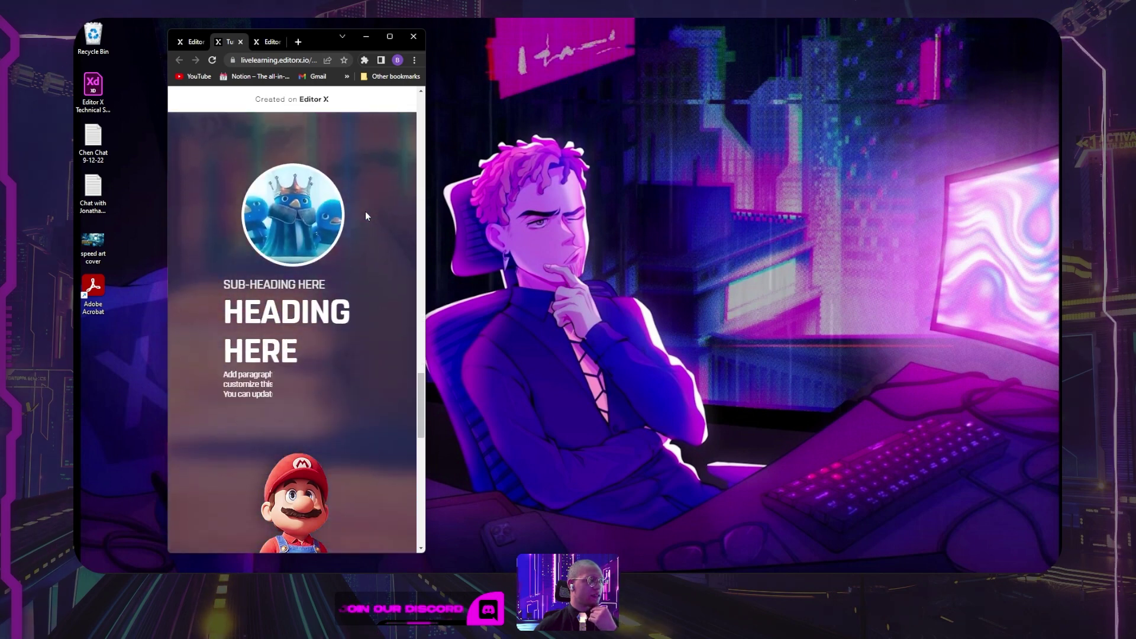
scroll(366, 216, down, 6)
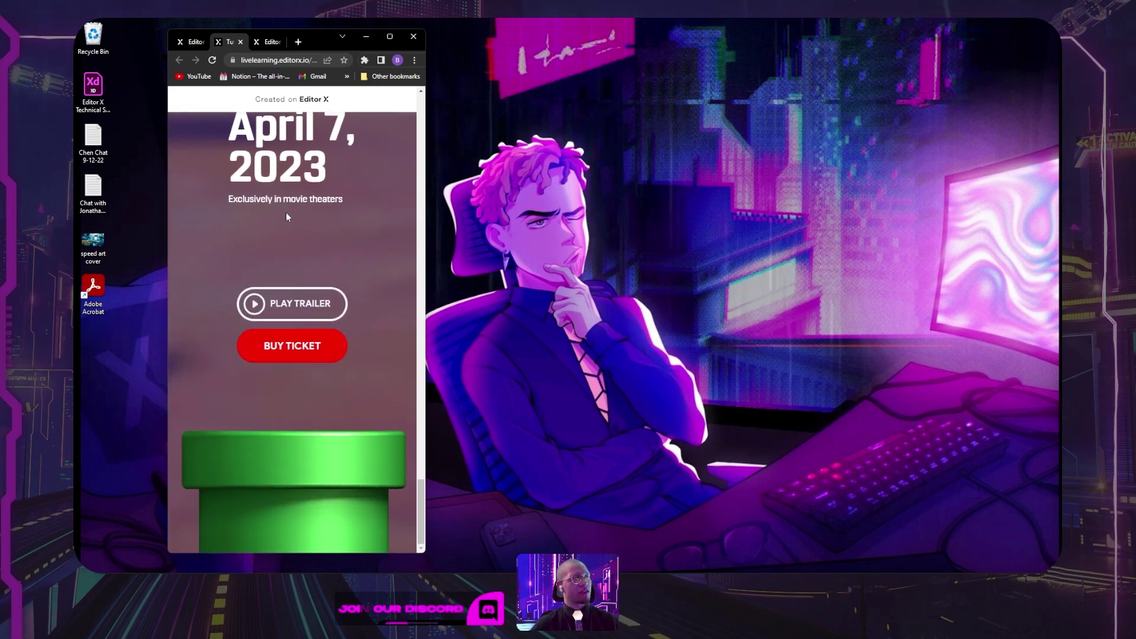
scroll(287, 217, up, 2)
scroll(287, 217, down, 2)
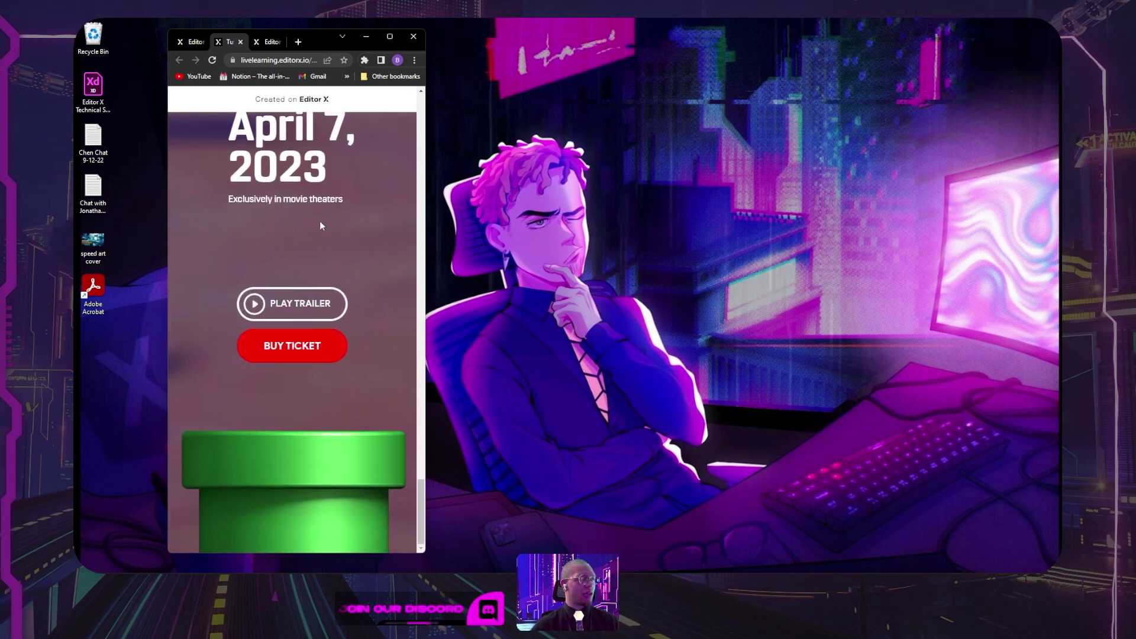
scroll(263, 133, up, 1)
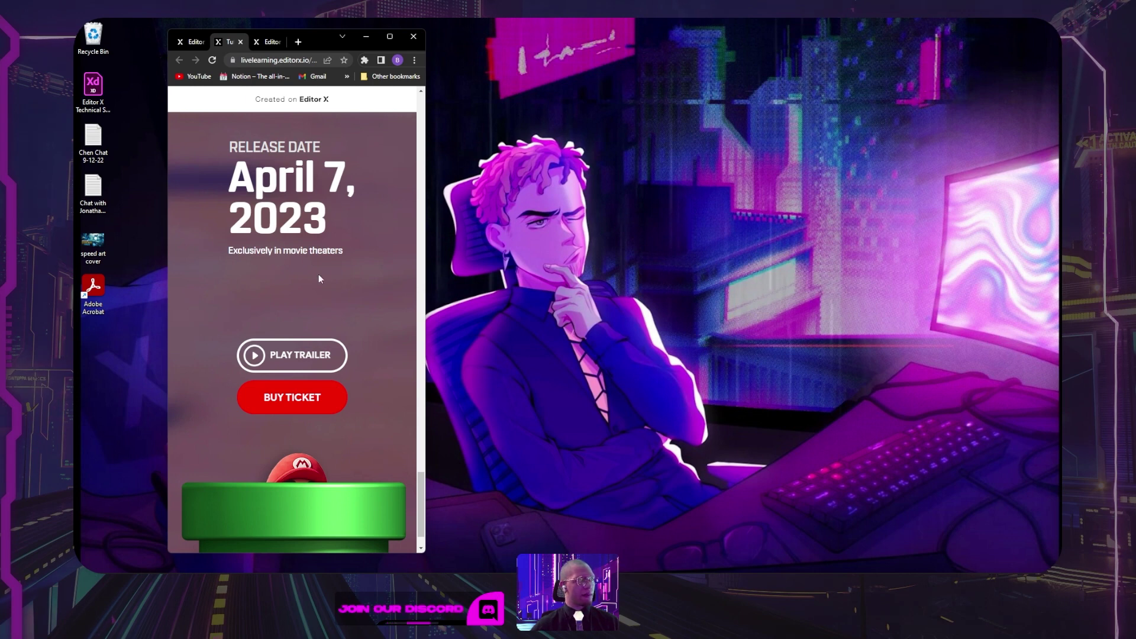
scroll(291, 226, down, 1)
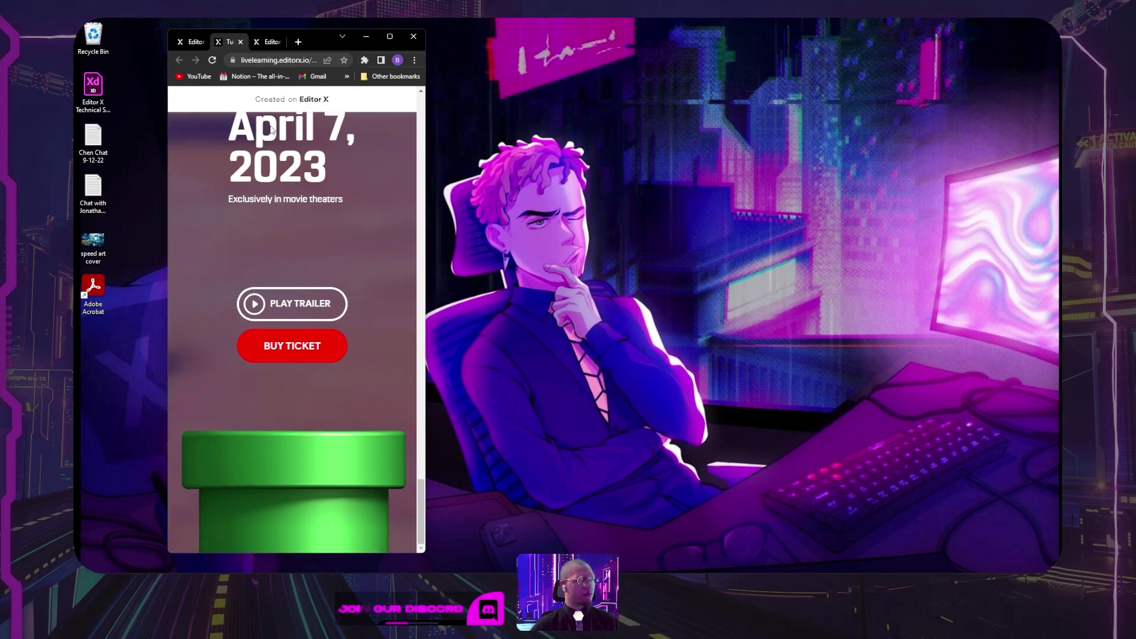
Step: Try a sticky position type on the release date text container
scroll(274, 154, up, 2)
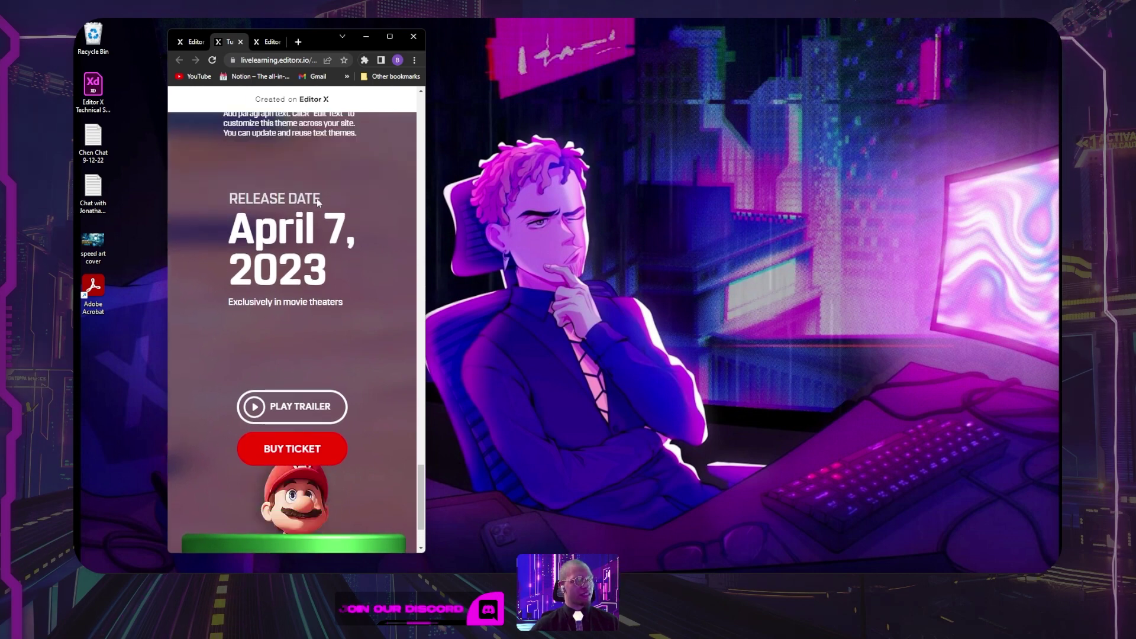
click(389, 36)
click(133, 27)
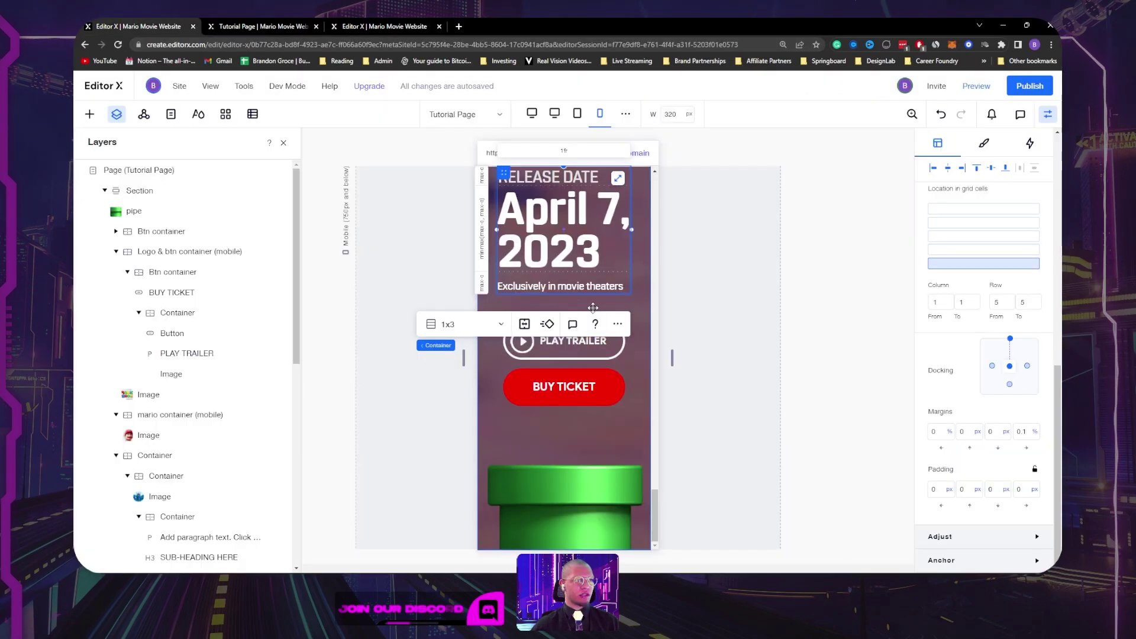
scroll(973, 329, up, 3)
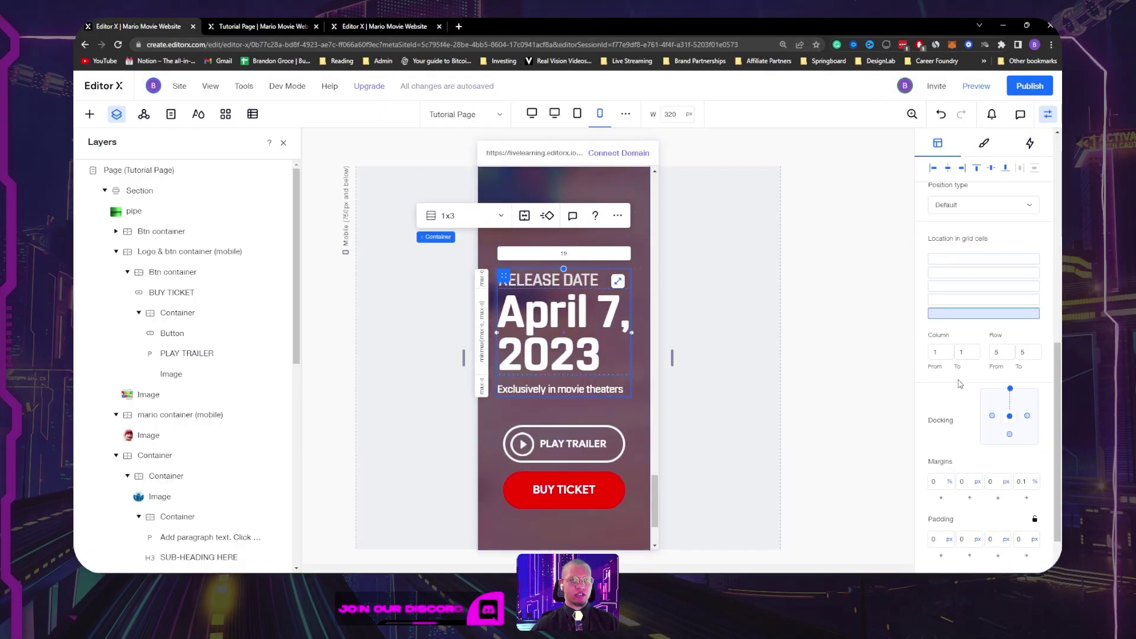
click(971, 310)
click(953, 330)
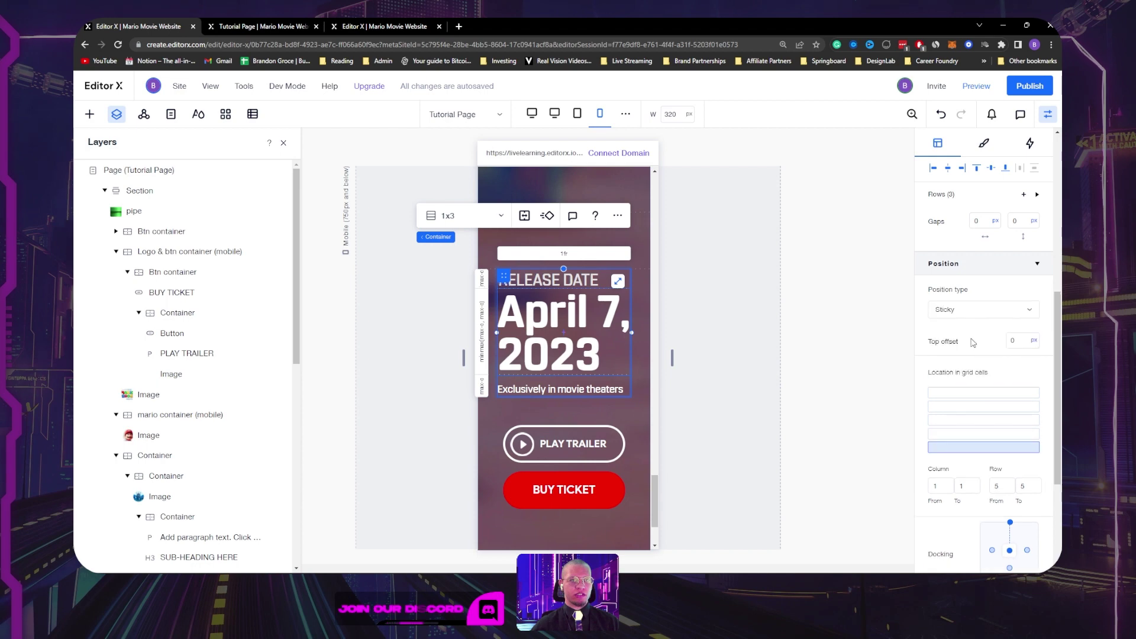
scroll(1000, 355, down, 2)
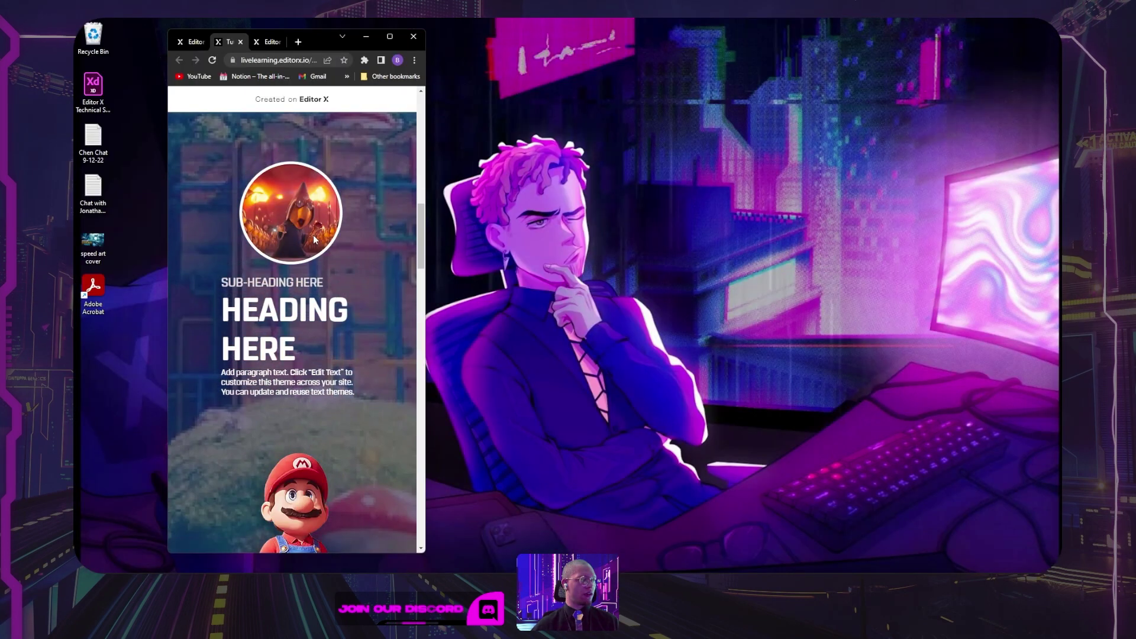
Step: Examine how the release date text, trailer and ticket buttons, and pipe move while scrolling the live mobile page
scroll(313, 239, down, 10)
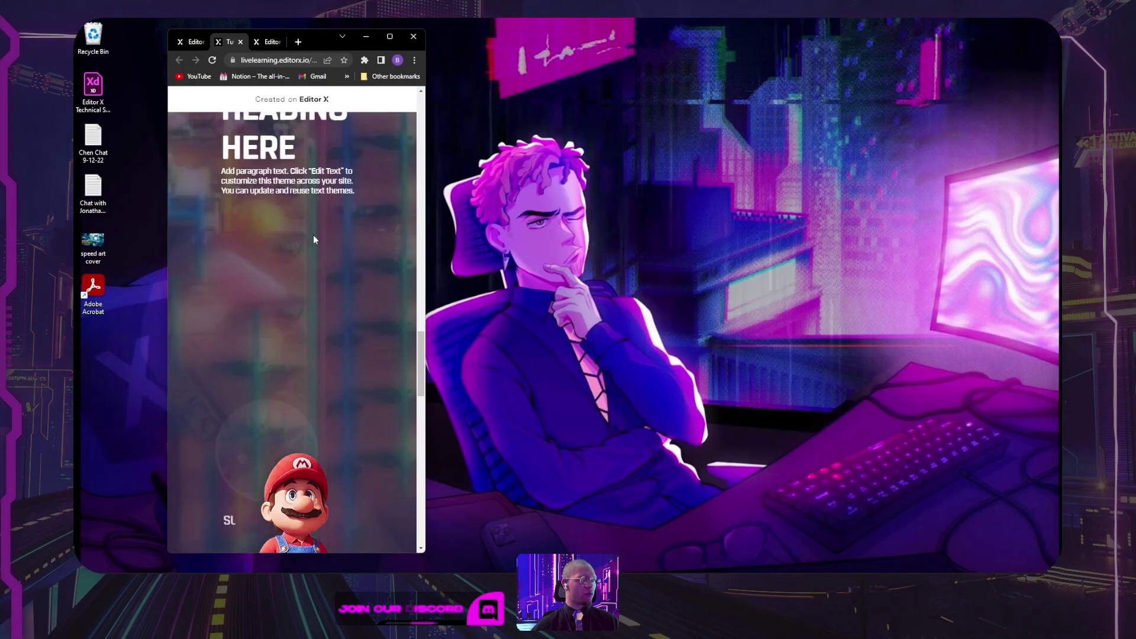
scroll(314, 235, down, 3)
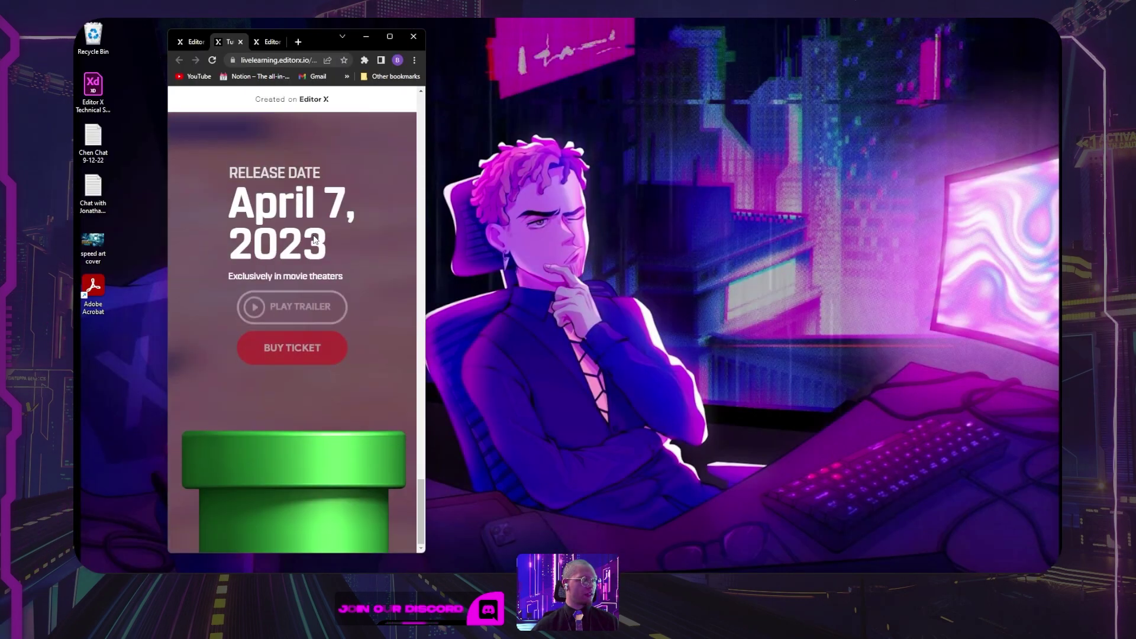
scroll(314, 236, up, 2)
scroll(314, 235, down, 2)
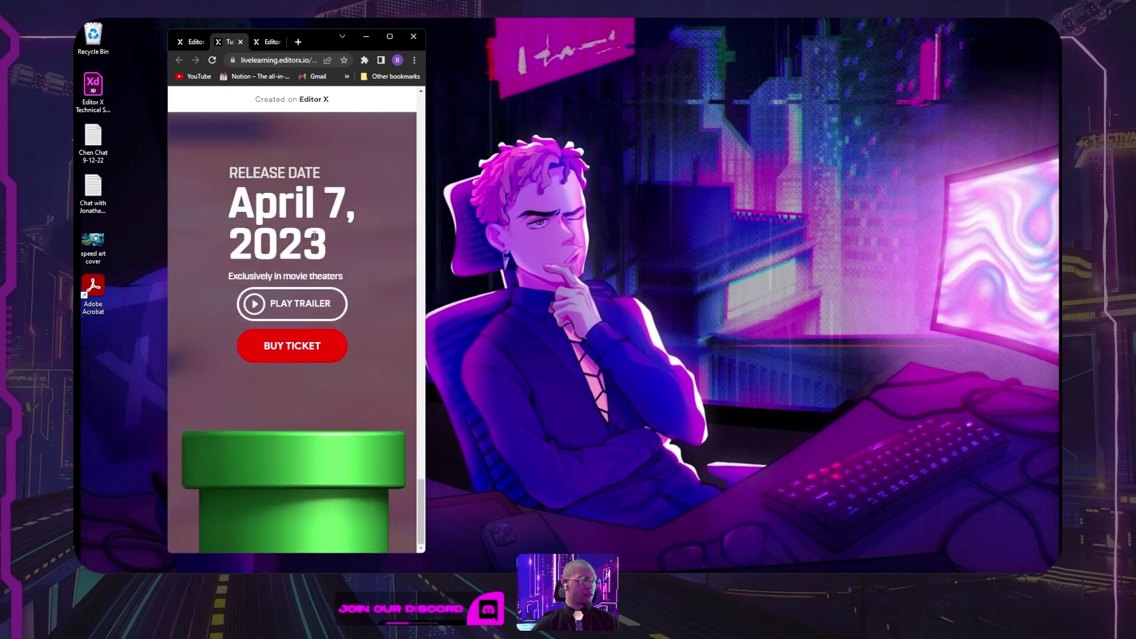
scroll(315, 236, up, 3)
scroll(314, 235, down, 3)
scroll(315, 236, up, 3)
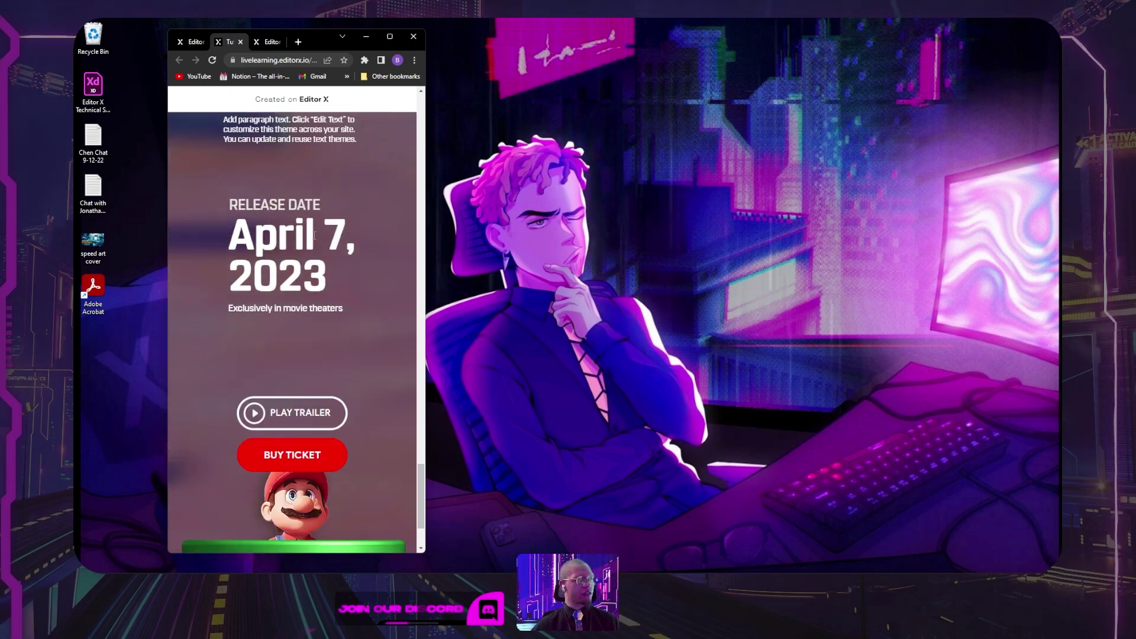
scroll(315, 236, down, 3)
scroll(314, 237, up, 1)
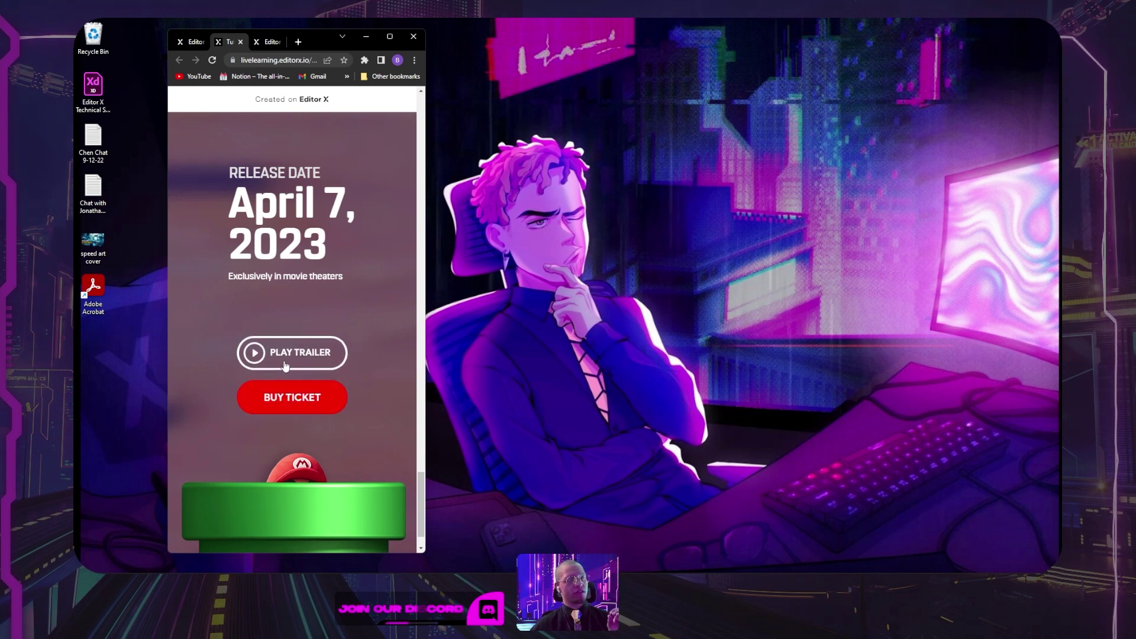
scroll(285, 367, down, 1)
scroll(285, 366, up, 2)
scroll(285, 366, down, 2)
scroll(285, 367, up, 1)
scroll(286, 367, down, 1)
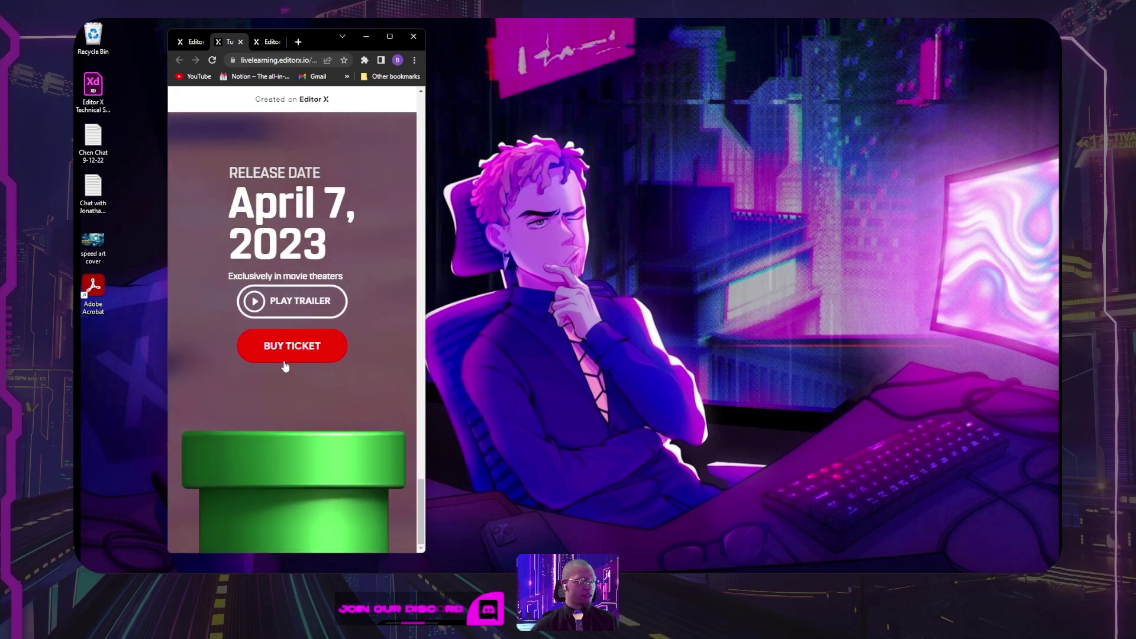
scroll(285, 366, up, 1)
scroll(285, 367, down, 1)
scroll(285, 366, up, 1)
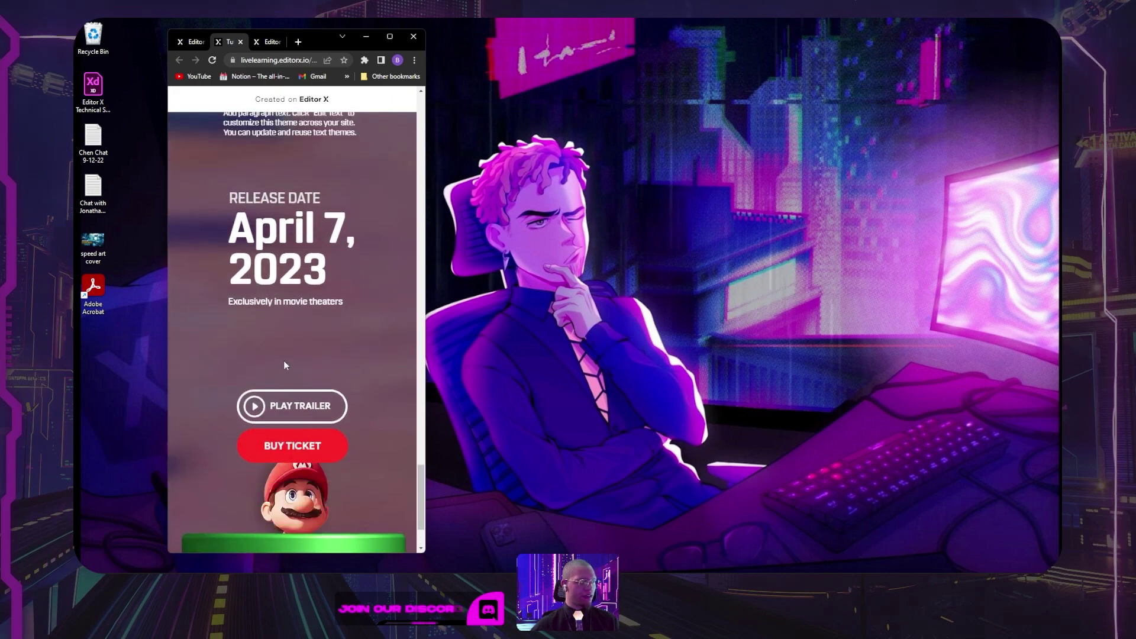
scroll(284, 366, up, 1)
Step: Undo the release date text container's sticky position and stack it together with the trailer and ticket button container
click(391, 38)
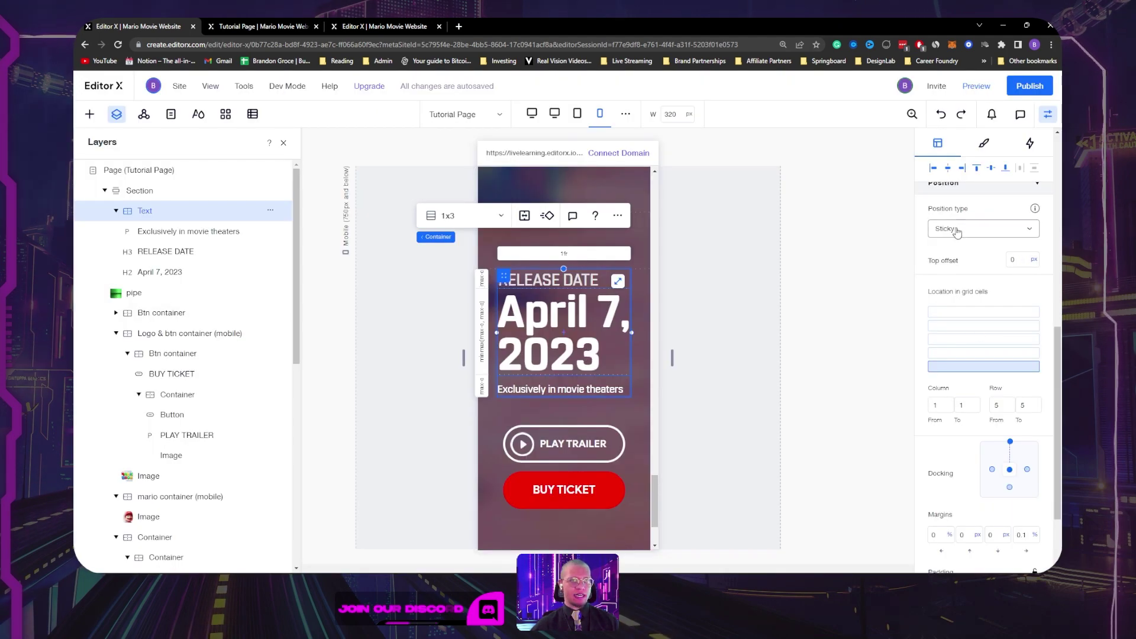
key(ctrl+z)
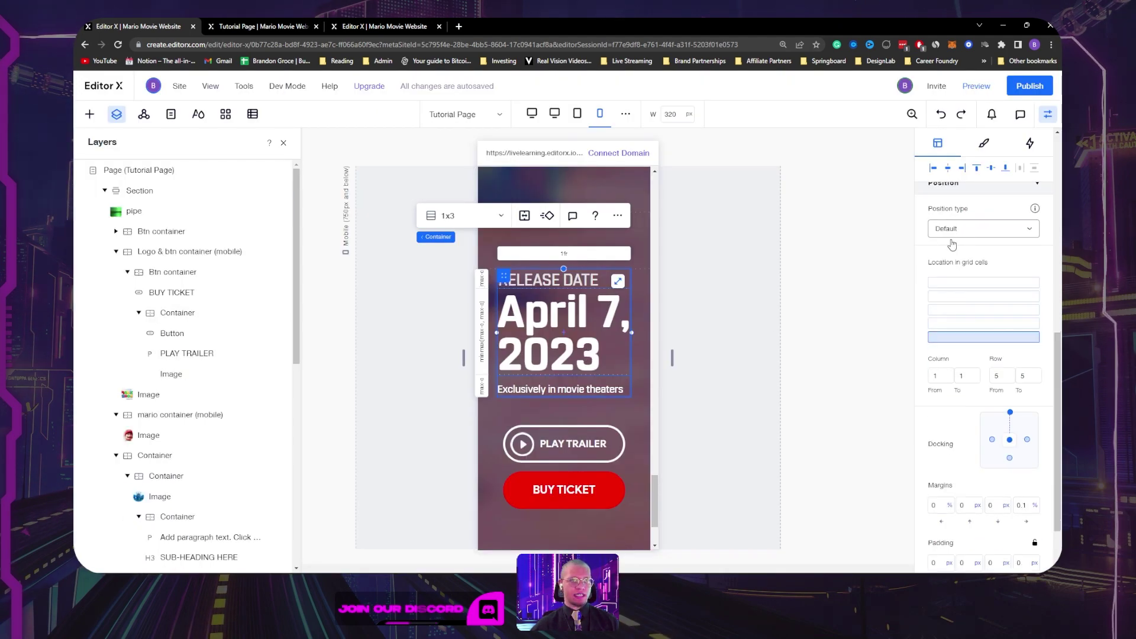
shift+click(605, 469)
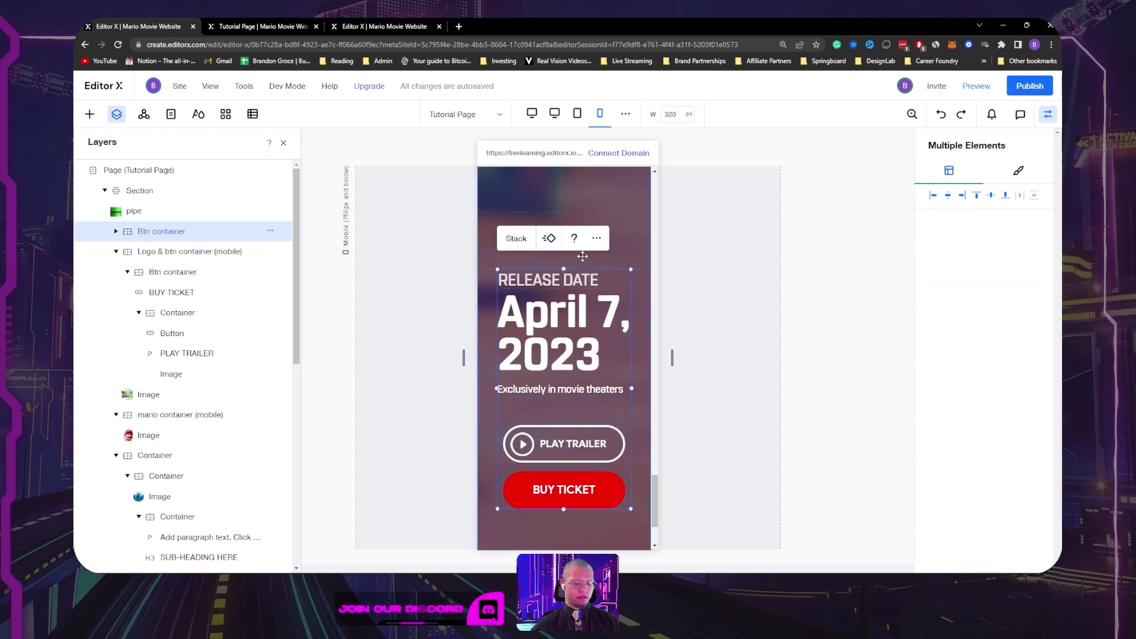
click(516, 238)
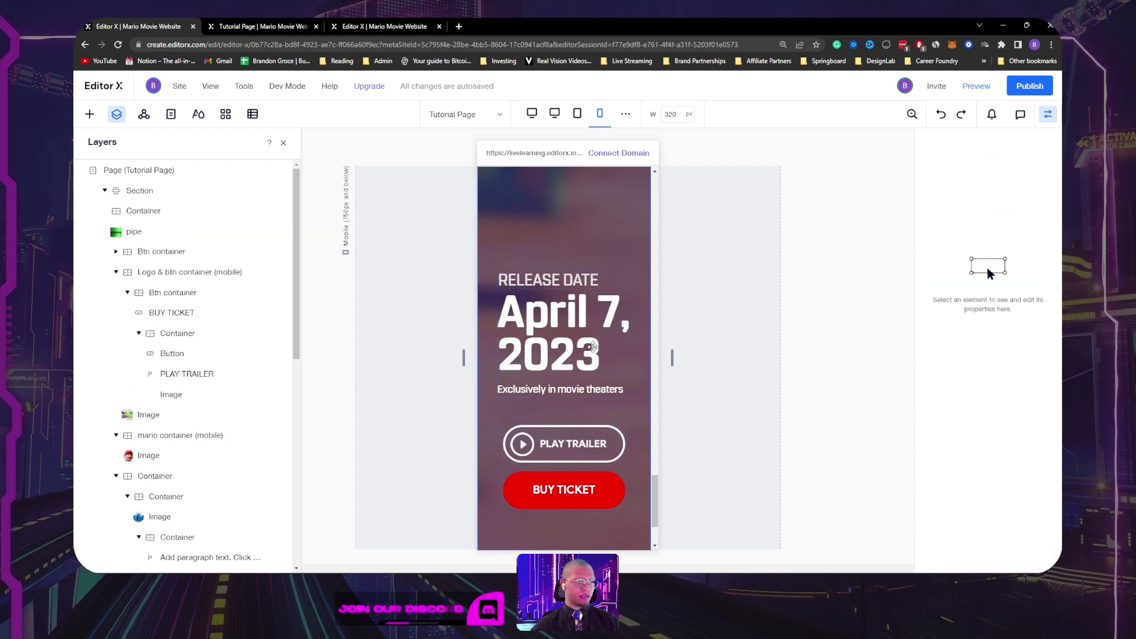
Step: Place the stacked release date and button container only in grid row 5 and dock it to the top
scroll(980, 343, down, 6)
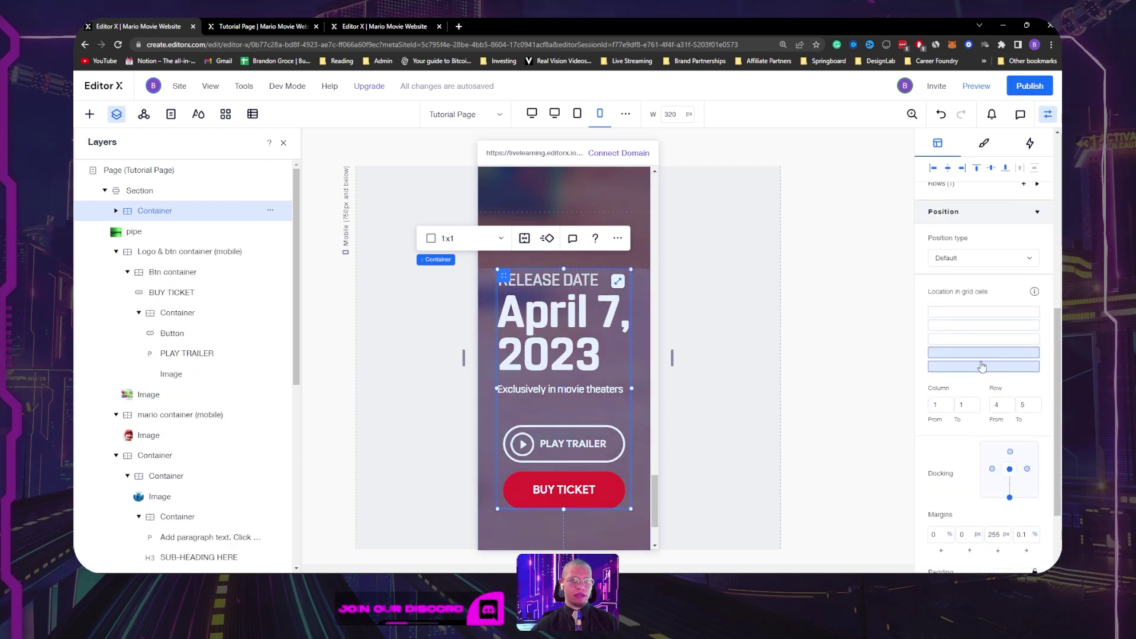
click(982, 368)
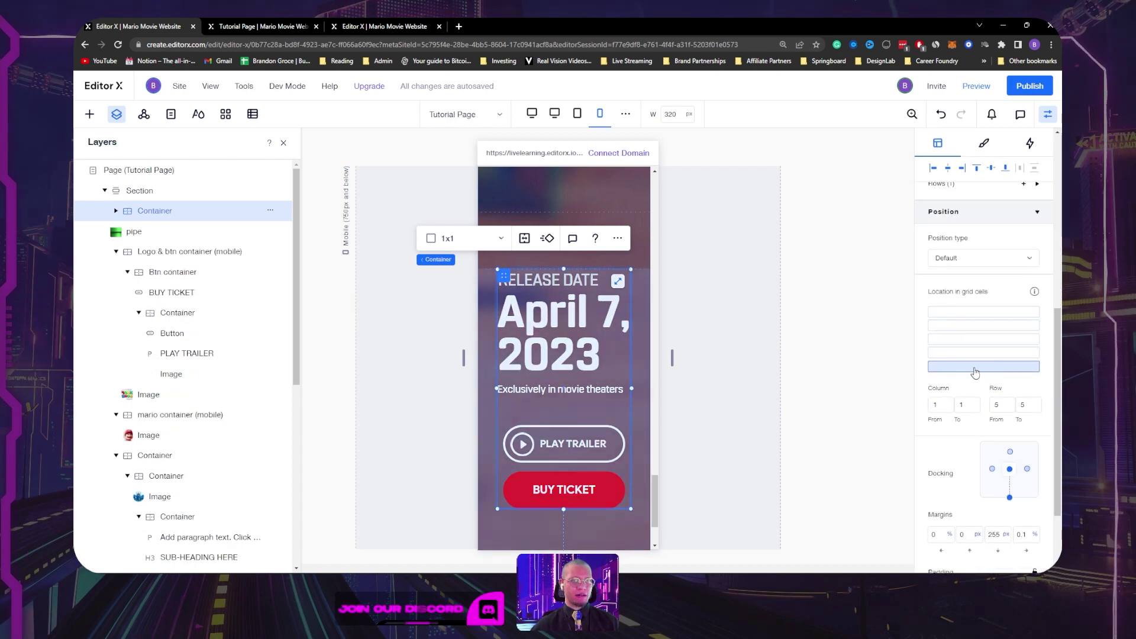
scroll(960, 401, down, 2)
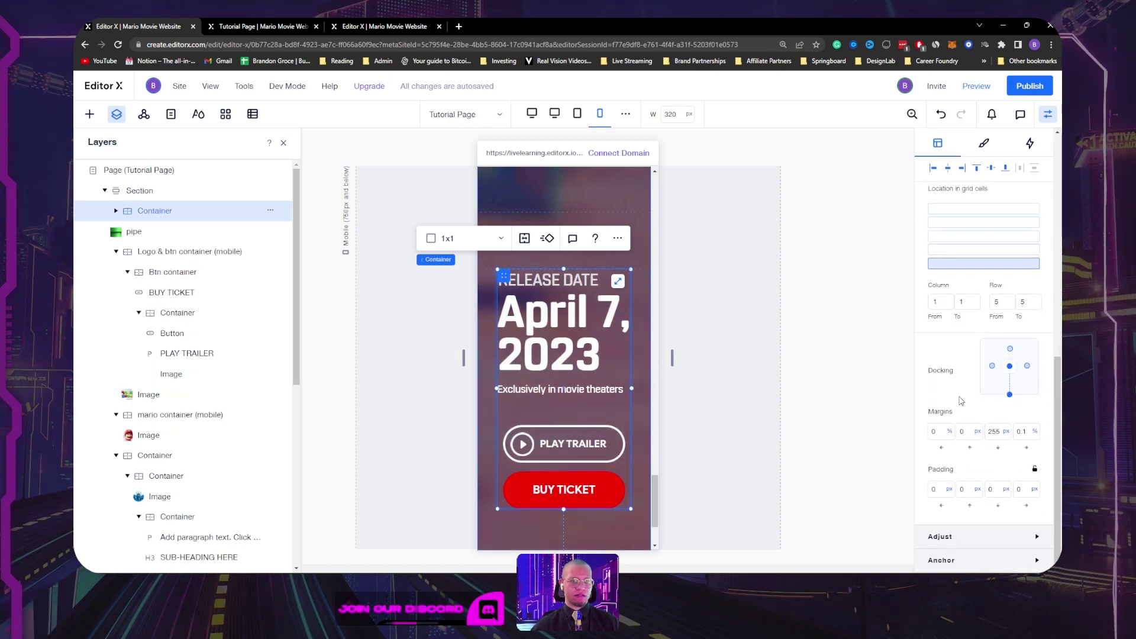
click(1011, 348)
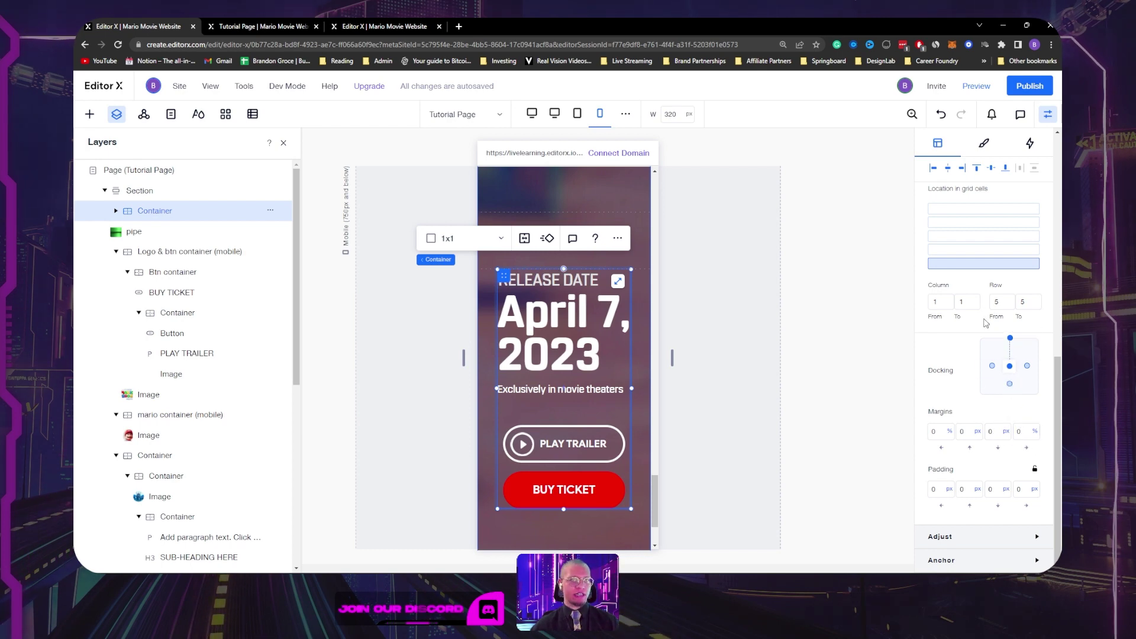
Step: Make the stacked release date and button container sticky with a top offset of 90 px
scroll(986, 322, up, 4)
click(984, 365)
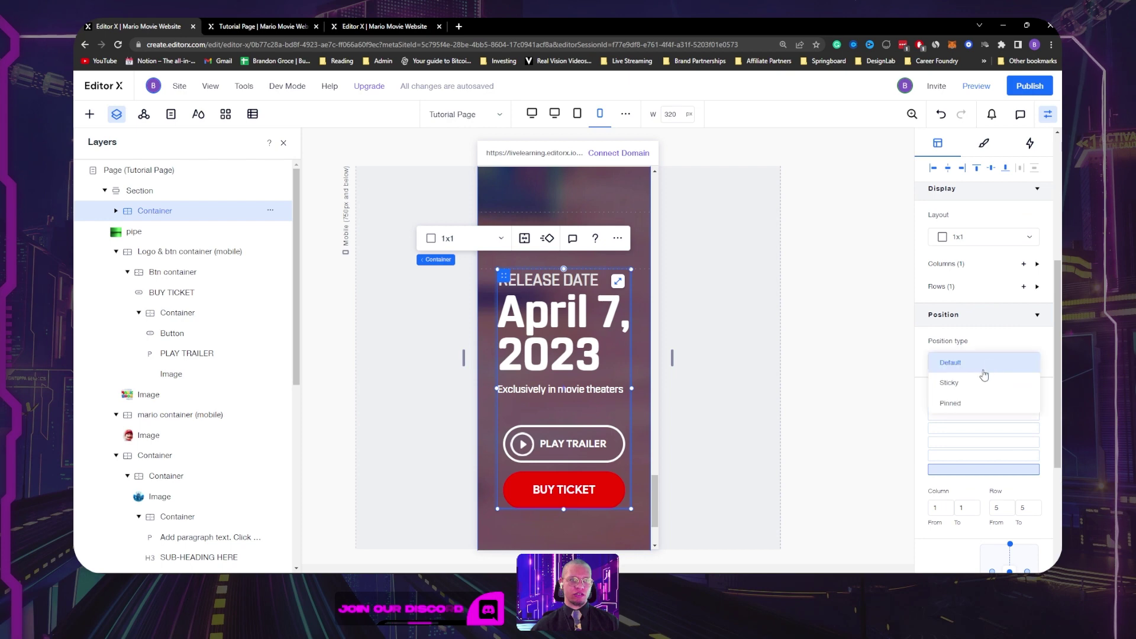
click(949, 383)
scroll(1023, 261, down, 3)
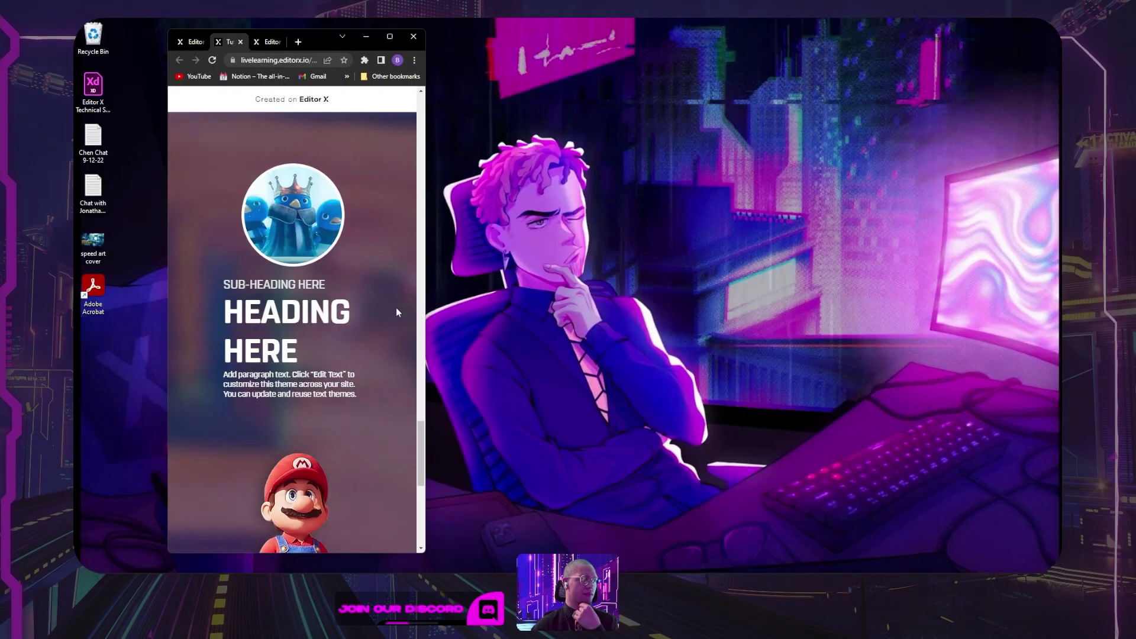
Step: Centre the release date text container horizontally inside the stacked container
scroll(396, 307, down, 5)
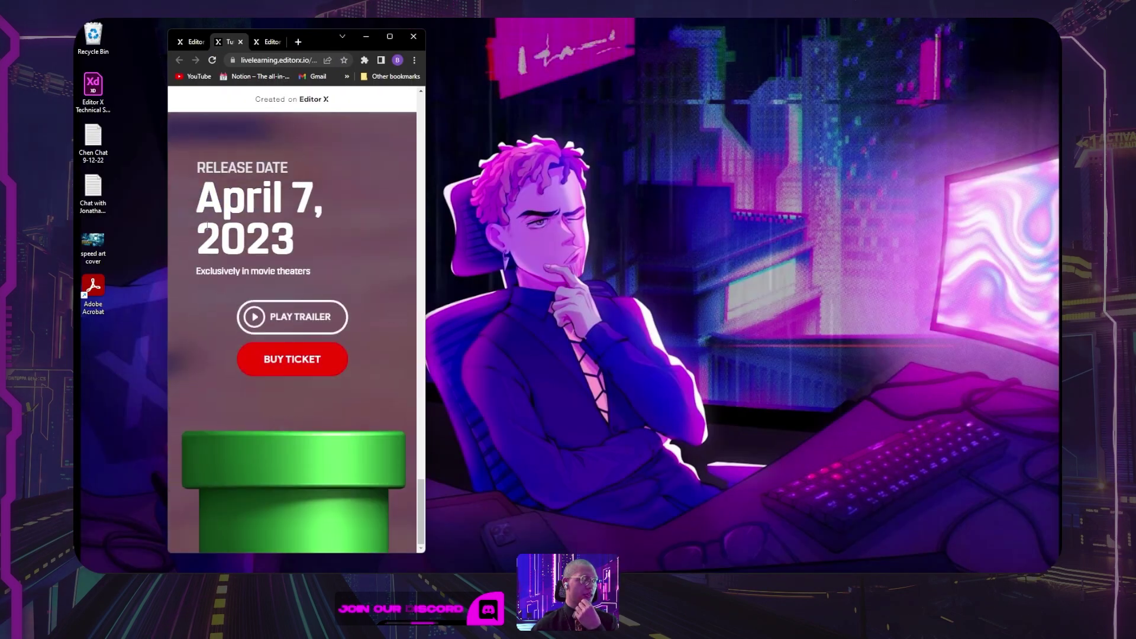
drag(202, 170, 299, 249)
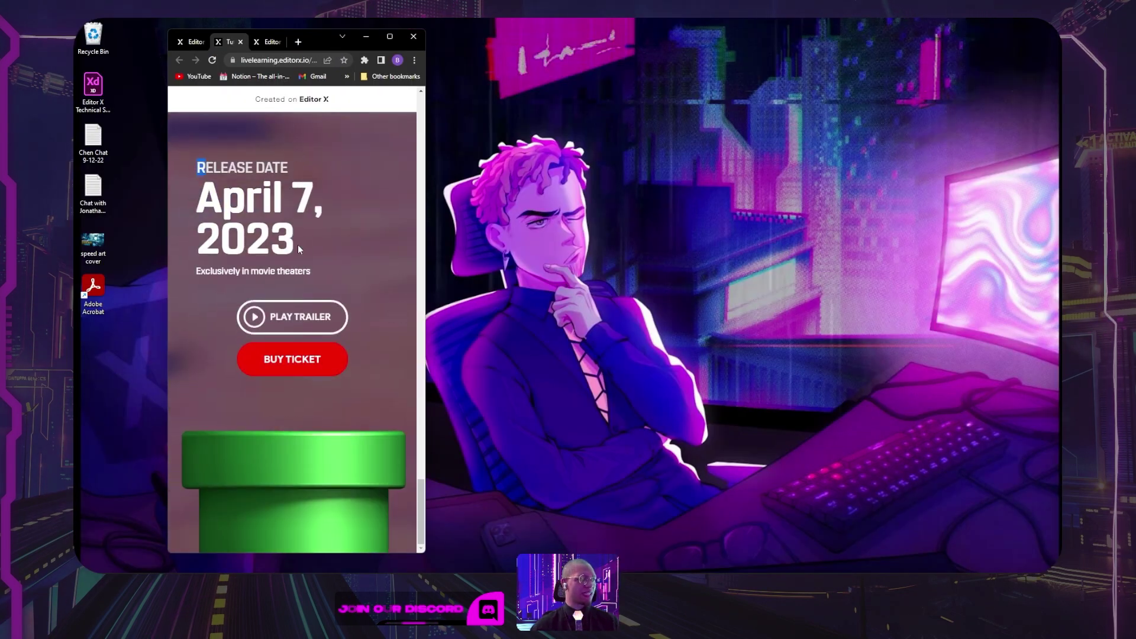
click(383, 39)
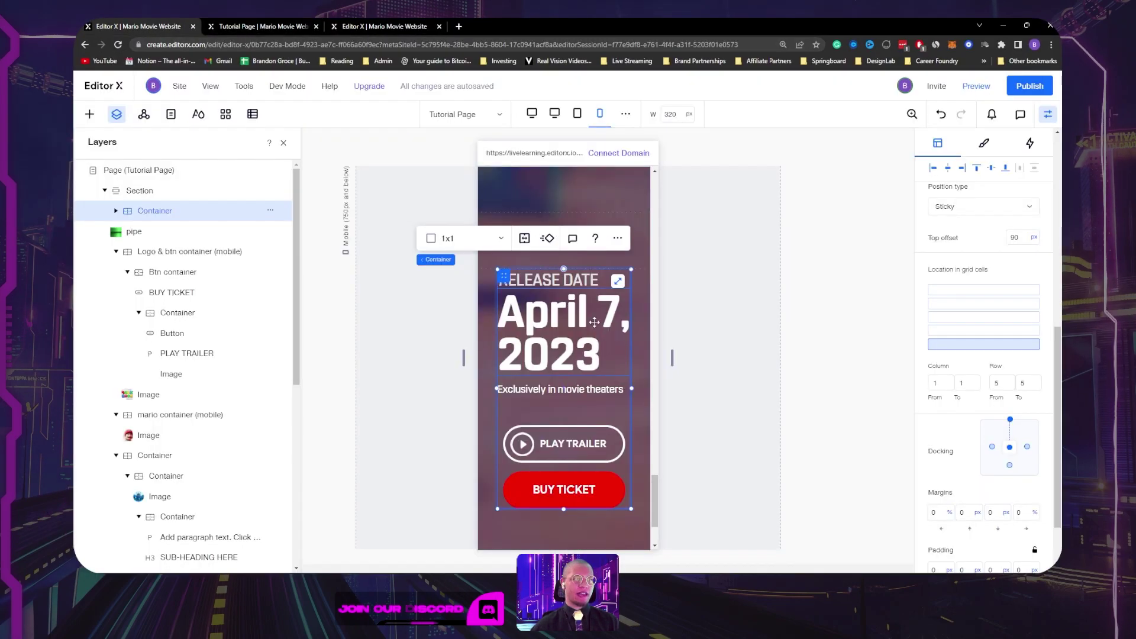
click(610, 302)
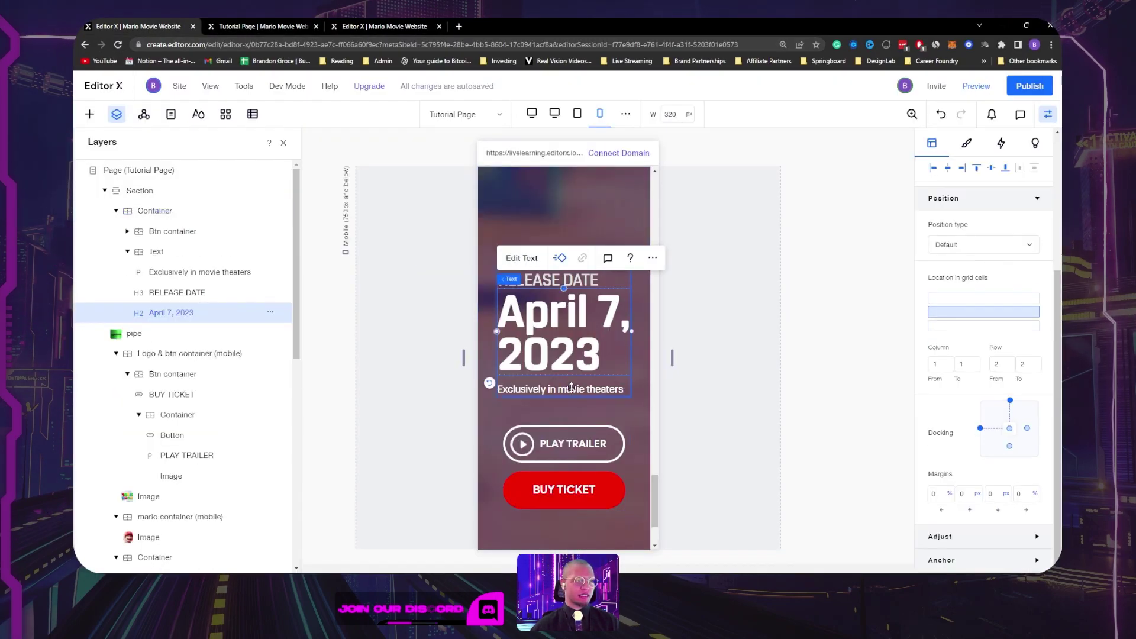
click(168, 256)
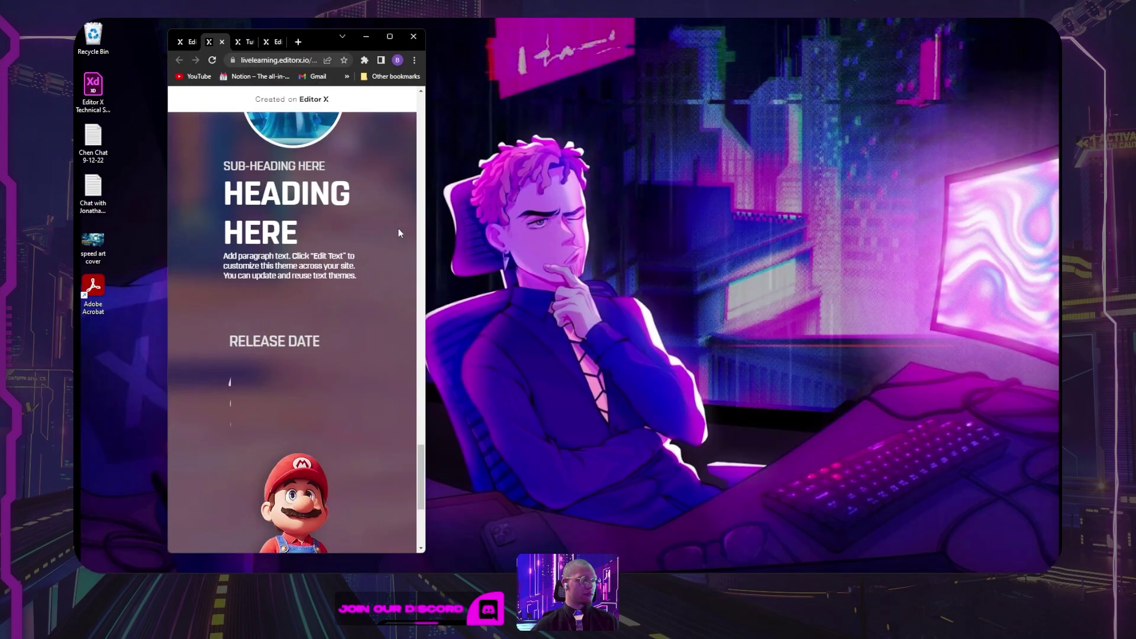
Step: Check the live mobile page from the release date section back up to the first heading block
scroll(399, 228, down, 3)
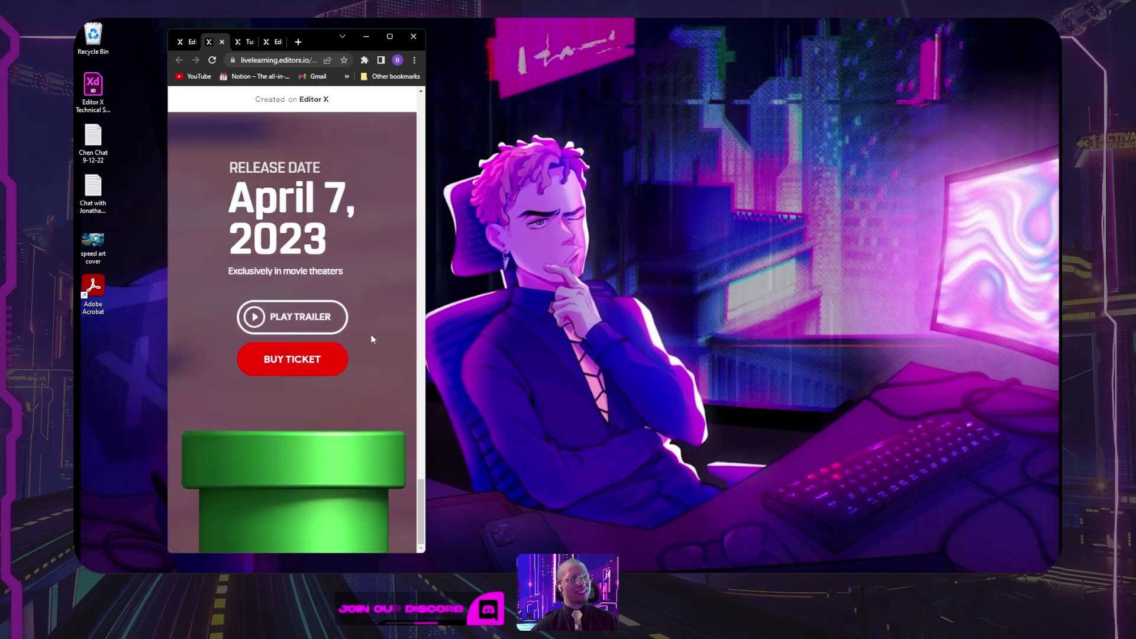
scroll(373, 338, up, 5)
scroll(373, 339, up, 8)
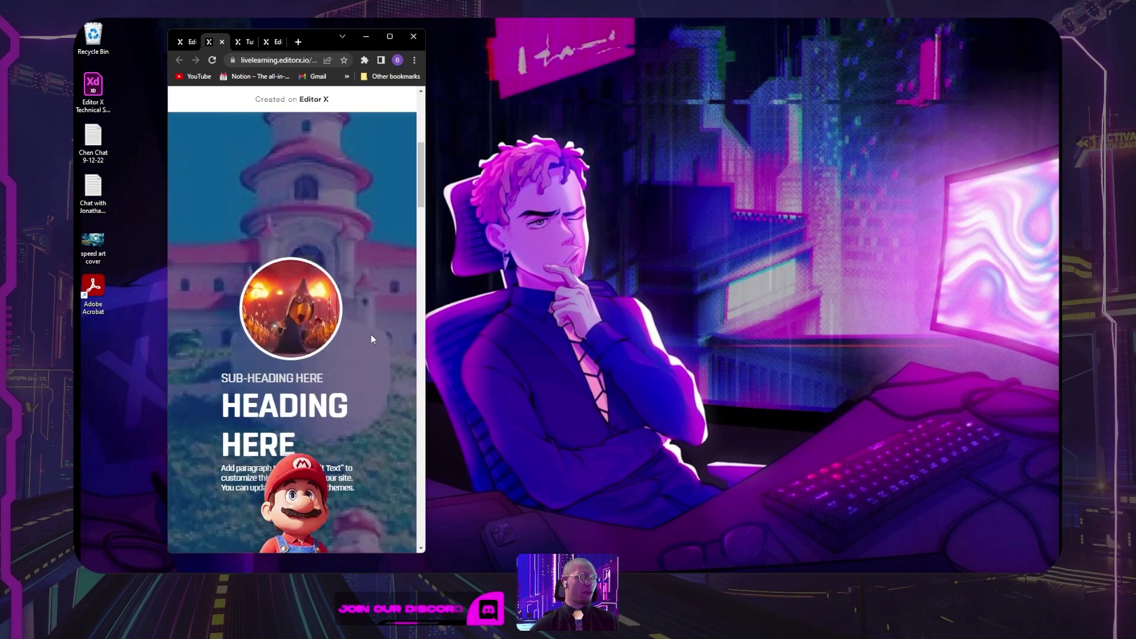